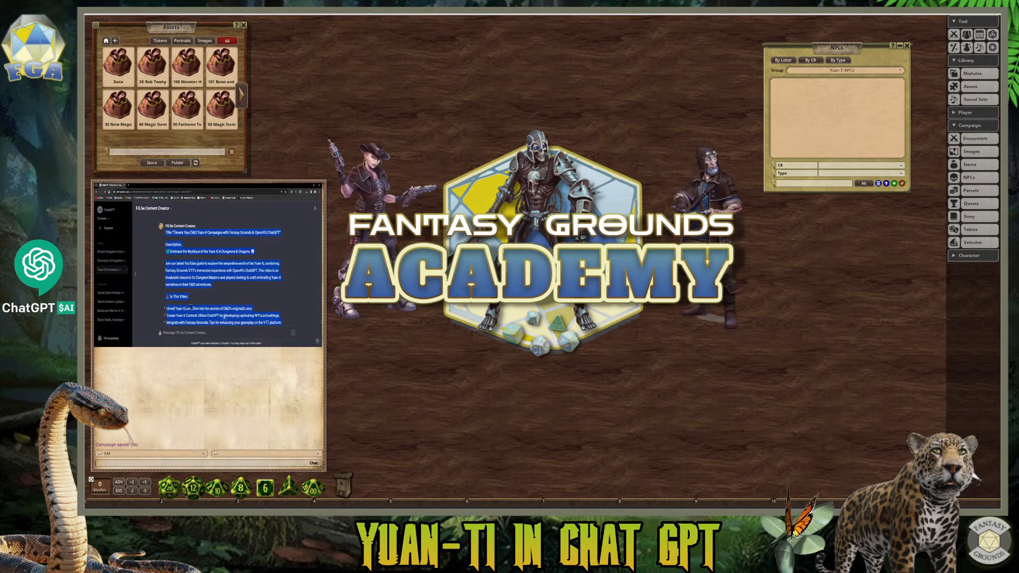
# - Maximize the ChatGPT browser window and examine the latest Yuan-ti YouTube description reply, including its links section
pyautogui.moveTo(167, 188); pyautogui.dragTo(386, 45)
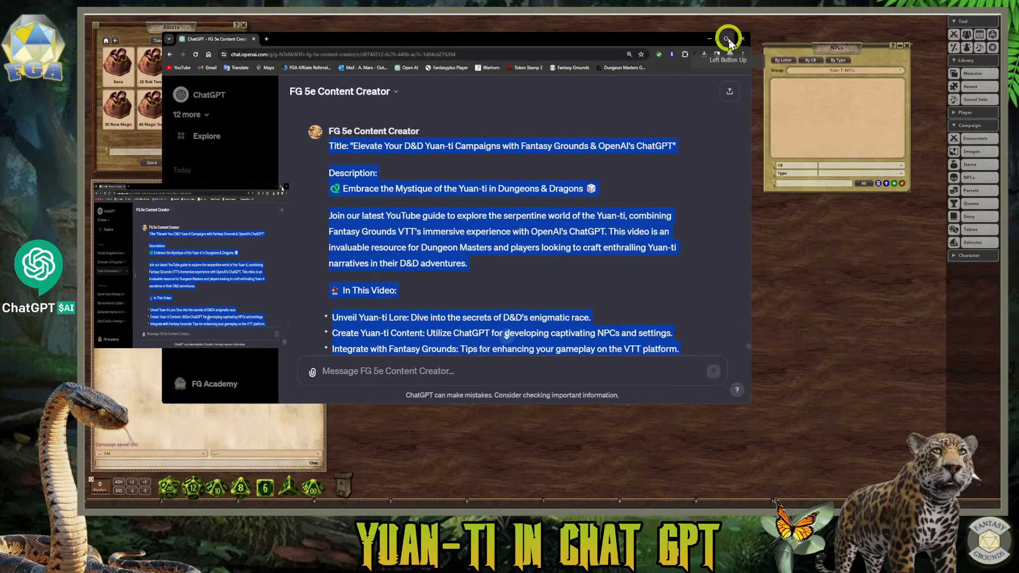
pyautogui.click(726, 38)
pyautogui.scroll(-2, 356, 273)
pyautogui.scroll(5, 184, 299)
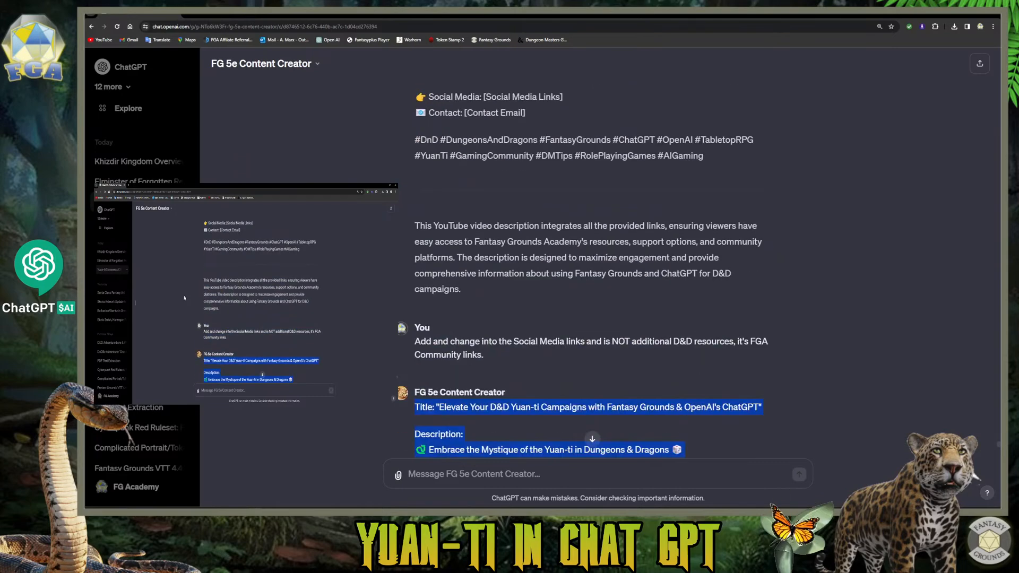
pyautogui.scroll(-5, 184, 298)
pyautogui.scroll(-4, 184, 298)
pyautogui.click(184, 297)
pyautogui.scroll(-2, 191, 295)
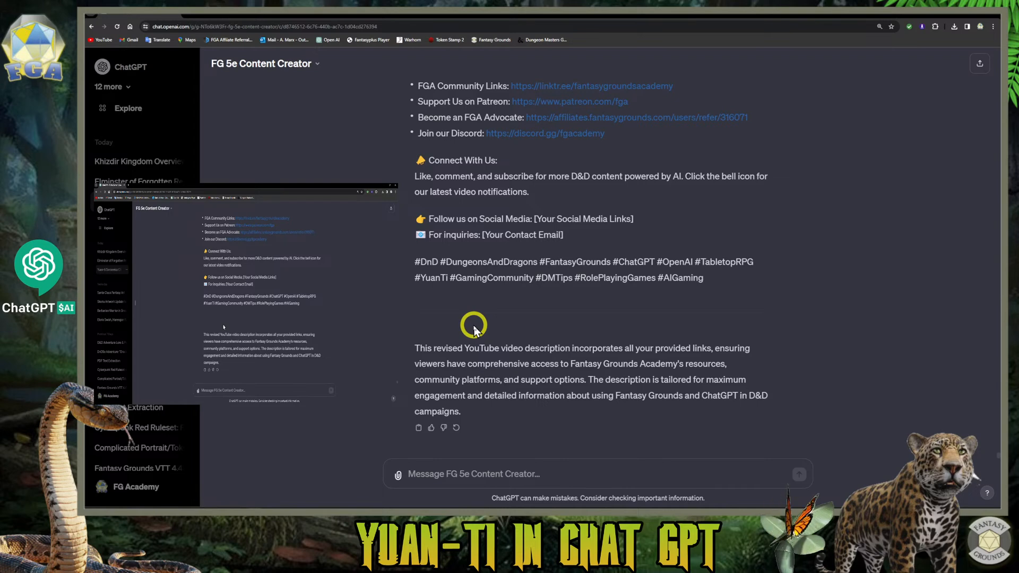
pyautogui.scroll(10, 453, 334)
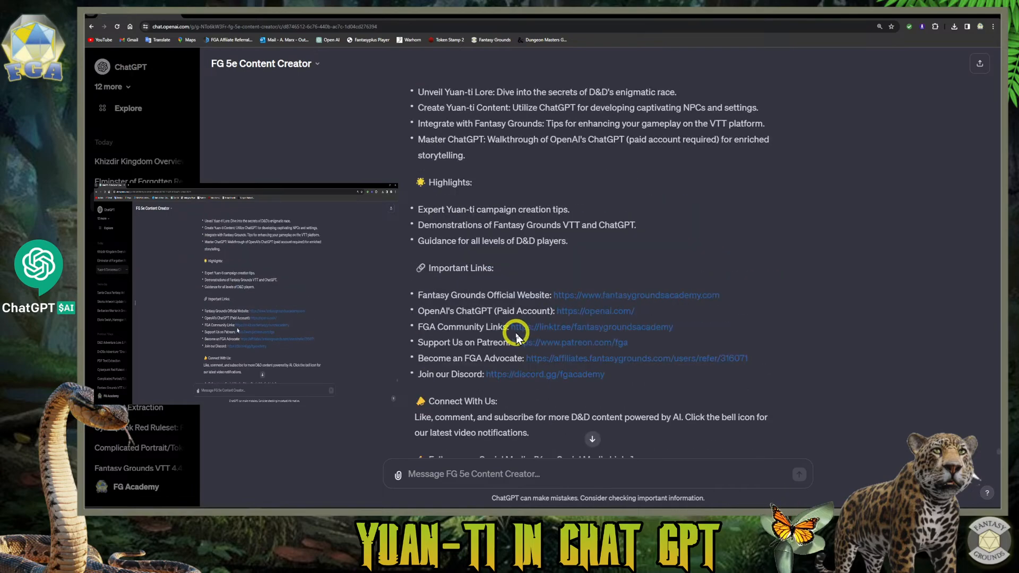
pyautogui.scroll(7, 515, 333)
pyautogui.scroll(-8, 514, 331)
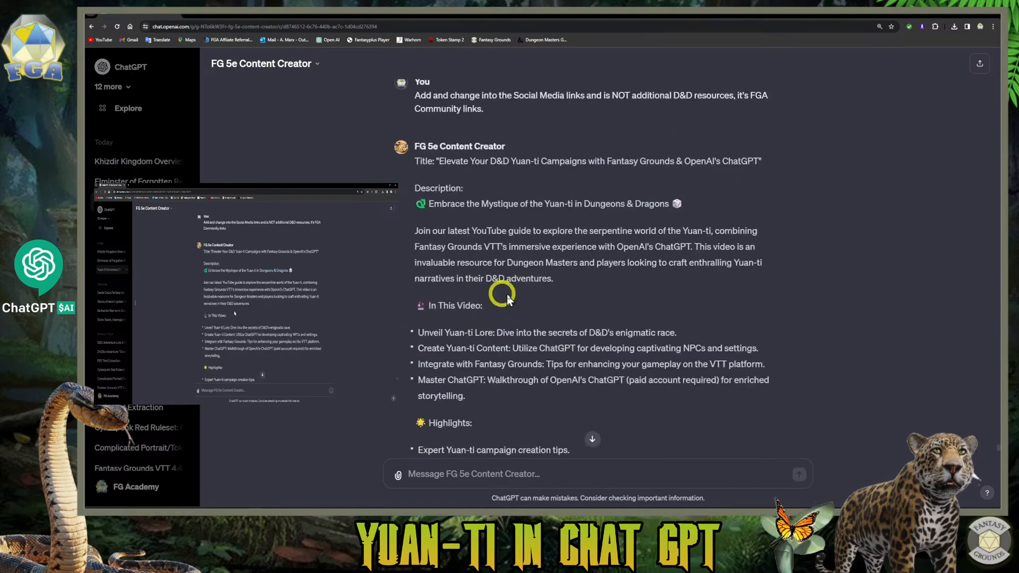
# - Review the earlier prompts and description drafts in the conversation, back to the question about the Yuan-ti gods
pyautogui.scroll(15, 496, 343)
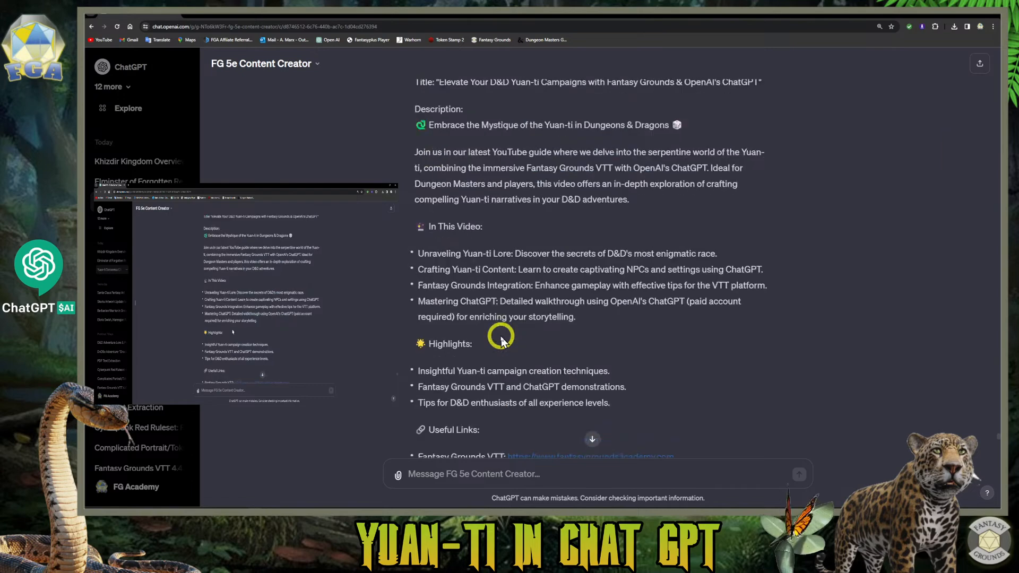
pyautogui.scroll(8, 501, 340)
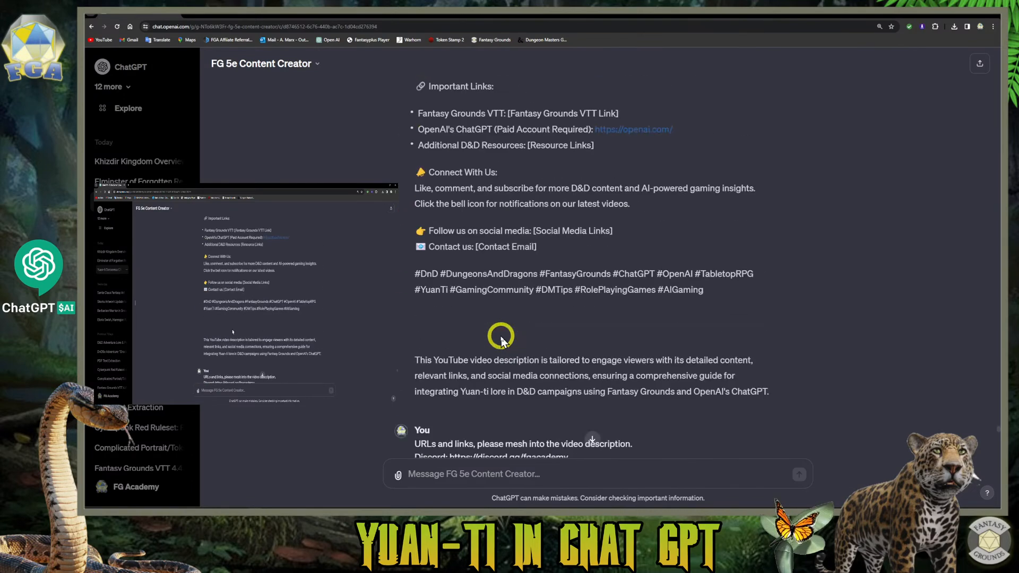
pyautogui.scroll(10, 501, 338)
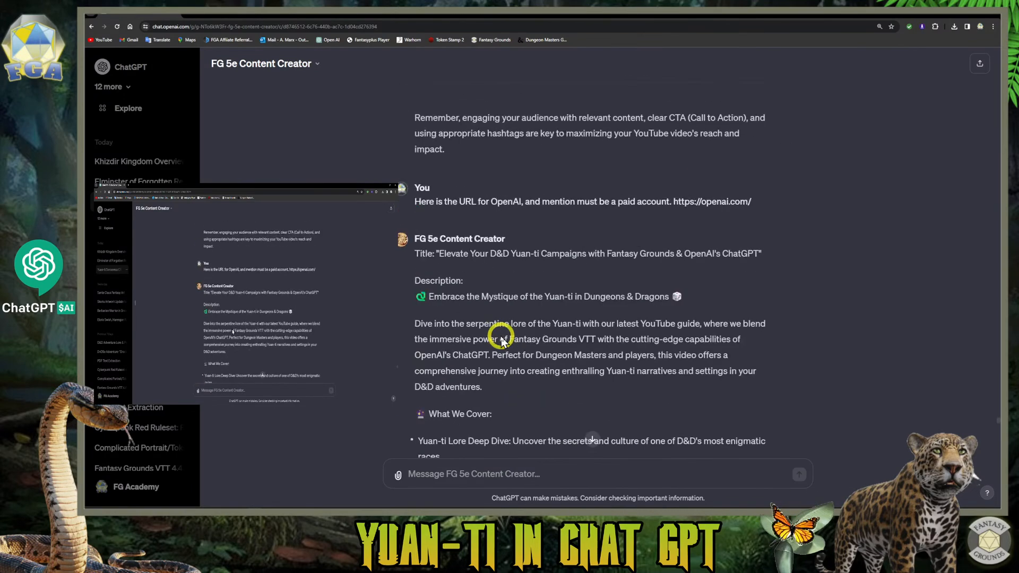
pyautogui.scroll(9, 501, 335)
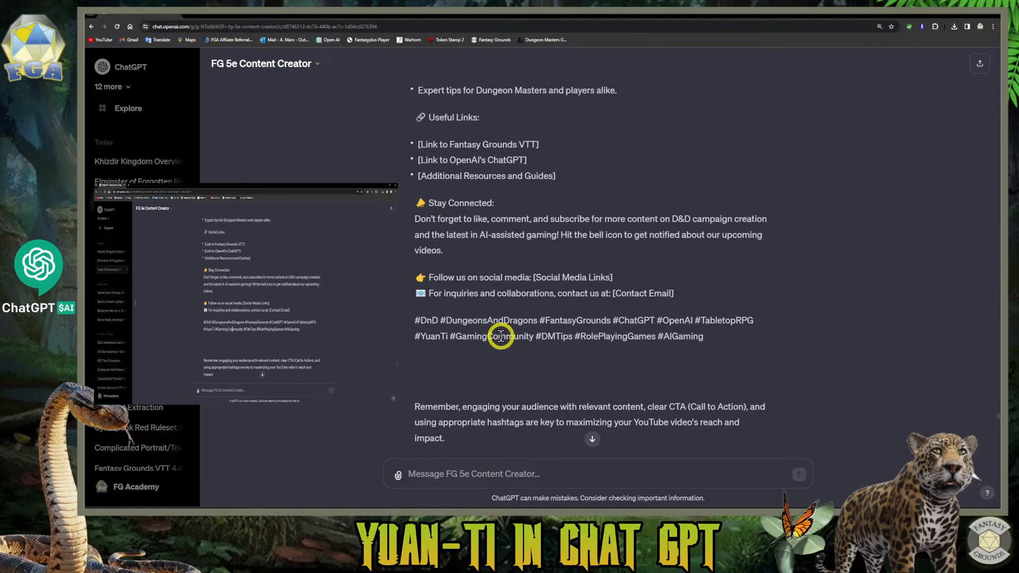
pyautogui.scroll(5, 501, 336)
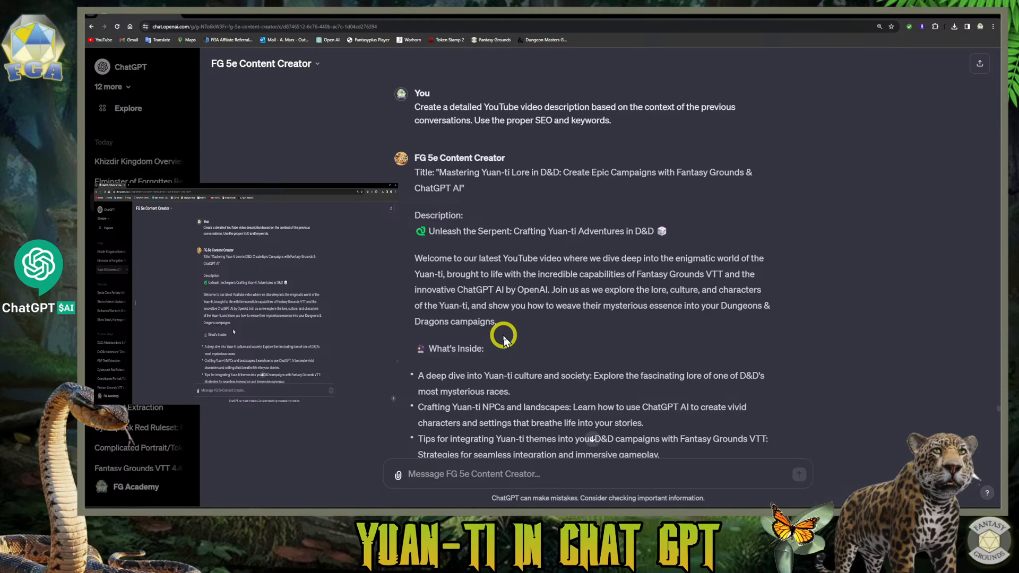
pyautogui.scroll(10, 503, 340)
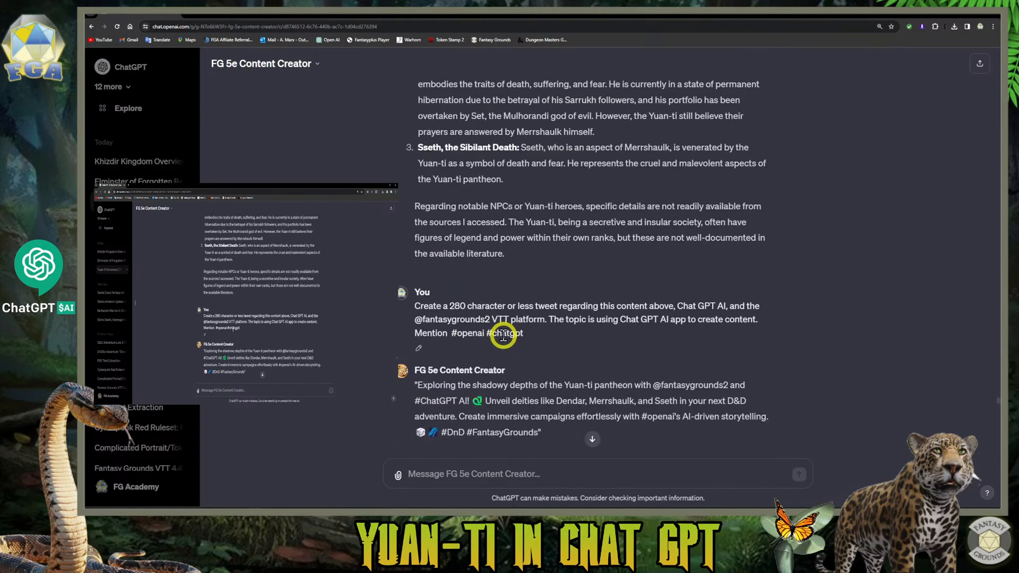
pyautogui.scroll(3, 503, 337)
pyautogui.scroll(1, 504, 337)
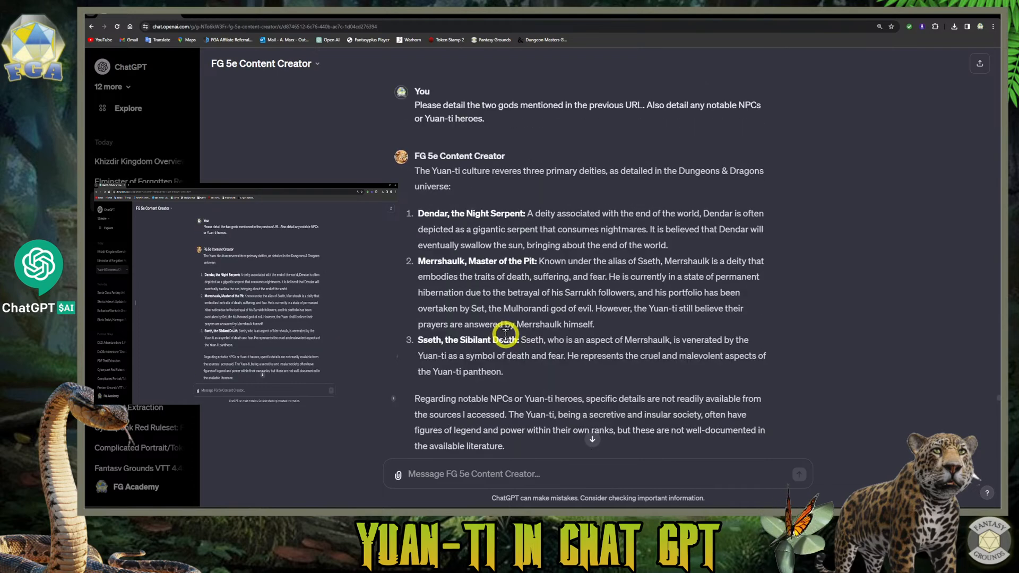
# - Read the reply detailing the Yuan-ti deities and notable NPCs, along with the tweet prompt that follows it
pyautogui.scroll(-2, 505, 335)
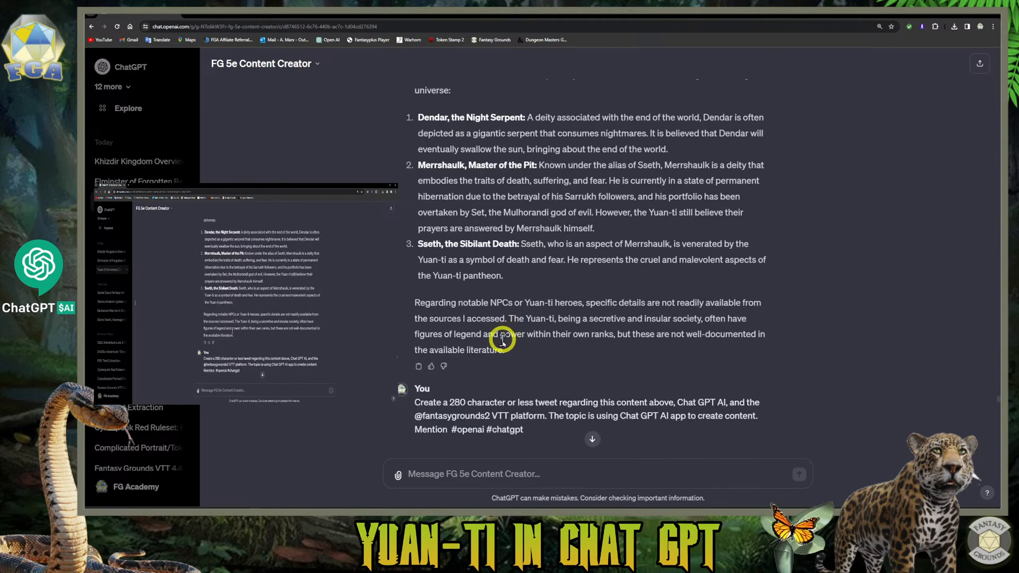
pyautogui.scroll(1, 502, 350)
pyautogui.scroll(-2, 499, 366)
pyautogui.scroll(4, 541, 345)
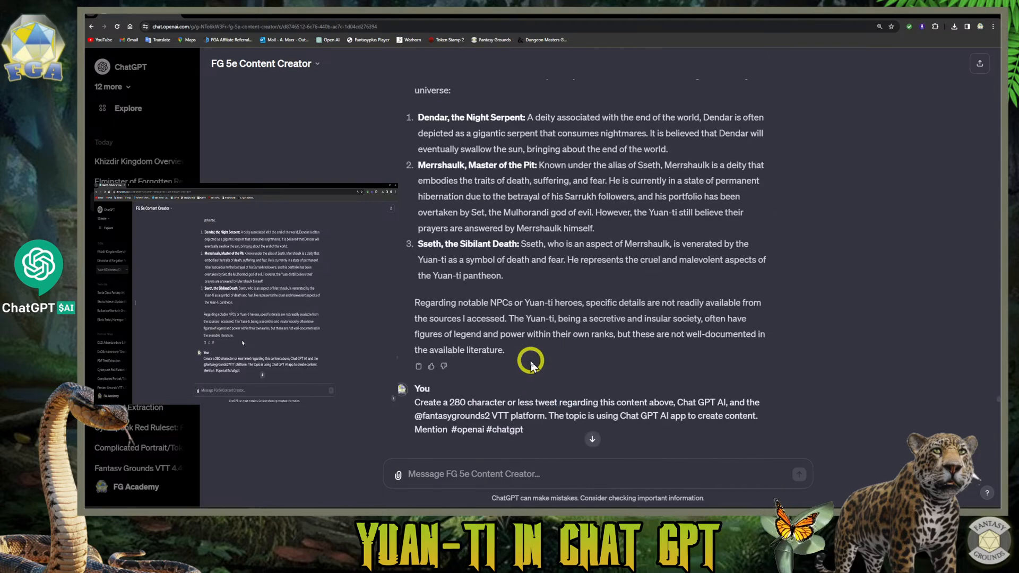
pyautogui.scroll(4, 529, 358)
pyautogui.scroll(-9, 527, 357)
pyautogui.scroll(1, 510, 324)
pyautogui.scroll(2, 478, 276)
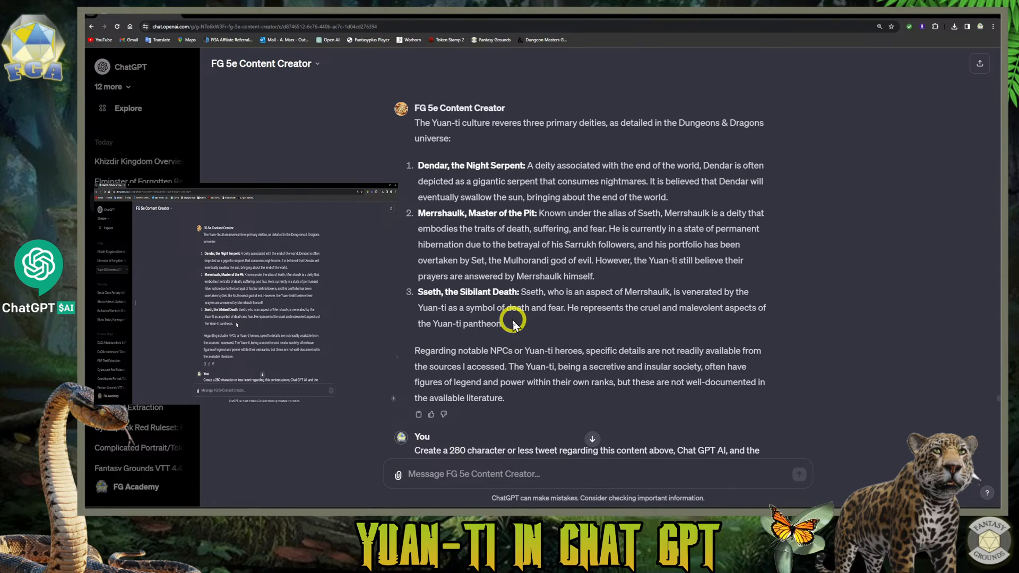
# - Copy the Yuan-ti deities text from its introductory sentence through the Sseth, the Sibilant Death entry
pyautogui.moveTo(508, 321); pyautogui.dragTo(416, 123)
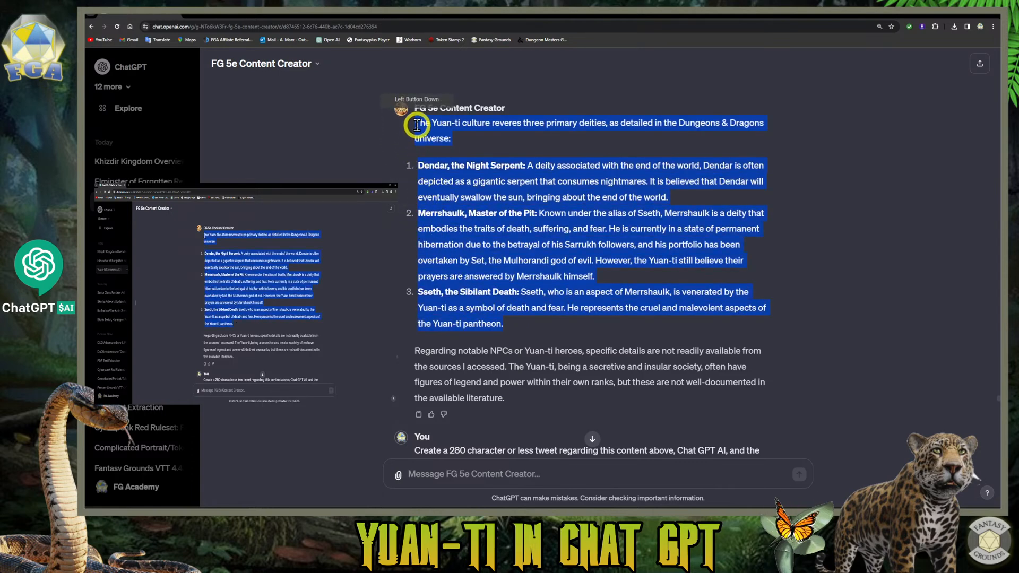
pyautogui.rightClick(523, 128)
pyautogui.click(540, 136)
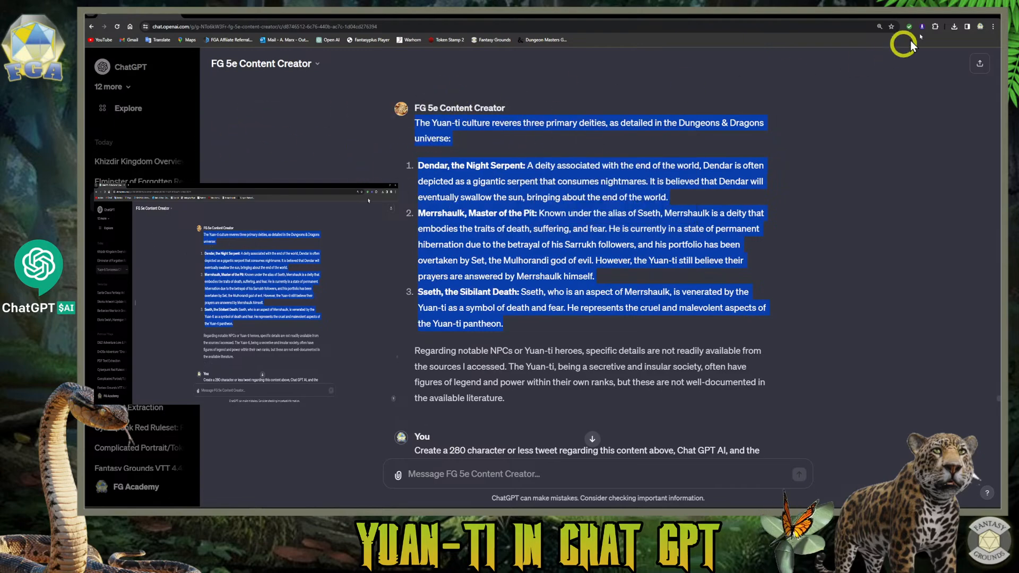
# - Switch to Fantasy Grounds, open the player Notes list, and reposition and enlarge its window
pyautogui.click(958, 16)
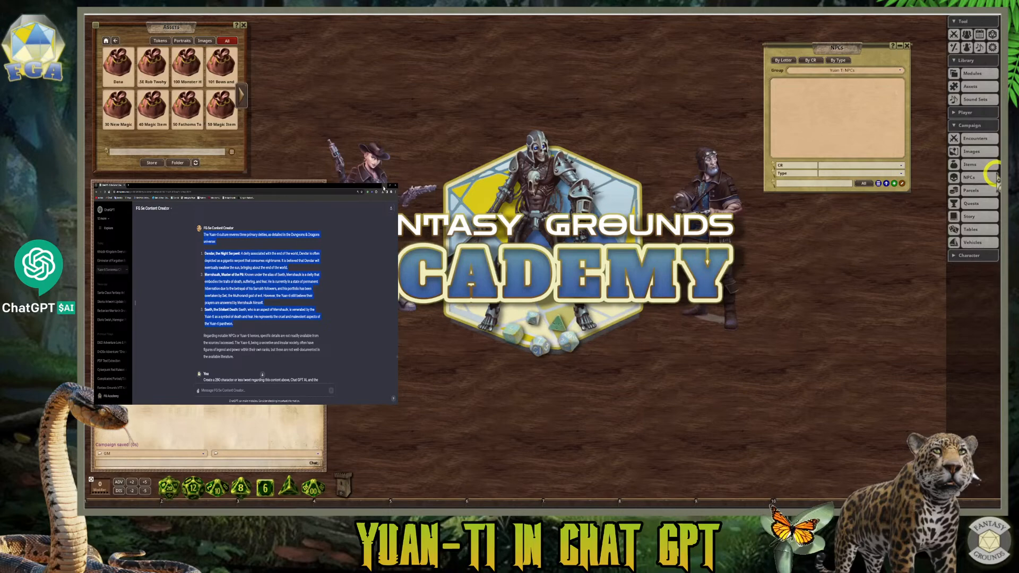
pyautogui.click(964, 113)
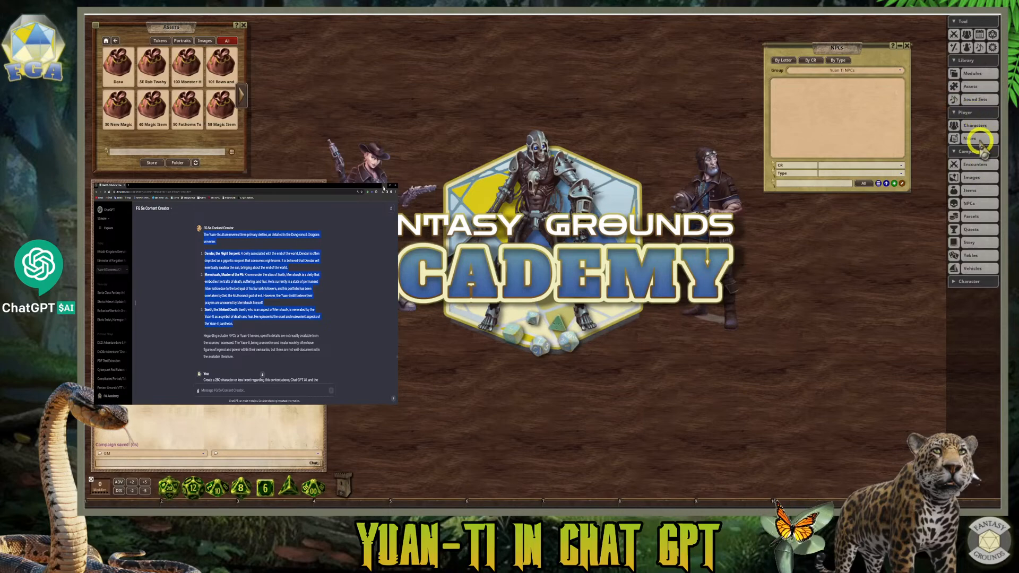
pyautogui.click(960, 138)
pyautogui.moveTo(541, 191); pyautogui.dragTo(444, 107)
pyautogui.moveTo(513, 242); pyautogui.dragTo(566, 377)
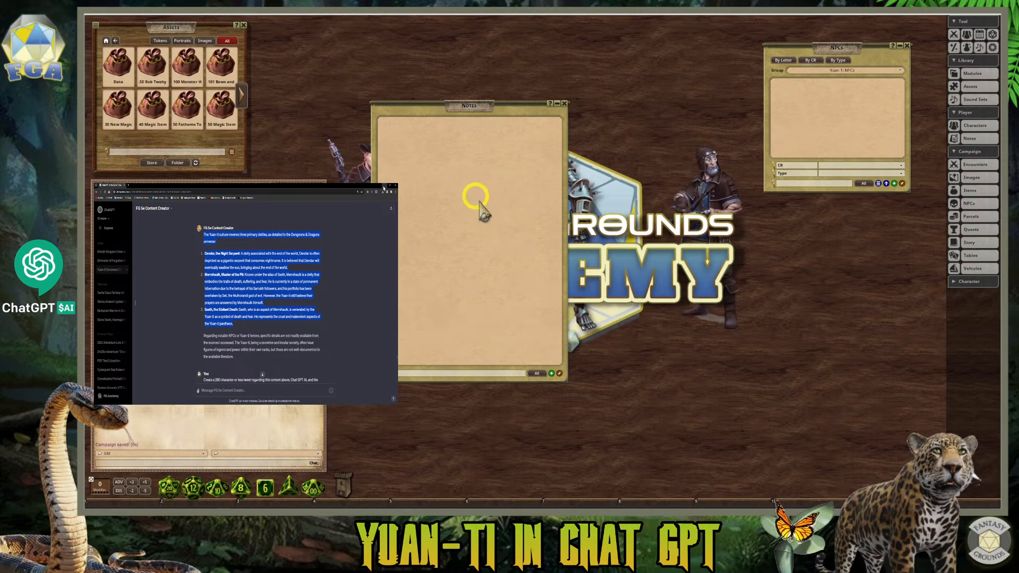
# - Create a new note named "00.00 Yuan-Ti" and paste the copied deities text into its body
pyautogui.click(552, 373)
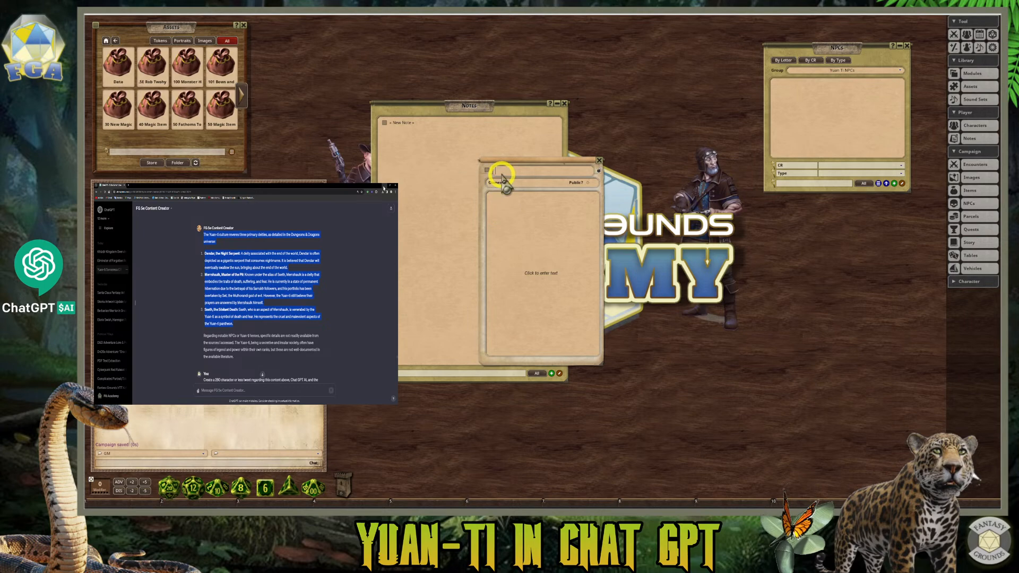
pyautogui.moveTo(508, 167)
pyautogui.mouseDown()
pyautogui.moveTo(450, 160)
pyautogui.moveTo(523, 169)
pyautogui.mouseUp()
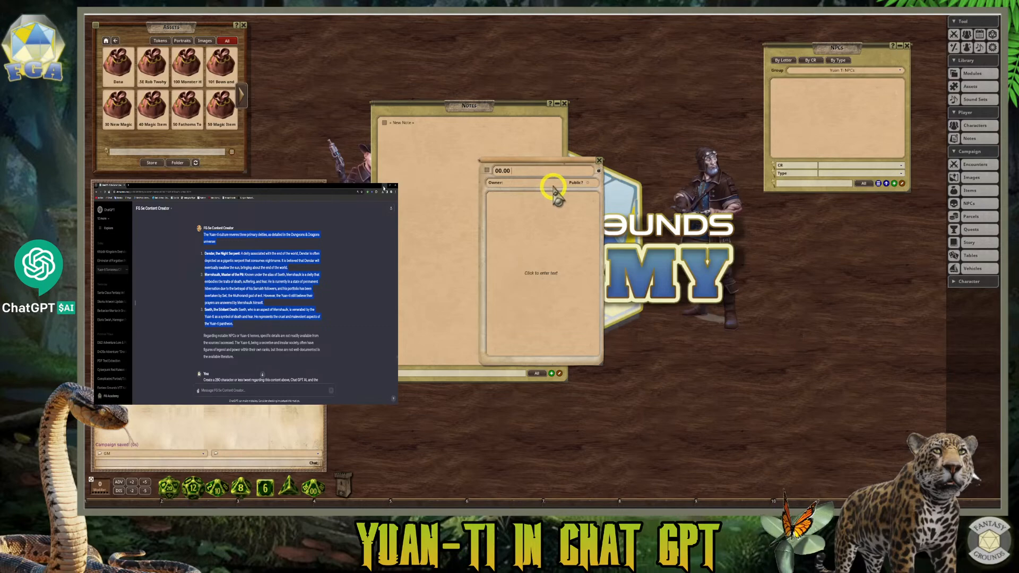
pyautogui.click(562, 220)
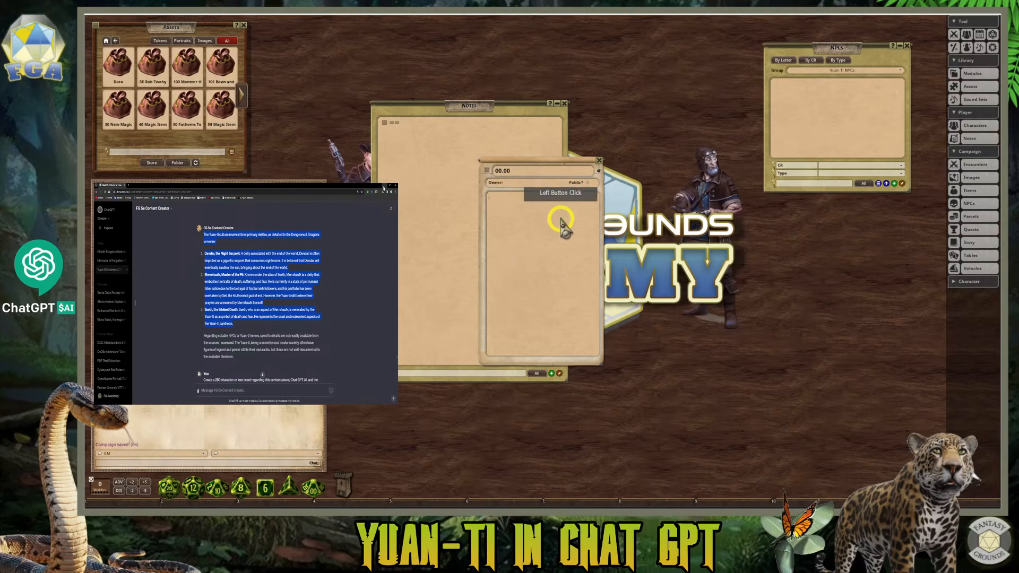
pyautogui.hotkey('ctrl', 'v')
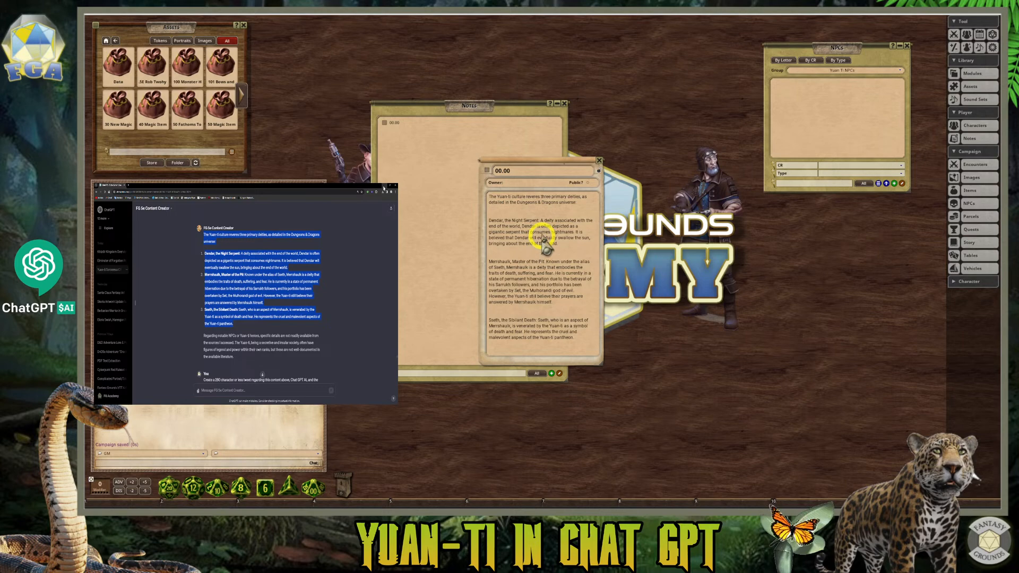
pyautogui.click(536, 173)
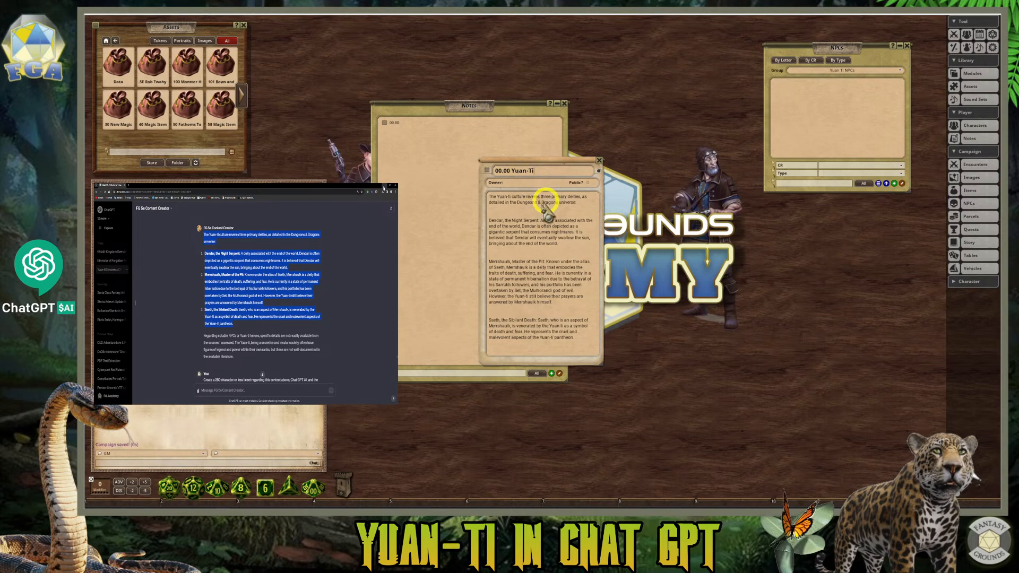
# - Add the line "Yuan-ti Pantheon" above the note's first paragraph and format it as a heading
pyautogui.click(489, 195)
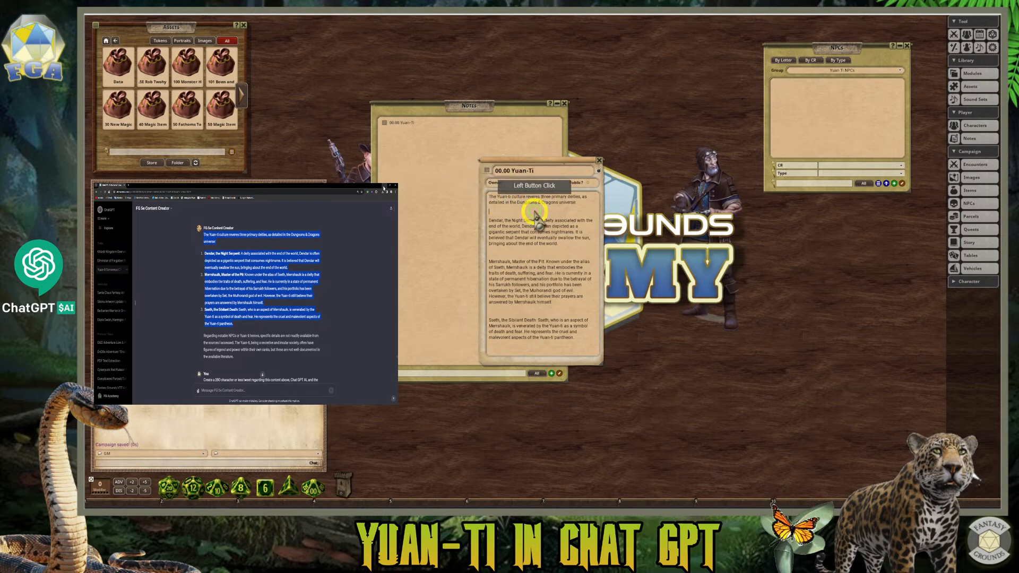
pyautogui.click(490, 197)
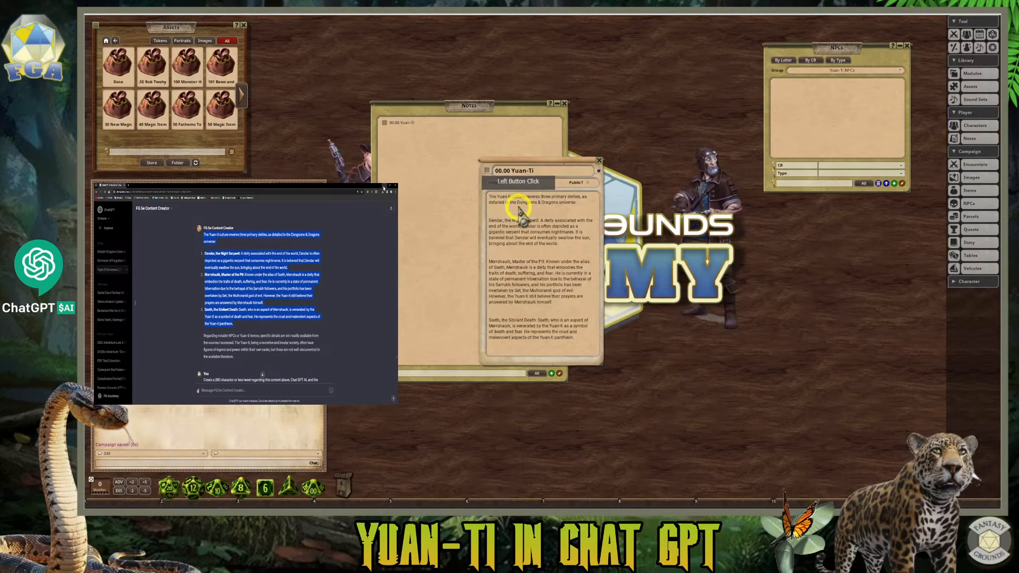
pyautogui.press('Return')
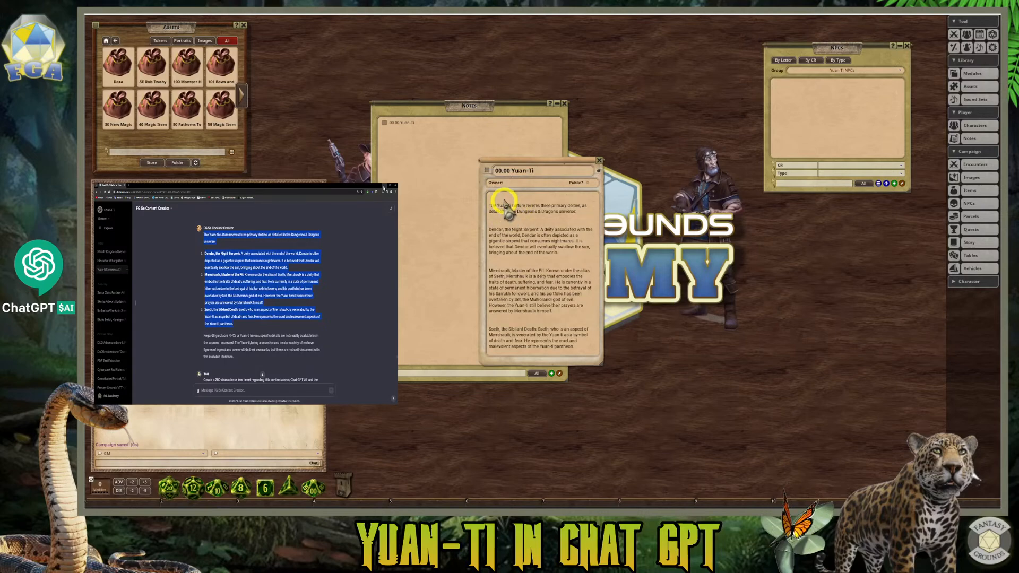
pyautogui.click(529, 205)
pyautogui.write('Yuan-ti Pantheon')
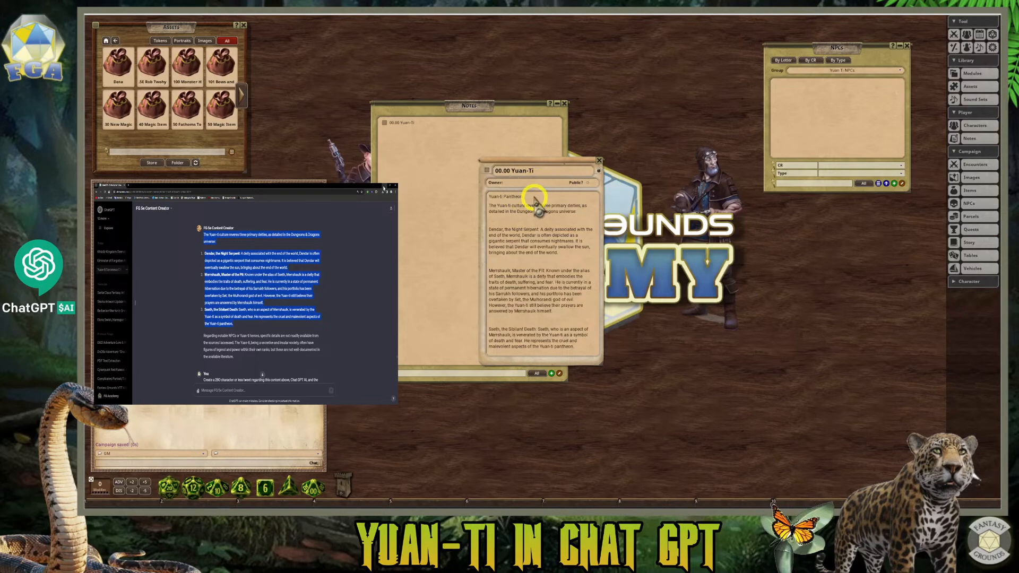
pyautogui.moveTo(528, 198); pyautogui.dragTo(481, 197)
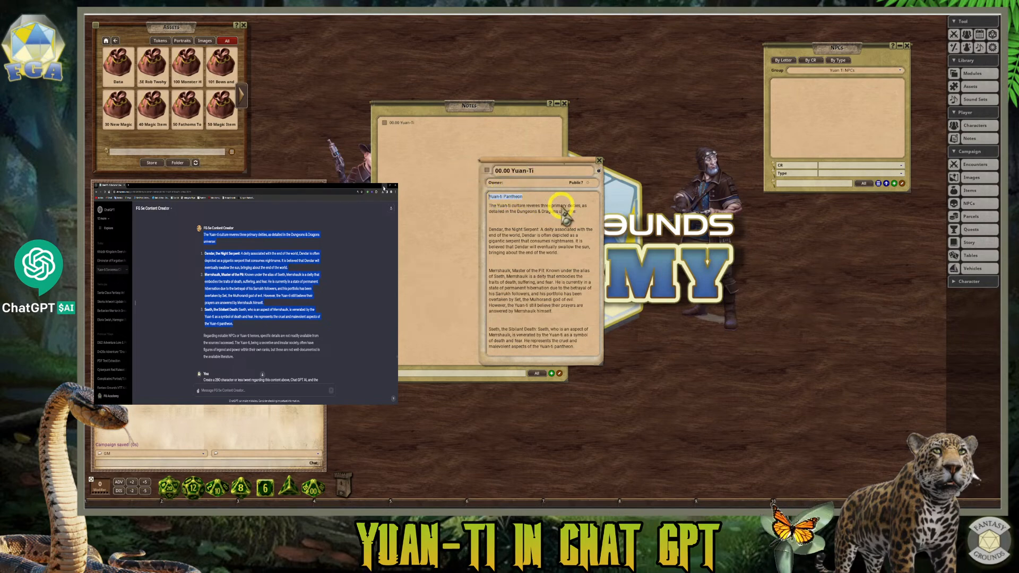
pyautogui.hotkey('ctrl', '1')
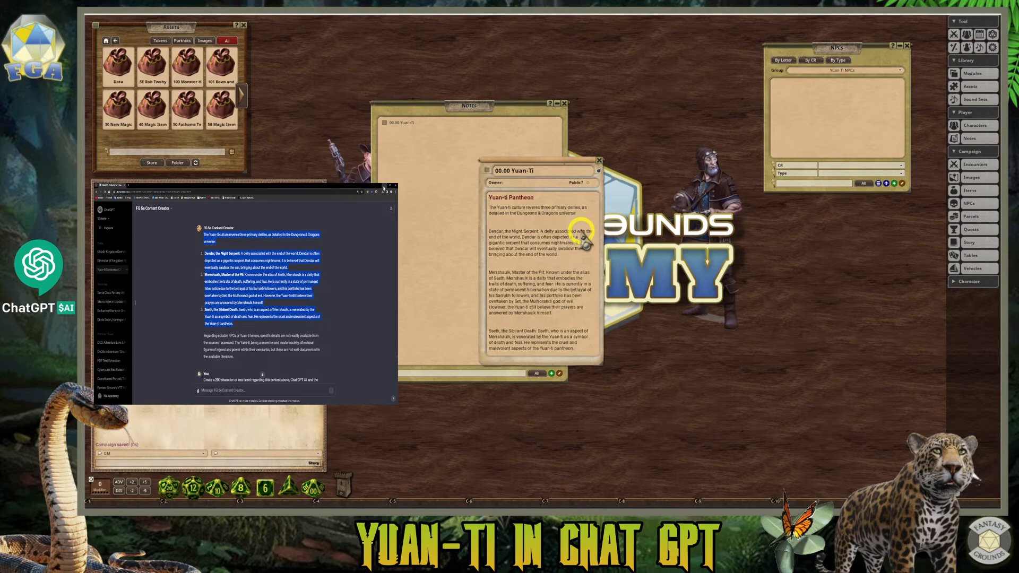
# - Examine the text formatting options available for the note's body, and close them without applying any
pyautogui.click(527, 215)
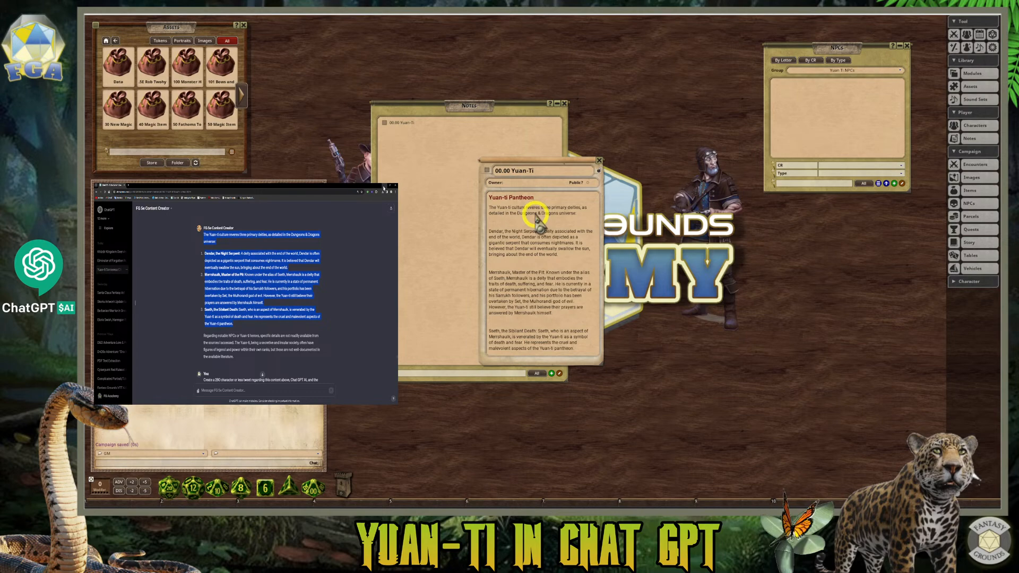
pyautogui.rightClick(525, 222)
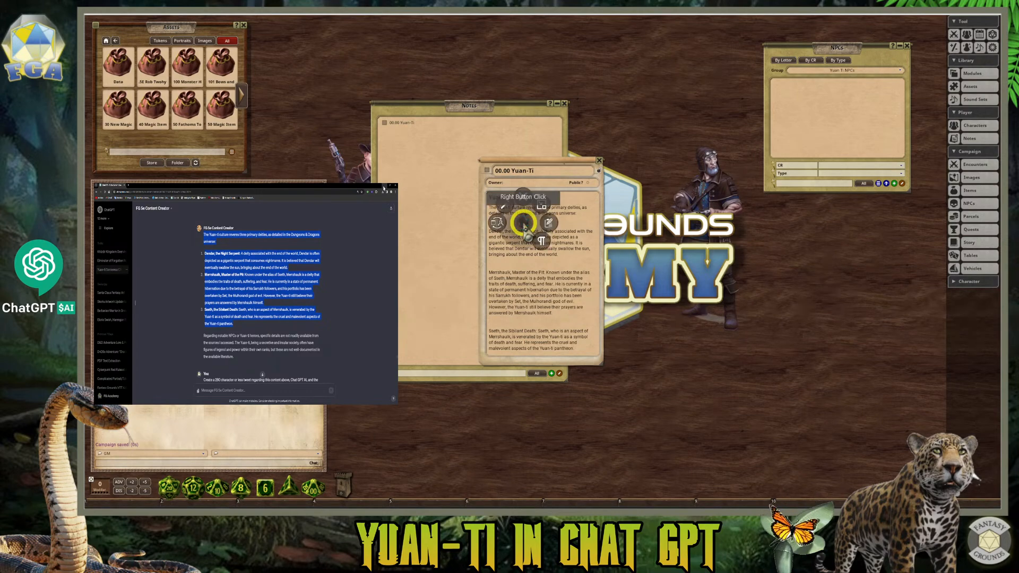
pyautogui.click(578, 233)
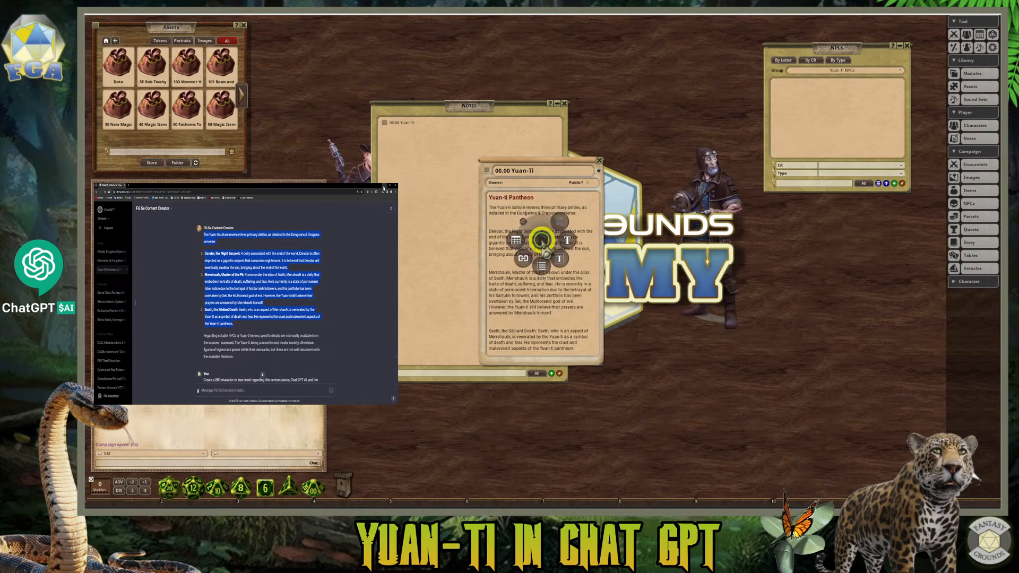
pyautogui.click(588, 218)
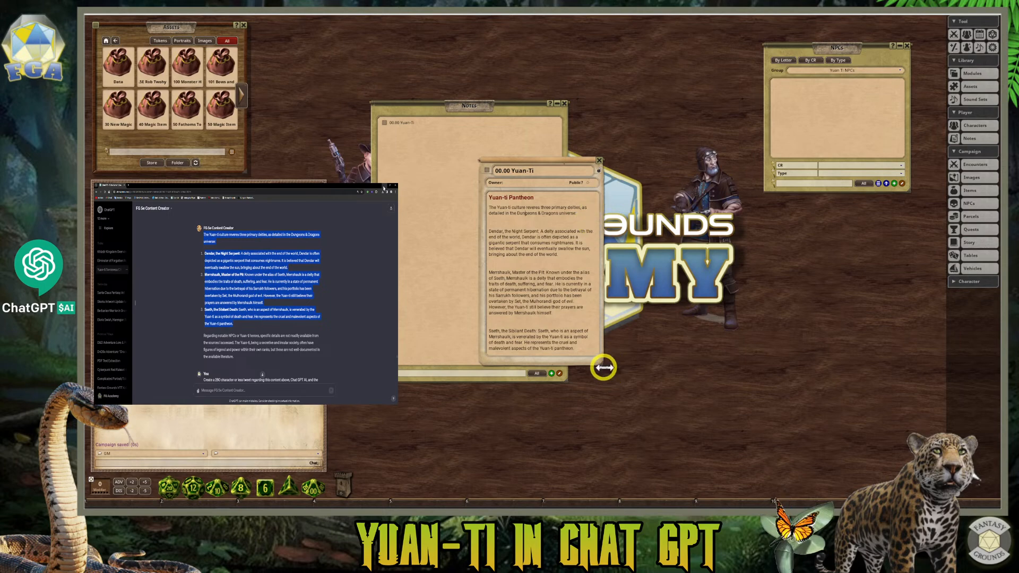
# - Enlarge the "00.00 Yuan-Ti" note window and run Clean Up Text on the body to remove the blank lines between paragraphs
pyautogui.moveTo(601, 366); pyautogui.dragTo(687, 399)
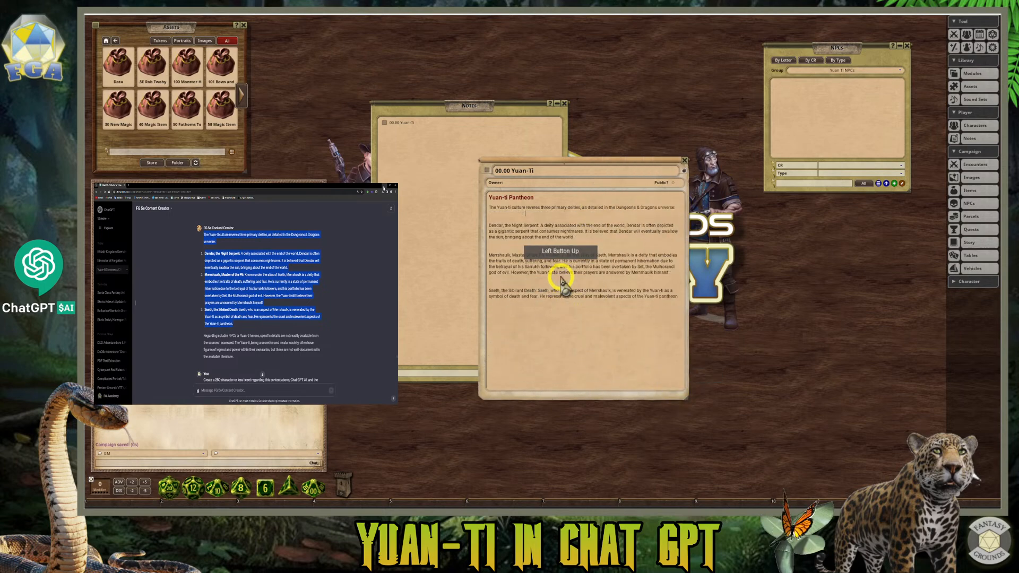
pyautogui.click(511, 245)
pyautogui.click(507, 215)
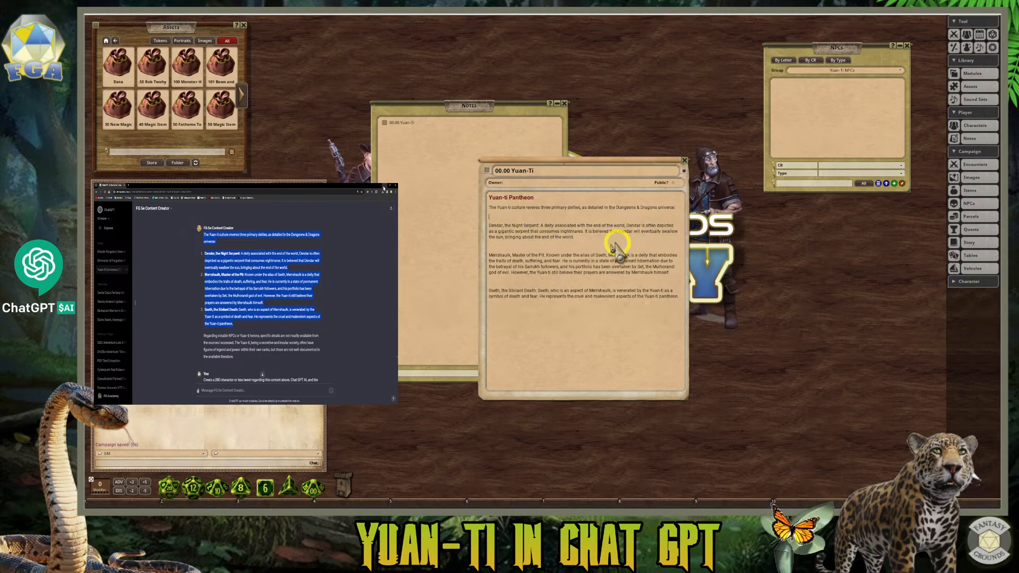
pyautogui.rightClick(526, 204)
pyautogui.click(603, 215)
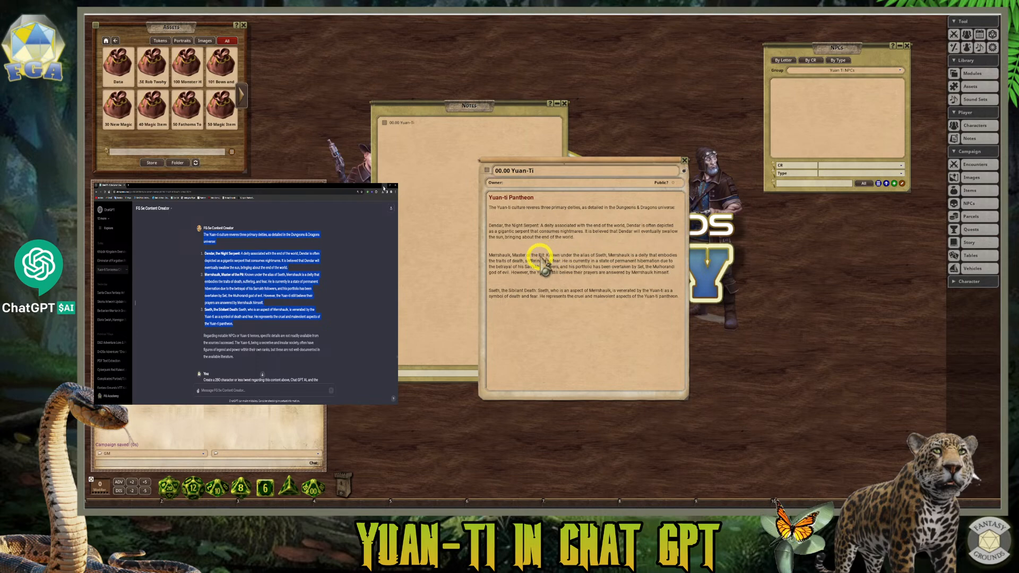
pyautogui.rightClick(499, 215)
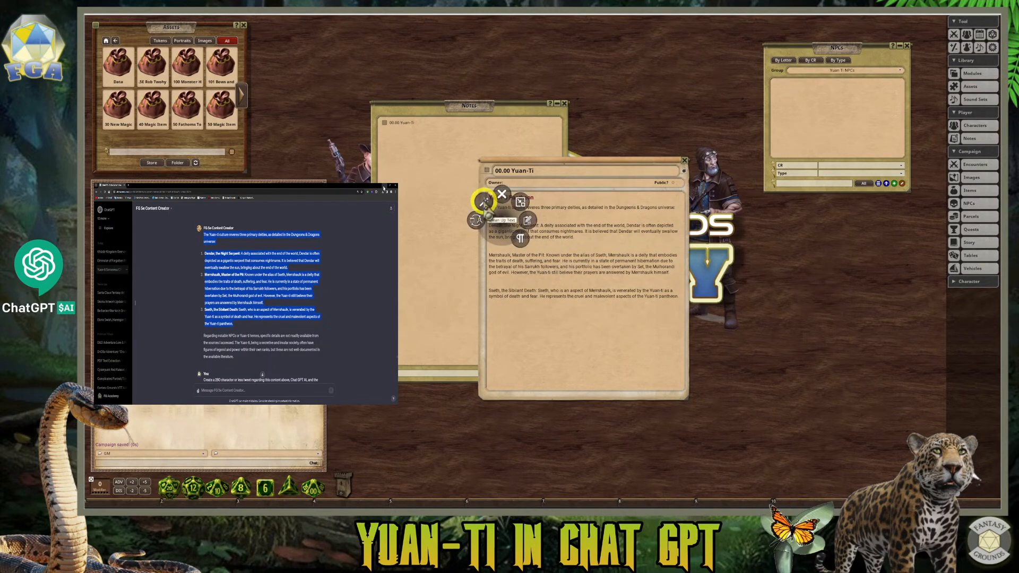
pyautogui.click(484, 201)
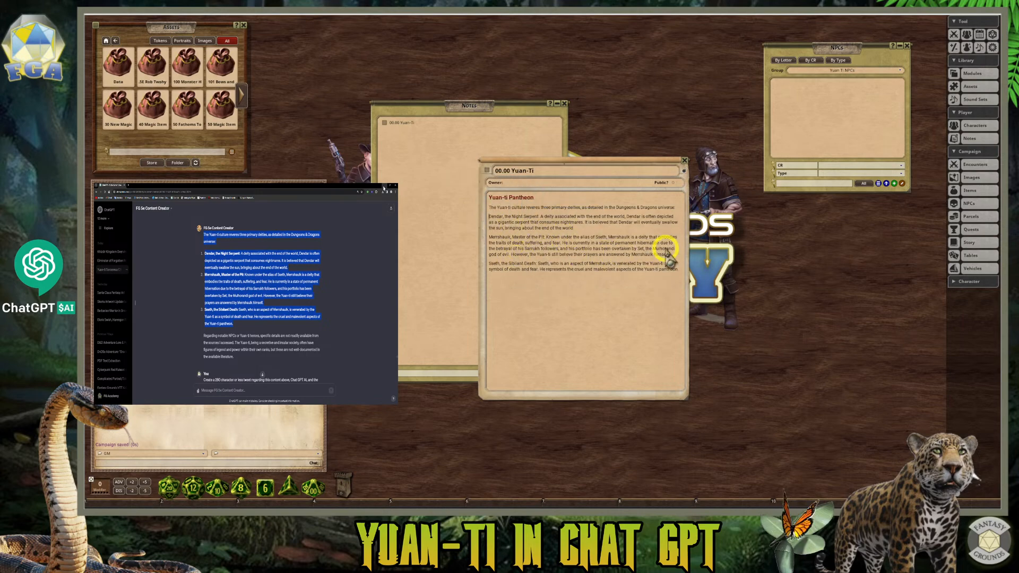
pyautogui.click(546, 198)
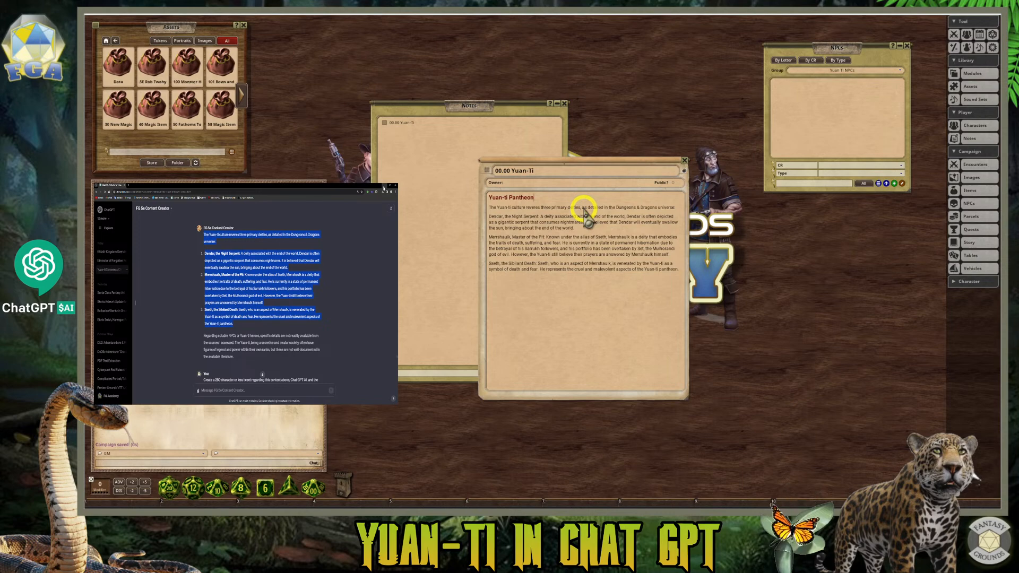
pyautogui.rightClick(535, 209)
pyautogui.click(514, 194)
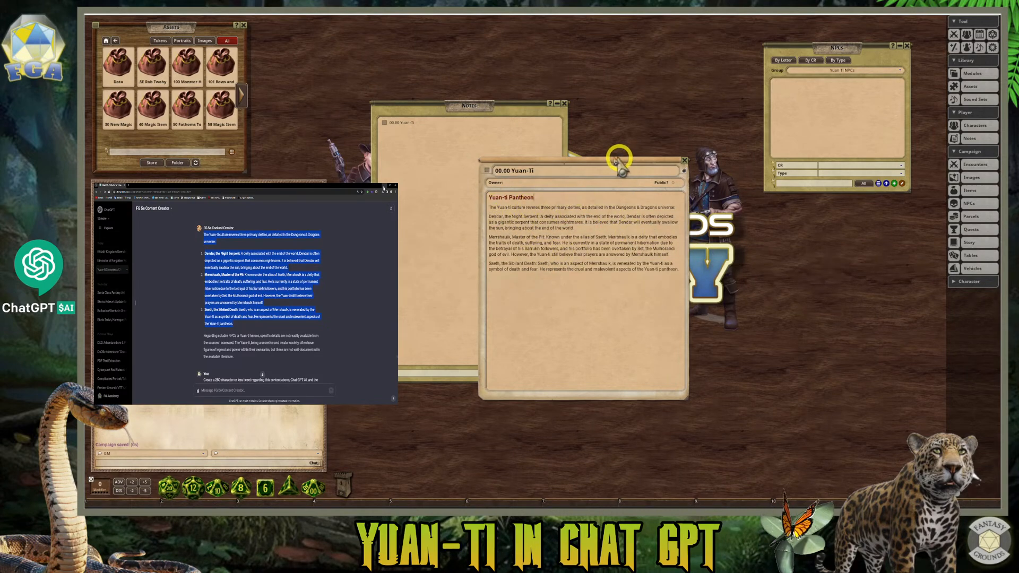
# - Move the Yuan-Ti note to the lower right of the tabletop, close the Notes list, and place the NPCs list just above the note
pyautogui.moveTo(599, 159); pyautogui.dragTo(700, 131)
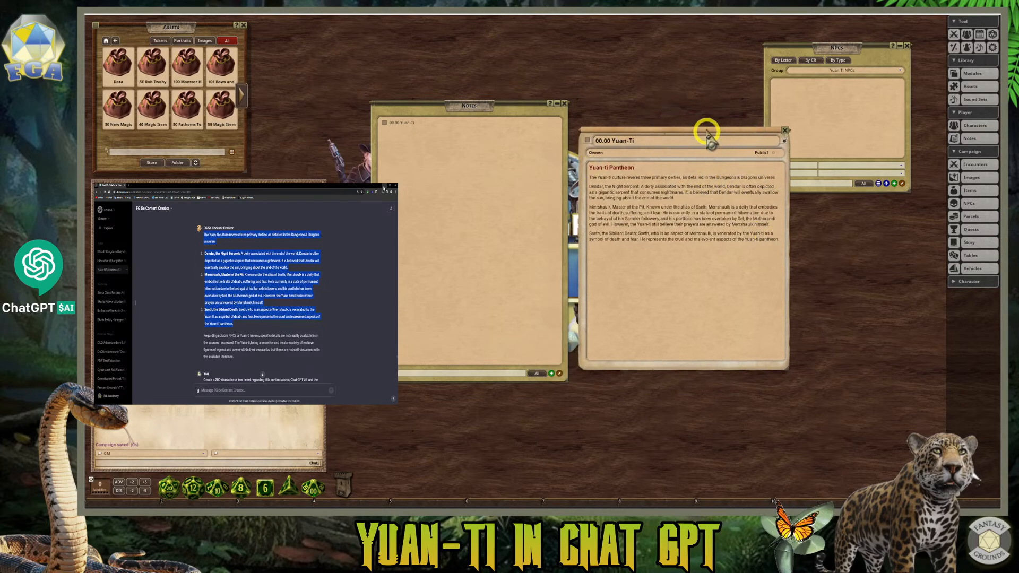
pyautogui.moveTo(706, 135); pyautogui.dragTo(856, 258)
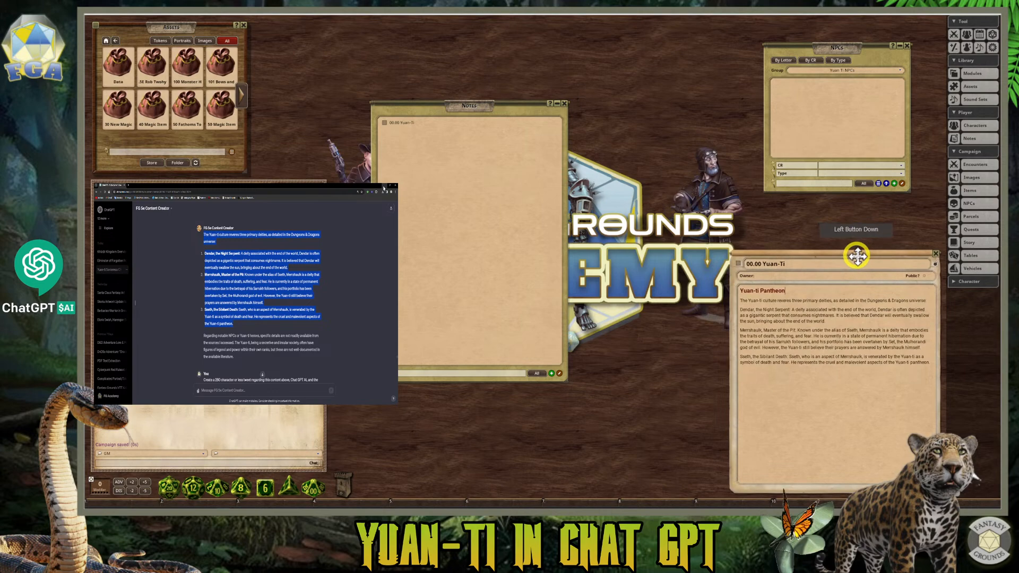
pyautogui.click(564, 104)
pyautogui.moveTo(850, 60); pyautogui.dragTo(866, 99)
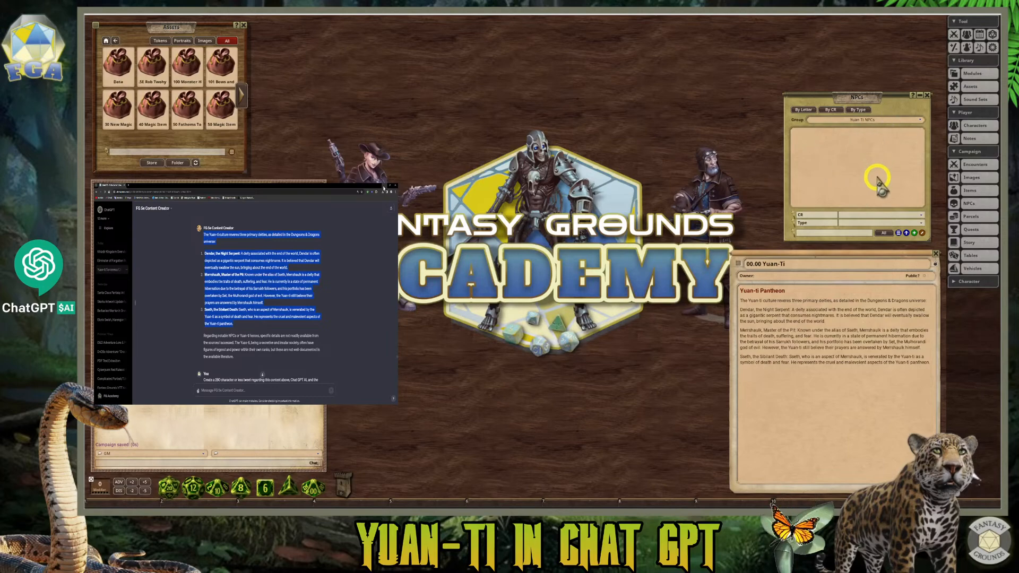
# - Open the NPC import window and arrange it near the top centre of the tabletop, with the NPCs list directly beside it
pyautogui.click(905, 234)
pyautogui.moveTo(548, 175); pyautogui.dragTo(499, 37)
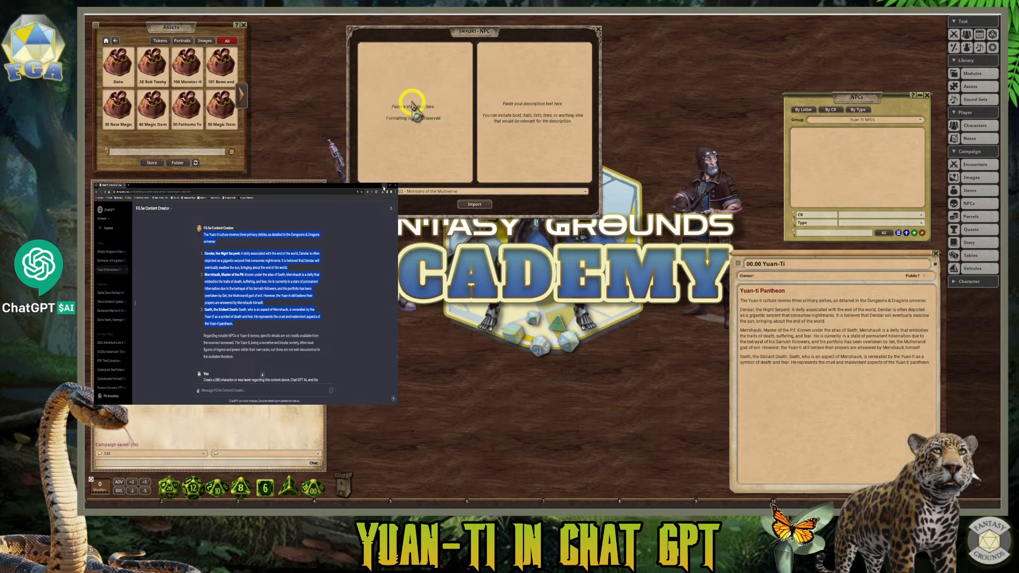
pyautogui.moveTo(470, 32); pyautogui.dragTo(525, 38)
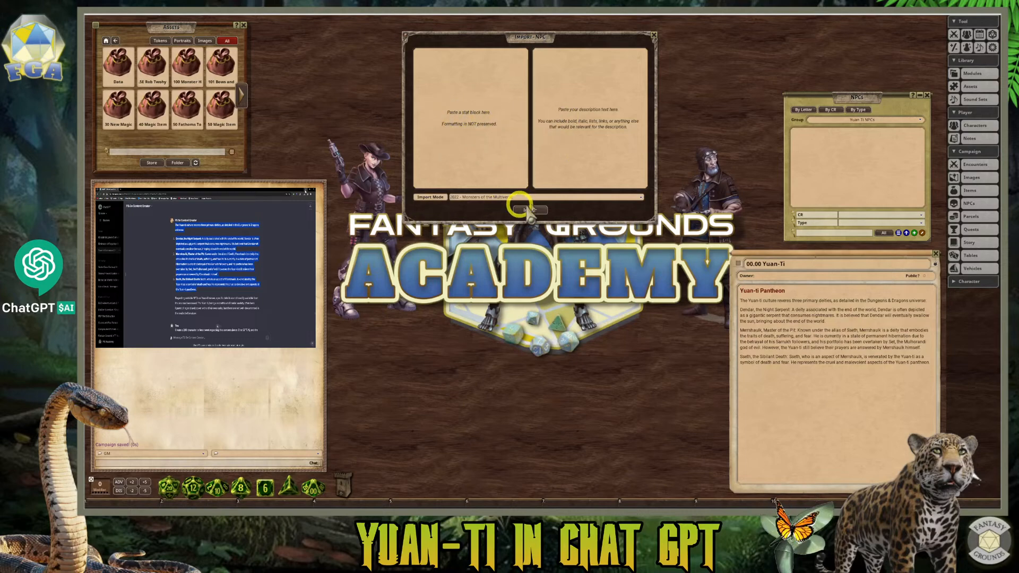
pyautogui.moveTo(861, 97); pyautogui.dragTo(753, 42)
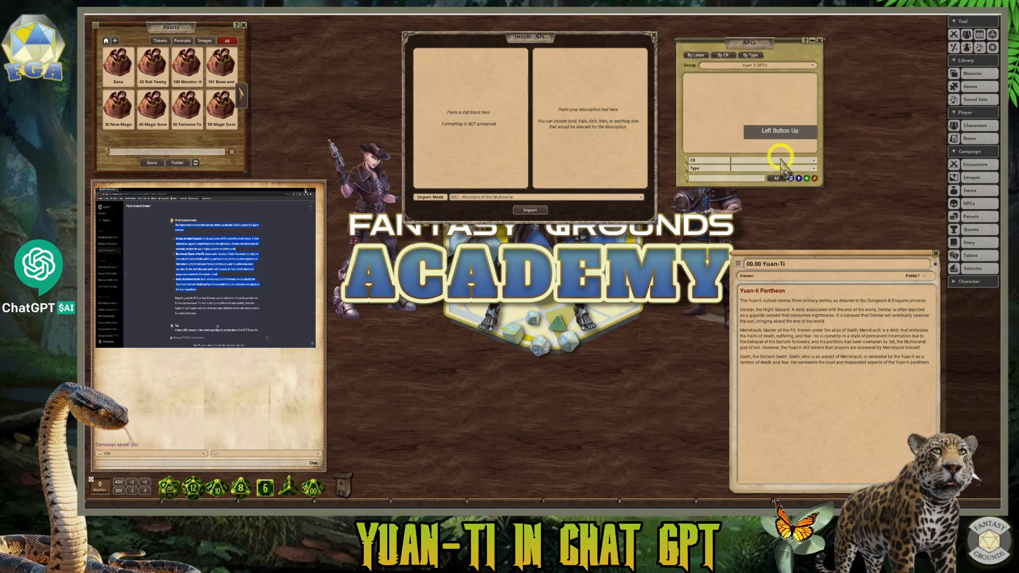
# - Create a blank NPC record in the Yuan-Ti NPCs group and delete it again
pyautogui.click(807, 179)
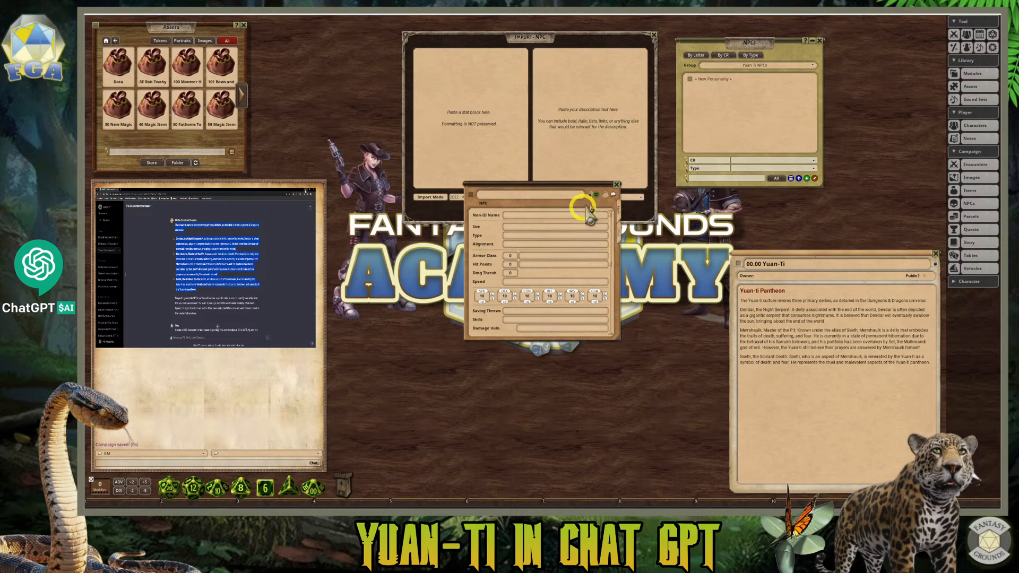
pyautogui.click(616, 185)
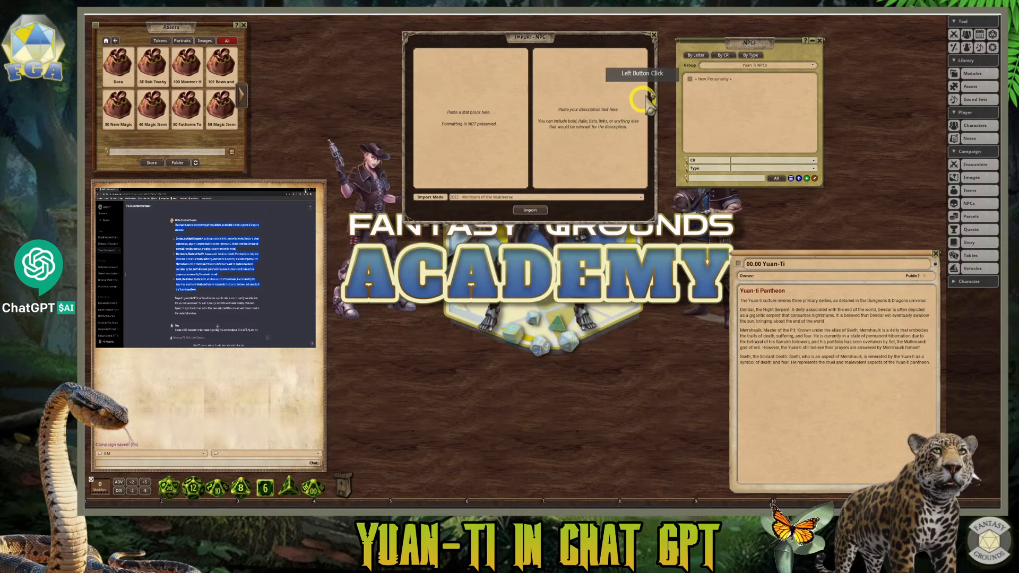
pyautogui.rightClick(685, 79)
pyautogui.click(656, 103)
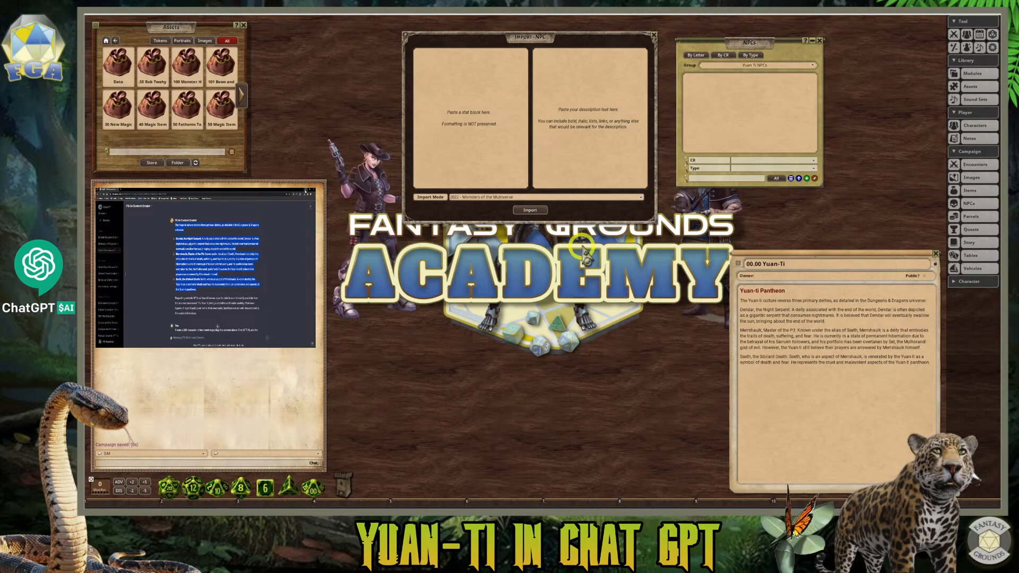
# - Enlarge the NPC import window in height and width to give its stat block and description areas more room
pyautogui.moveTo(602, 223); pyautogui.dragTo(528, 420)
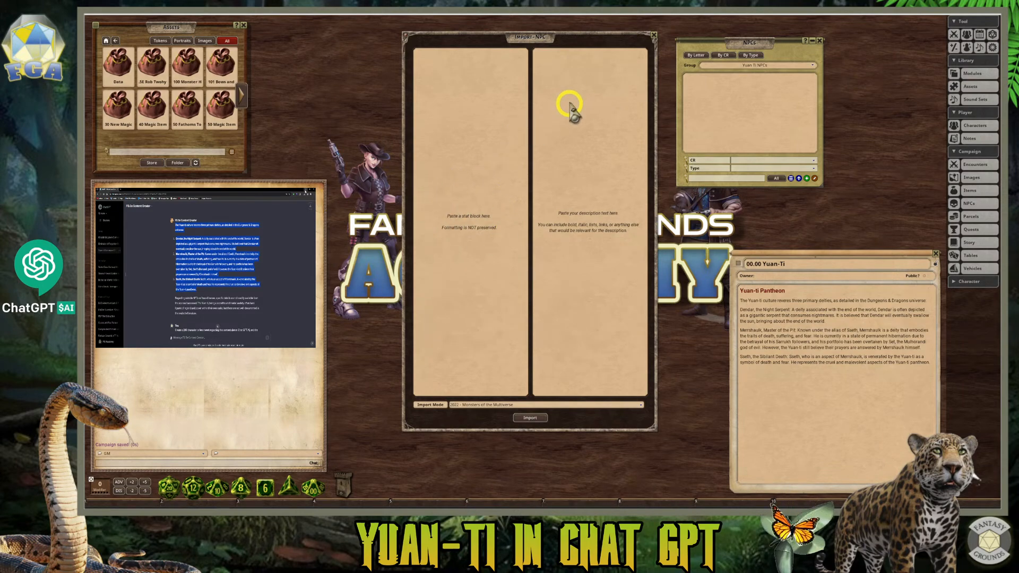
pyautogui.moveTo(658, 162); pyautogui.dragTo(747, 138)
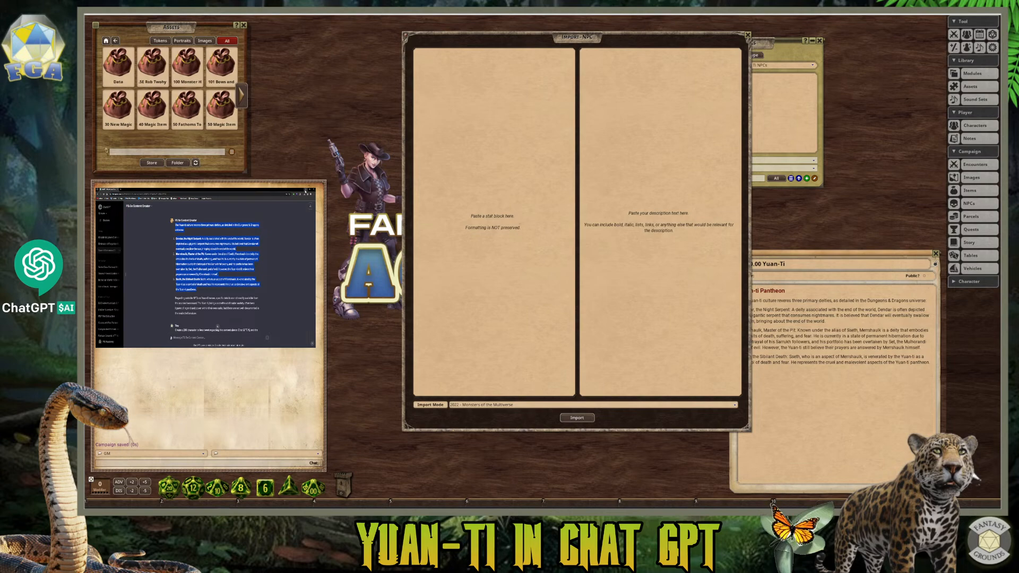
# - Switch to ChatGPT and look back through the conversation at the Yuan-ti landscape prompt and the generated Yuan-ti Abomination images
pyautogui.hotkey('alt', 'Tab')
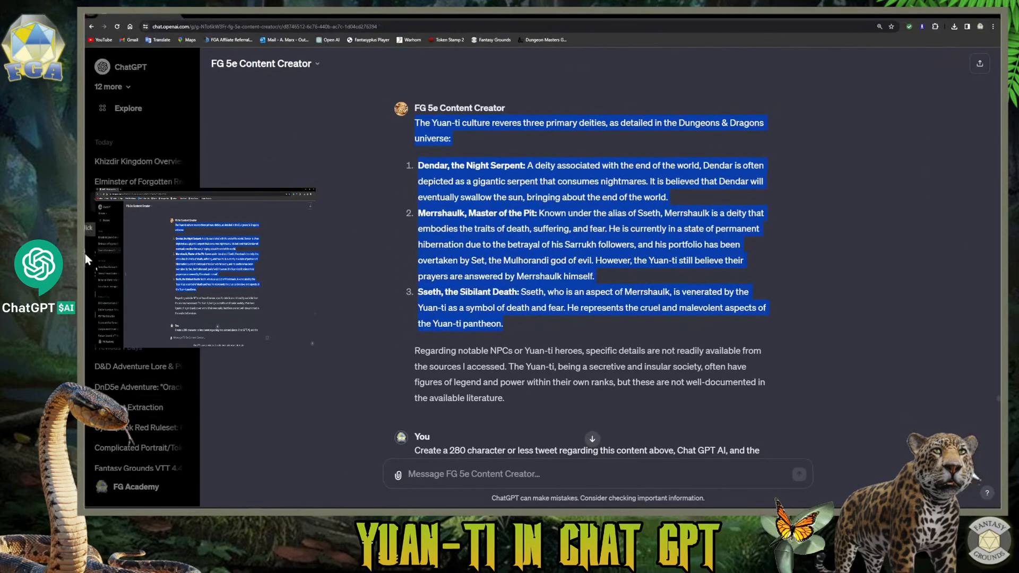
pyautogui.click(369, 292)
pyautogui.scroll(6, 370, 295)
pyautogui.scroll(15, 369, 298)
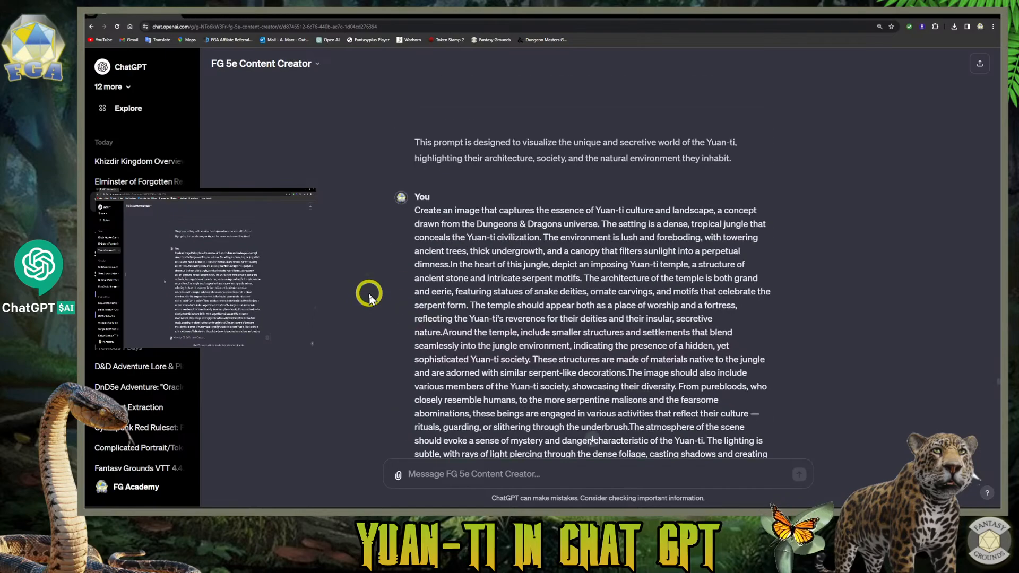
pyautogui.scroll(15, 369, 297)
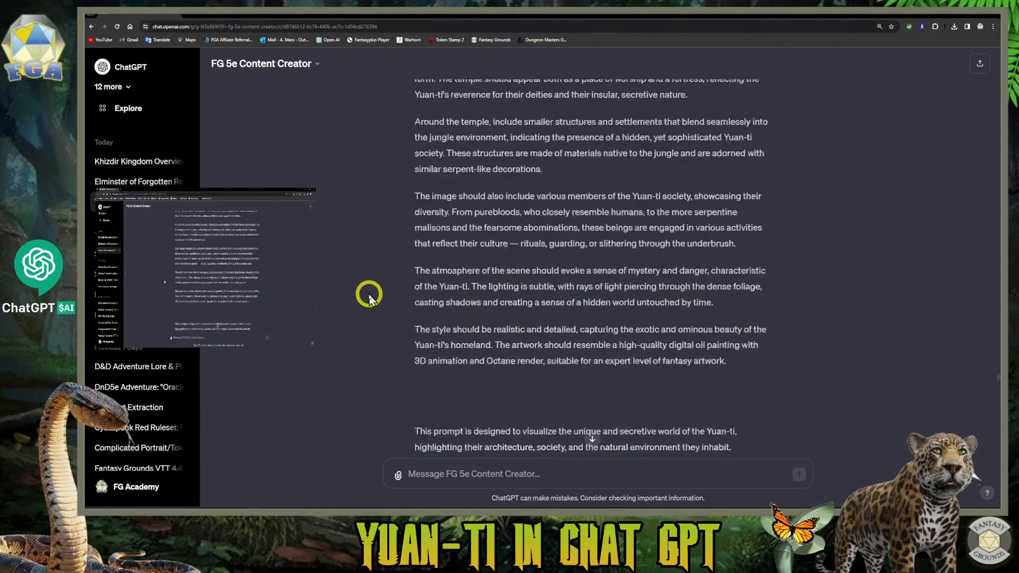
pyautogui.scroll(2, 369, 297)
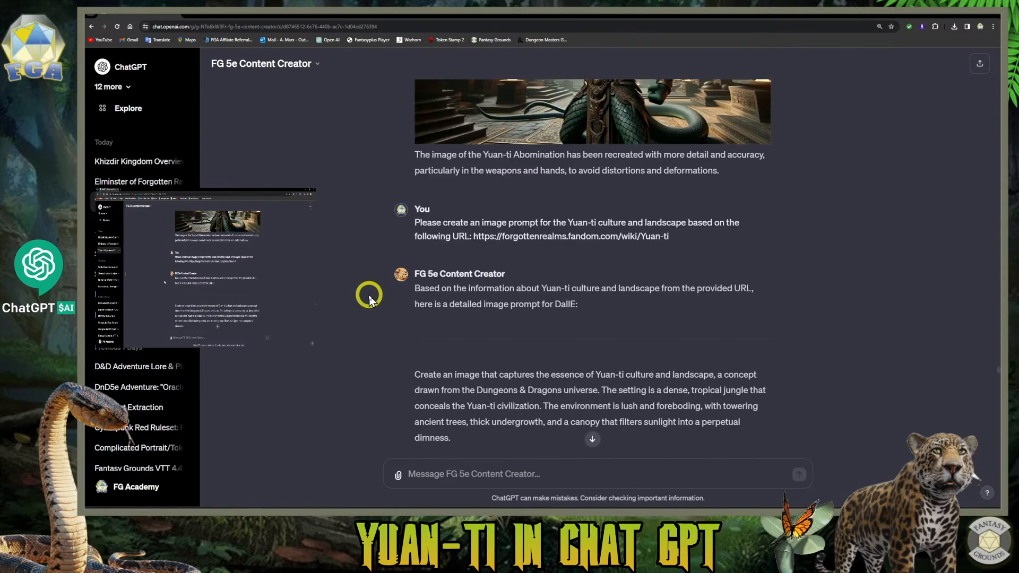
pyautogui.scroll(5, 369, 296)
pyautogui.scroll(7, 590, 301)
pyautogui.scroll(12, 607, 302)
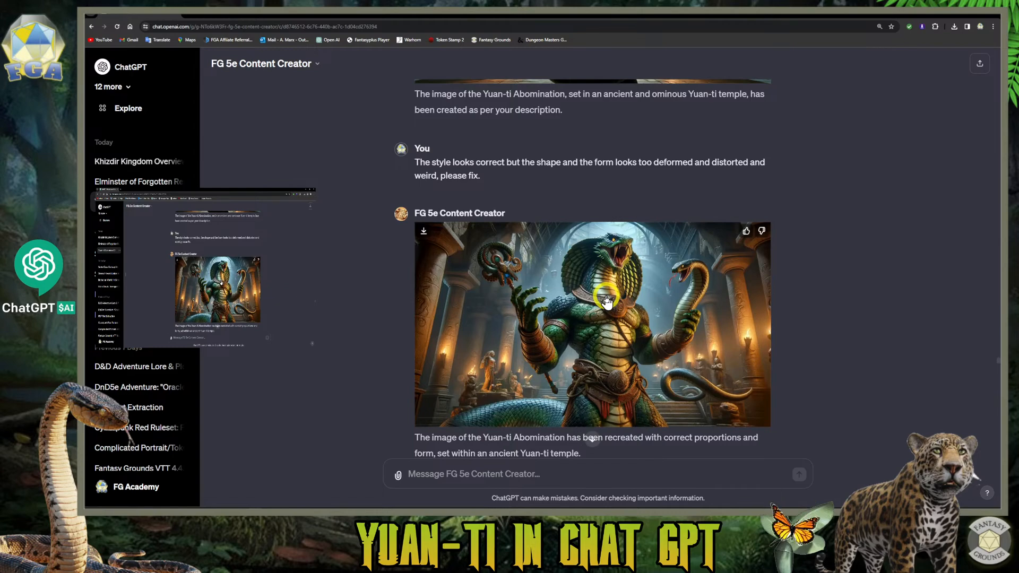
pyautogui.scroll(-9, 607, 302)
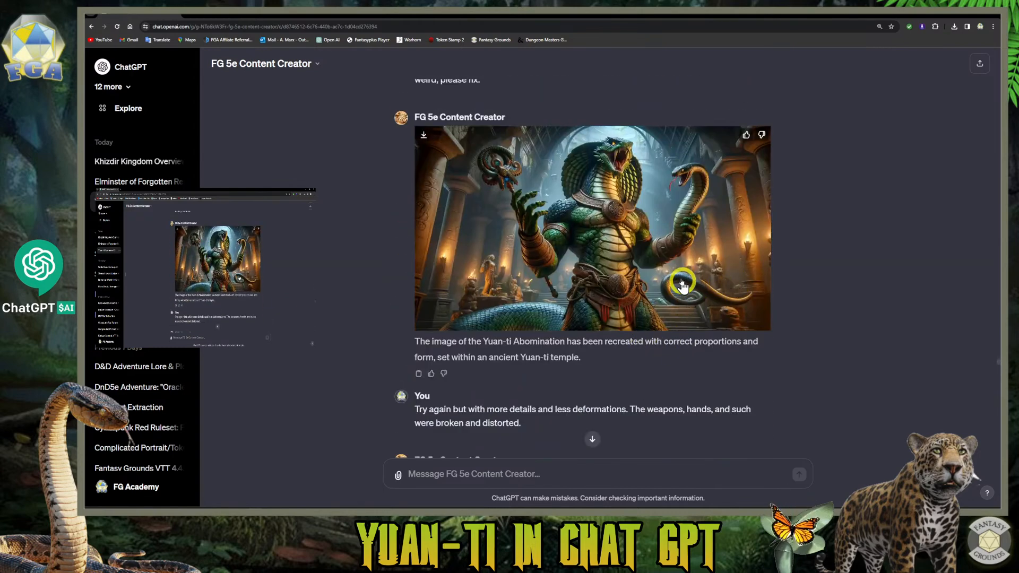
pyautogui.scroll(1, 609, 302)
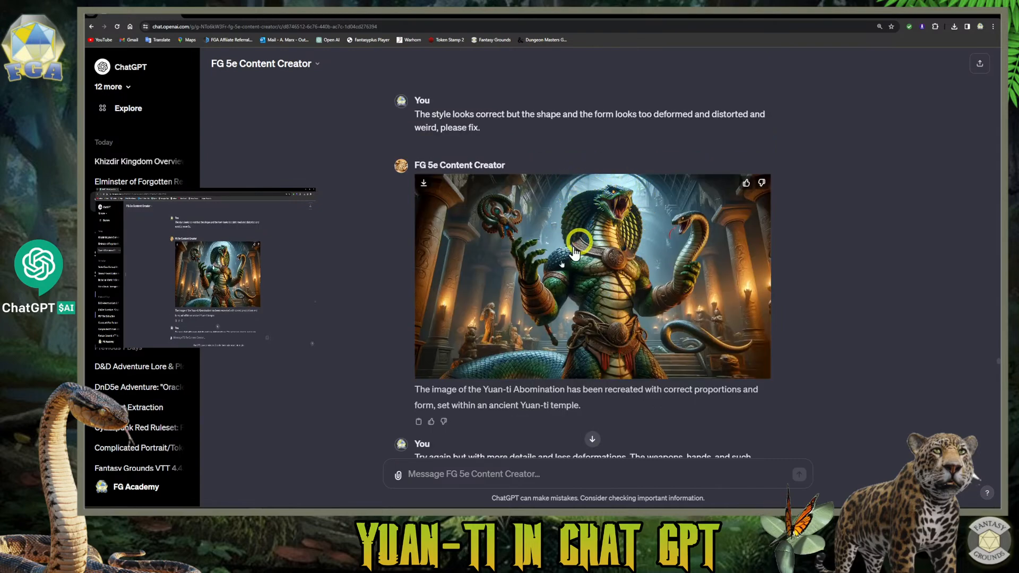
pyautogui.scroll(7, 602, 197)
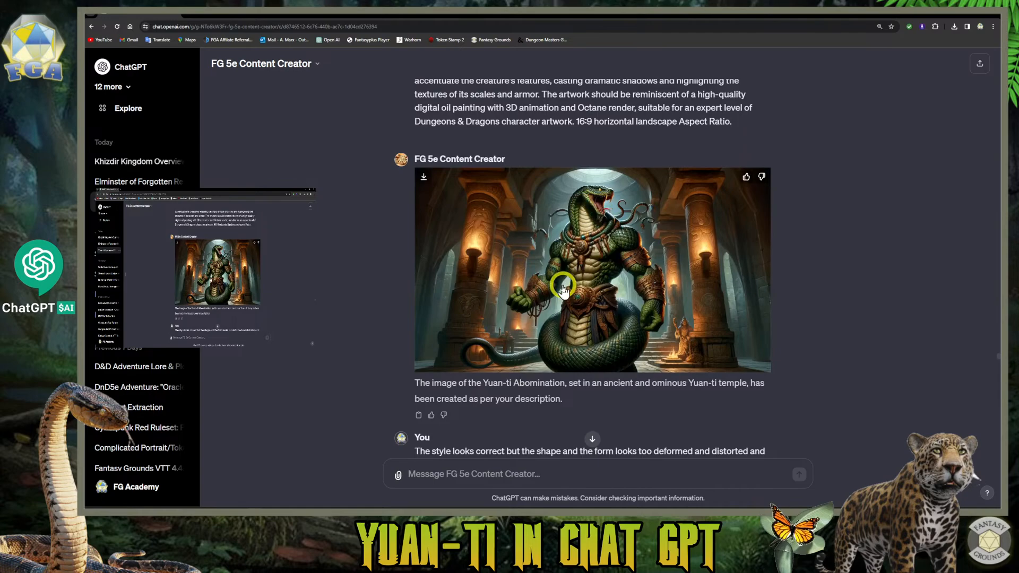
# - Find the Histachii Enforcers stat block earlier in the conversation and copy its Background section, including the heading
pyautogui.scroll(10, 550, 287)
pyautogui.scroll(15, 550, 293)
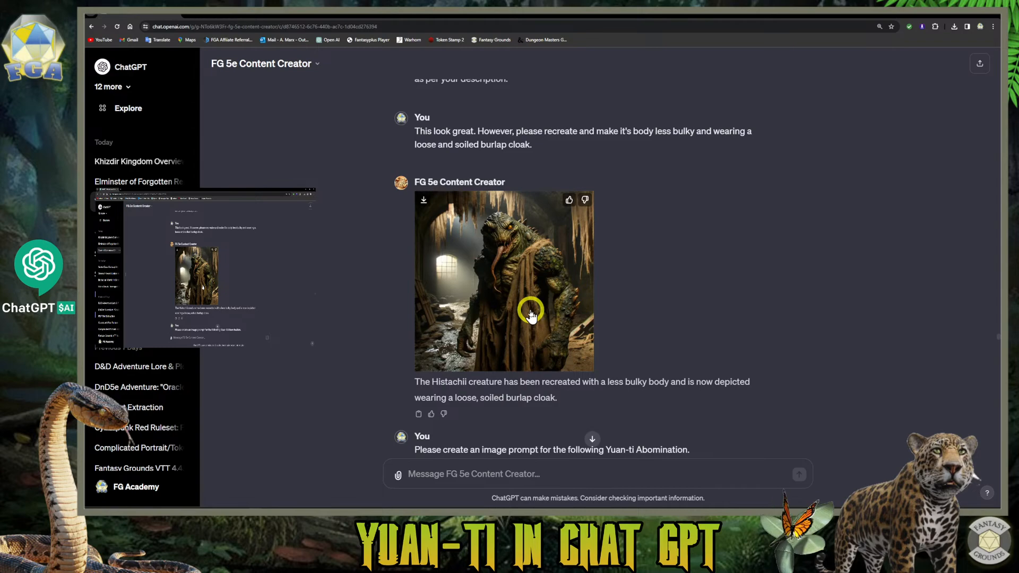
pyautogui.scroll(8, 531, 315)
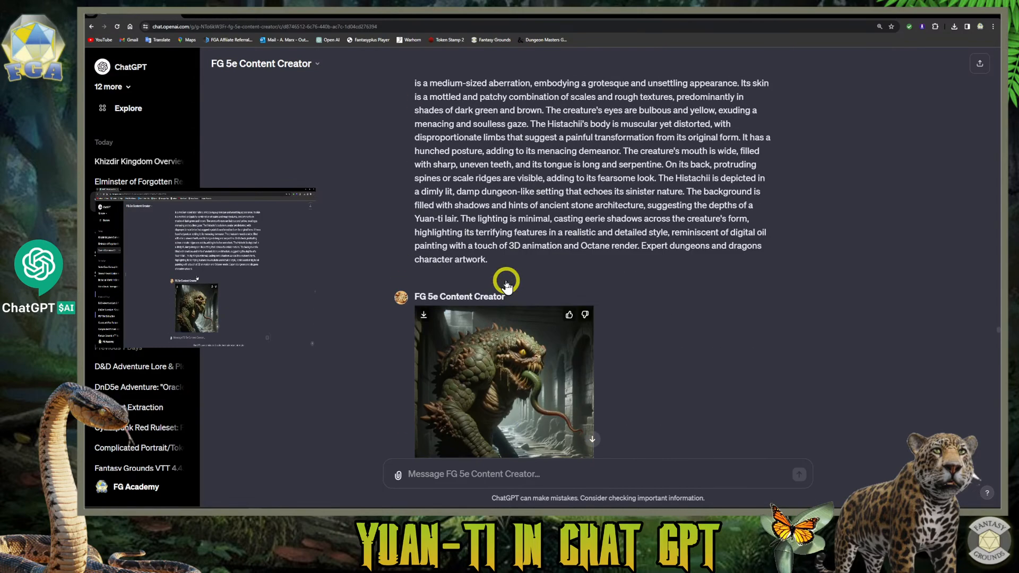
pyautogui.scroll(10, 506, 285)
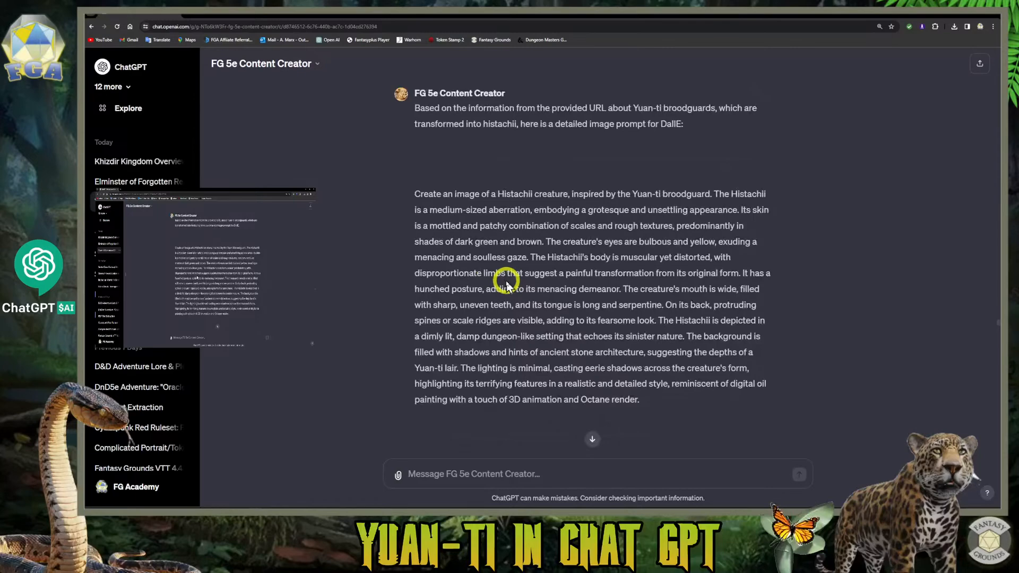
pyautogui.scroll(10, 506, 285)
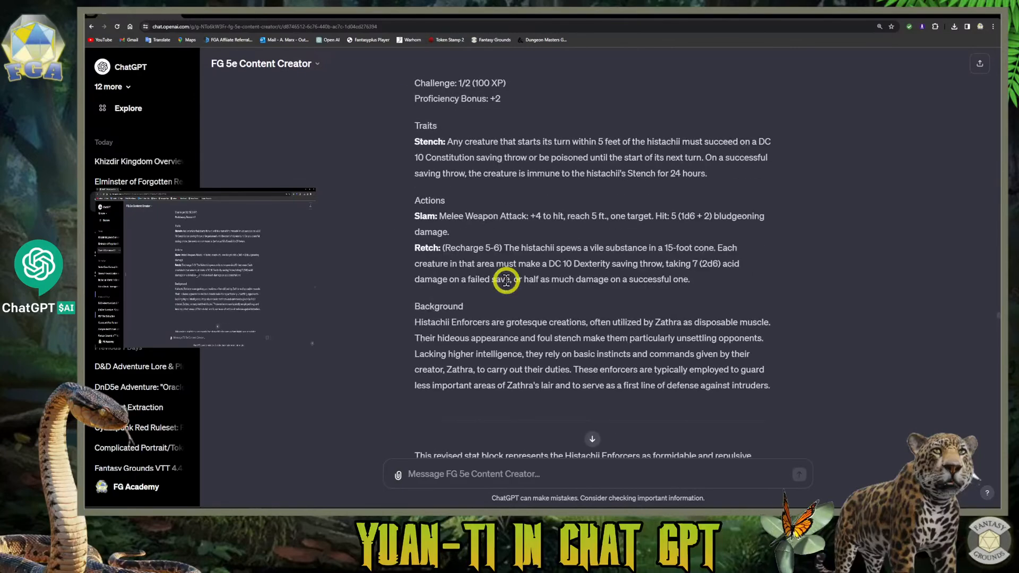
pyautogui.scroll(-2, 506, 281)
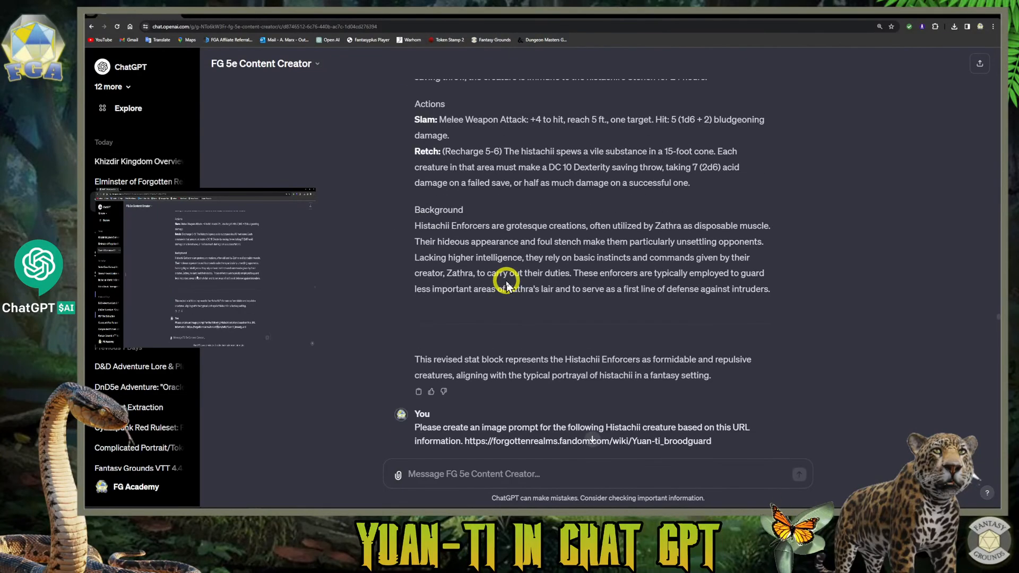
pyautogui.scroll(1, 470, 275)
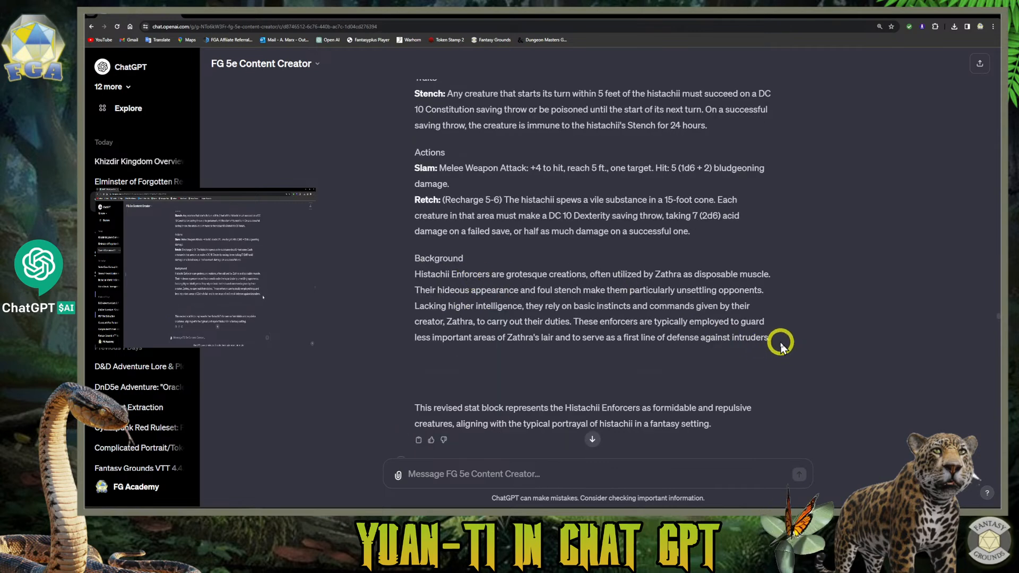
pyautogui.moveTo(781, 345); pyautogui.dragTo(413, 267)
pyautogui.rightClick(444, 257)
pyautogui.click(460, 263)
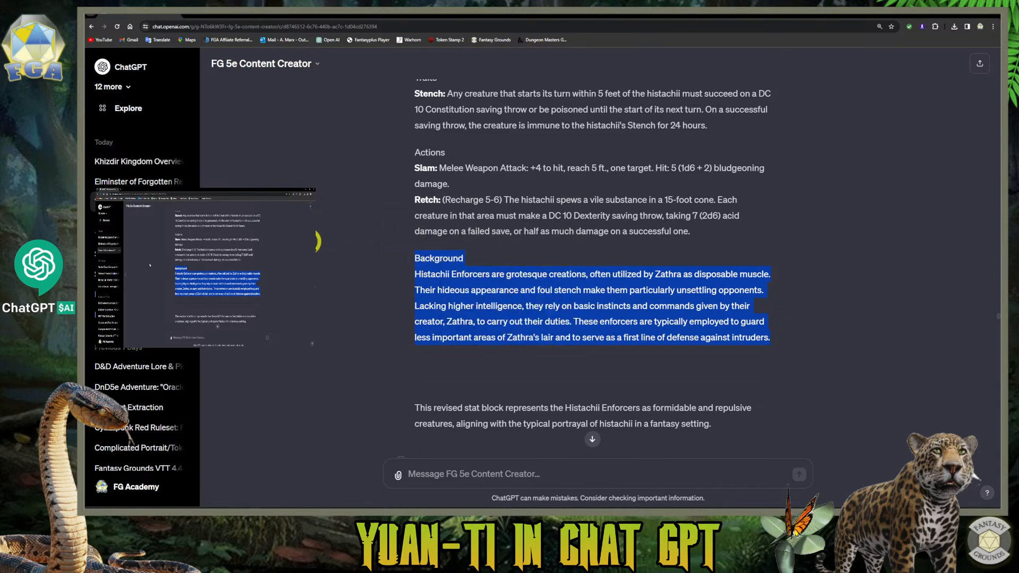
# - Switch to Fantasy Grounds, paste the copied Background section into the NPC import description area, and insert a blank line above it
pyautogui.hotkey('alt', 'Tab')
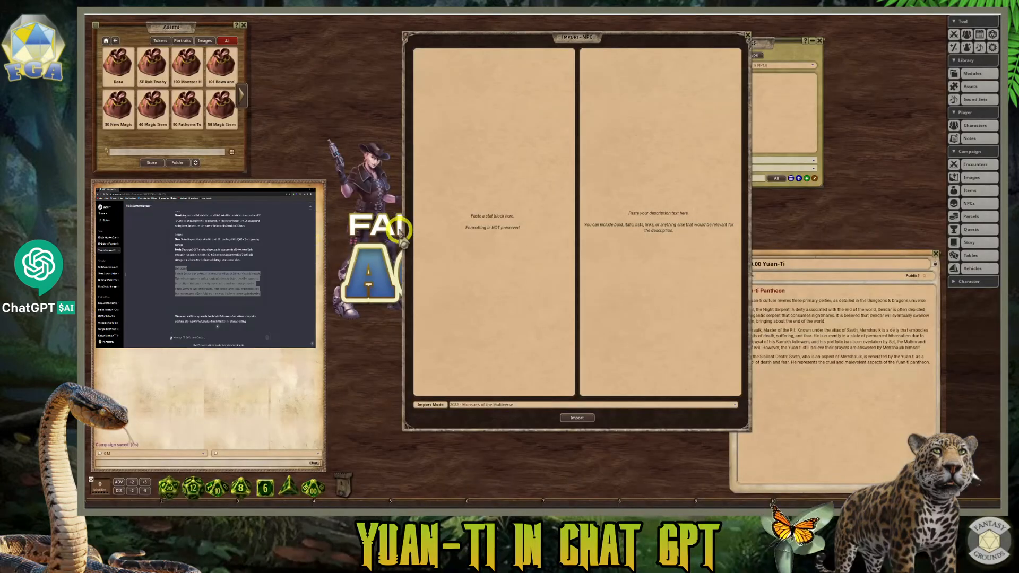
pyautogui.click(636, 97)
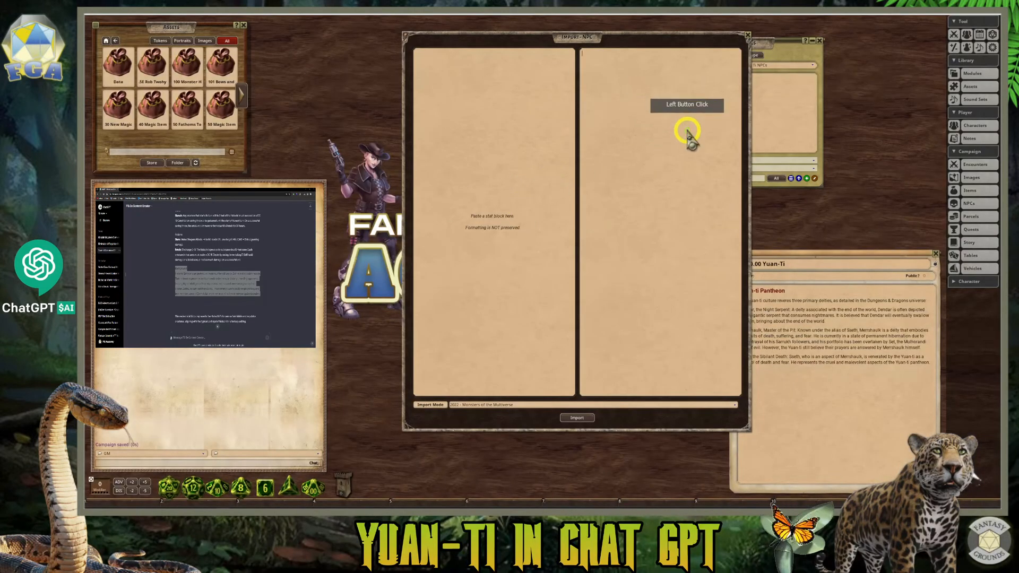
pyautogui.hotkey('ctrl', 'v')
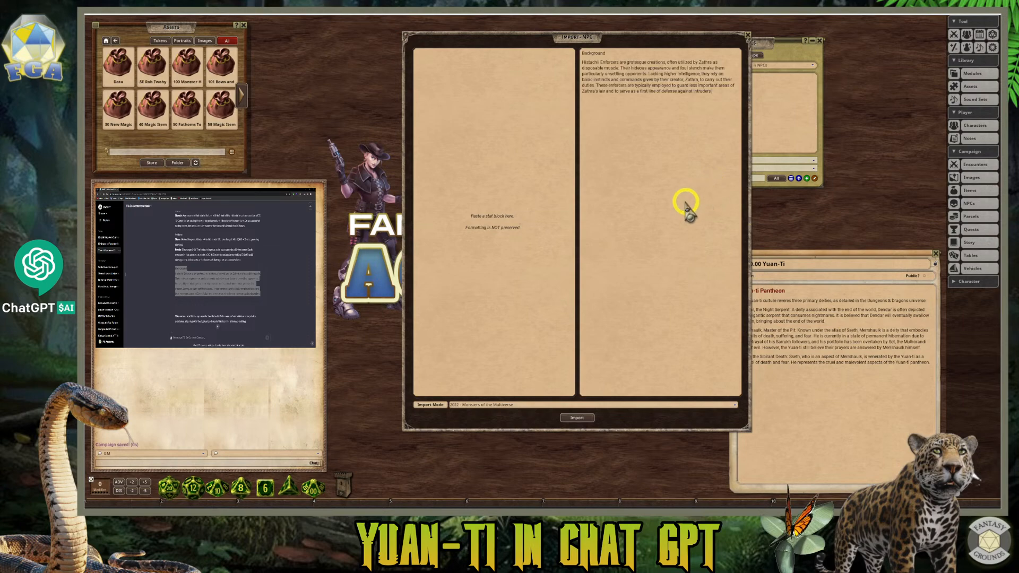
pyautogui.click(649, 100)
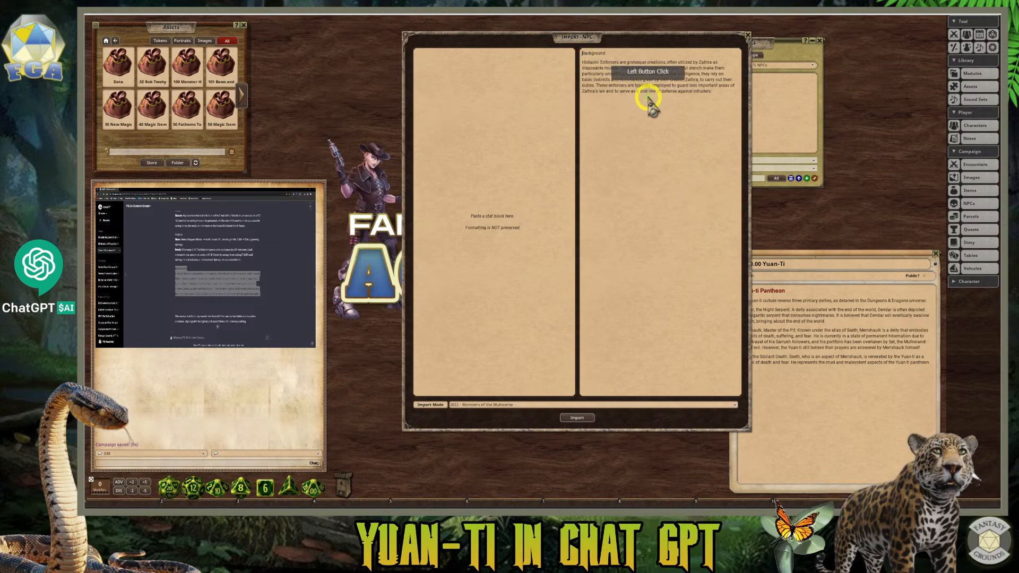
pyautogui.press('Return')
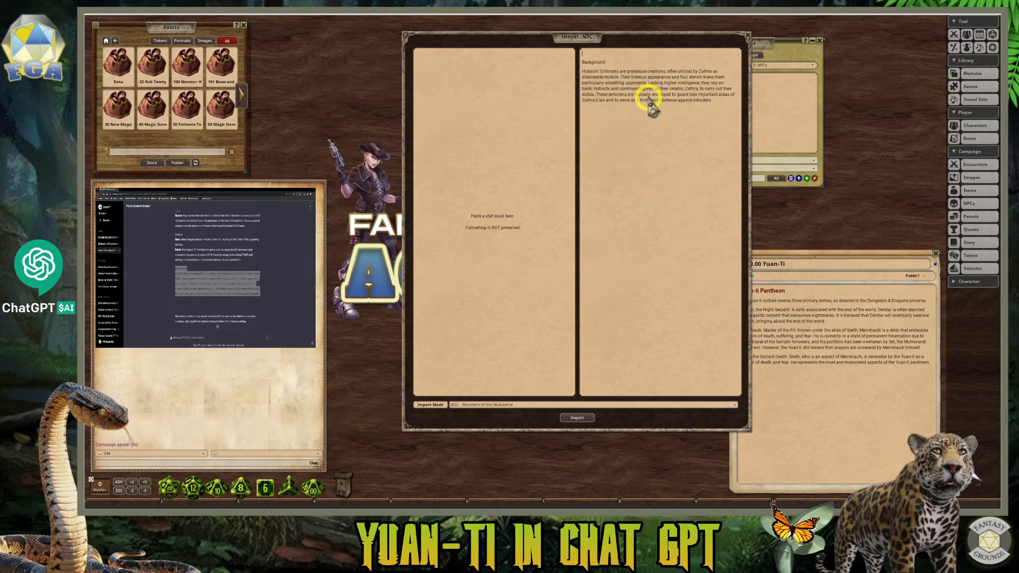
# - Return to ChatGPT and copy the Histachii Enforcer stat block from its name through the Retch action, leaving out the Background
pyautogui.click(485, 179)
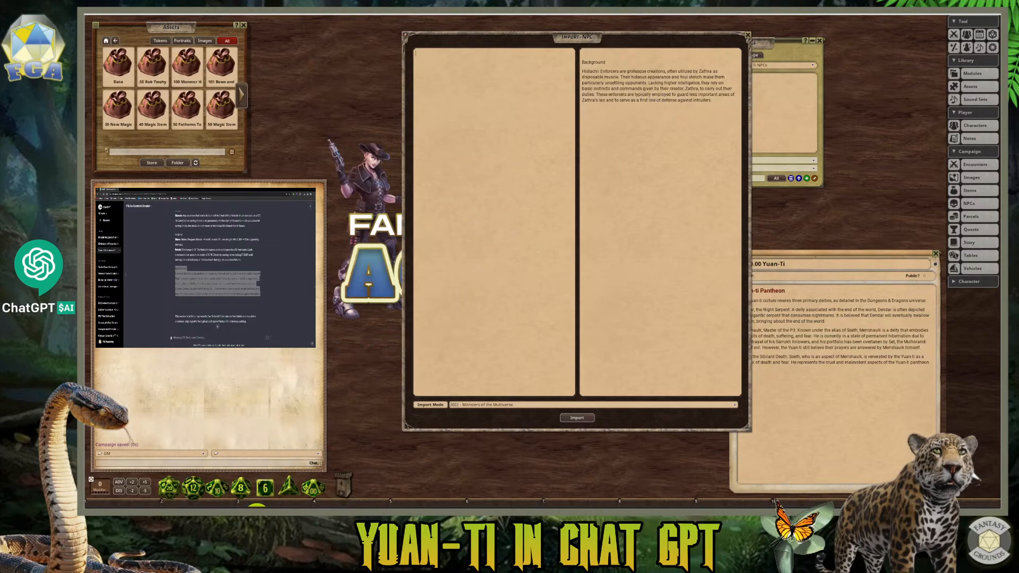
pyautogui.click(281, 482)
pyautogui.click(371, 311)
pyautogui.scroll(2, 374, 303)
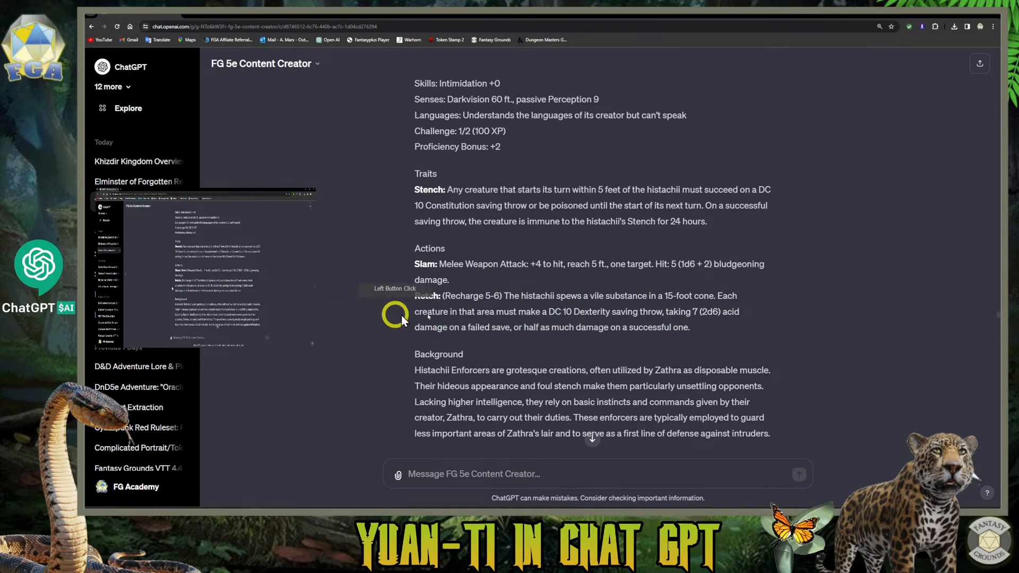
pyautogui.moveTo(699, 325); pyautogui.dragTo(480, 204)
pyautogui.rightClick(480, 204)
pyautogui.click(508, 209)
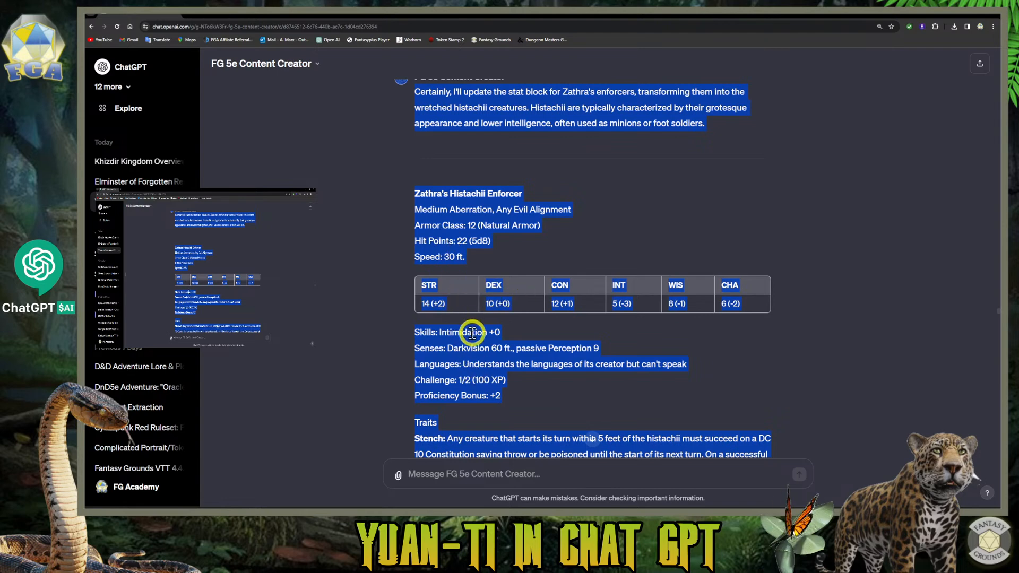
# - Examine the Histachii Enforcer stat block in the conversation, including its ability scores, skills, traits, actions and background
pyautogui.scroll(1, 523, 353)
pyautogui.scroll(-1, 510, 358)
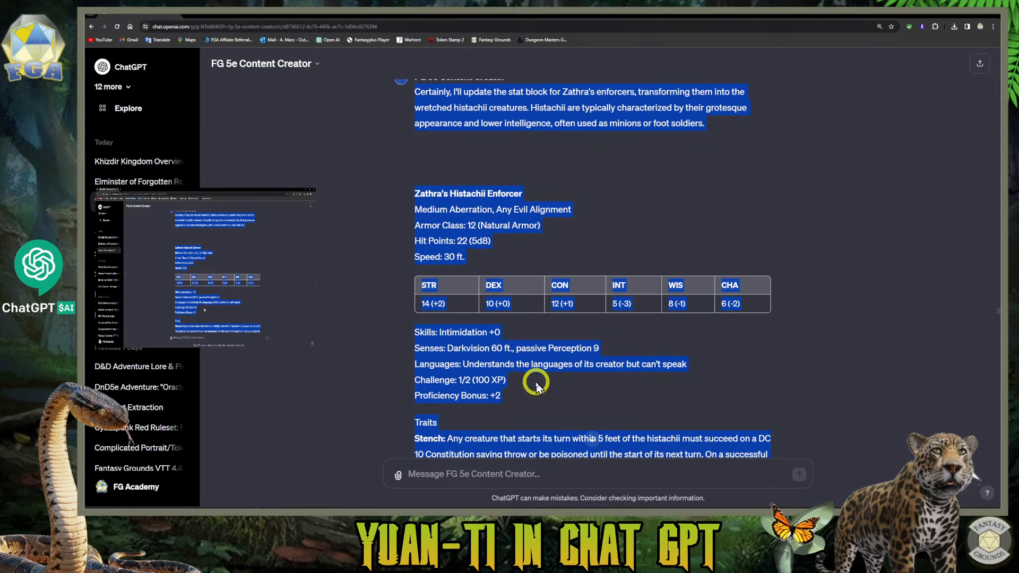
pyautogui.scroll(-1, 537, 385)
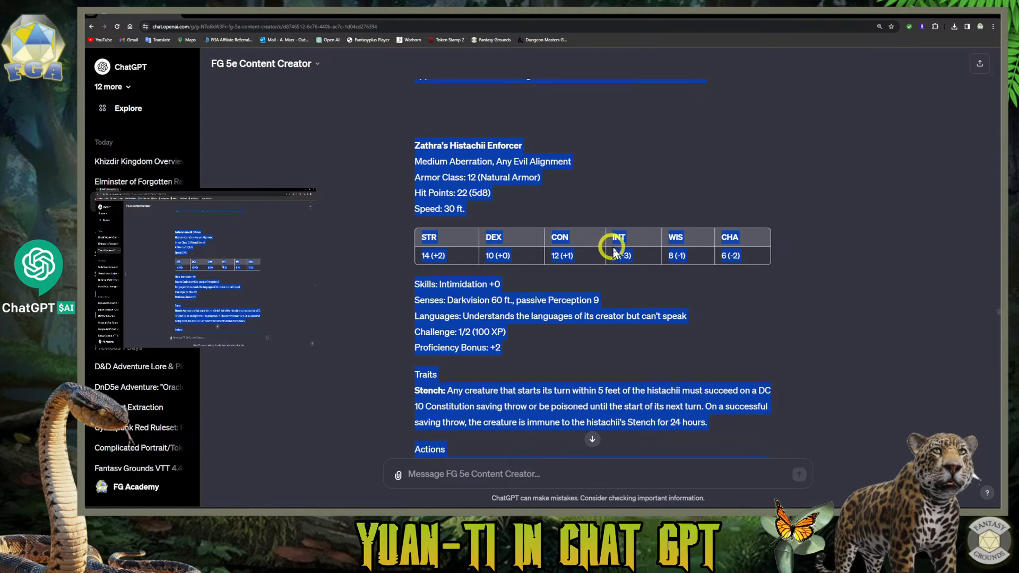
pyautogui.click(453, 247)
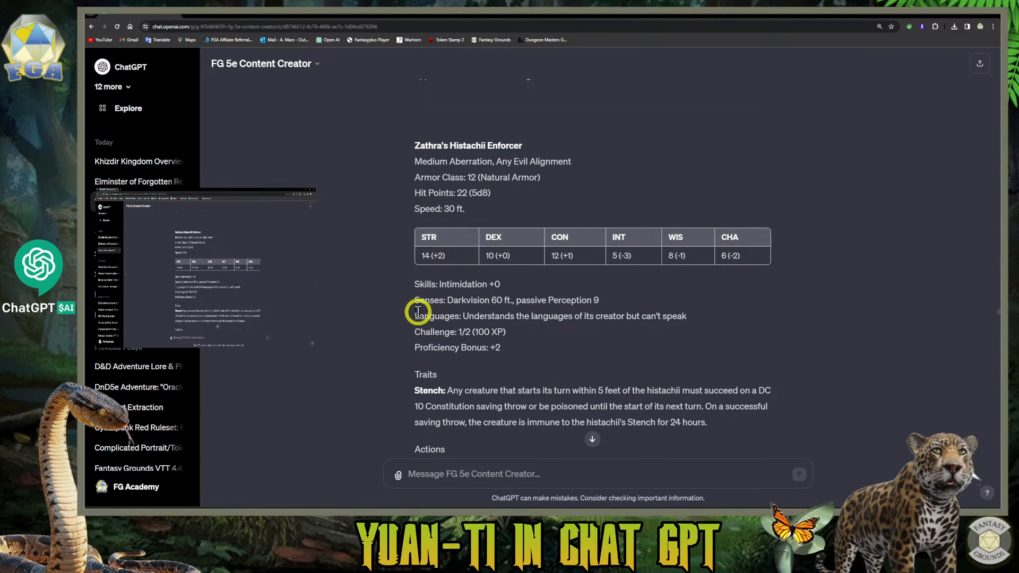
pyautogui.scroll(-2, 396, 411)
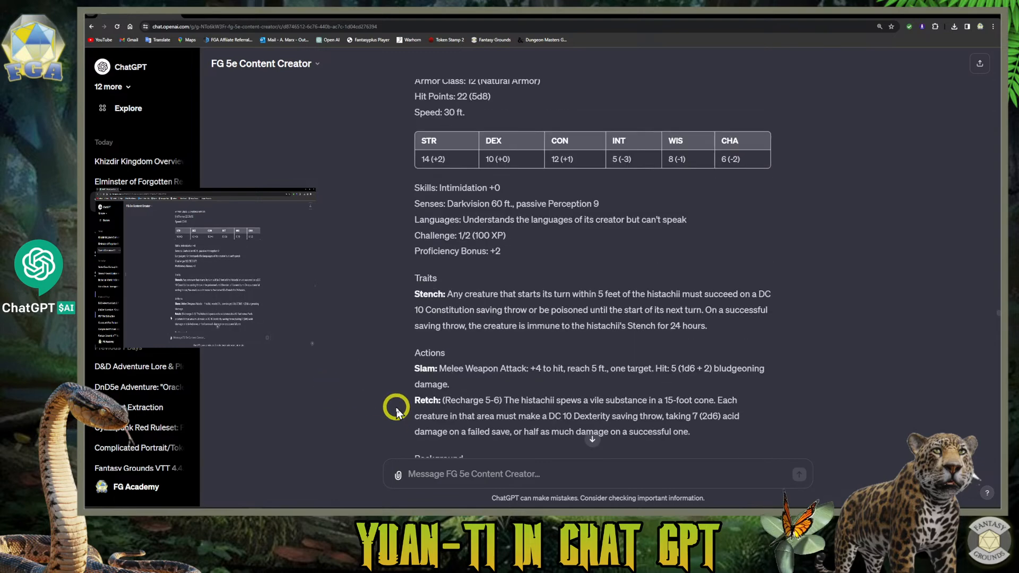
pyautogui.scroll(-2, 396, 411)
pyautogui.scroll(3, 398, 403)
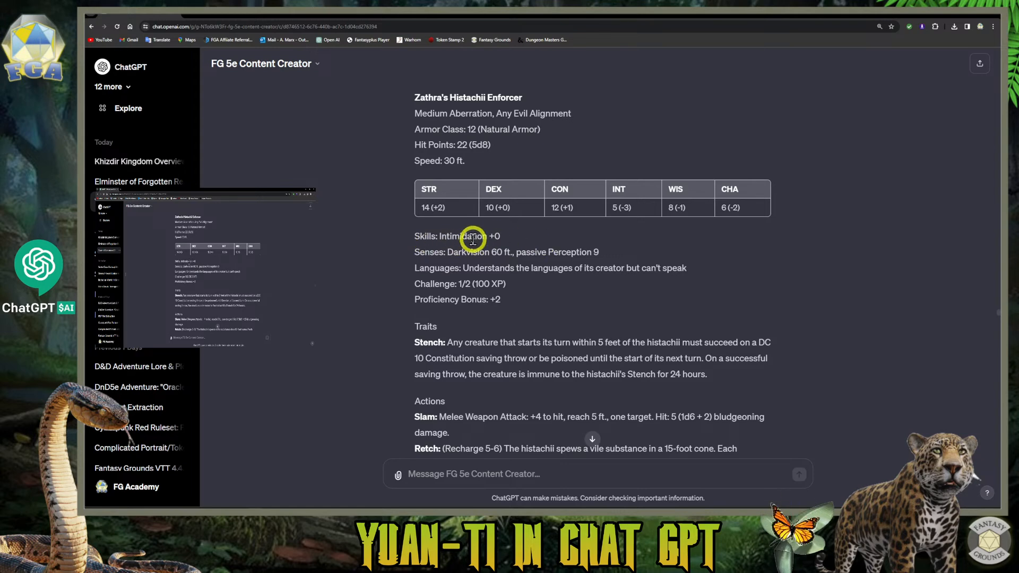
pyautogui.scroll(2, 504, 246)
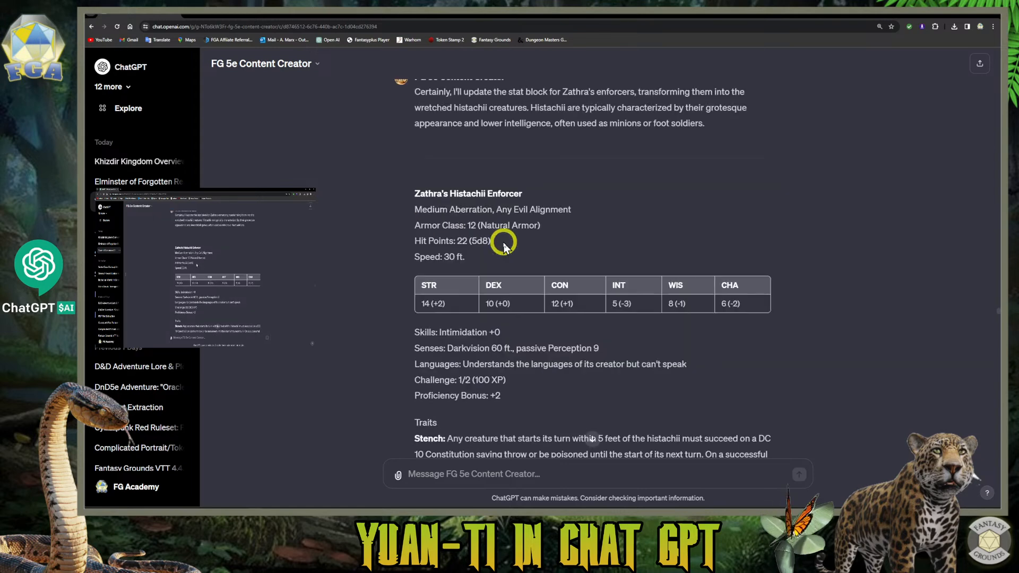
pyautogui.scroll(-1, 503, 245)
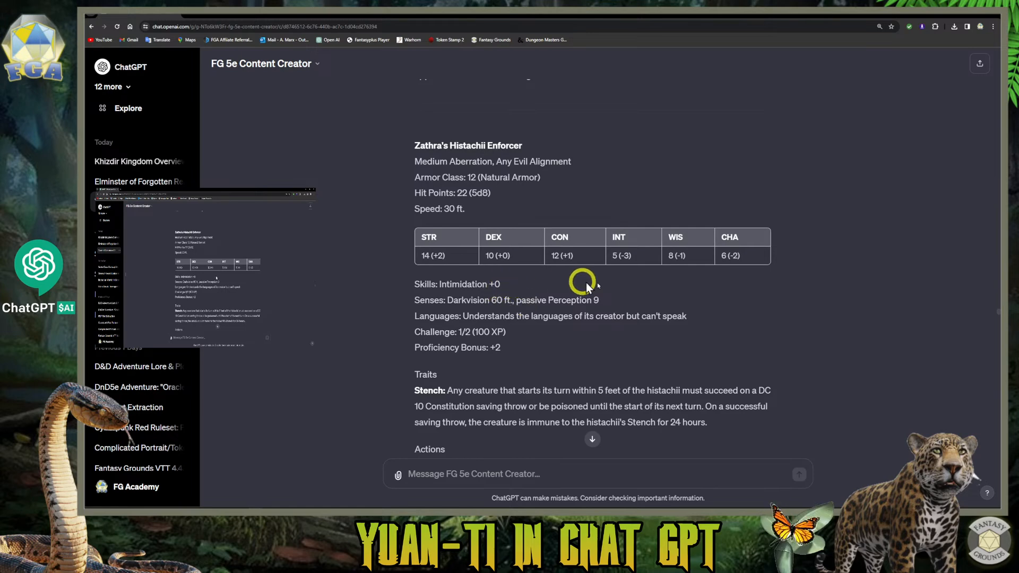
pyautogui.scroll(-4, 529, 366)
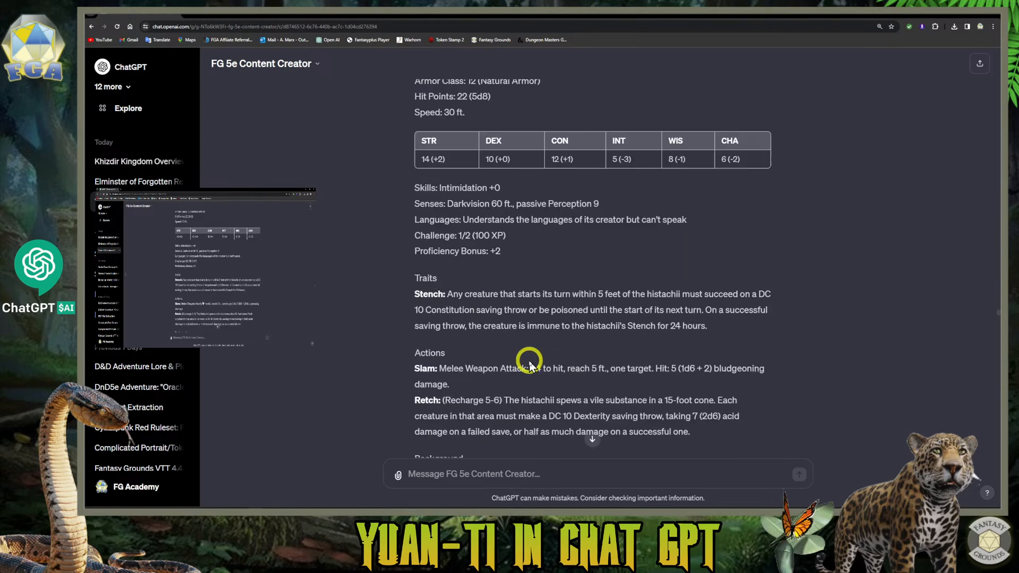
pyautogui.scroll(2, 529, 365)
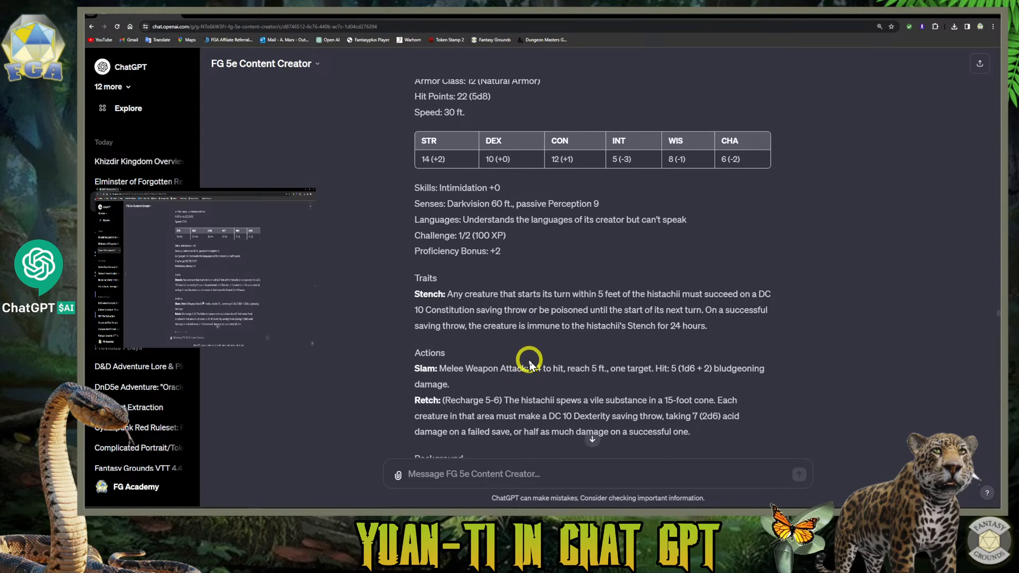
pyautogui.scroll(-2, 530, 366)
pyautogui.scroll(-2, 529, 365)
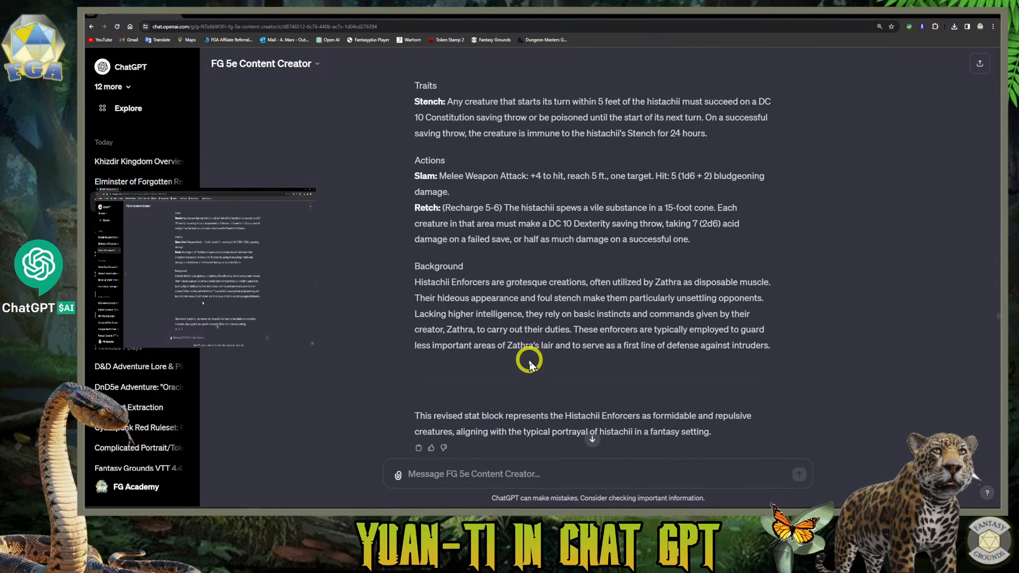
pyautogui.scroll(-1, 530, 365)
pyautogui.scroll(-1, 529, 361)
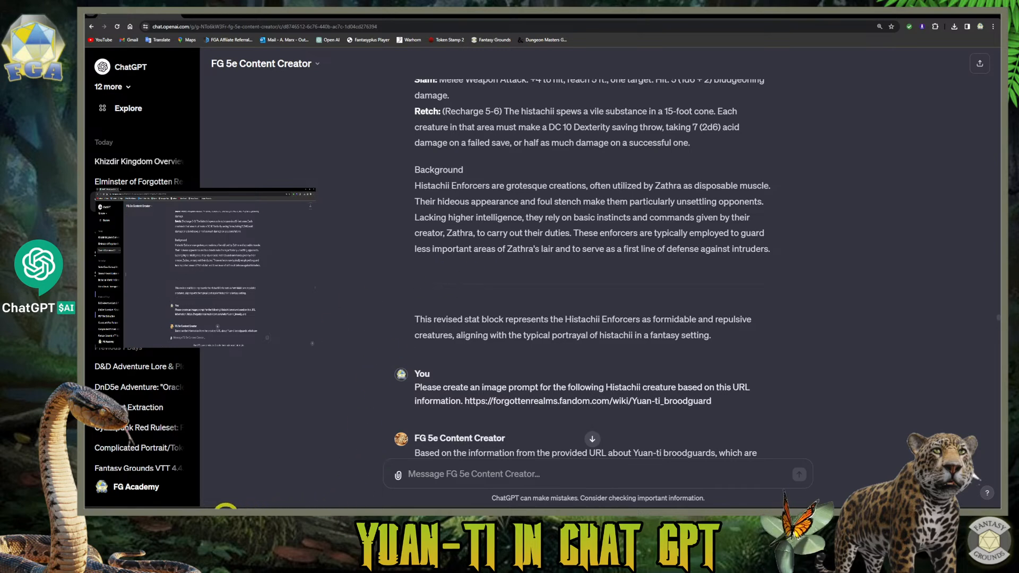
# - Switch to Fantasy Grounds and paste the copied Histachii Enforcer stat block into the stat block area of the NPC import window
pyautogui.moveTo(225, 509)
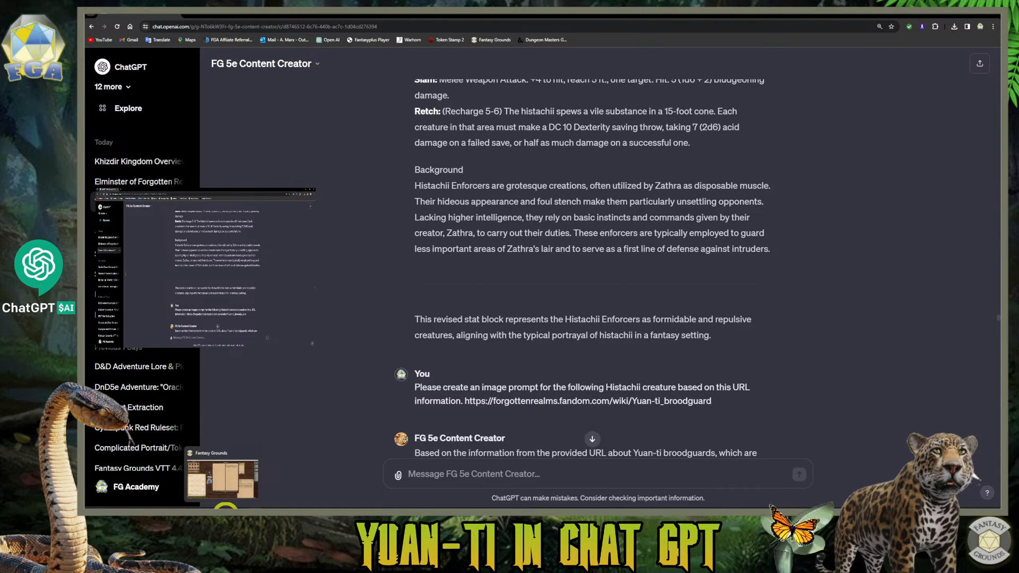
pyautogui.click(401, 392)
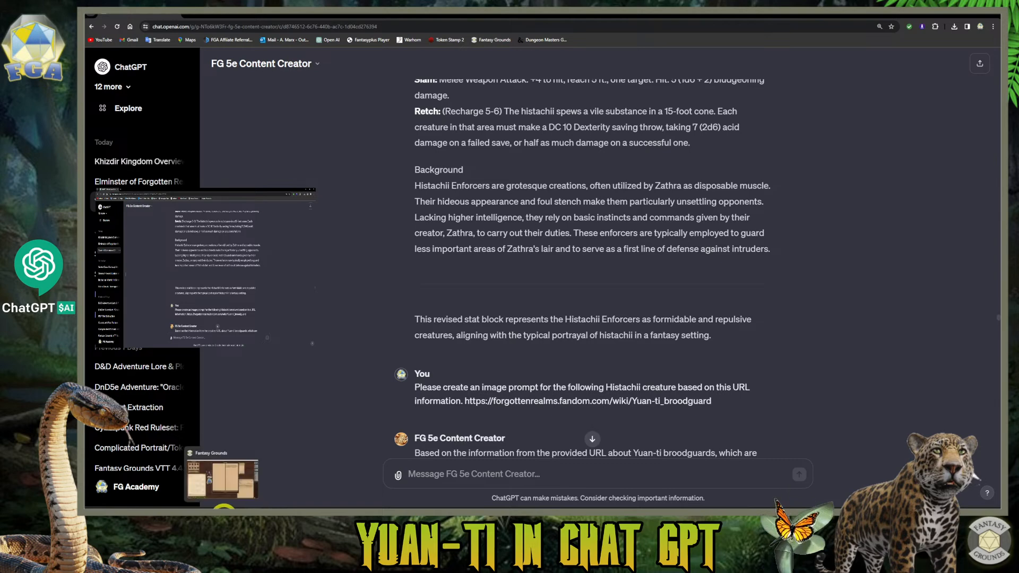
pyautogui.click(223, 507)
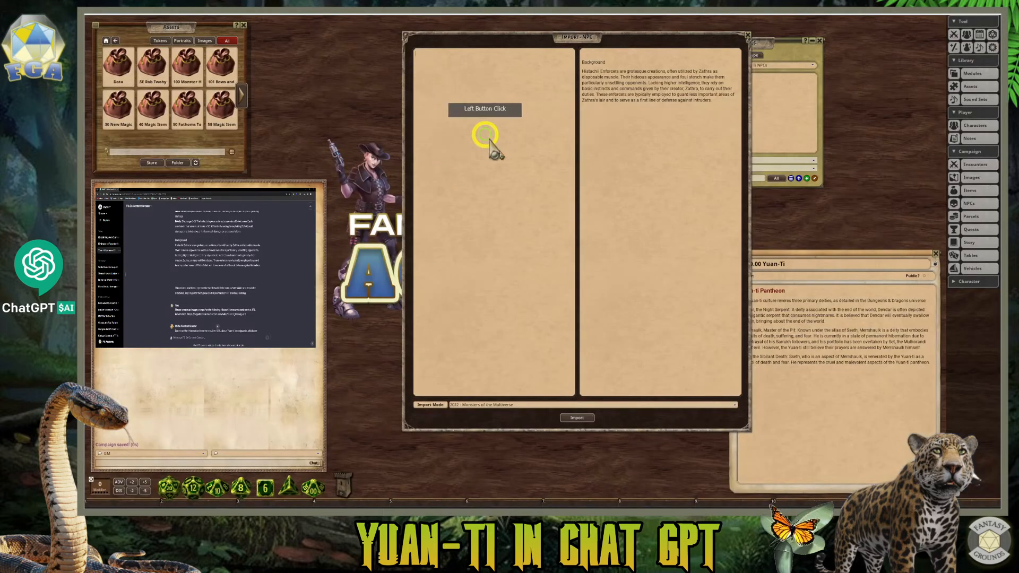
pyautogui.click(507, 201)
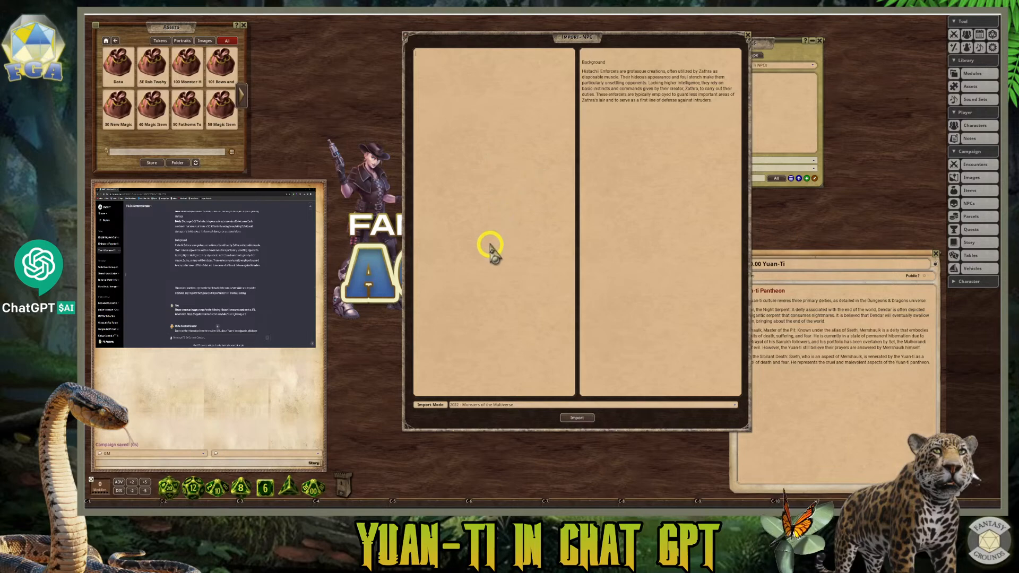
pyautogui.write("GPT Certainly, I'll update the stat block for Zathra's enforcers, transforming them into the wretched histachii creatures. Histachii are typically characterized by their grotesque appearance and lower intelligence, often used as minions or foot soldiers.  Zathra's Histachii Enforcer Medium Aberration, Any Evil Alignment Armor Class: 12 (Natural Armor) Hit Points: 22 (5d8) Speed: 30 ft.  STR DEX CON INT WIS CHA 14 (+2) 10 (+0) 12 (+1) 5 (-3) 8 (-1) 6 (-2) Skills: Intimidation +0 Senses: Darkvision 60 ft., passive Perception 9 Languages: Understands the languages of its creator but can't speak Challenge: 1/2 (100 XP) Proficiency Bonus: +2  Traits Stench: Any creature that starts its turn within 5 feet of the histachii must succeed on a DC 10 Constitution saving throw or be poisoned until the start of its next turn. On a successful saving throw, the creature is immune to the histachii's Stench for 24 hours.  Actions Slam: Melee Weapon Attack: +4 to hit, reach 5 ft., one target. Hit: 5 (1d6 + 2) bludgeoning damage. Retch: (Recharge 5-6) The histachii spews a vile substance in a 15-foot cone. Each creature in that area must make a DC 10 Dexterity saving throw, taking 7 (2d6) acid damage on a failed save, or half as much damage on a successful one.")
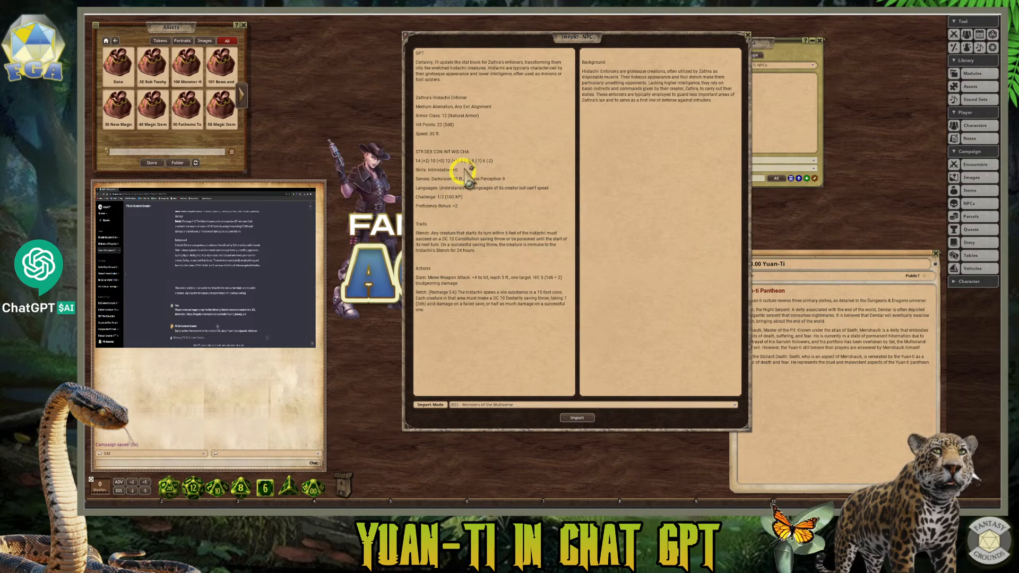
# - Delete the ChatGPT introduction and blank lines above the stat block, and shorten the NPC name to Histachii Enforcer
pyautogui.click(442, 80)
pyautogui.moveTo(444, 89); pyautogui.dragTo(416, 53)
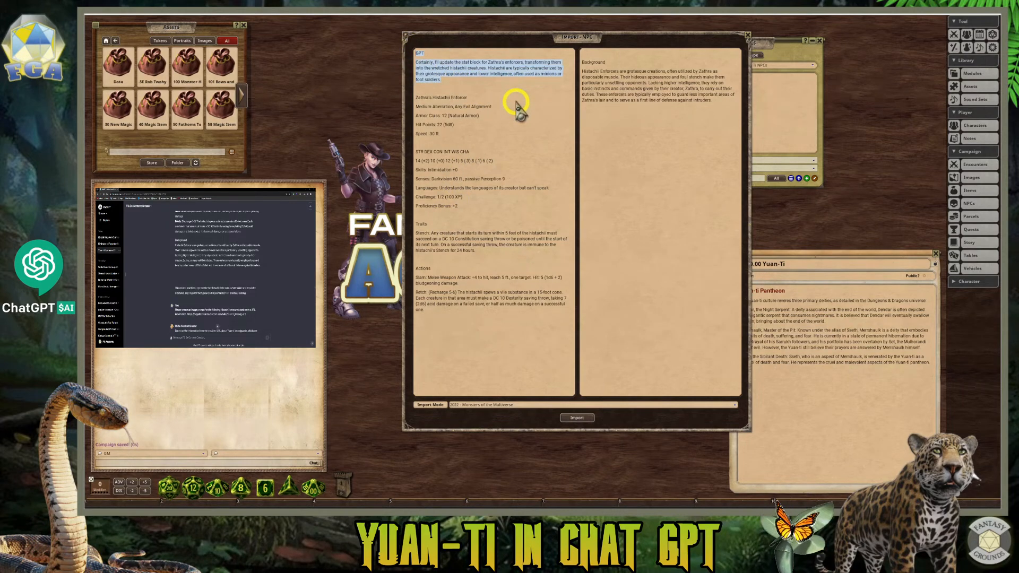
pyautogui.press('Delete')
pyautogui.click(415, 71)
pyautogui.press('BackSpace')
pyautogui.press('BackSpace')
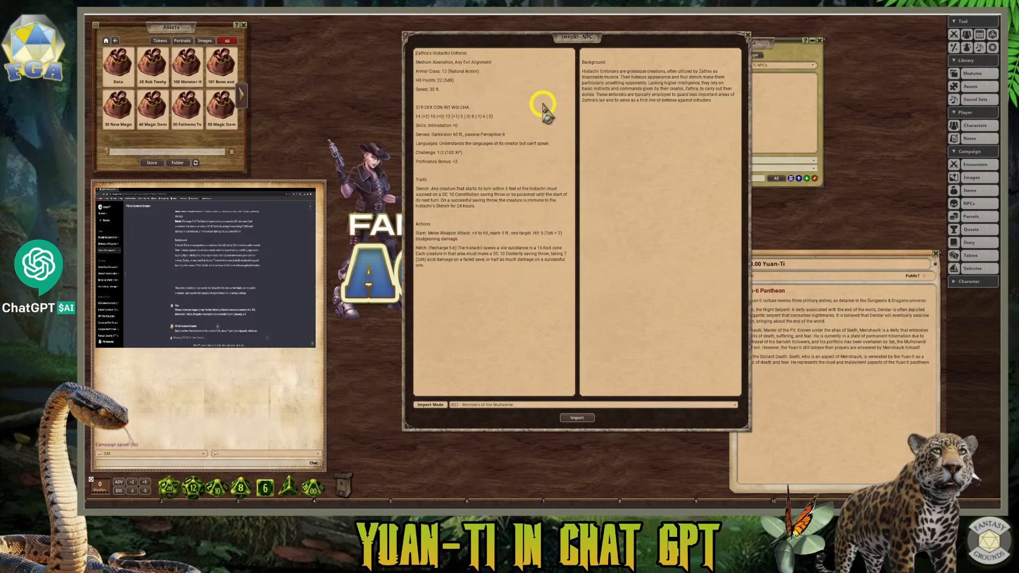
pyautogui.click(433, 54)
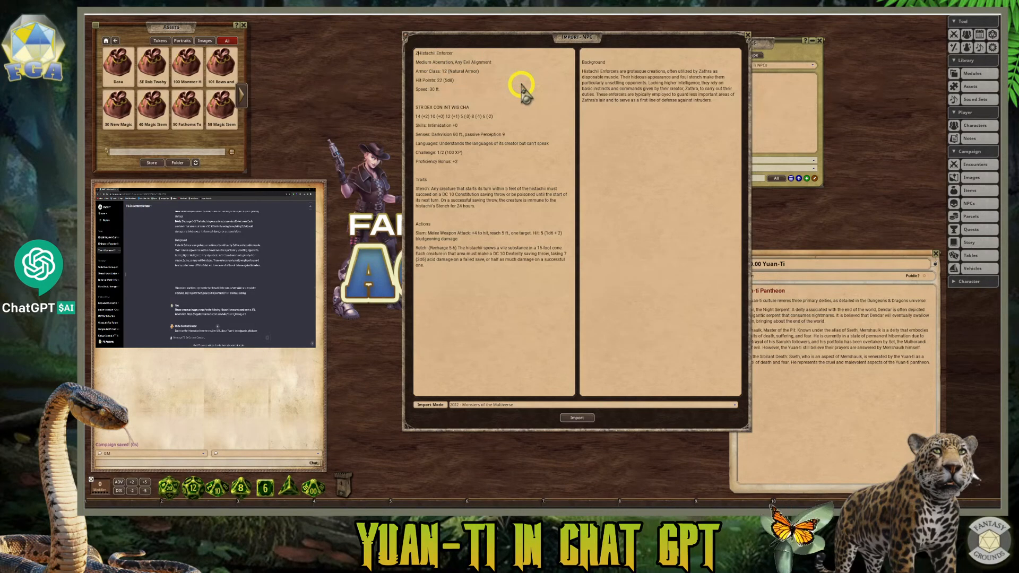
# - Copy the name Histachii Enforcer to the first line of the description, format it as a heading, and make the Background label bold
pyautogui.moveTo(414, 54); pyautogui.dragTo(455, 79)
pyautogui.hotkey('ctrl', 'c')
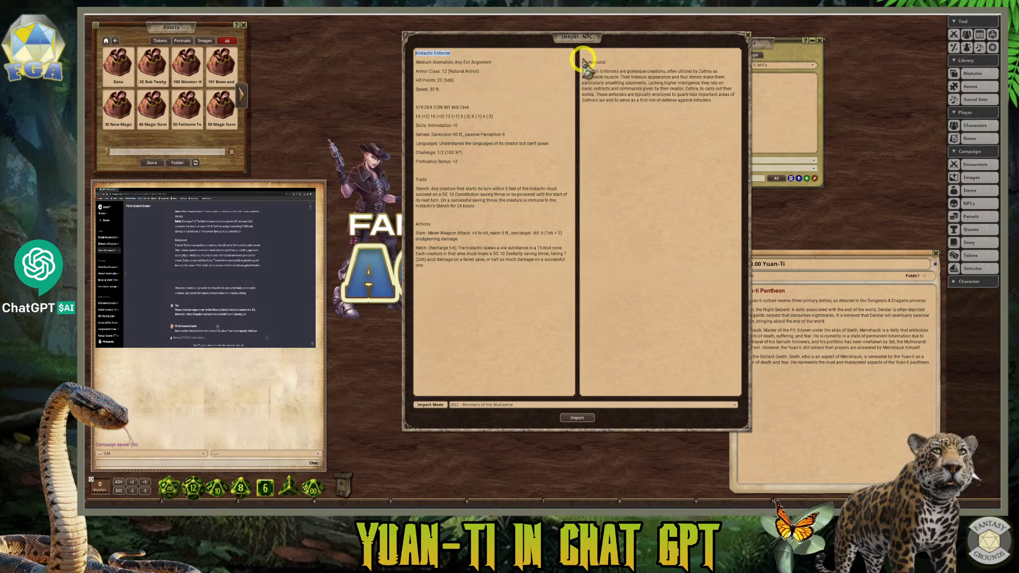
pyautogui.click(662, 57)
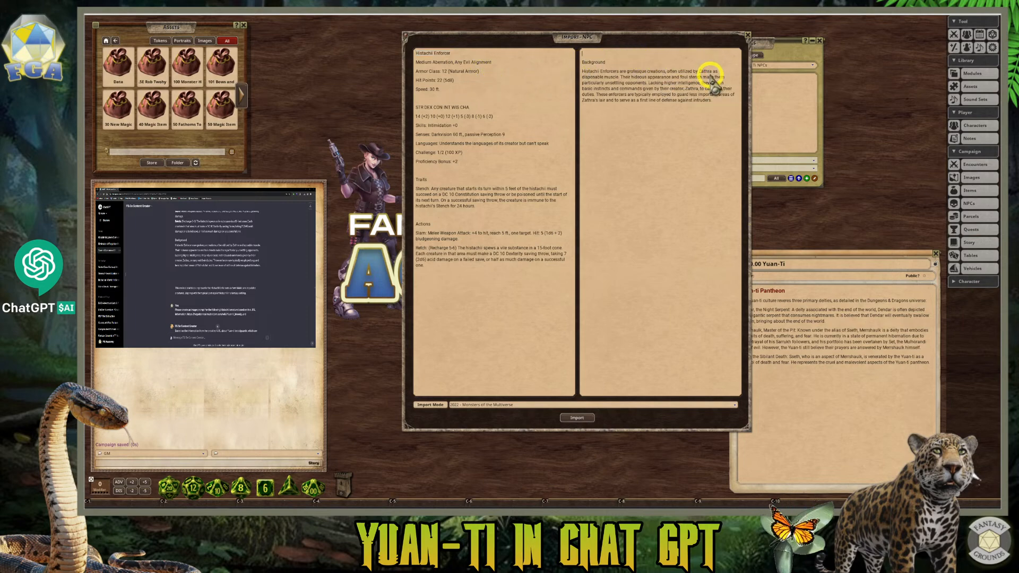
pyautogui.hotkey('ctrl', 'v')
pyautogui.moveTo(617, 53); pyautogui.dragTo(581, 77)
pyautogui.hotkey('ctrl', '1')
pyautogui.hotkey('ctrl', 'b')
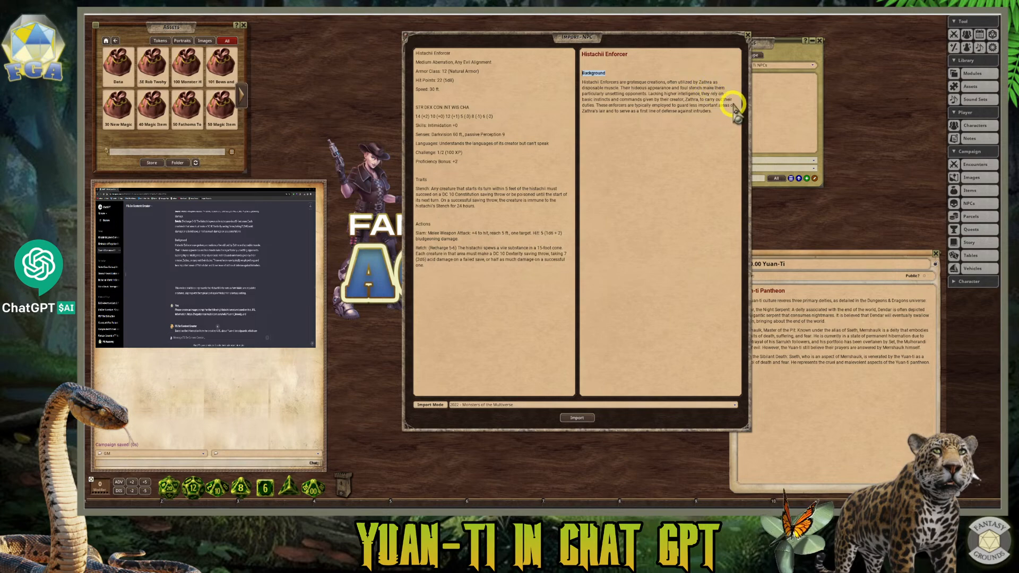
# - Remove the blank line below the description heading and the blank lines before the ability scores, Traits and Actions in the stat block
pyautogui.click(595, 63)
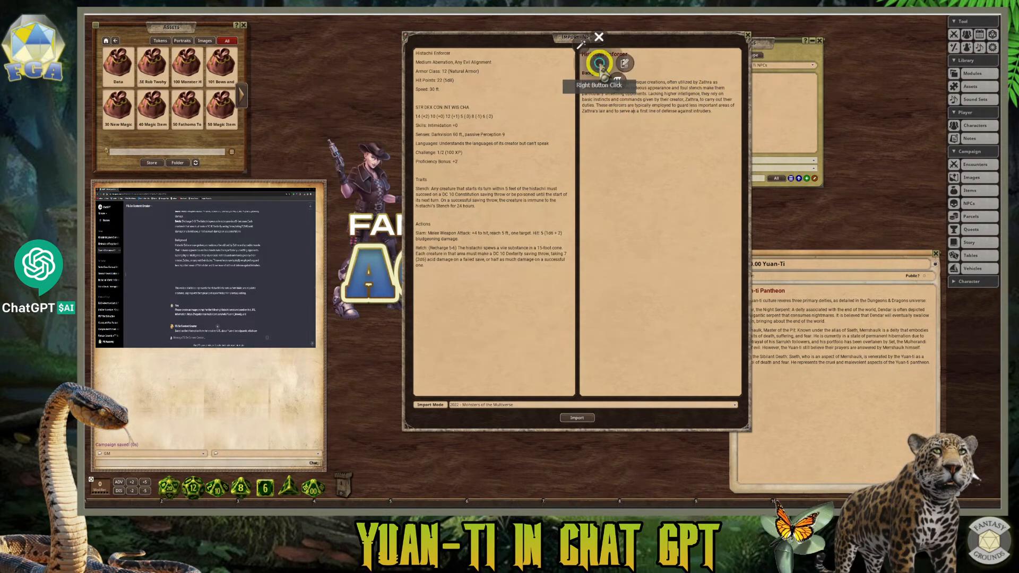
pyautogui.press('BackSpace')
pyautogui.click(649, 86)
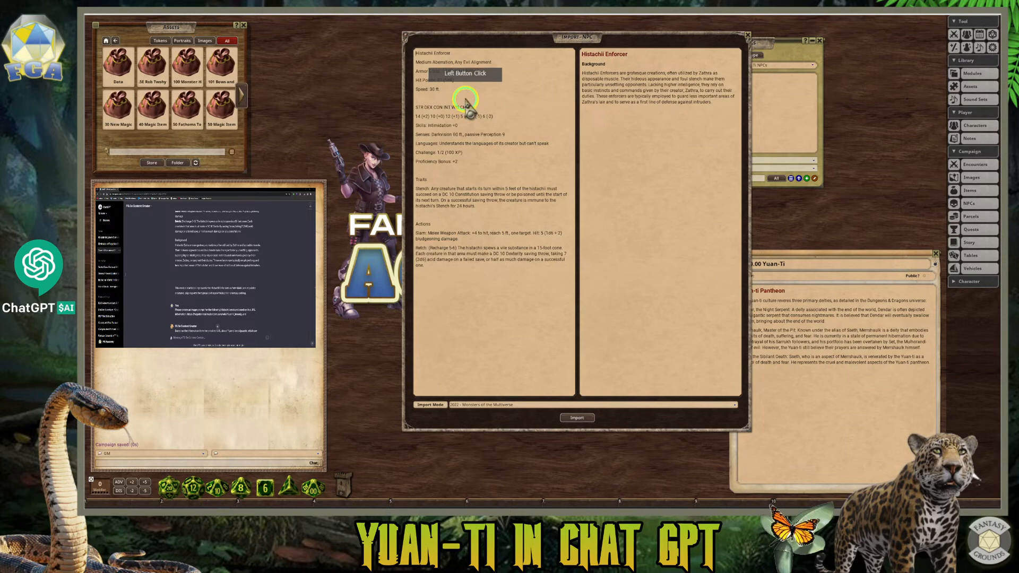
pyautogui.rightClick(466, 101)
pyautogui.click(451, 85)
pyautogui.click(515, 214)
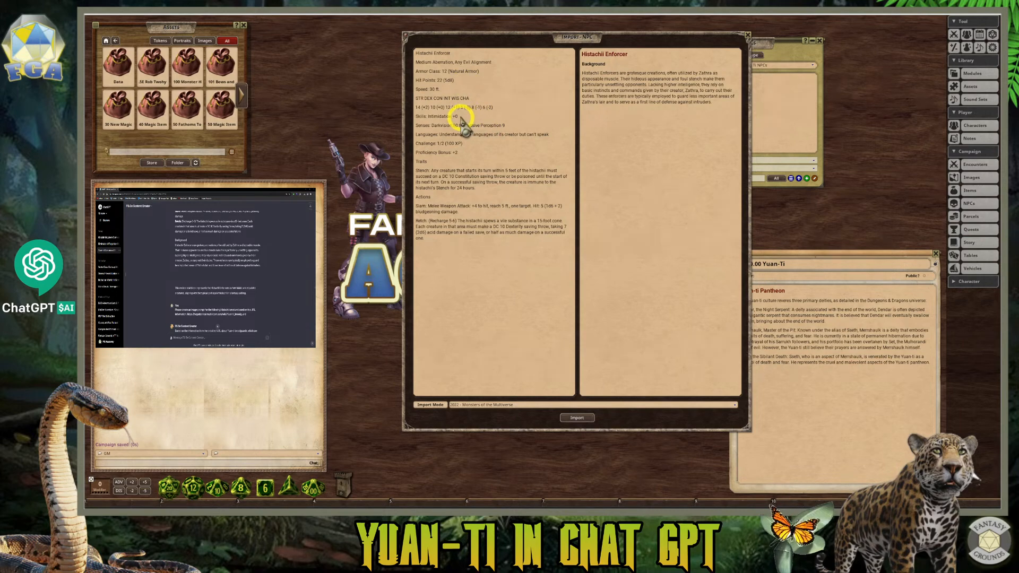
# - Replace the skill in the stat block's Skills line with Survival +2, Perception +2
pyautogui.click(520, 150)
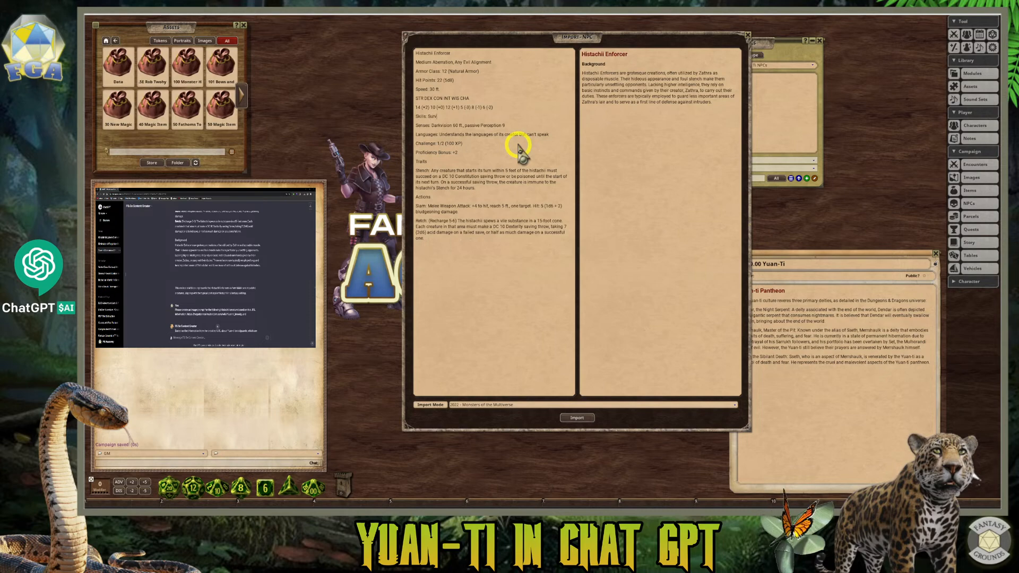
pyautogui.write('2')
pyautogui.click(497, 136)
pyautogui.click(485, 128)
pyautogui.click(517, 114)
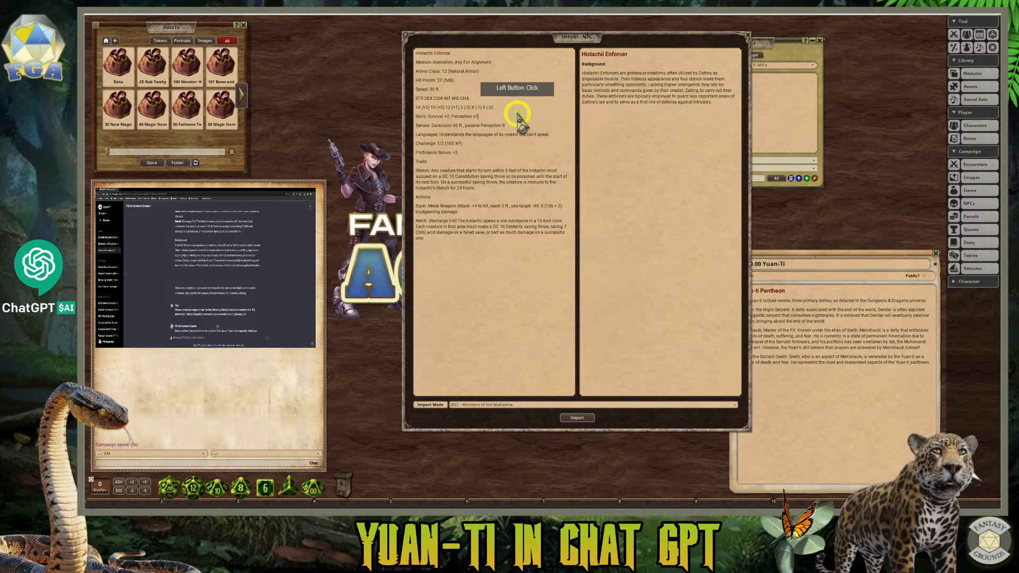
# - Remove Perception from the stat block's Skills line so that it lists only Survival +2
pyautogui.write('3')
pyautogui.click(533, 150)
pyautogui.click(459, 158)
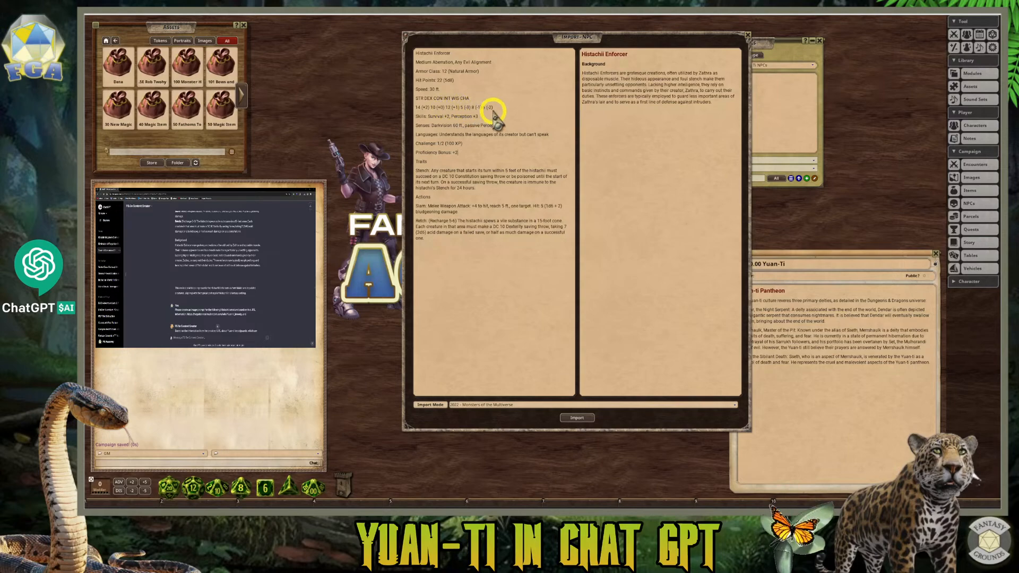
pyautogui.click(523, 133)
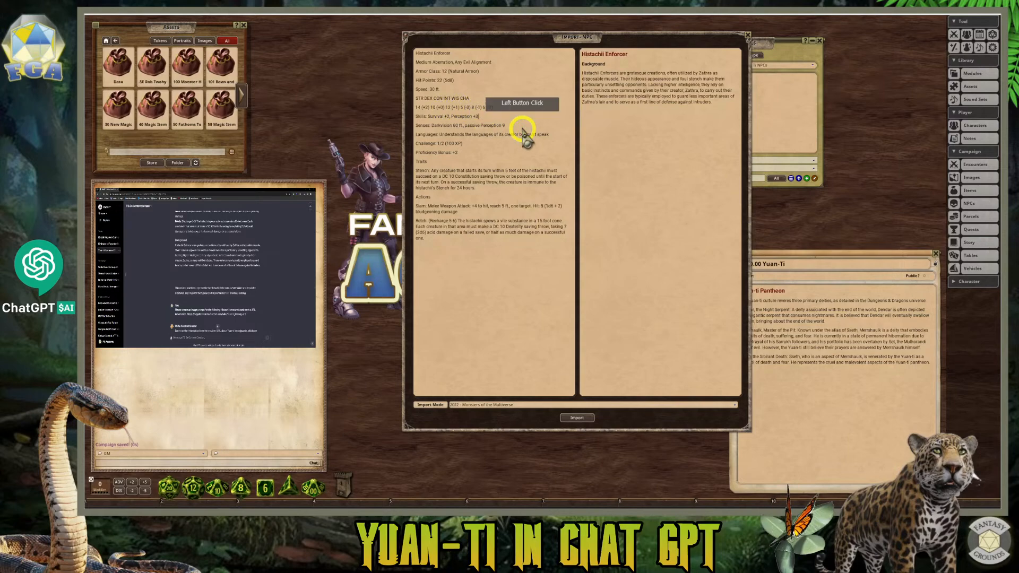
pyautogui.press('BackSpace')
pyautogui.press('BackSpace')
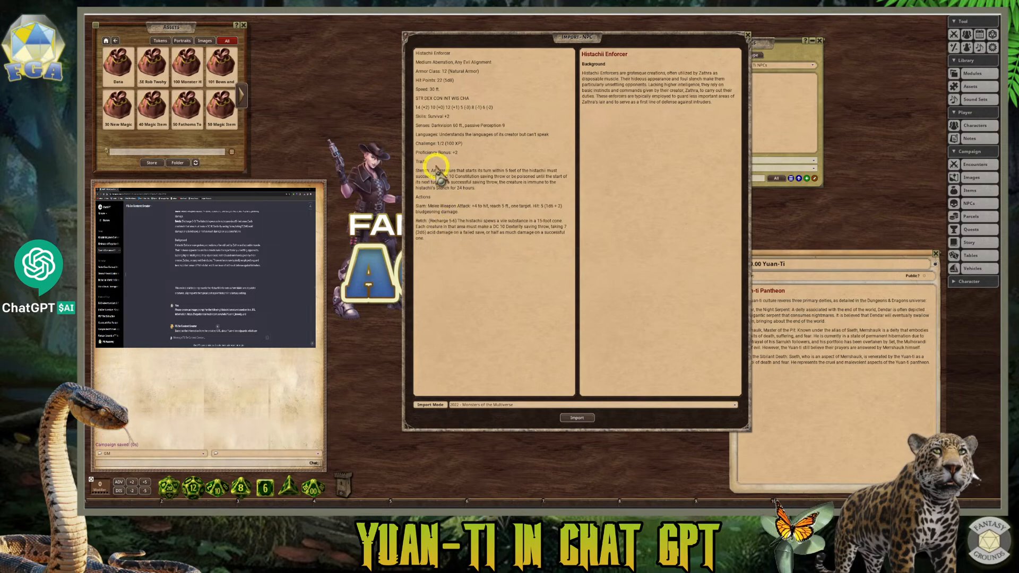
# - Replace the colons after the names Stench, Slam and Retch with periods, each followed by a space
pyautogui.click(486, 220)
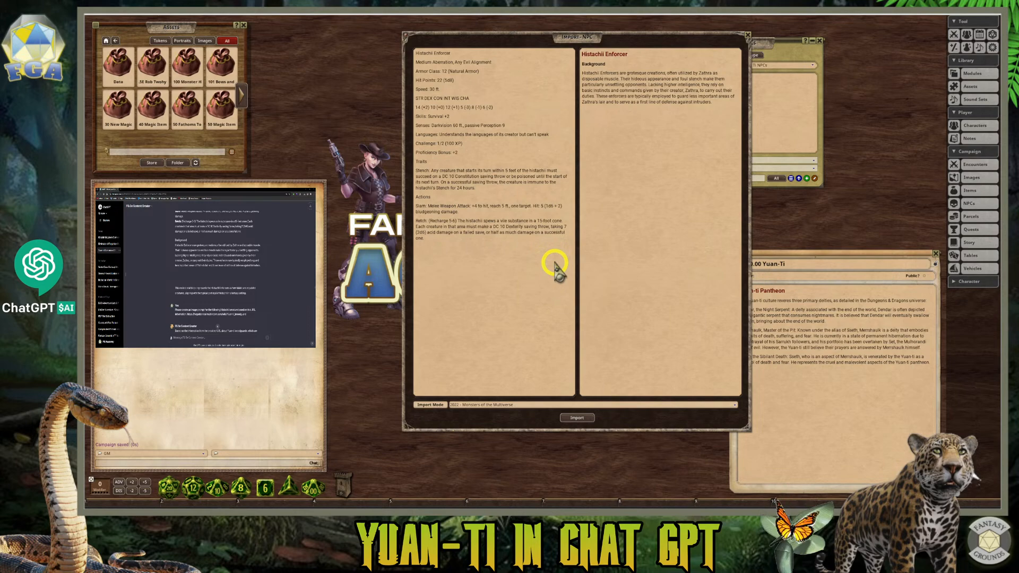
pyautogui.click(462, 168)
pyautogui.click(432, 172)
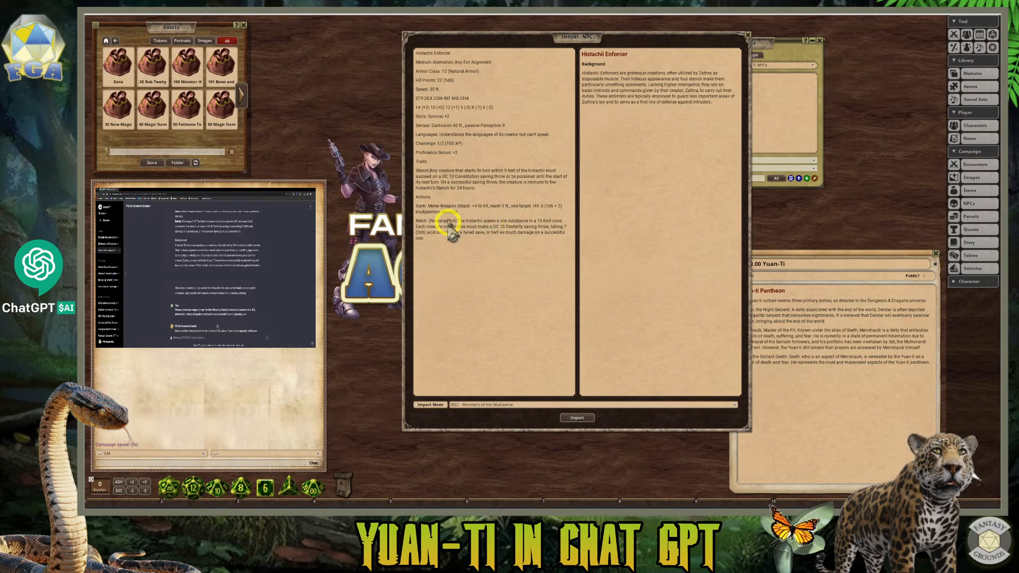
pyautogui.click(428, 206)
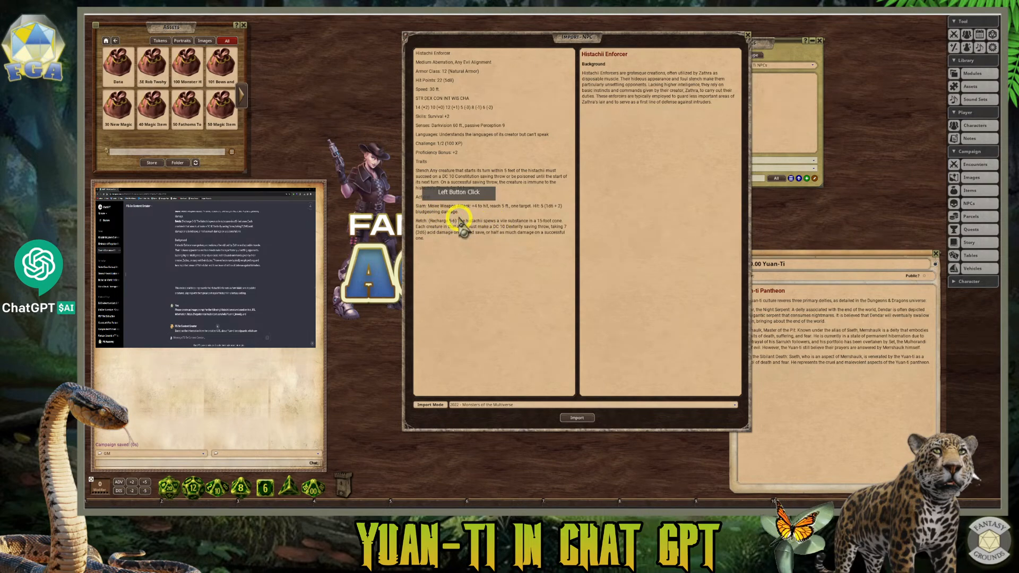
pyautogui.press('BackSpace')
pyautogui.press('BackSpace')
pyautogui.write('.')
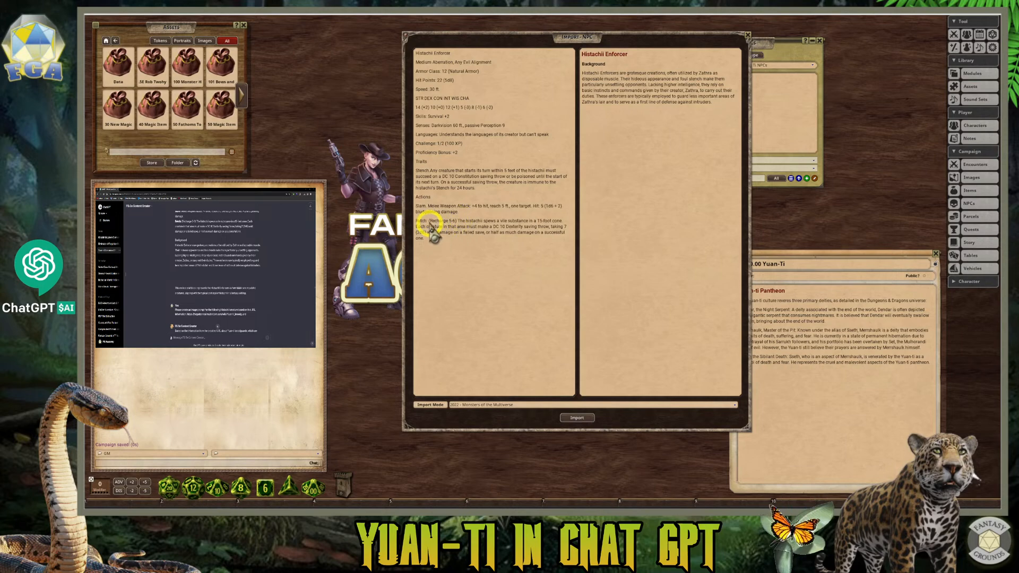
pyautogui.click(464, 240)
pyautogui.press('BackSpace')
pyautogui.press('BackSpace')
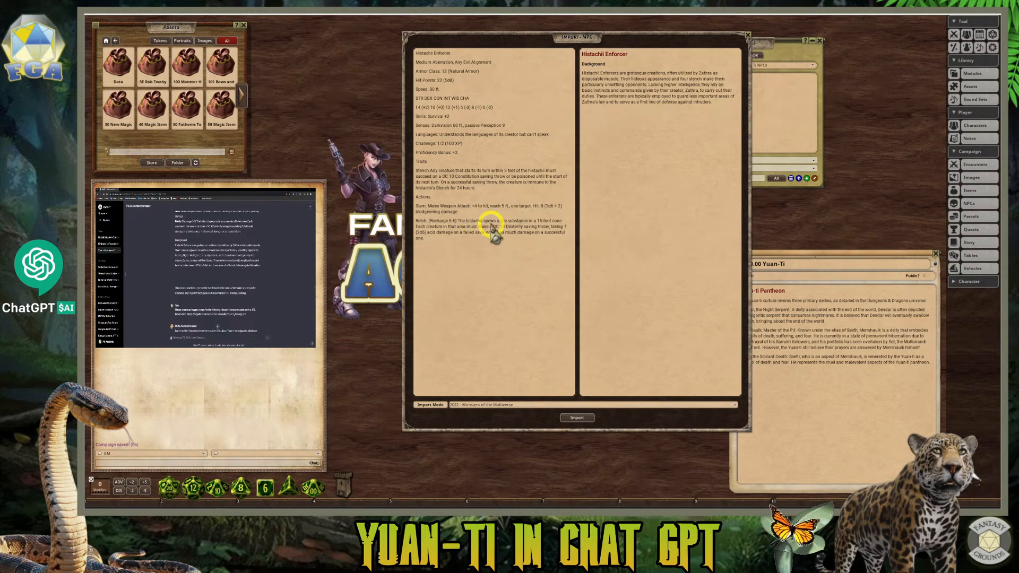
pyautogui.click(460, 220)
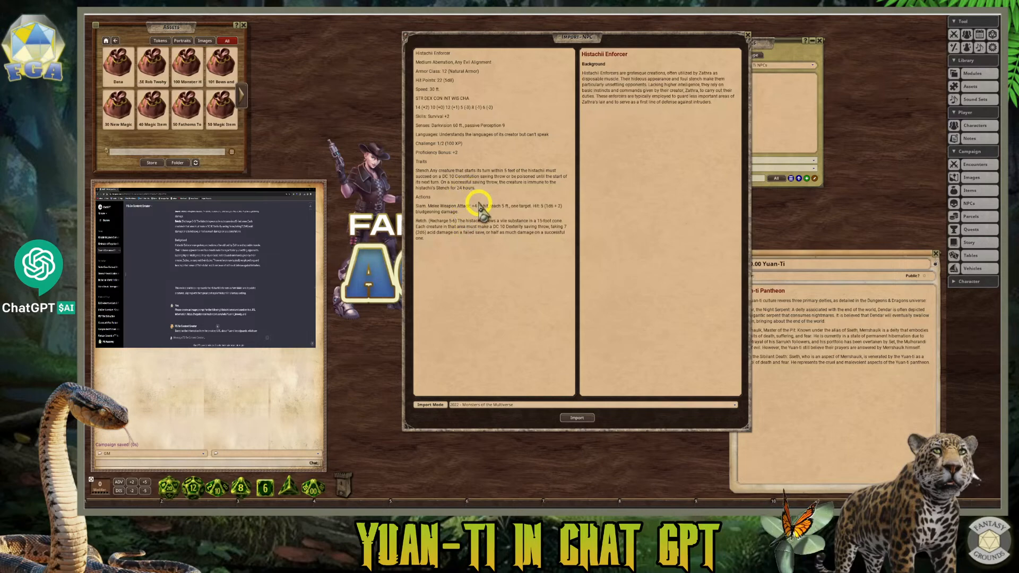
pyautogui.click(429, 171)
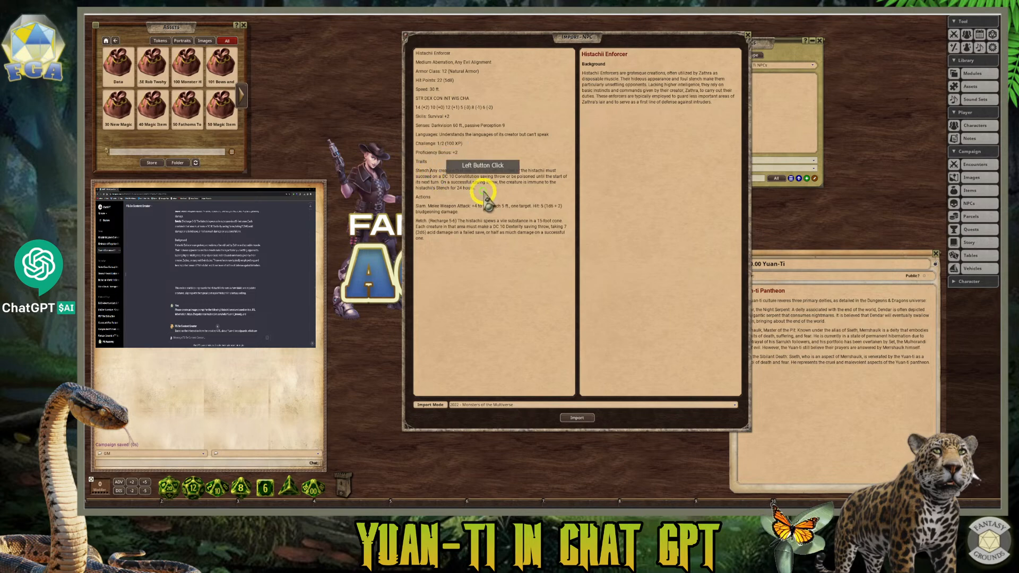
pyautogui.click(487, 244)
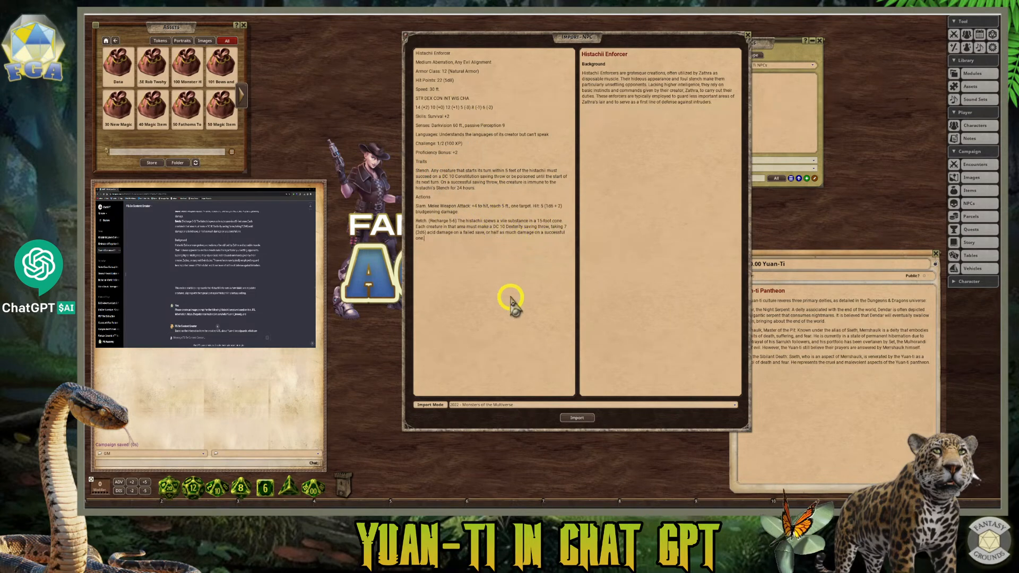
# - Import the Histachii Enforcer stat block as an NPC, then move and lengthen its record window to show the whole sheet
pyautogui.click(578, 418)
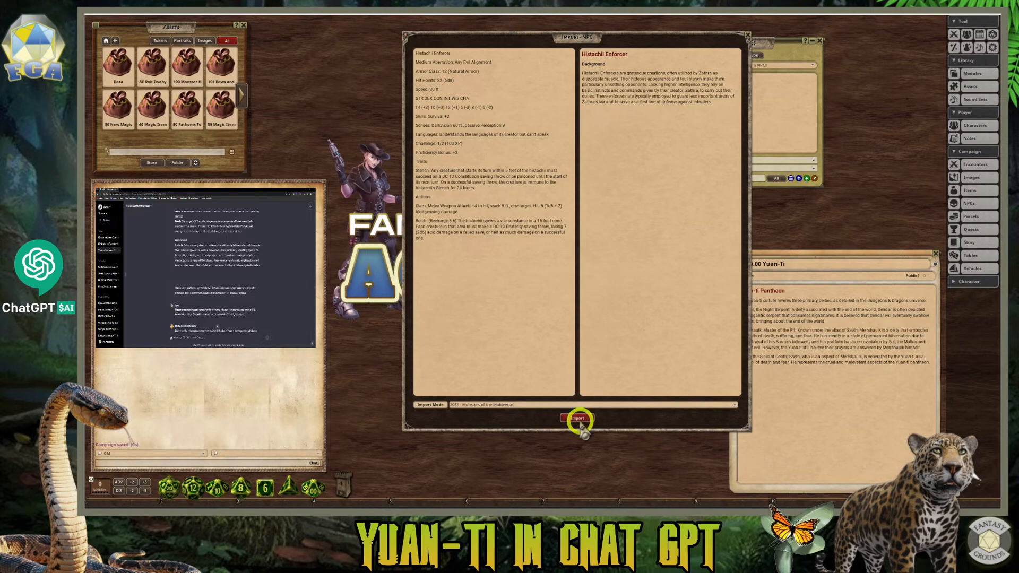
pyautogui.moveTo(557, 188); pyautogui.dragTo(505, 39)
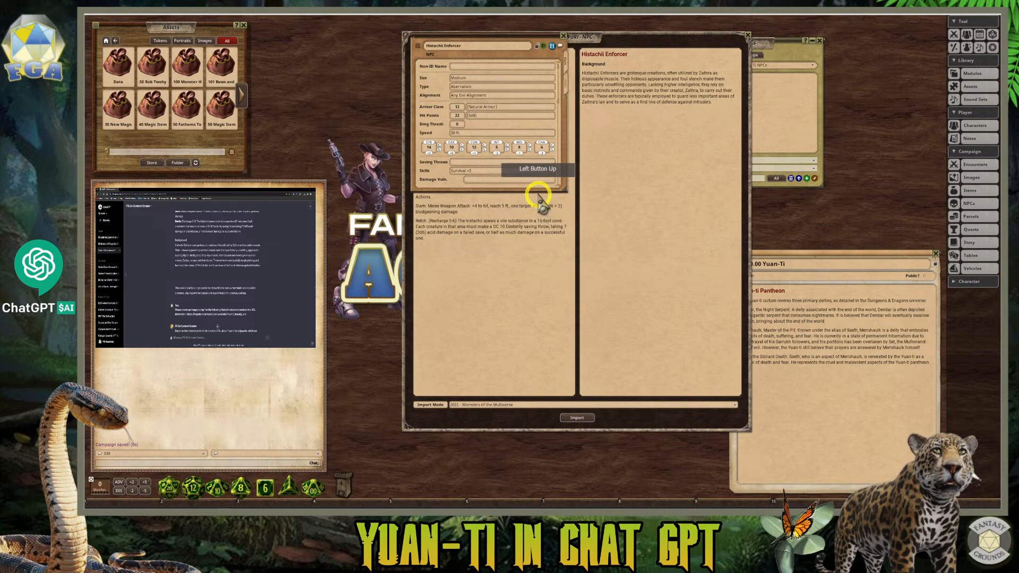
pyautogui.moveTo(538, 196); pyautogui.dragTo(547, 437)
# - Review the imported NPC's senses, description, traits and actions against the source text, and close the NPC import window
pyautogui.click(498, 303)
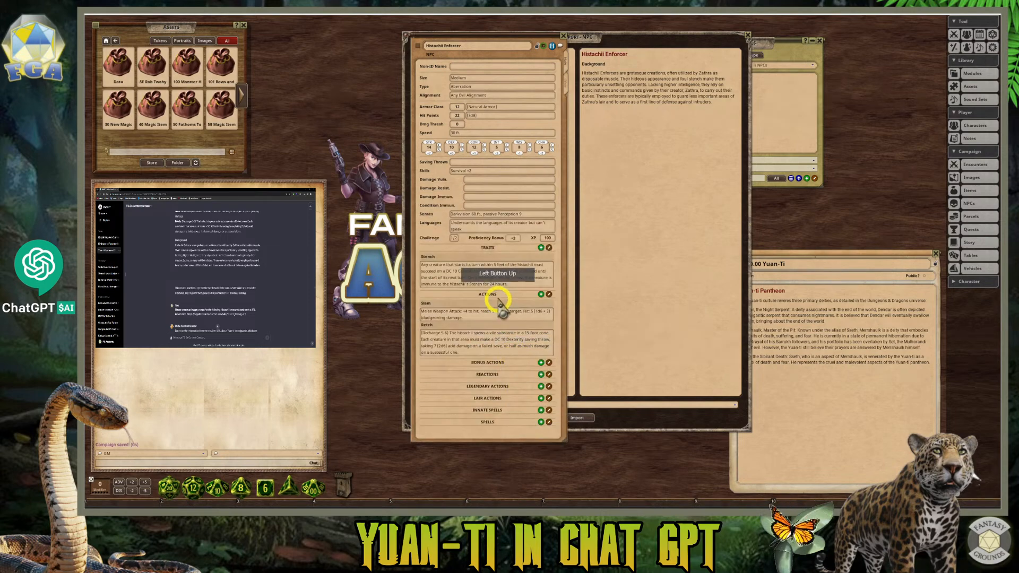
pyautogui.click(550, 213)
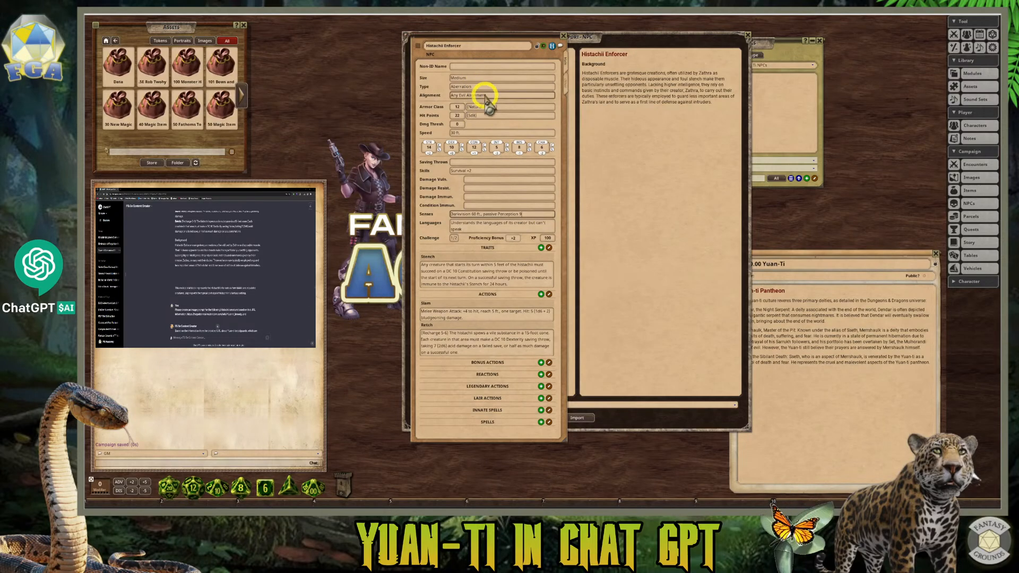
pyautogui.click(567, 81)
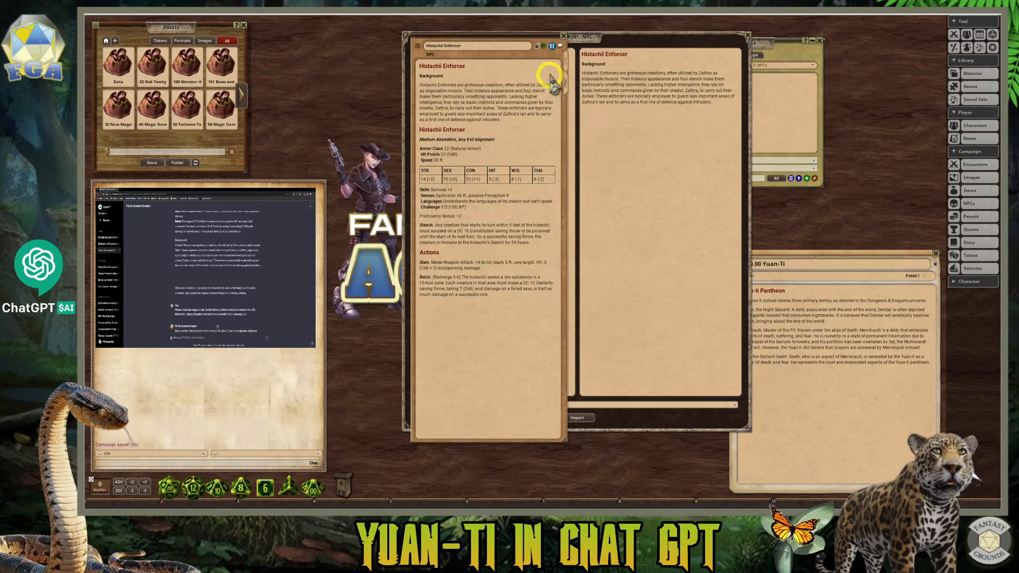
pyautogui.click(567, 66)
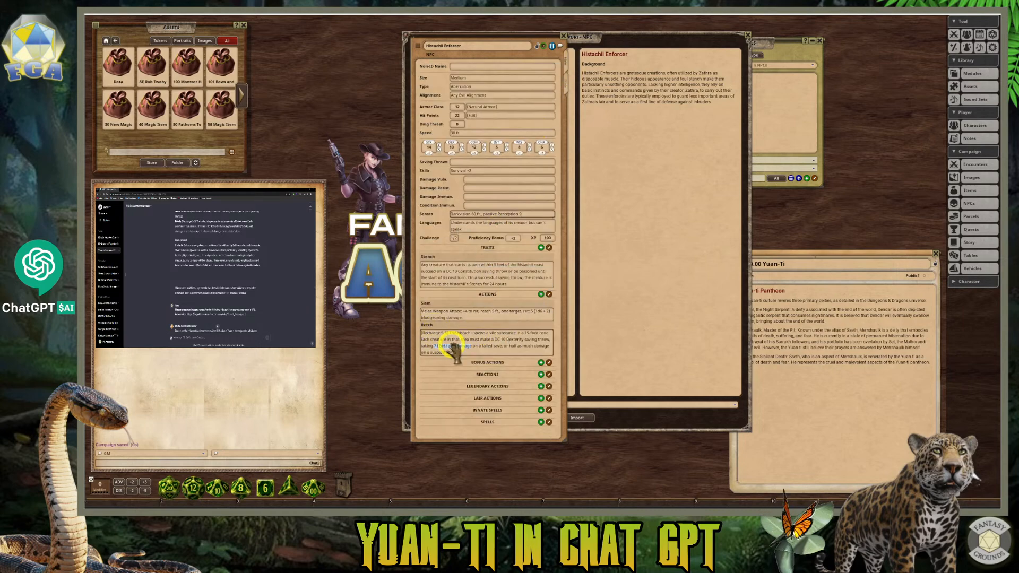
pyautogui.moveTo(478, 311); pyautogui.dragTo(421, 313)
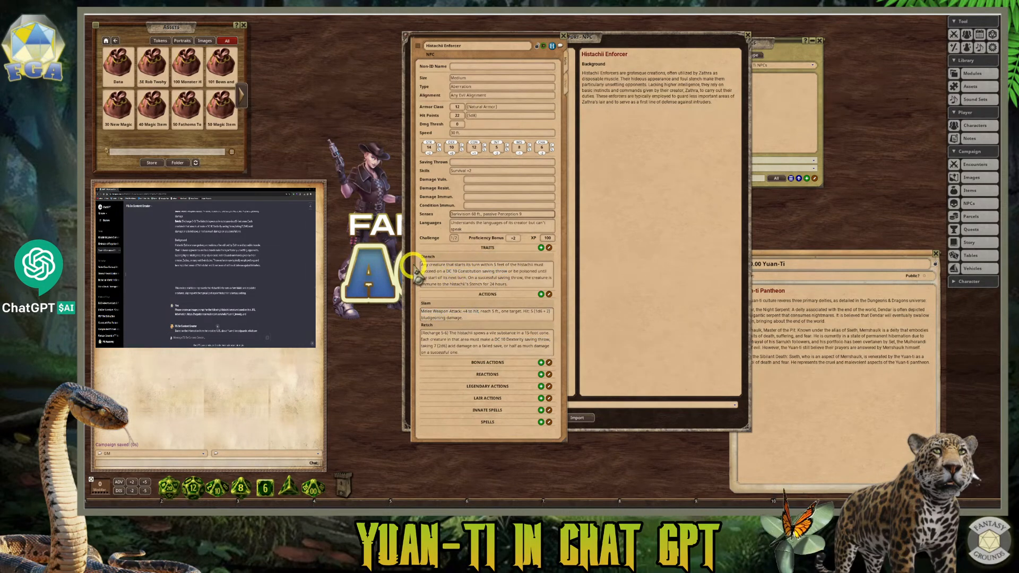
pyautogui.moveTo(513, 272); pyautogui.dragTo(467, 278)
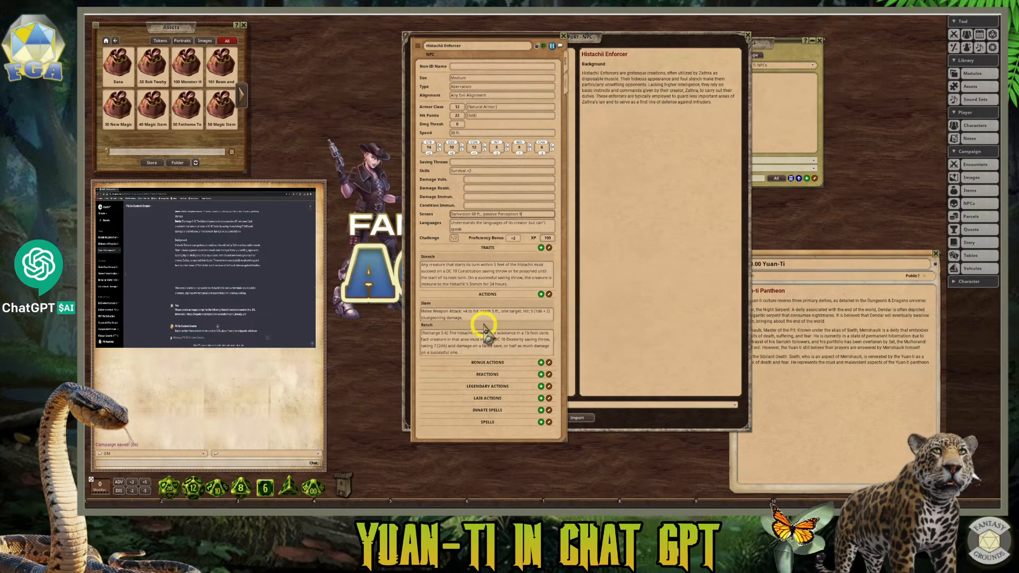
pyautogui.click(581, 250)
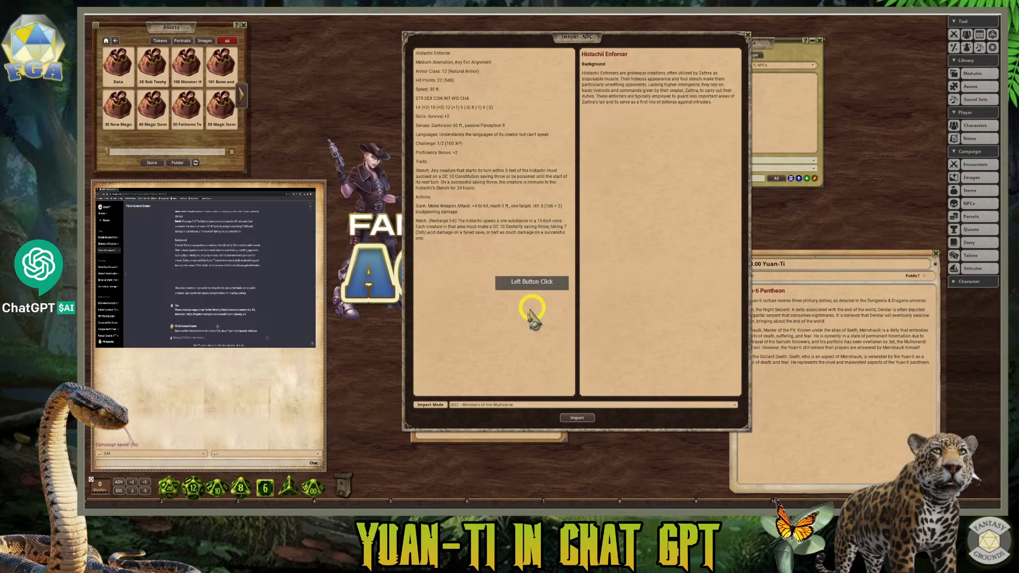
pyautogui.click(747, 35)
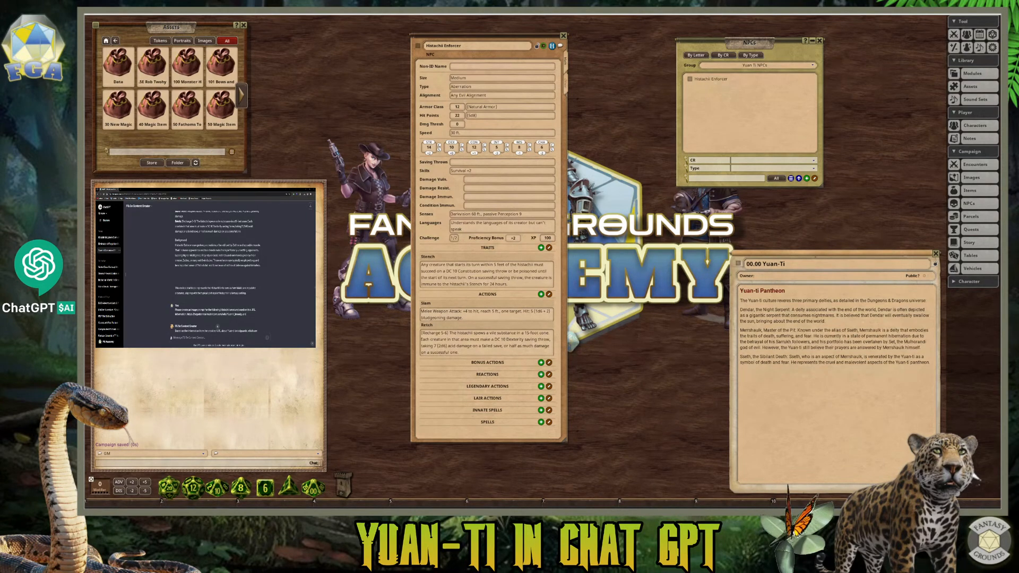
# - Switch to ChatGPT and download the recreated Histachii image with the less bulky body and soiled burlap cloak, then return to Fantasy Grounds
pyautogui.hotkey('alt', 'Tab')
pyautogui.scroll(10, 346, 246)
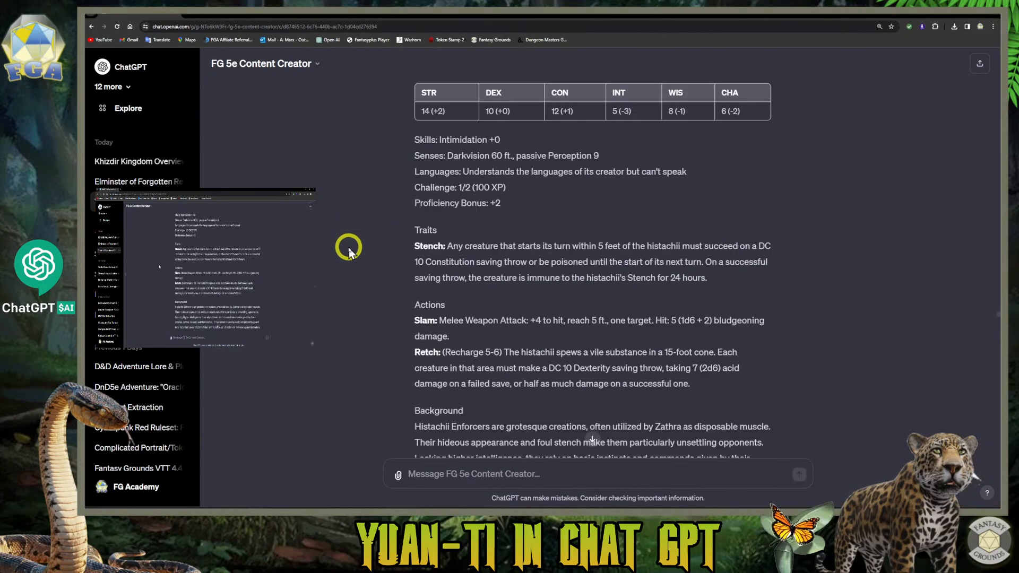
pyautogui.scroll(-20, 346, 247)
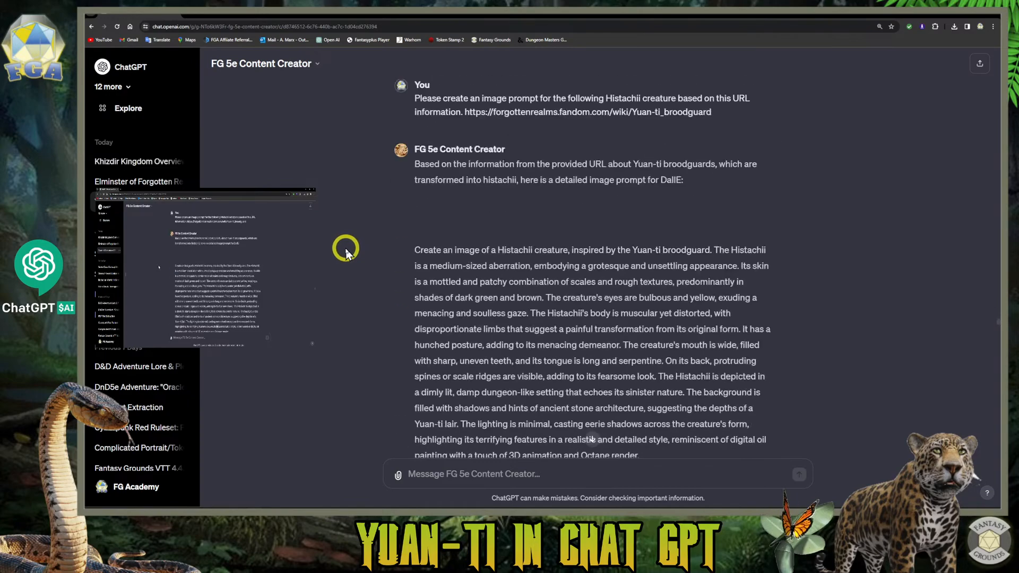
pyautogui.scroll(-20, 341, 257)
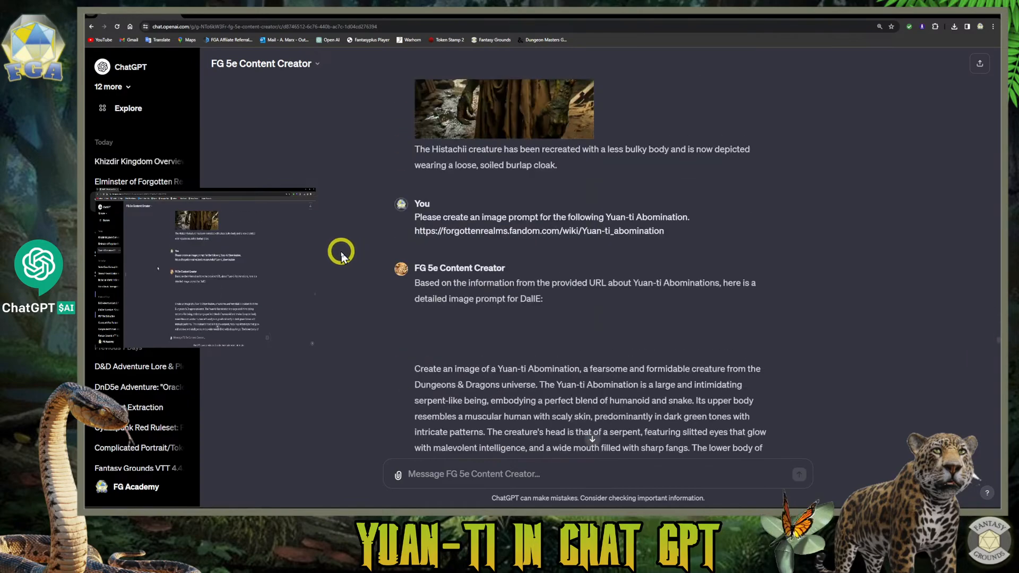
pyautogui.scroll(15, 341, 253)
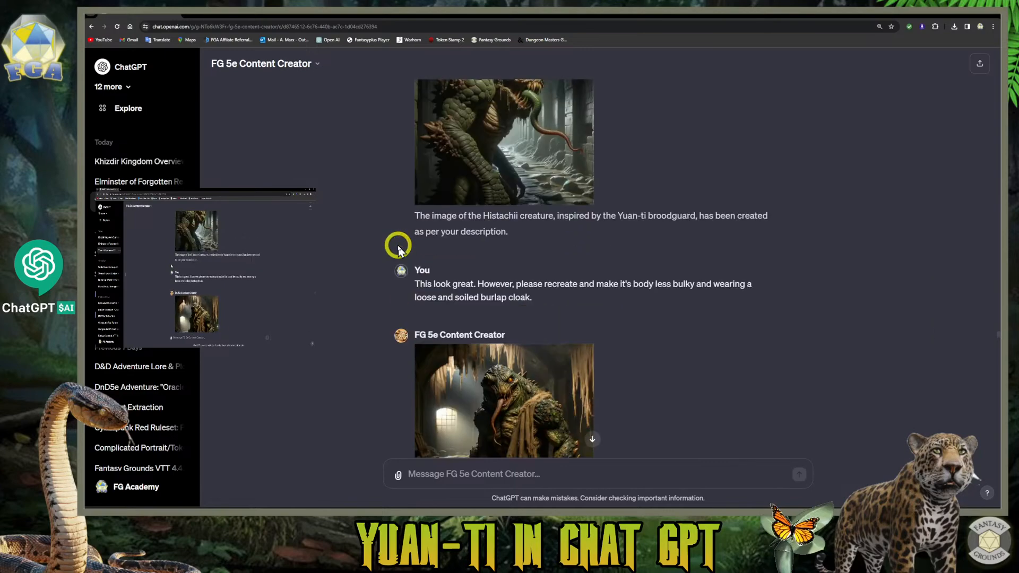
pyautogui.scroll(-4, 398, 248)
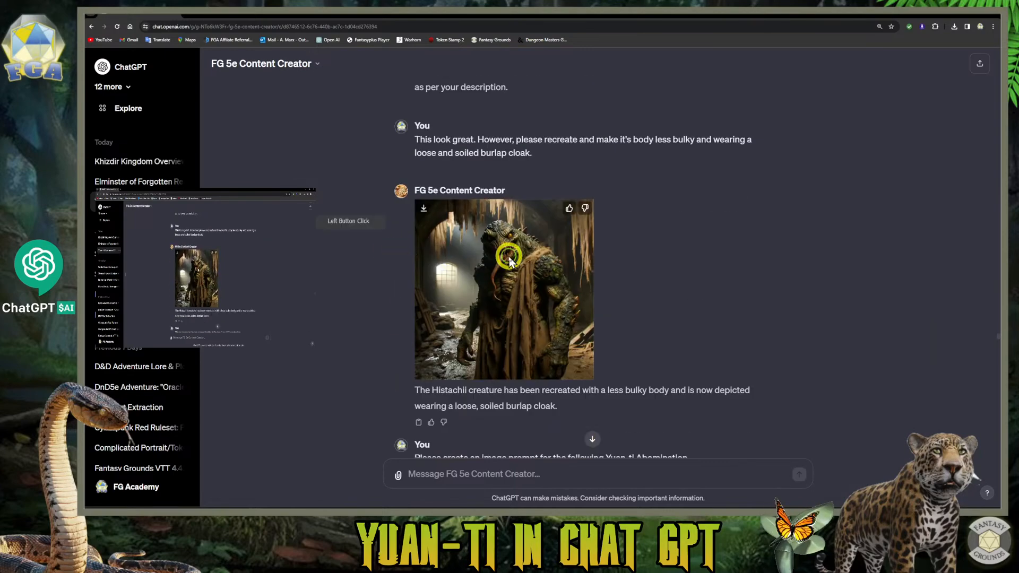
pyautogui.click(508, 259)
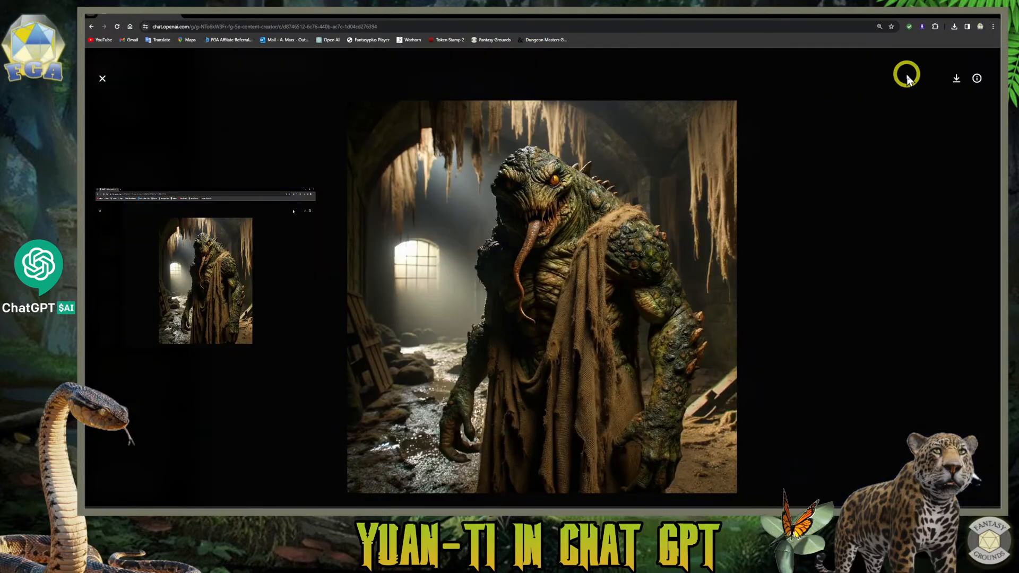
pyautogui.click(958, 81)
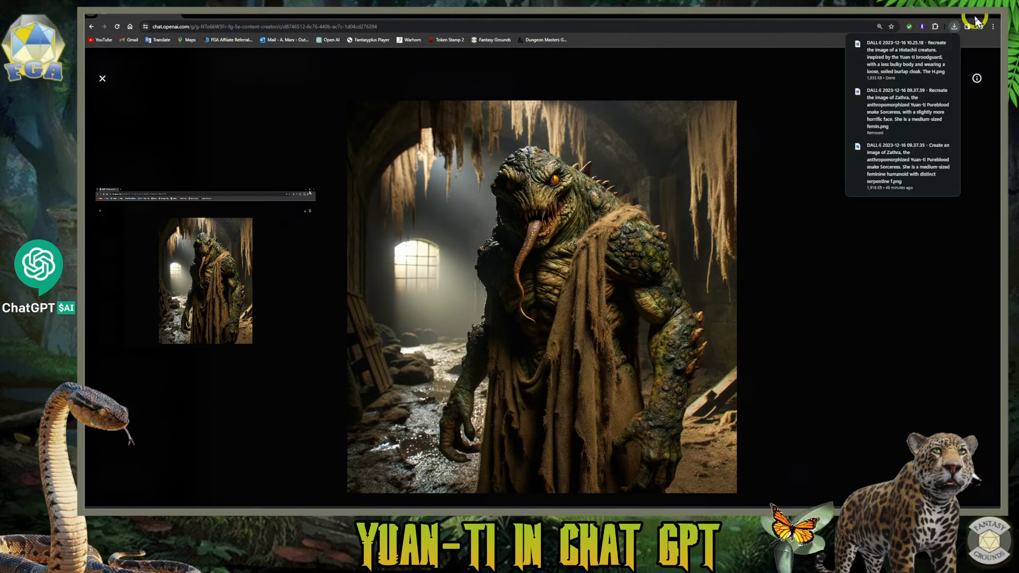
pyautogui.click(959, 15)
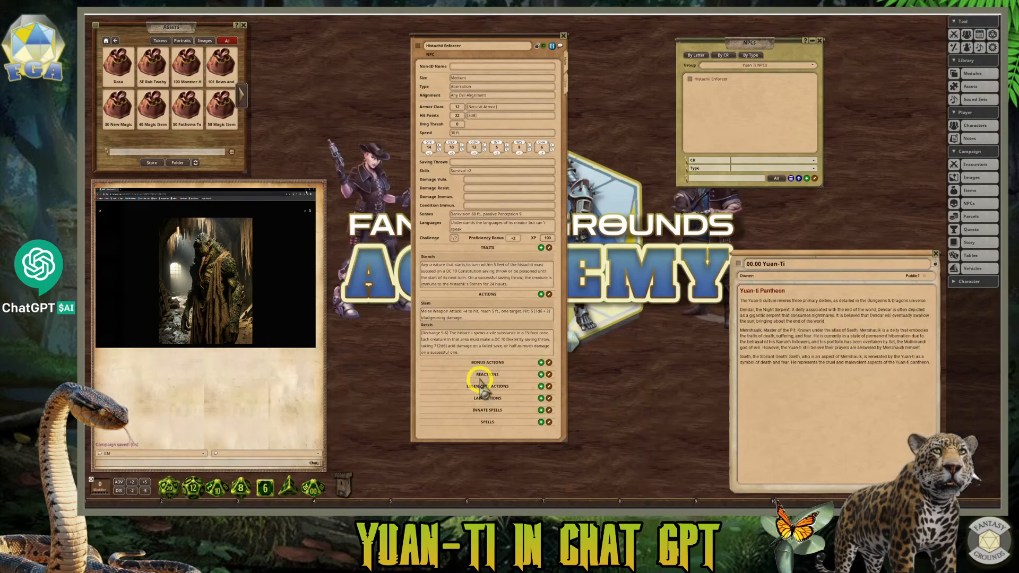
# - Switch to File Explorer, enlarge its window, open the Downloads folder on New Volume (D:), and select the downloaded Histachii image
pyautogui.click(296, 466)
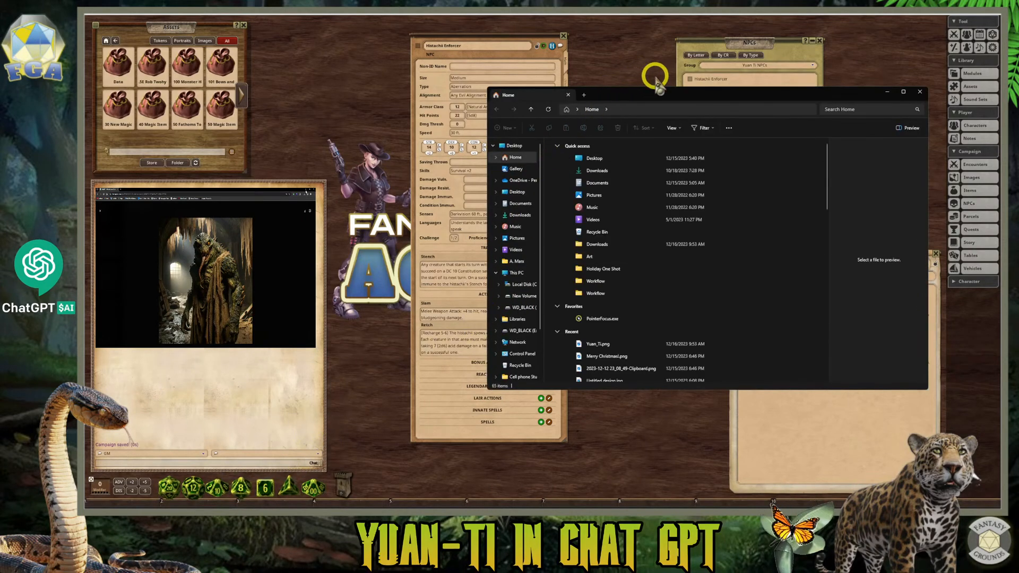
pyautogui.moveTo(658, 95); pyautogui.dragTo(450, 58)
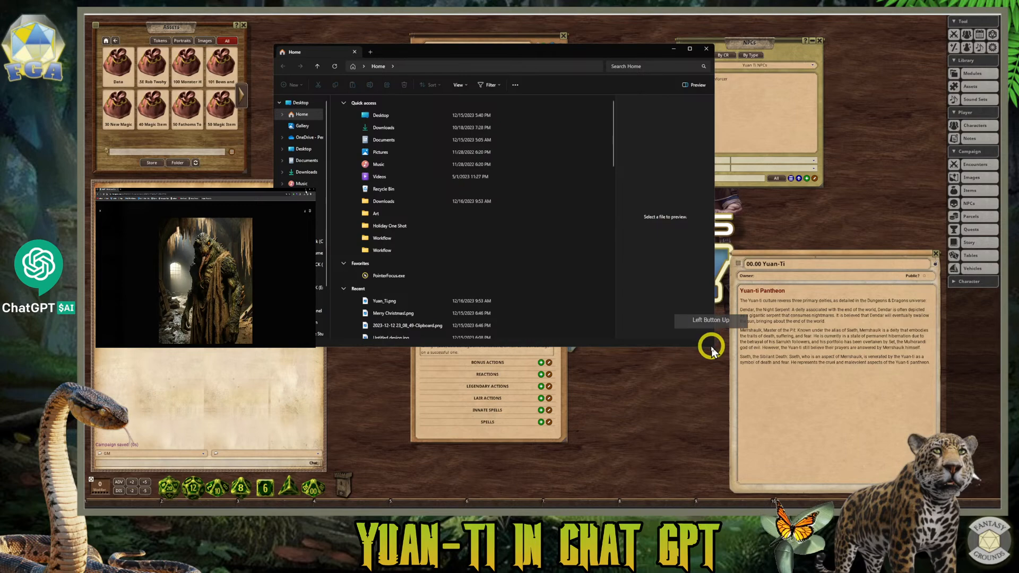
pyautogui.moveTo(715, 348); pyautogui.dragTo(878, 406)
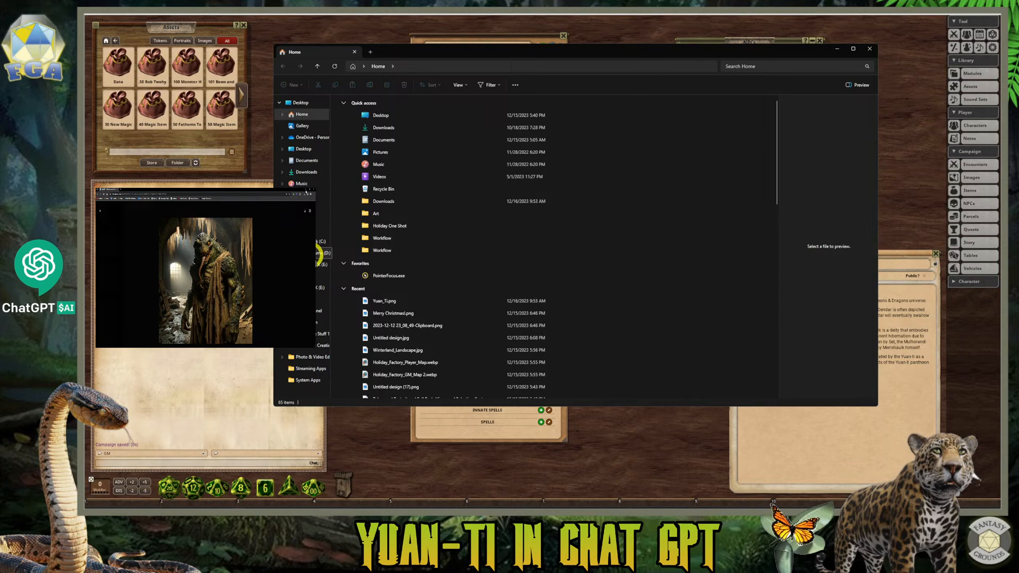
pyautogui.click(320, 253)
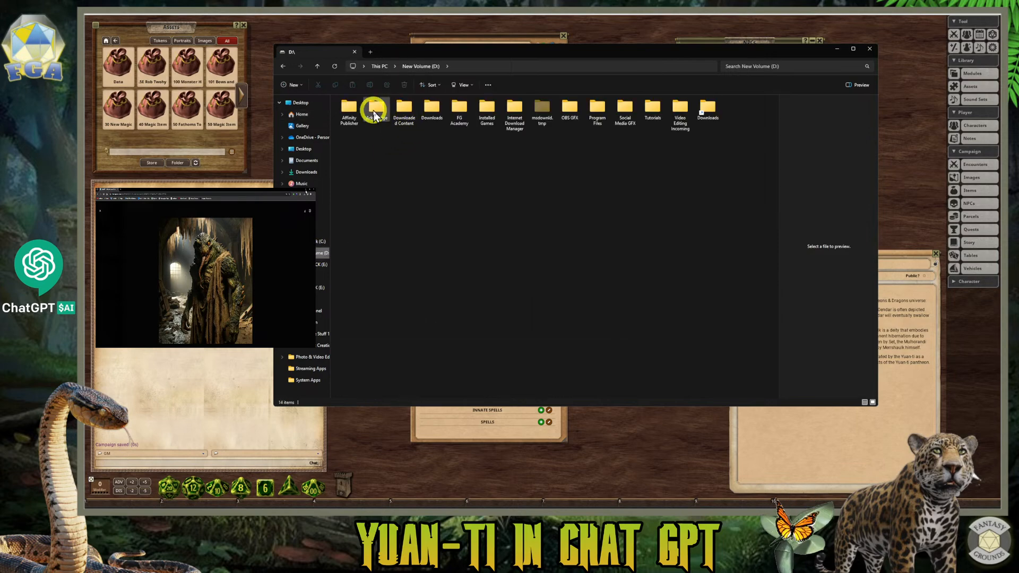
pyautogui.doubleClick(429, 110)
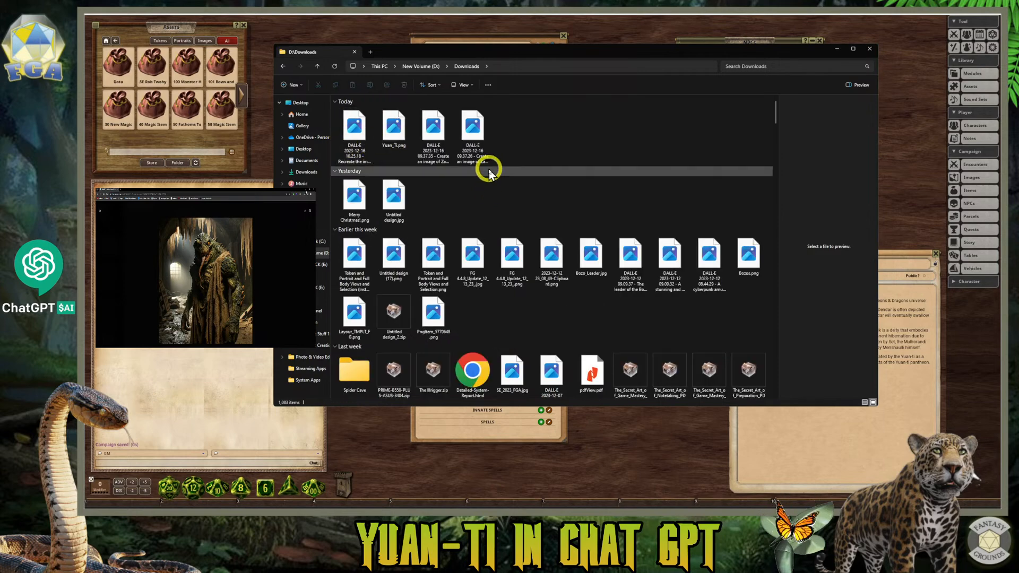
pyautogui.click(361, 152)
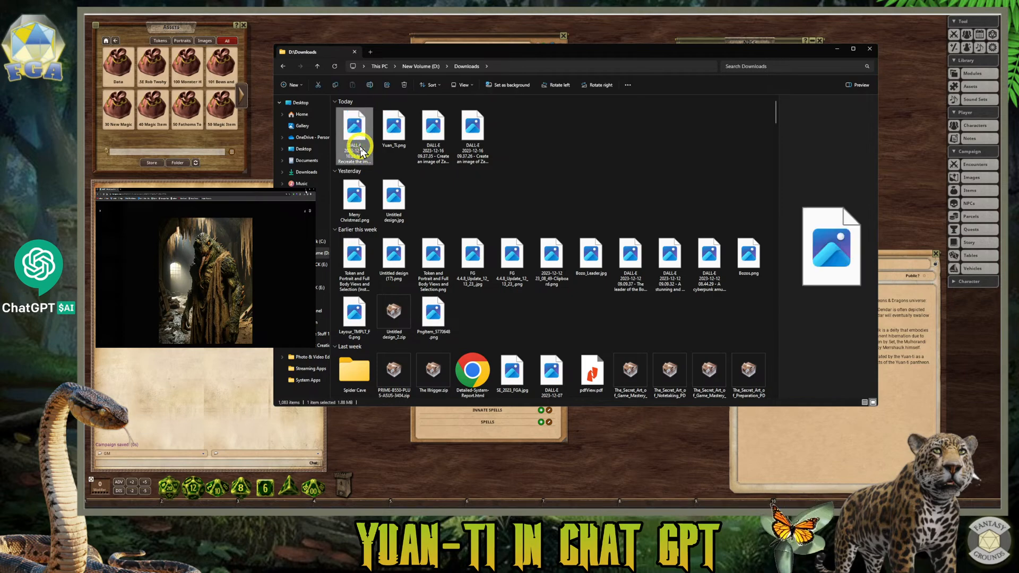
# - Create a new folder named Yuan Ti inside the Downloads folder
pyautogui.rightClick(493, 194)
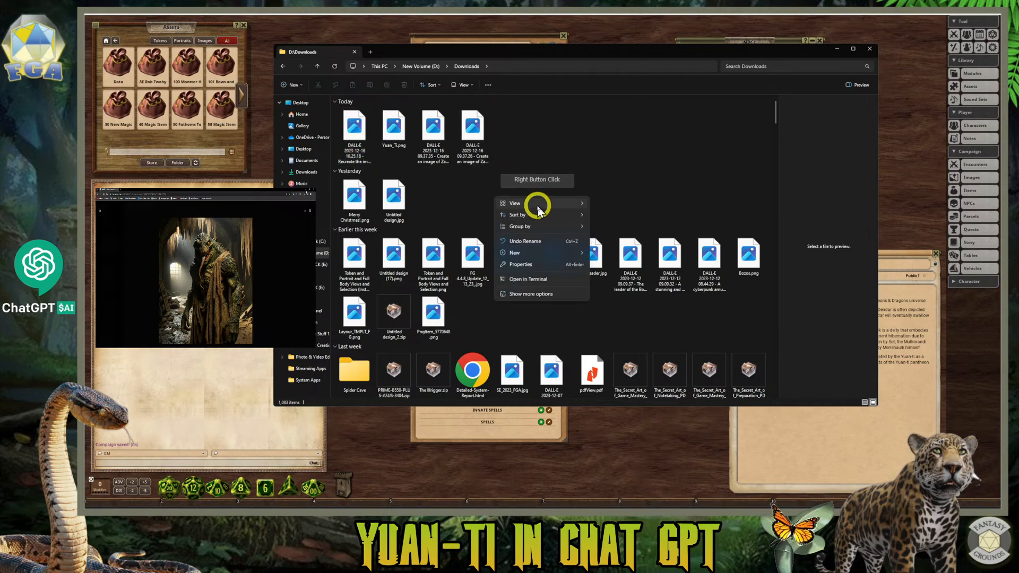
pyautogui.moveTo(538, 210)
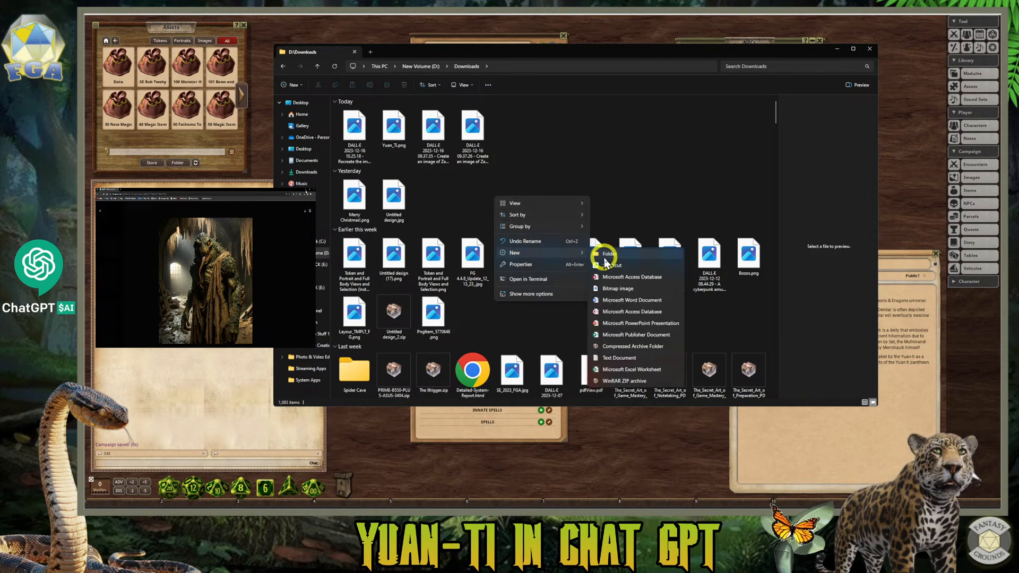
pyautogui.click(599, 255)
pyautogui.click(520, 202)
pyautogui.click(514, 142)
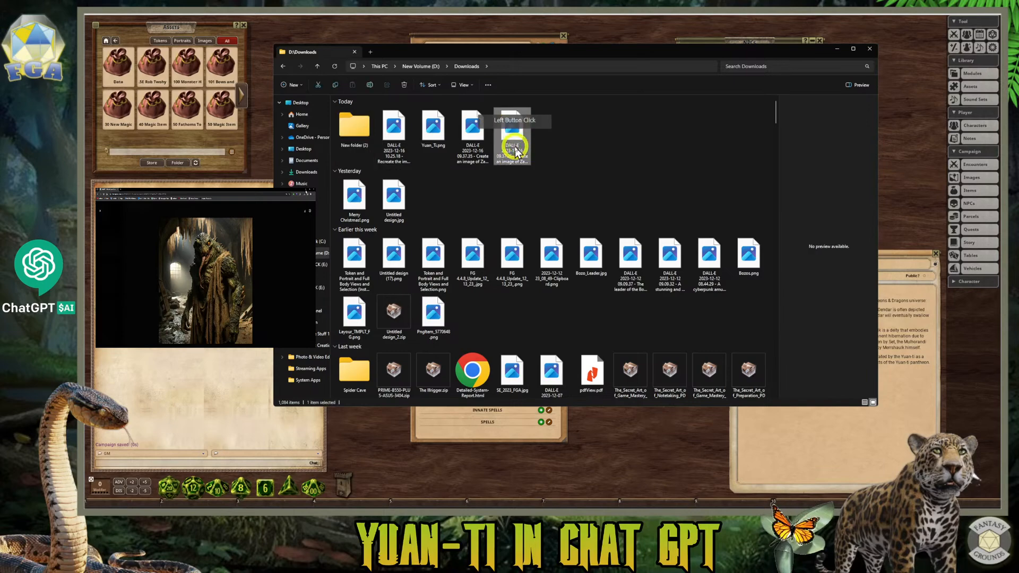
pyautogui.click(358, 143)
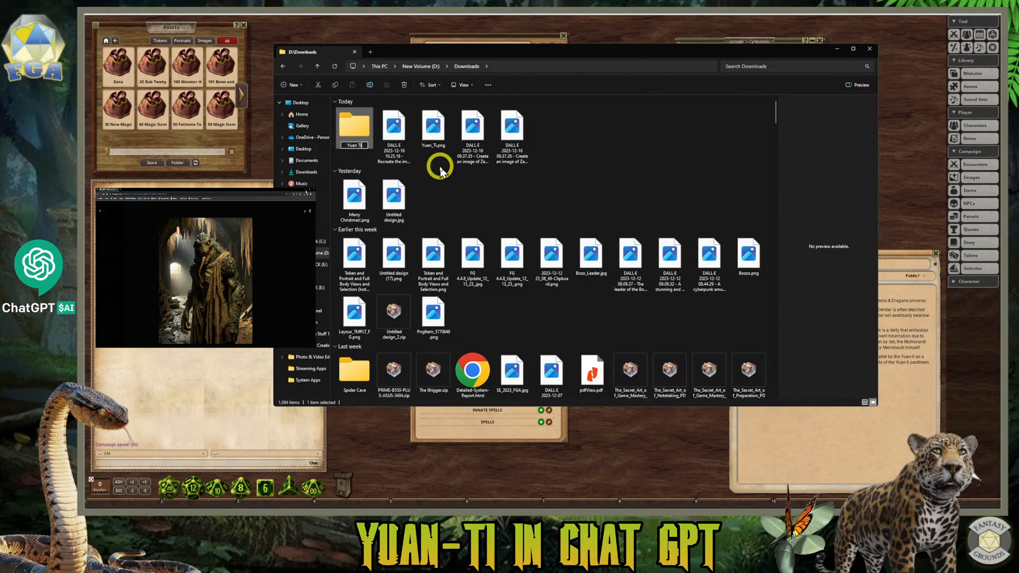
# - Move the downloaded Histachii image into the Yuan Ti folder, open that folder, preview the picture and close the preview
pyautogui.click(398, 127)
pyautogui.moveTo(400, 131)
pyautogui.mouseDown()
pyautogui.moveTo(364, 136)
pyautogui.moveTo(409, 142)
pyautogui.mouseUp()
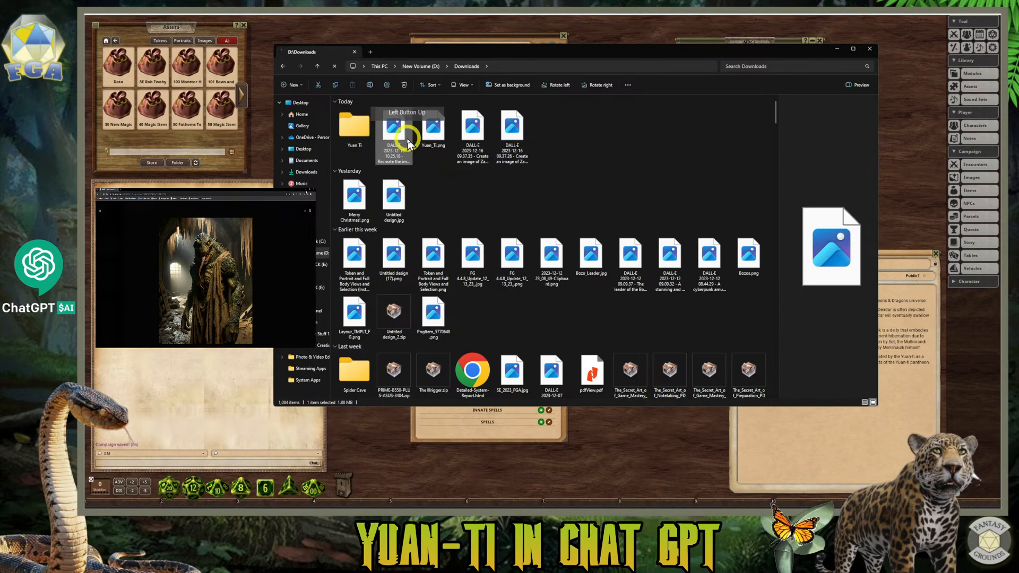
pyautogui.doubleClick(358, 137)
pyautogui.doubleClick(368, 124)
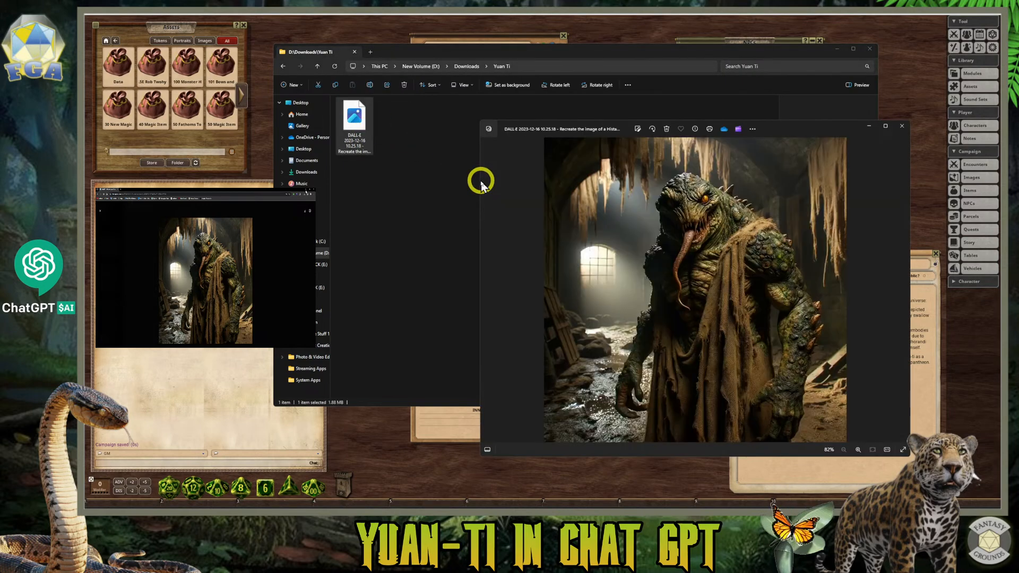
pyautogui.click(904, 126)
# - Rename the image in the Yuan Ti folder to Histachii_NPC
pyautogui.click(364, 146)
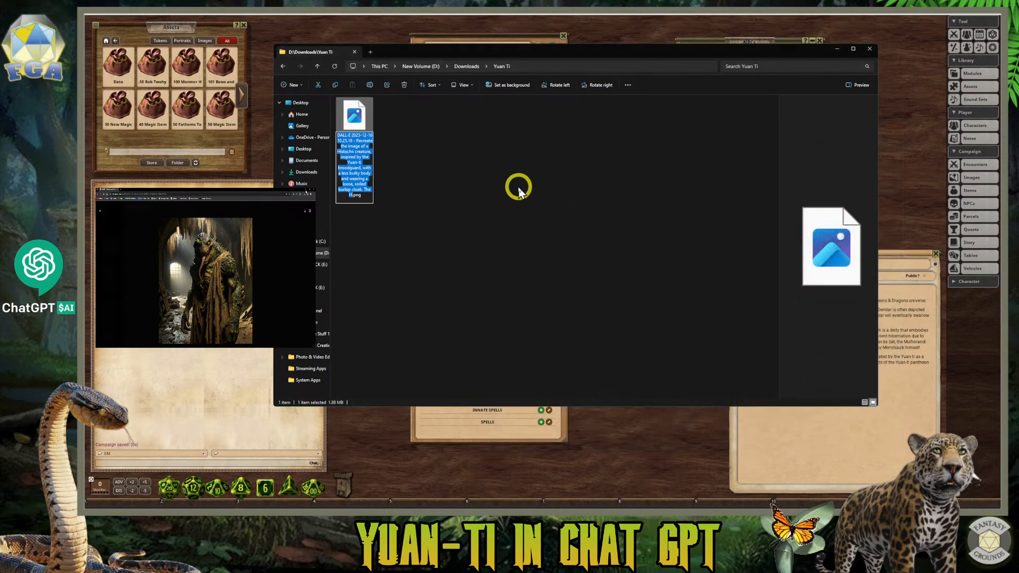
pyautogui.write('Histachii_NPC')
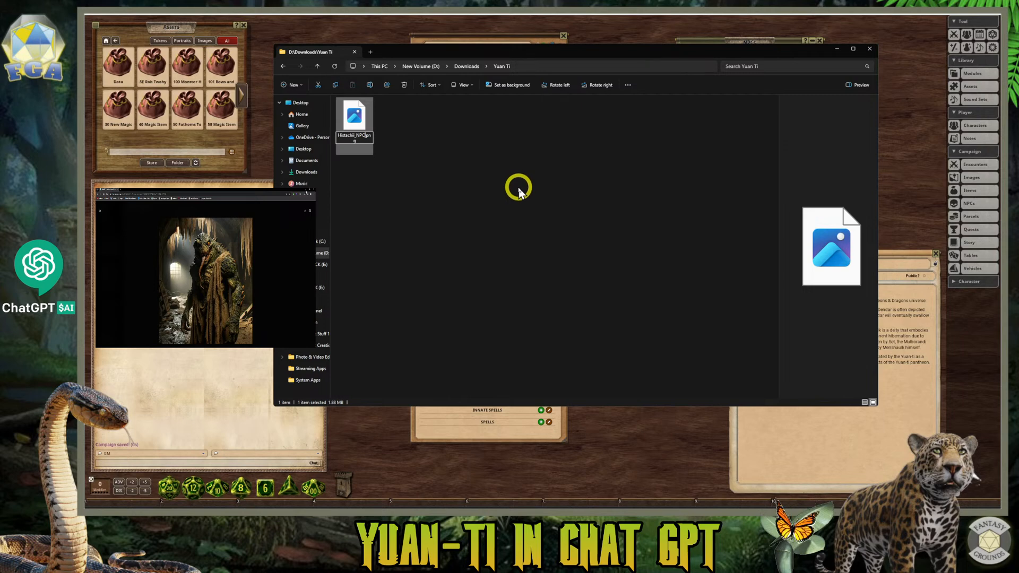
pyautogui.click(378, 168)
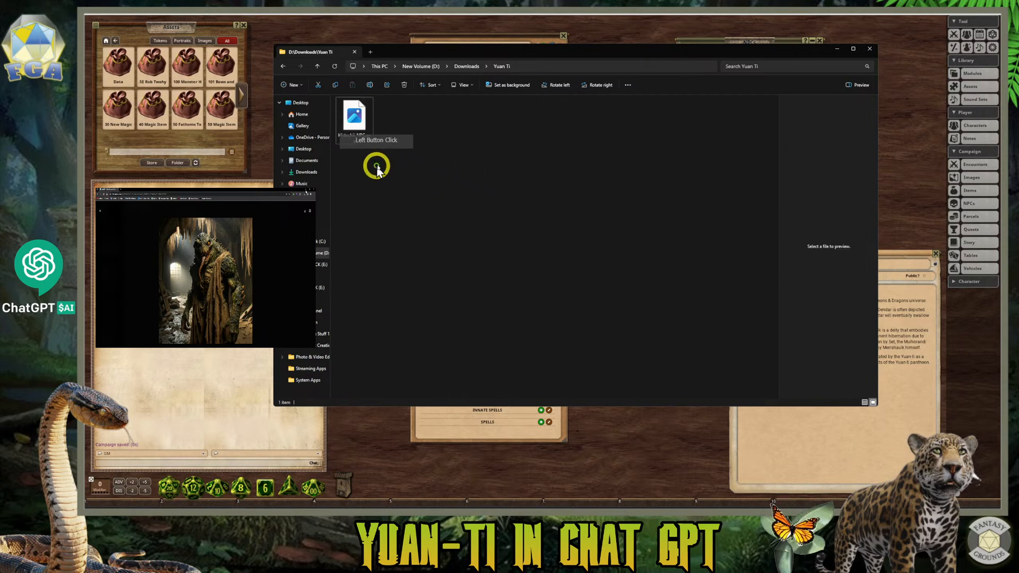
pyautogui.click(355, 140)
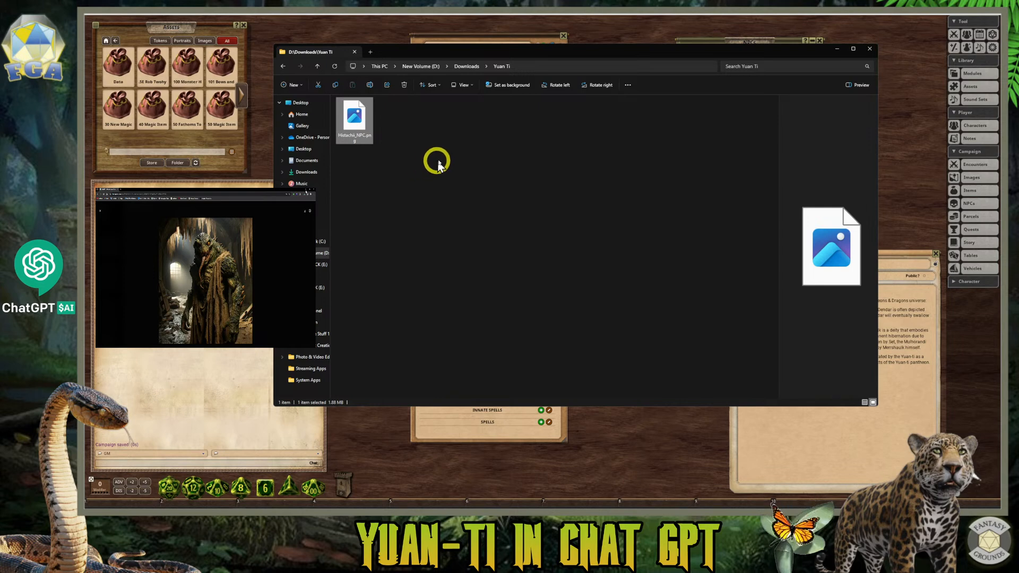
pyautogui.click(366, 133)
pyautogui.click(359, 136)
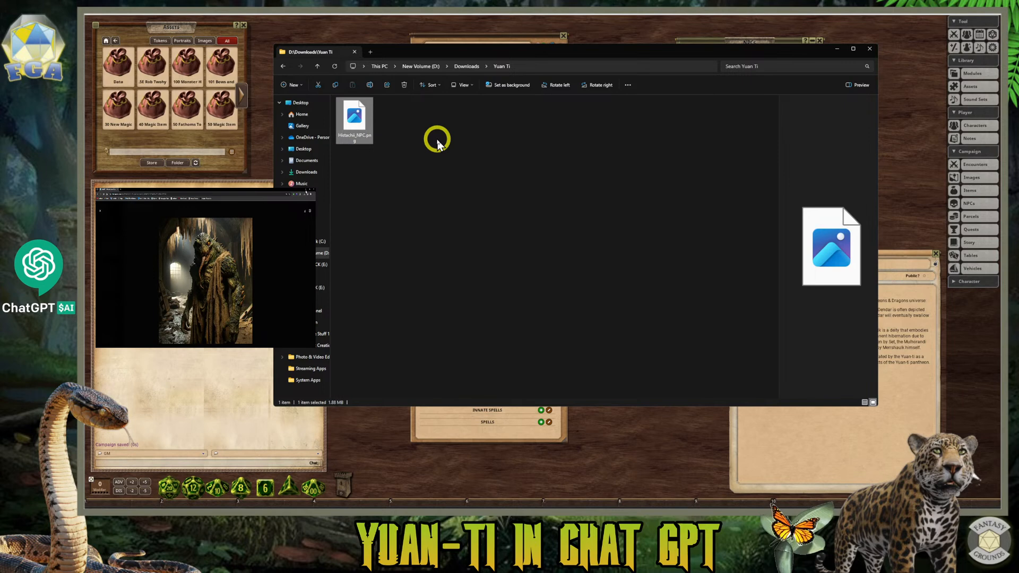
# - Create two subfolders named Art and Maps inside the Yuan Ti folder
pyautogui.rightClick(399, 171)
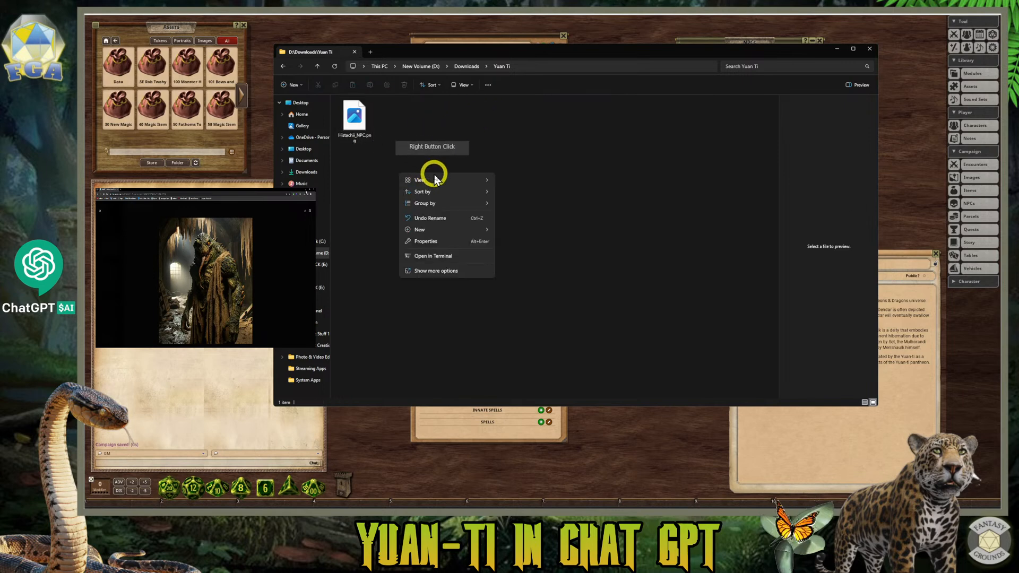
pyautogui.moveTo(446, 229)
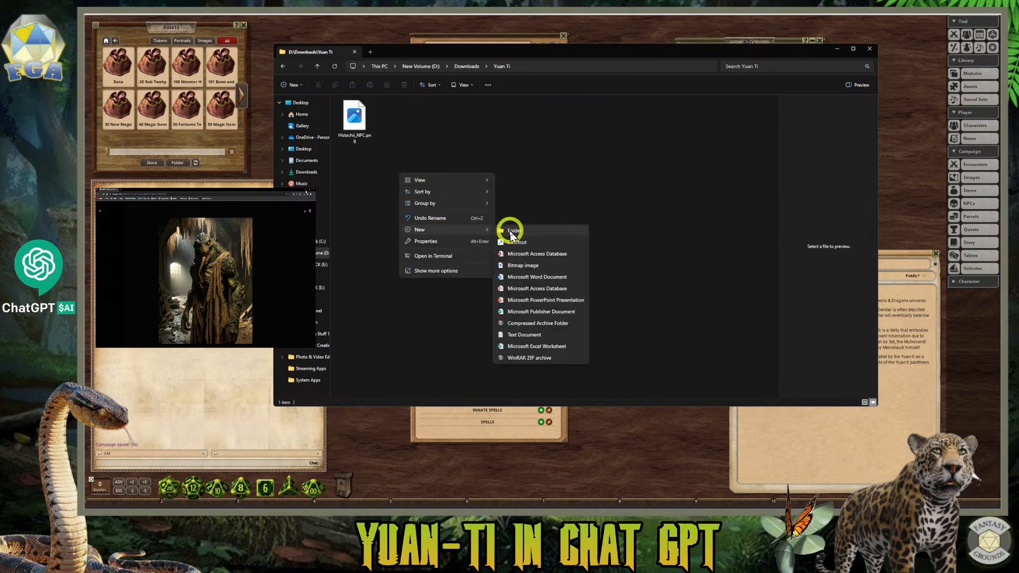
pyautogui.click(511, 232)
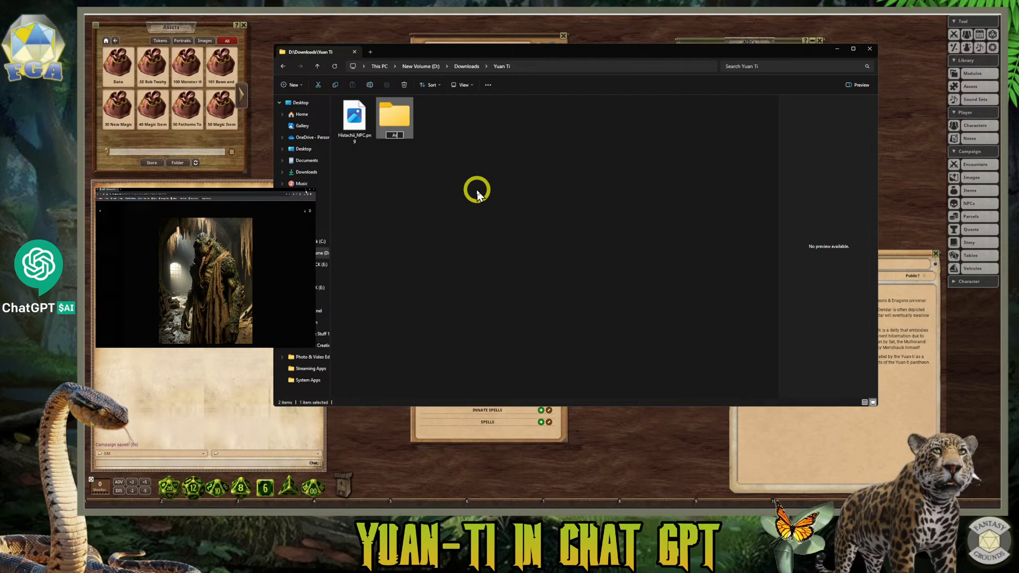
pyautogui.click(484, 129)
pyautogui.rightClick(489, 130)
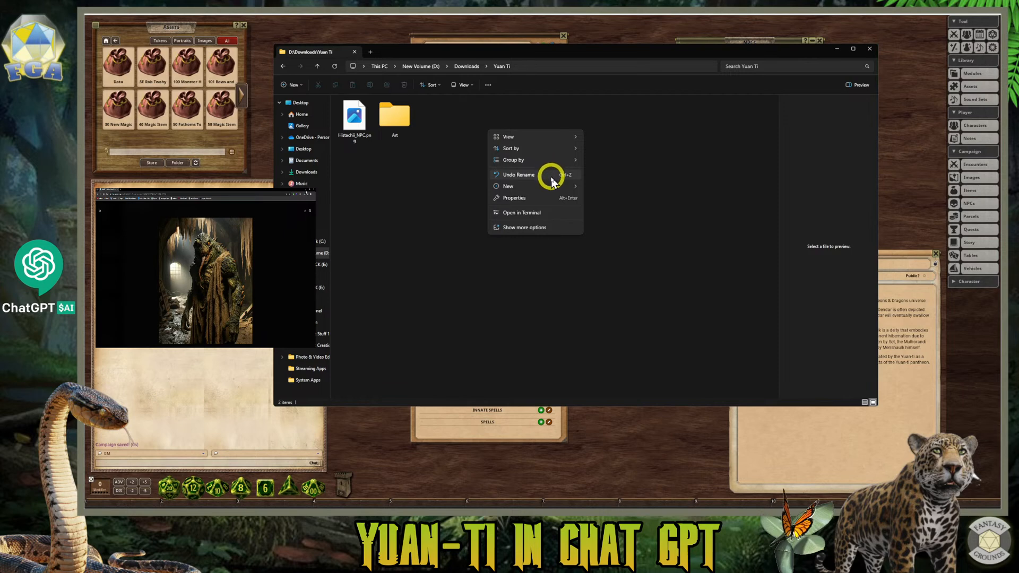
pyautogui.click(597, 197)
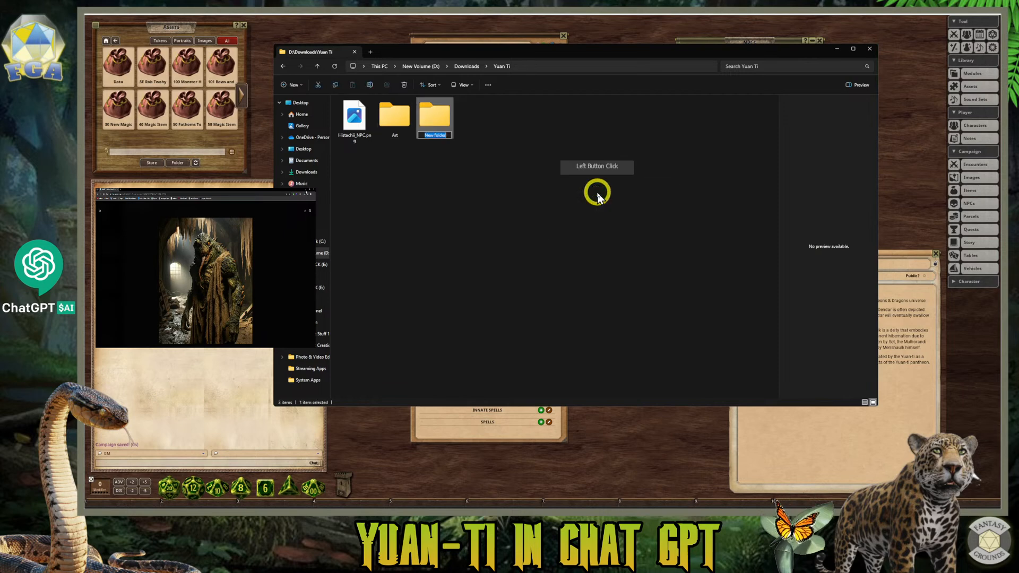
pyautogui.write('Maps')
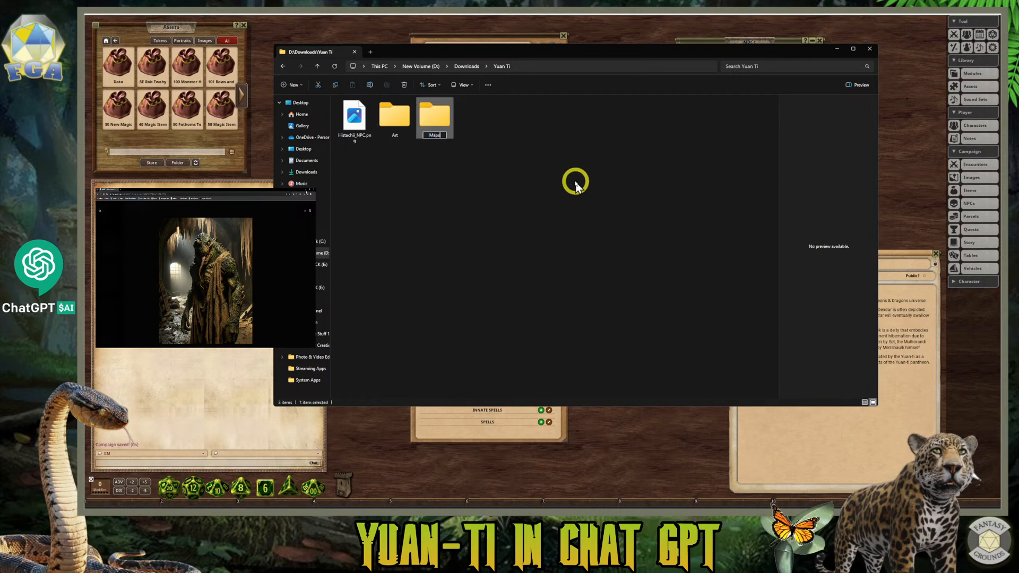
pyautogui.click(529, 150)
# - Create a subfolder named NPC Art in the Yuan Ti folder and move the Histachii_NPC image into it
pyautogui.rightClick(505, 132)
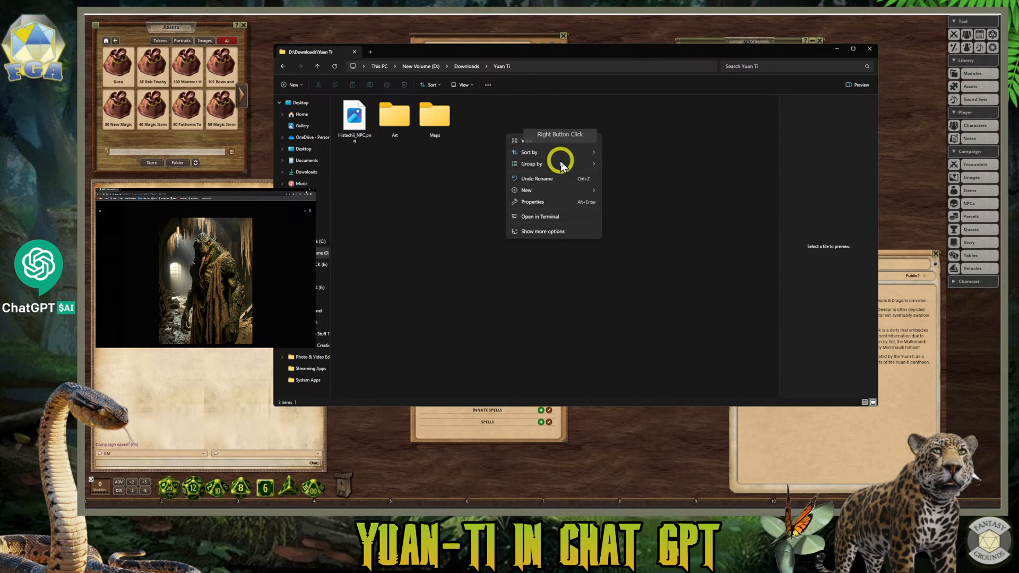
pyautogui.moveTo(552, 191)
pyautogui.click(617, 192)
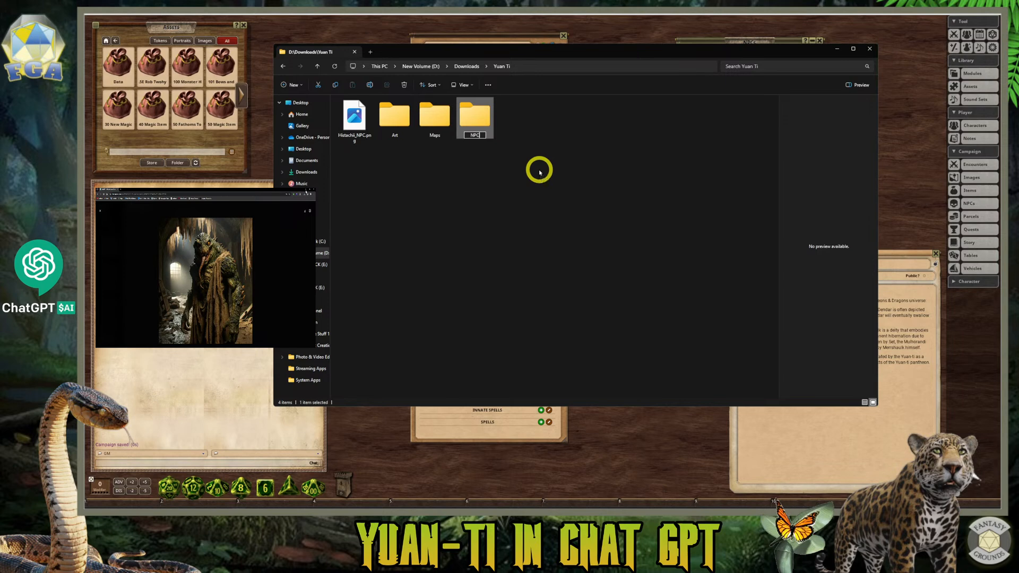
pyautogui.click(457, 167)
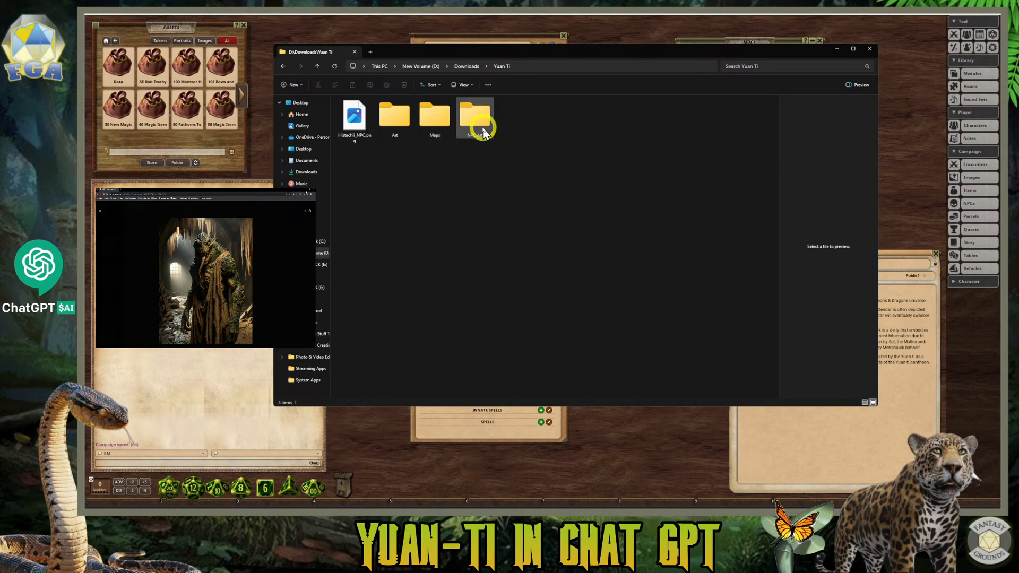
pyautogui.moveTo(353, 116); pyautogui.dragTo(482, 114)
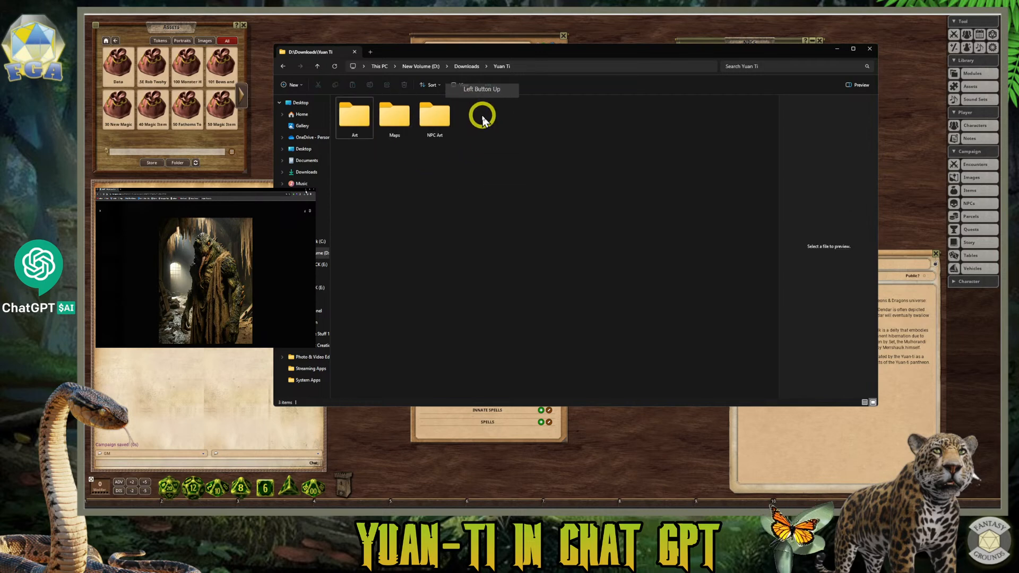
pyautogui.click(442, 125)
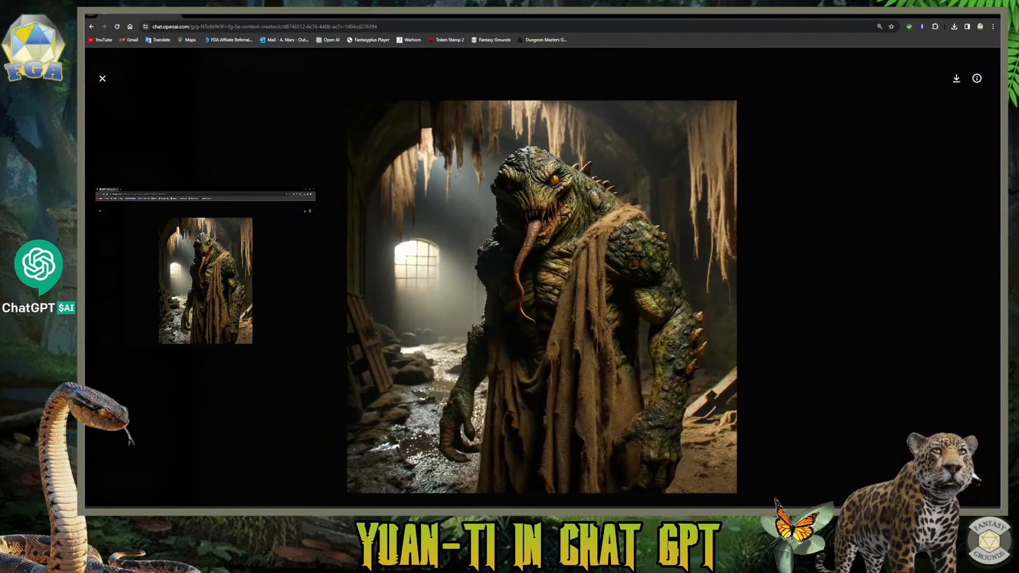
# - Switch to Chrome and open the bookmarked Token Stamp 2 site in a new browser tab
pyautogui.click(189, 17)
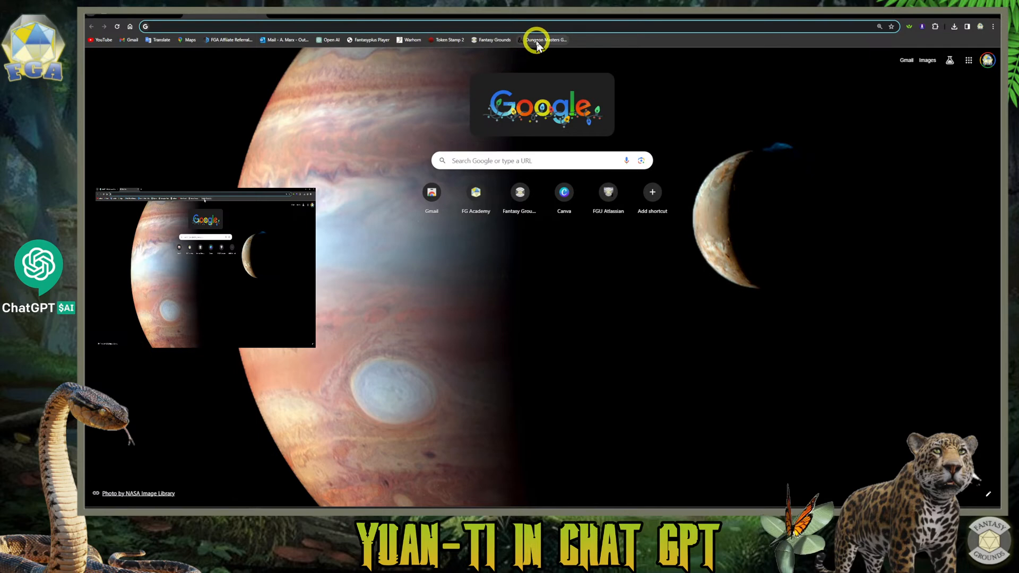
pyautogui.click(443, 40)
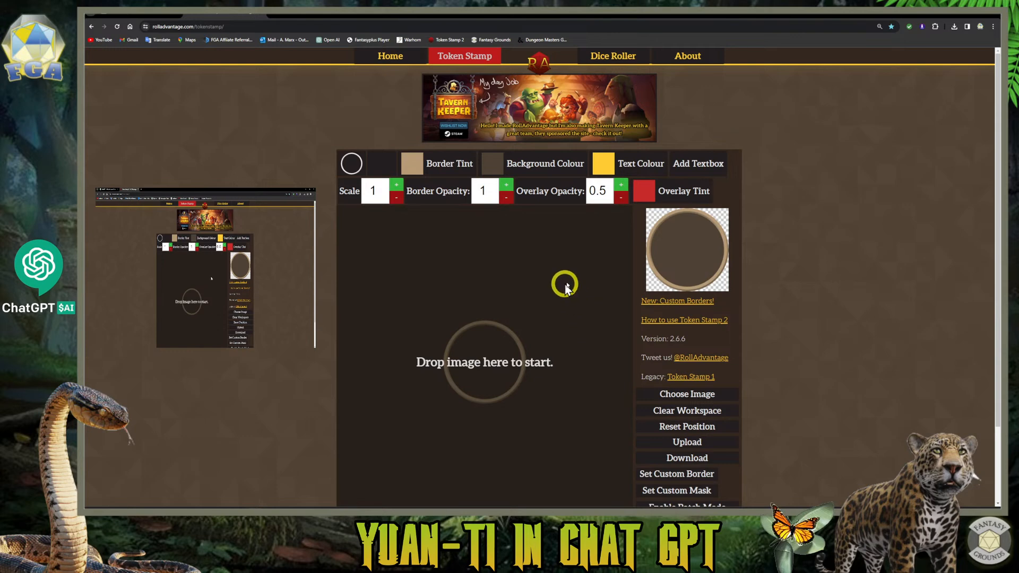
pyautogui.scroll(-1, 516, 357)
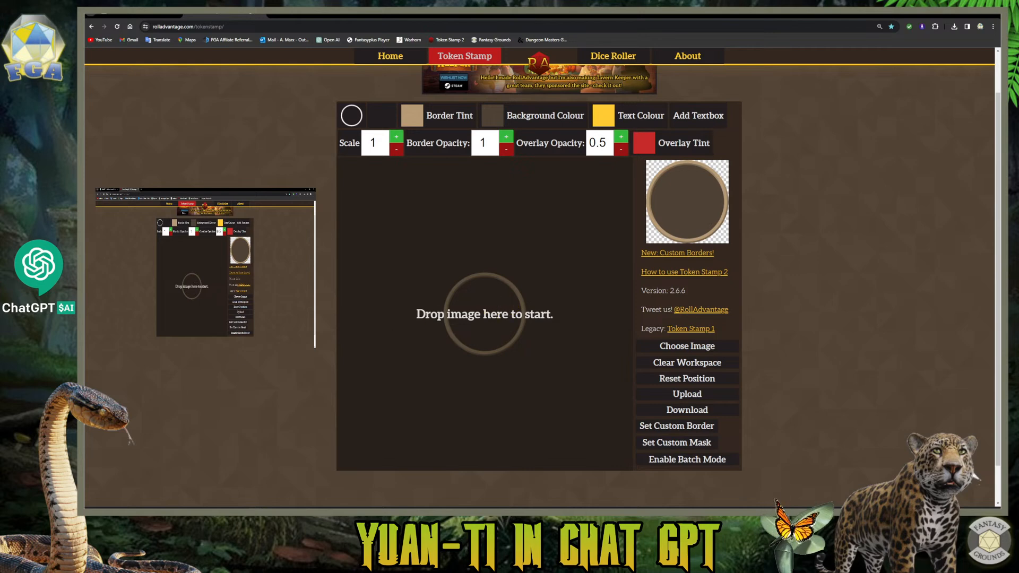
# - Bring up File Explorer beside the Token Stamp workspace, open NPC Art, and load the Histachii image into the workspace
pyautogui.hotkey('alt', 'Tab')
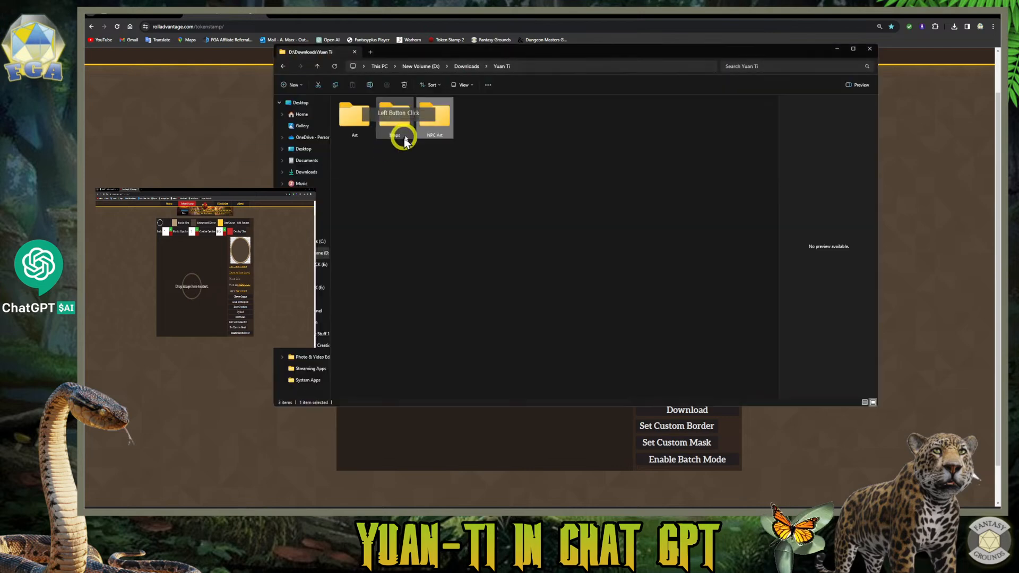
pyautogui.moveTo(544, 49); pyautogui.dragTo(767, 191)
pyautogui.click(715, 266)
pyautogui.doubleClick(716, 266)
pyautogui.moveTo(641, 254); pyautogui.dragTo(502, 300)
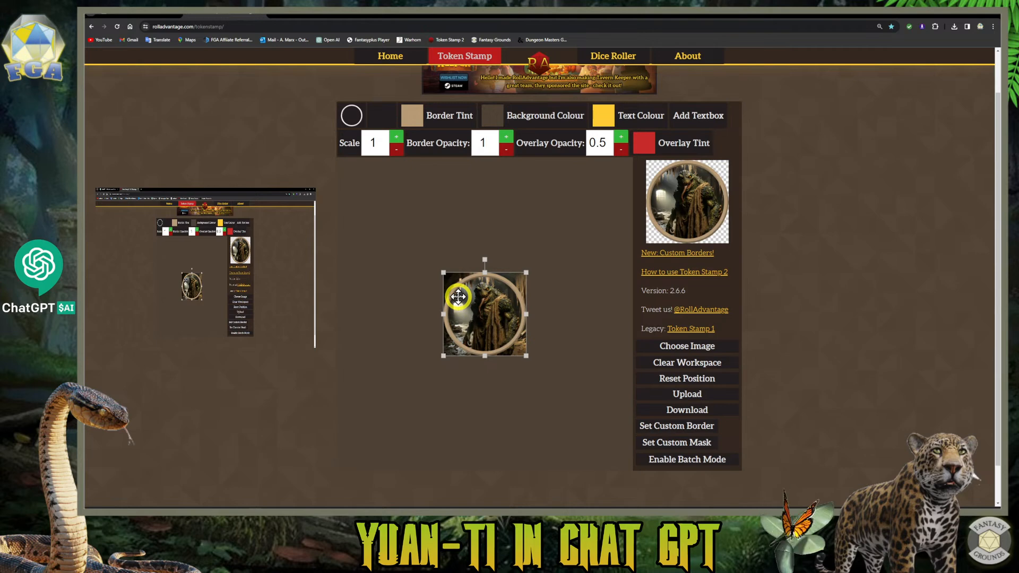
# - Enlarge the Histachii picture and reposition it so the creature's head and shoulders fill the circular token frame
pyautogui.moveTo(443, 273); pyautogui.dragTo(415, 243)
pyautogui.moveTo(488, 303); pyautogui.dragTo(485, 325)
pyautogui.moveTo(555, 268); pyautogui.dragTo(562, 257)
pyautogui.moveTo(496, 302); pyautogui.dragTo(501, 306)
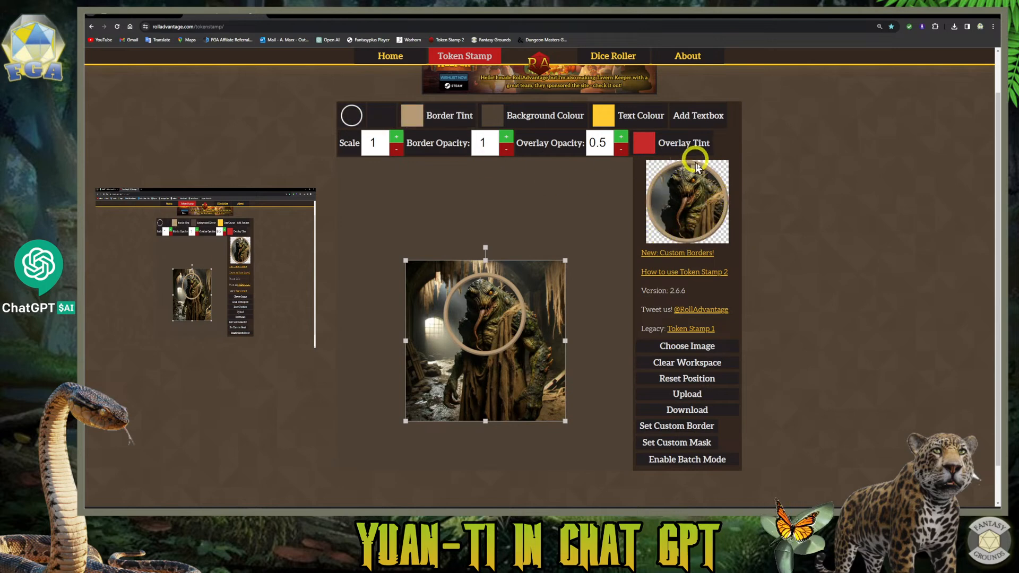
# - Darken the token's border tint to a muted brown and download the finished token
pyautogui.click(416, 120)
pyautogui.moveTo(415, 144); pyautogui.dragTo(413, 149)
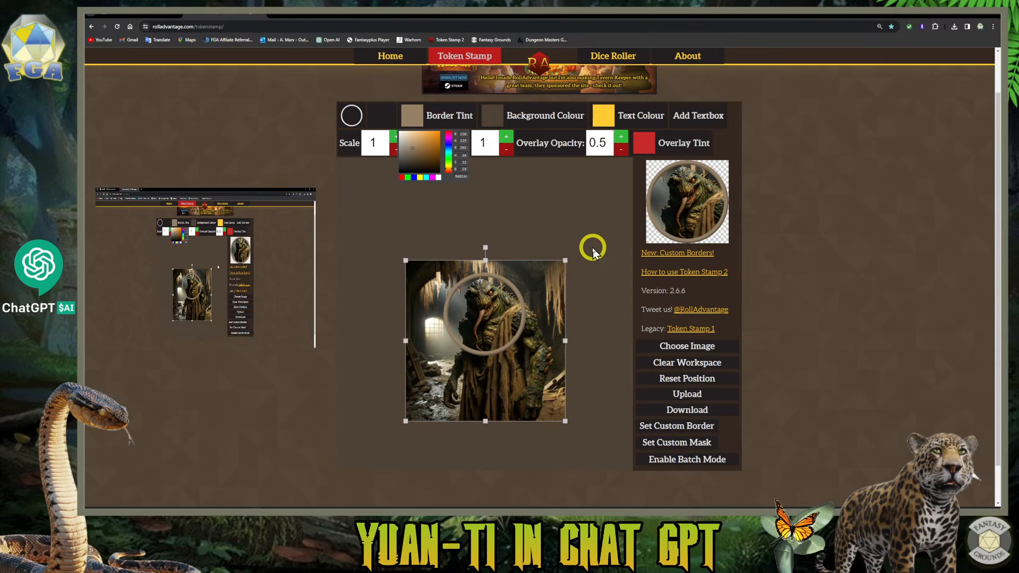
pyautogui.scroll(-1, 592, 246)
pyautogui.scroll(1, 556, 279)
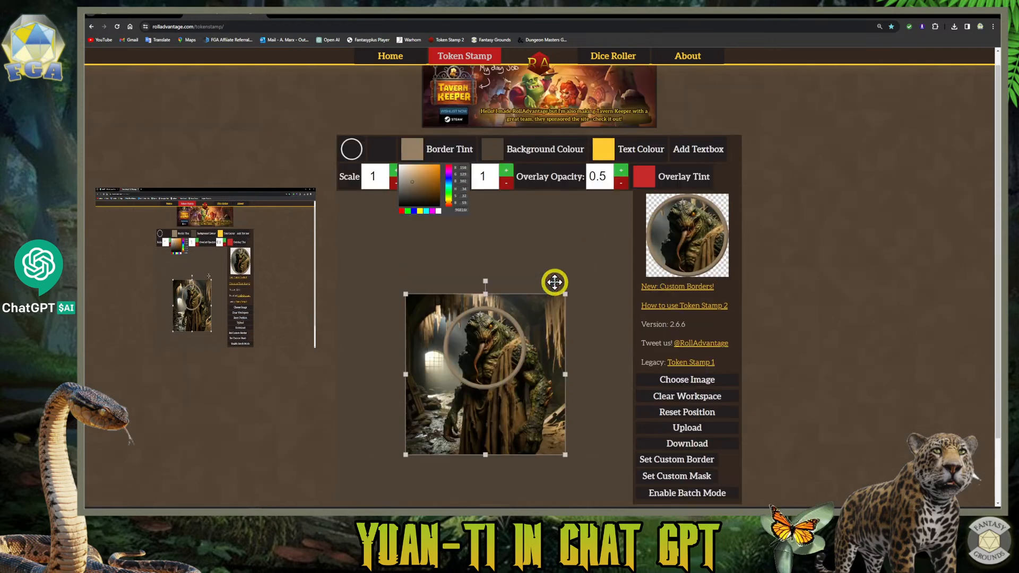
pyautogui.click(681, 243)
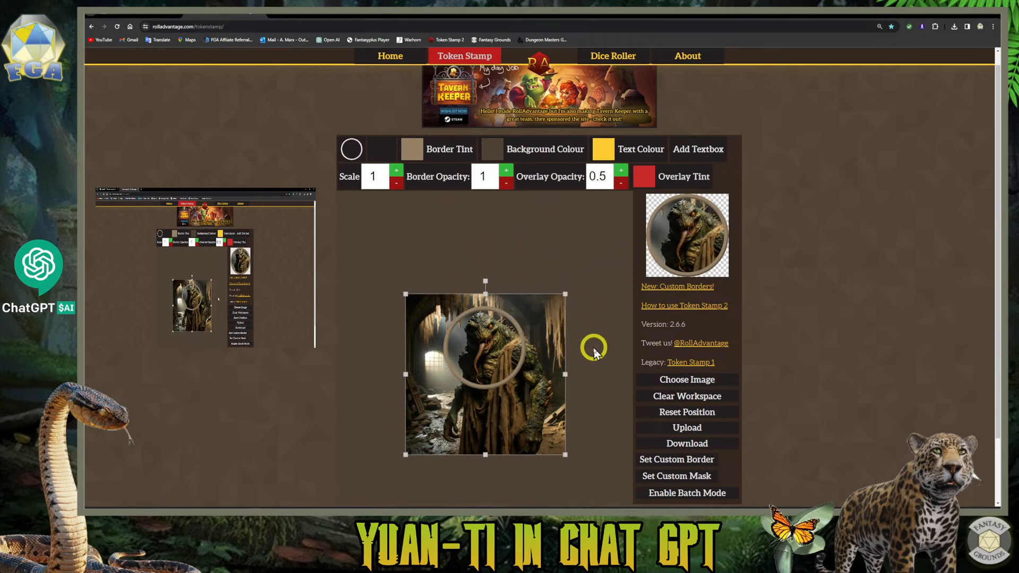
pyautogui.scroll(-1, 594, 348)
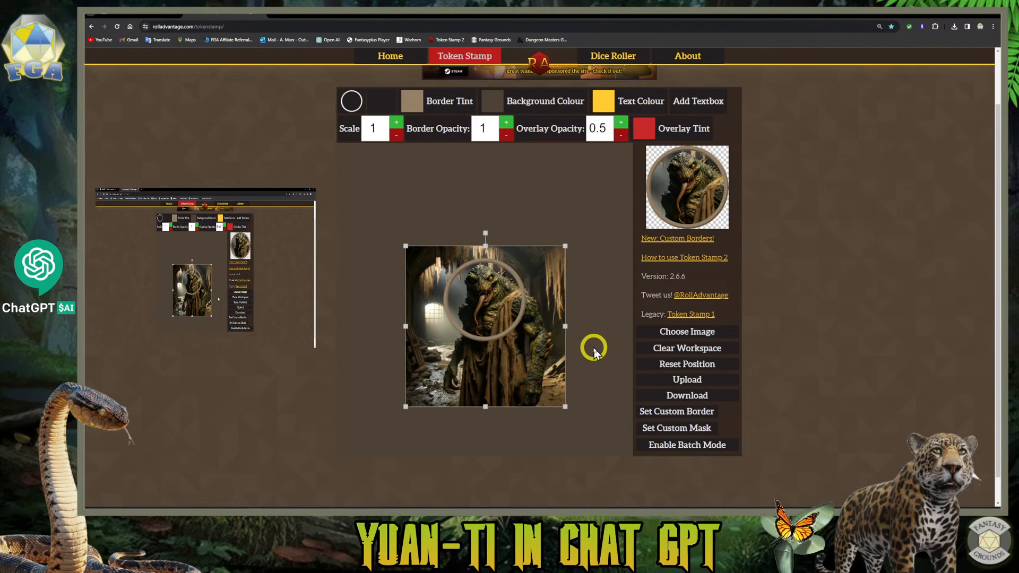
pyautogui.click(691, 394)
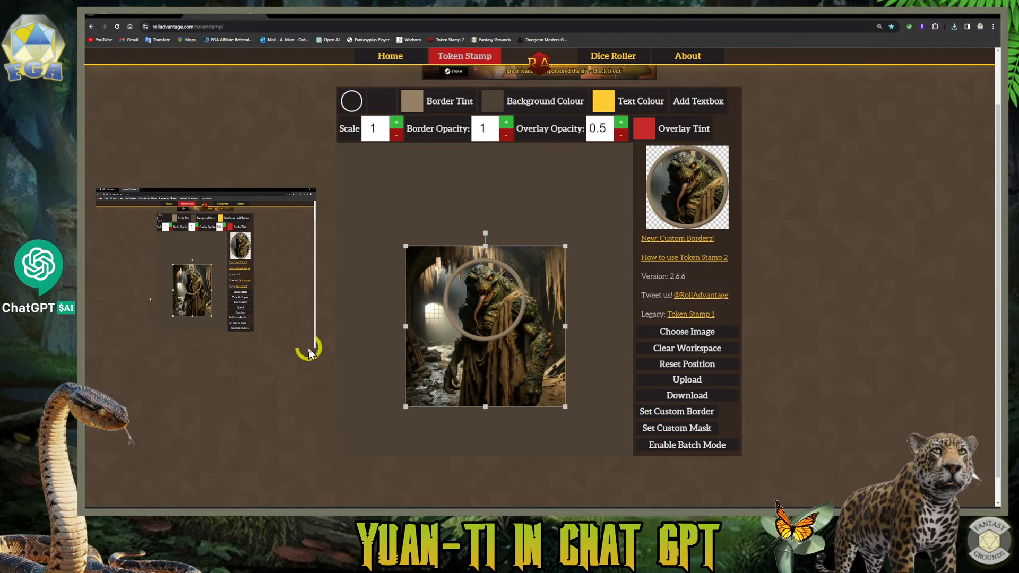
# - Search Google in a new browser tab for "atlassian fantasy grounds dnd5e+Image size" and open the Fantasy Grounds Unity Images result
pyautogui.click(276, 18)
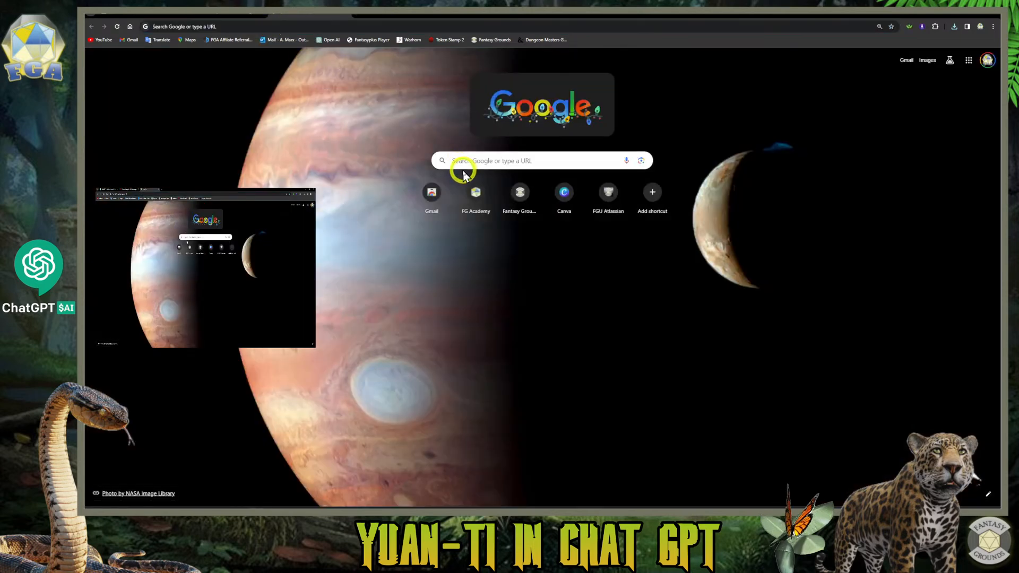
pyautogui.click(457, 161)
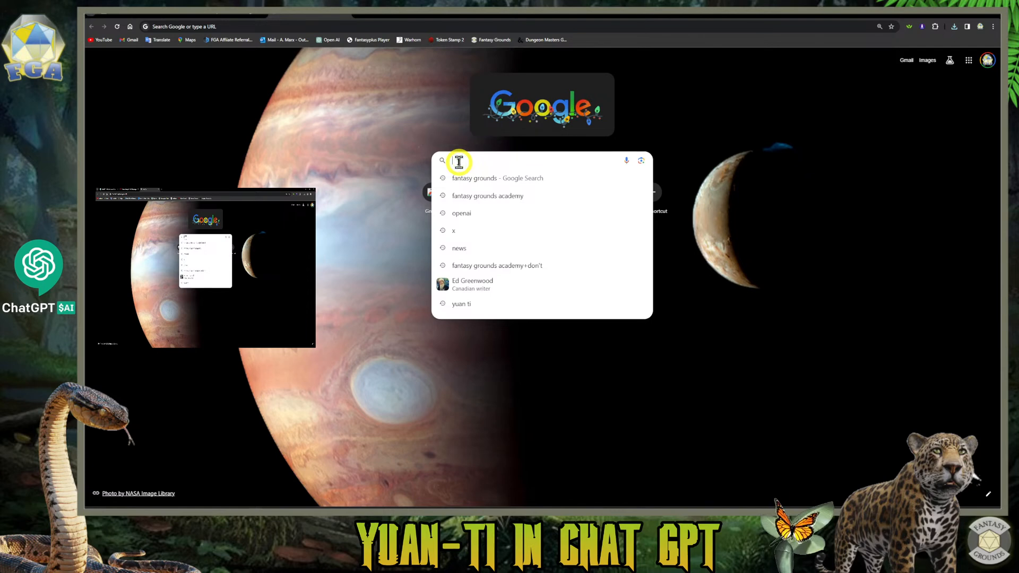
pyautogui.write('a')
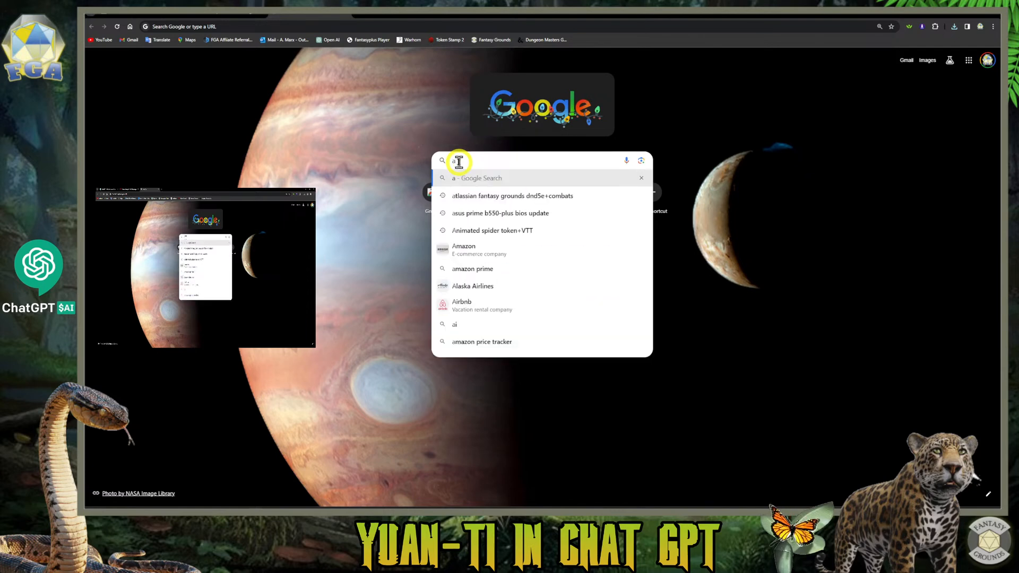
pyautogui.click(498, 195)
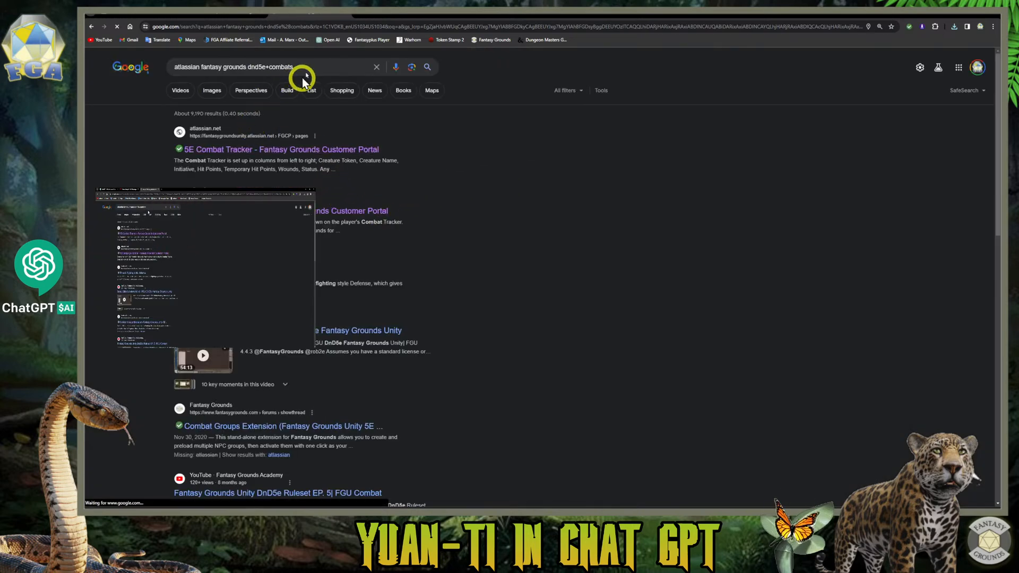
pyautogui.moveTo(294, 66); pyautogui.dragTo(270, 70)
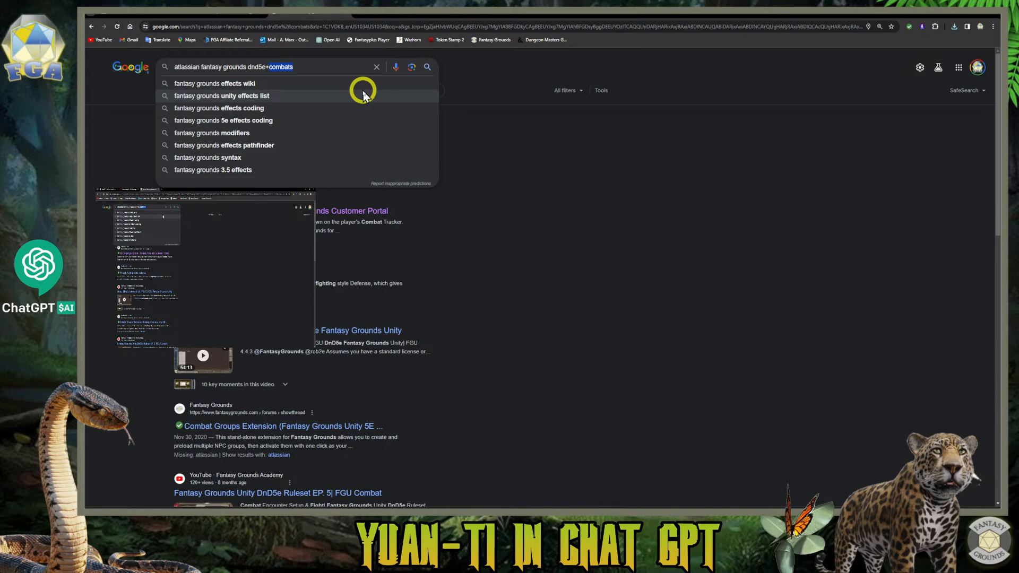
pyautogui.write('Image size')
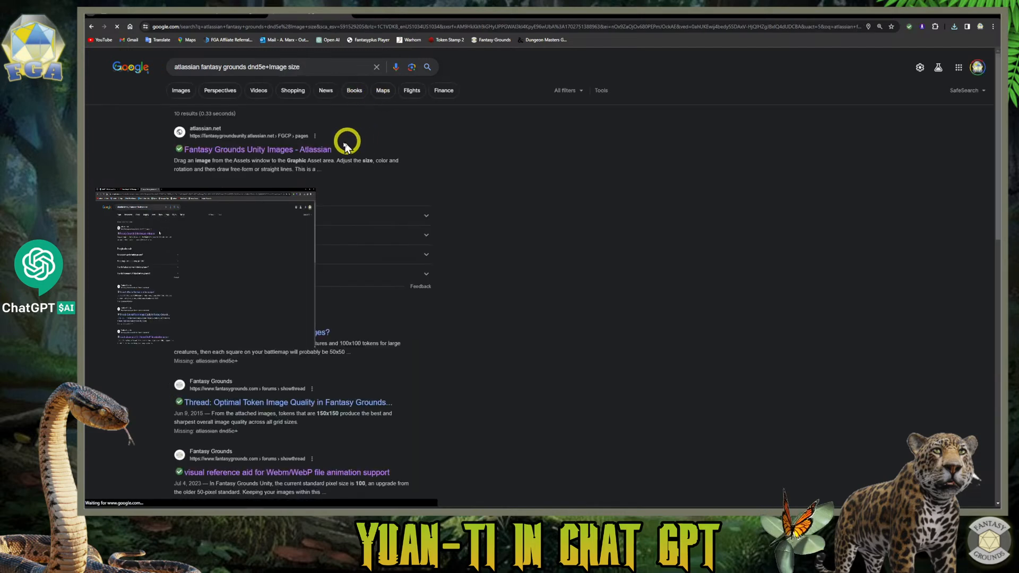
pyautogui.moveTo(306, 158); pyautogui.dragTo(471, 205)
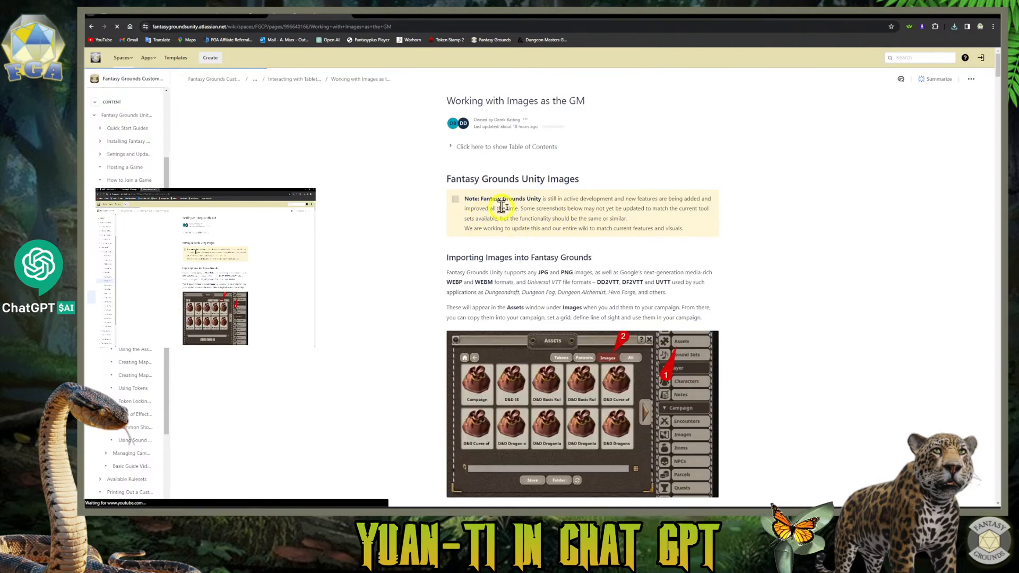
# - Look through the Working with Images as the GM page for guidance on importing images and recommended sizes
pyautogui.scroll(-1, 548, 227)
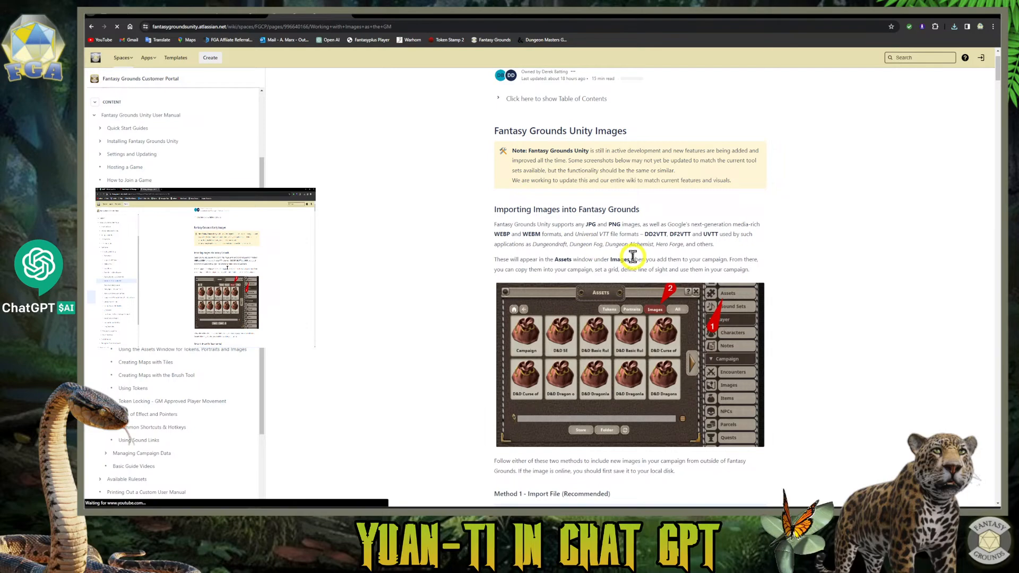
pyautogui.scroll(-3, 632, 252)
pyautogui.scroll(2, 660, 291)
pyautogui.scroll(2, 661, 294)
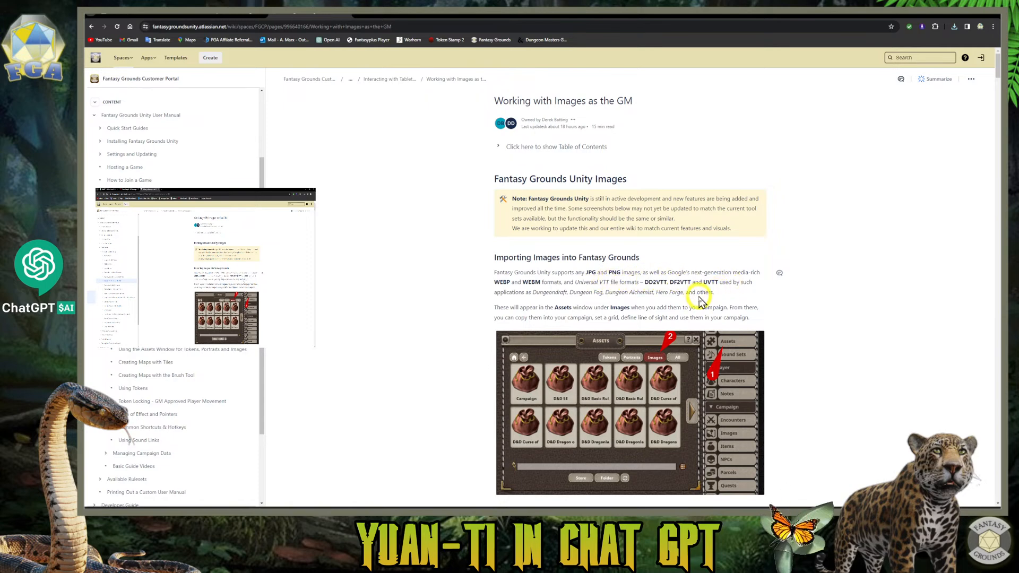
pyautogui.scroll(-1, 701, 301)
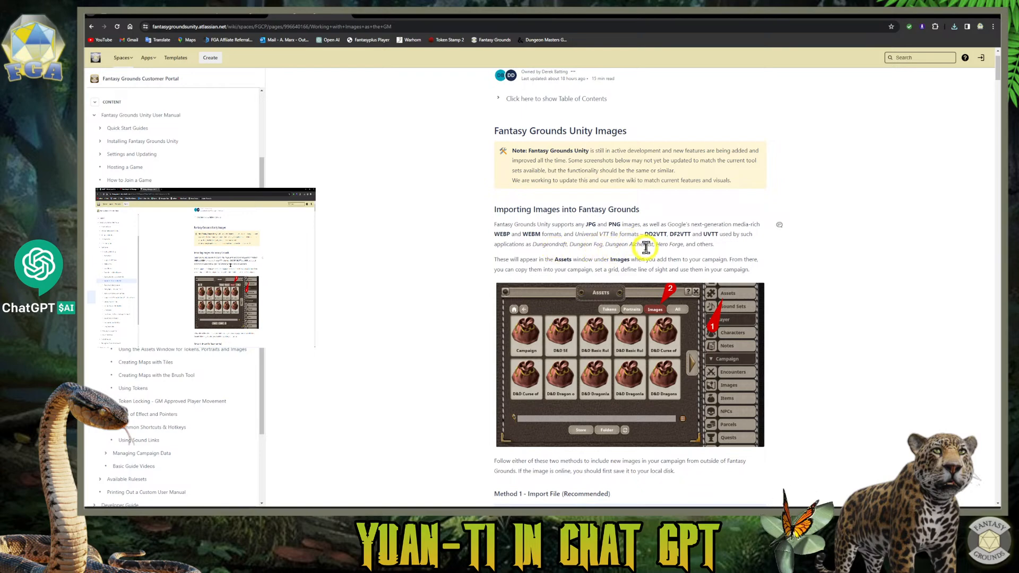
pyautogui.scroll(-5, 655, 258)
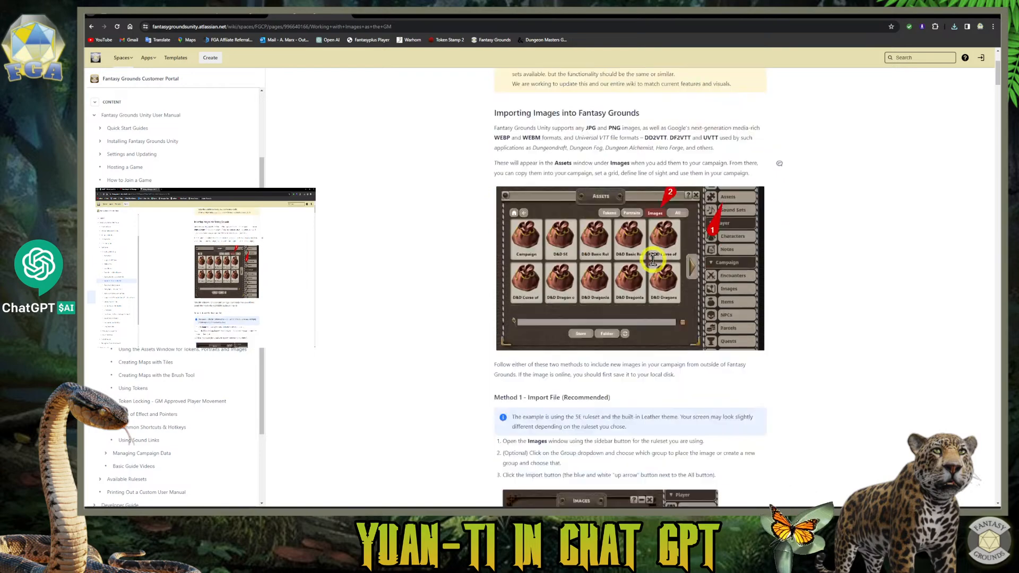
pyautogui.scroll(-15, 653, 259)
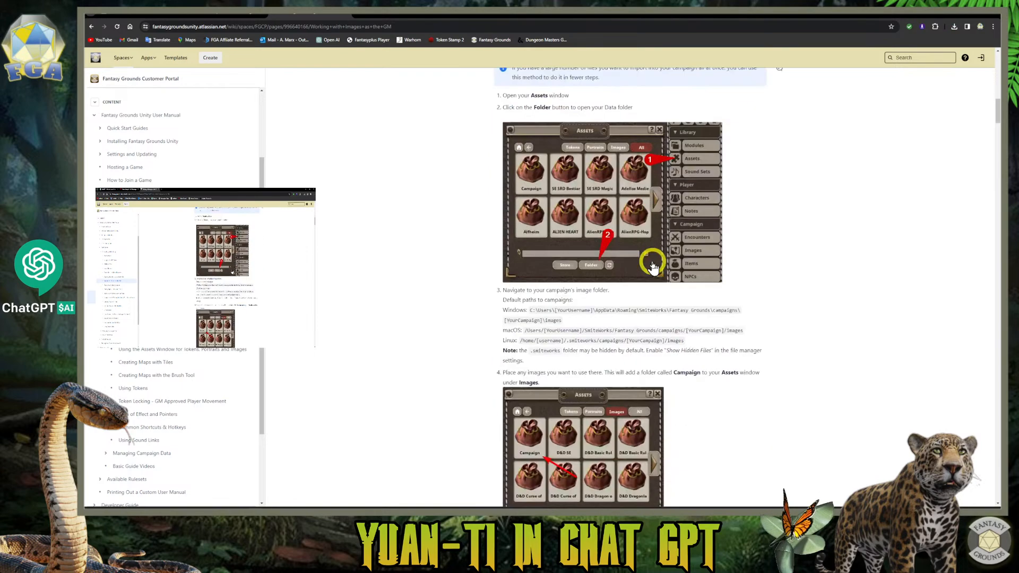
pyautogui.scroll(-10, 654, 267)
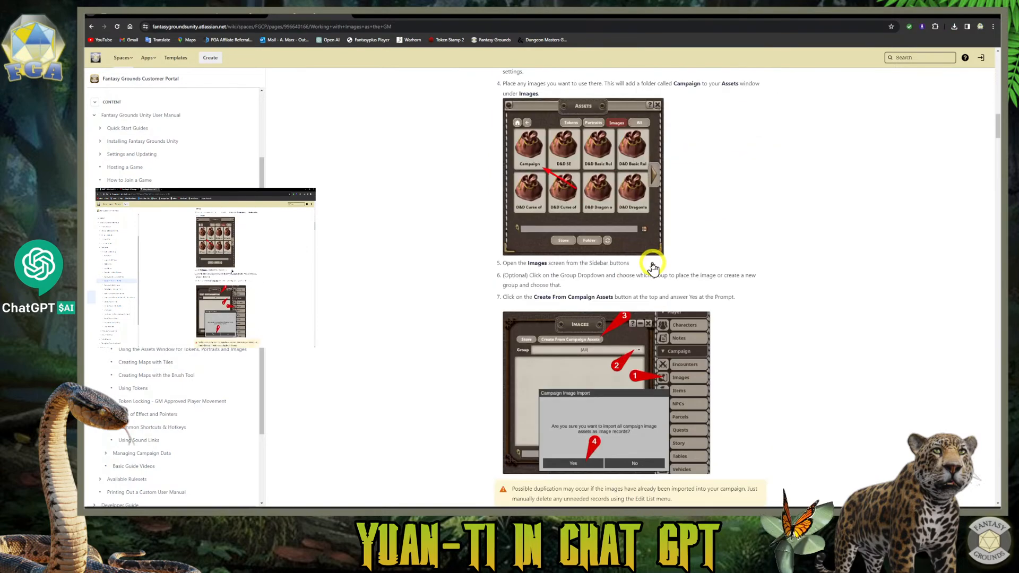
pyautogui.scroll(-4, 653, 268)
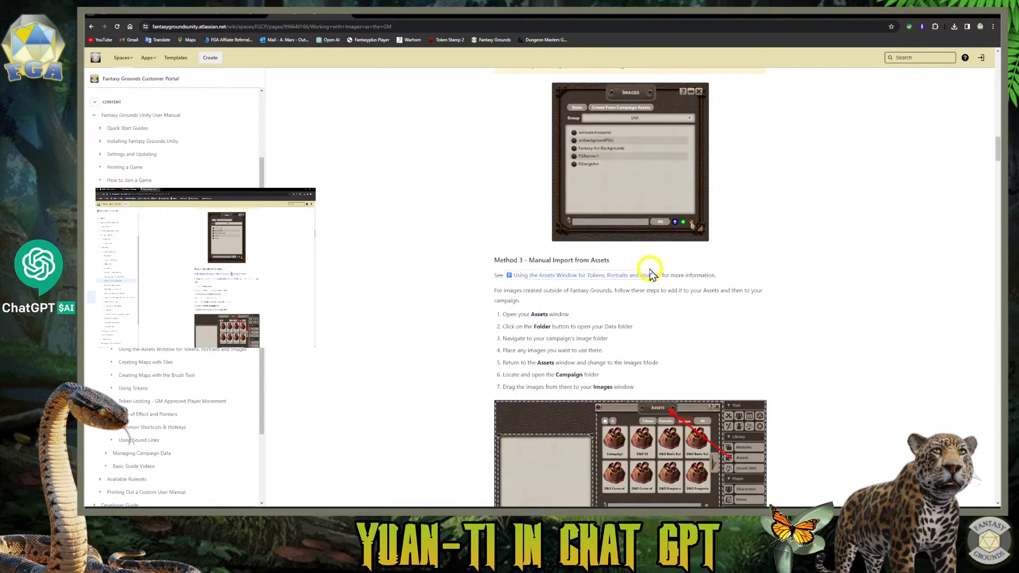
pyautogui.scroll(-2, 650, 268)
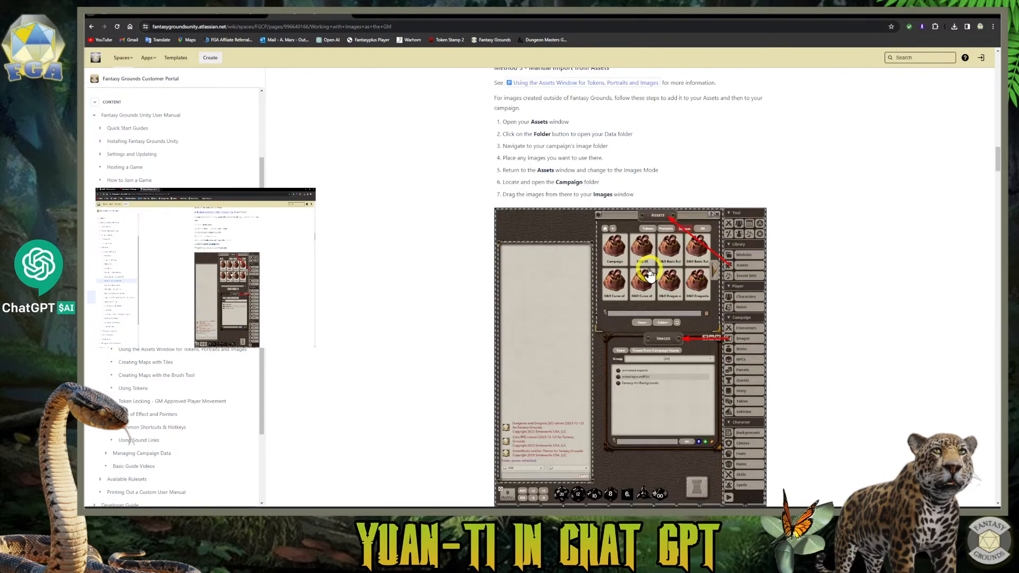
pyautogui.scroll(-7, 565, 272)
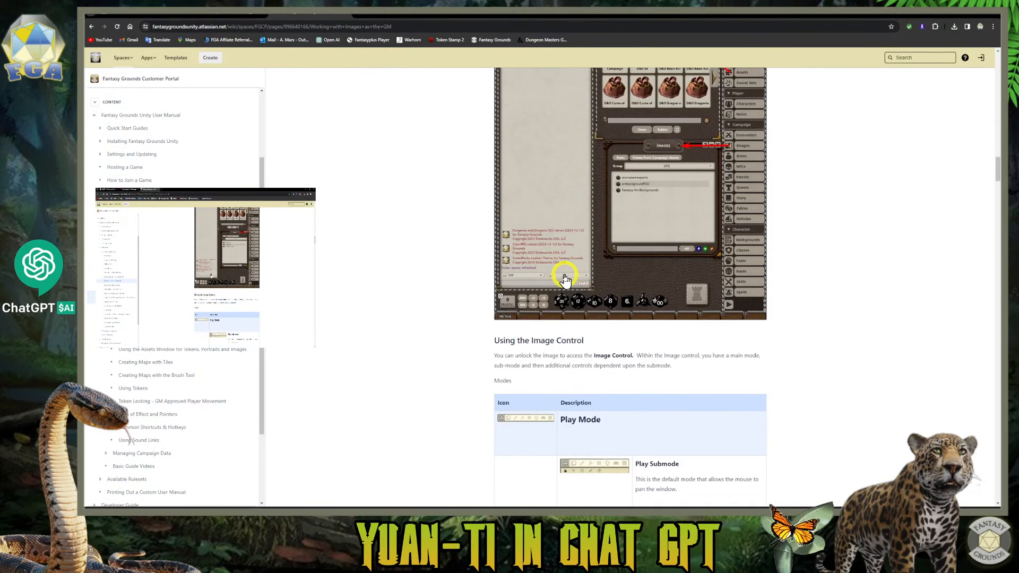
pyautogui.scroll(-7, 565, 273)
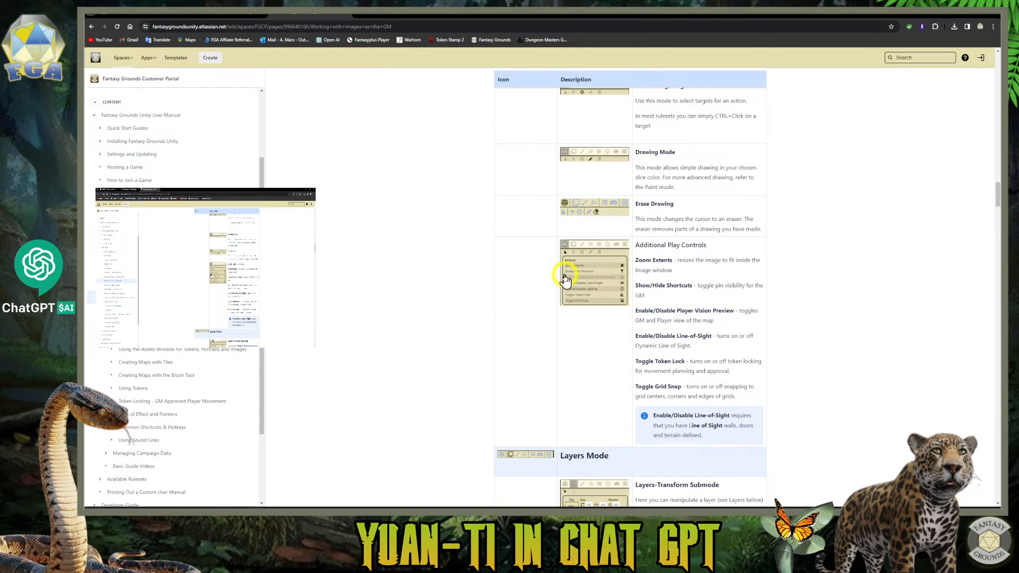
pyautogui.scroll(-2, 565, 279)
pyautogui.scroll(-2, 565, 279)
pyautogui.scroll(-2, 207, 388)
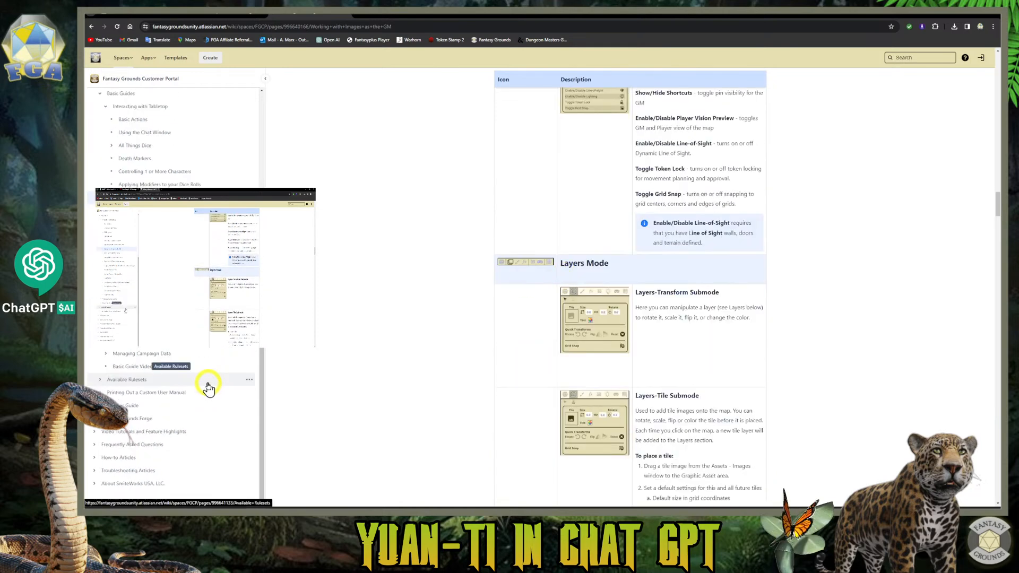
# - Open the wiki's Developer Guide and look through its Overview and Files Overview pages for image and token size recommendations
pyautogui.click(180, 412)
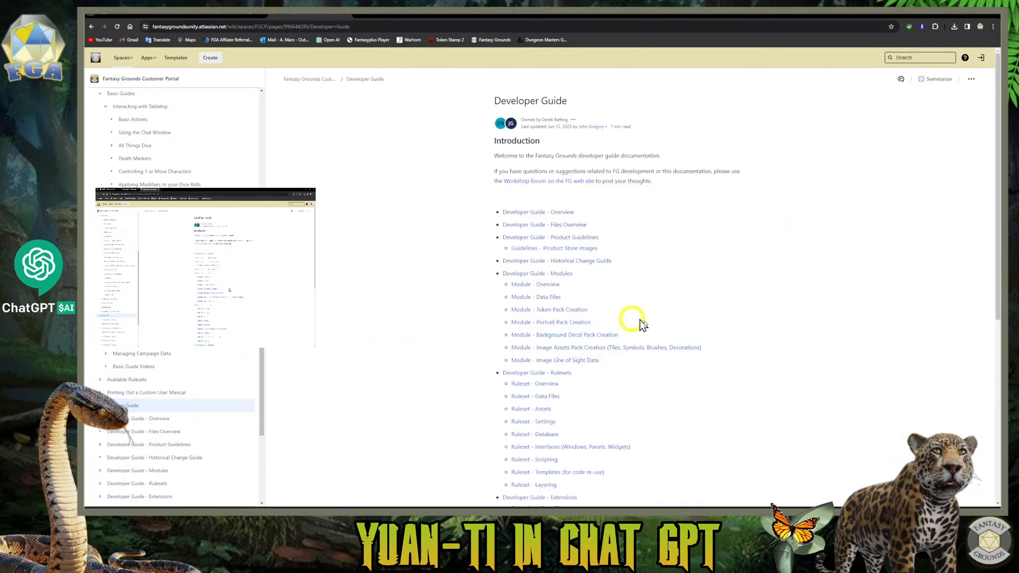
pyautogui.click(562, 212)
pyautogui.scroll(-1, 658, 297)
pyautogui.scroll(-10, 663, 299)
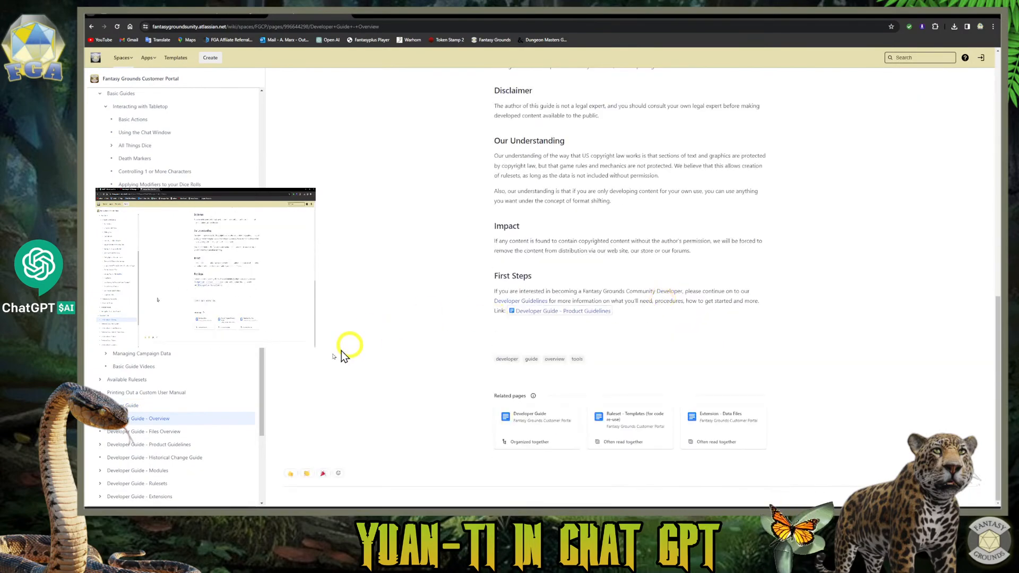
pyautogui.click(186, 433)
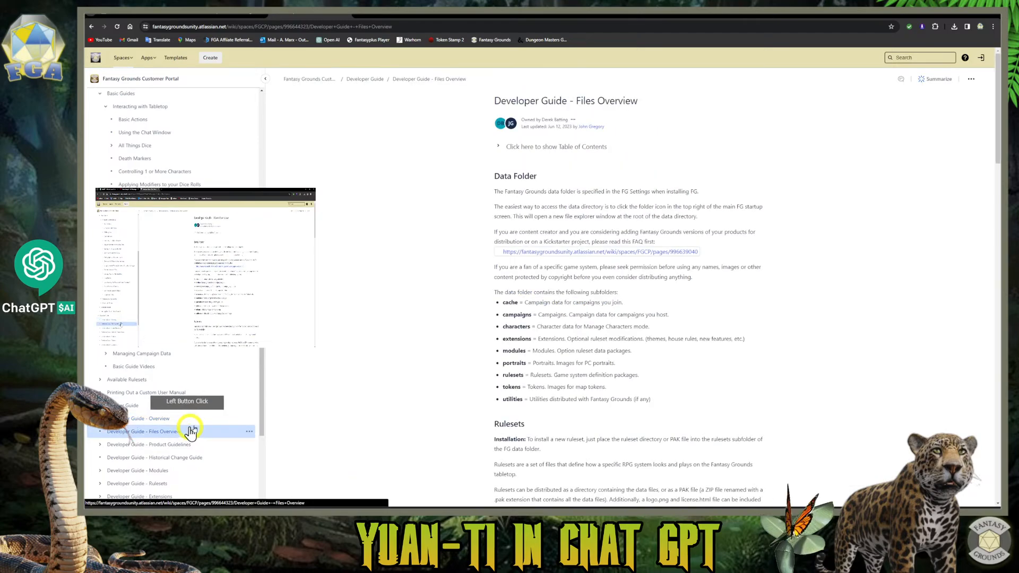
pyautogui.scroll(-10, 412, 391)
pyautogui.scroll(-10, 412, 391)
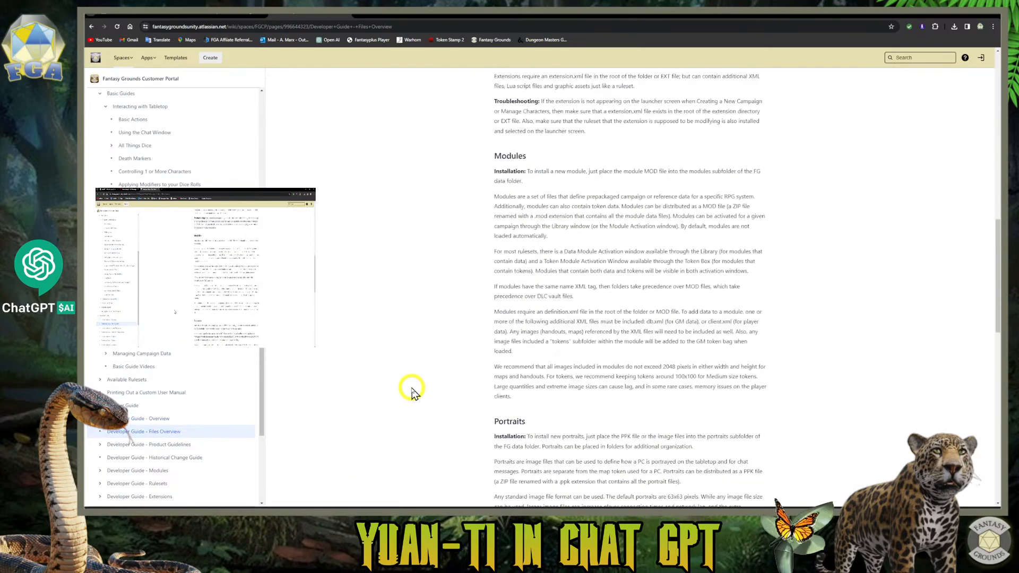
pyautogui.scroll(-4, 412, 391)
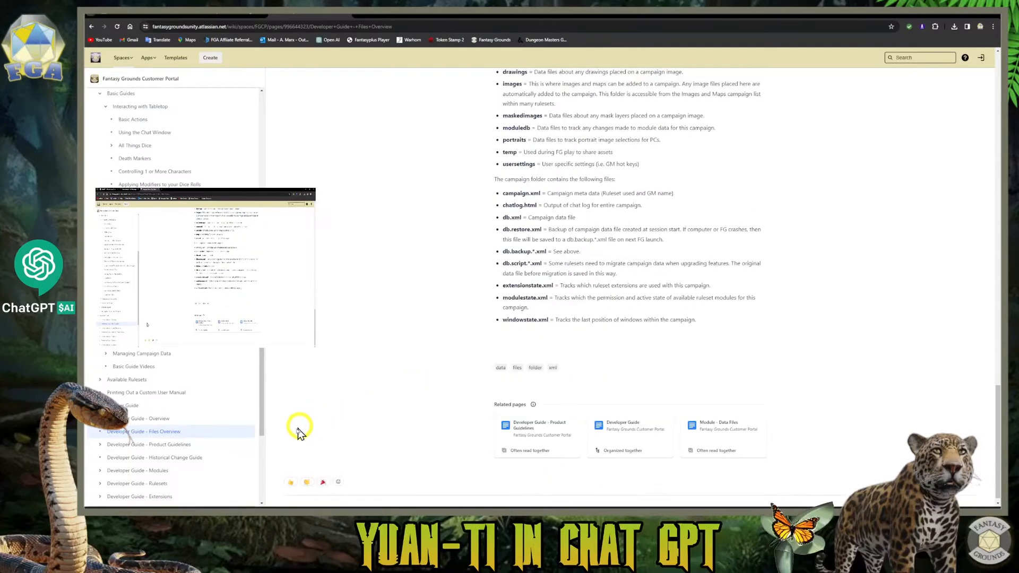
# - Open the Developer Guide's Product Guidelines page and find the table of recommended image formats and sizes
pyautogui.click(192, 446)
pyautogui.scroll(-5, 462, 405)
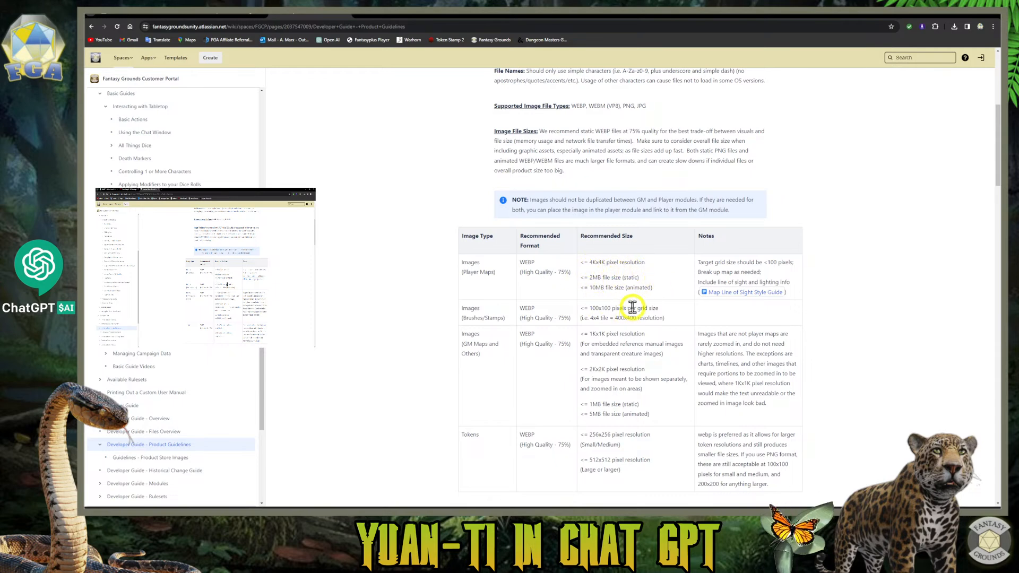
pyautogui.scroll(-2, 632, 309)
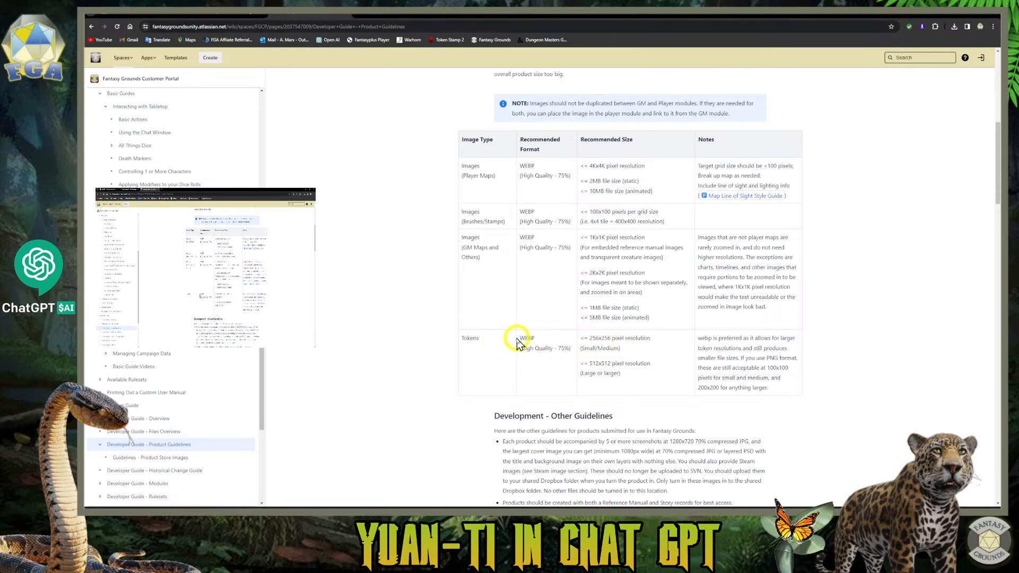
# - Examine the Tokens row of the guidelines table for its recommended format and its sizes for small, medium and large tokens
pyautogui.moveTo(465, 339); pyautogui.dragTo(658, 371)
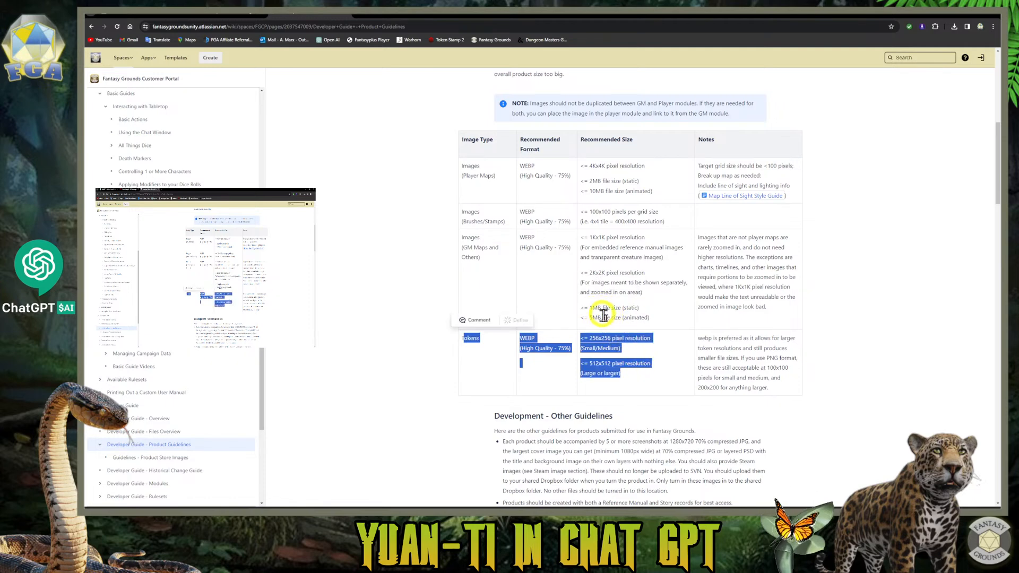
pyautogui.click(561, 376)
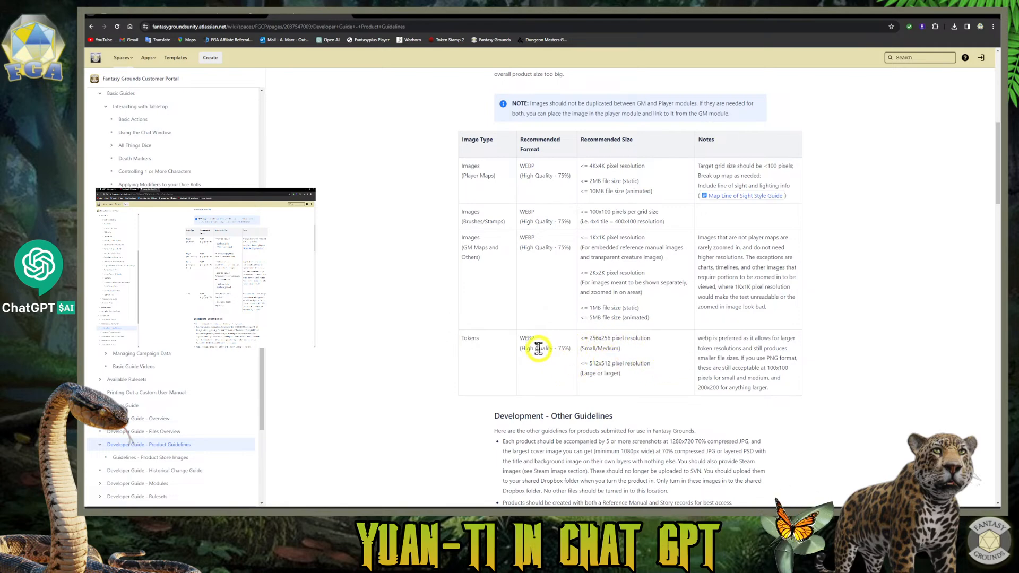
pyautogui.moveTo(499, 345); pyautogui.dragTo(683, 368)
pyautogui.click(630, 387)
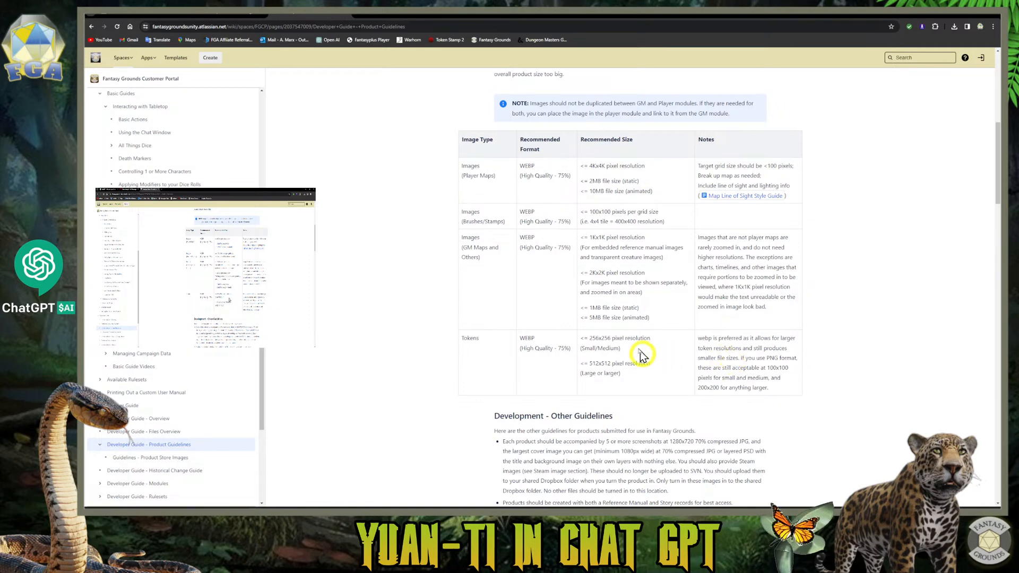
pyautogui.moveTo(643, 349); pyautogui.dragTo(578, 341)
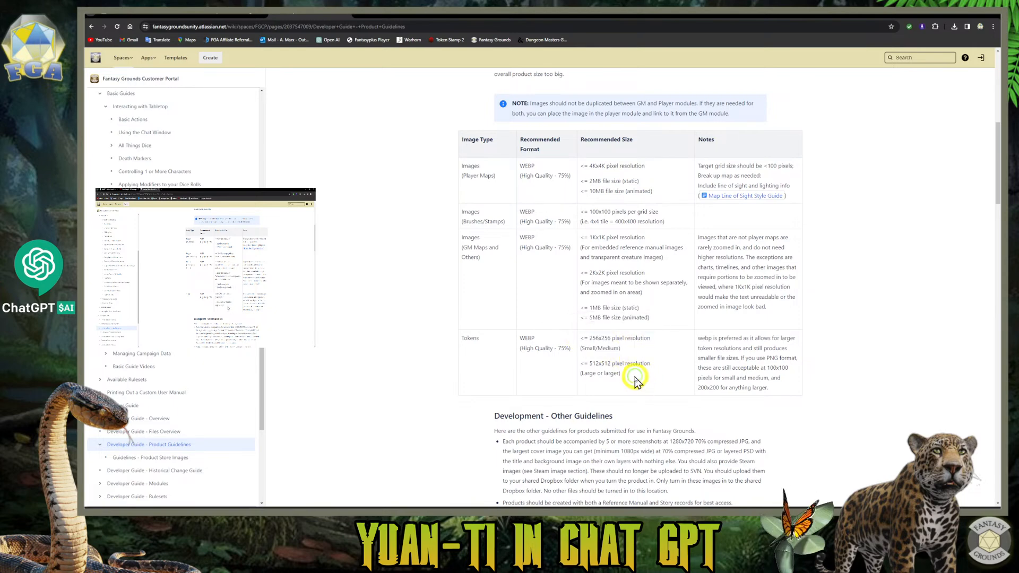
pyautogui.click(653, 383)
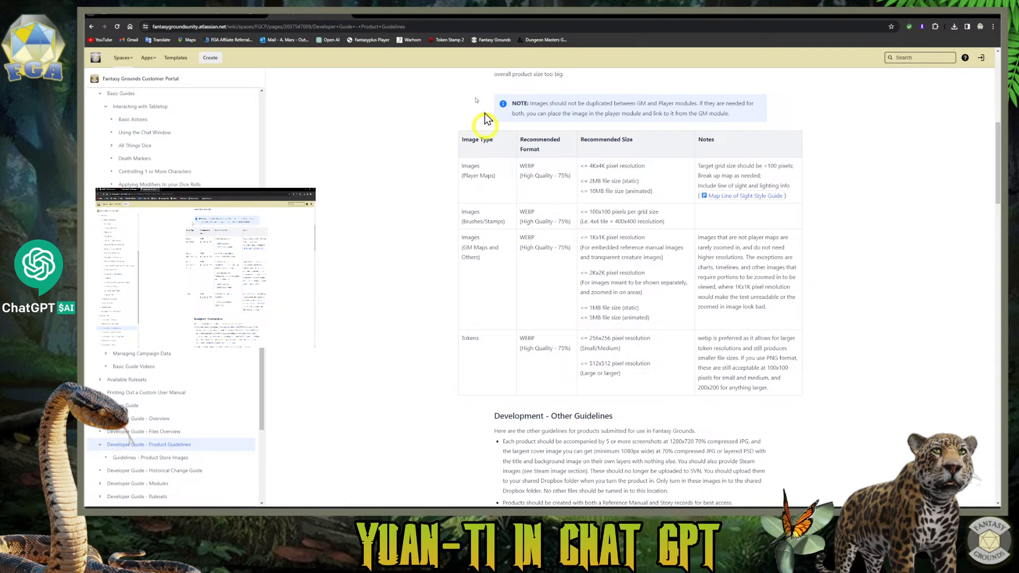
pyautogui.click(253, 16)
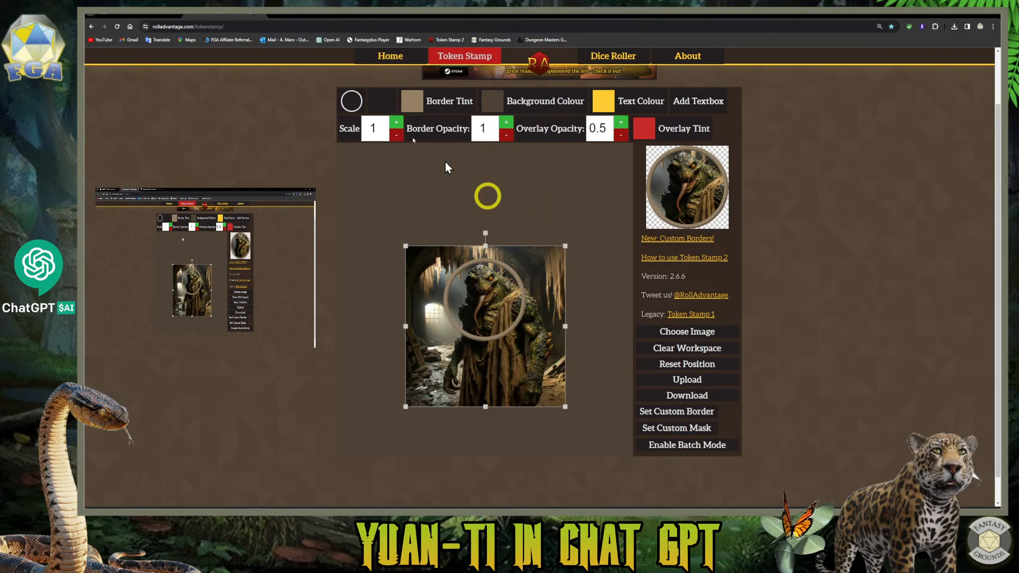
pyautogui.click(156, 18)
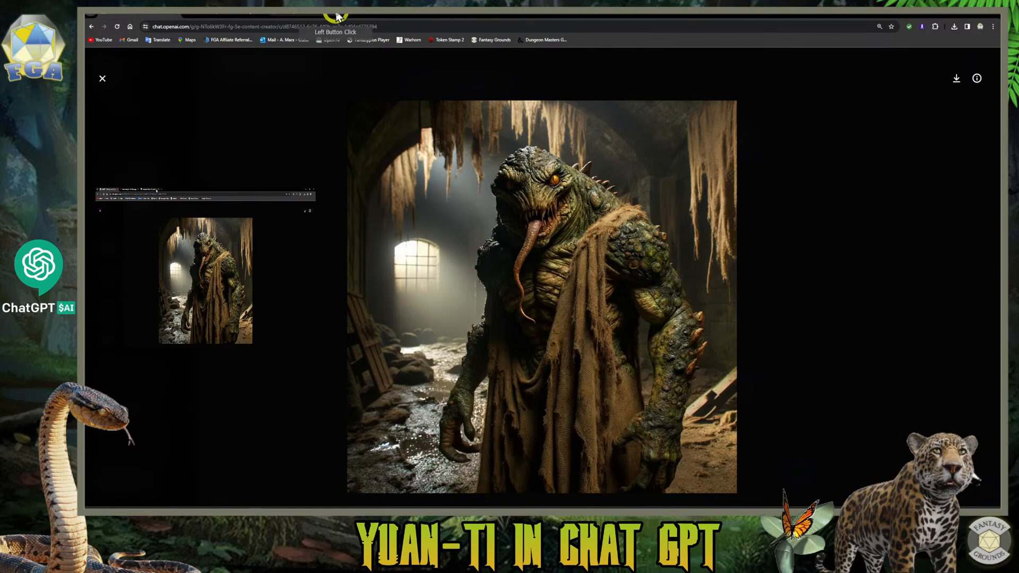
pyautogui.click(342, 16)
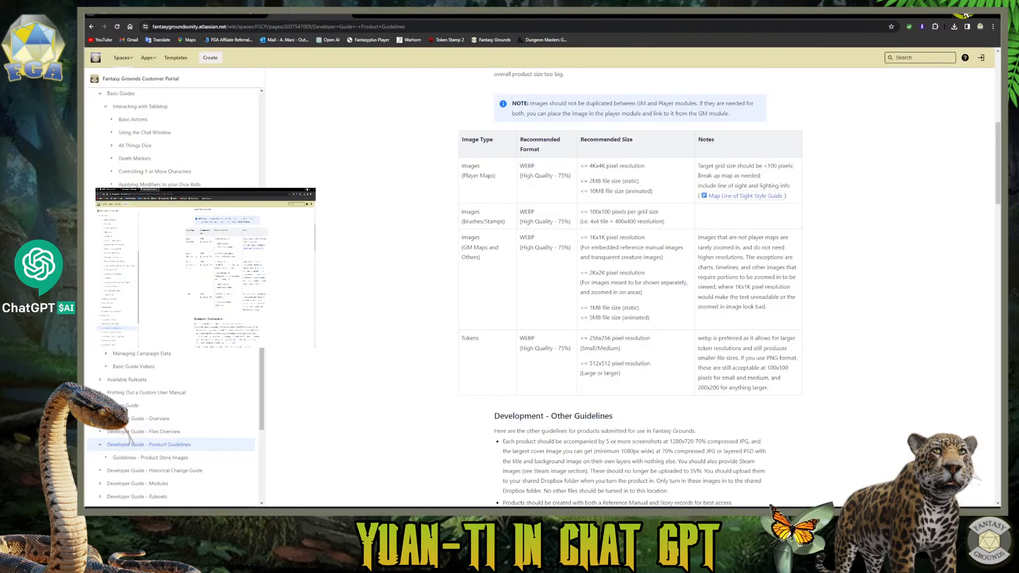
# - Minimize the browser and move the File Explorer window showing NPC Art to the middle of the Fantasy Grounds tabletop
pyautogui.click(964, 17)
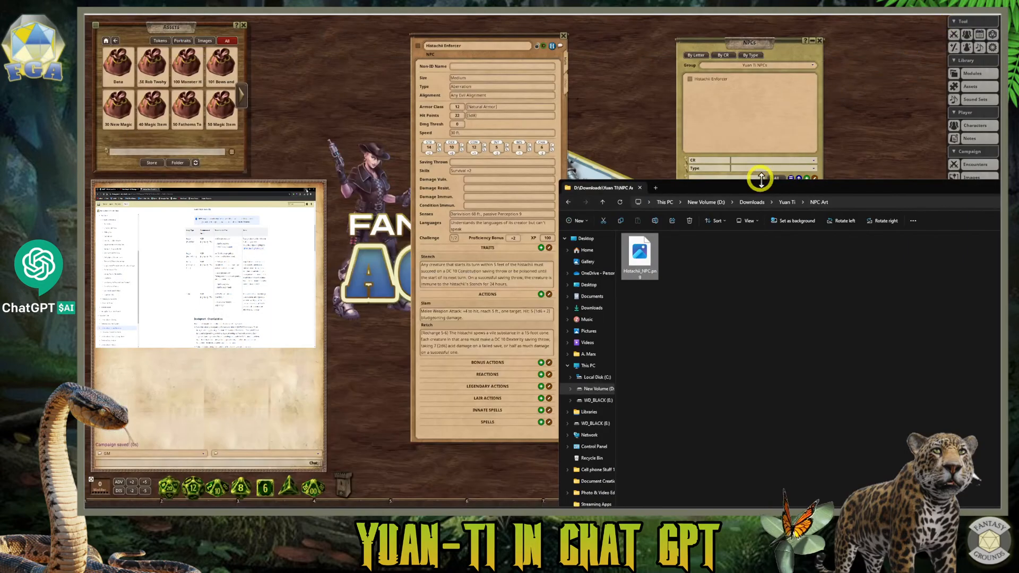
pyautogui.moveTo(750, 187); pyautogui.dragTo(439, 120)
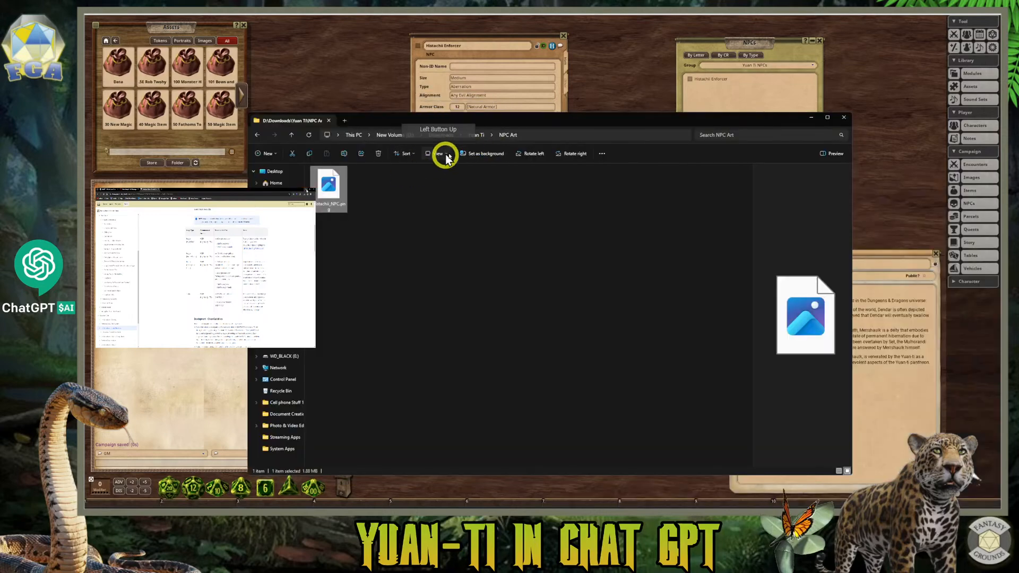
# - Move token_1 (2).png from the D: drive's Downloads folder into the Yuan Ti folder and open that folder
pyautogui.click(396, 136)
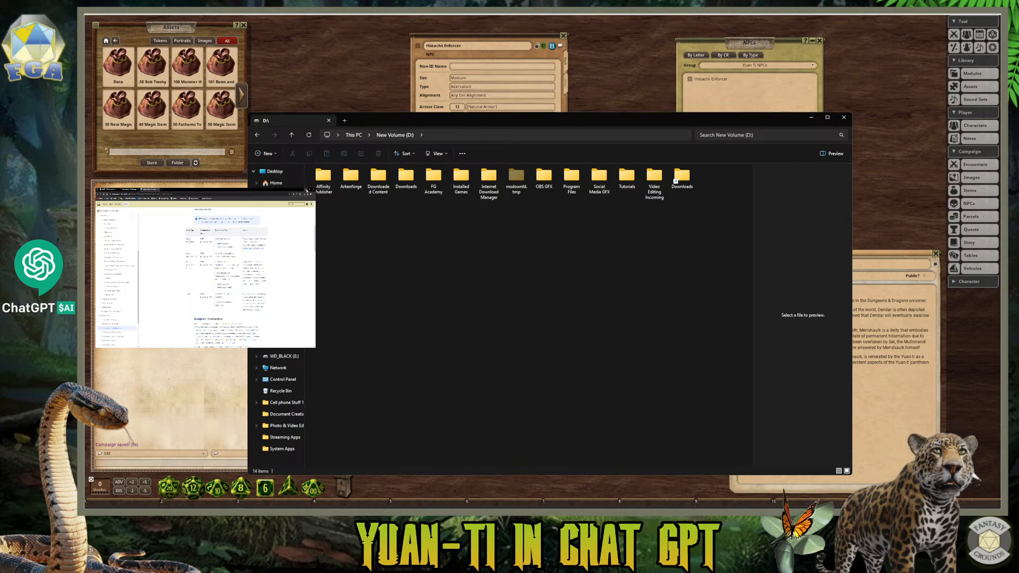
pyautogui.doubleClick(406, 178)
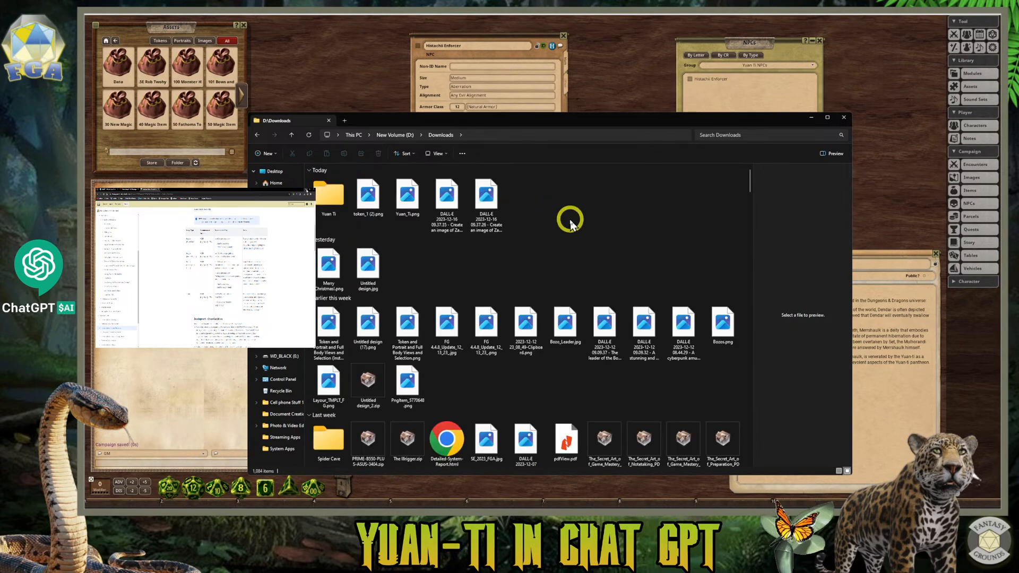
pyautogui.click(378, 199)
pyautogui.moveTo(387, 205); pyautogui.dragTo(333, 205)
pyautogui.doubleClick(335, 193)
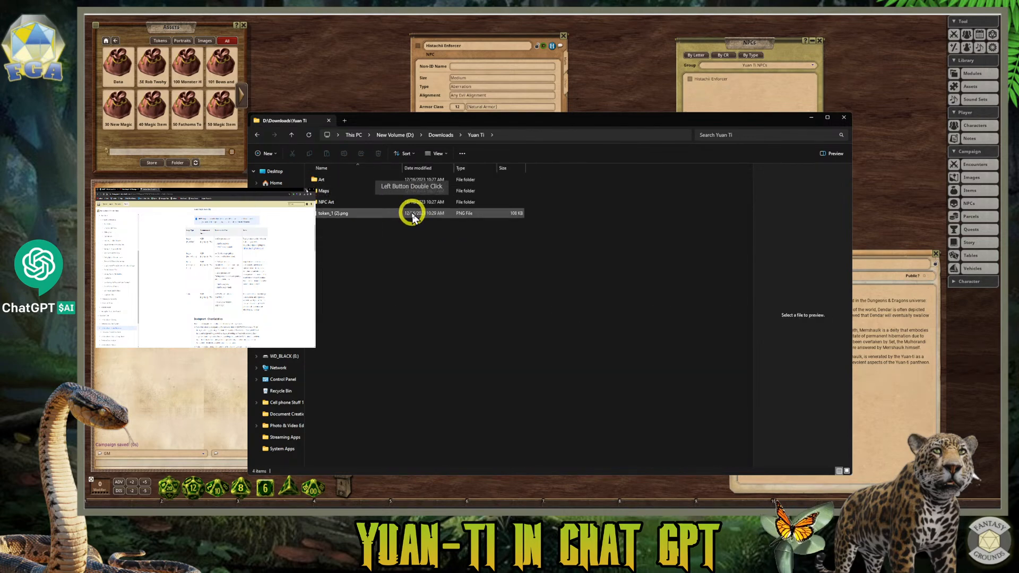
# - Rename the token image in the Yuan Ti folder as TKN_Histachii_01.png
pyautogui.click(341, 212)
pyautogui.press('F2')
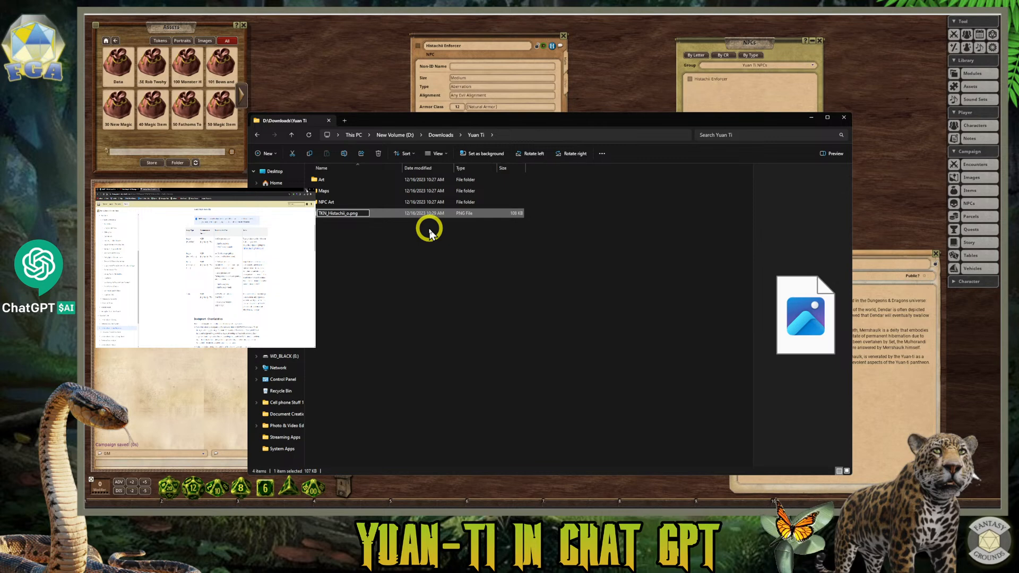
pyautogui.click(425, 233)
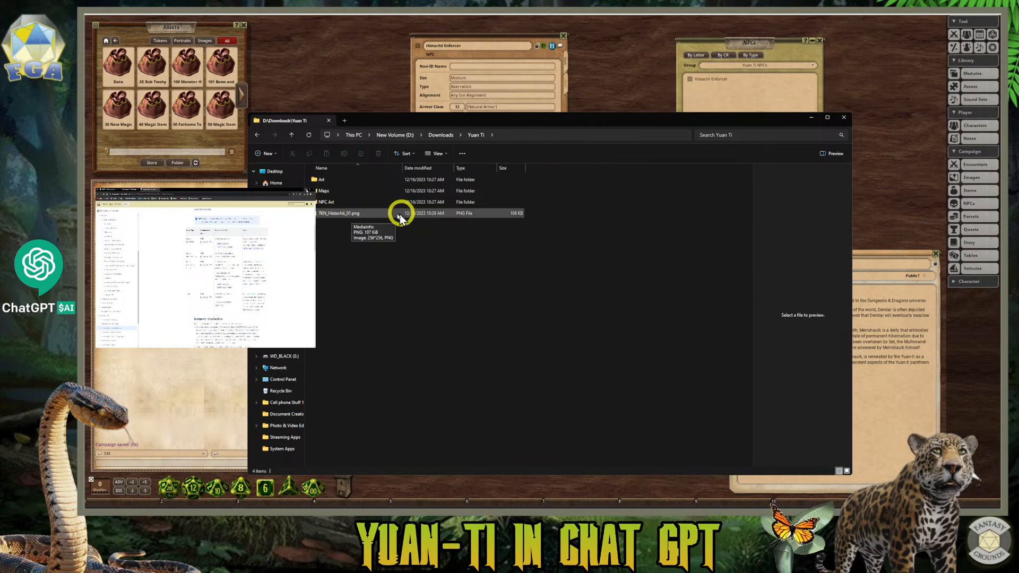
# - Create a folder named Tokens inside the Yuan Ti folder and move TKN_Histachii_01.png into it
pyautogui.click(358, 218)
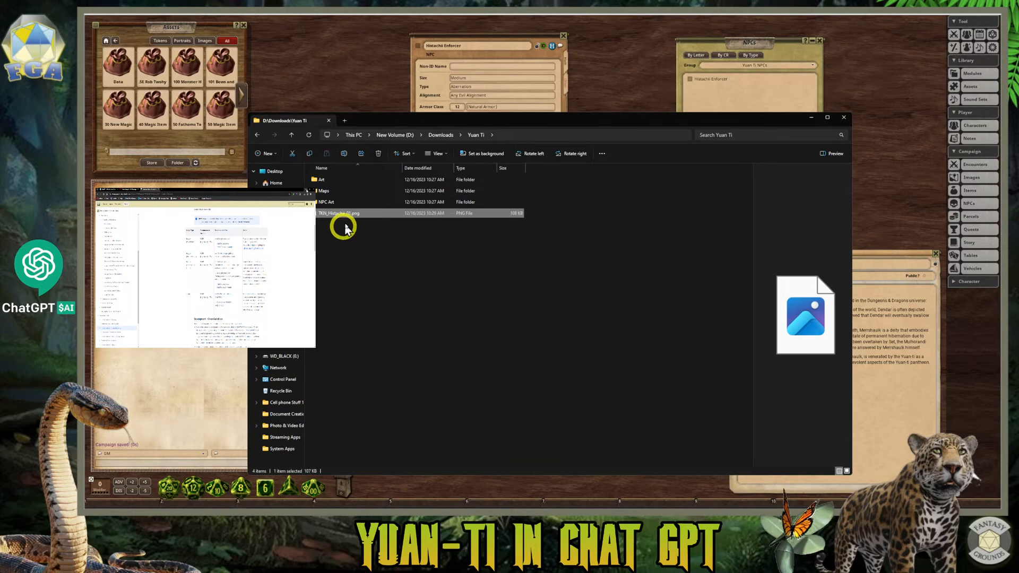
pyautogui.rightClick(347, 240)
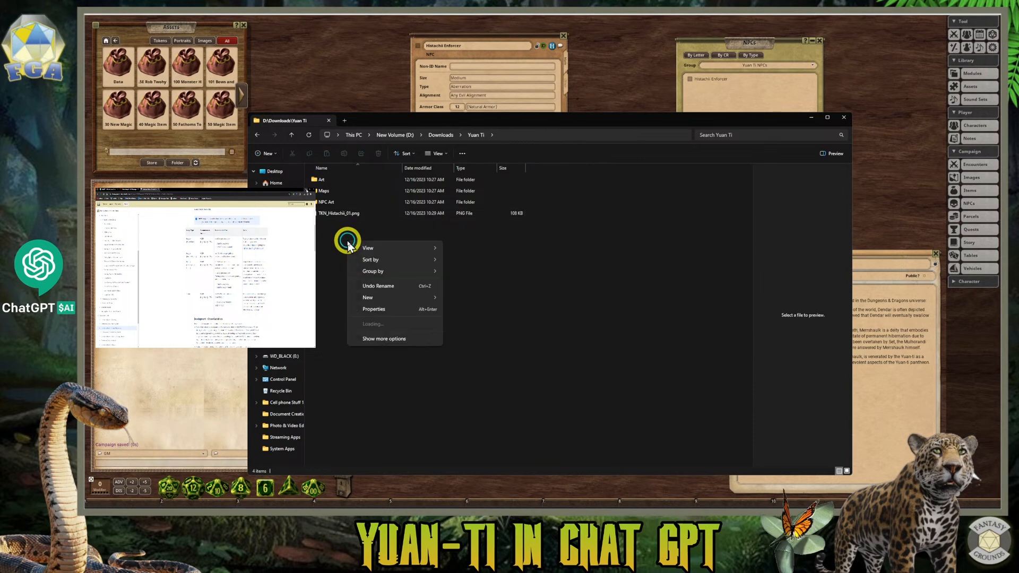
pyautogui.moveTo(389, 303)
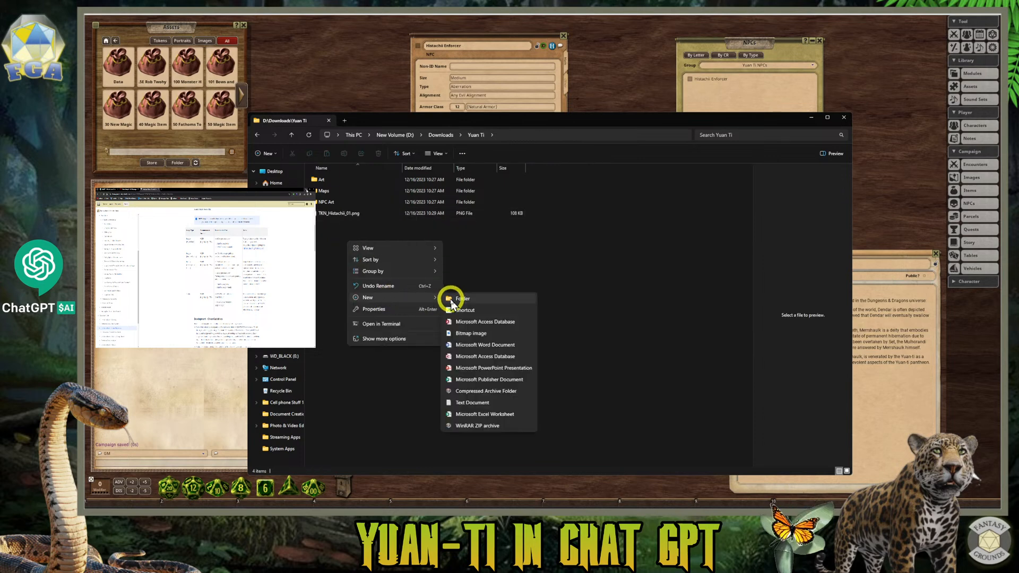
pyautogui.click(458, 298)
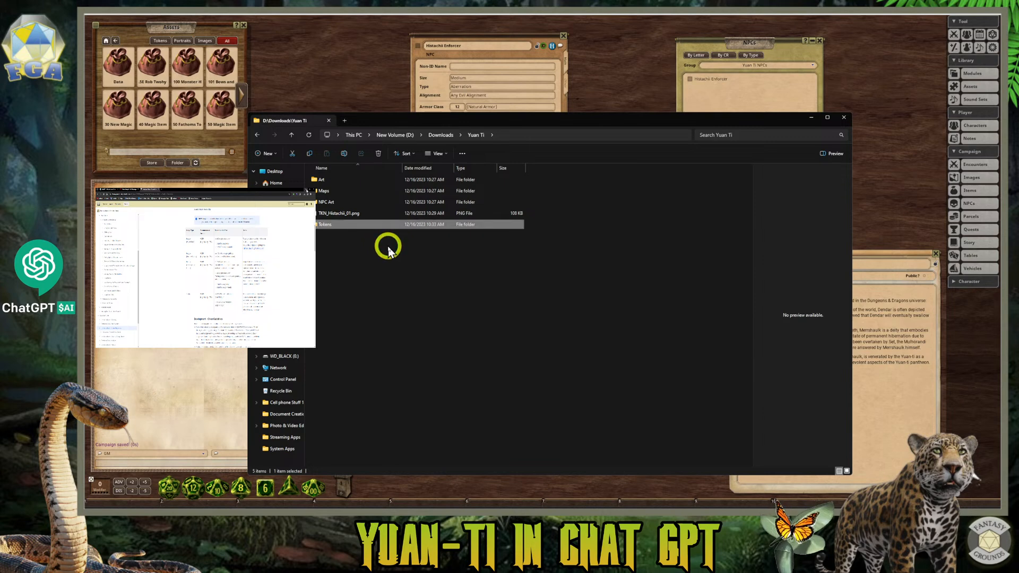
pyautogui.moveTo(358, 212); pyautogui.dragTo(424, 226)
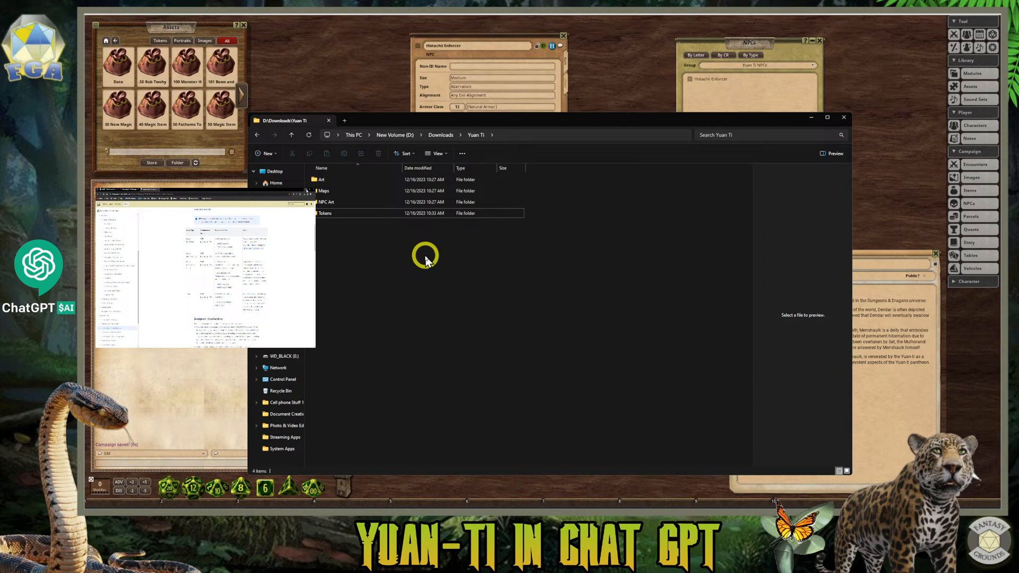
# - Open the Tokens folder, view the TKN_Histachii_01.png image and close the image viewer
pyautogui.click(344, 215)
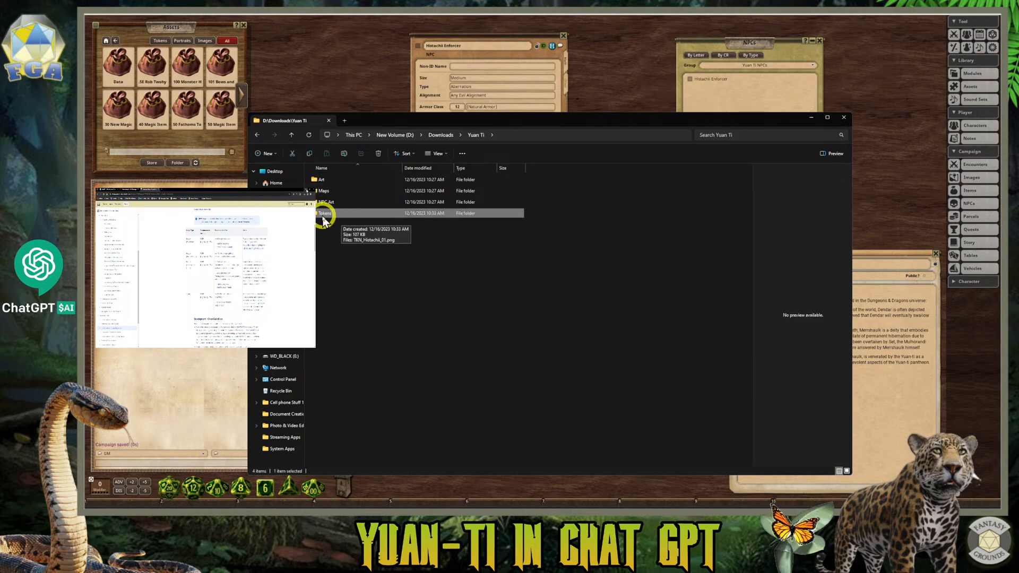
pyautogui.doubleClick(323, 215)
pyautogui.click(329, 183)
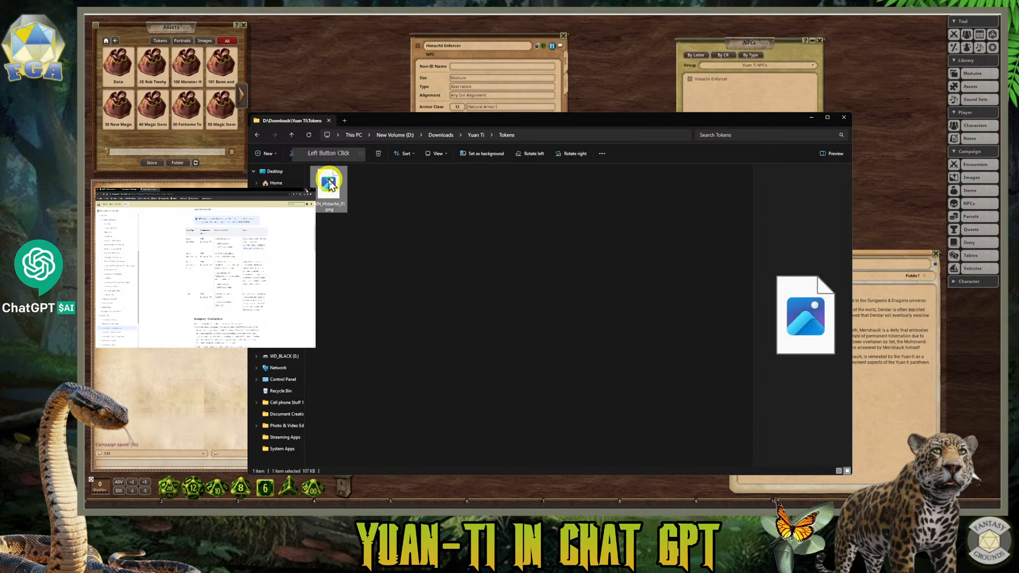
pyautogui.doubleClick(329, 183)
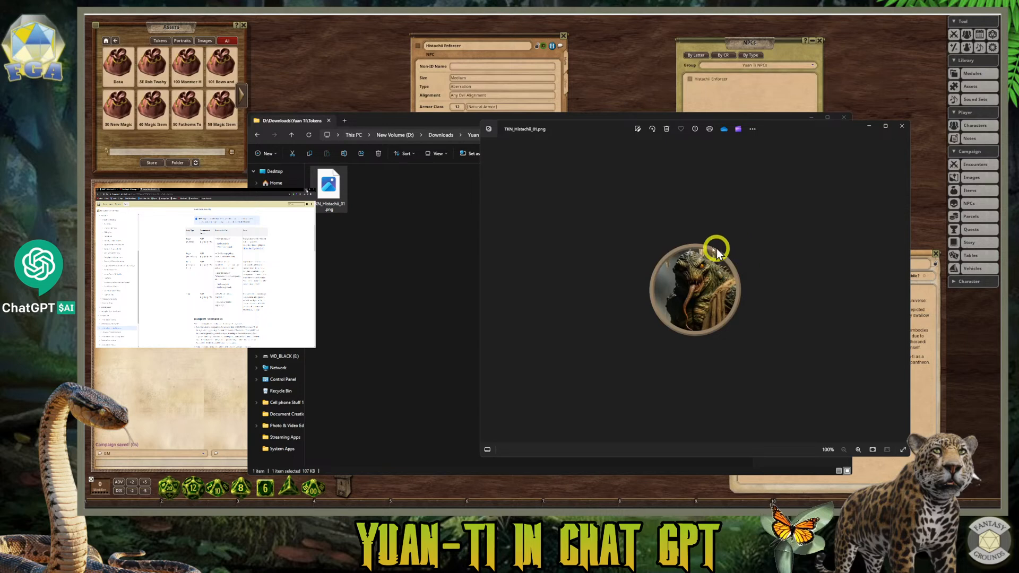
pyautogui.click(902, 126)
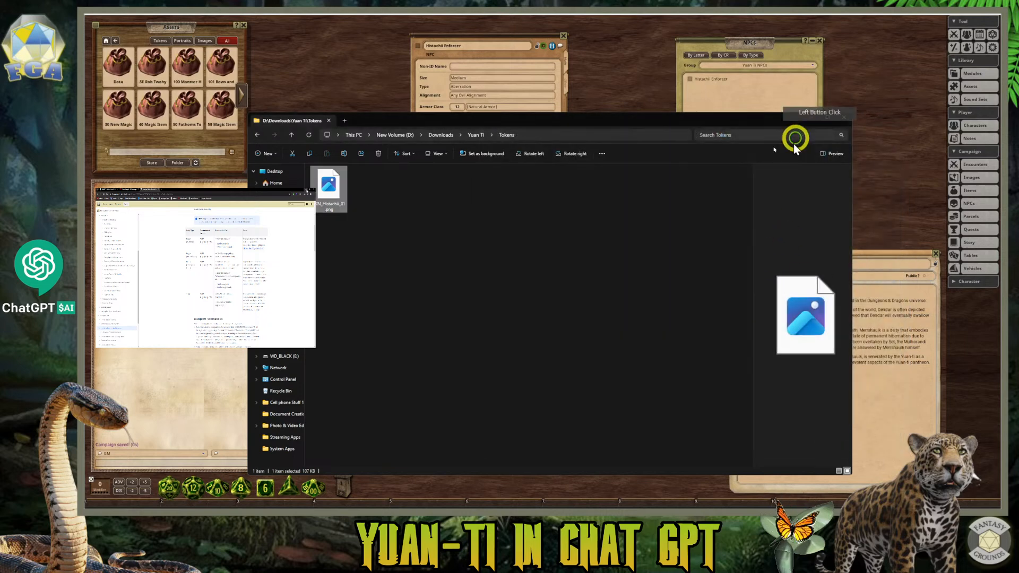
# - Copy the TKN_Histachii_01.png file and close the File Explorer window
pyautogui.rightClick(339, 197)
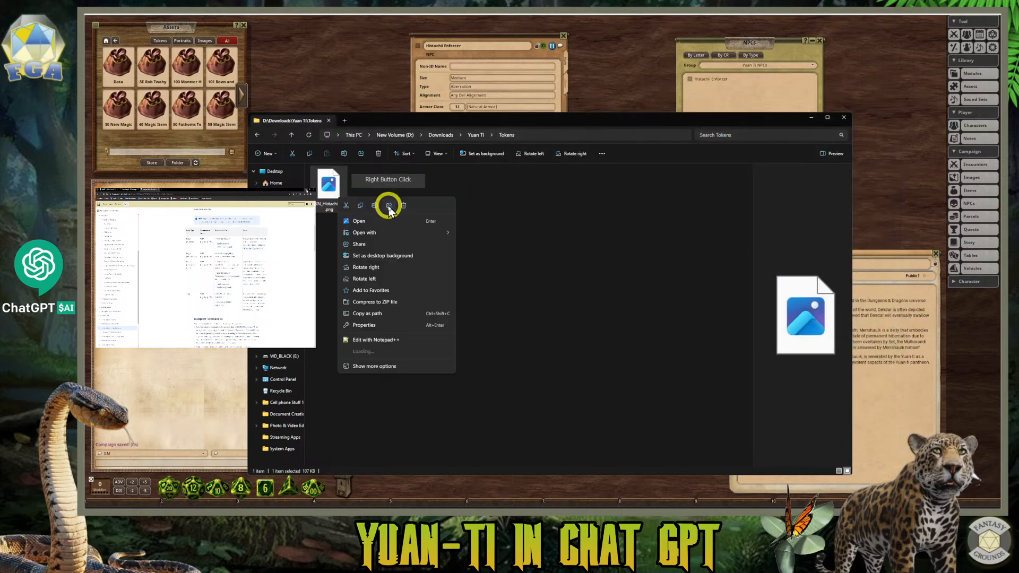
pyautogui.click(360, 206)
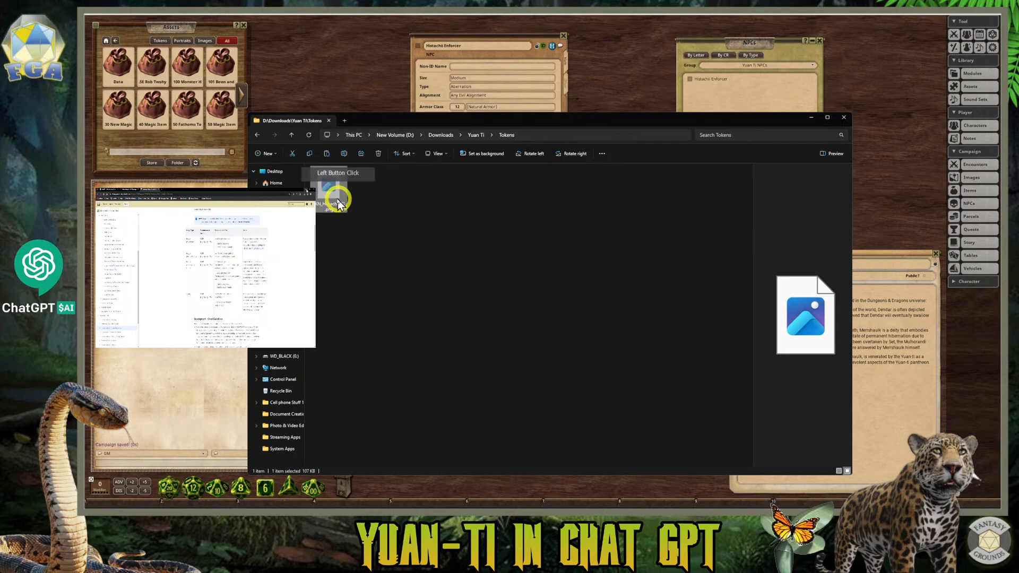
pyautogui.rightClick(334, 200)
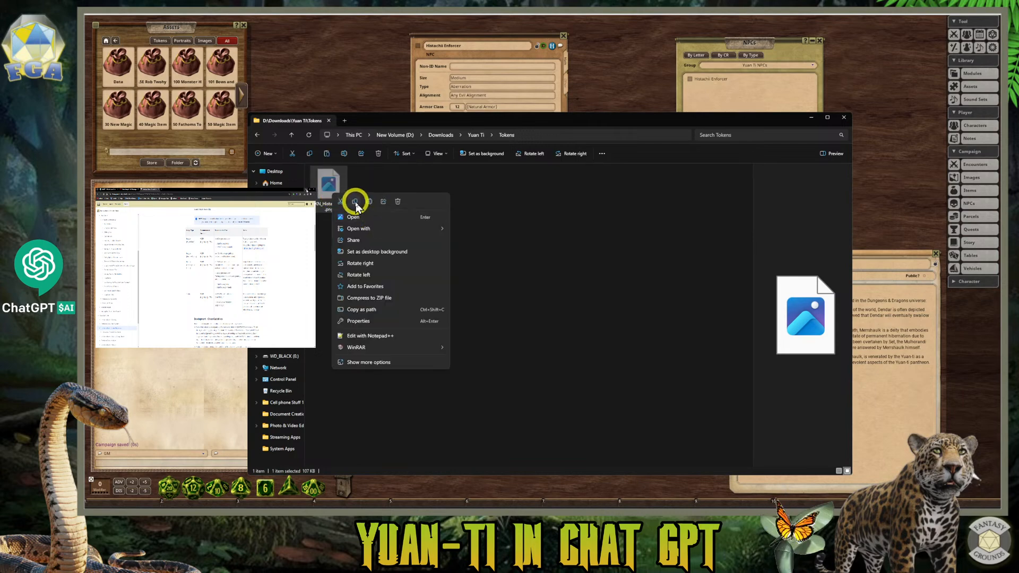
pyautogui.click(840, 109)
pyautogui.click(844, 116)
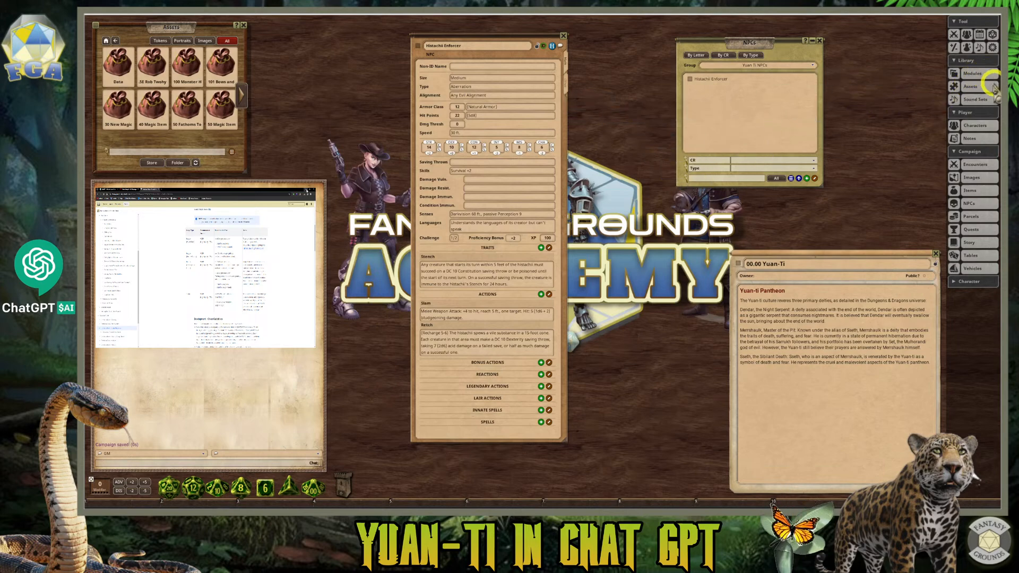
# - Widen the Assets window in Fantasy Grounds to six columns and filter it to tokens only
pyautogui.click(717, 154)
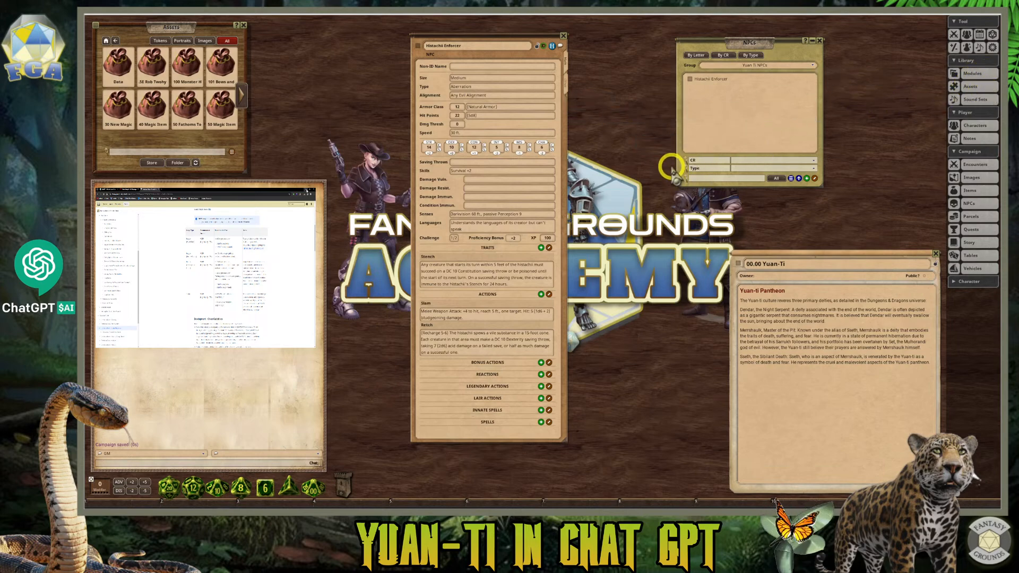
pyautogui.click(983, 86)
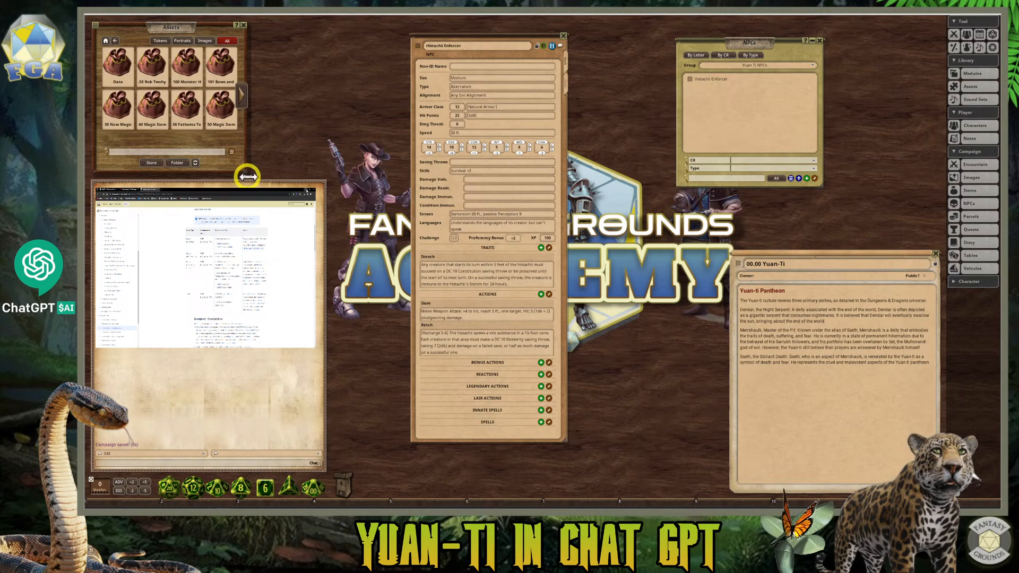
pyautogui.moveTo(247, 171); pyautogui.dragTo(319, 176)
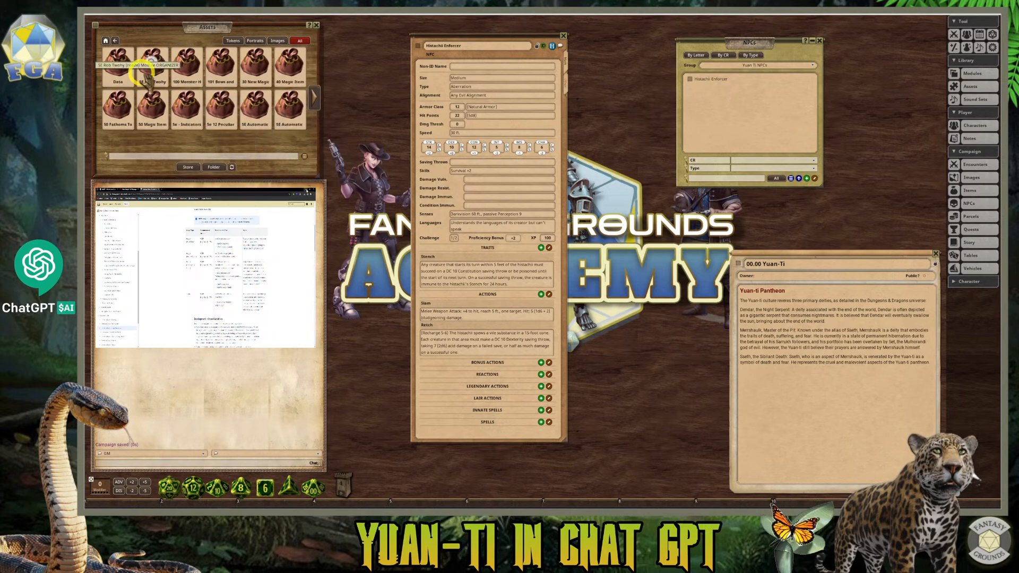
pyautogui.click(234, 41)
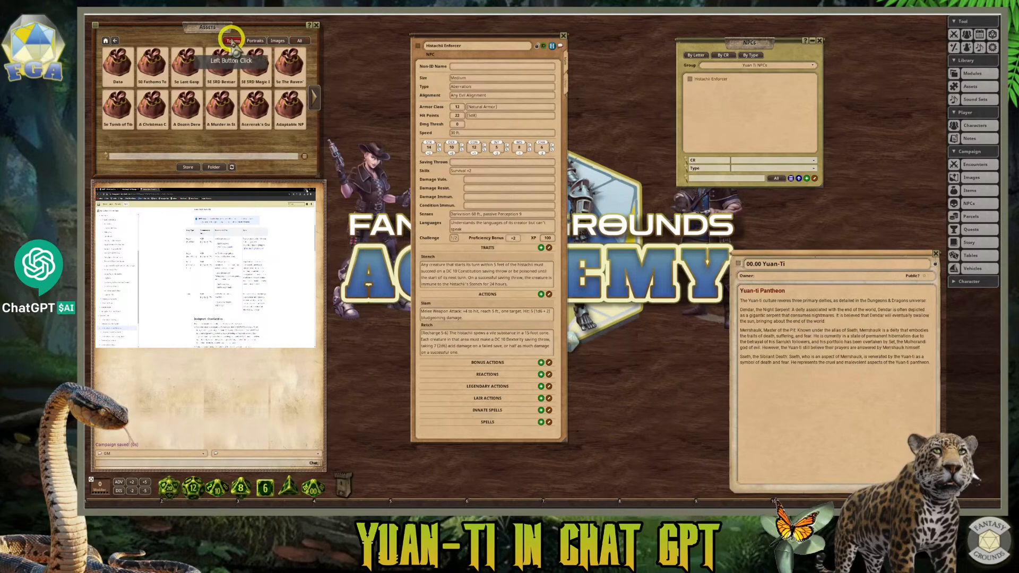
# - Open the Fantasy Grounds data folder from the Assets window and go to the DnD5e_Jungle_Biome campaign folder
pyautogui.click(214, 166)
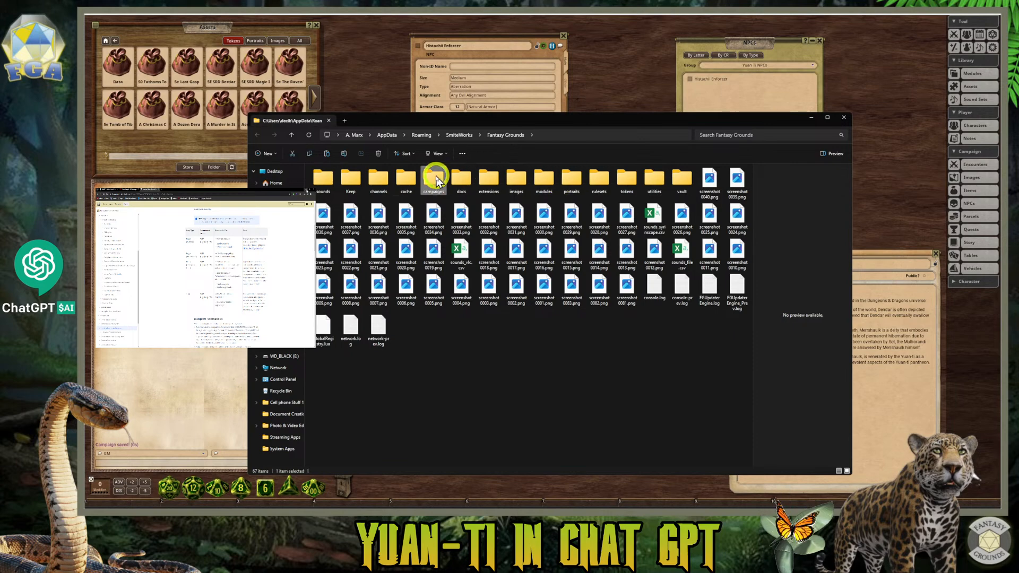
pyautogui.doubleClick(440, 178)
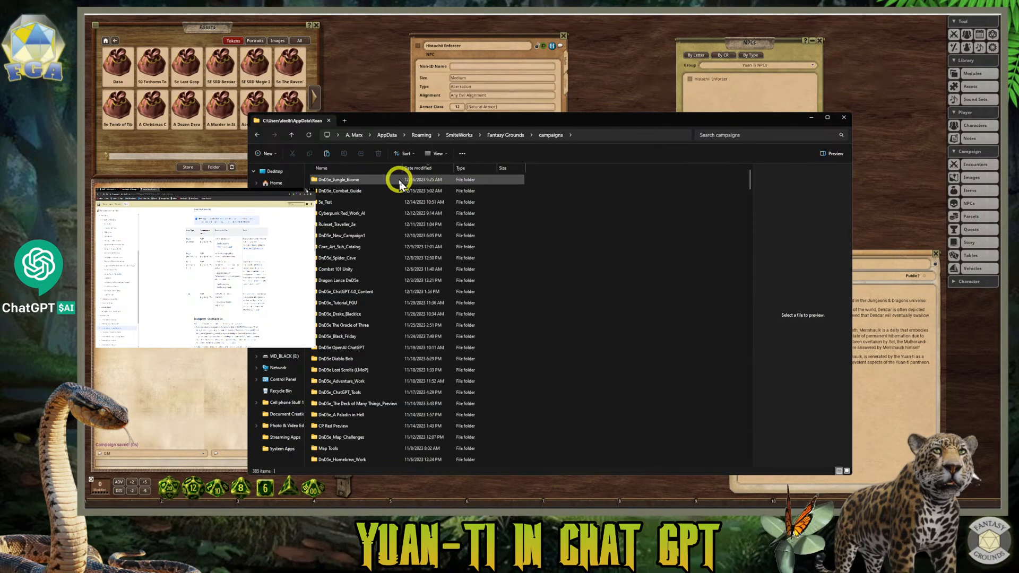
pyautogui.doubleClick(357, 182)
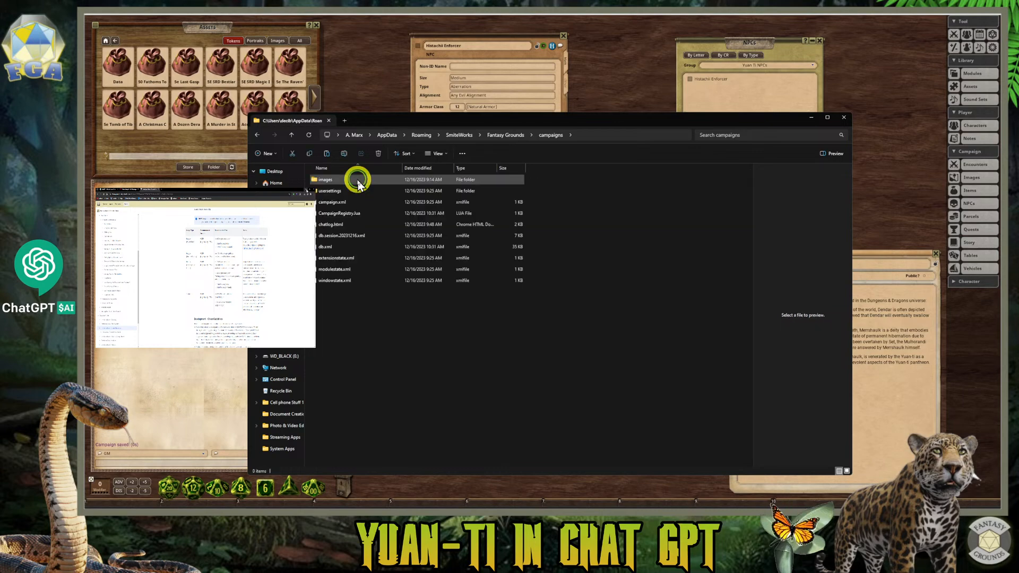
pyautogui.rightClick(367, 309)
pyautogui.click(340, 311)
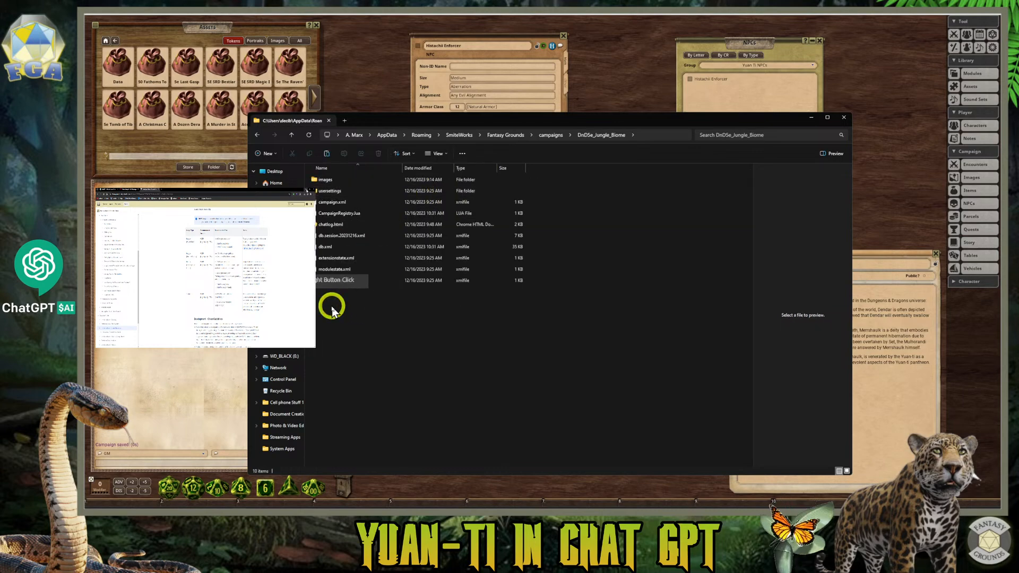
# - Create a folder named tokens inside the DnD5e_Jungle_Biome campaign folder
pyautogui.rightClick(356, 319)
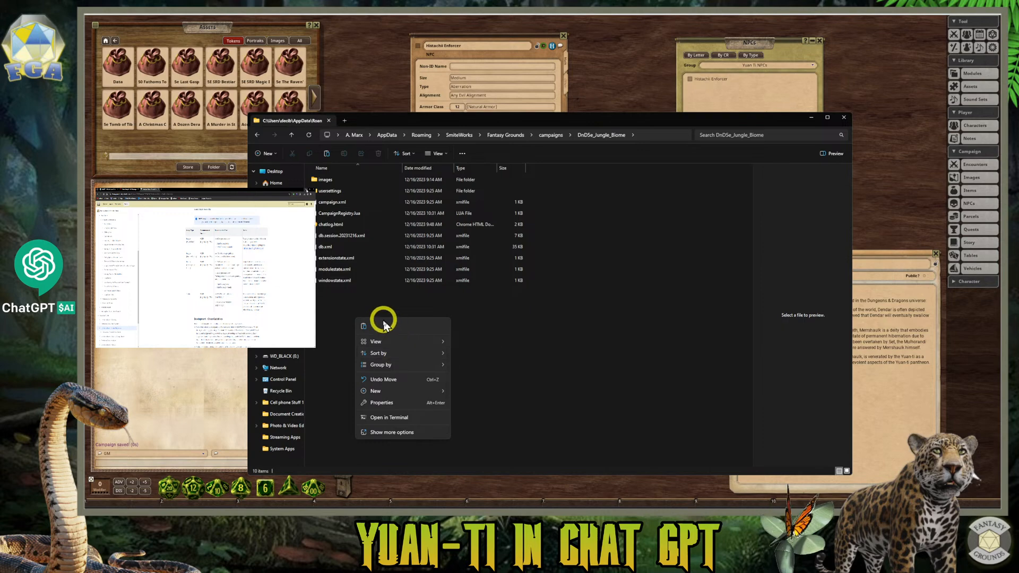
pyautogui.moveTo(381, 355)
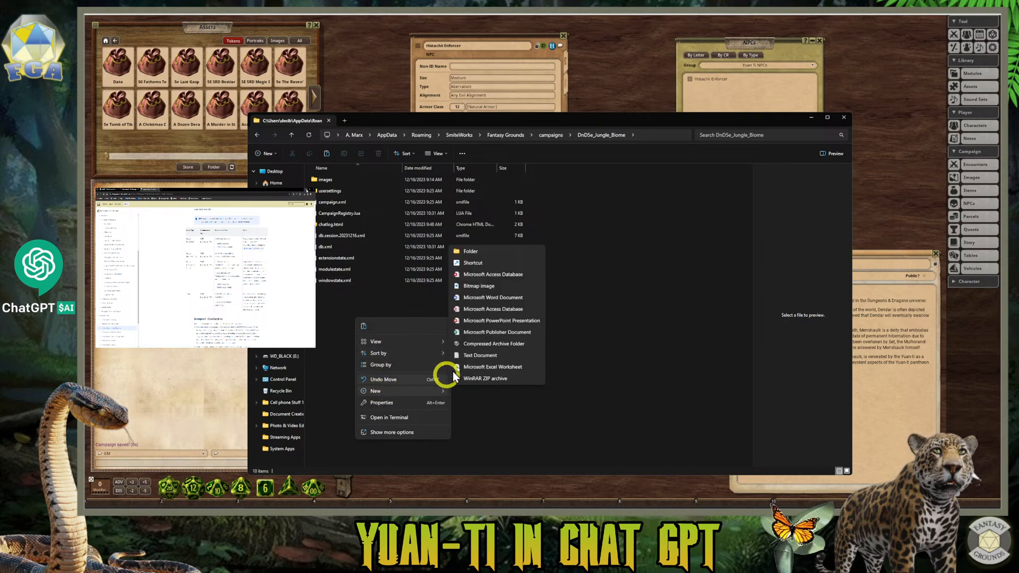
pyautogui.click(486, 255)
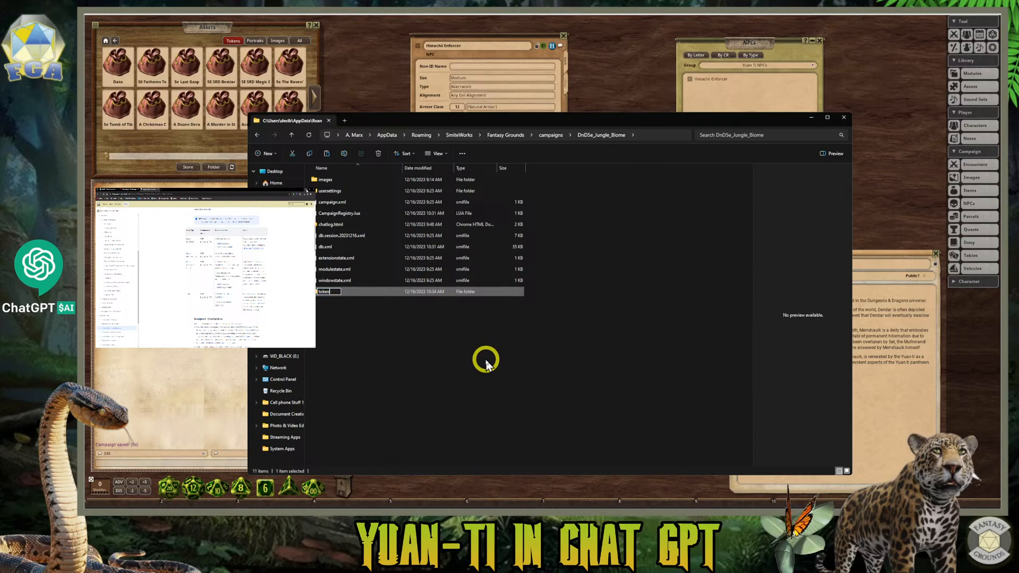
pyautogui.write('tokens')
pyautogui.click(431, 338)
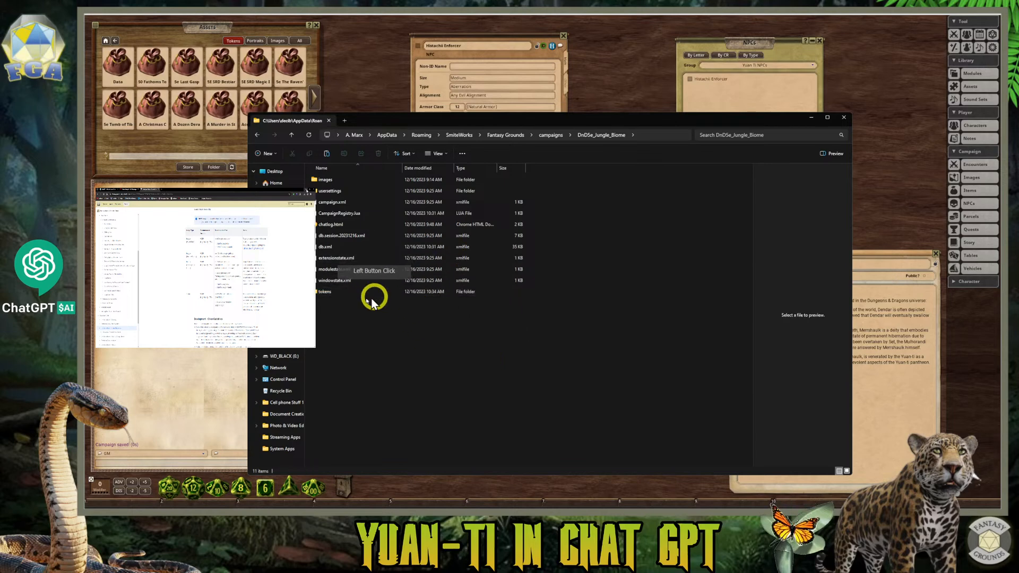
# - Paste the copied TKN_Histachii_01.png into the campaign's tokens folder
pyautogui.doubleClick(325, 293)
pyautogui.rightClick(360, 239)
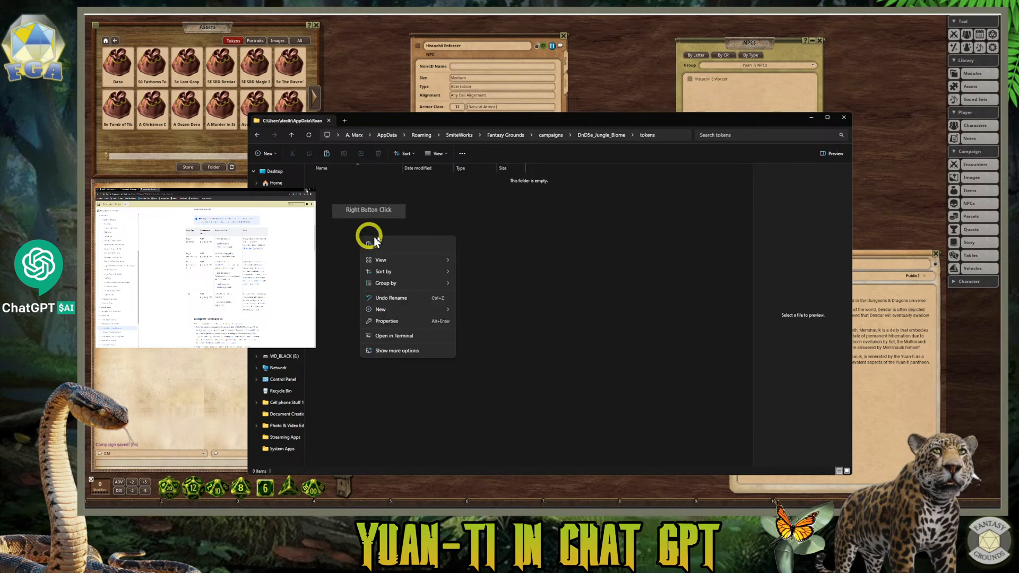
pyautogui.click(370, 245)
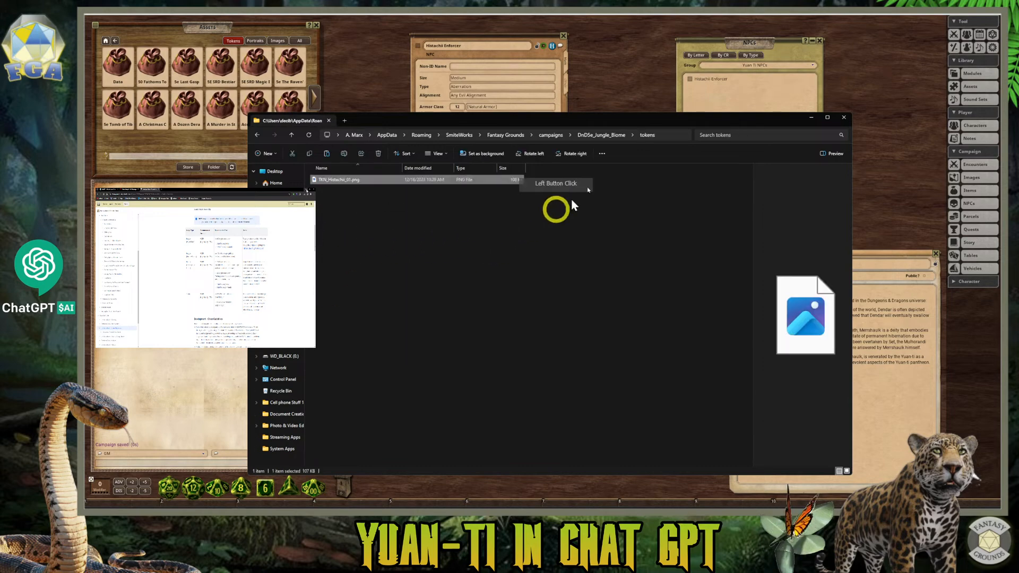
# - Close File Explorer, refresh the Fantasy Grounds assets and open the Campaign token folder
pyautogui.click(844, 117)
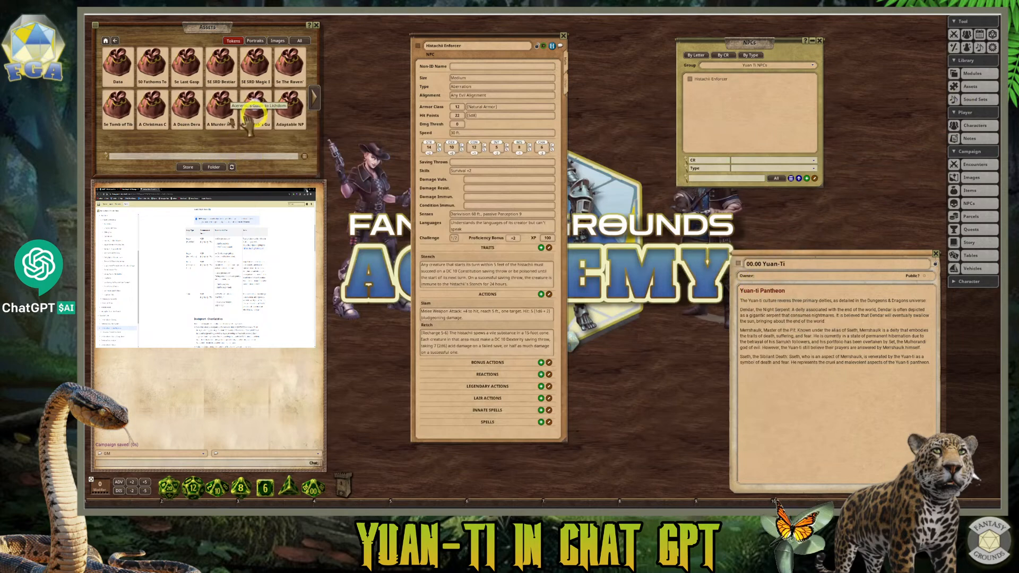
pyautogui.click(232, 168)
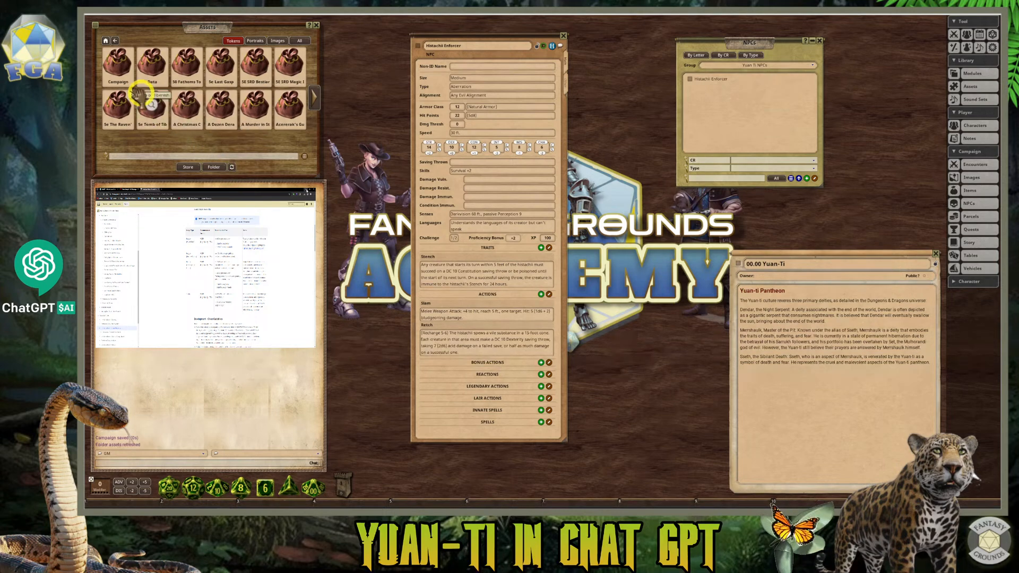
pyautogui.click(113, 62)
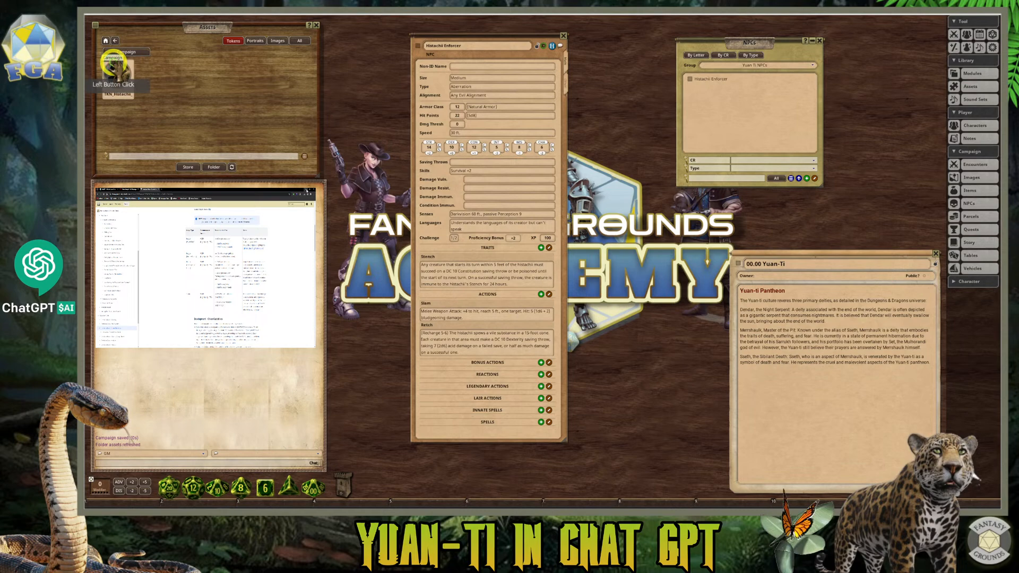
# - Preview the TKN_Histachii_01 token and assign it to the Histachii Enforcer NPC's token slot
pyautogui.click(118, 74)
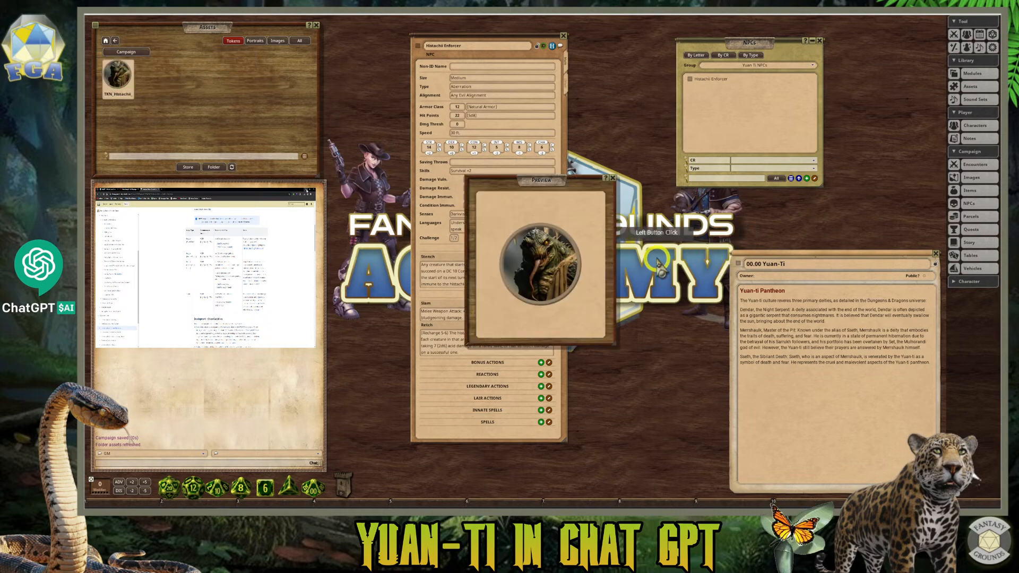
pyautogui.click(613, 178)
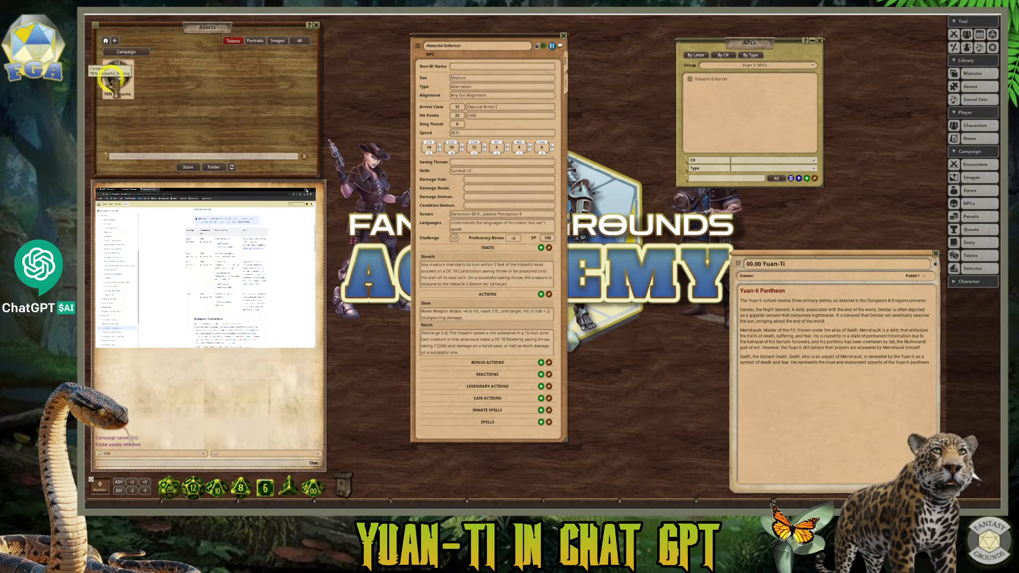
pyautogui.click(551, 45)
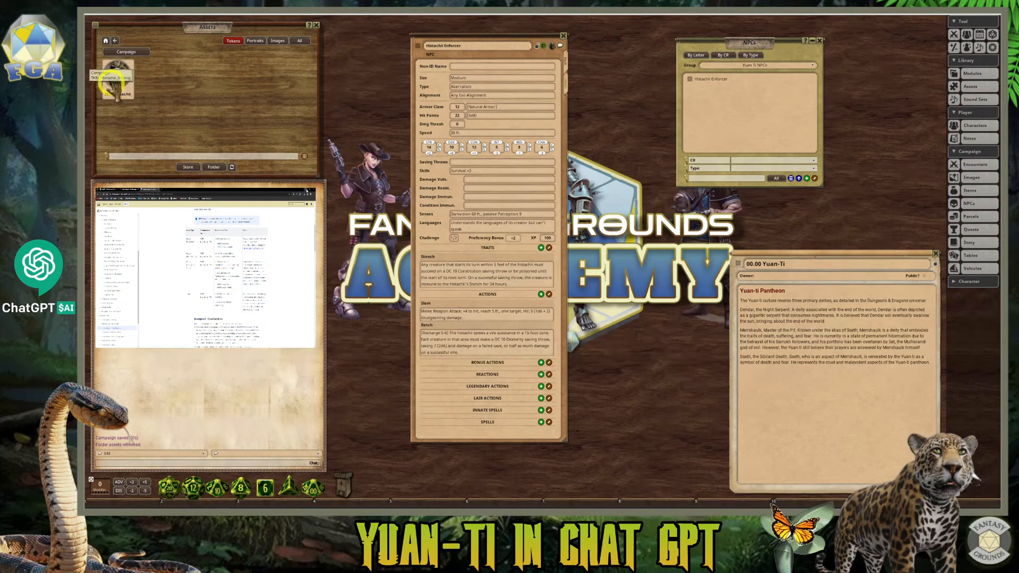
pyautogui.moveTo(119, 73); pyautogui.dragTo(550, 46)
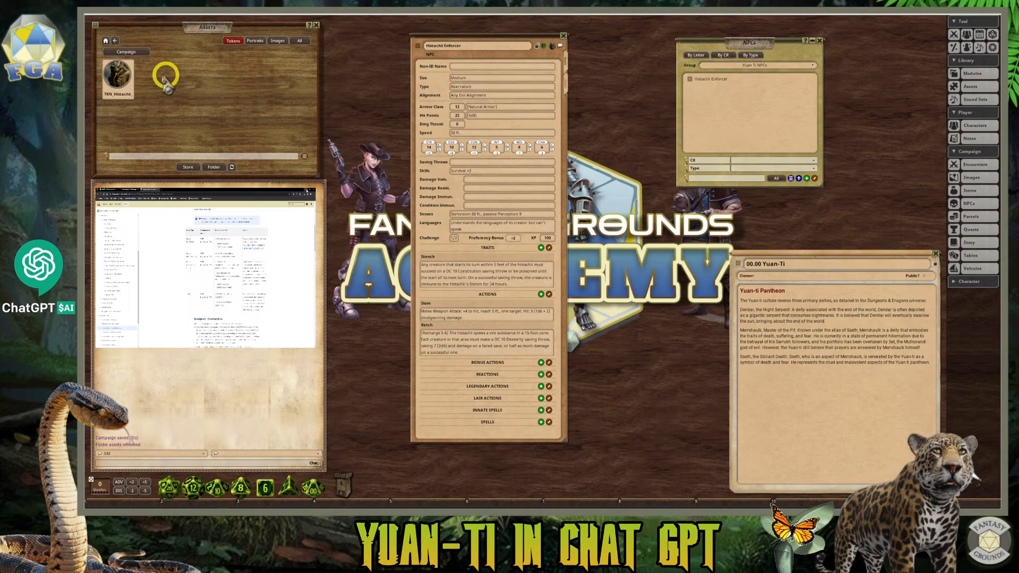
pyautogui.moveTo(127, 75); pyautogui.dragTo(421, 81)
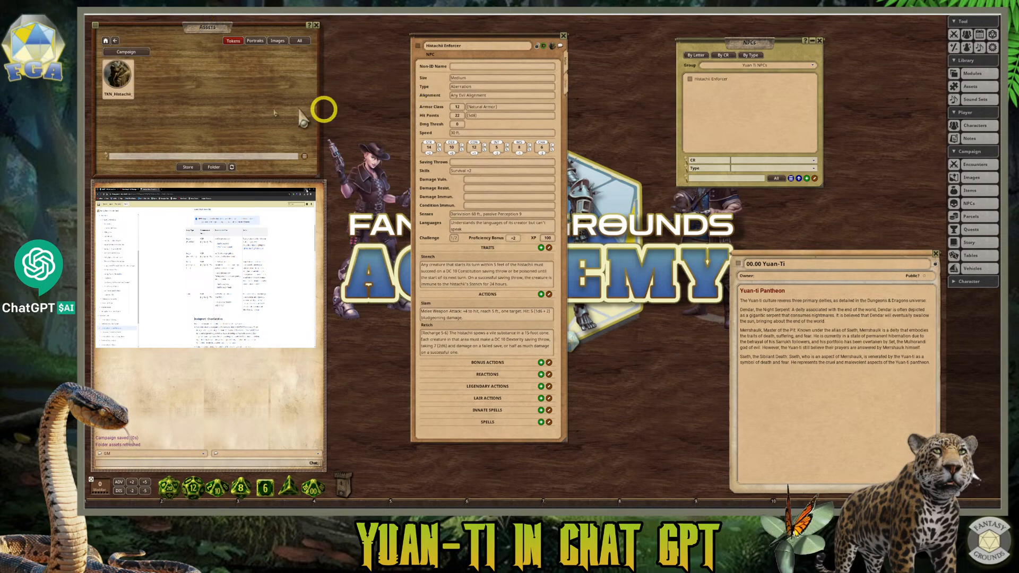
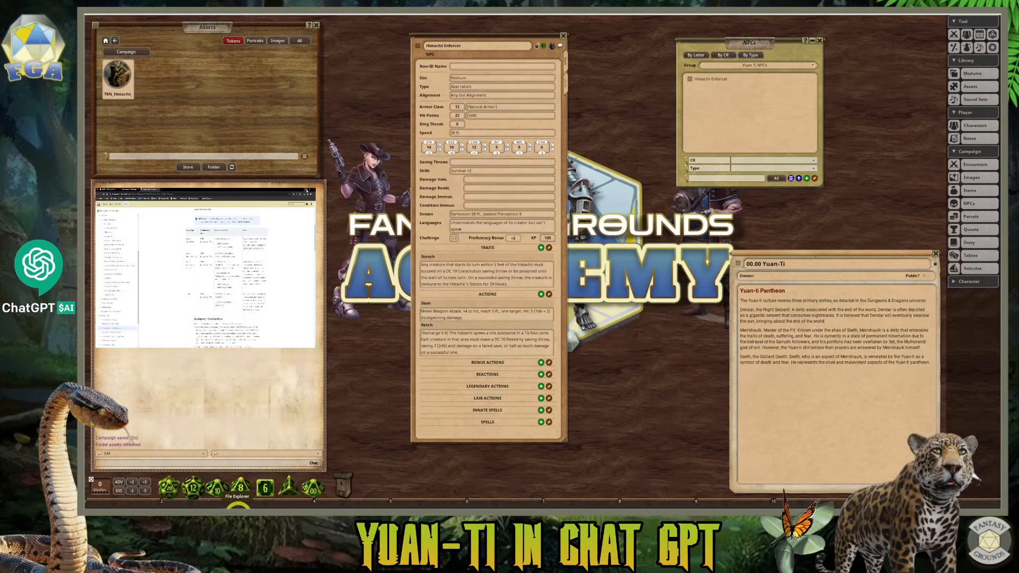
# - Switch to File Explorer, go to the Tokens folder inside Downloads\Yuan Ti and select TKN_Histachii_01.png
pyautogui.click(238, 514)
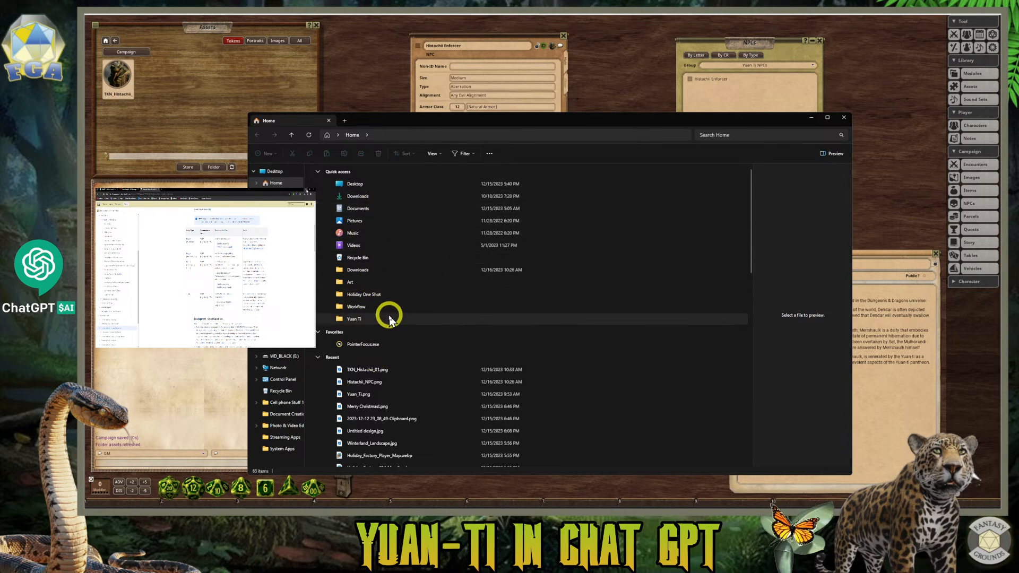
pyautogui.click(363, 271)
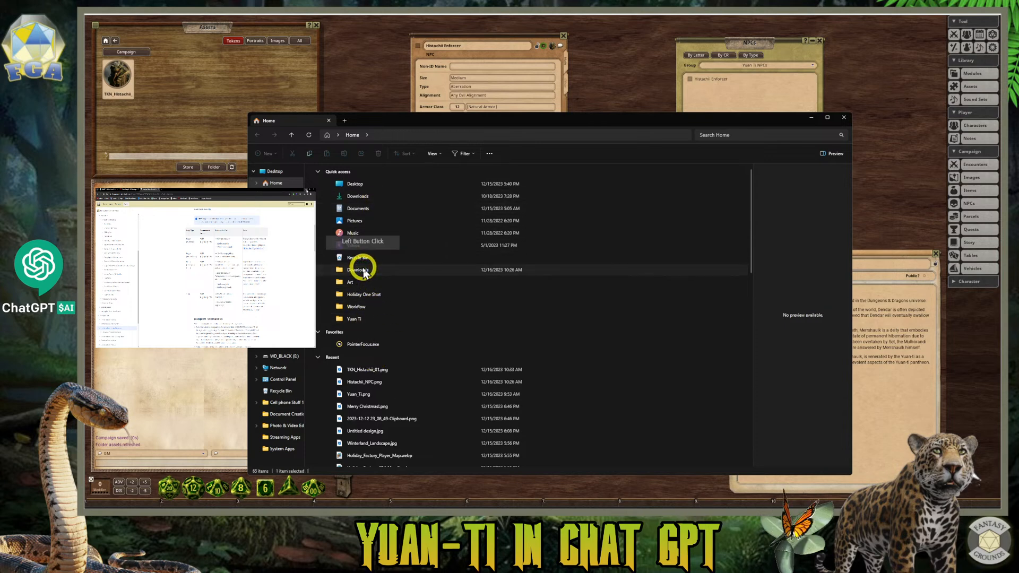
pyautogui.doubleClick(332, 270)
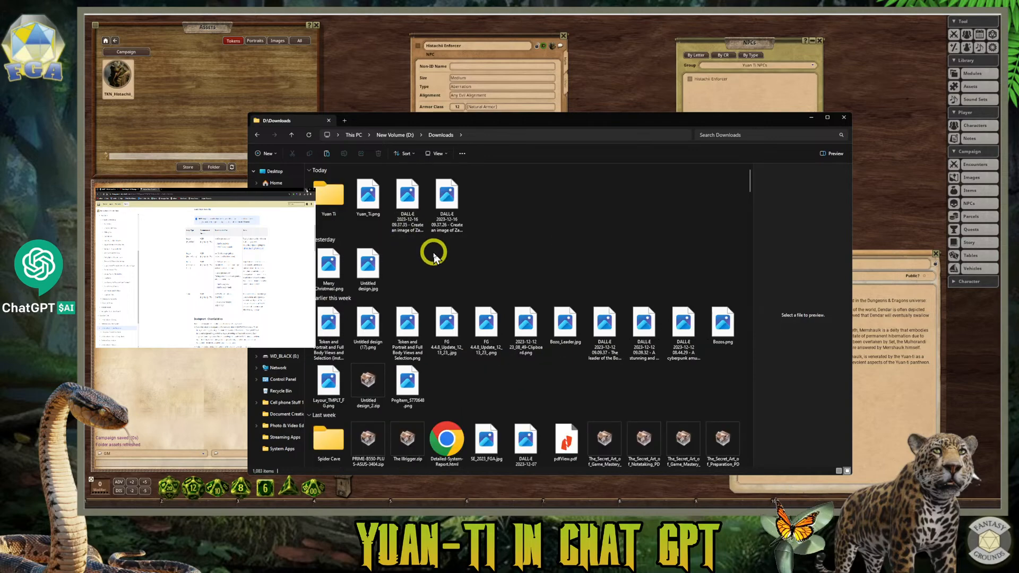
pyautogui.doubleClick(329, 194)
pyautogui.doubleClick(450, 207)
pyautogui.doubleClick(329, 213)
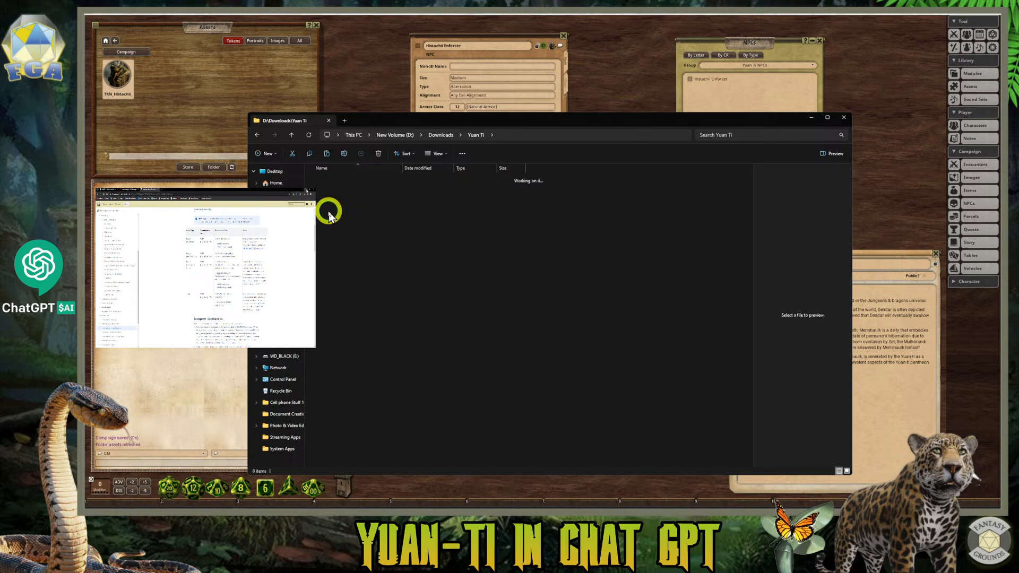
pyautogui.click(339, 182)
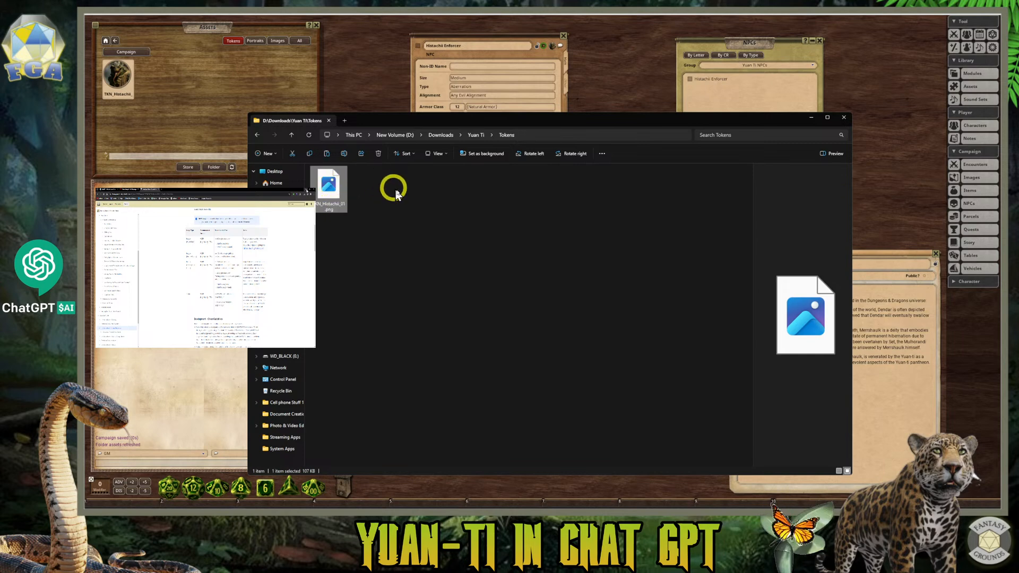
# - Open TKN_Histachii_01.png in GIMP
pyautogui.rightClick(335, 198)
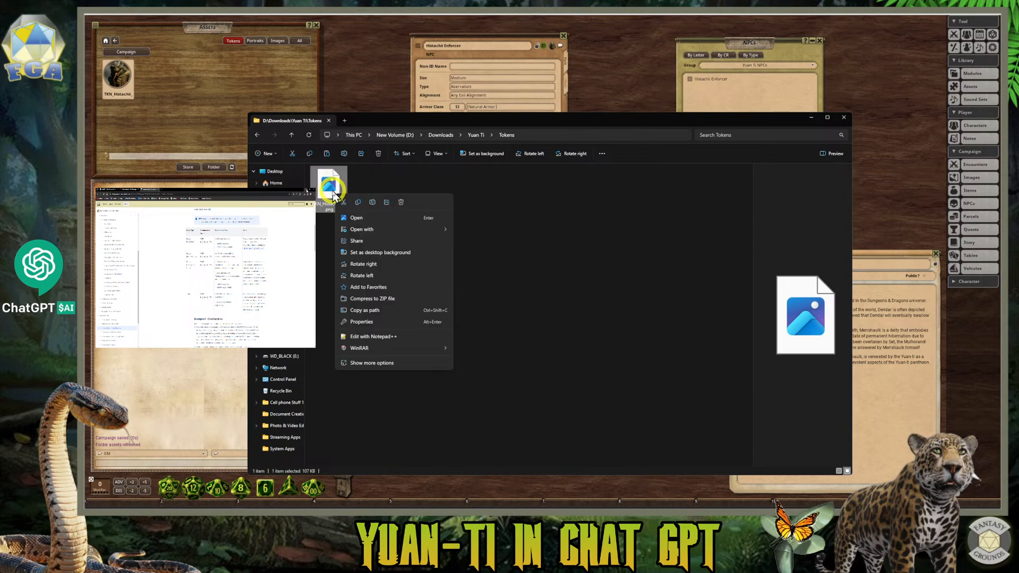
pyautogui.moveTo(371, 230)
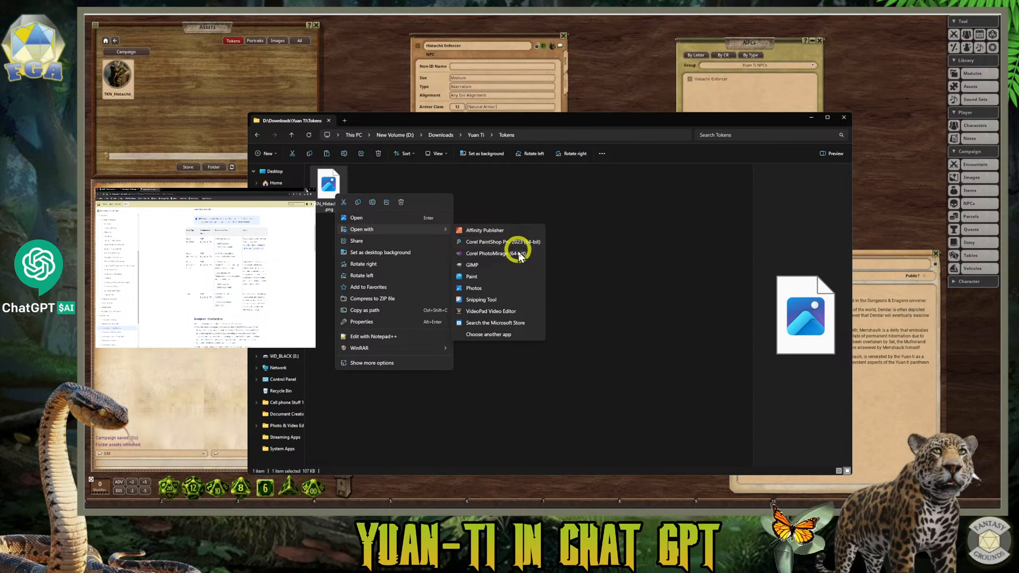
pyautogui.click(508, 267)
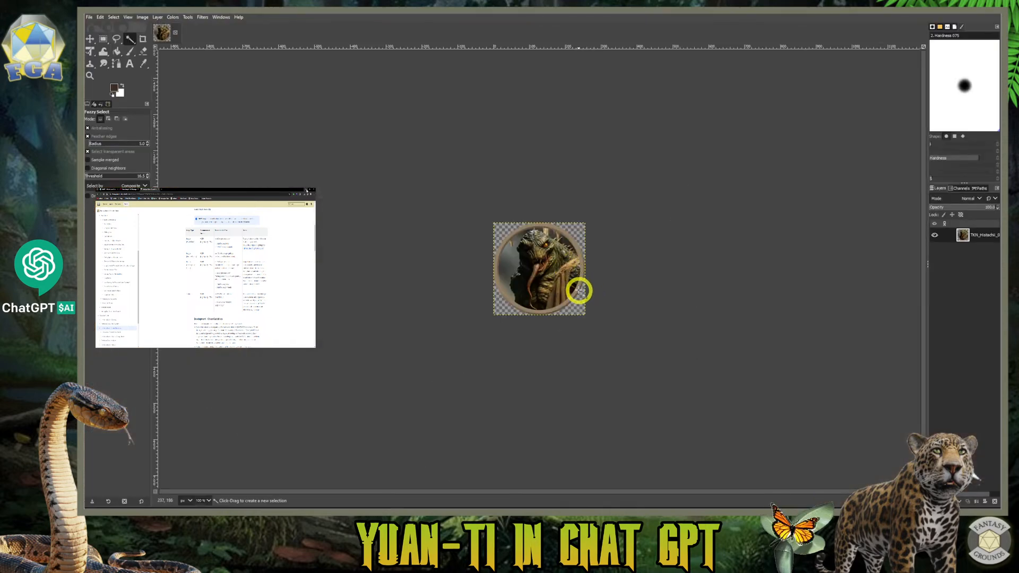
# - Export the token image as TKN_Histachii_01.webp into the Tokens folder at image quality 75 and close it, discarding changes
pyautogui.click(599, 267)
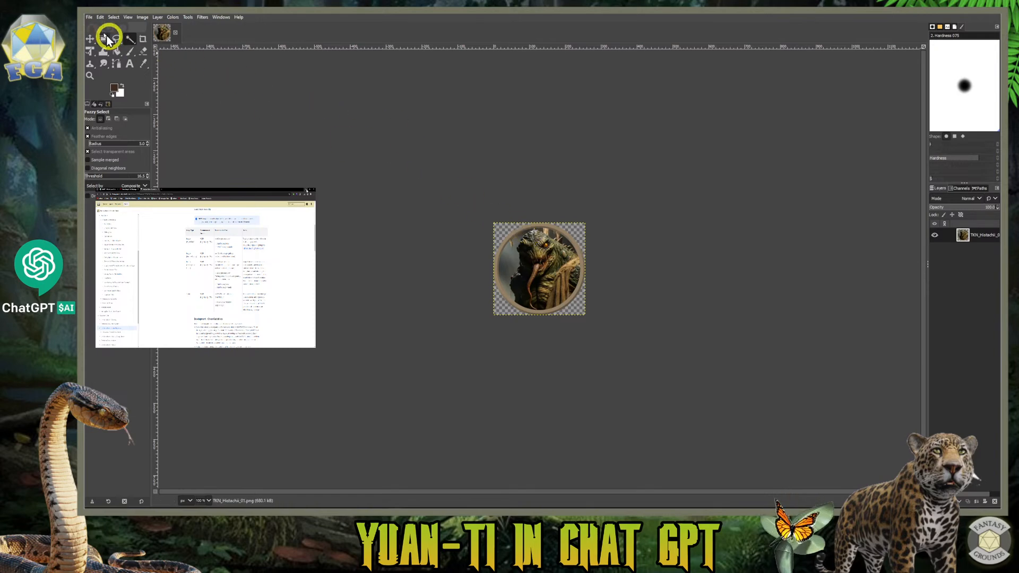
pyautogui.click(89, 17)
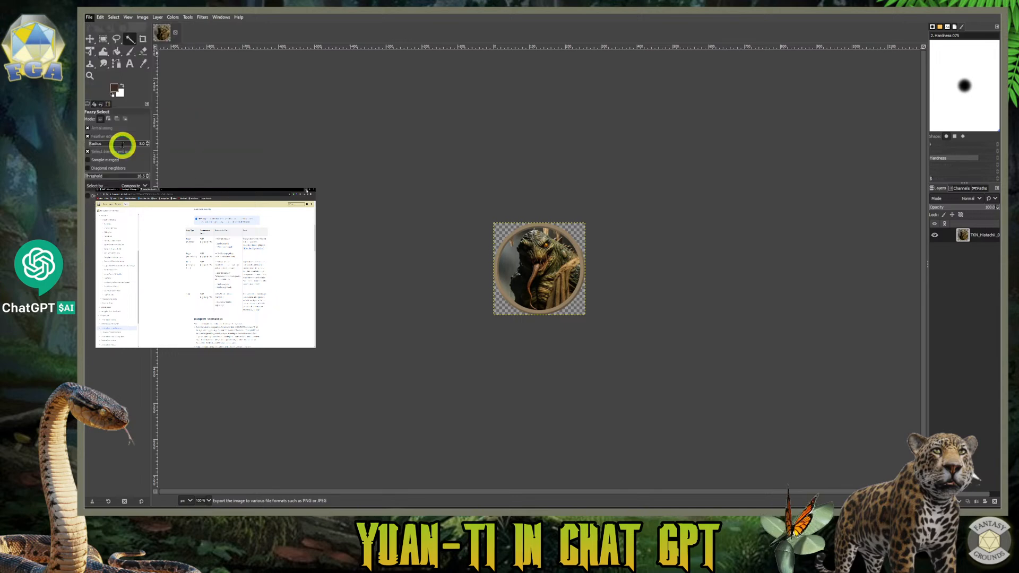
pyautogui.click(121, 147)
pyautogui.click(276, 116)
pyautogui.click(278, 116)
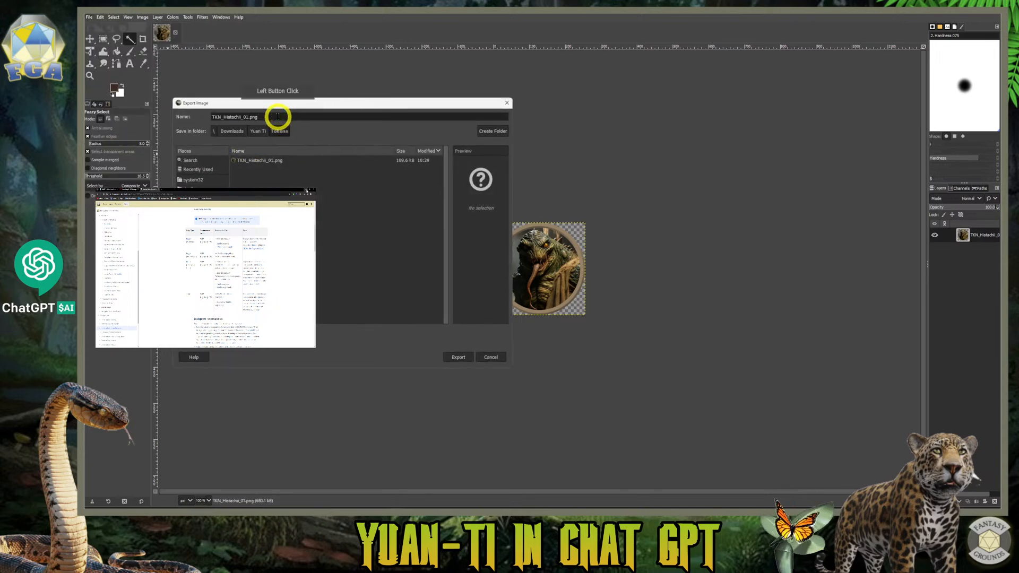
pyautogui.press('BackSpace')
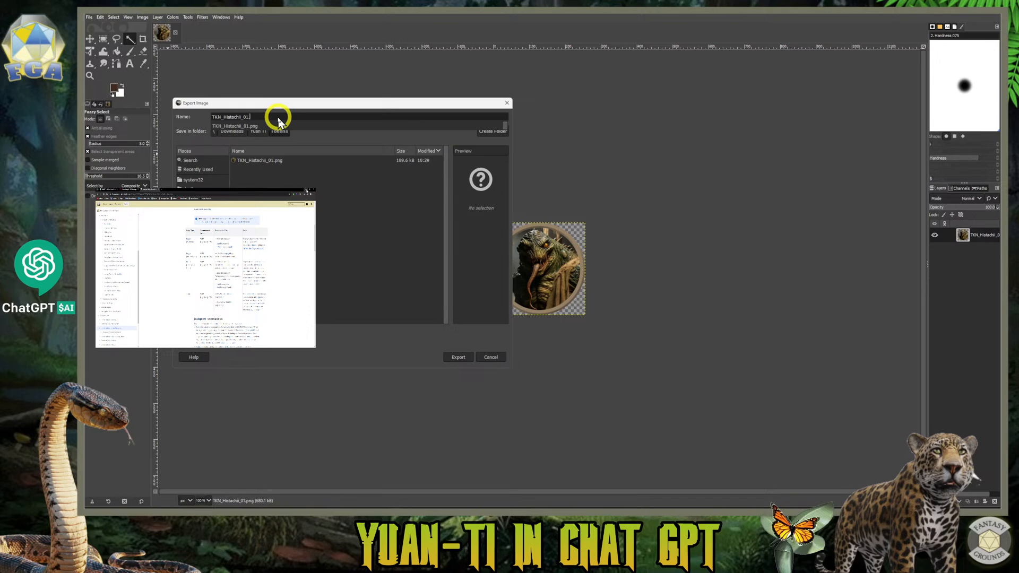
pyautogui.write('webp')
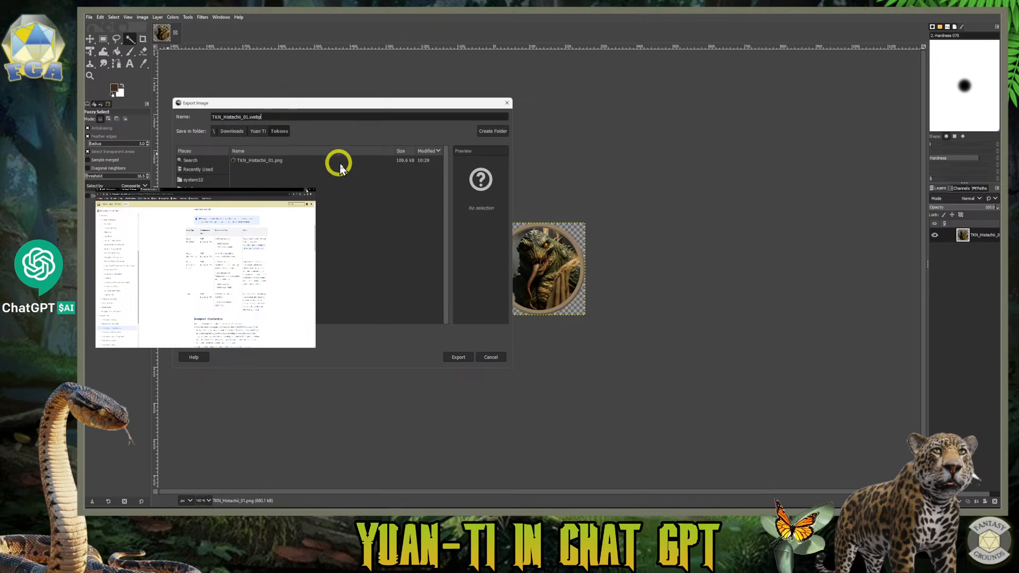
pyautogui.click(465, 361)
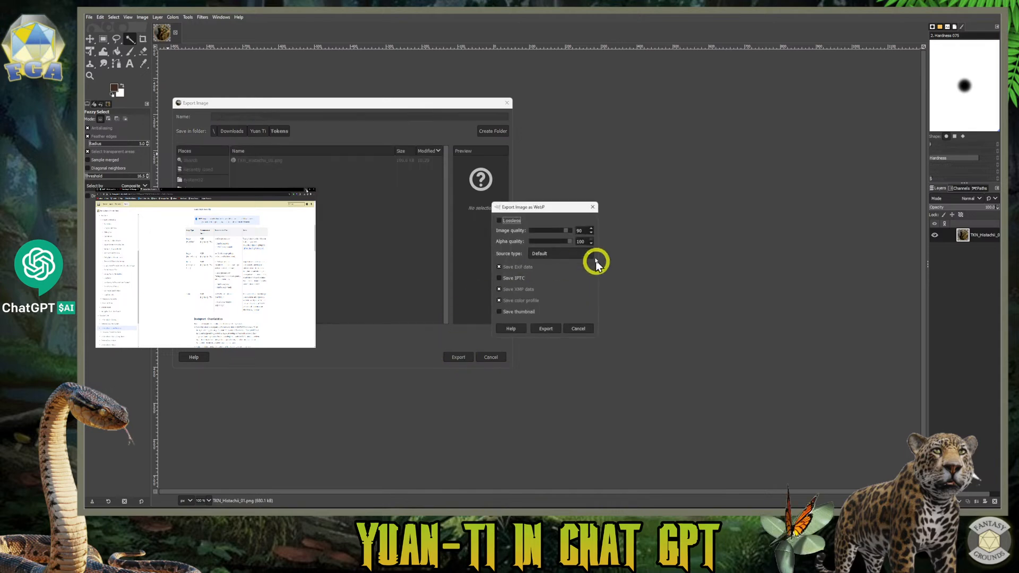
pyautogui.moveTo(553, 233)
pyautogui.mouseDown()
pyautogui.moveTo(527, 231)
pyautogui.moveTo(570, 235)
pyautogui.moveTo(562, 234)
pyautogui.mouseUp()
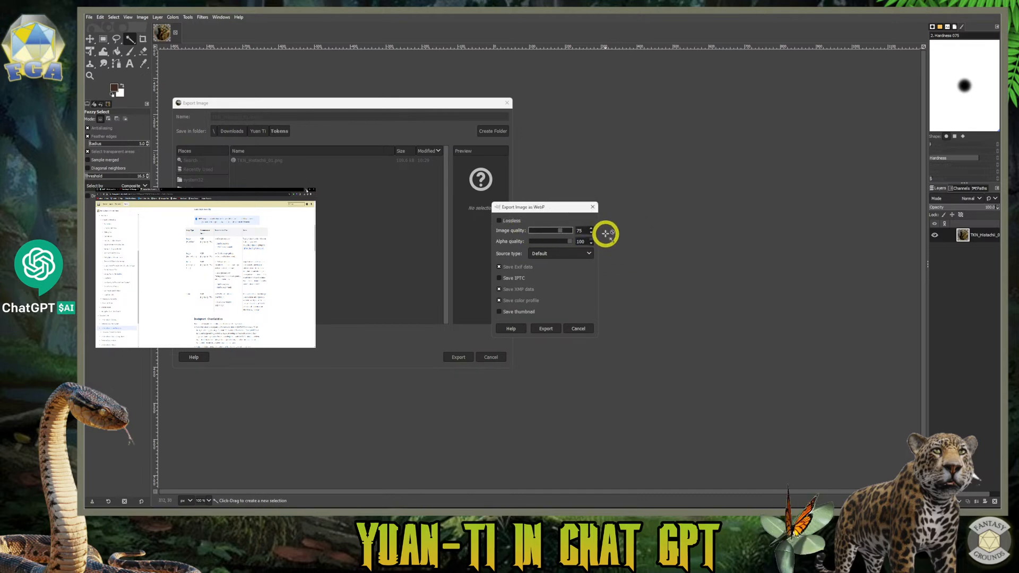
pyautogui.click(546, 328)
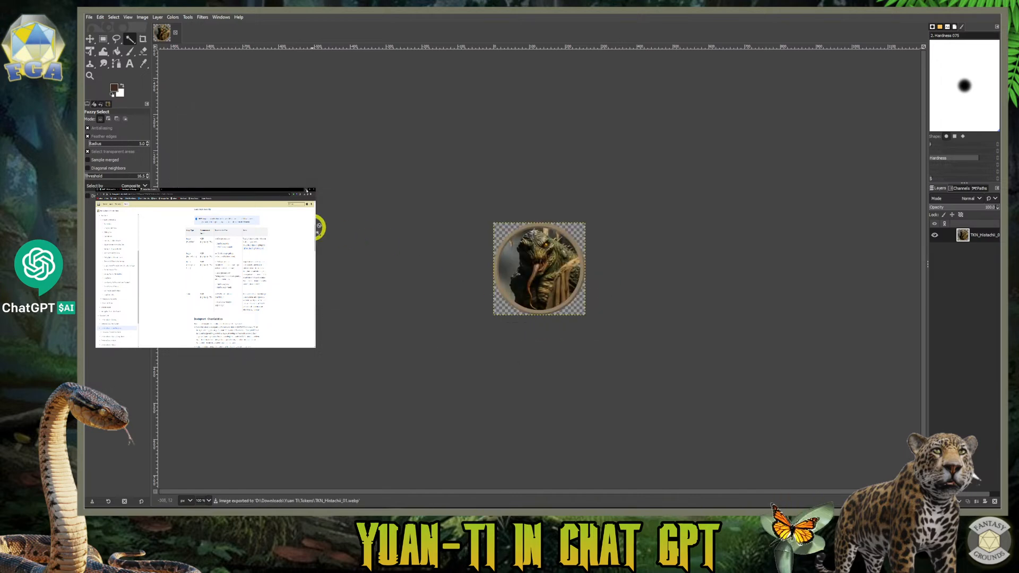
pyautogui.click(175, 35)
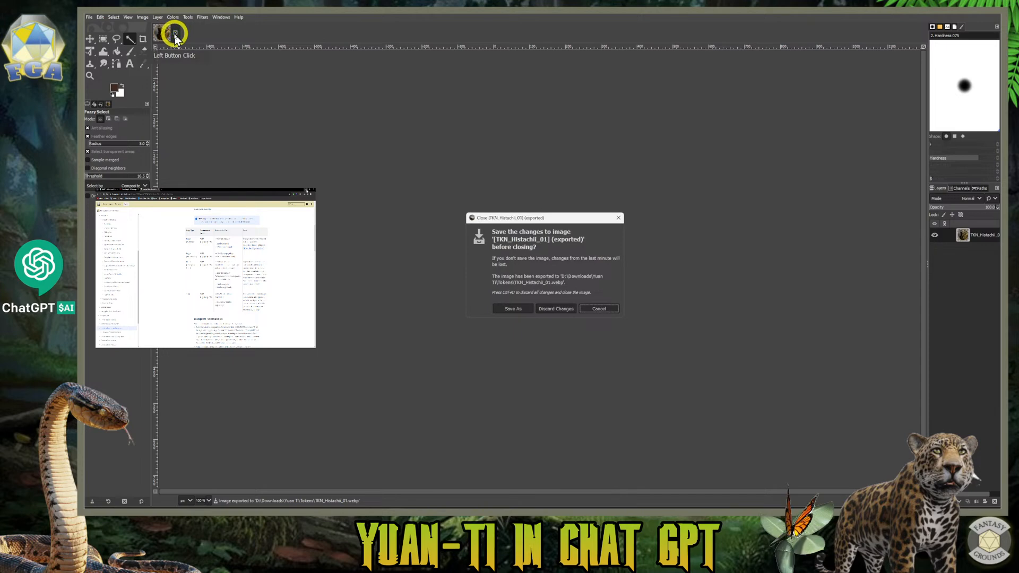
pyautogui.click(550, 309)
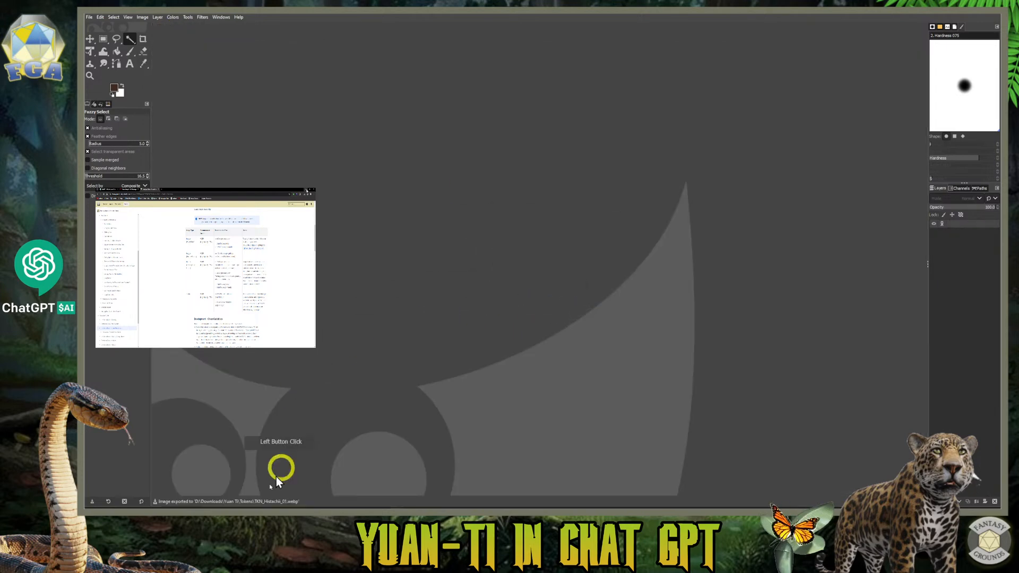
# - Return to File Explorer, go to the NPC Art folder inside Yuan Ti and open Histachii_NPC.png in GIMP
pyautogui.click(240, 502)
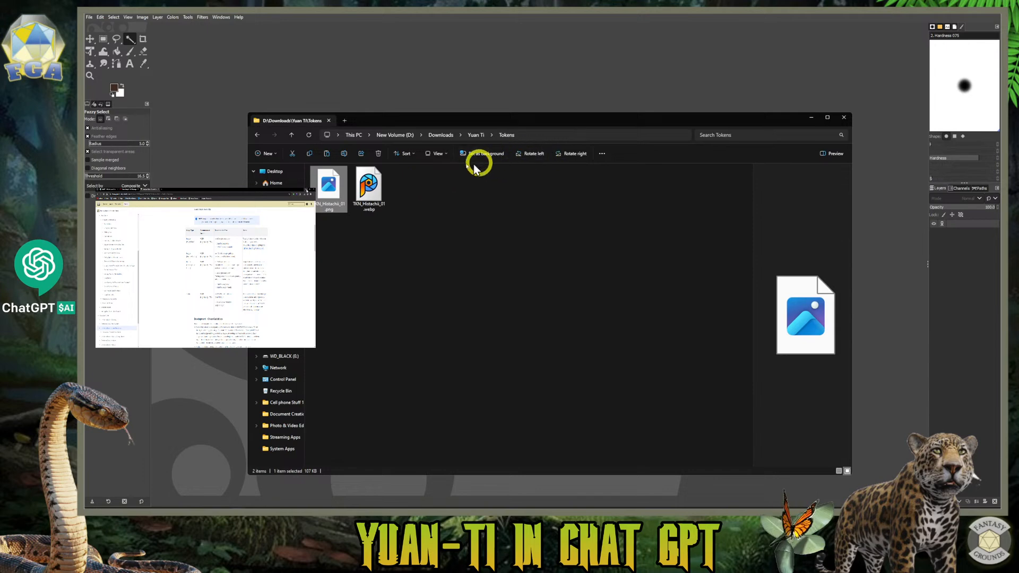
pyautogui.click(478, 135)
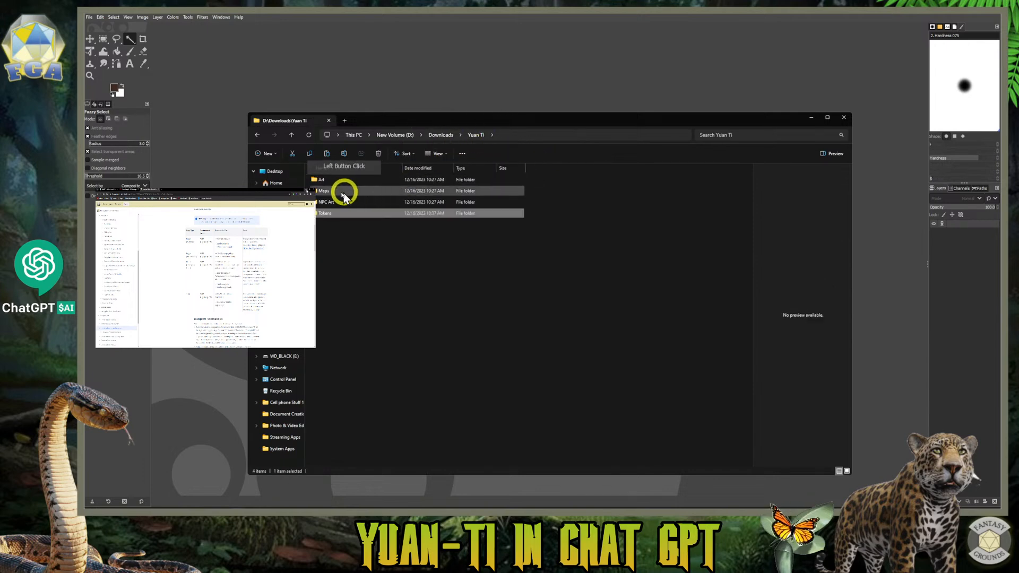
pyautogui.click(462, 135)
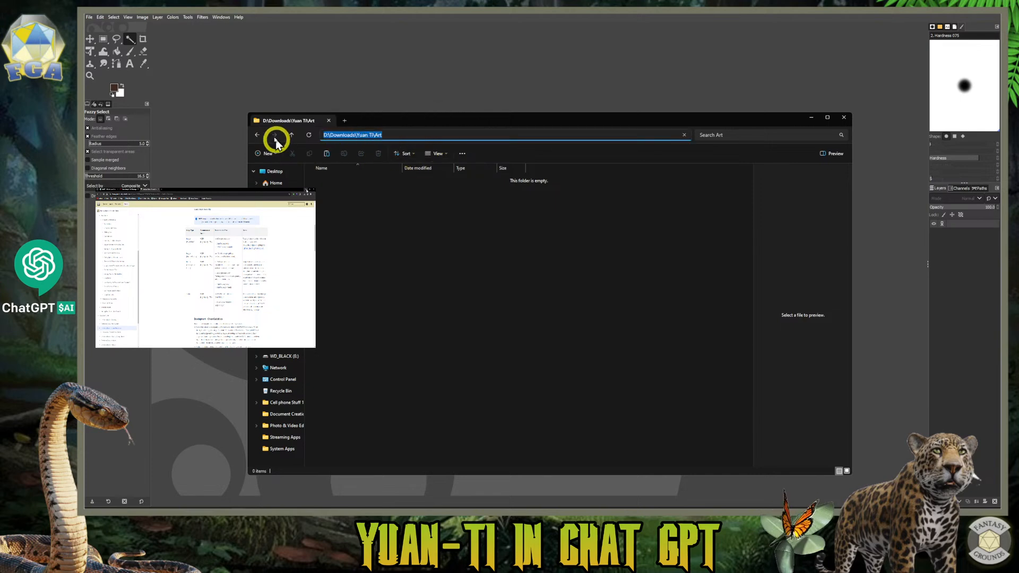
pyautogui.click(257, 135)
pyautogui.doubleClick(328, 201)
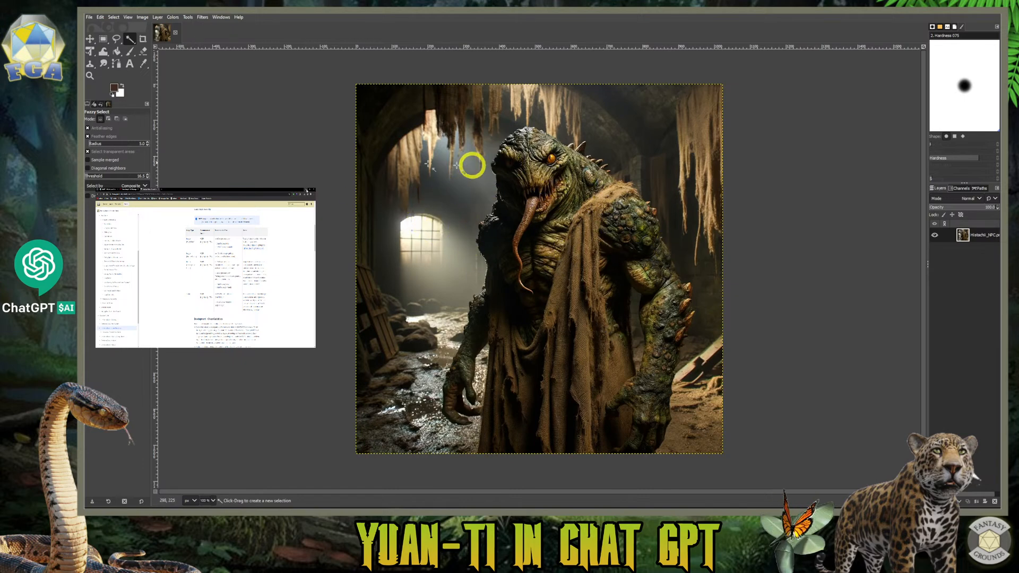
pyautogui.click(89, 17)
pyautogui.click(116, 105)
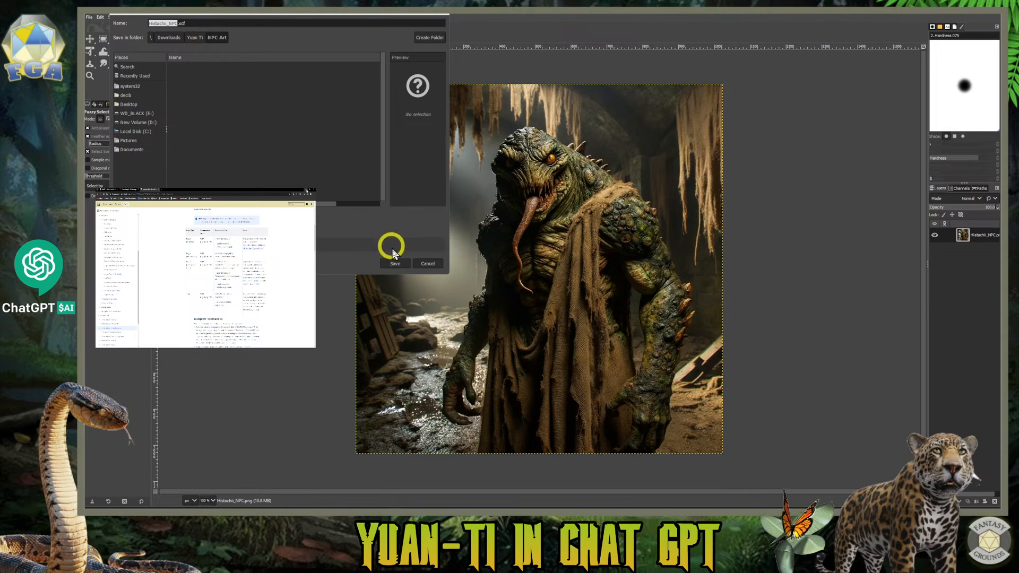
pyautogui.click(429, 264)
# - Export the NPC artwork as Histachii_NPC.webp into the NPC Art folder at image quality 75
pyautogui.click(88, 17)
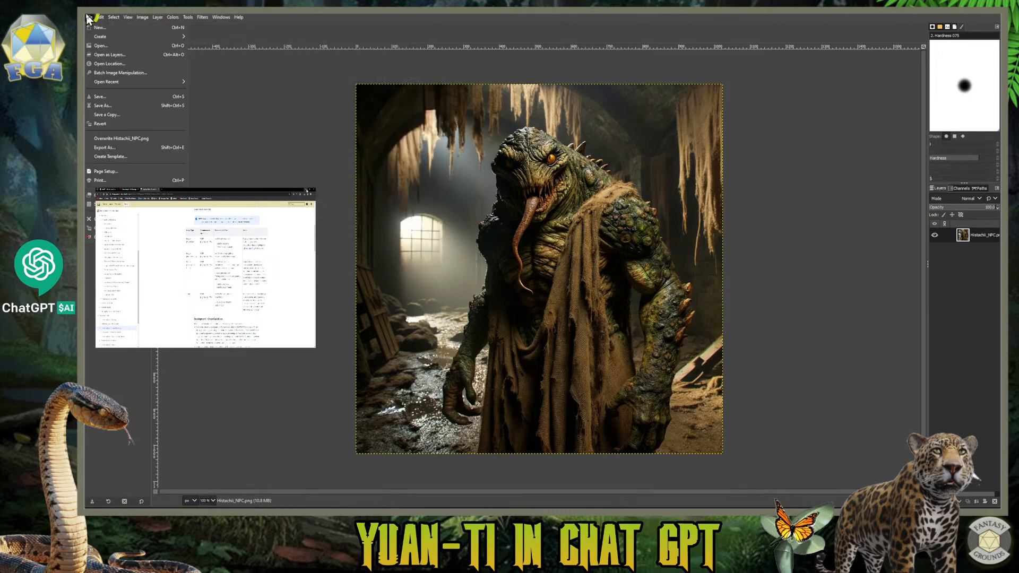
pyautogui.click(124, 149)
pyautogui.click(269, 116)
pyautogui.press('BackSpace')
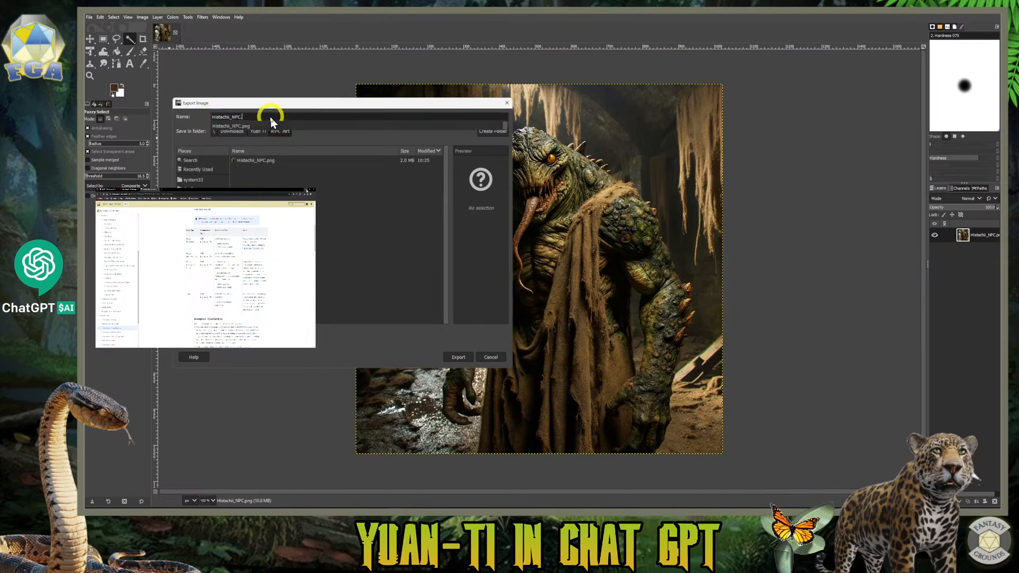
pyautogui.write('webp')
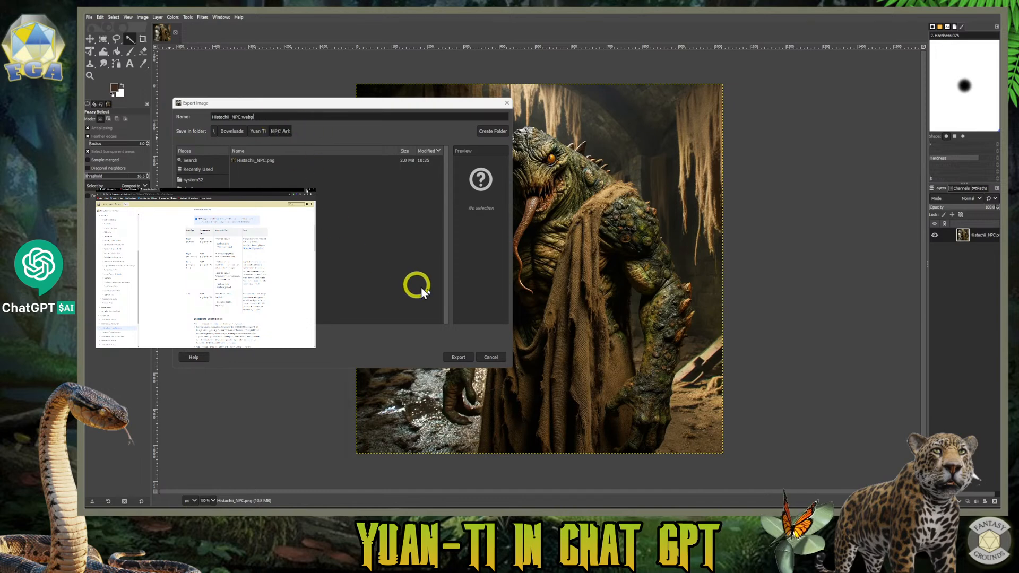
pyautogui.click(466, 363)
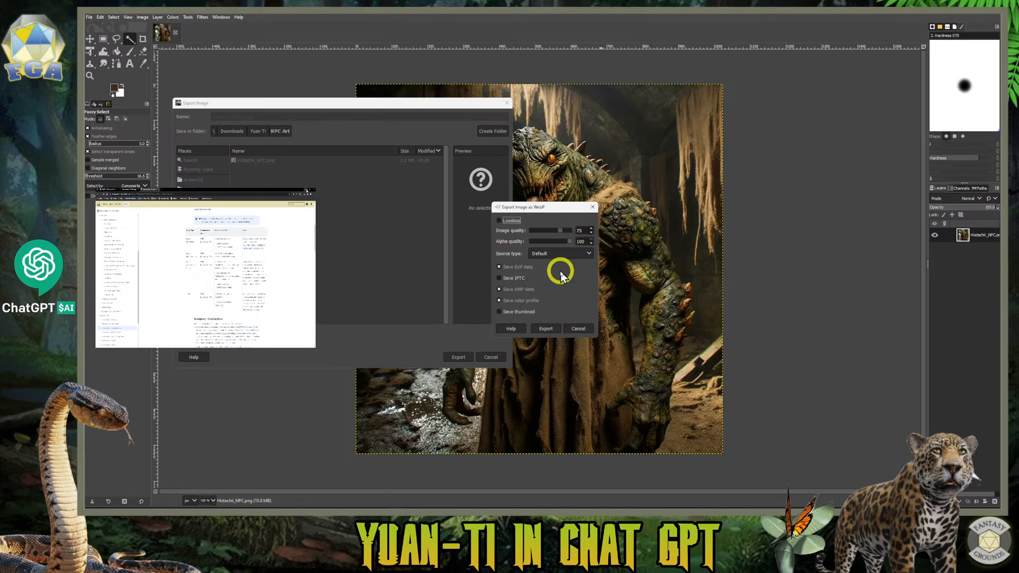
pyautogui.click(546, 330)
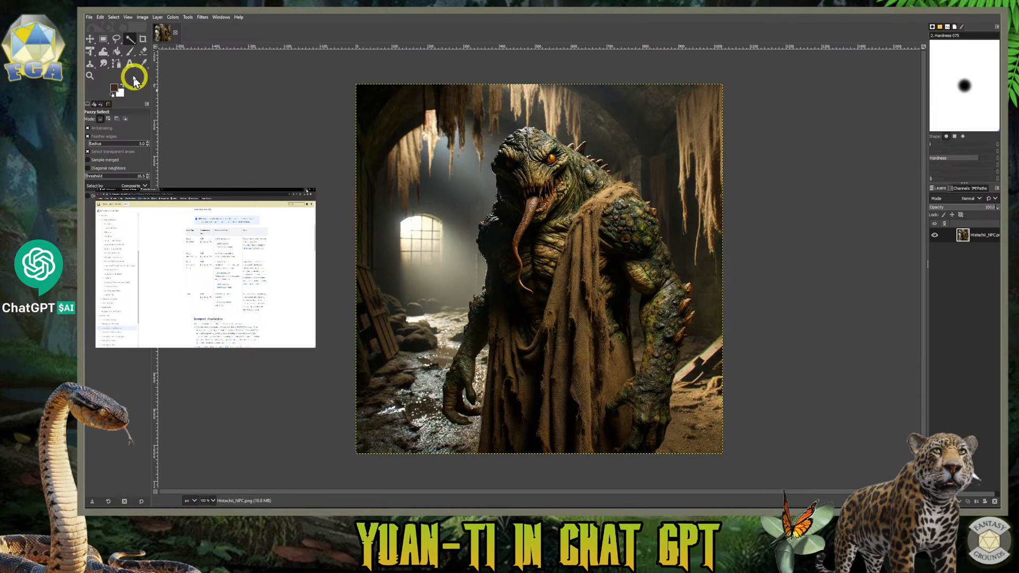
# - Open the Batch Image Manipulation plugin to view its manipulation set and input file options, and close it without applying anything
pyautogui.click(89, 18)
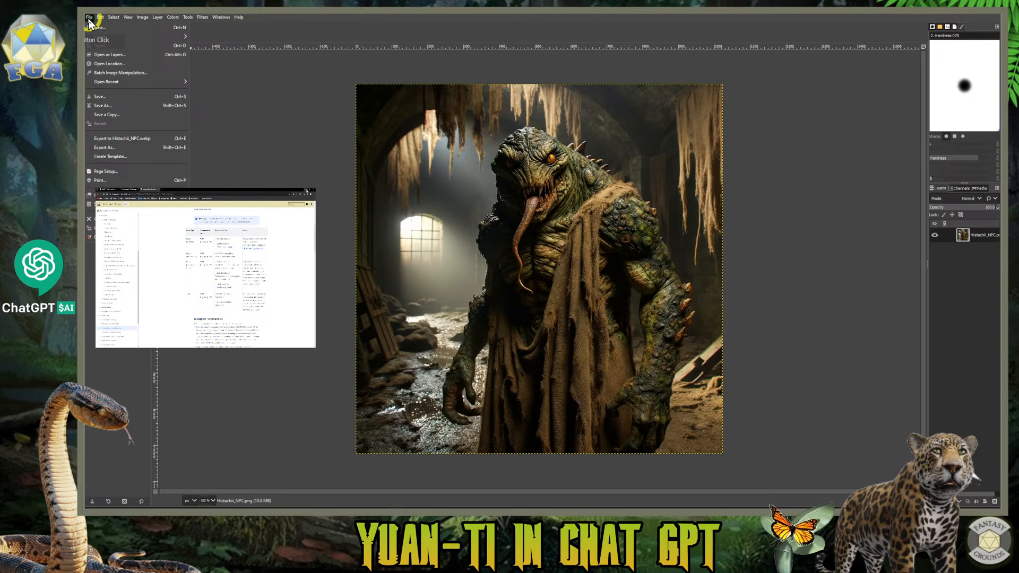
pyautogui.click(140, 73)
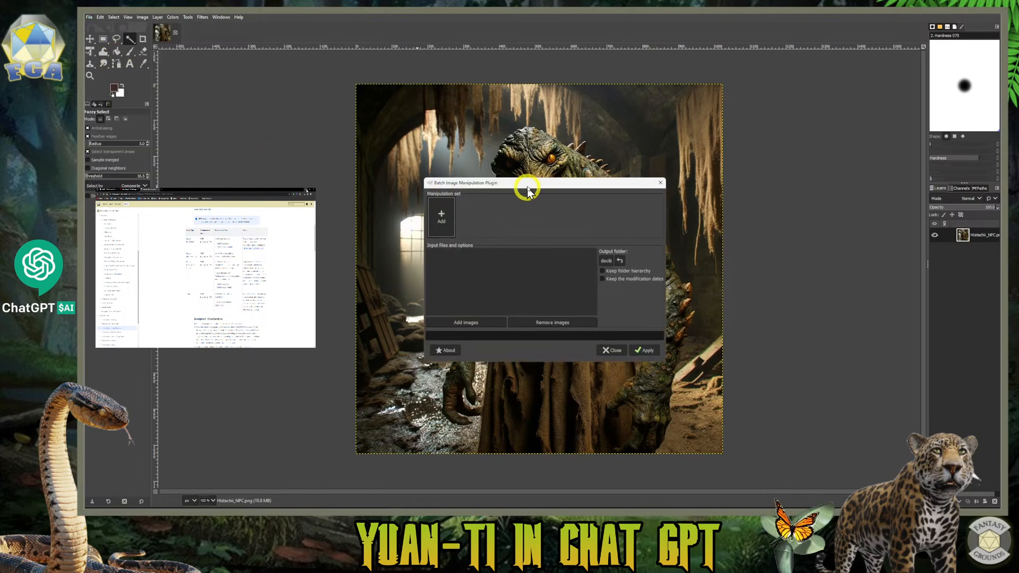
pyautogui.moveTo(528, 185); pyautogui.dragTo(463, 194)
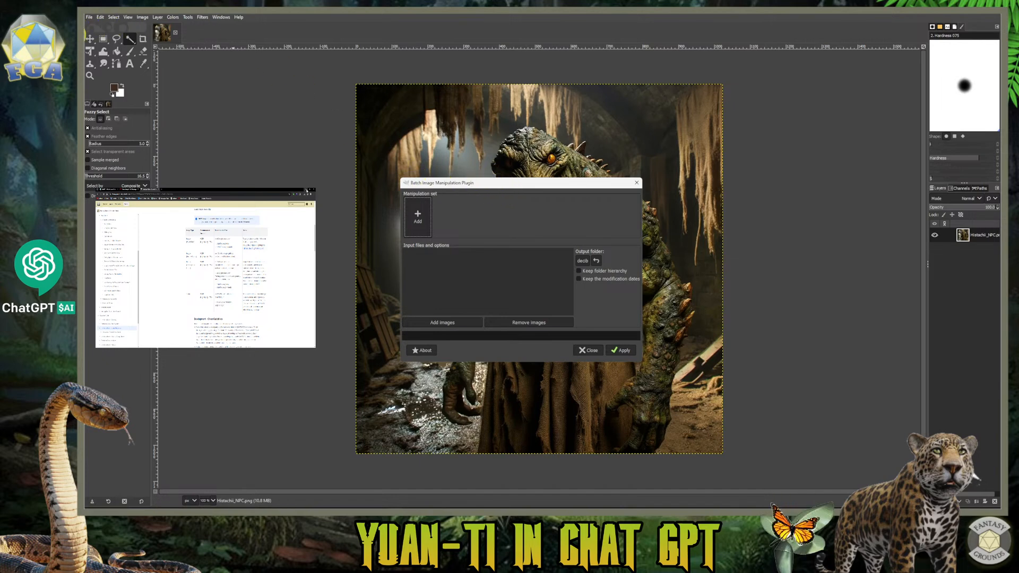
pyautogui.click(636, 183)
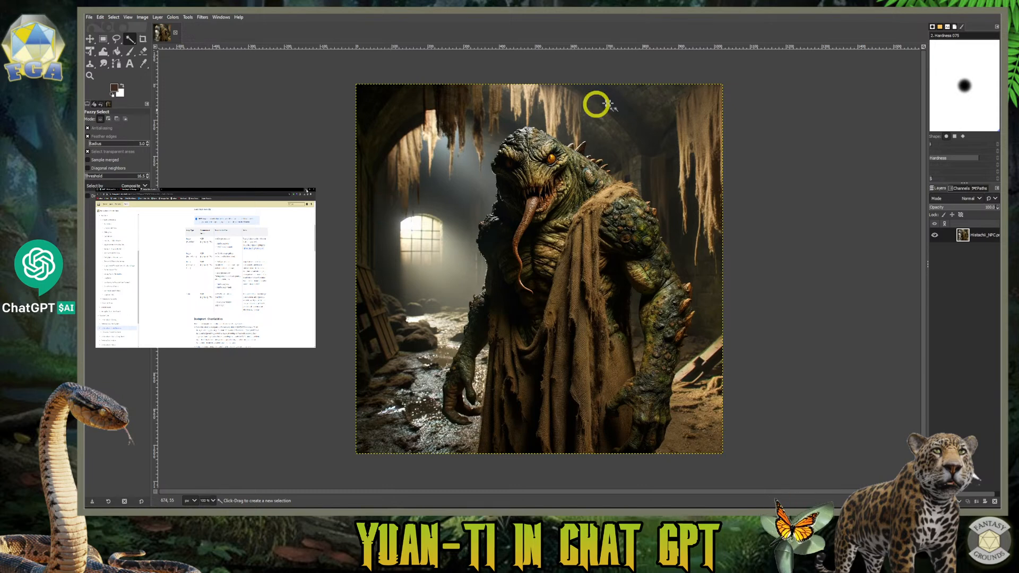
# - Return to File Explorer and cut Histachii_NPC.webp from the NPC Art folder
pyautogui.click(960, 16)
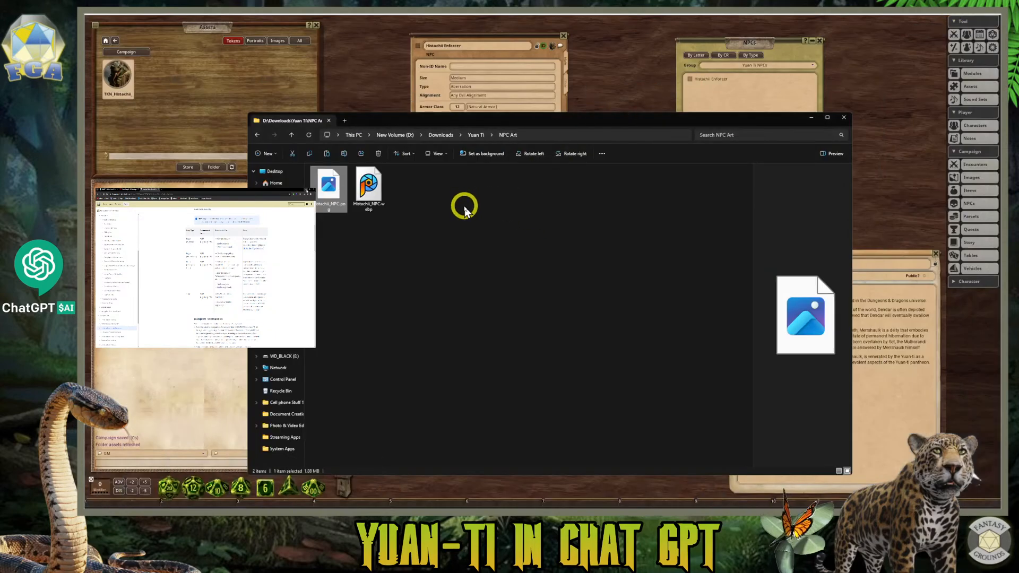
pyautogui.click(369, 191)
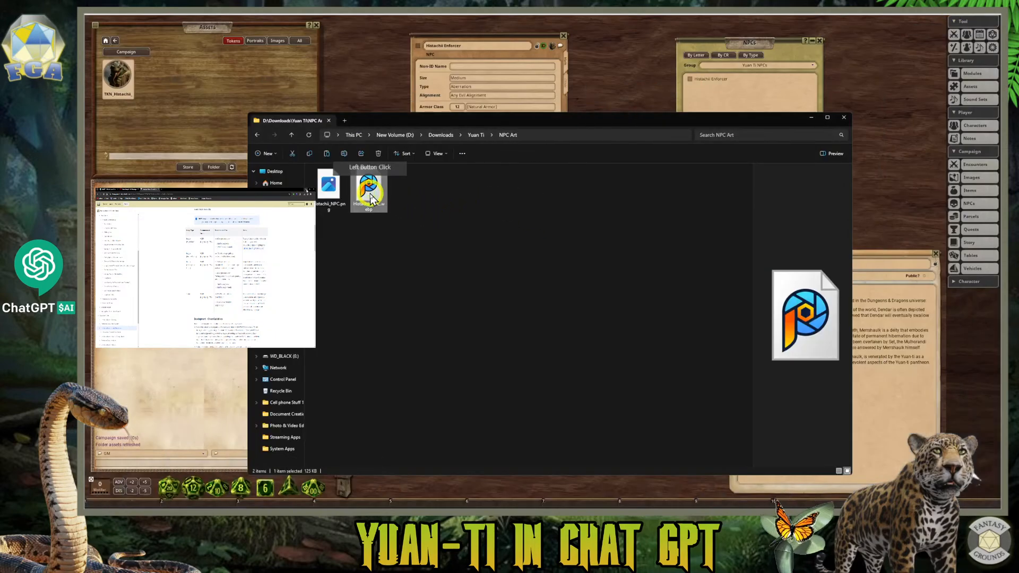
pyautogui.rightClick(374, 196)
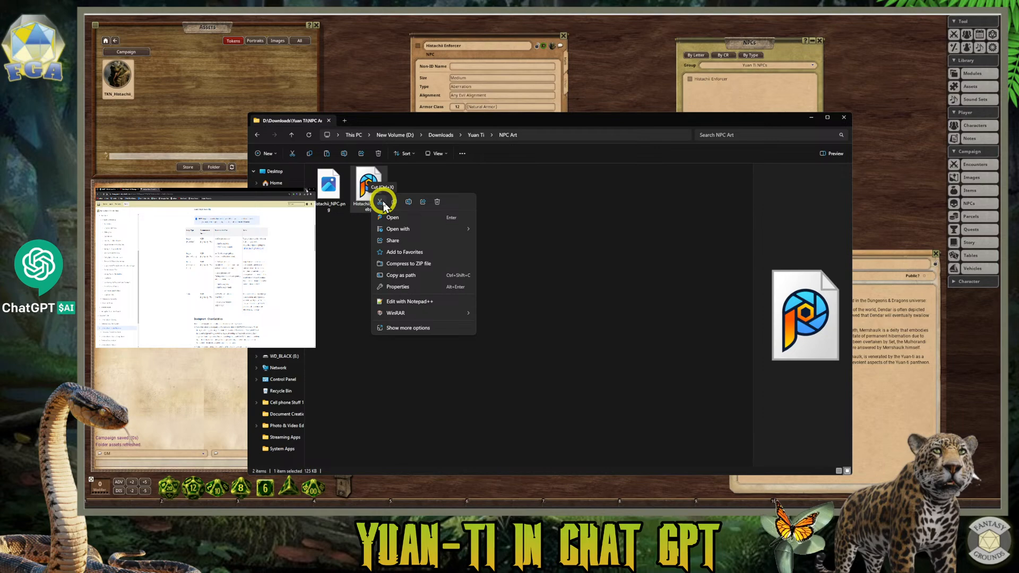
pyautogui.click(381, 202)
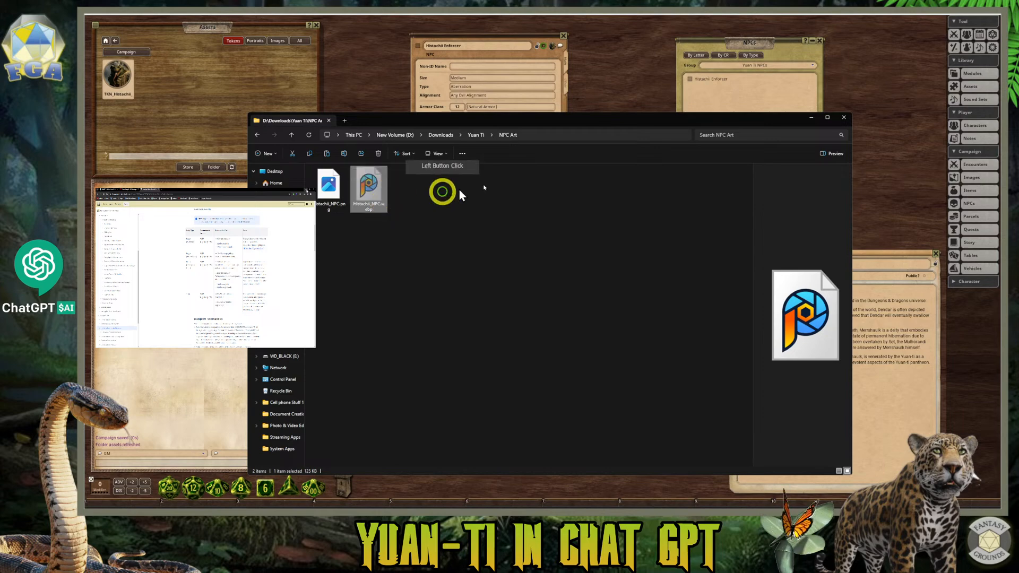
# - Switch to Fantasy Grounds and open its data folder from the Assets window
pyautogui.click(811, 118)
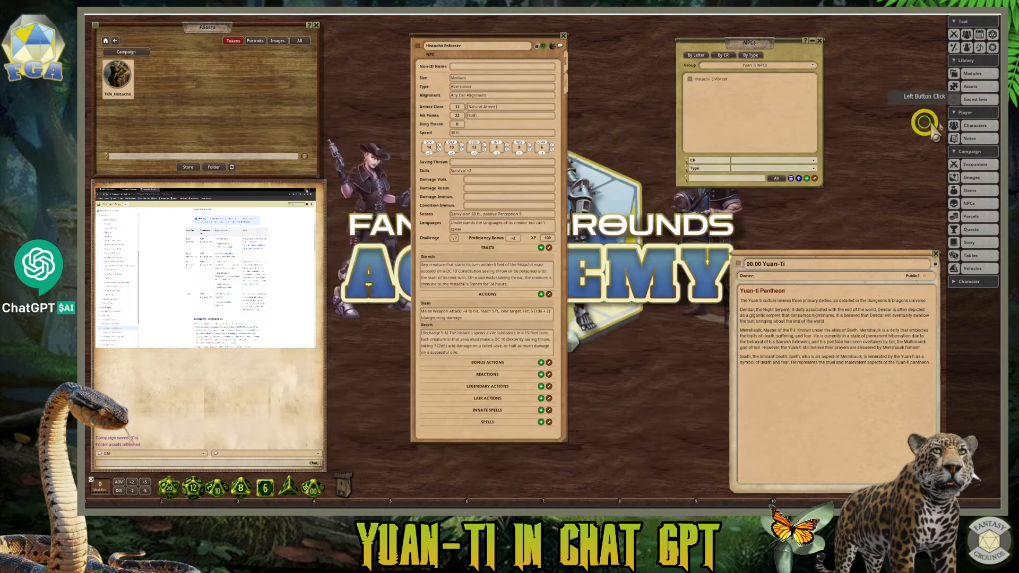
pyautogui.click(989, 90)
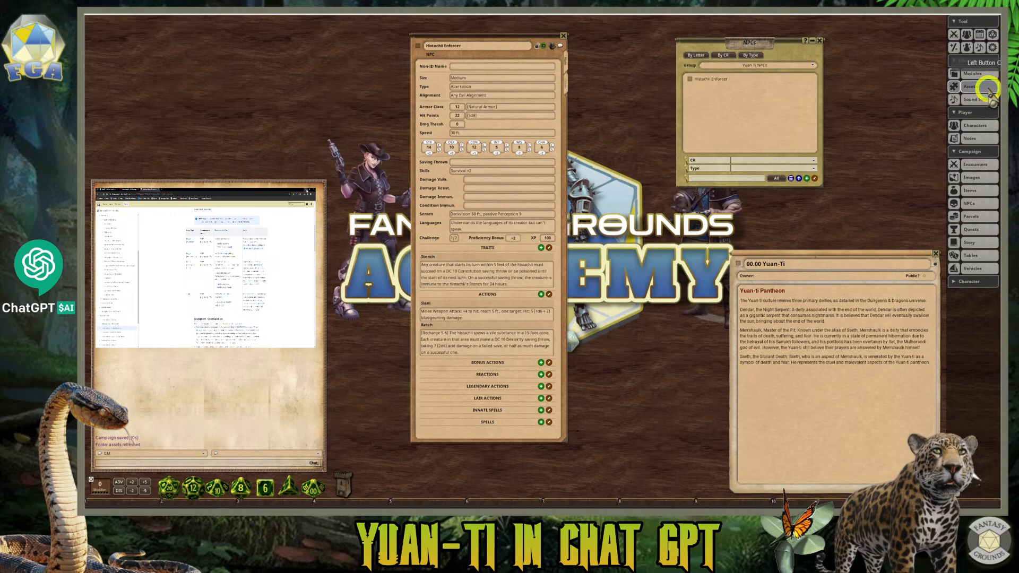
pyautogui.click(988, 88)
pyautogui.click(214, 166)
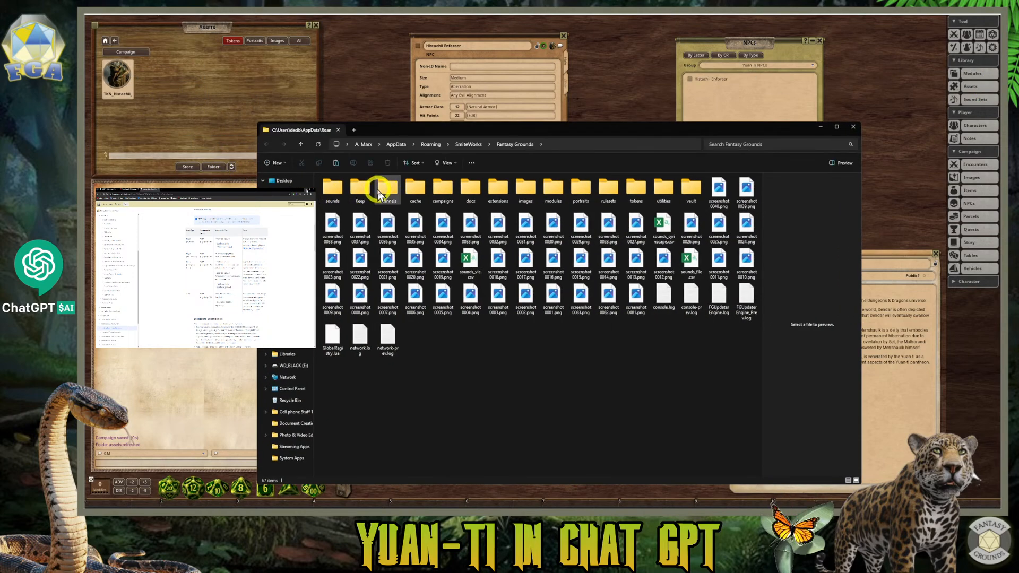
# - Paste Histachii_NPC.webp into the images folder of the DnD5e_Jungle_Biome campaign
pyautogui.doubleClick(451, 190)
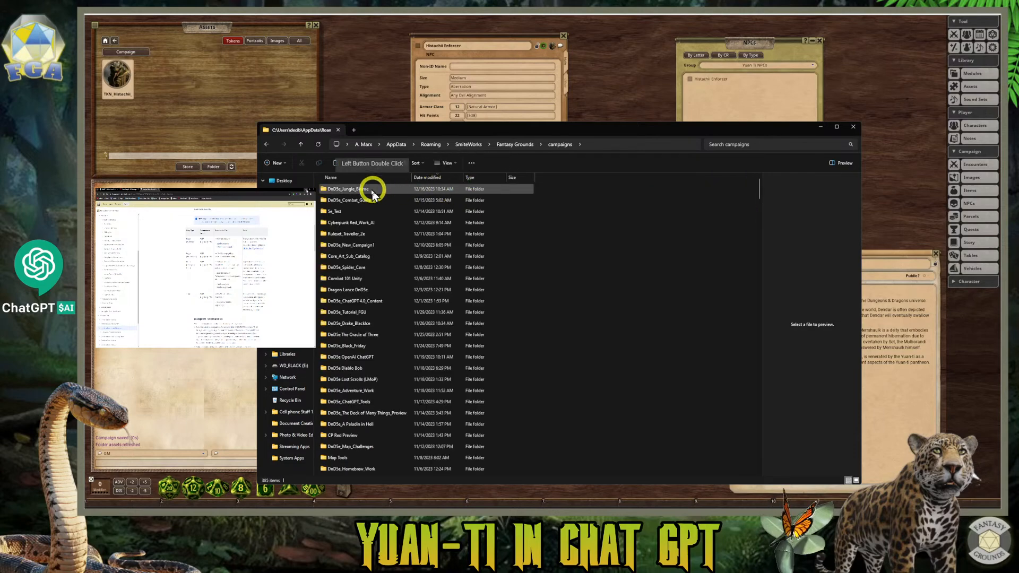
pyautogui.doubleClick(354, 190)
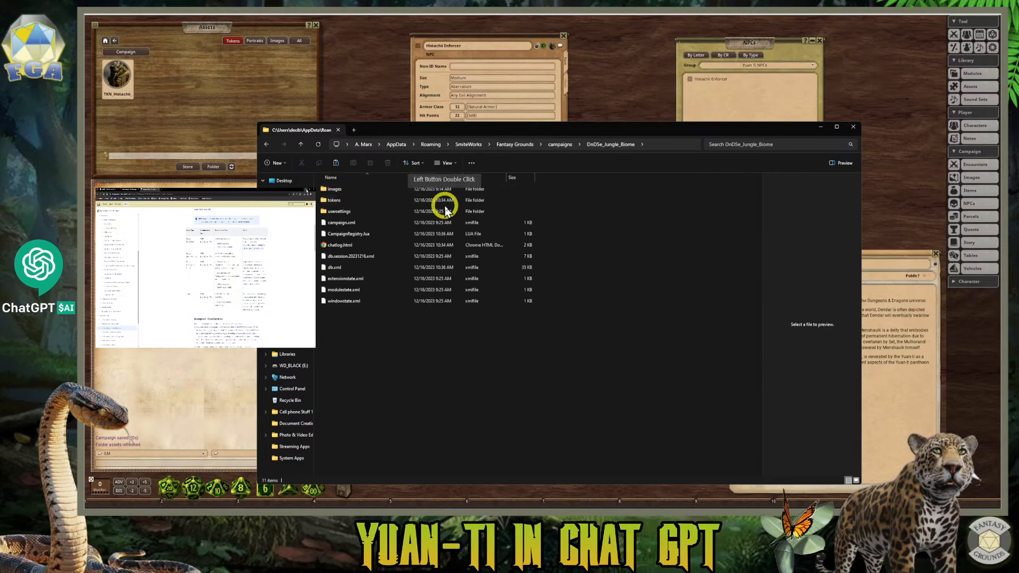
pyautogui.doubleClick(343, 190)
pyautogui.rightClick(380, 235)
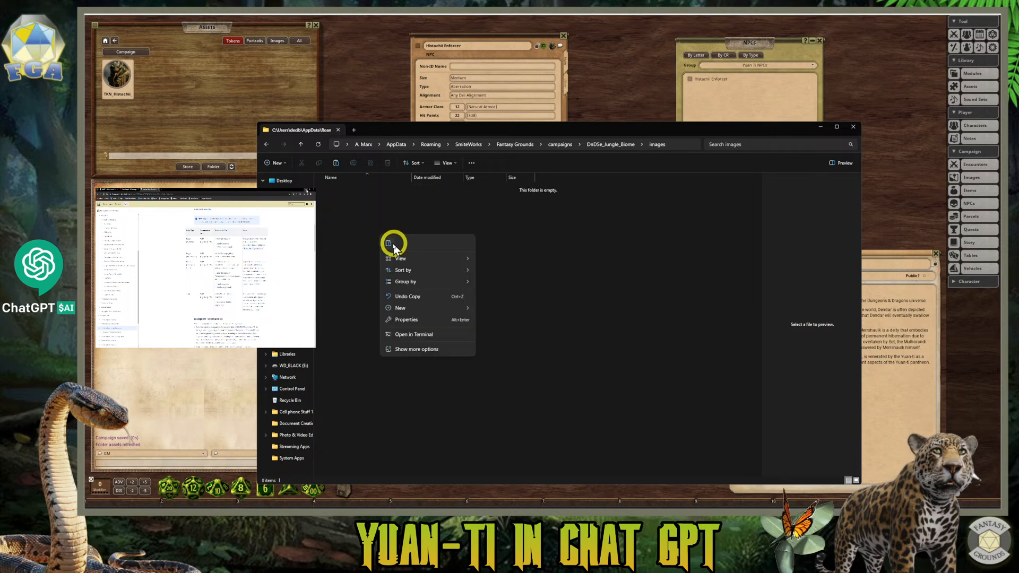
pyautogui.click(393, 245)
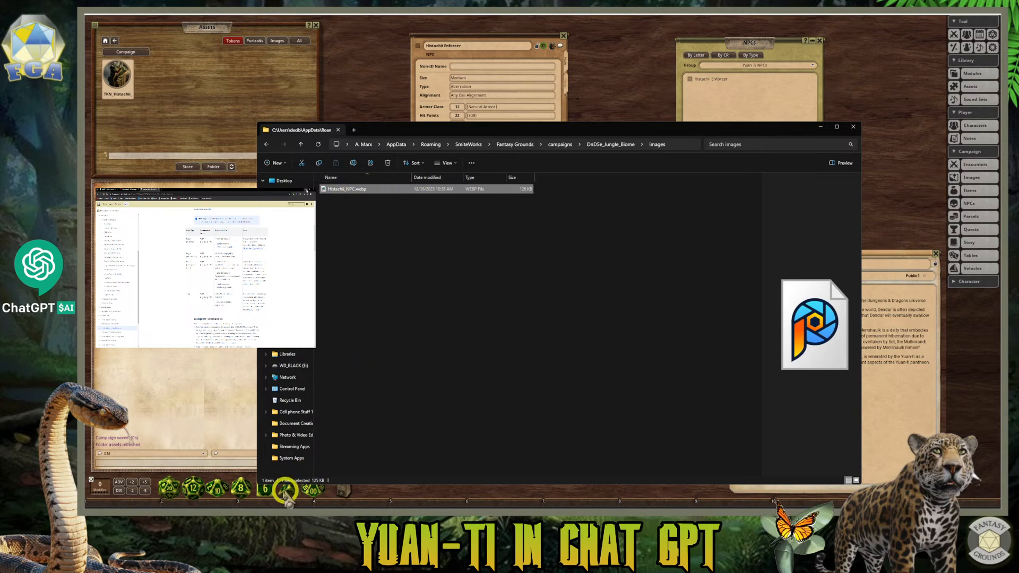
# - Compare the file size of Histachii_NPC.png in the NPC Art folder with Histachii_NPC.webp in the campaign's images folder
pyautogui.moveTo(240, 504)
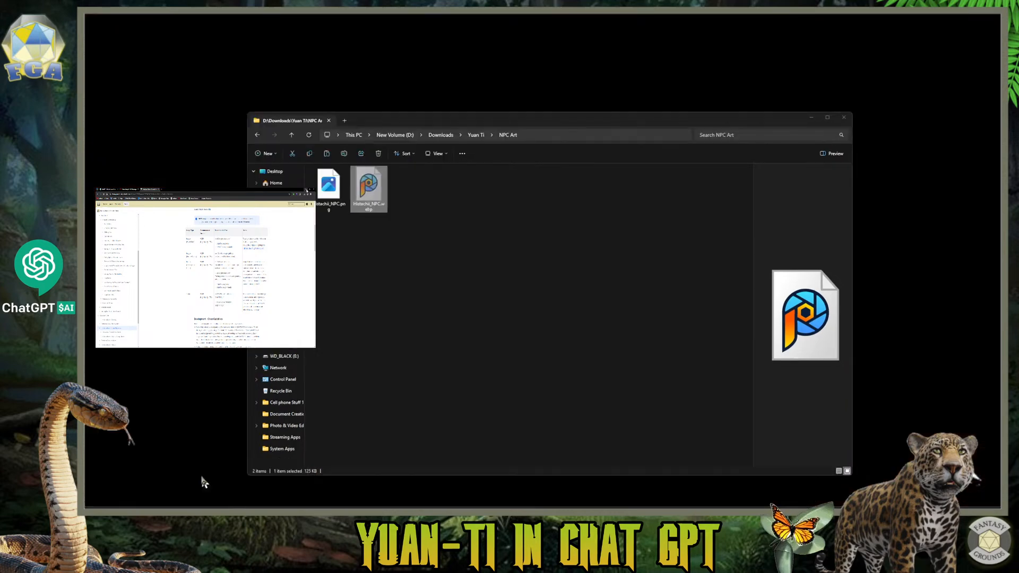
pyautogui.click(200, 474)
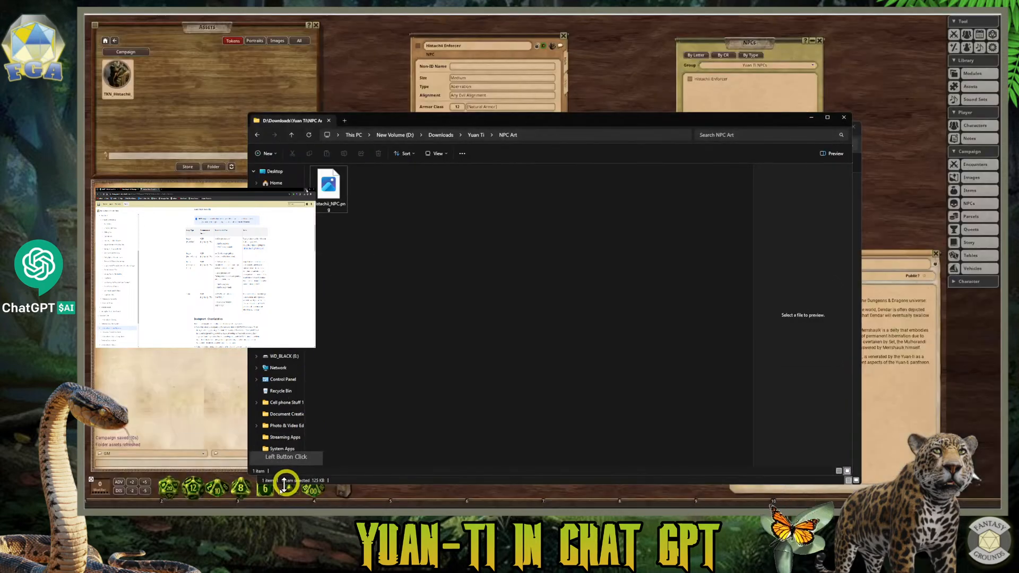
pyautogui.moveTo(264, 499)
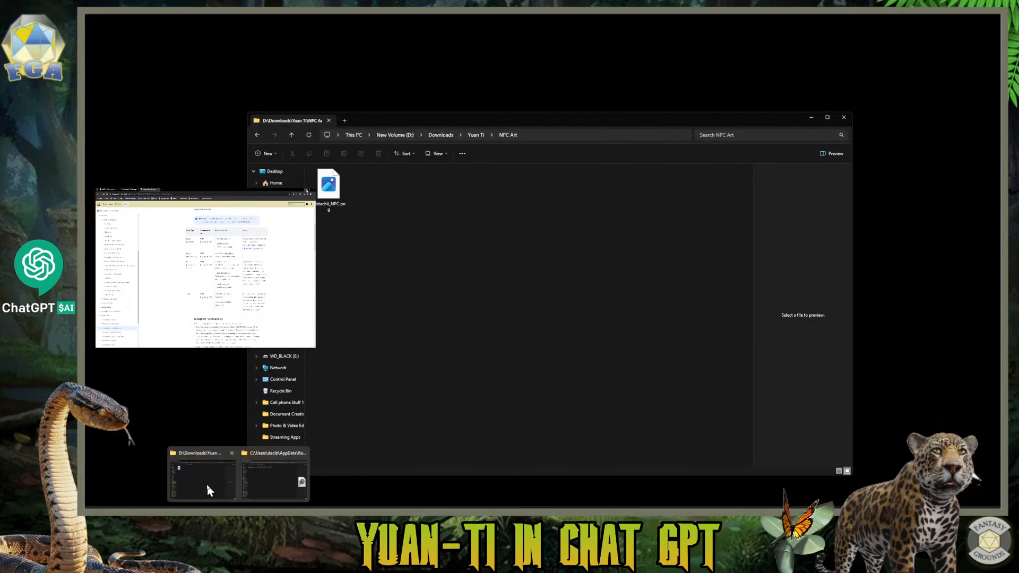
pyautogui.click(206, 484)
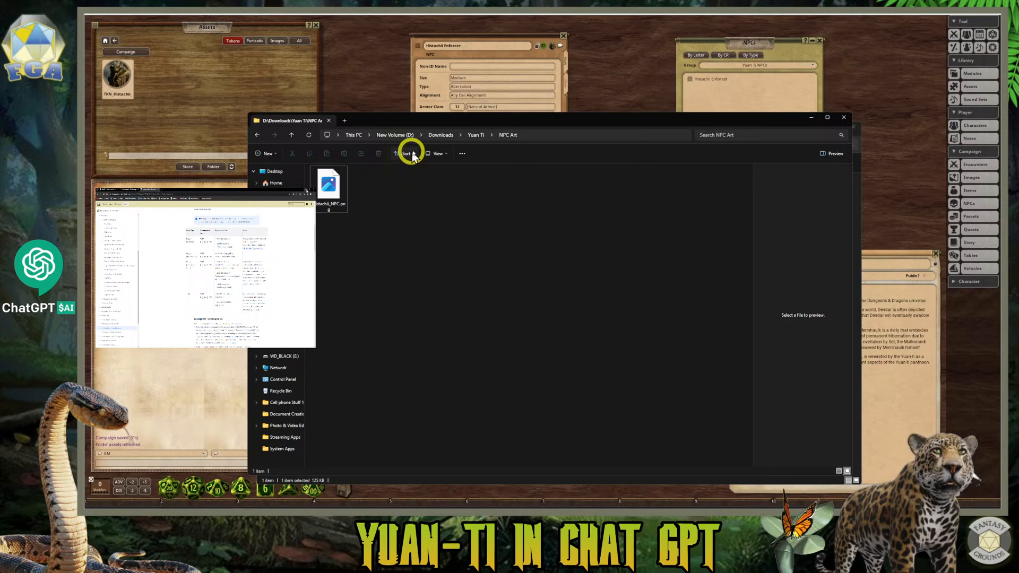
pyautogui.click(340, 188)
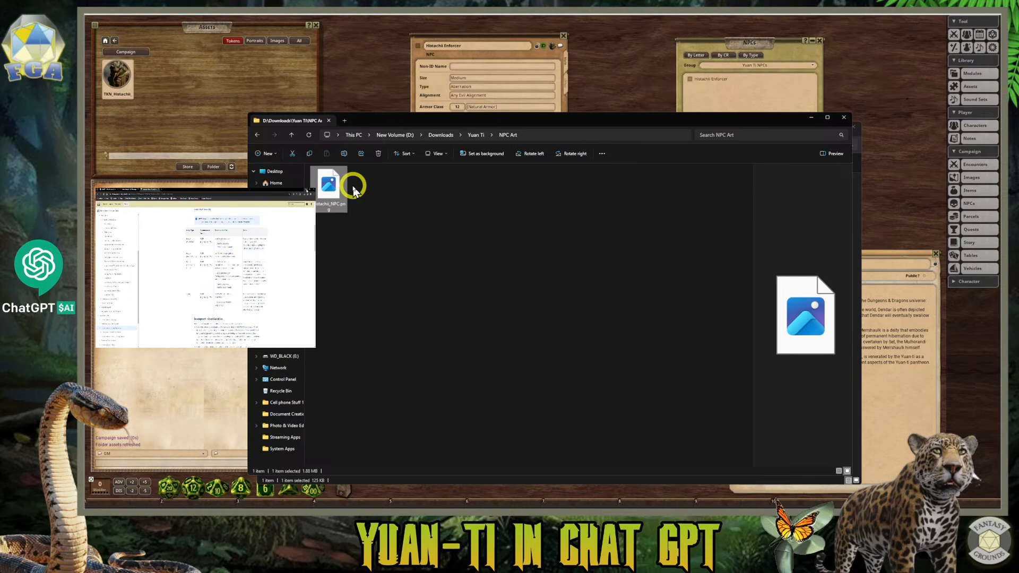
pyautogui.moveTo(335, 190)
pyautogui.mouseDown()
pyautogui.moveTo(314, 358)
pyautogui.moveTo(227, 503)
pyautogui.moveTo(268, 505)
pyautogui.moveTo(281, 406)
pyautogui.moveTo(347, 206)
pyautogui.mouseUp()
pyautogui.click(370, 215)
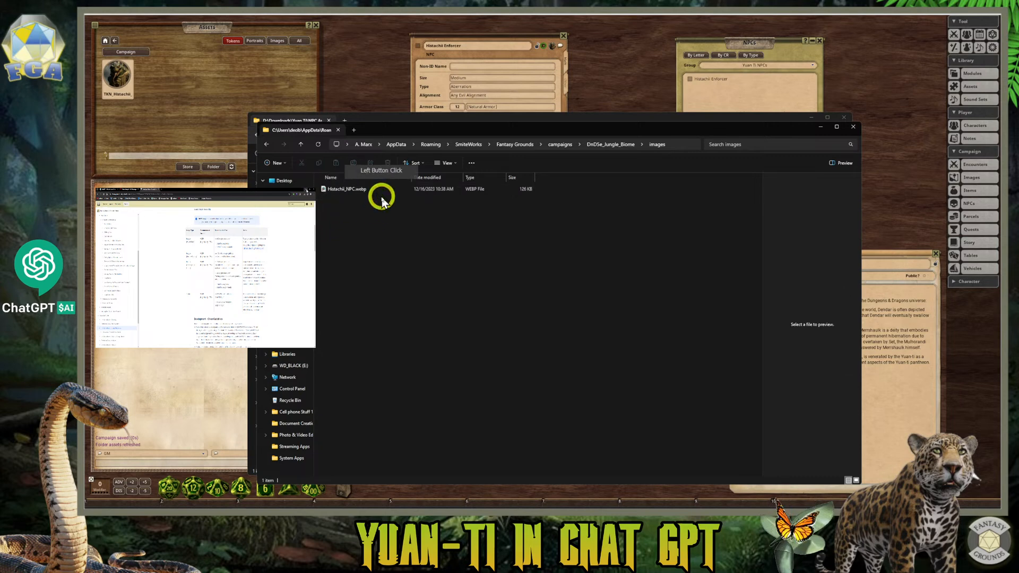
pyautogui.click(360, 191)
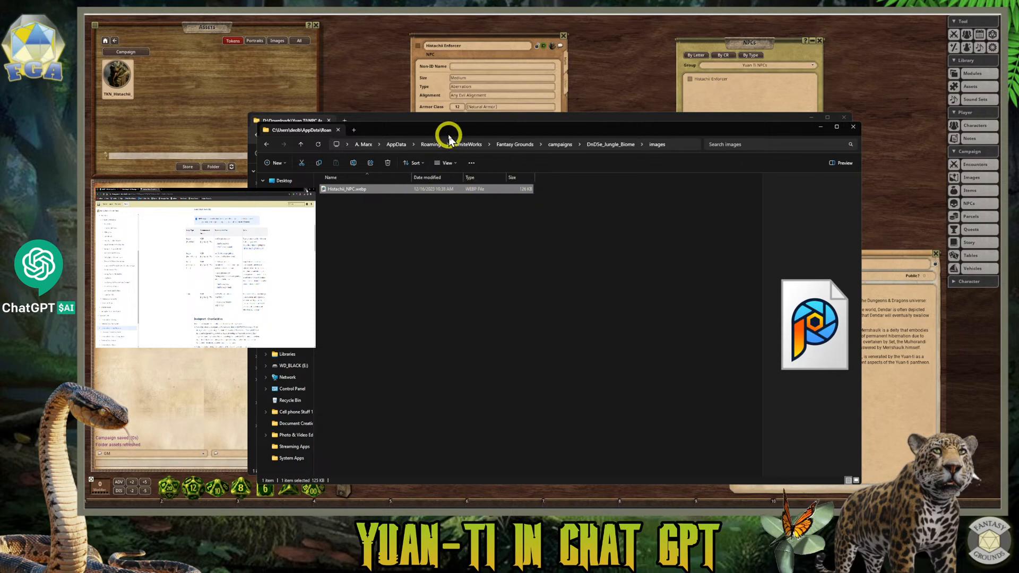
# - Close the NPC Art folder window and reposition the window showing the campaign's images folder
pyautogui.moveTo(448, 130); pyautogui.dragTo(539, 151)
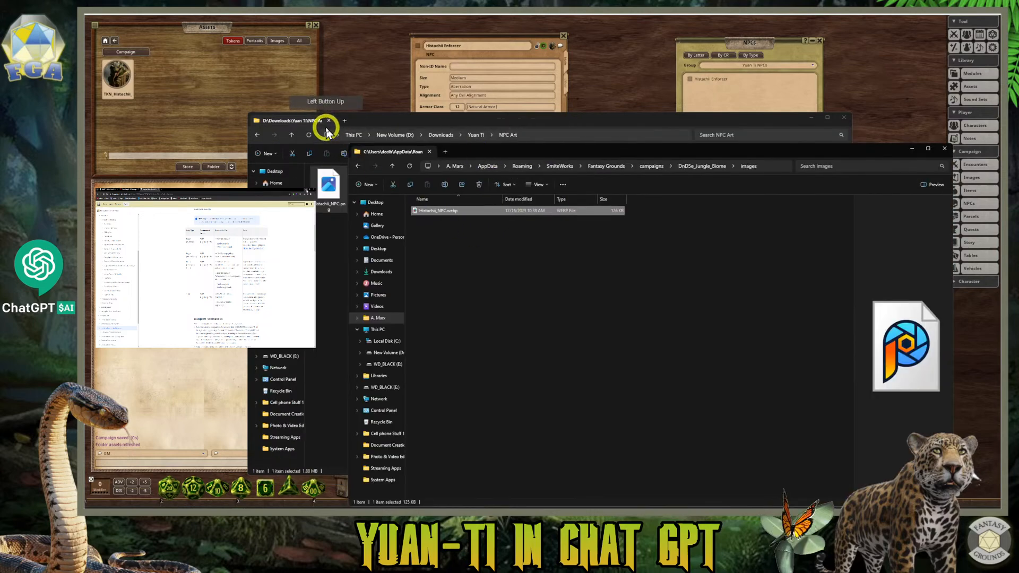
pyautogui.moveTo(501, 242); pyautogui.dragTo(528, 244)
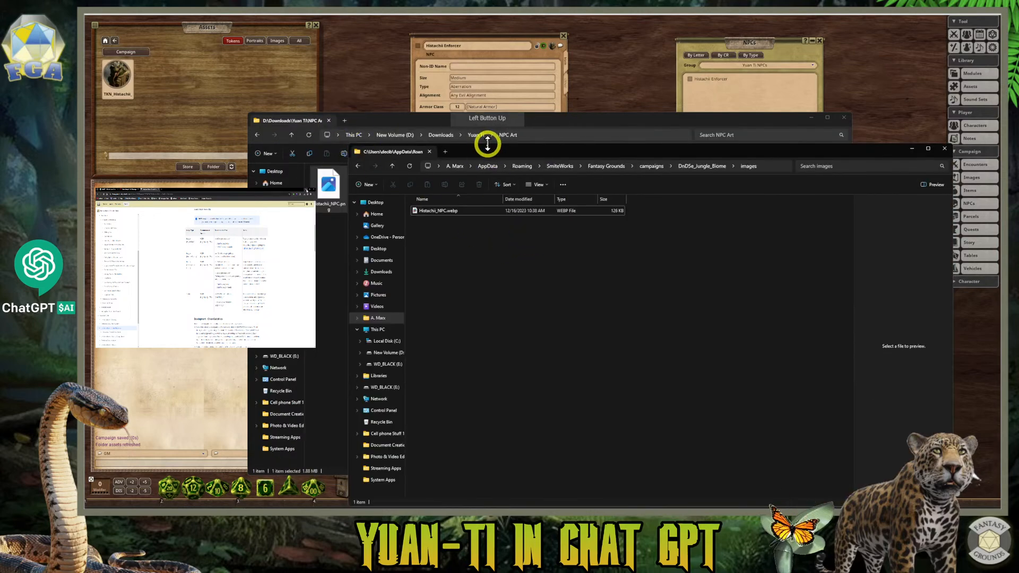
pyautogui.click(510, 138)
pyautogui.click(896, 218)
pyautogui.click(479, 126)
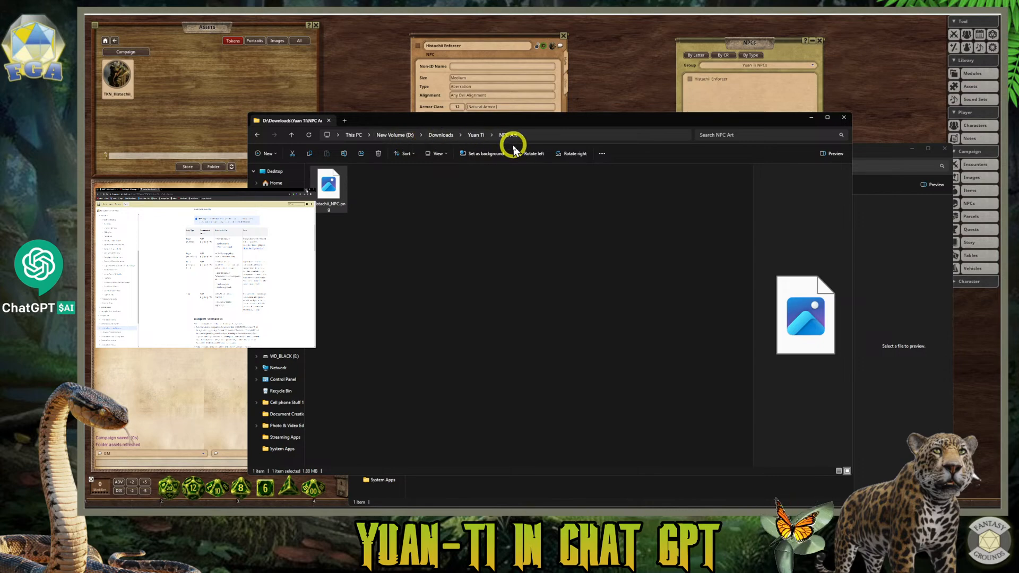
pyautogui.click(844, 117)
pyautogui.click(113, 75)
pyautogui.moveTo(524, 148); pyautogui.dragTo(162, 96)
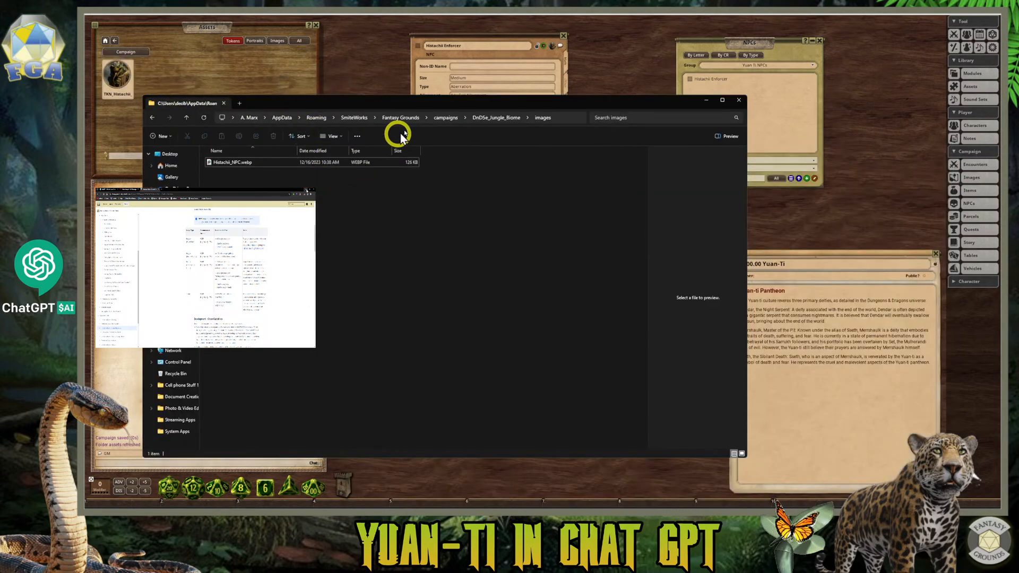
# - Go to the tokens folder of the DnD5e_Jungle_Biome campaign and open TKN_Histachii_01.png in GIMP
pyautogui.click(445, 117)
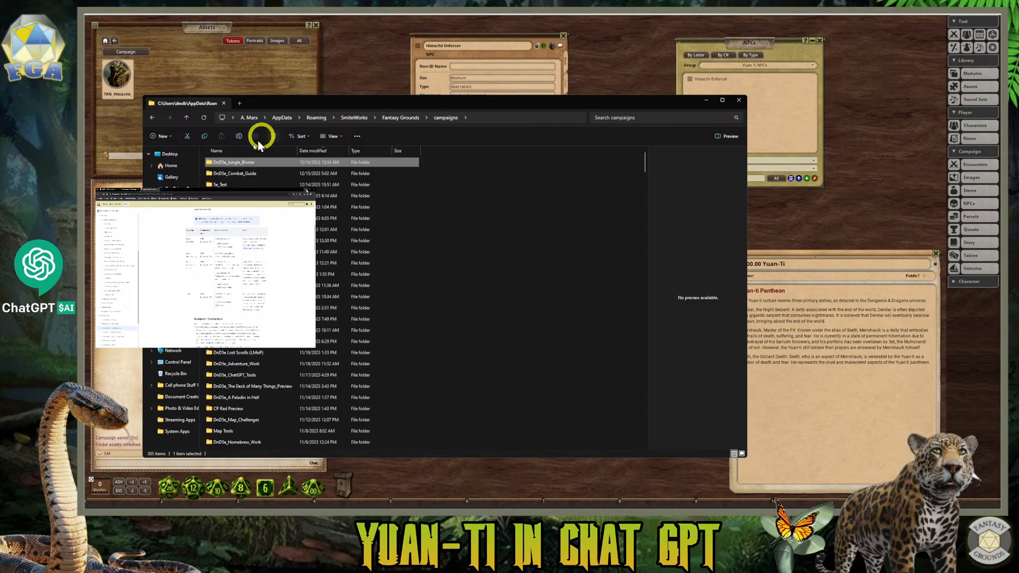
pyautogui.doubleClick(235, 165)
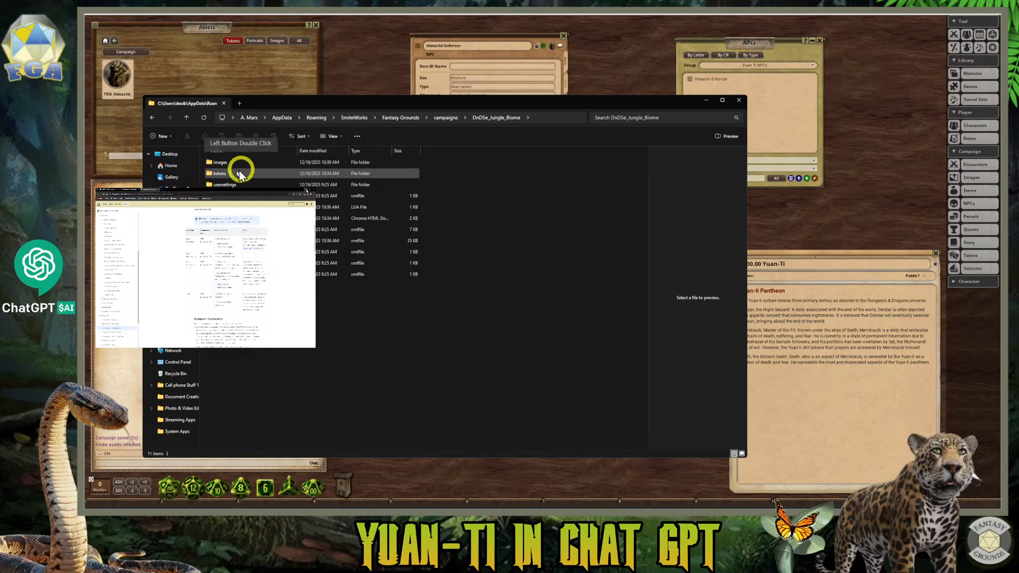
pyautogui.doubleClick(232, 166)
pyautogui.doubleClick(223, 166)
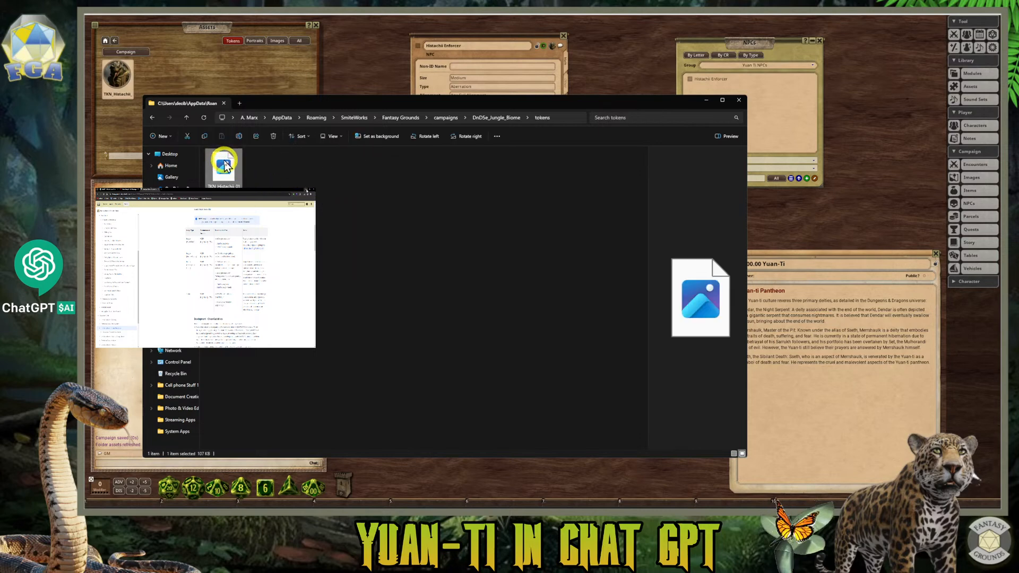
pyautogui.rightClick(224, 166)
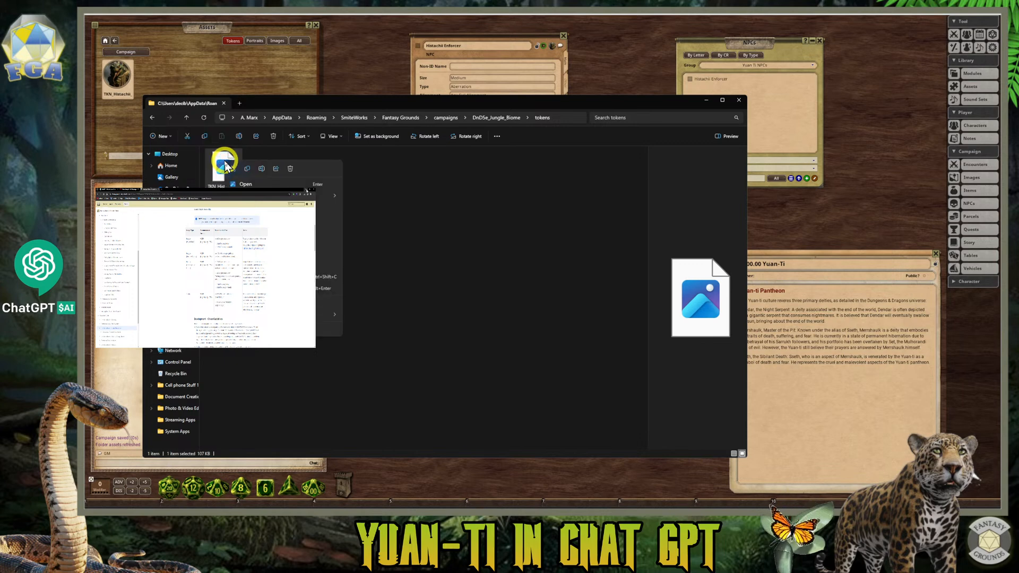
pyautogui.moveTo(249, 191)
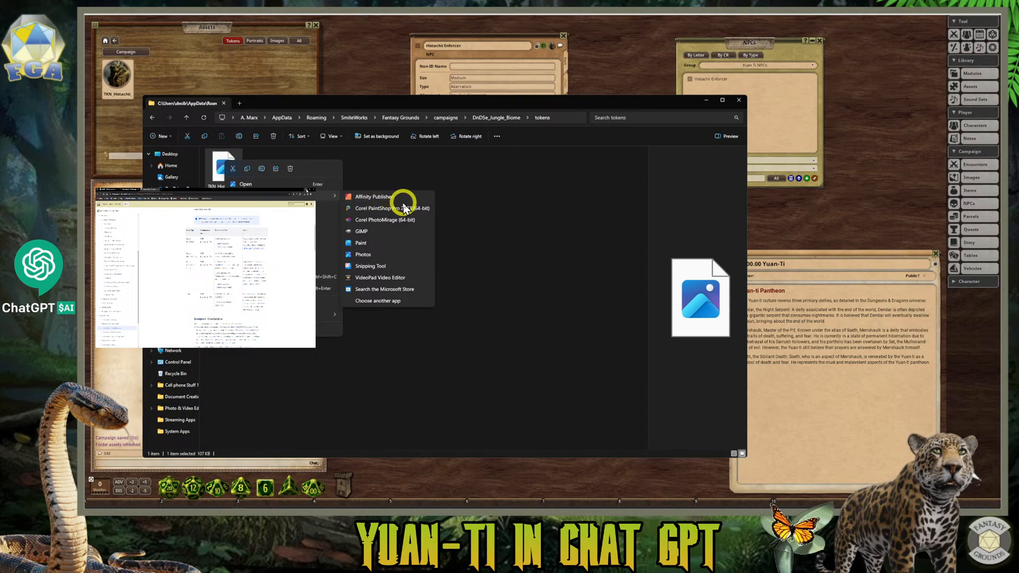
pyautogui.click(380, 232)
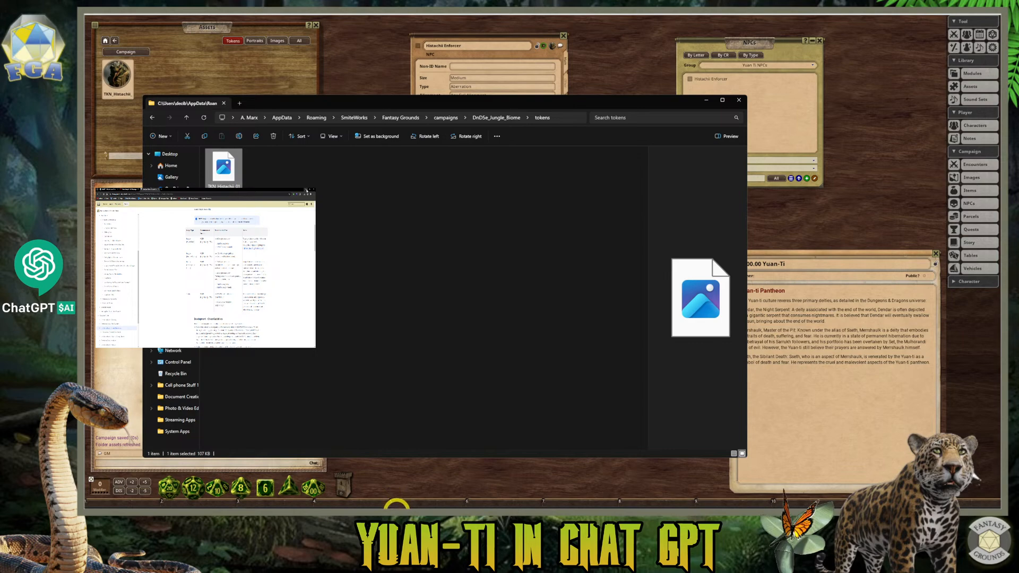
pyautogui.click(396, 512)
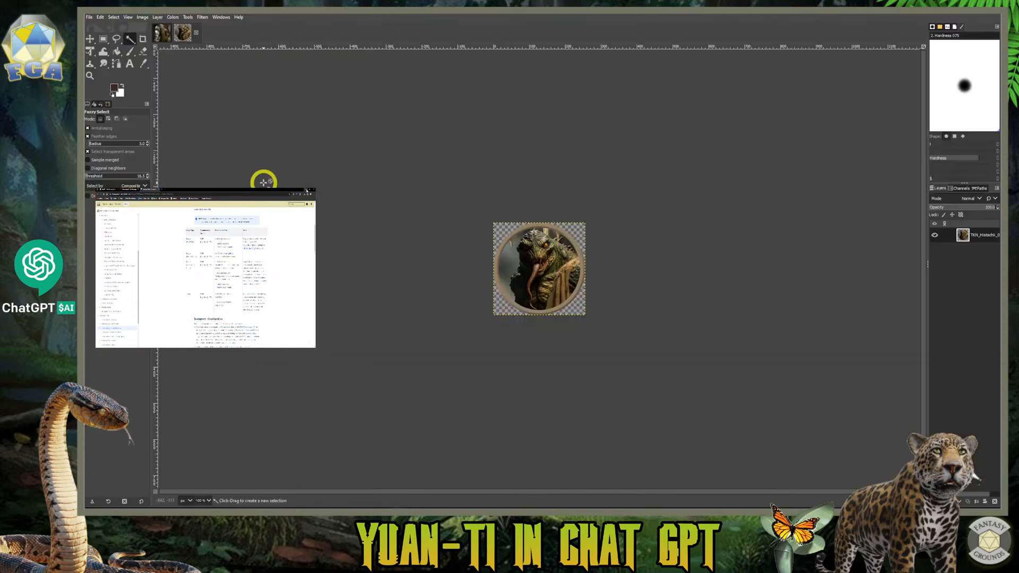
# - Export the token as TKN_Histachii_01.webp into the campaign's tokens folder with the default WebP settings, and leave GIMP
pyautogui.click(91, 21)
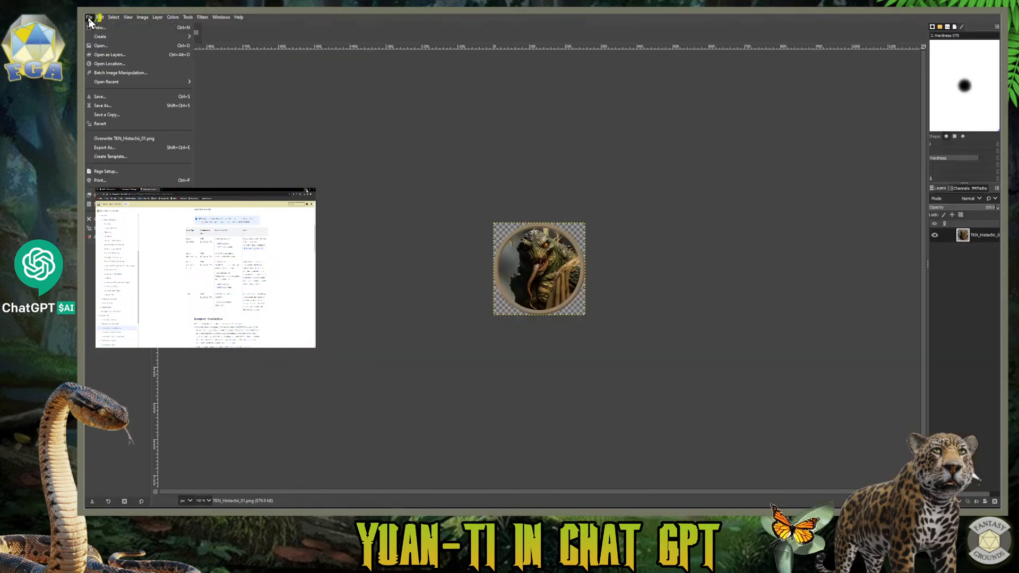
pyautogui.click(129, 148)
pyautogui.click(278, 117)
pyautogui.press('BackSpace')
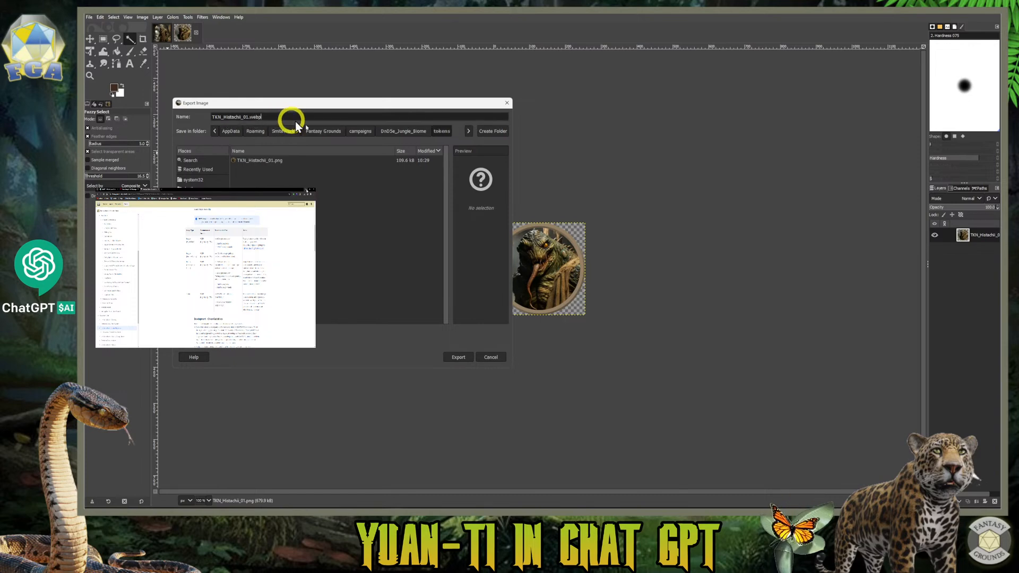
pyautogui.click(464, 358)
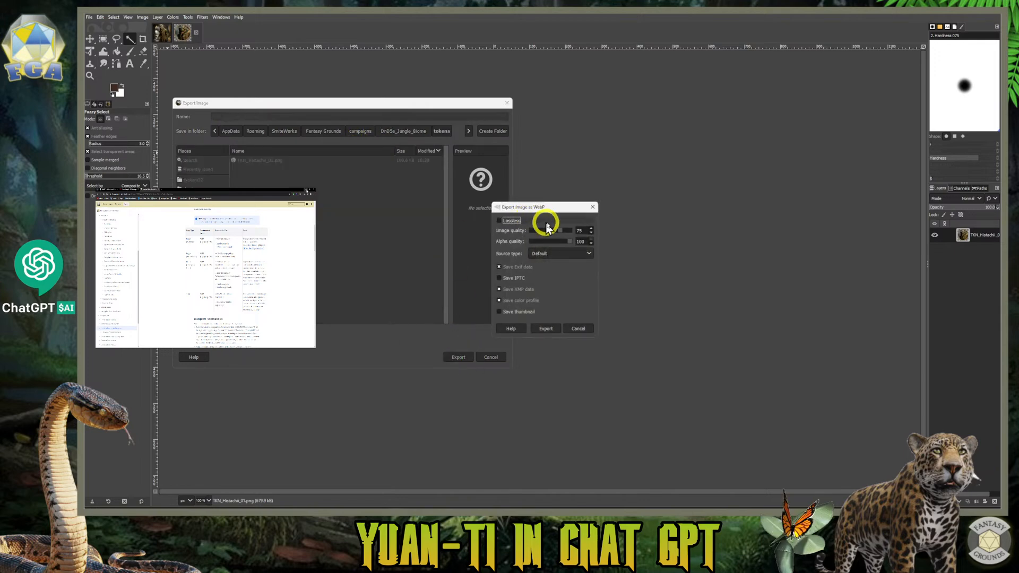
pyautogui.click(546, 329)
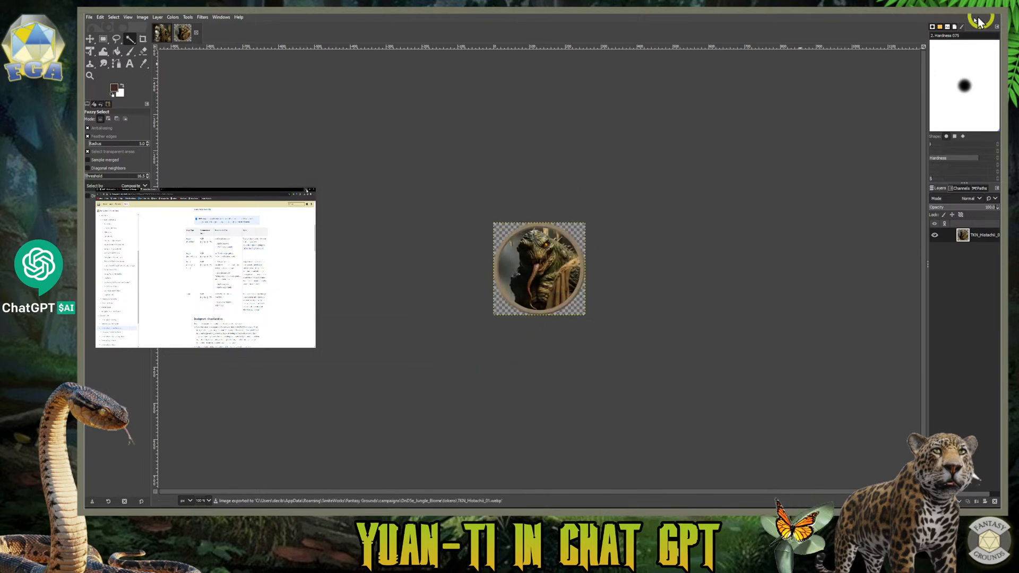
pyautogui.click(992, 15)
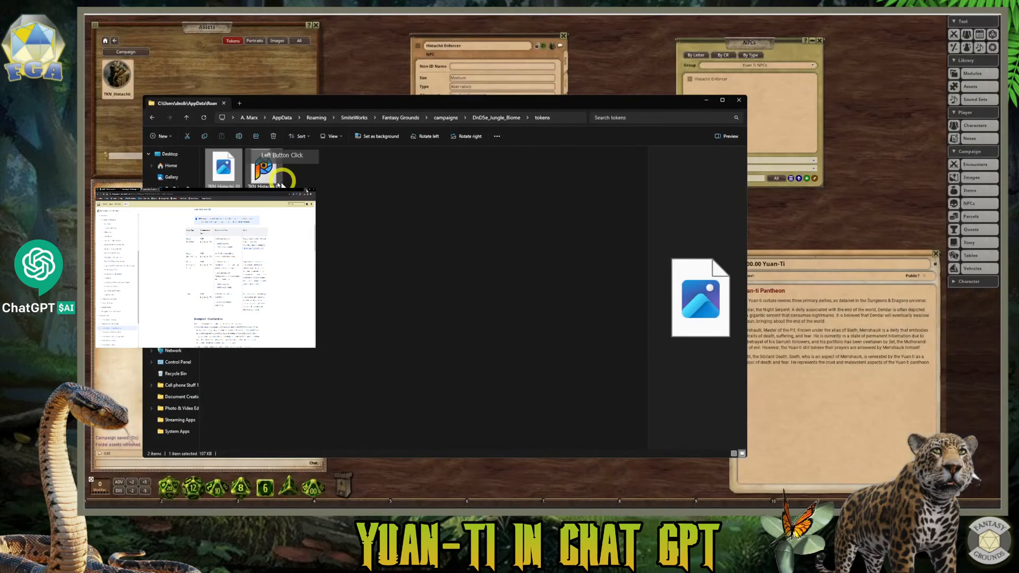
# - Delete TKN_Histachii_01.png from the campaign's tokens folder and close the folder window
pyautogui.click(225, 173)
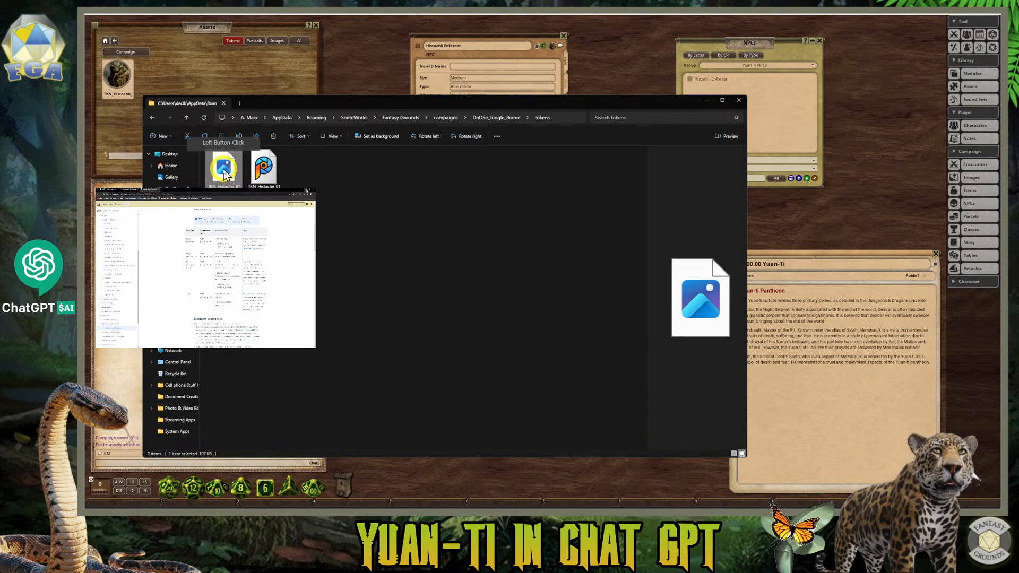
pyautogui.press('Delete')
pyautogui.click(262, 183)
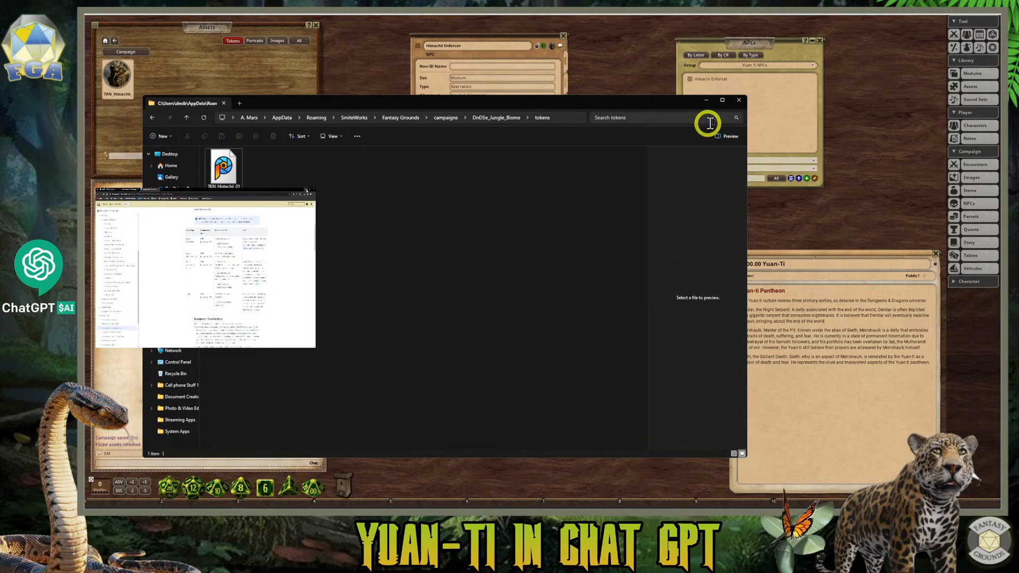
pyautogui.click(739, 100)
# - Refresh the campaign's token assets and assign the Histachii WebP token to the Histachii Enforcer NPC record
pyautogui.click(215, 167)
pyautogui.click(232, 167)
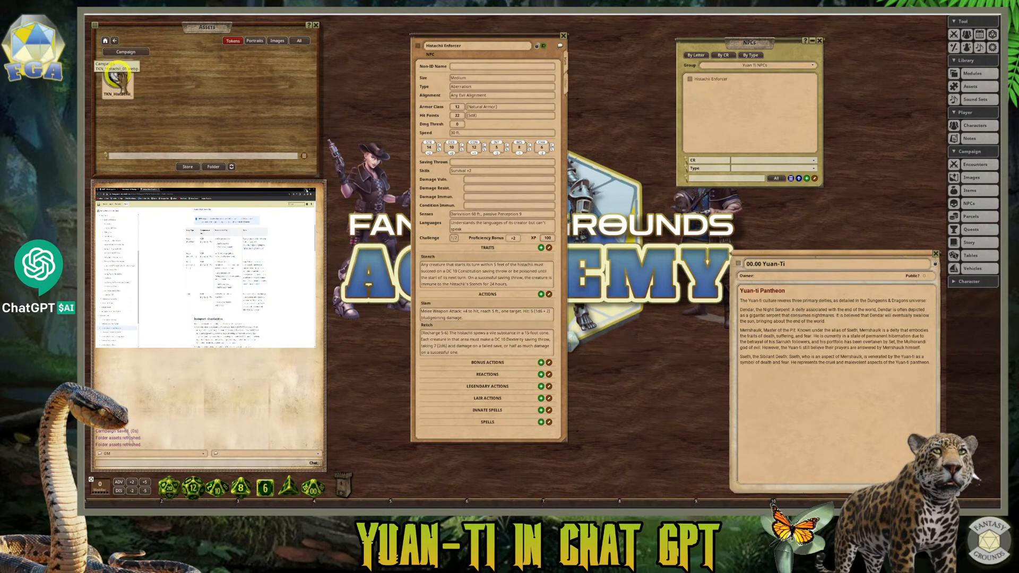
pyautogui.moveTo(116, 77); pyautogui.dragTo(547, 45)
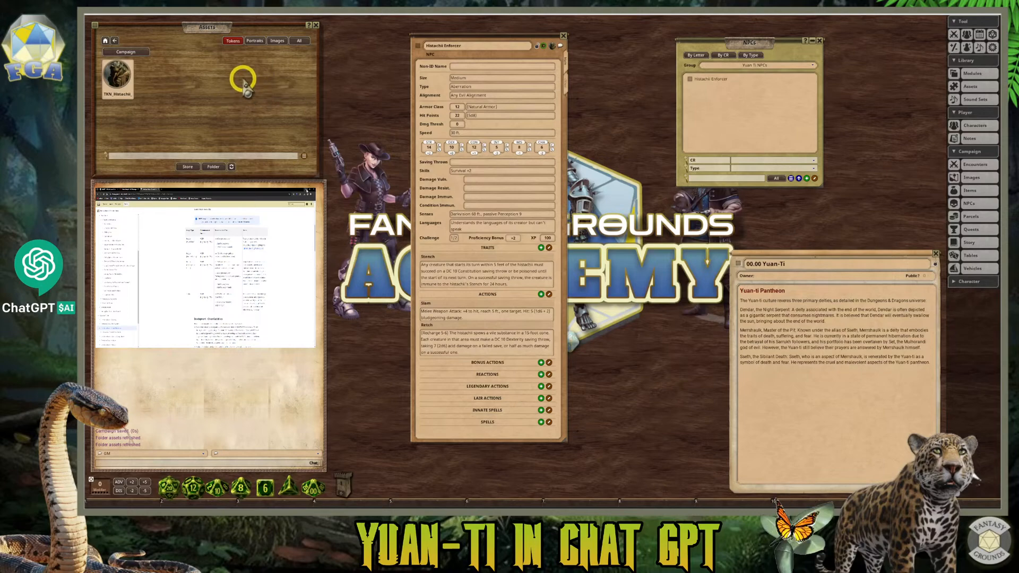
# - Move the Histachii Enforcer record beside the Assets window and show its background description page
pyautogui.moveTo(537, 53); pyautogui.dragTo(453, 46)
pyautogui.click(482, 76)
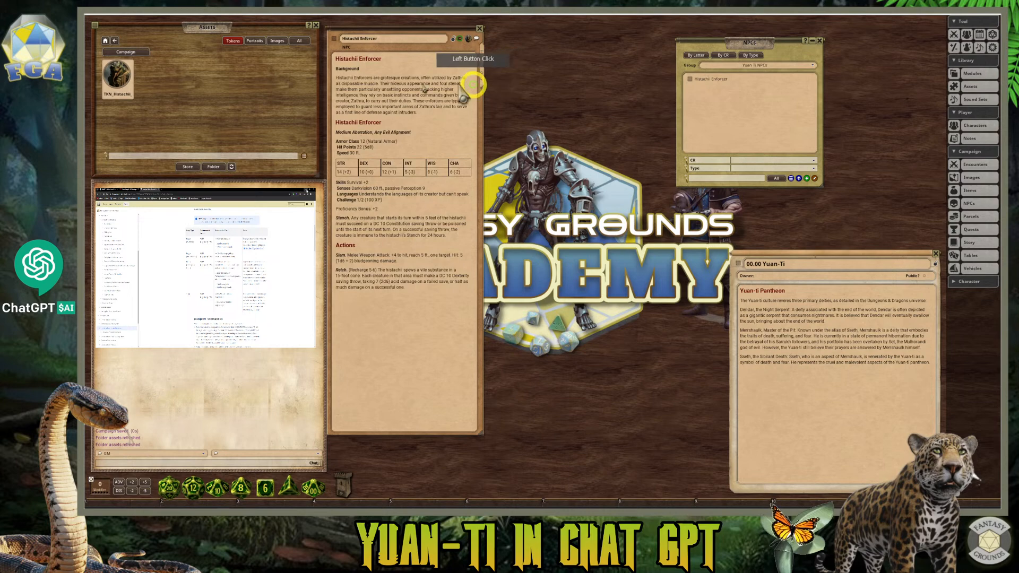
# - Insert a blank line beneath the first Histachii Enforcer heading in the NPC's description
pyautogui.click(418, 71)
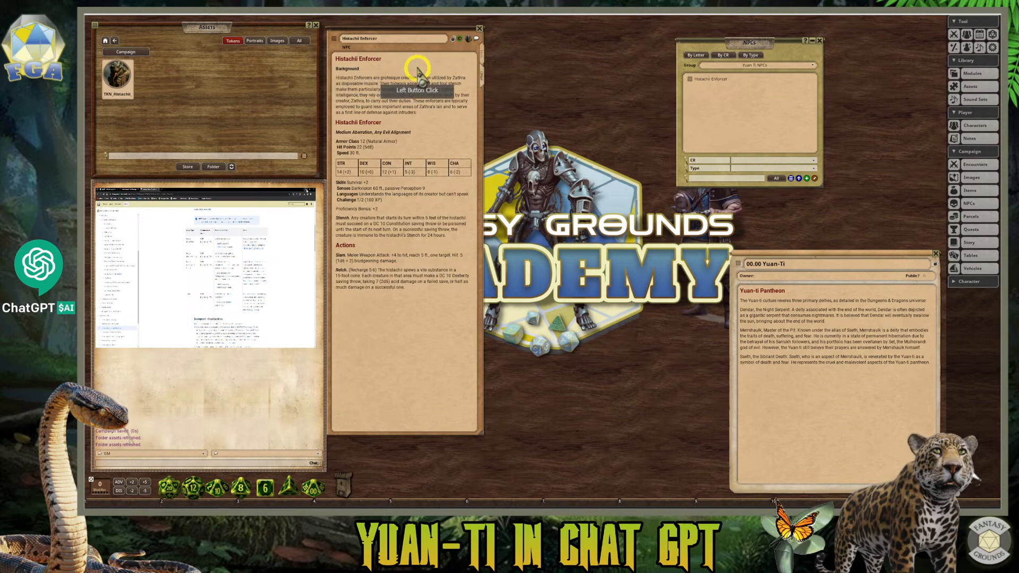
pyautogui.press('Return')
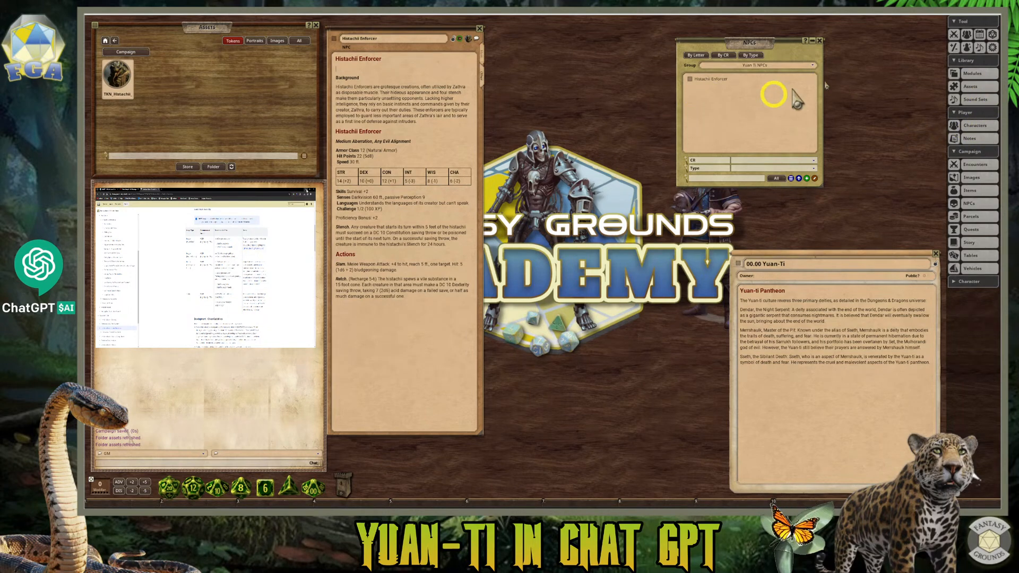
# - Preview the Histachii_NPC picture from the campaign image assets and enlarge the preview window
pyautogui.click(981, 87)
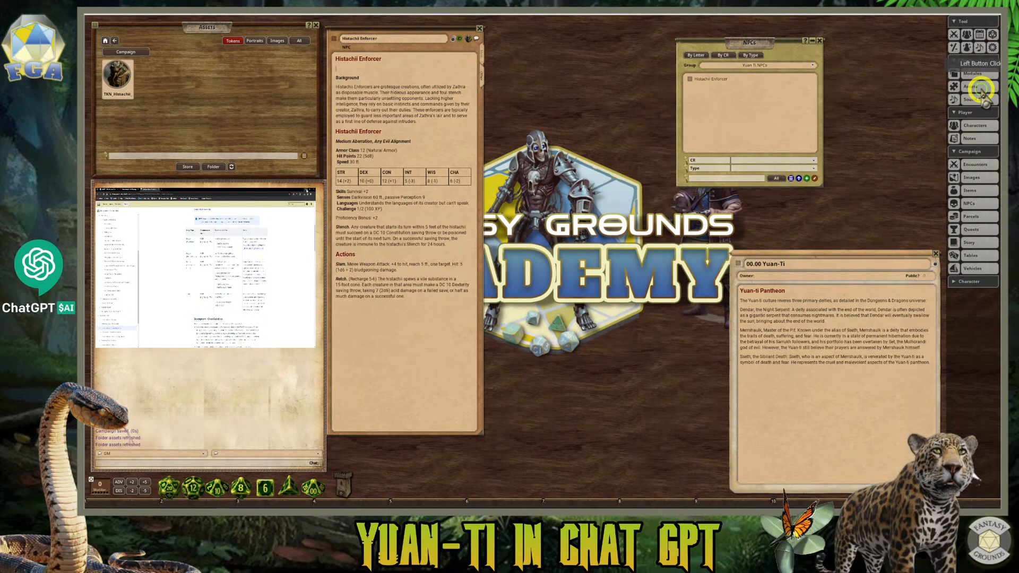
pyautogui.click(981, 87)
pyautogui.click(981, 88)
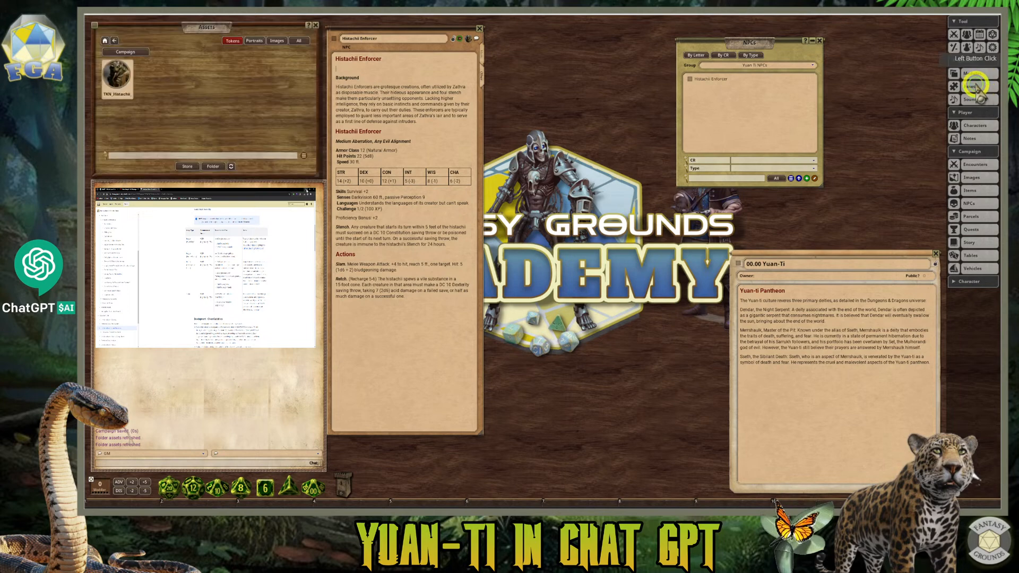
pyautogui.click(278, 42)
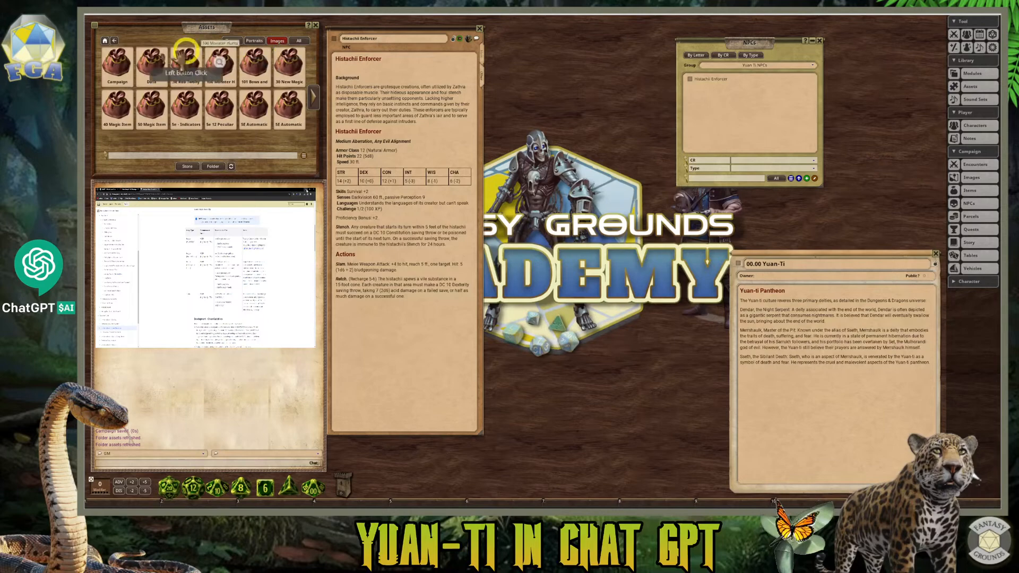
pyautogui.click(123, 54)
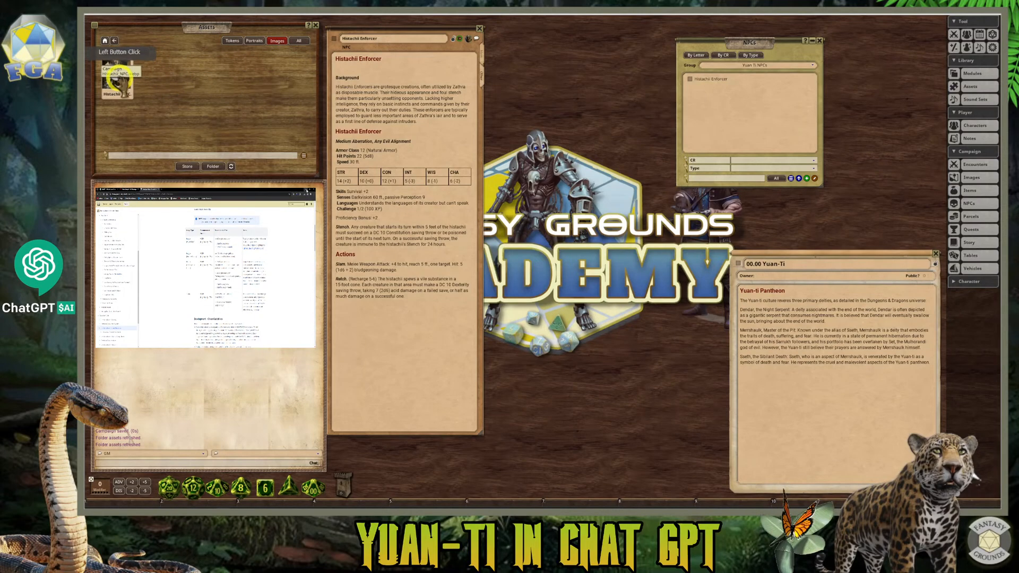
pyautogui.click(119, 72)
pyautogui.moveTo(541, 180); pyautogui.dragTo(459, 60)
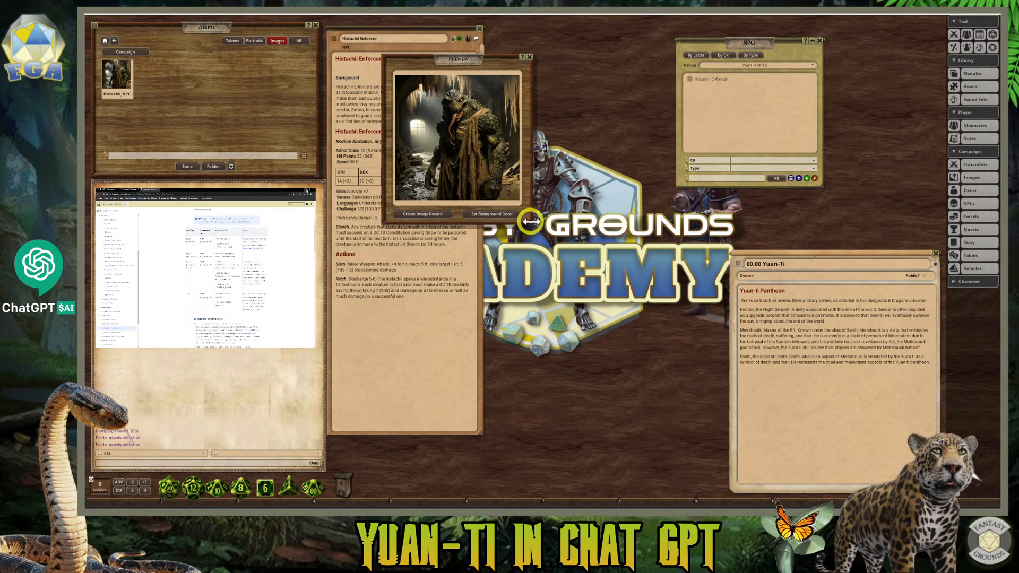
pyautogui.moveTo(531, 225); pyautogui.dragTo(642, 376)
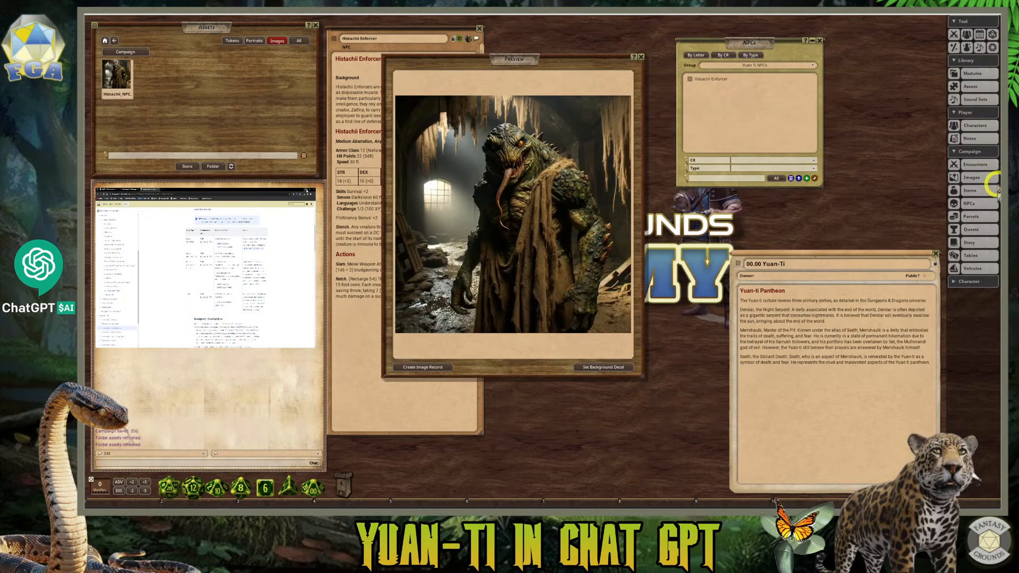
# - Add a Yuan-Ti NPCs group to the campaign images list and make it the active group
pyautogui.click(982, 177)
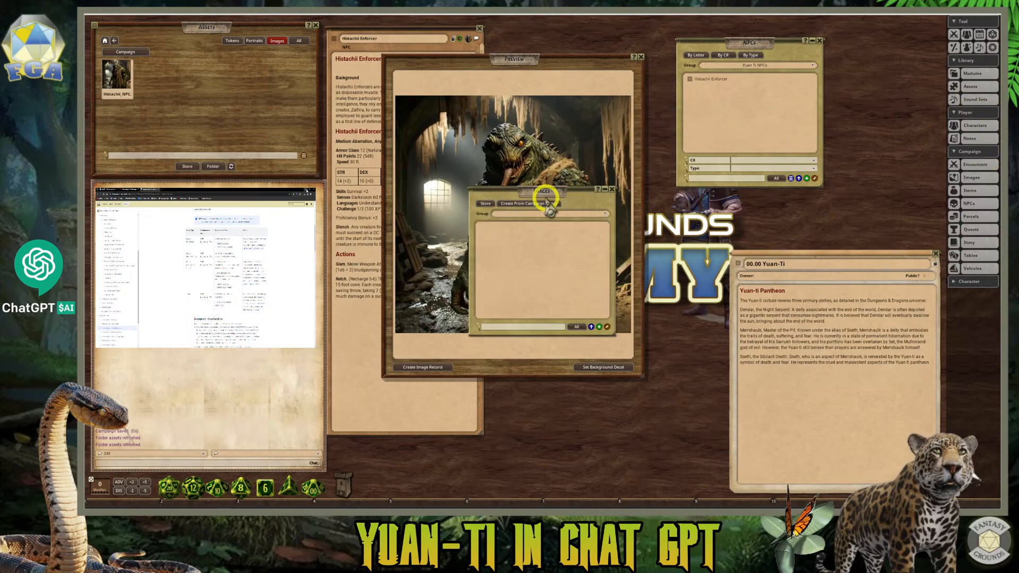
pyautogui.moveTo(547, 201); pyautogui.dragTo(727, 85)
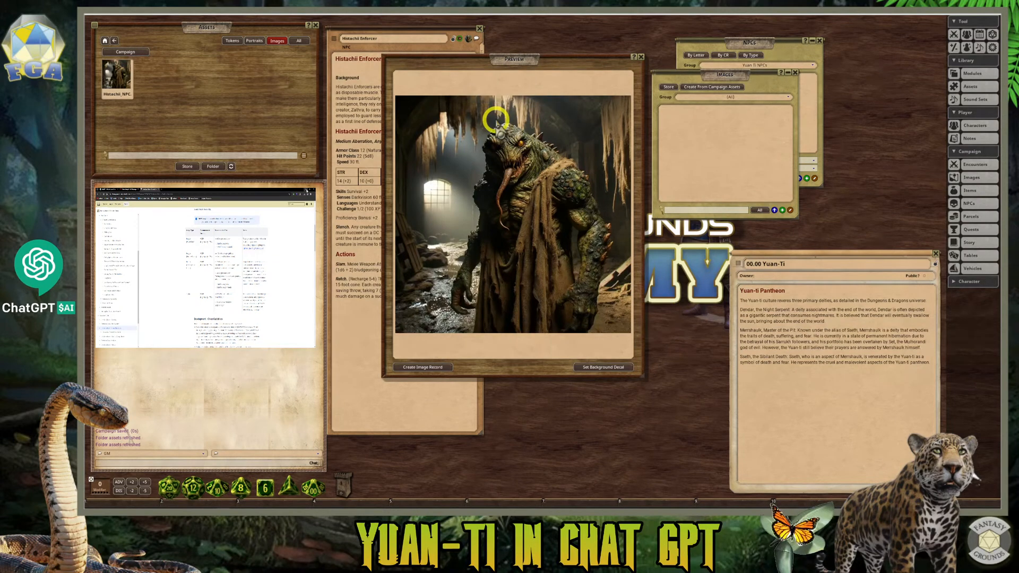
pyautogui.click(765, 100)
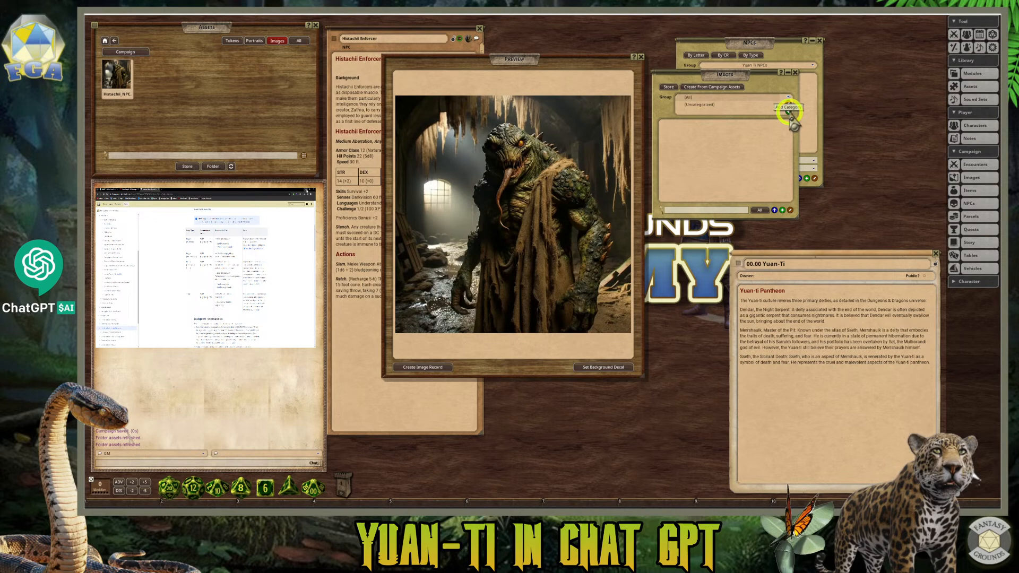
pyautogui.click(790, 112)
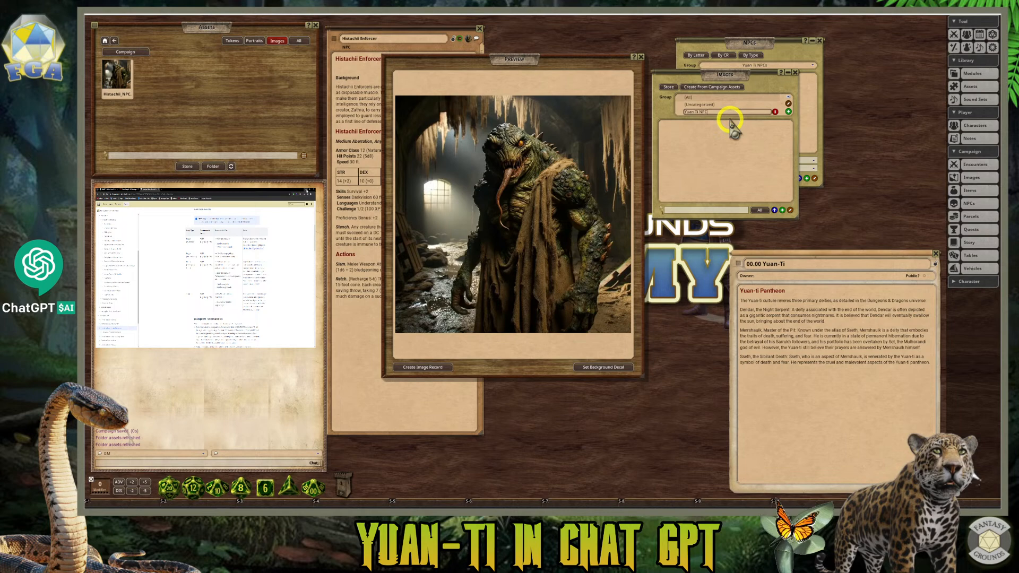
pyautogui.write('s')
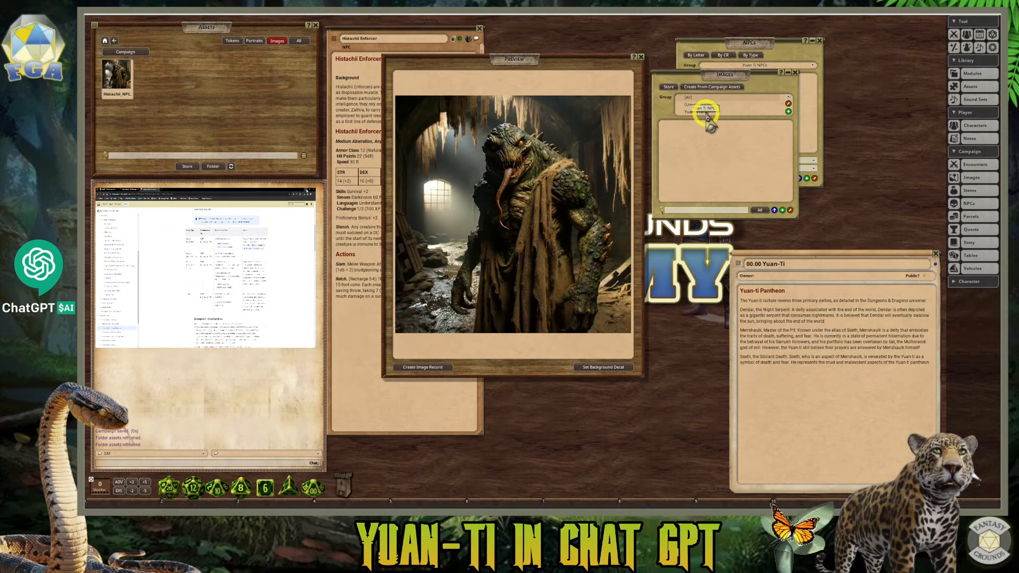
pyautogui.click(781, 142)
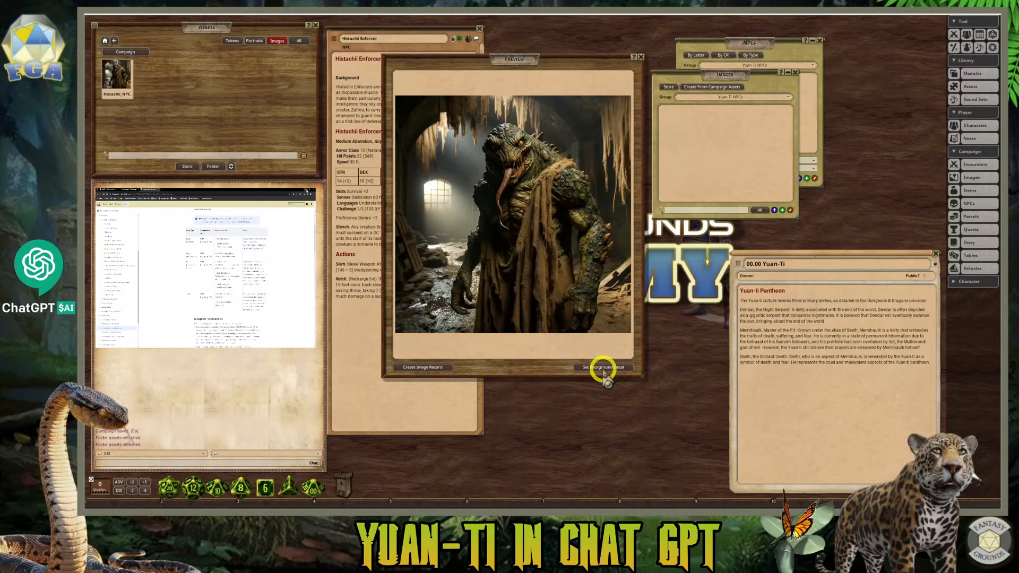
# - Create an image record from the previewed Histachii_NPC picture and enlarge the record's window
pyautogui.click(422, 367)
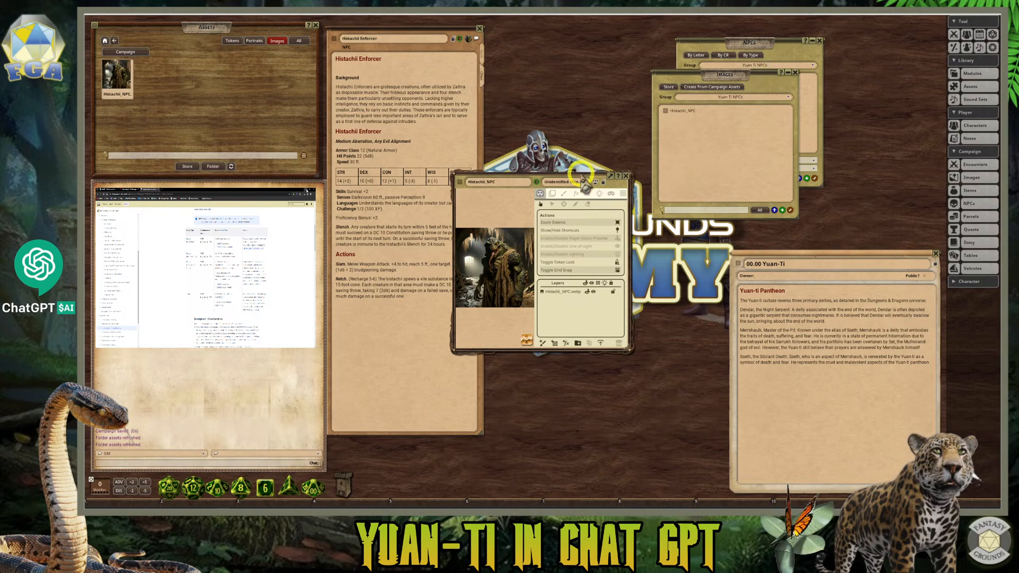
pyautogui.moveTo(610, 184); pyautogui.dragTo(653, 51)
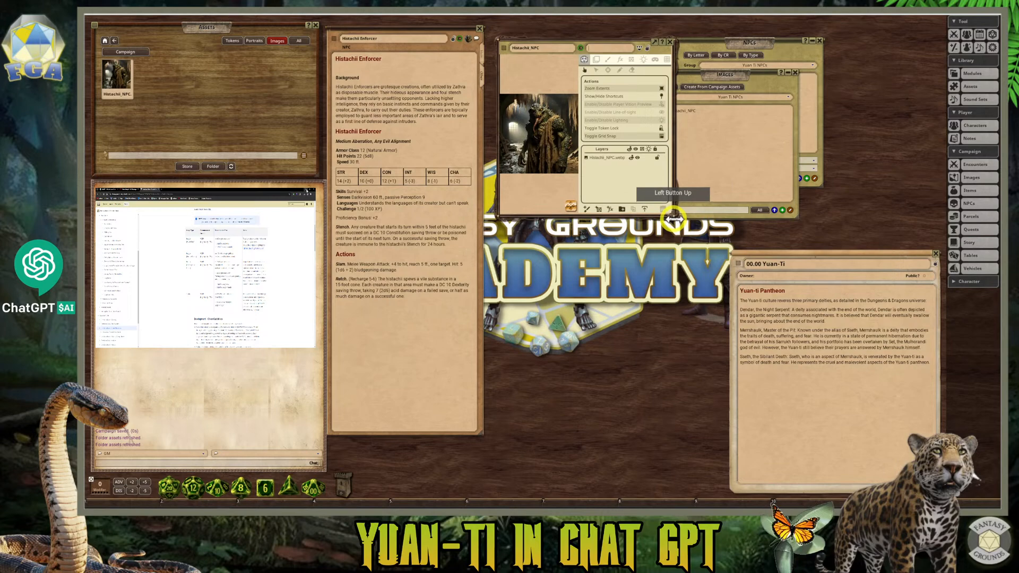
pyautogui.moveTo(671, 212); pyautogui.dragTo(848, 429)
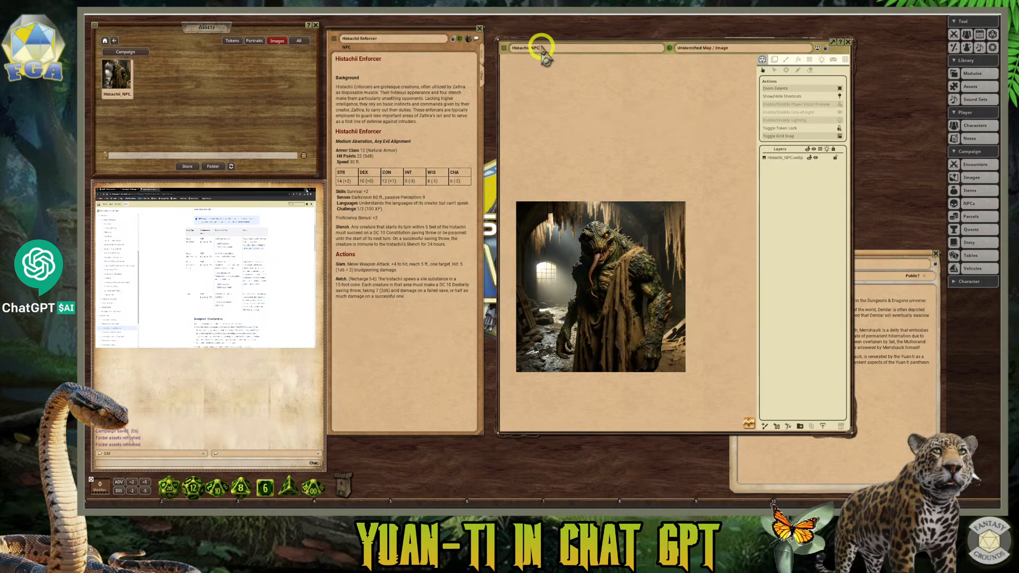
# - Set the image record's unidentified name to Reptilian Creature and mark the record as unidentified
pyautogui.click(709, 49)
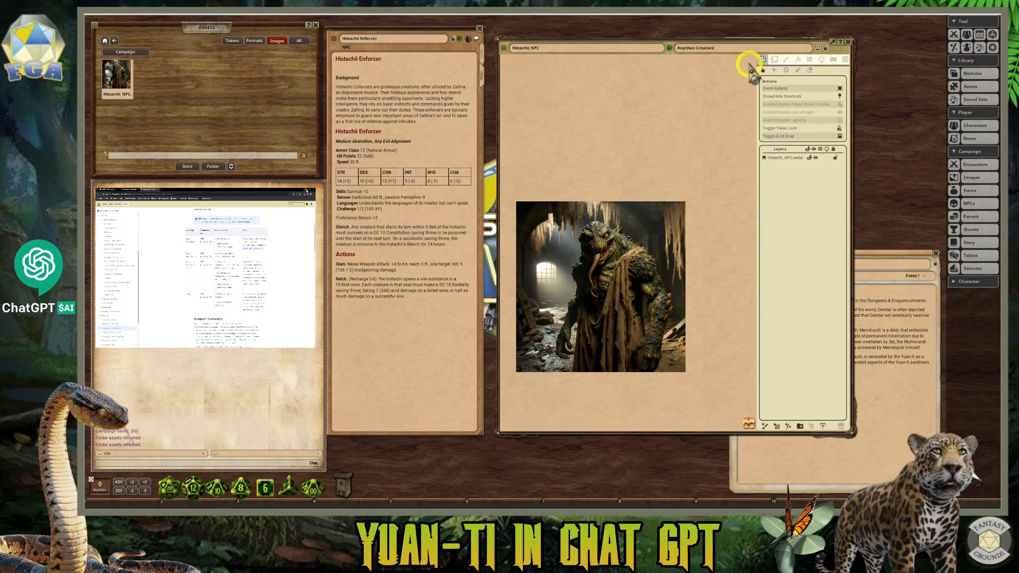
pyautogui.click(708, 78)
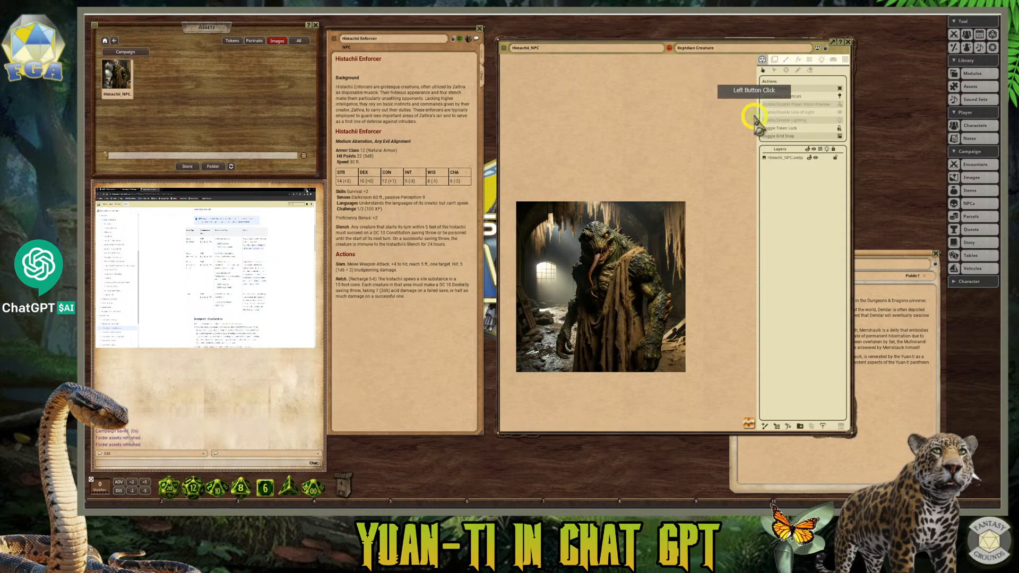
pyautogui.click(669, 47)
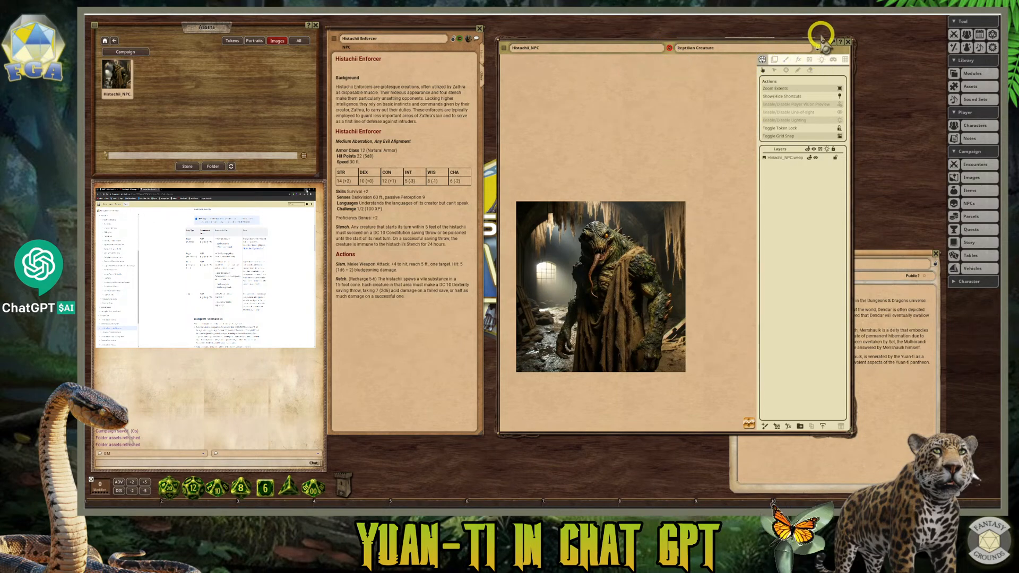
# - Hide the toolbar of the Histachii_NPC image and adjust the picture's zoom
pyautogui.click(819, 48)
pyautogui.scroll(6, 706, 228)
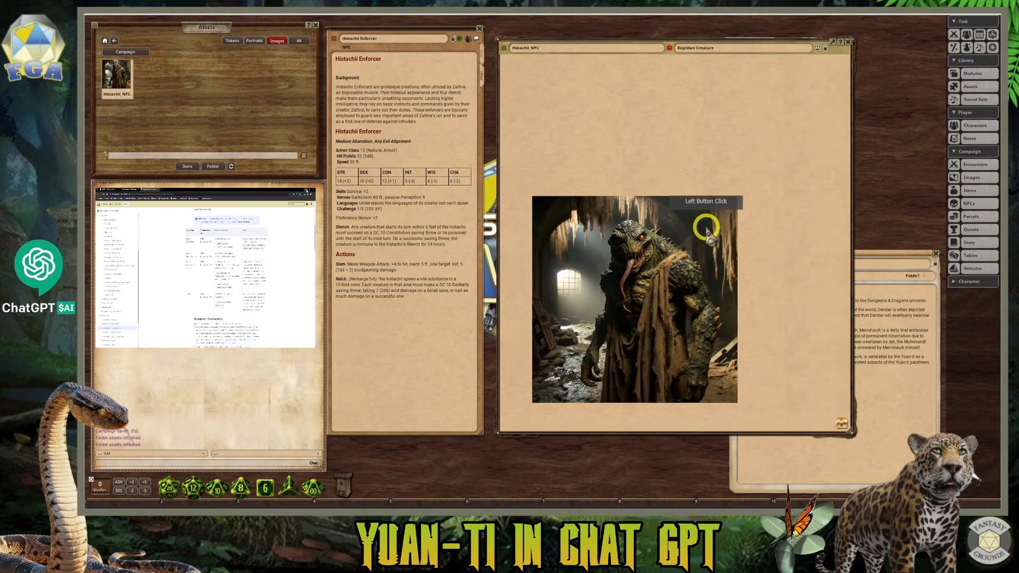
pyautogui.scroll(-5, 637, 224)
# - Link the Histachii_NPC image on the blank line of the Histachii Enforcer description and close the image window
pyautogui.moveTo(503, 49); pyautogui.dragTo(344, 68)
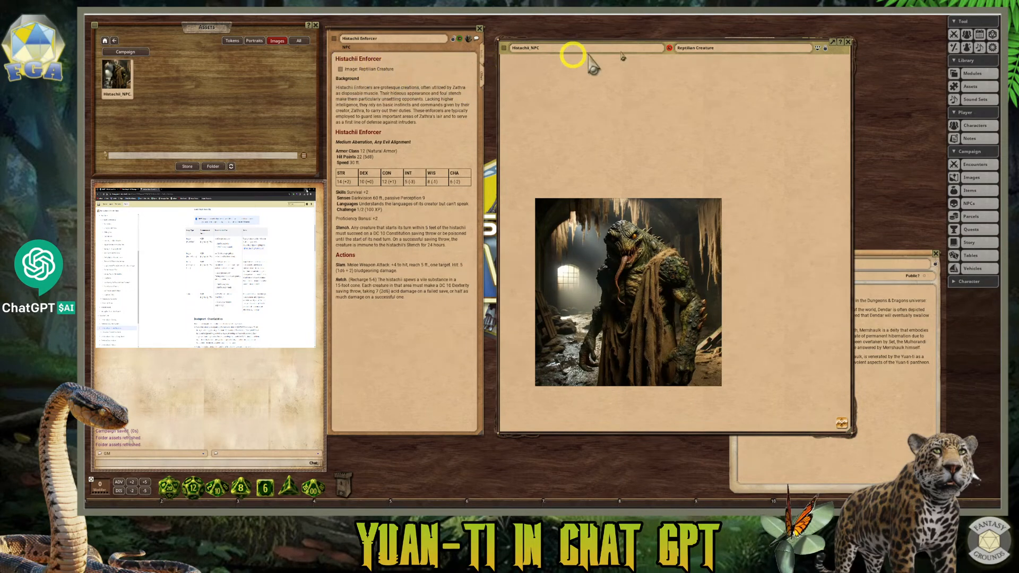
pyautogui.click(849, 41)
pyautogui.click(348, 69)
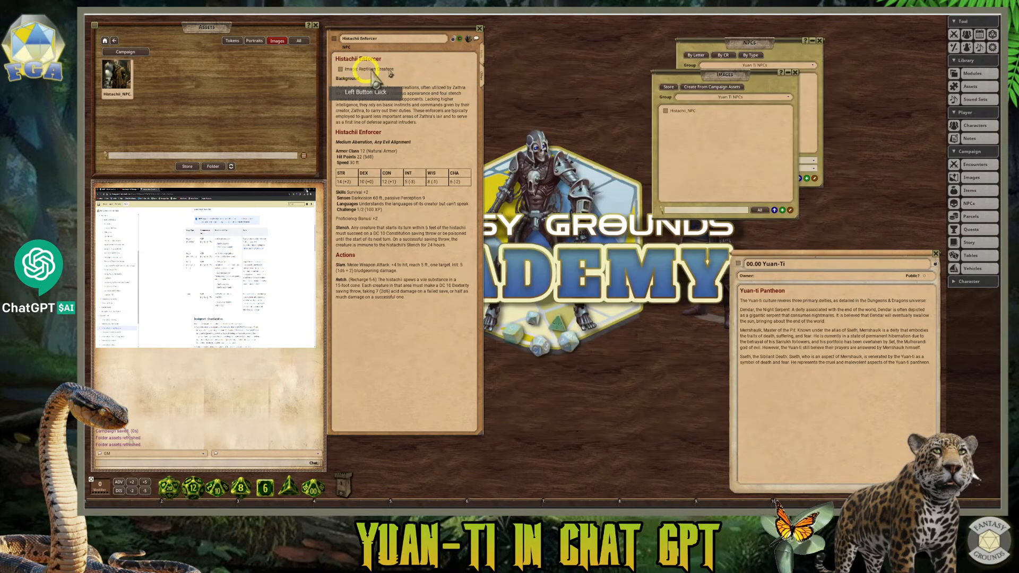
# - Show the Histachii Enforcer's main stat sheet, close the assets window and lock the NPC record
pyautogui.click(482, 57)
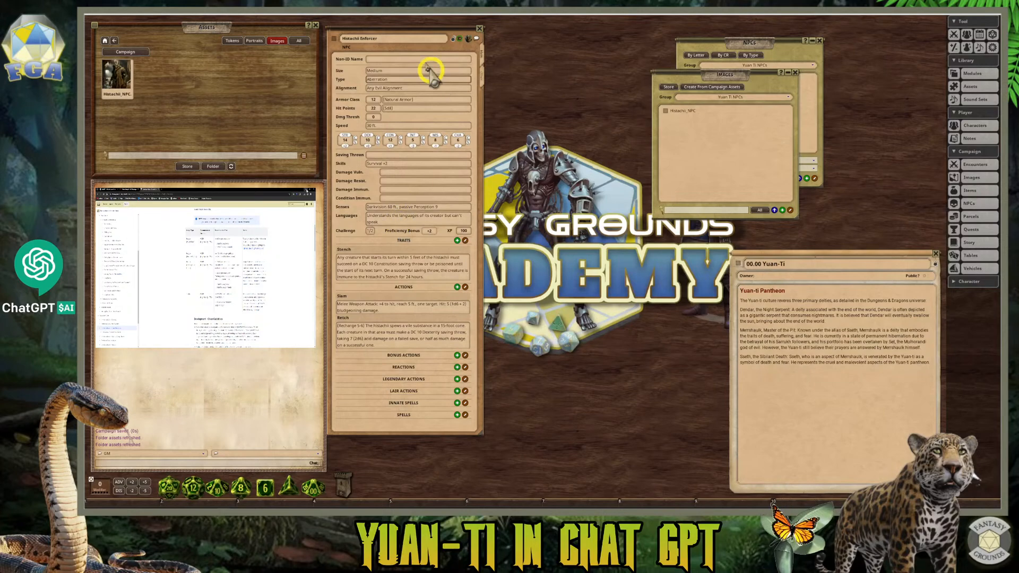
pyautogui.click(316, 25)
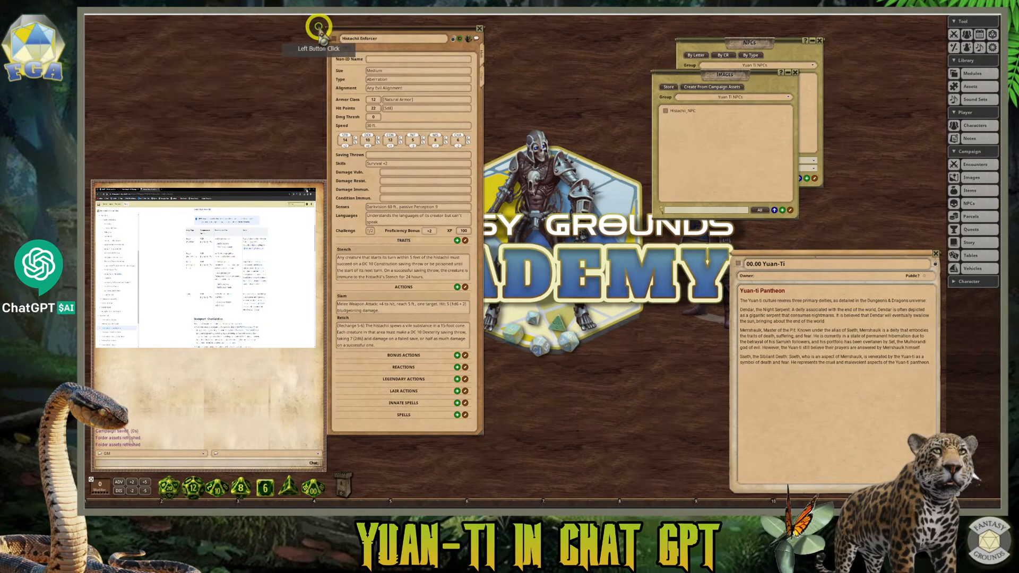
pyautogui.click(453, 38)
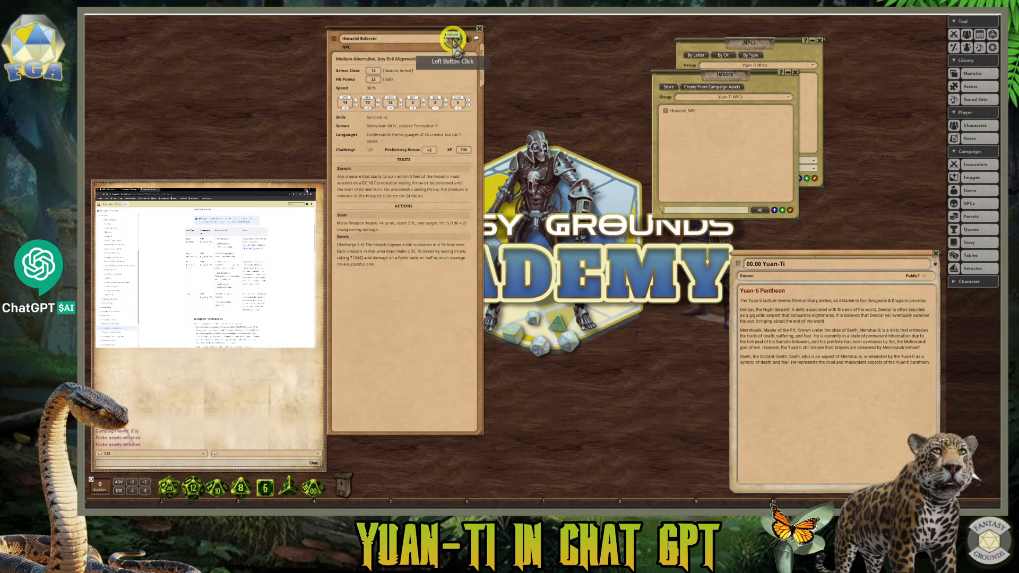
# - Close the NPCs list, the Yuan-Ti story and the images list, and move the Histachii Enforcer sheet beside the sidebar
pyautogui.moveTo(439, 32); pyautogui.dragTo(485, 32)
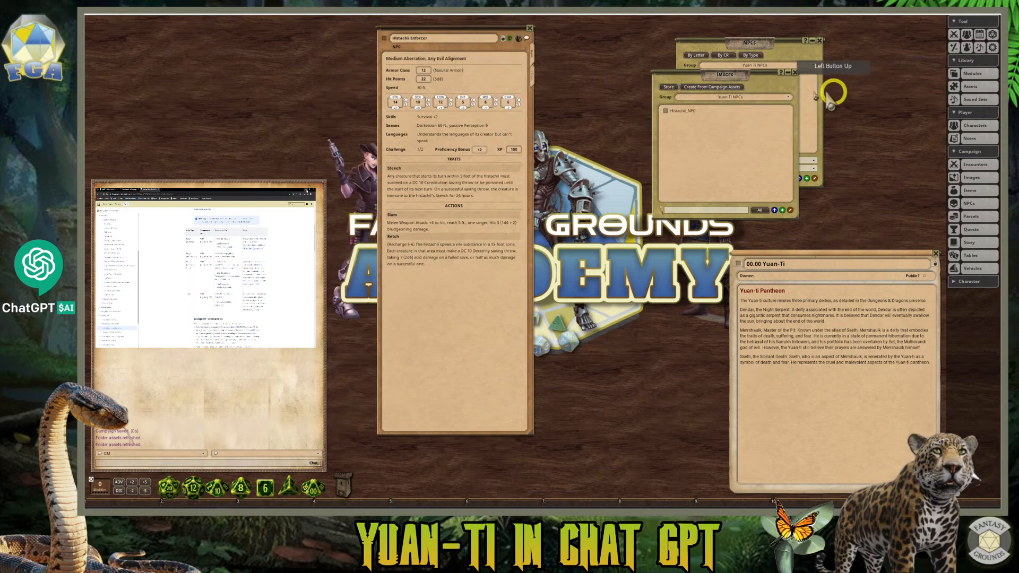
pyautogui.click(821, 41)
pyautogui.click(936, 255)
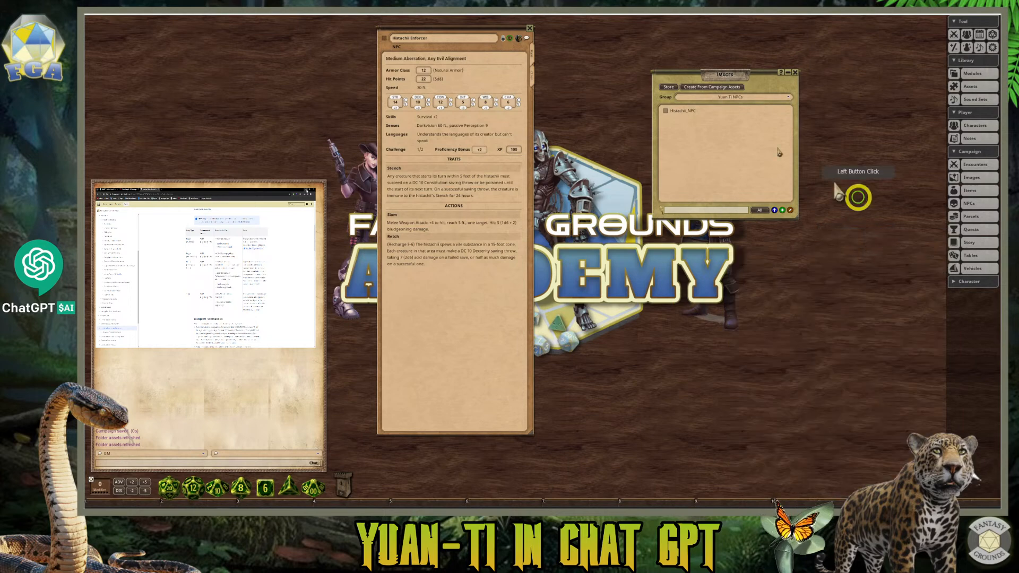
pyautogui.moveTo(722, 75); pyautogui.dragTo(837, 39)
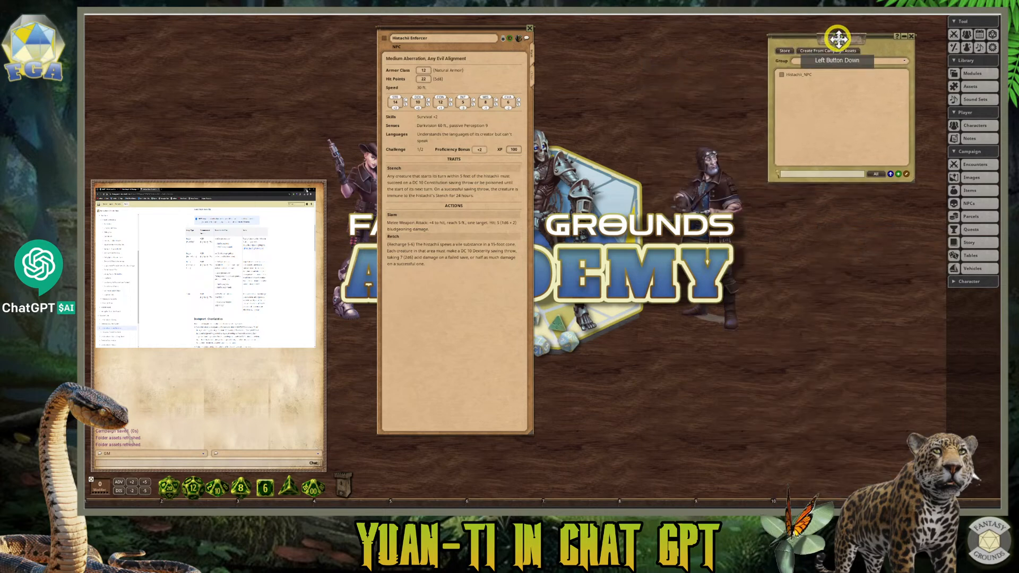
pyautogui.click(912, 36)
pyautogui.click(498, 27)
pyautogui.moveTo(497, 27); pyautogui.dragTo(867, 31)
# - Open the combat tracker, fit it above the chat area and add the Histachii Enforcer to it
pyautogui.click(954, 36)
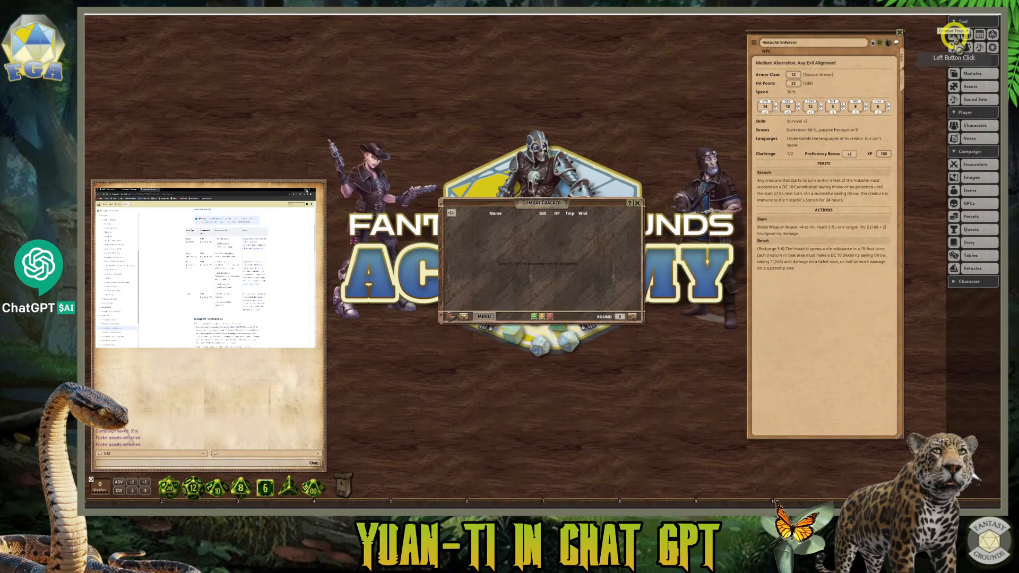
pyautogui.moveTo(564, 203); pyautogui.dragTo(212, 55)
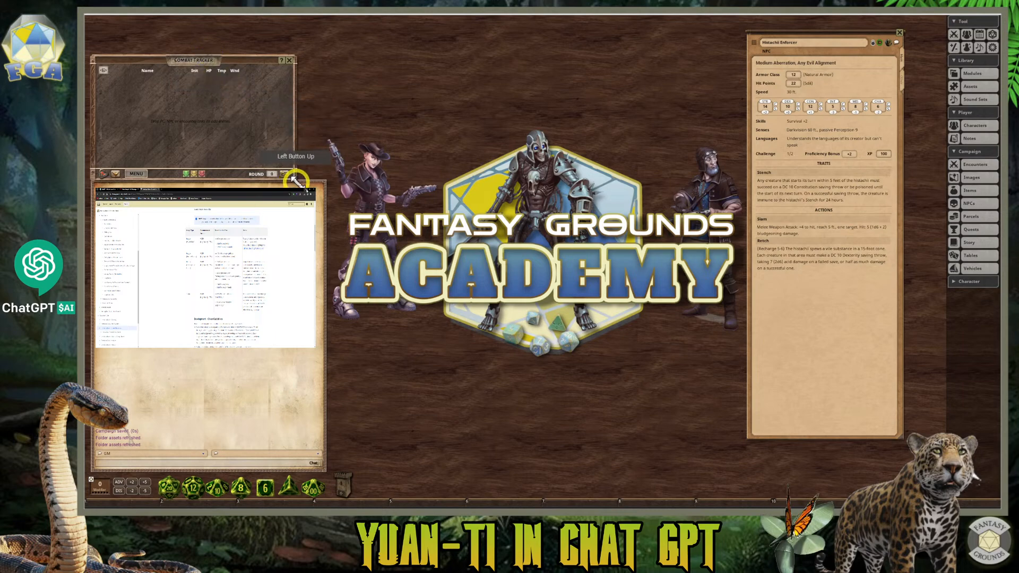
pyautogui.moveTo(305, 180); pyautogui.dragTo(327, 242)
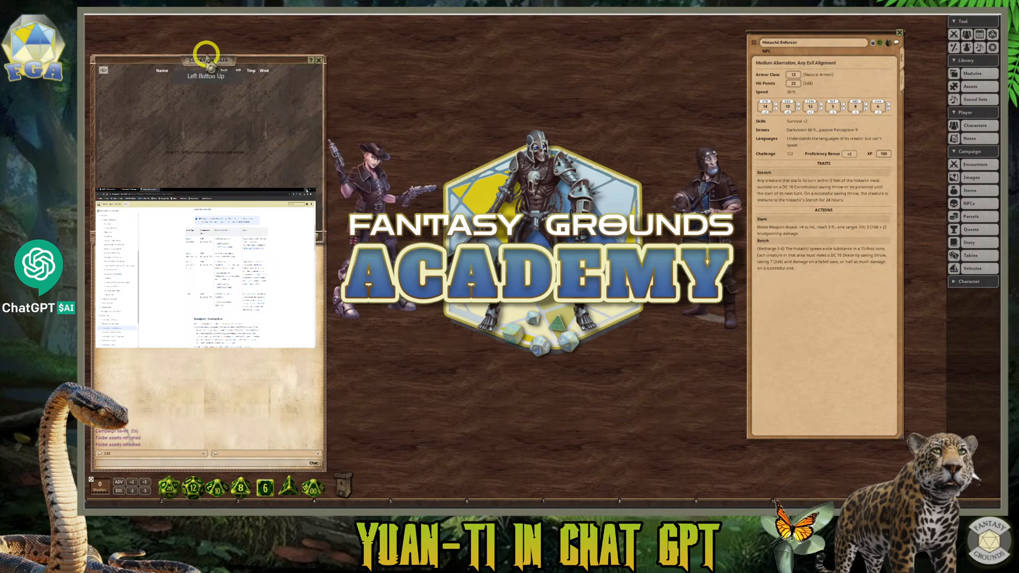
pyautogui.moveTo(207, 55); pyautogui.dragTo(207, 53)
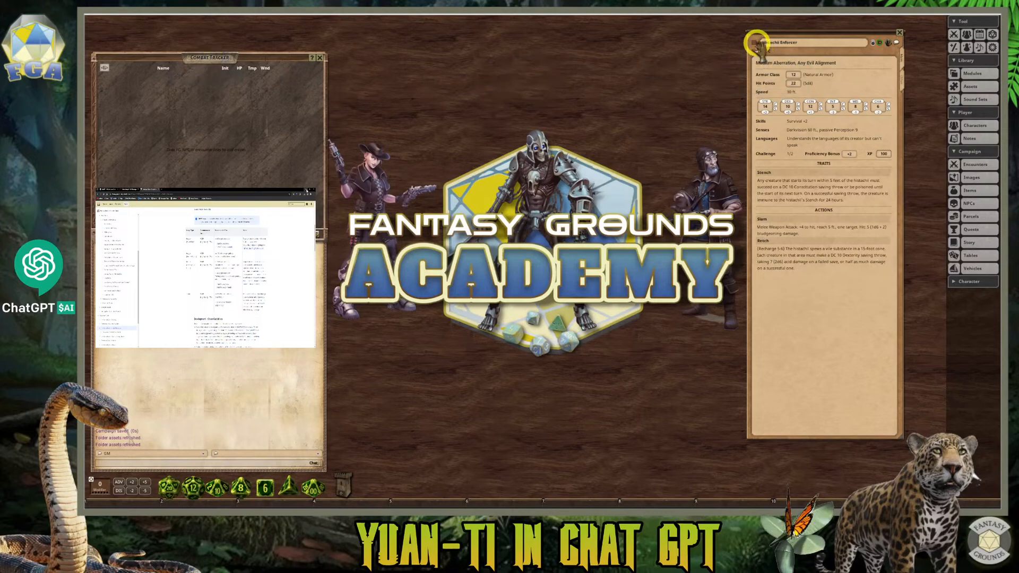
pyautogui.moveTo(756, 44); pyautogui.dragTo(167, 106)
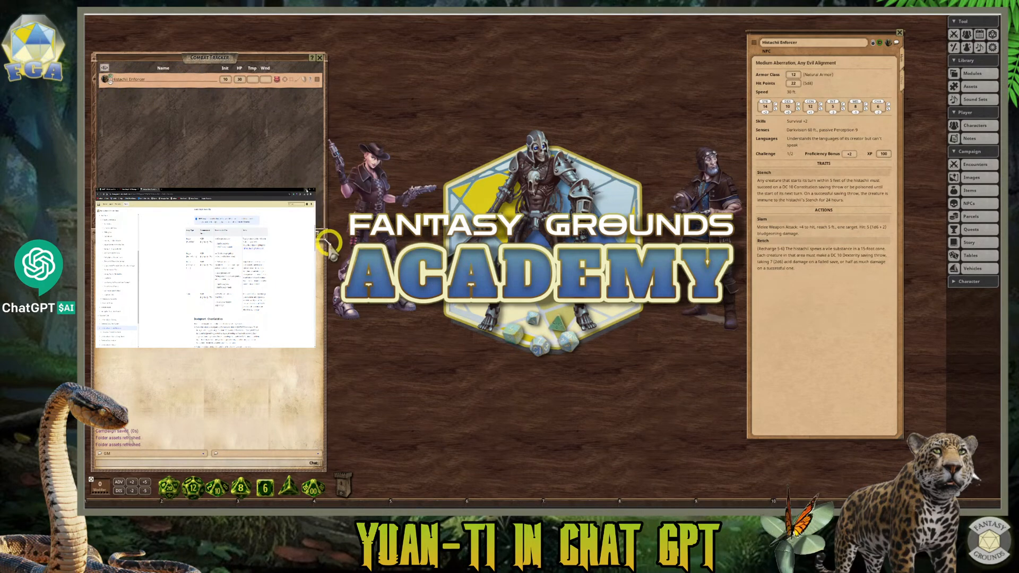
# - Expand the Histachii Enforcer's offense section in the combat tracker and test-roll its Slam attack and damage
pyautogui.click(307, 81)
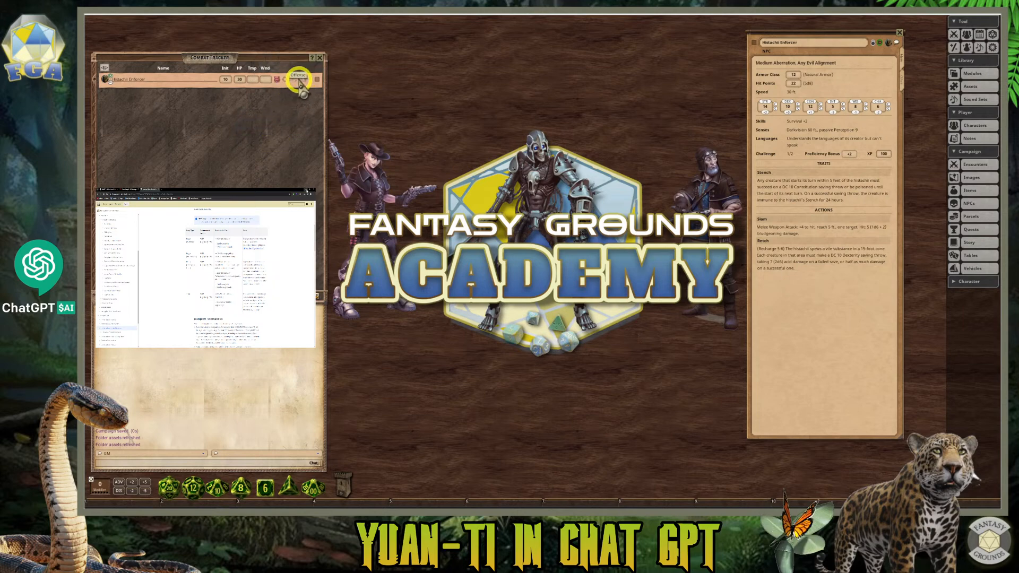
pyautogui.click(300, 85)
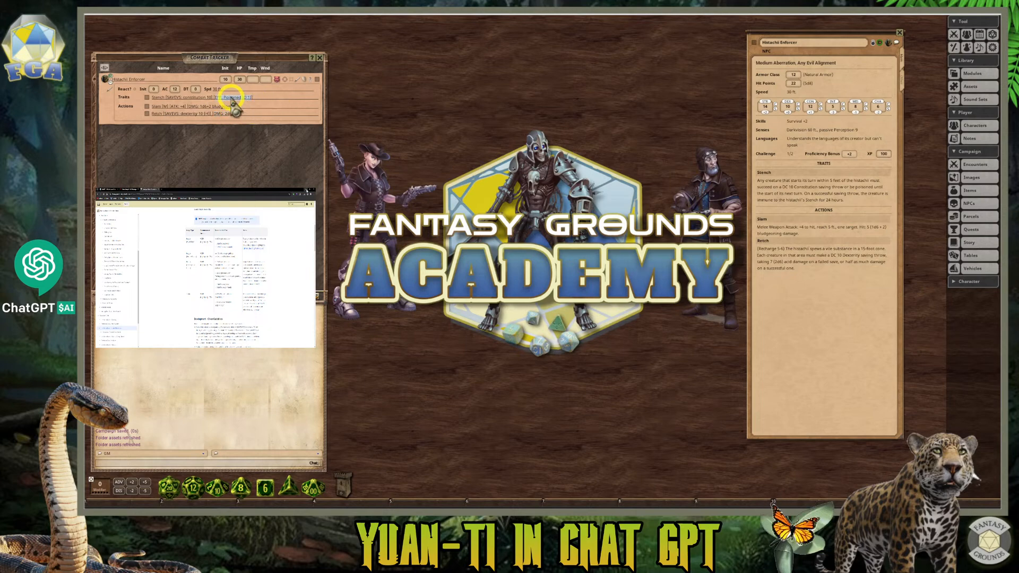
pyautogui.doubleClick(176, 106)
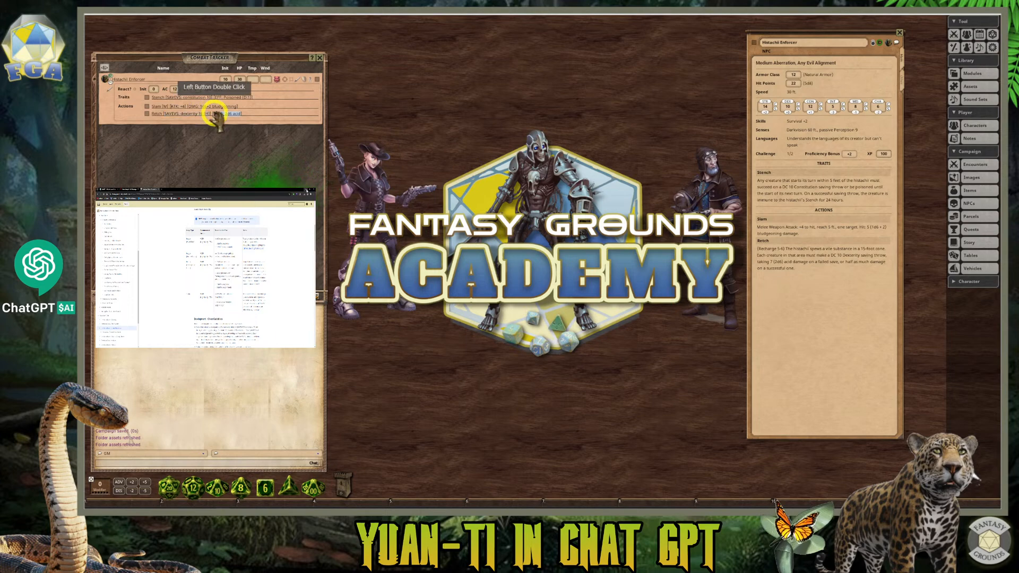
pyautogui.moveTo(227, 108); pyautogui.dragTo(346, 154)
# - Test the Retch Dexterity save and the Stench Constitution save with the Histachii Enforcer as its own target
pyautogui.doubleClick(191, 114)
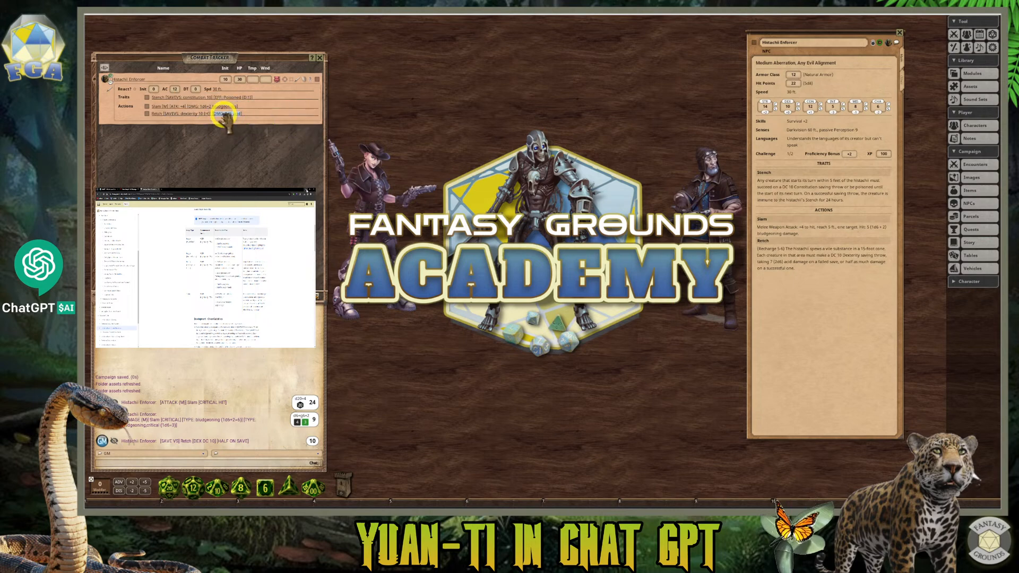
pyautogui.moveTo(176, 113); pyautogui.dragTo(138, 107)
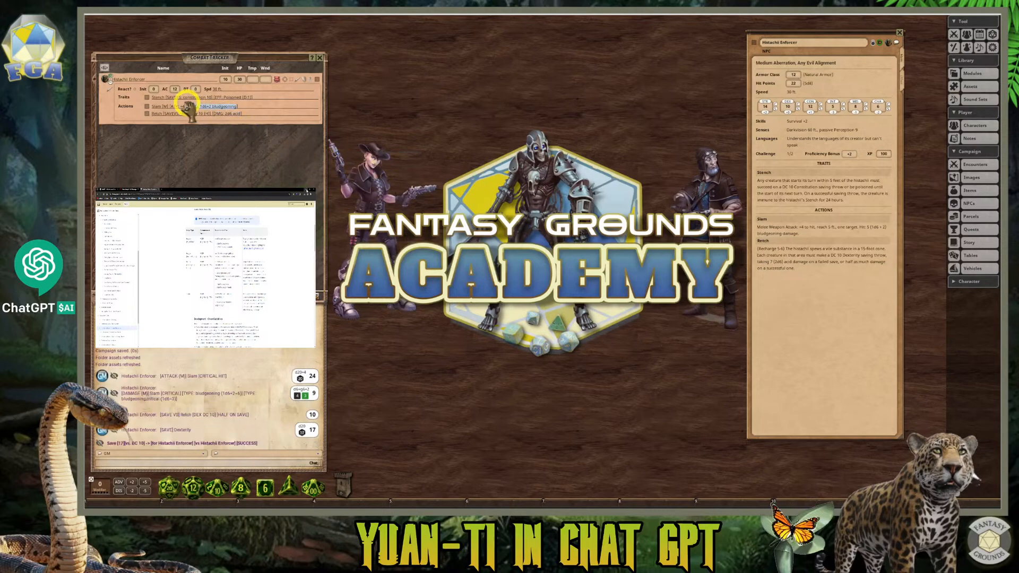
pyautogui.moveTo(190, 113); pyautogui.dragTo(134, 110)
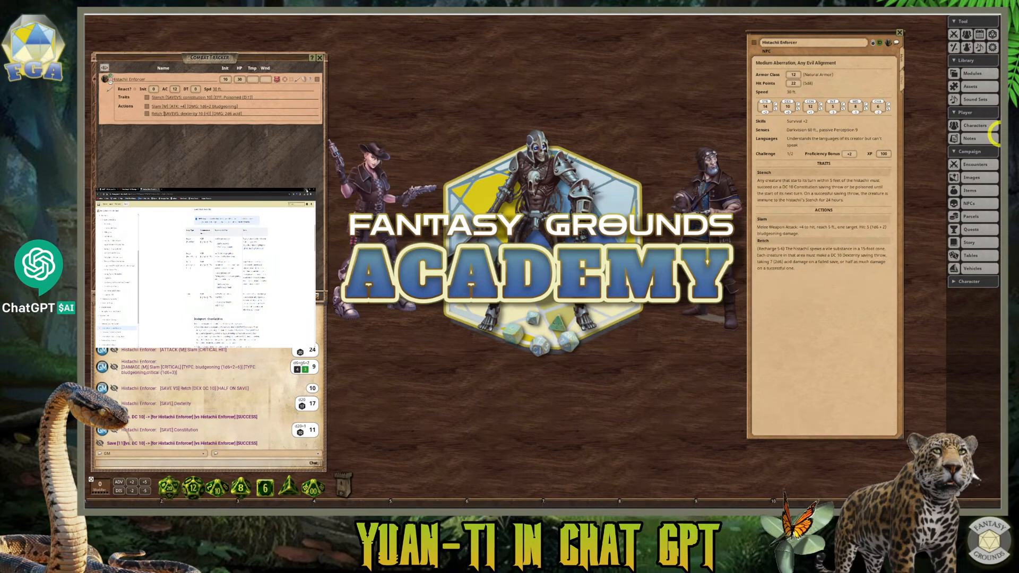
# - Close the Histachii Enforcer sheet and return to the ChatGPT conversation in the browser, closing the enlarged creature image
pyautogui.click(899, 33)
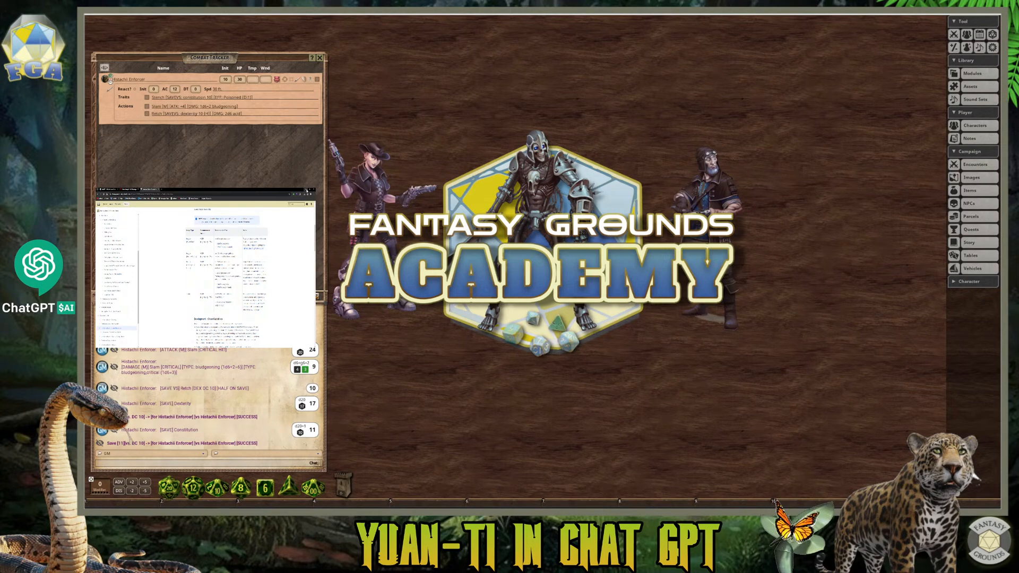
pyautogui.hotkey('alt', 'Tab')
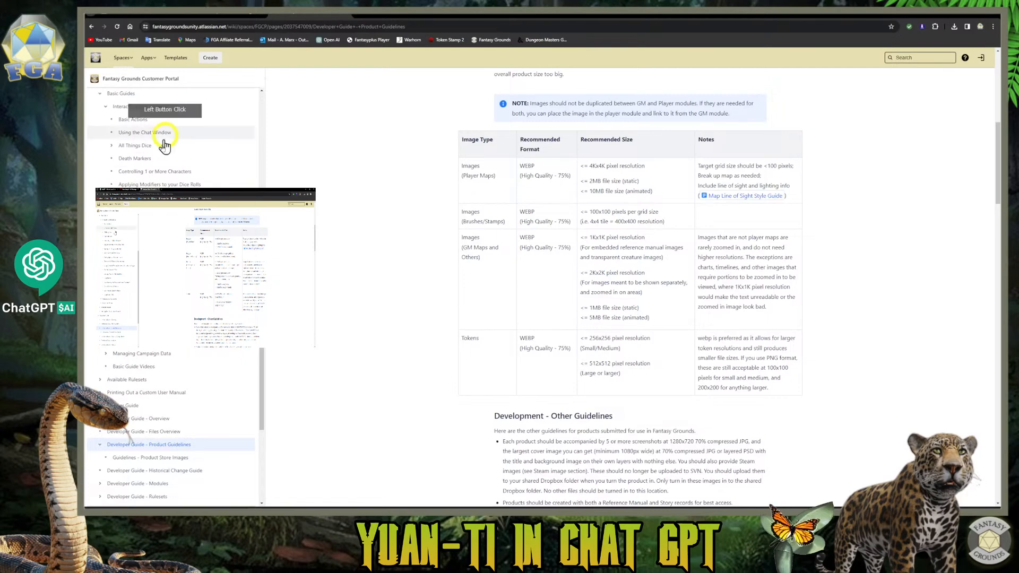
pyautogui.click(122, 16)
pyautogui.click(102, 78)
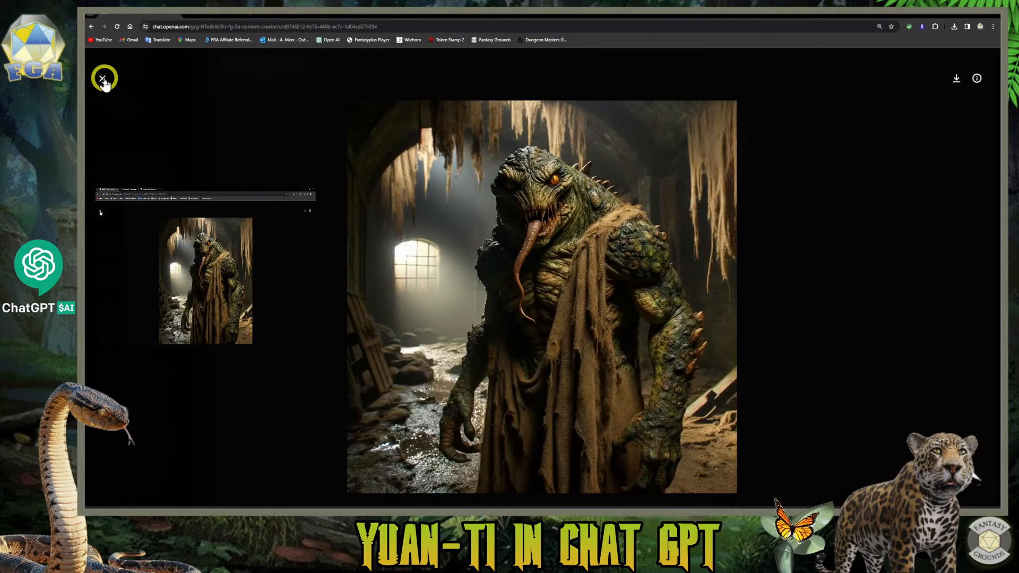
# - Find the Yuan-ti Snake Priest stat block in the conversation and review its abilities, spellcasting, actions and background
pyautogui.click(450, 274)
pyautogui.scroll(15, 499, 303)
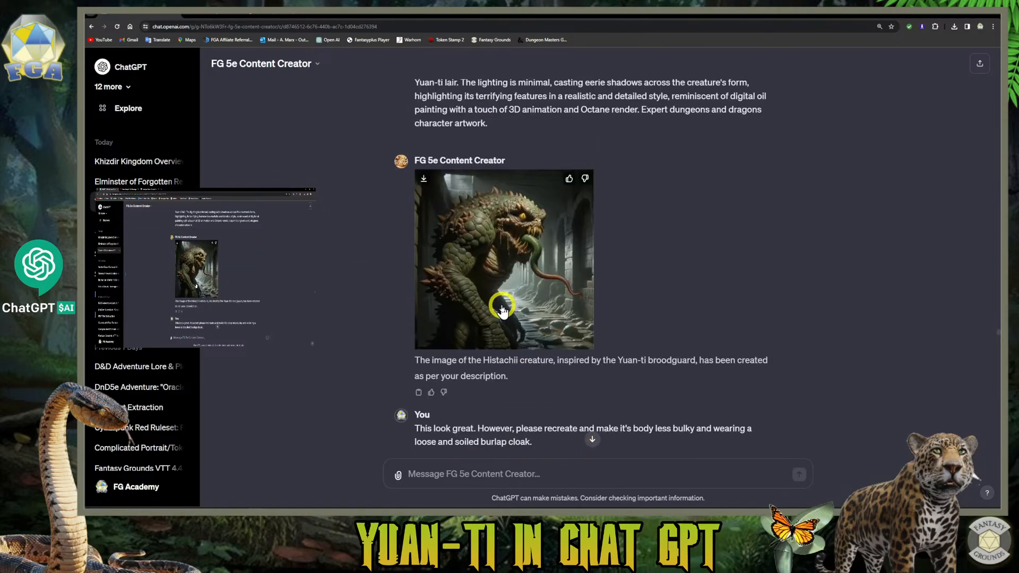
pyautogui.scroll(15, 501, 308)
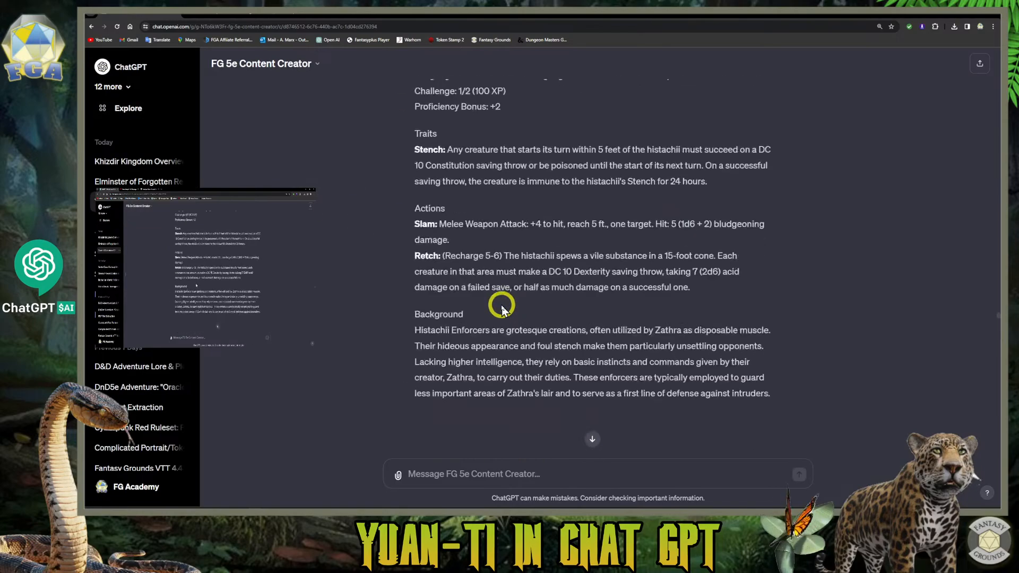
pyautogui.scroll(10, 501, 306)
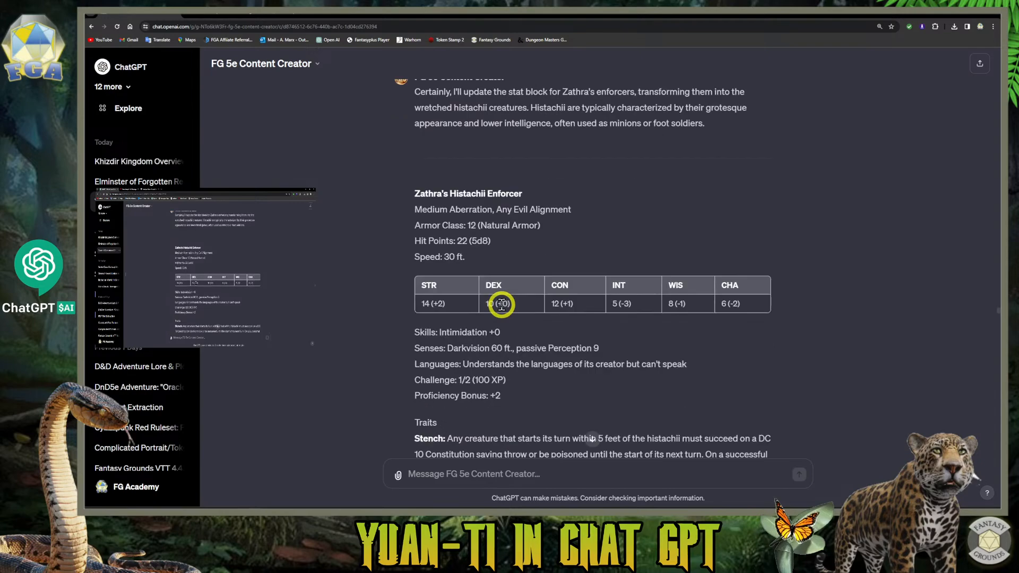
pyautogui.scroll(10, 502, 304)
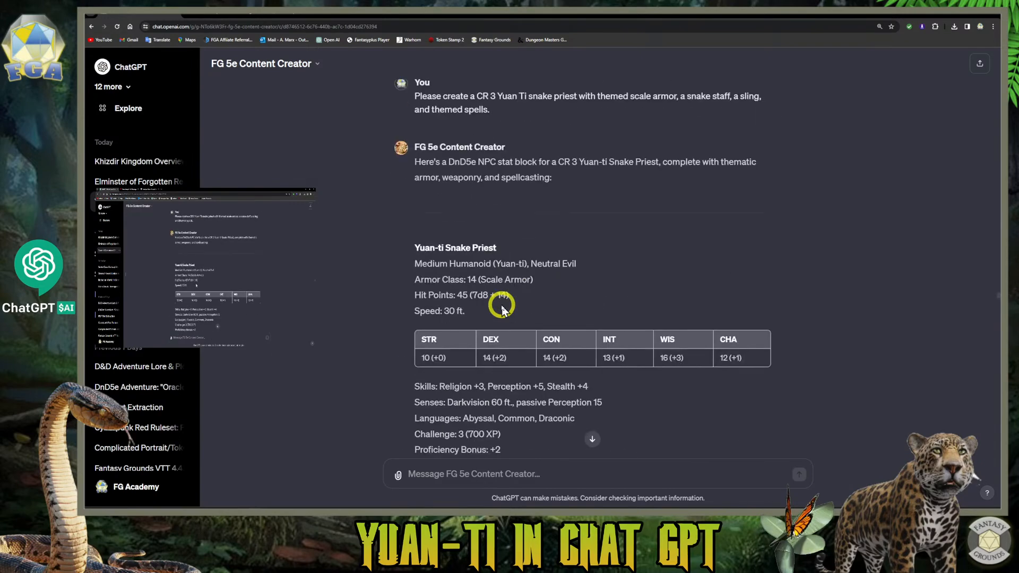
pyautogui.scroll(-1, 502, 308)
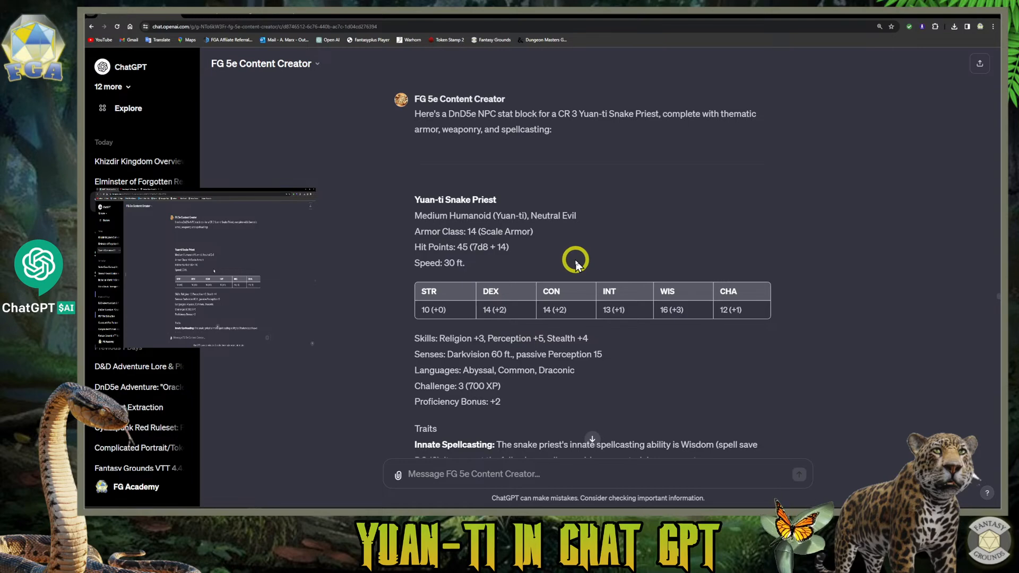
pyautogui.scroll(-8, 577, 264)
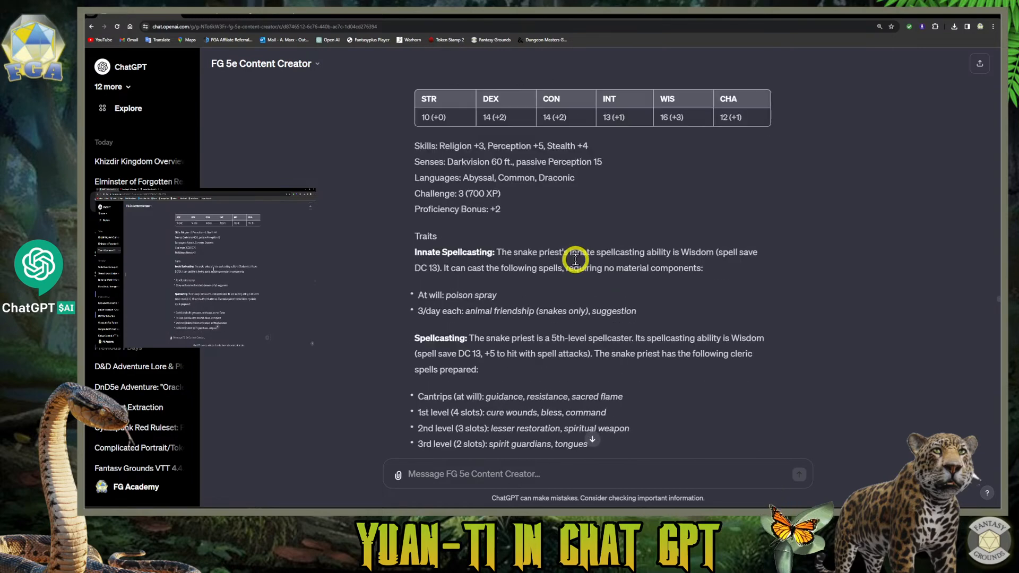
pyautogui.scroll(-3, 576, 260)
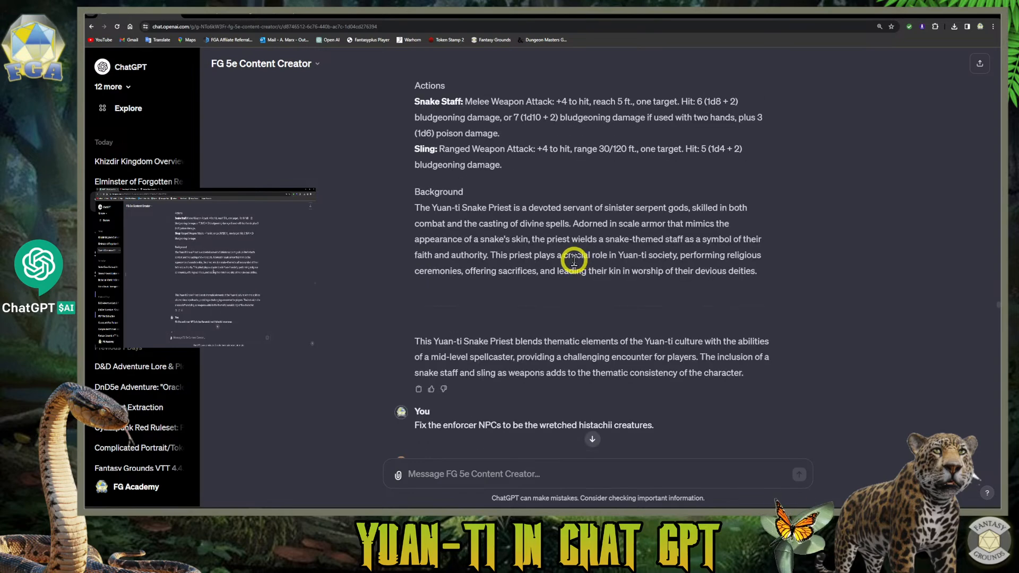
pyautogui.scroll(10, 574, 260)
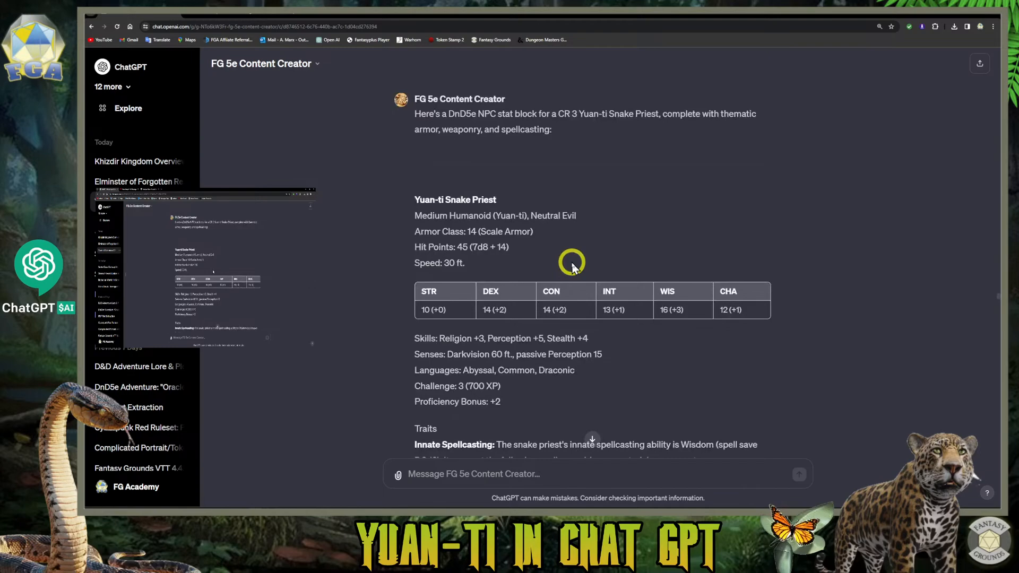
pyautogui.scroll(-9, 573, 263)
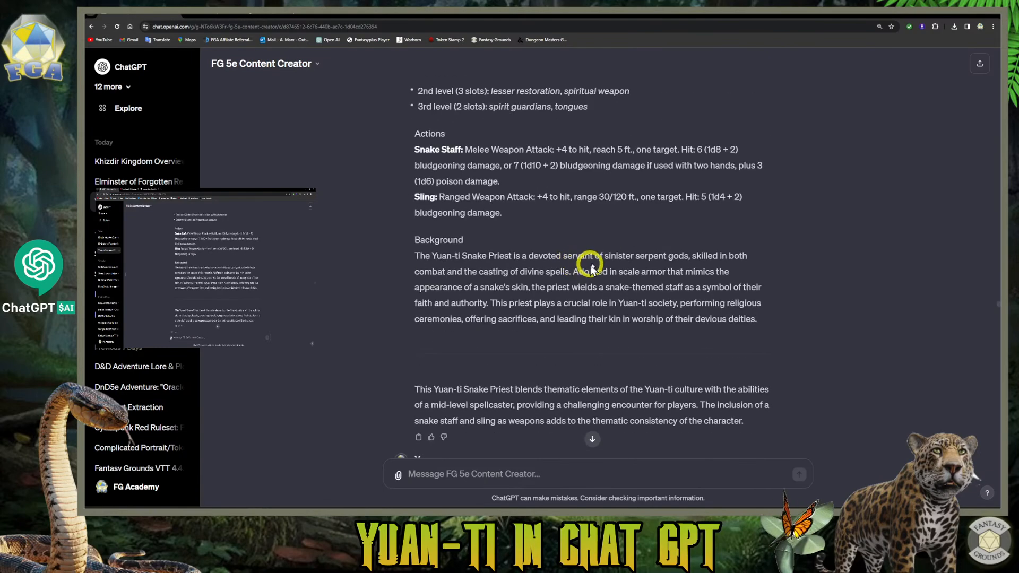
pyautogui.scroll(4, 604, 307)
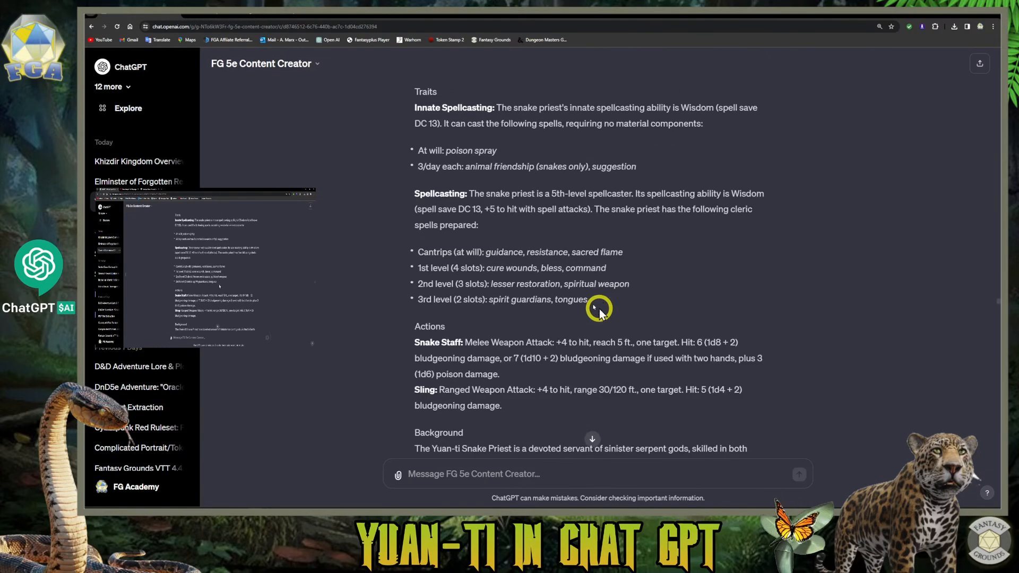
pyautogui.scroll(1, 499, 217)
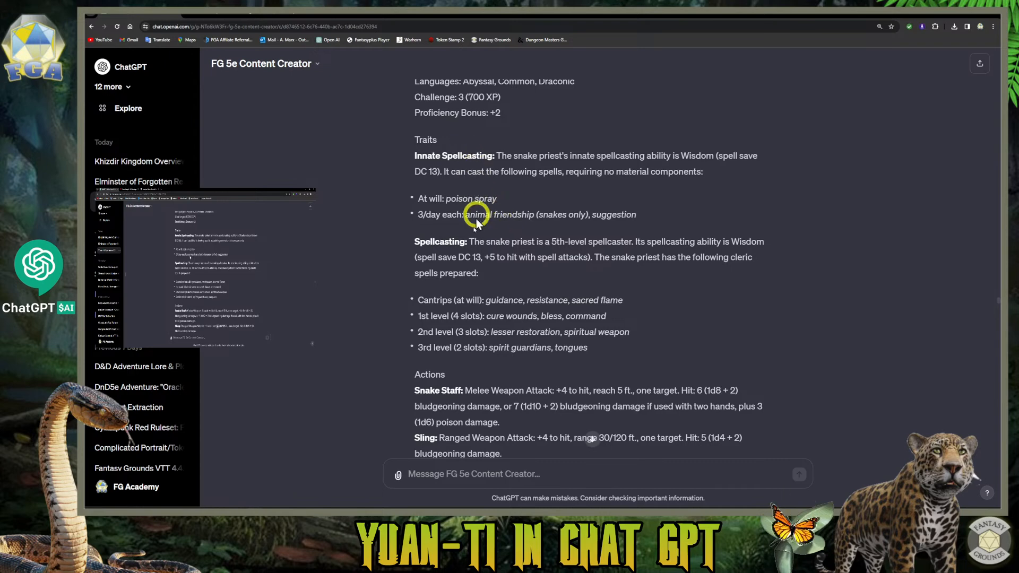
pyautogui.scroll(-2, 475, 380)
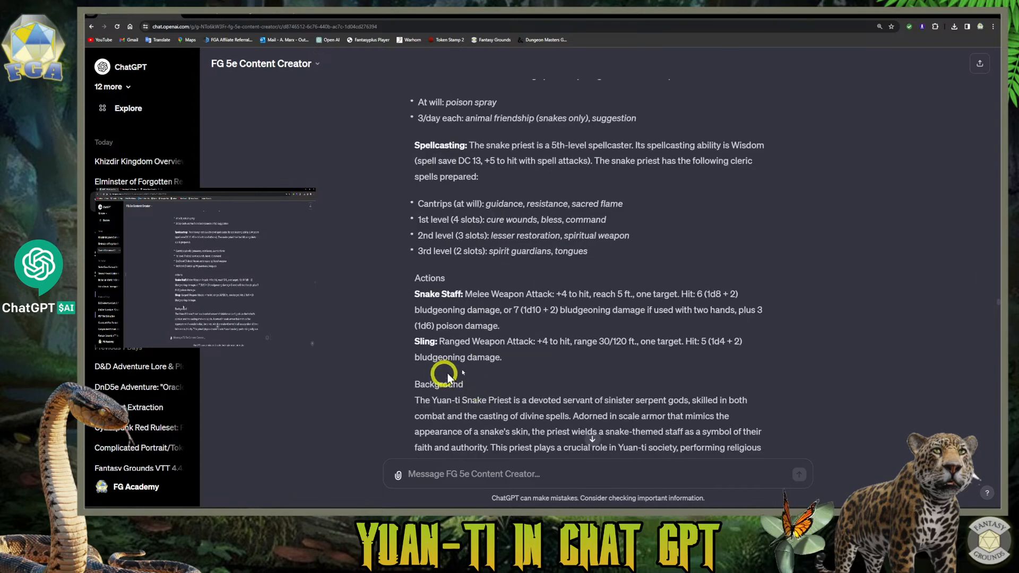
pyautogui.scroll(-2, 442, 374)
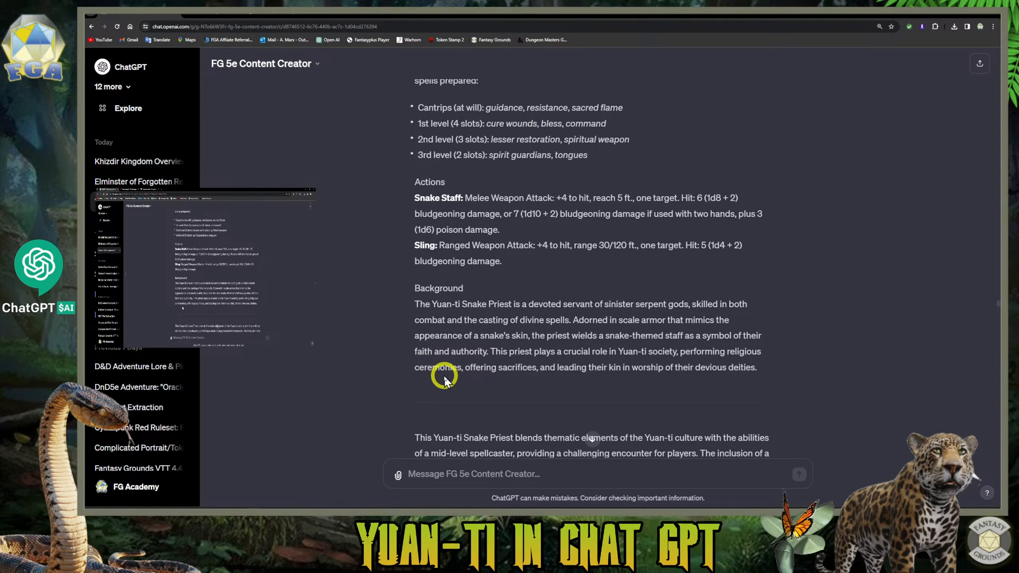
pyautogui.scroll(-2, 445, 378)
pyautogui.scroll(2, 444, 375)
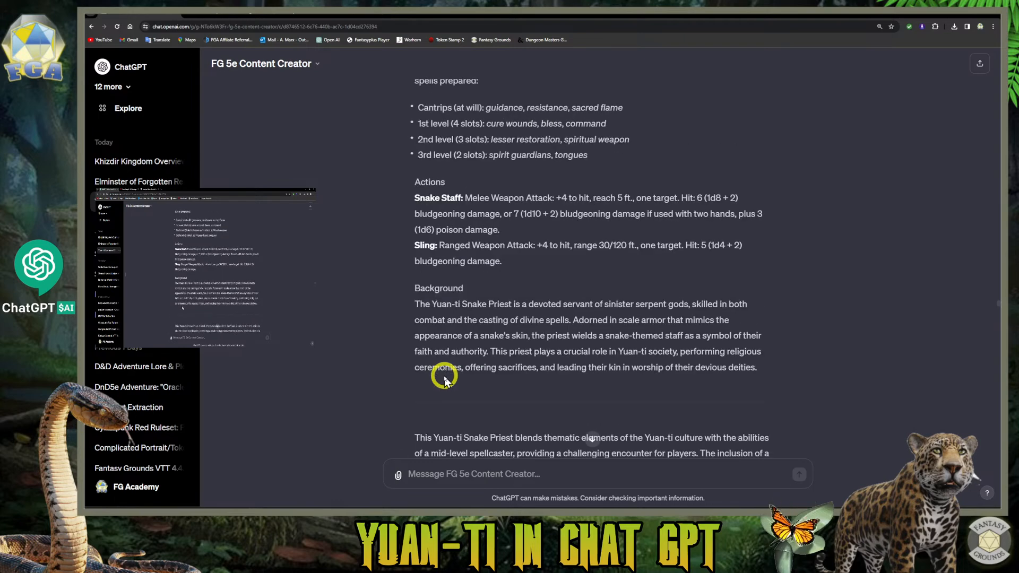
# - Copy the Yuan-ti Snake Priest stat block from its name through the Background paragraph and switch to Fantasy Grounds
pyautogui.moveTo(769, 371); pyautogui.dragTo(453, 287)
pyautogui.click(474, 295)
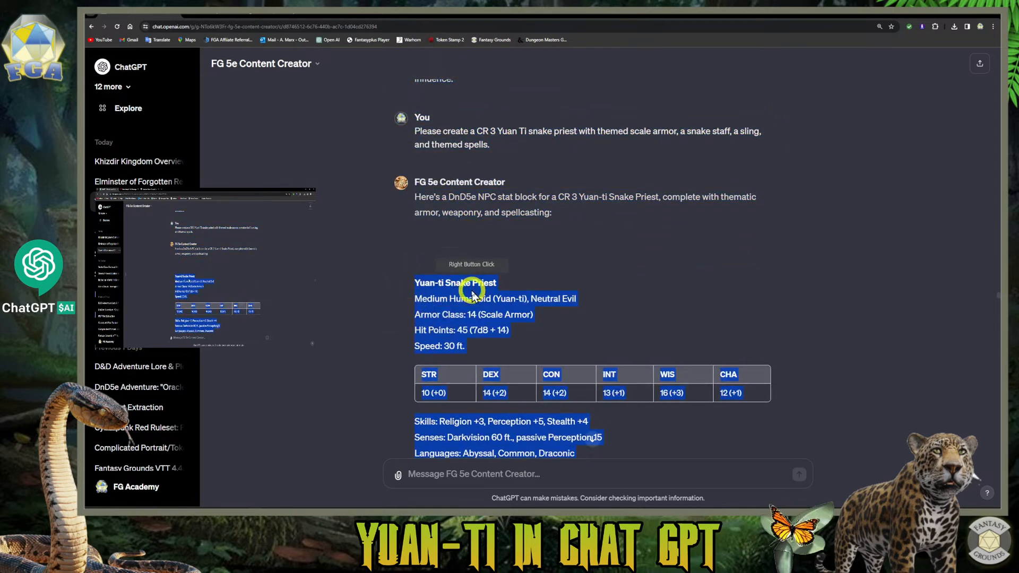
pyautogui.click(230, 511)
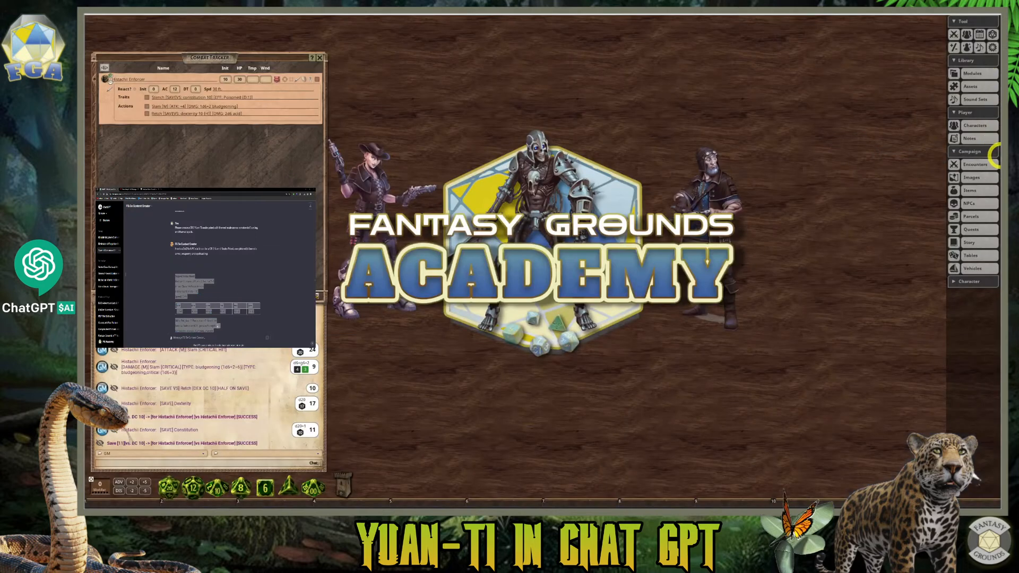
# - Open the NPC import window from the NPCs list and paste the Snake Priest stat block as the statistics text
pyautogui.click(970, 203)
pyautogui.moveTo(718, 48); pyautogui.dragTo(404, 70)
pyautogui.click(485, 202)
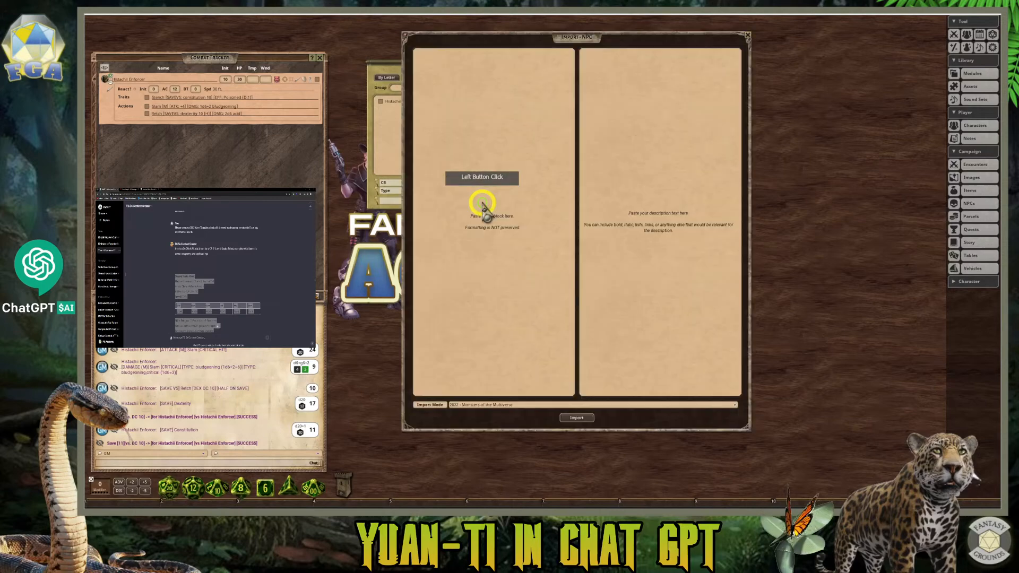
pyautogui.click(563, 139)
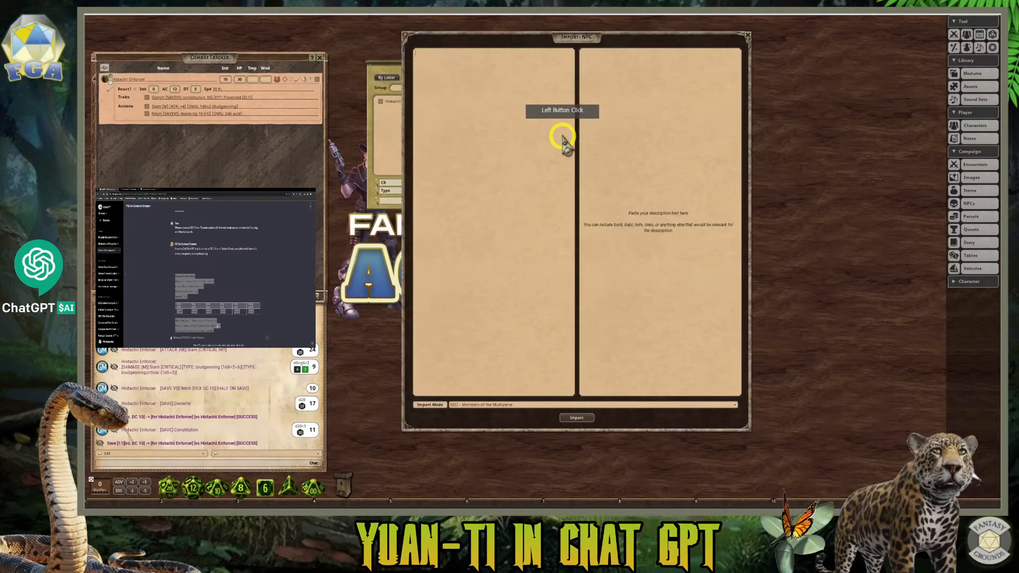
pyautogui.hotkey('ctrl', 'v')
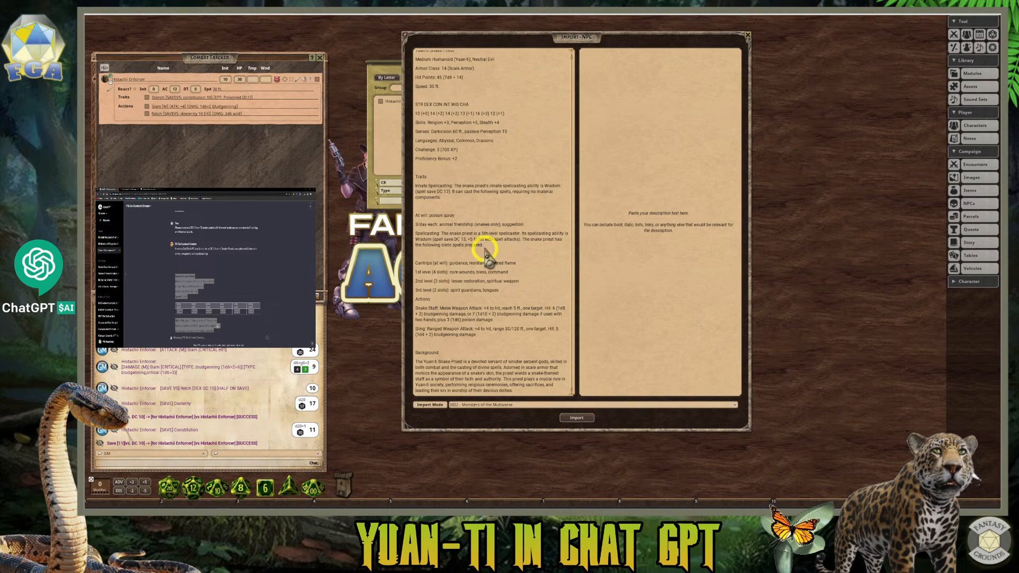
# - Move the Background heading and paragraph from the stat block text into the description text of the import window
pyautogui.moveTo(514, 391); pyautogui.dragTo(415, 352)
pyautogui.hotkey('ctrl', 'c')
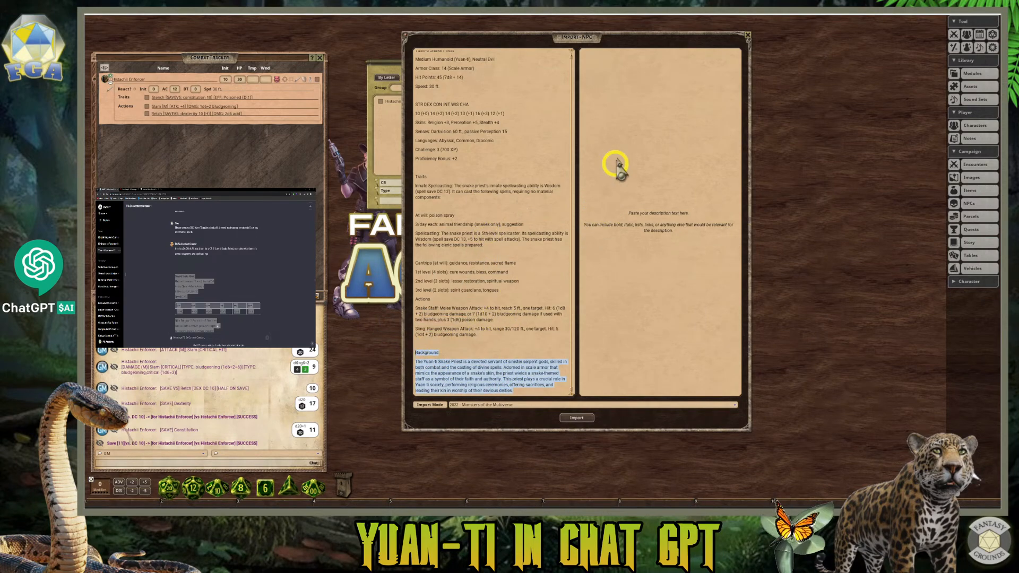
pyautogui.click(639, 71)
pyautogui.hotkey('ctrl', 'v')
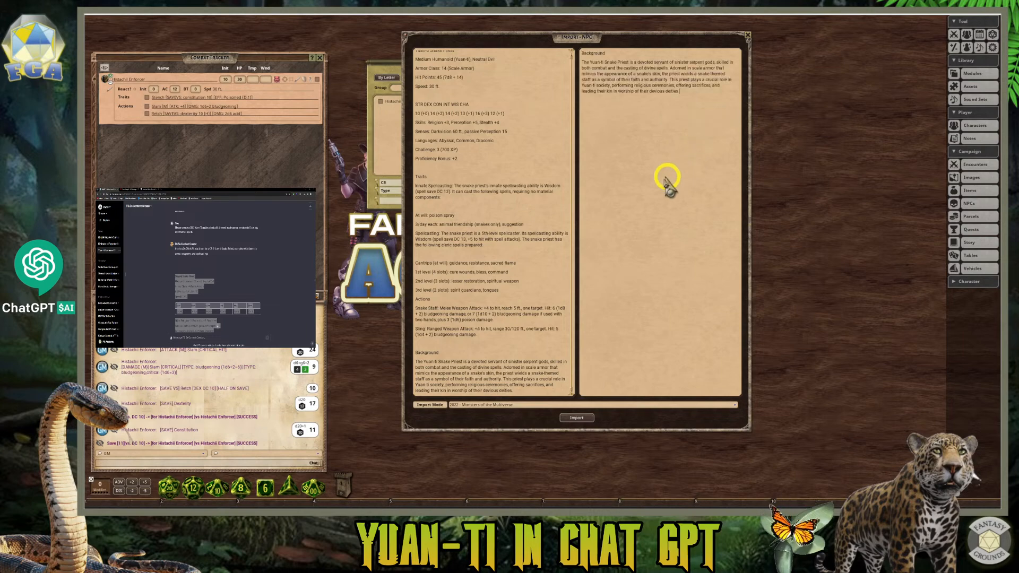
pyautogui.moveTo(514, 392); pyautogui.dragTo(411, 344)
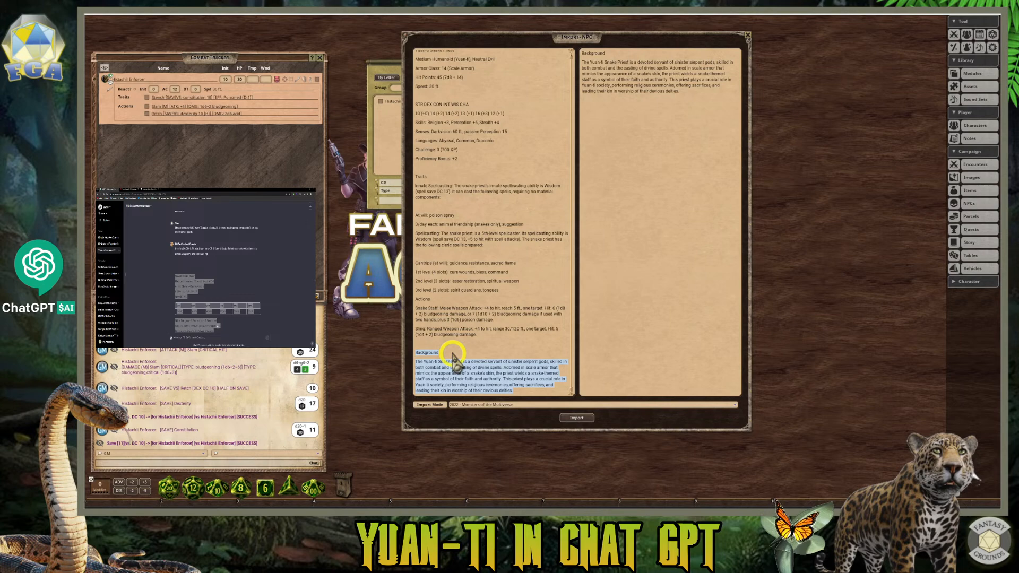
pyautogui.press('Delete')
# - Remove the blank lines from the stat block text and insert an empty line above Background in the description
pyautogui.rightClick(470, 171)
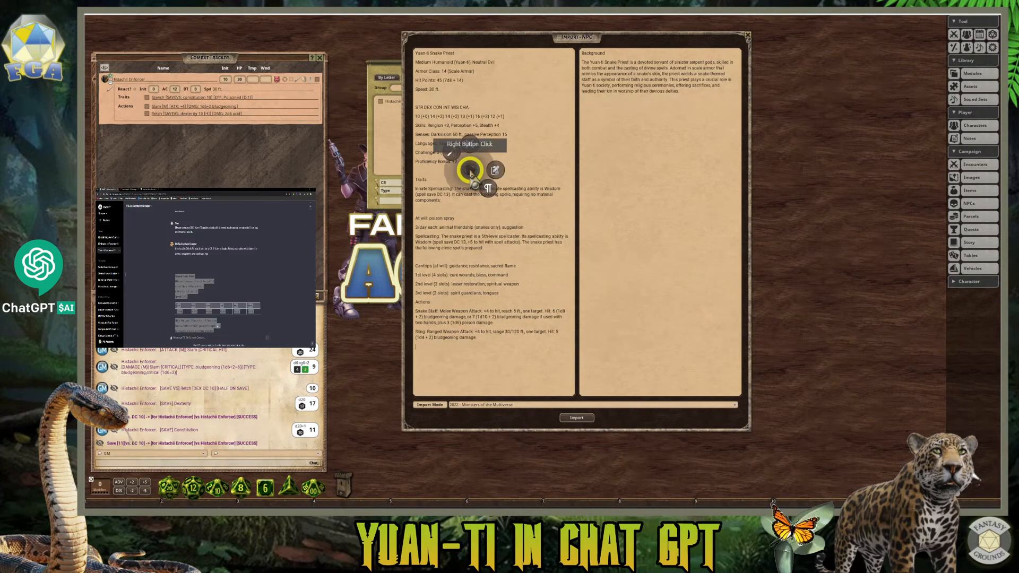
pyautogui.click(451, 152)
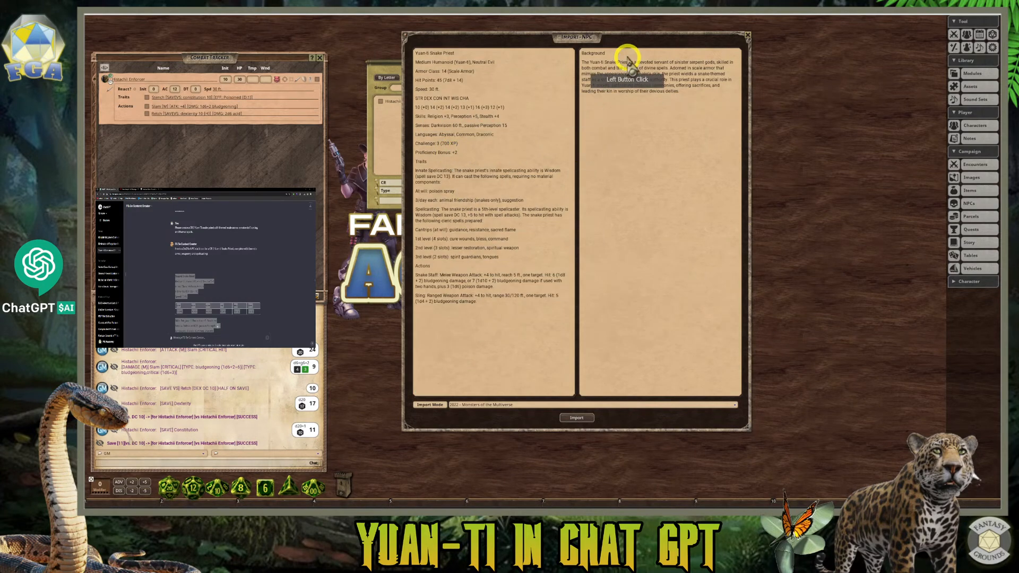
pyautogui.click(584, 53)
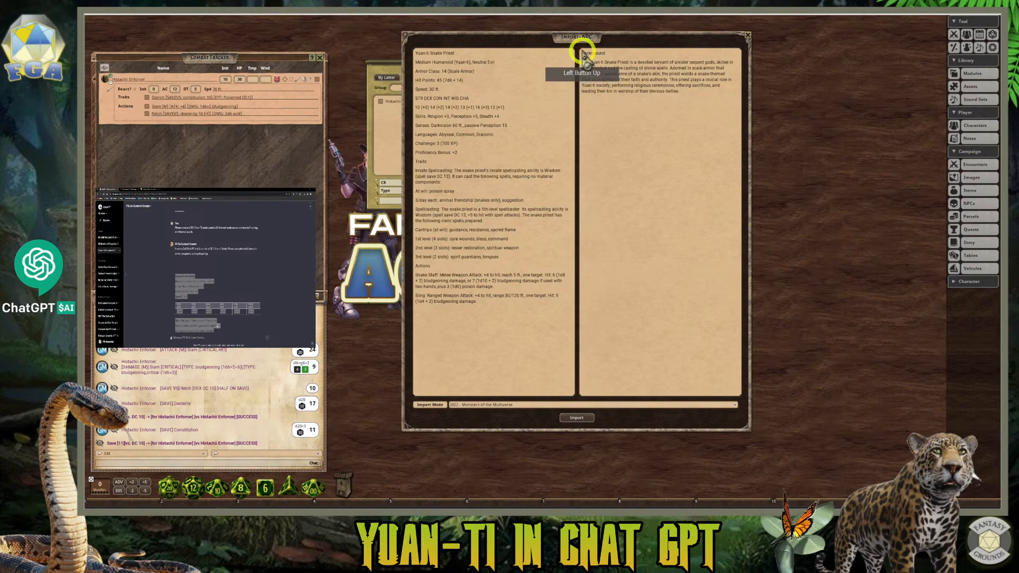
pyautogui.click(636, 77)
pyautogui.press('Return')
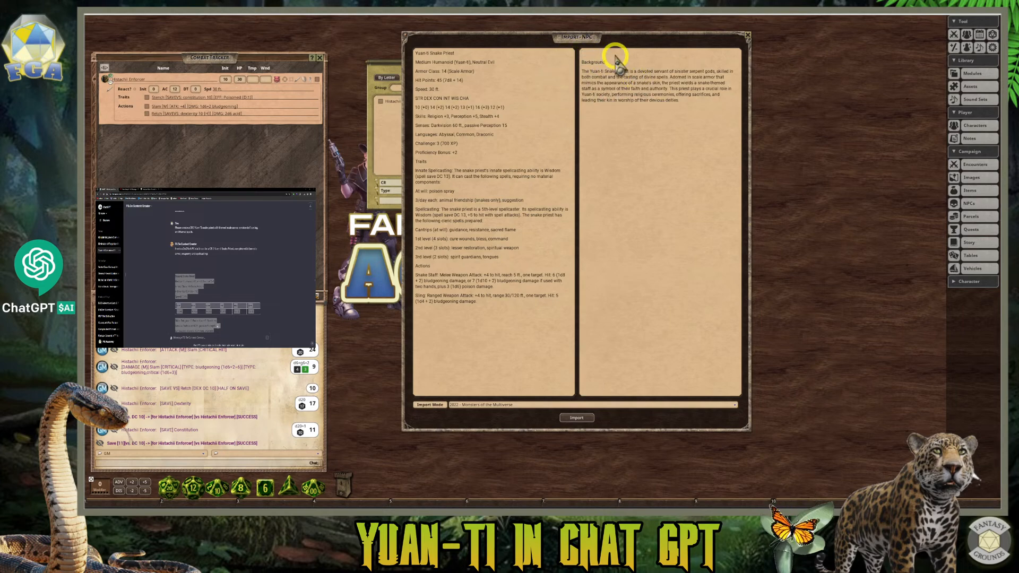
# - Make the Background heading bold in the import description and add "Yuan-ti Snake Priest" above it, formatted as a heading
pyautogui.doubleClick(610, 63)
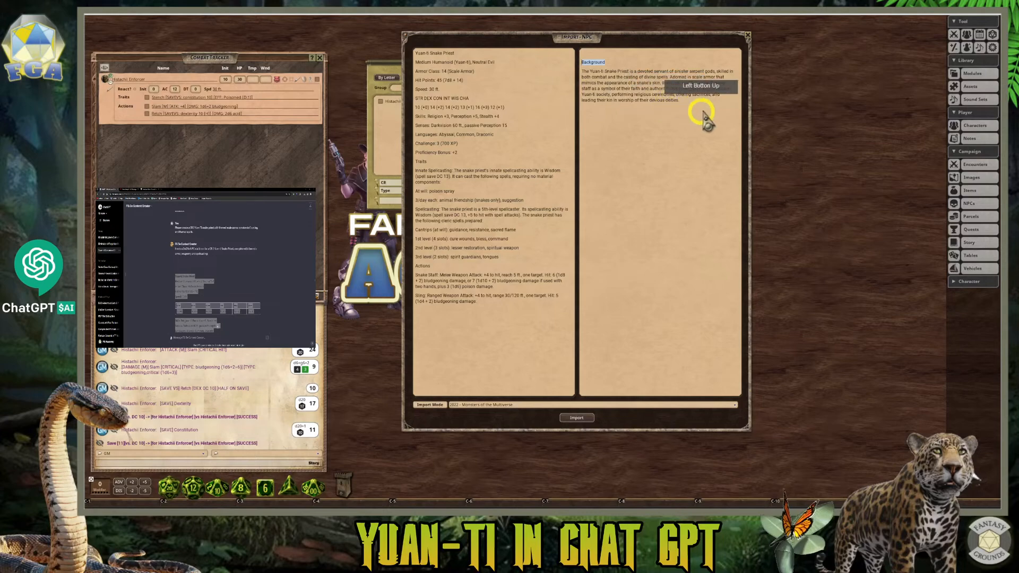
pyautogui.click(484, 51)
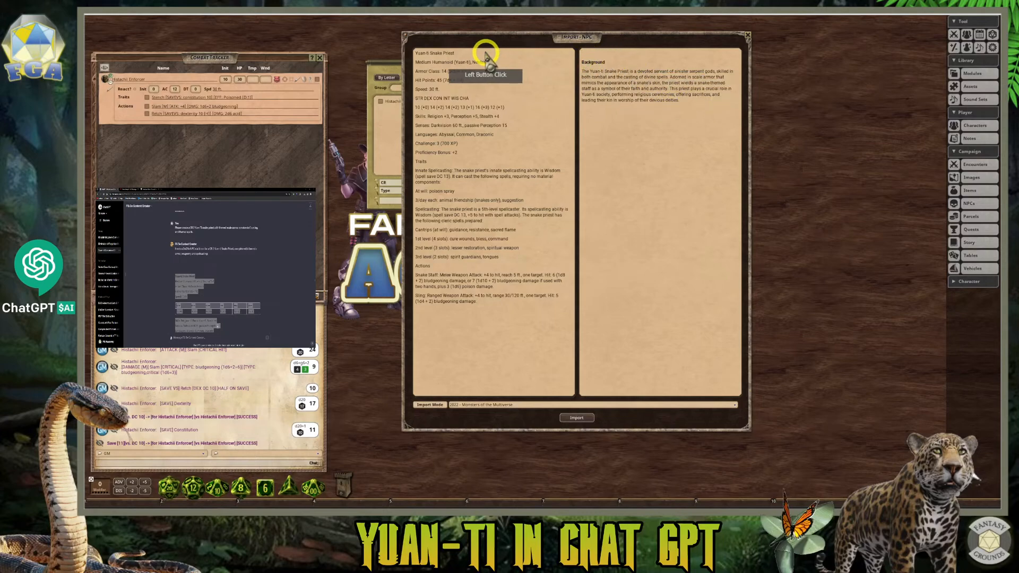
pyautogui.moveTo(445, 53); pyautogui.dragTo(378, 50)
pyautogui.hotkey('ctrl', 'c')
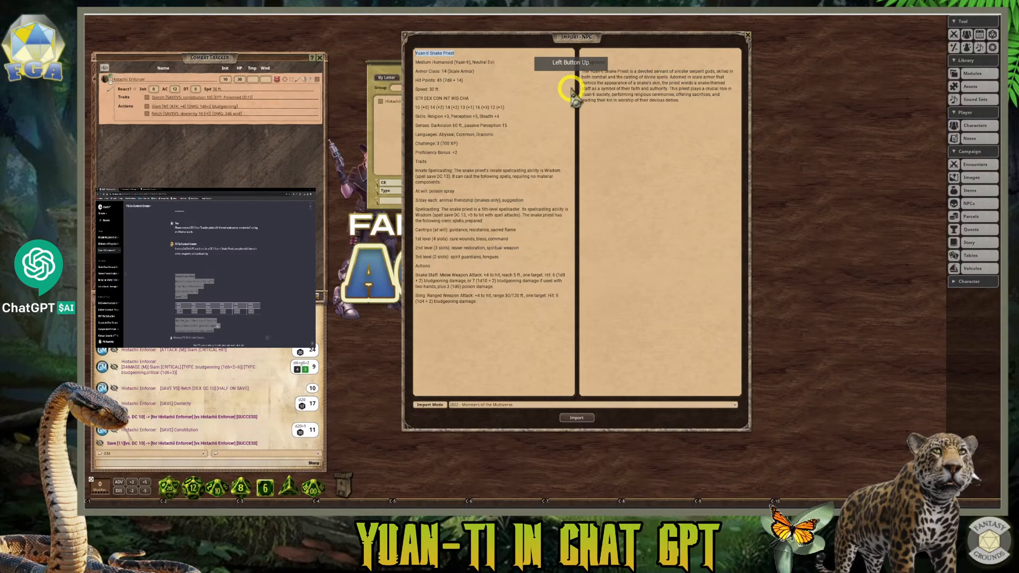
pyautogui.click(591, 47)
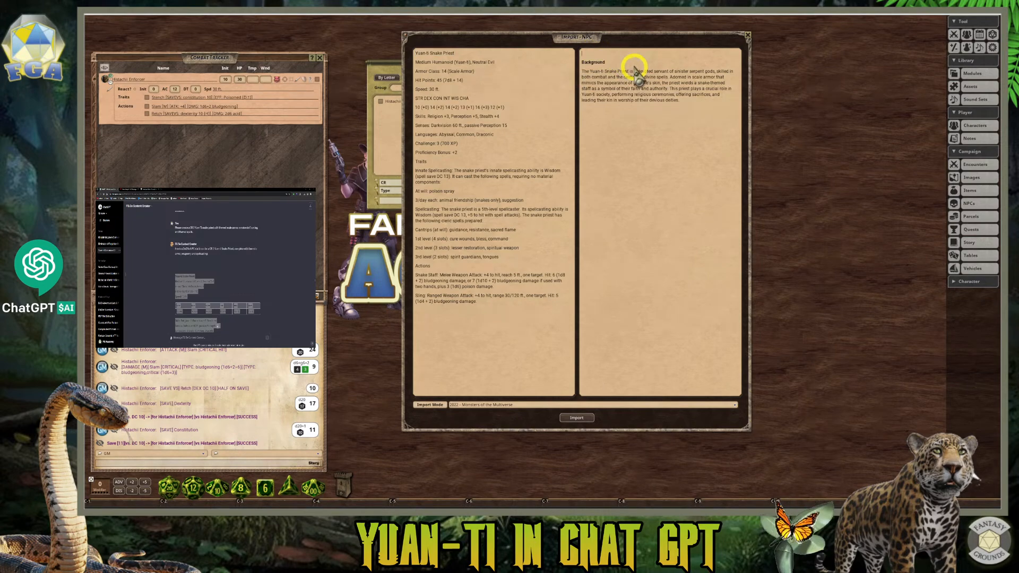
pyautogui.hotkey('ctrl', 'v')
pyautogui.moveTo(631, 55); pyautogui.dragTo(565, 55)
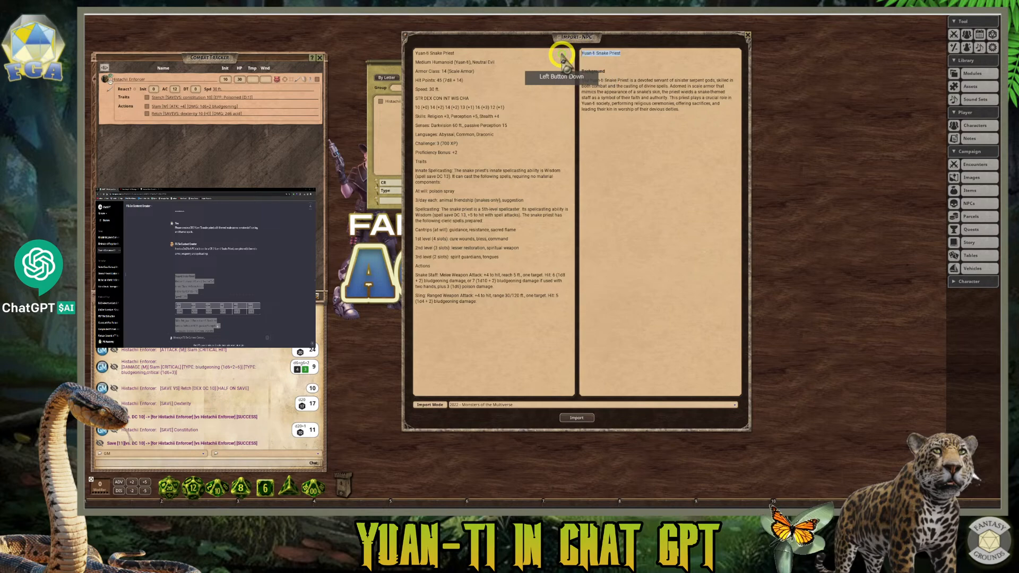
pyautogui.hotkey('ctrl', '1')
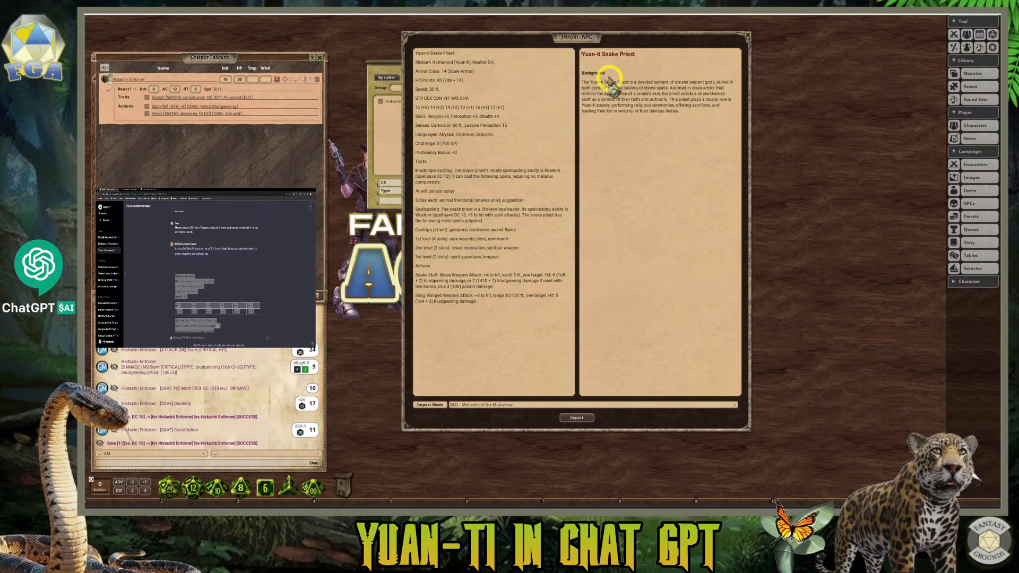
pyautogui.click(659, 100)
pyautogui.click(664, 91)
pyautogui.click(585, 64)
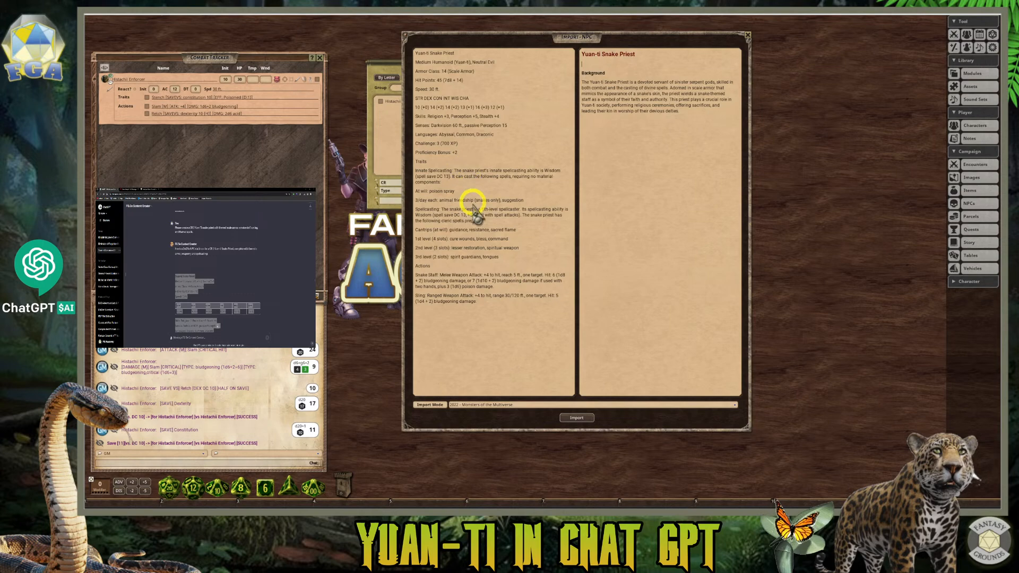
# - Replace the colons with periods after Snake Staff, Sling, Innate Spellcasting and Spellcasting in the stat block text
pyautogui.click(478, 298)
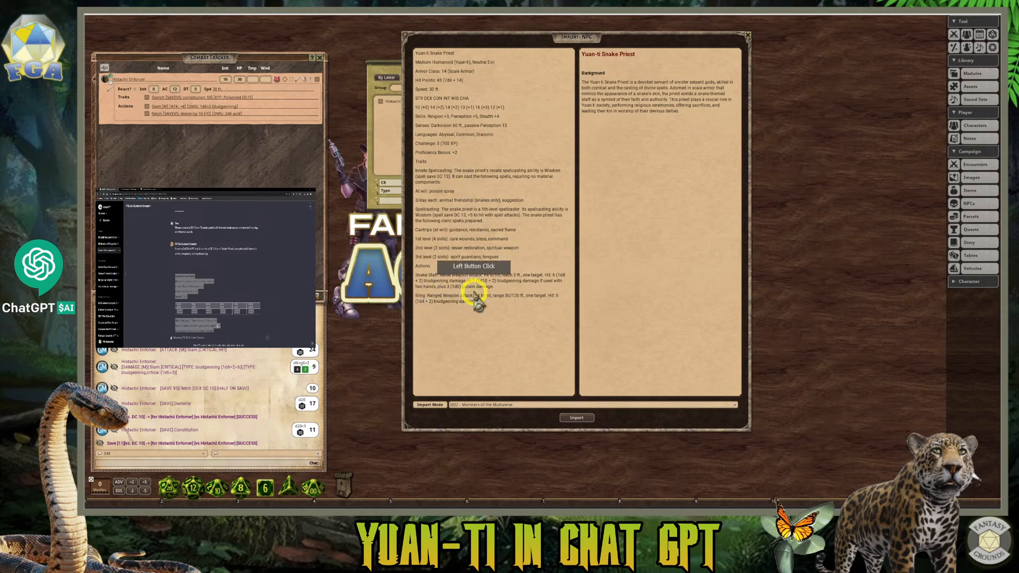
pyautogui.press('BackSpace')
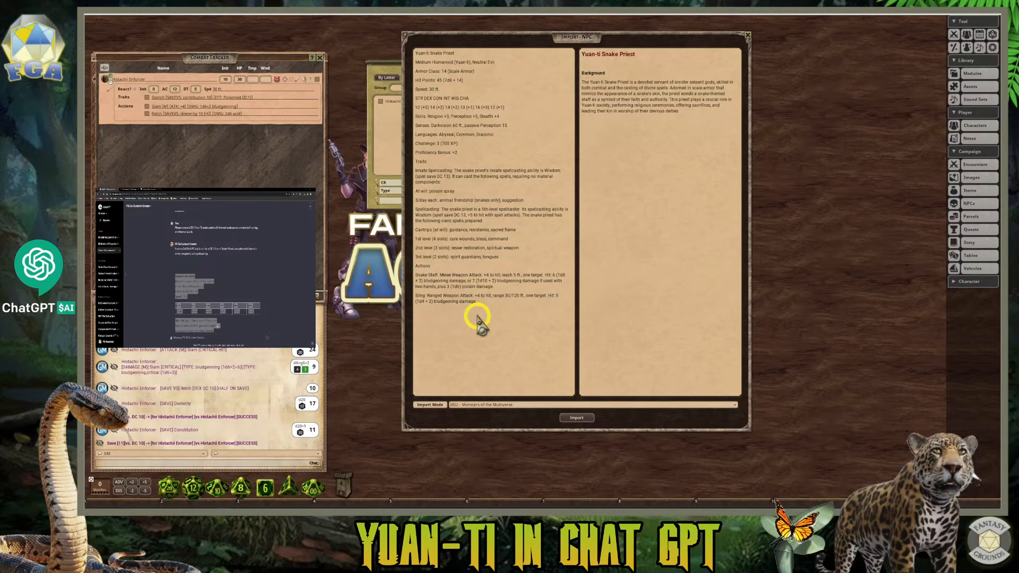
pyautogui.click(428, 297)
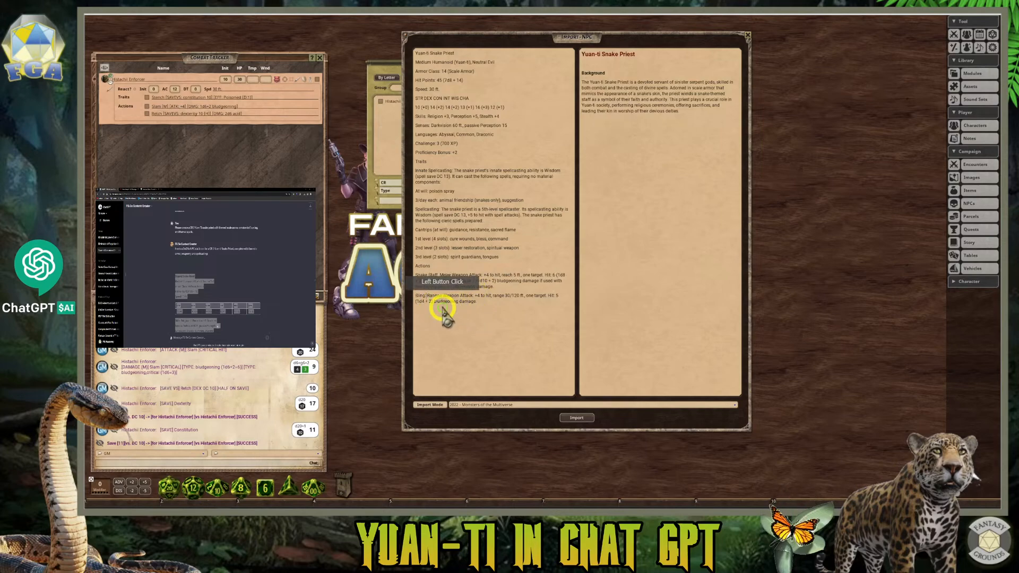
pyautogui.press('BackSpace')
pyautogui.write('.')
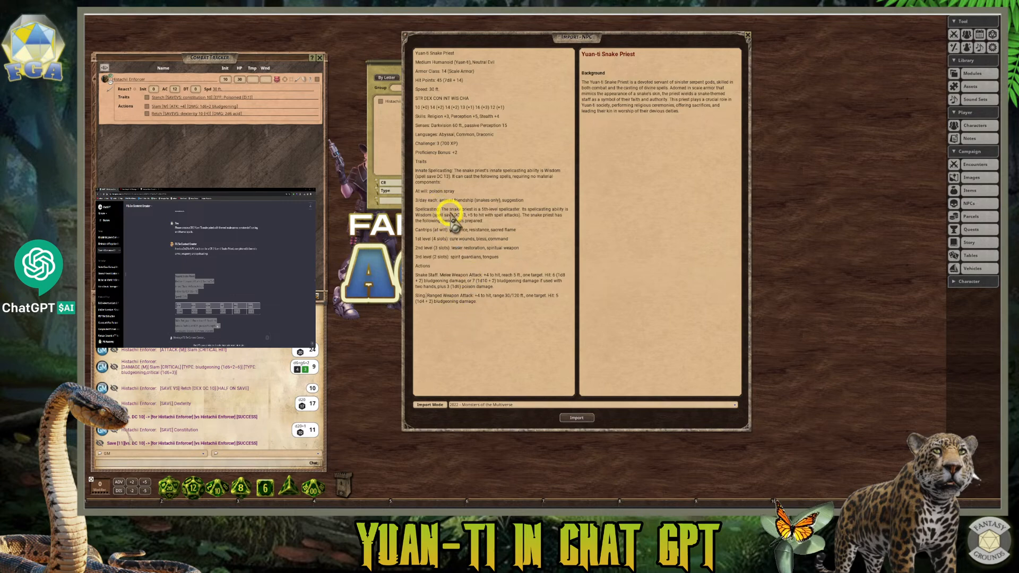
pyautogui.click(474, 192)
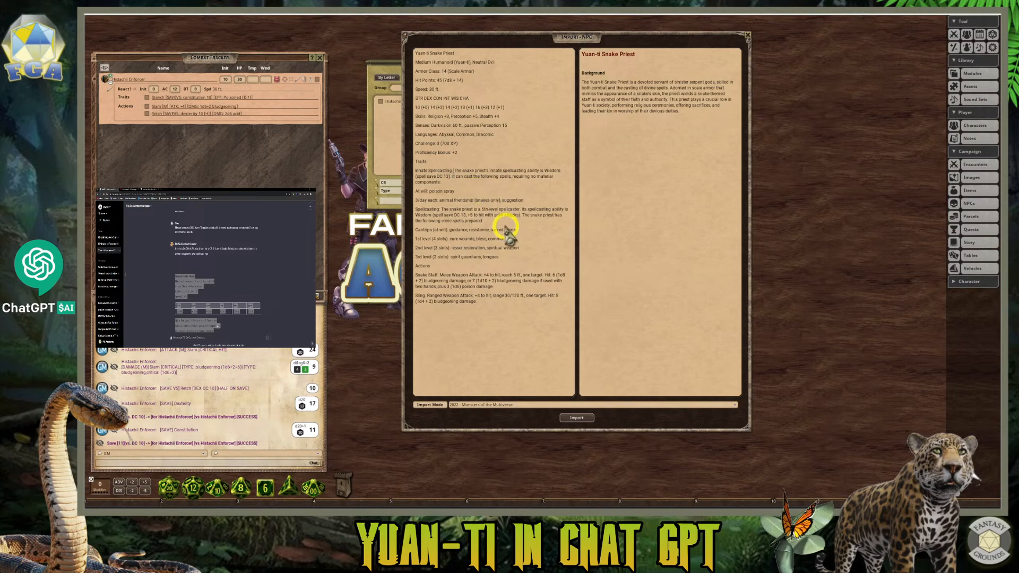
pyautogui.click(440, 209)
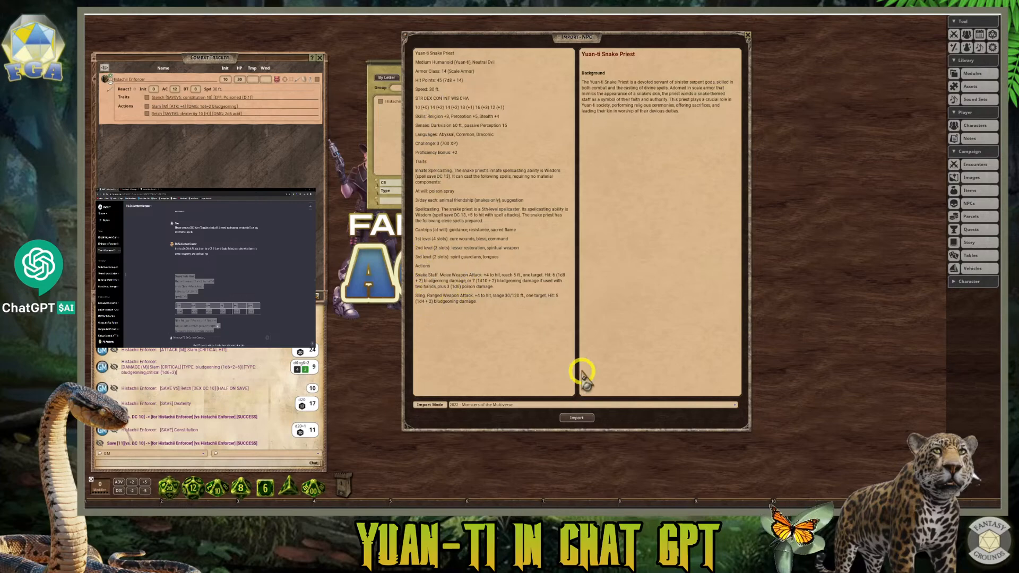
# - Import the Snake Priest and enlarge its record window to review its stats, traits, actions and description
pyautogui.click(578, 418)
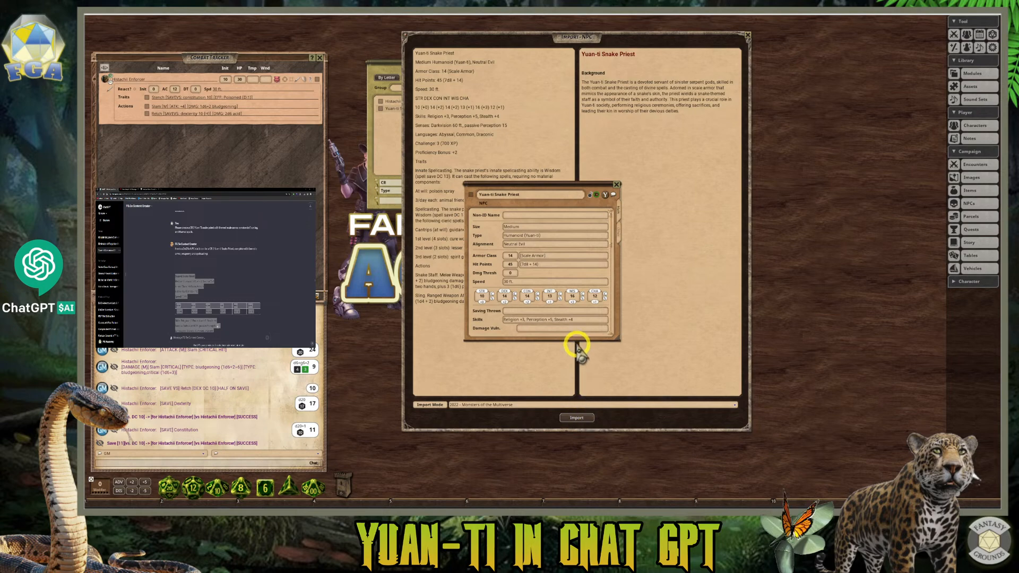
pyautogui.moveTo(577, 343); pyautogui.dragTo(582, 472)
pyautogui.click(524, 187)
pyautogui.moveTo(524, 187); pyautogui.dragTo(406, 35)
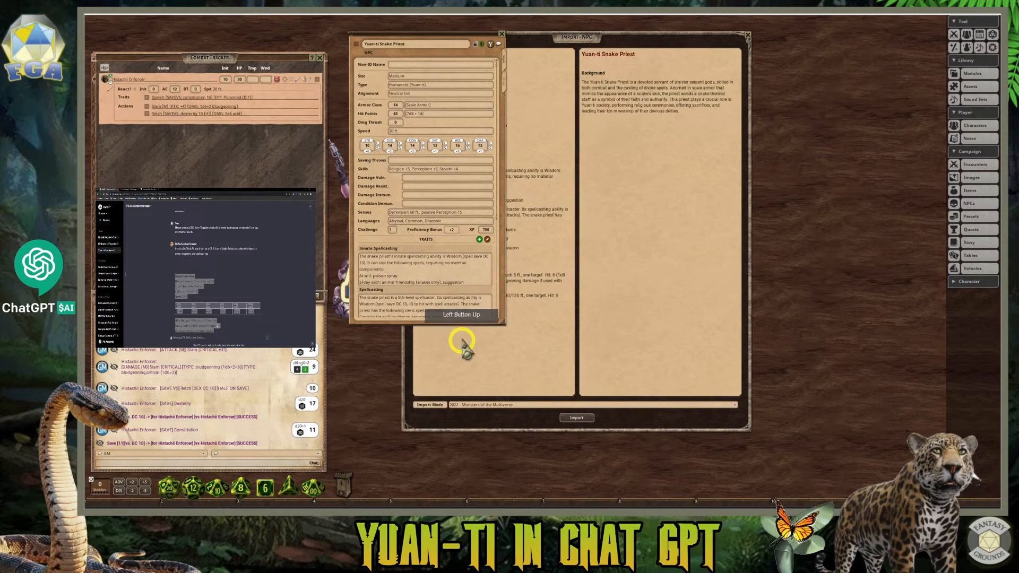
pyautogui.moveTo(465, 324); pyautogui.dragTo(472, 463)
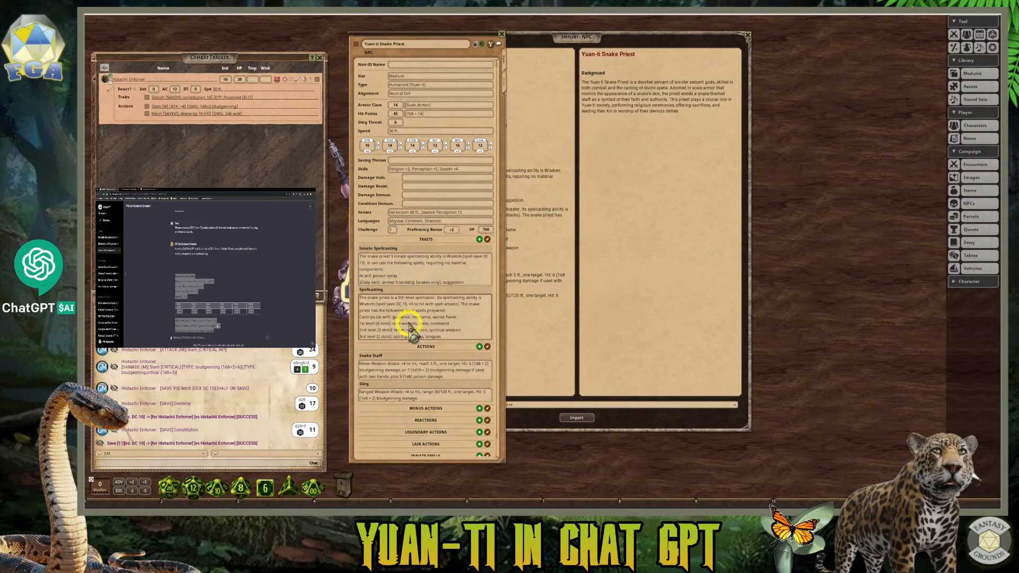
pyautogui.scroll(-1, 414, 313)
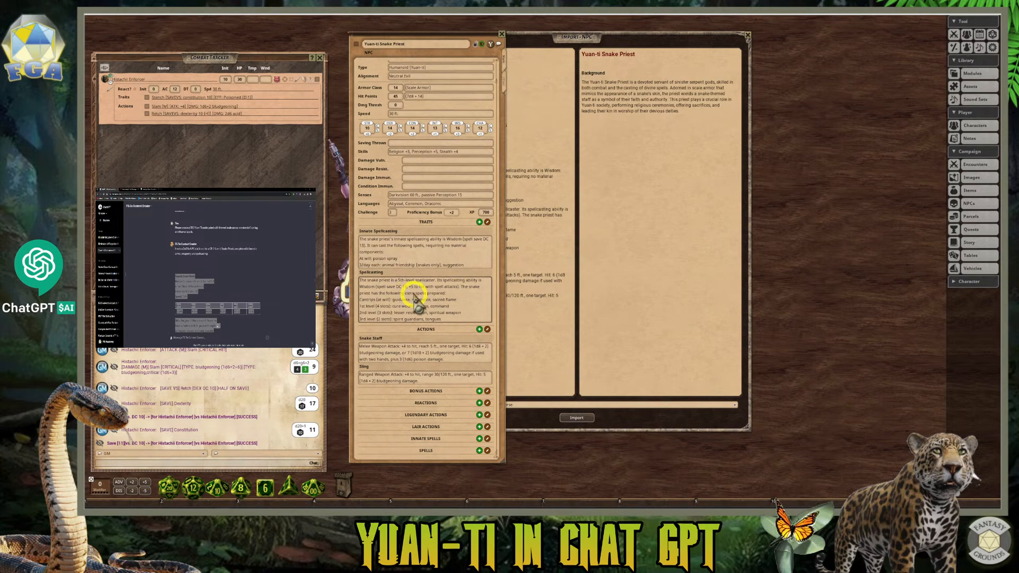
pyautogui.moveTo(408, 352); pyautogui.dragTo(470, 354)
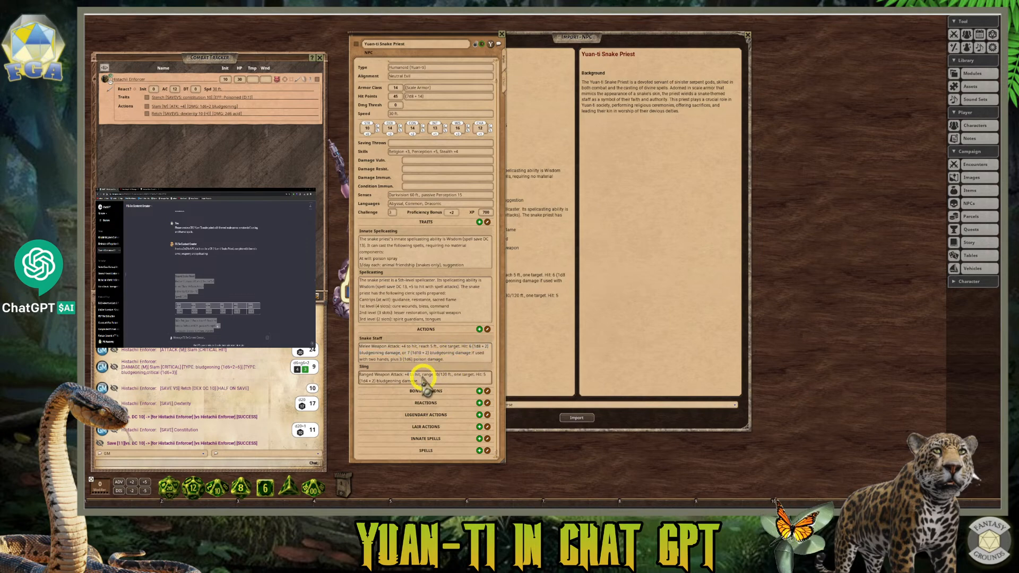
pyautogui.click(505, 79)
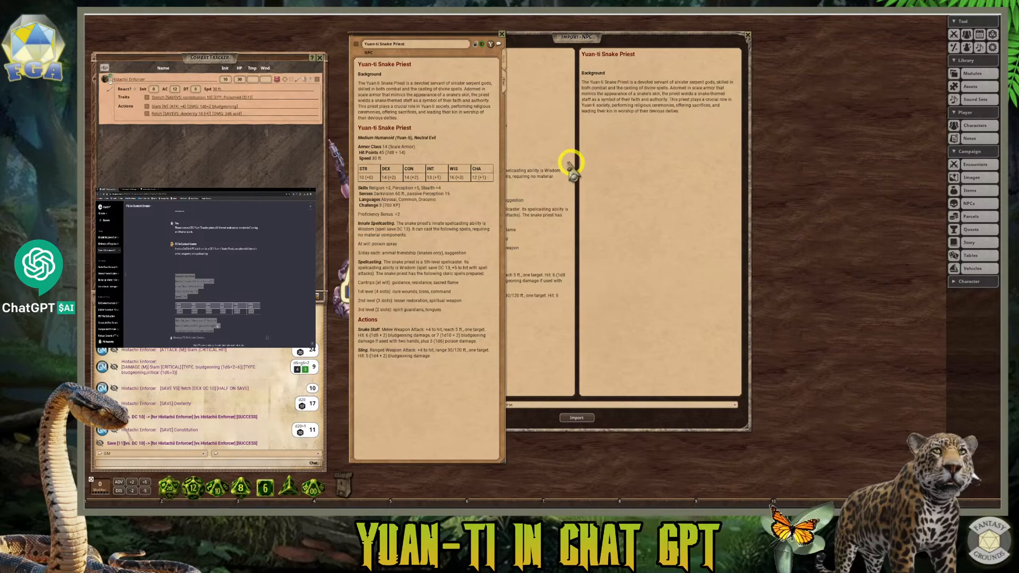
pyautogui.click(504, 63)
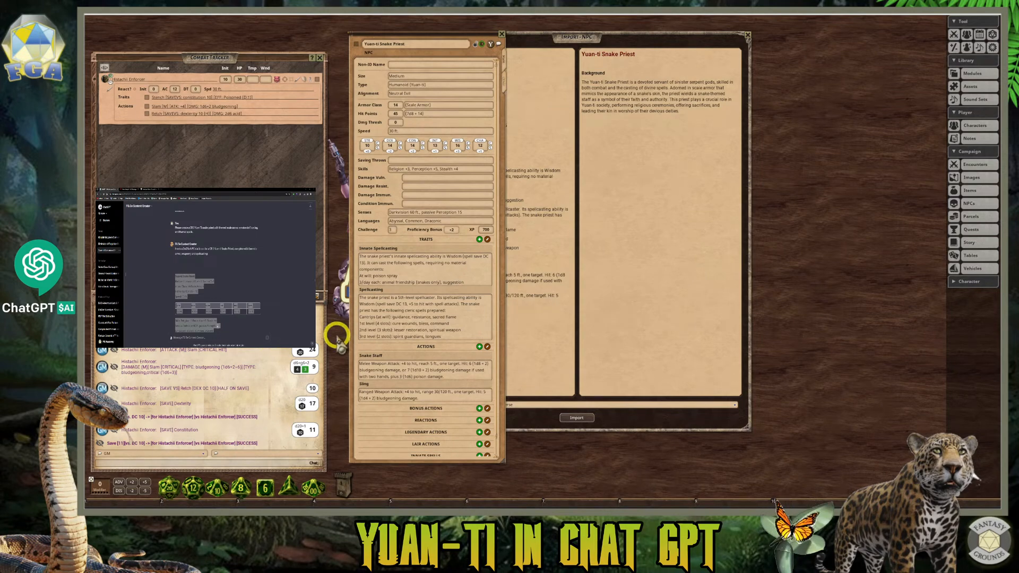
pyautogui.scroll(-1, 424, 283)
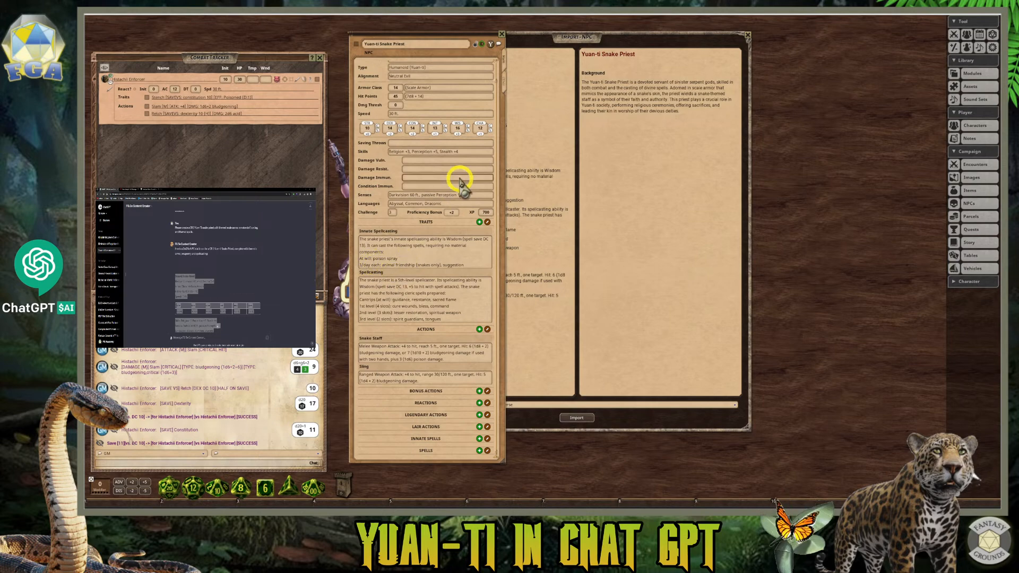
# - Lock the Yuan-ti Snake Priest record and add it to the combat tracker with its entry details expanded
pyautogui.click(478, 44)
pyautogui.moveTo(354, 47); pyautogui.dragTo(109, 97)
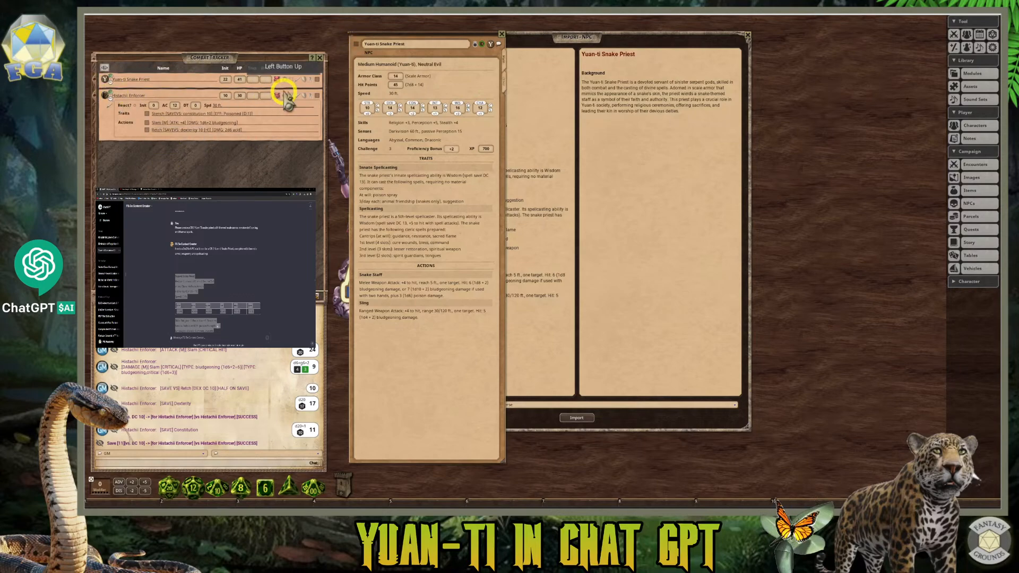
pyautogui.click(310, 82)
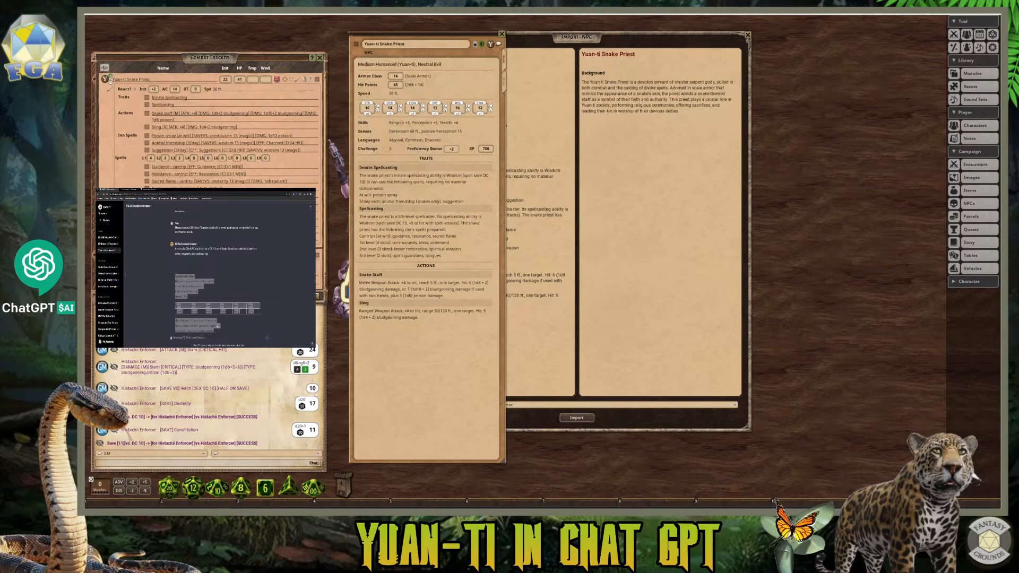
# - Switch to ChatGPT and copy the Snake Priest's Background heading and paragraph
pyautogui.hotkey('alt', 'Tab')
pyautogui.click(303, 311)
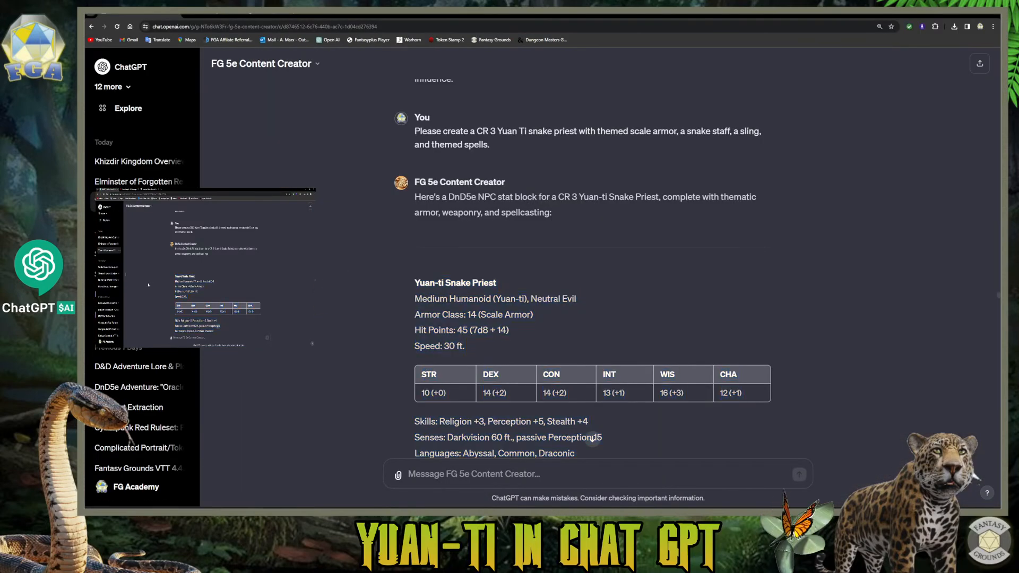
pyautogui.scroll(-1, 304, 310)
pyautogui.scroll(-4, 304, 311)
pyautogui.scroll(3, 304, 312)
pyautogui.scroll(-8, 304, 312)
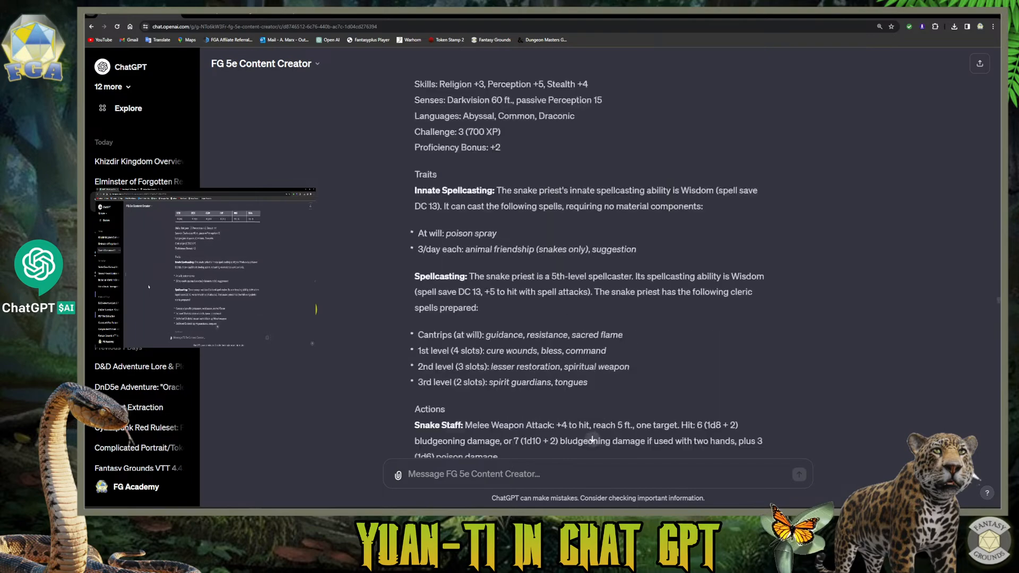
pyautogui.scroll(-2, 306, 311)
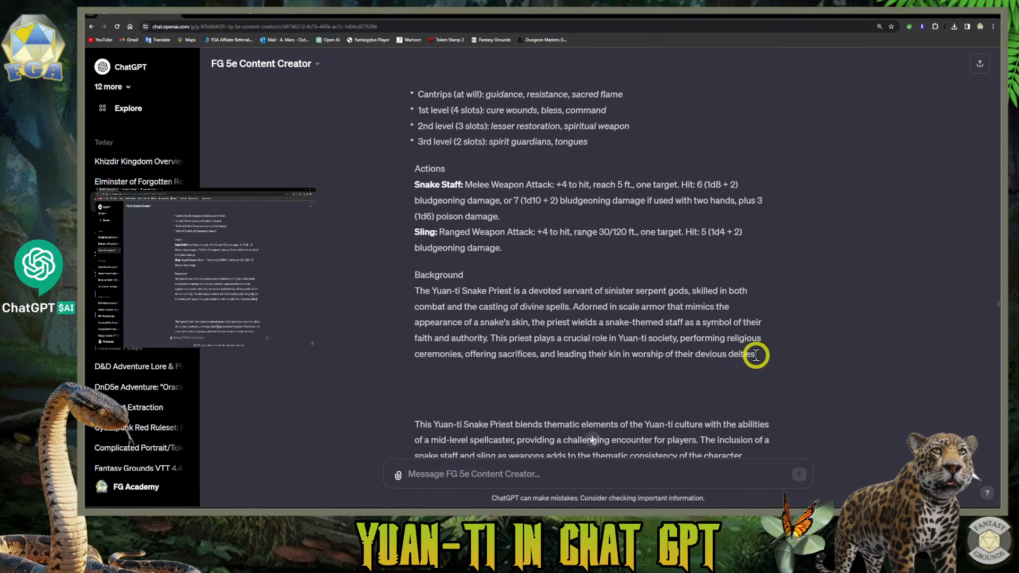
pyautogui.moveTo(770, 361); pyautogui.dragTo(417, 278)
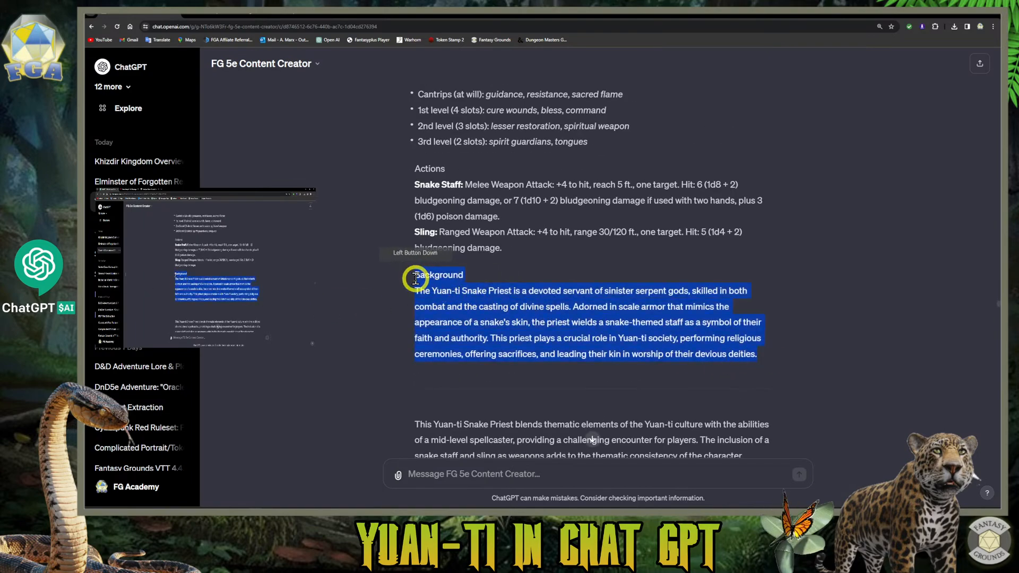
pyautogui.rightClick(445, 275)
pyautogui.click(466, 283)
# - Draft the message "Please create a Dall E 3 prompt for the Snake Priest:" followed by the copied Background text
pyautogui.click(456, 474)
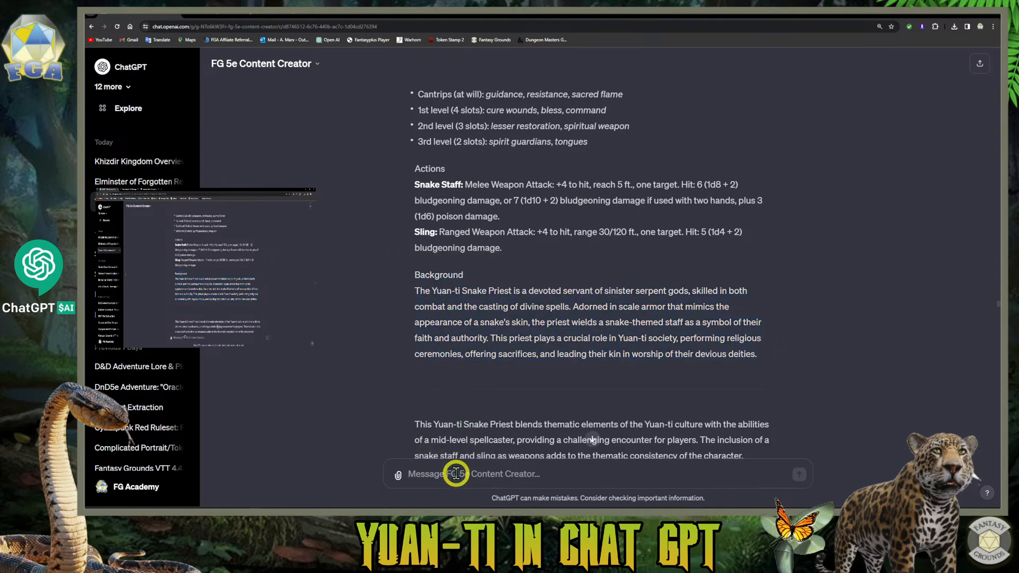
pyautogui.write('PLease create a Dall E 3 prompt for the Snake Priest:')
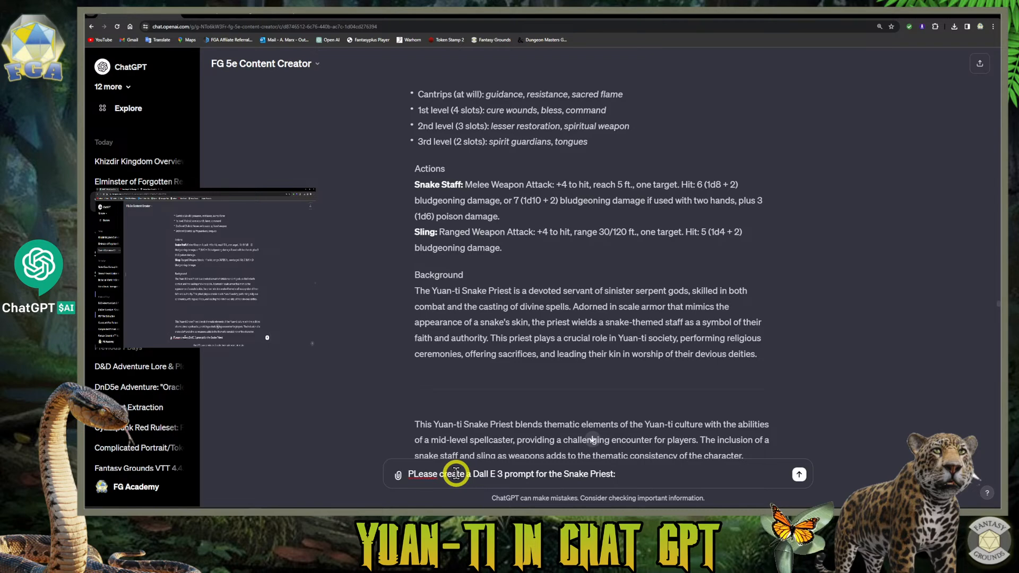
pyautogui.hotkey('shift', 'Return')
pyautogui.hotkey('ctrl', 'v')
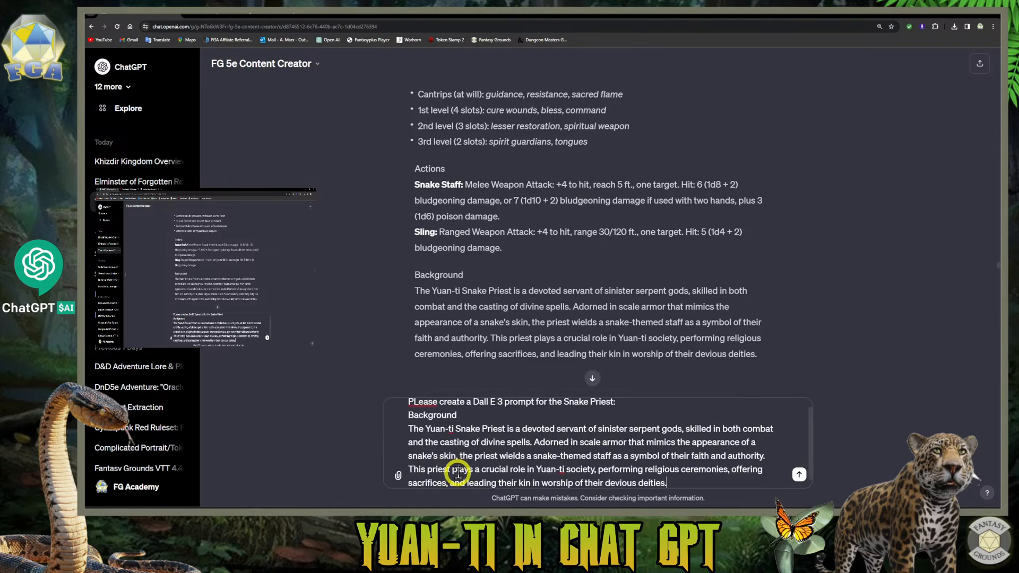
pyautogui.moveTo(469, 416); pyautogui.dragTo(408, 416)
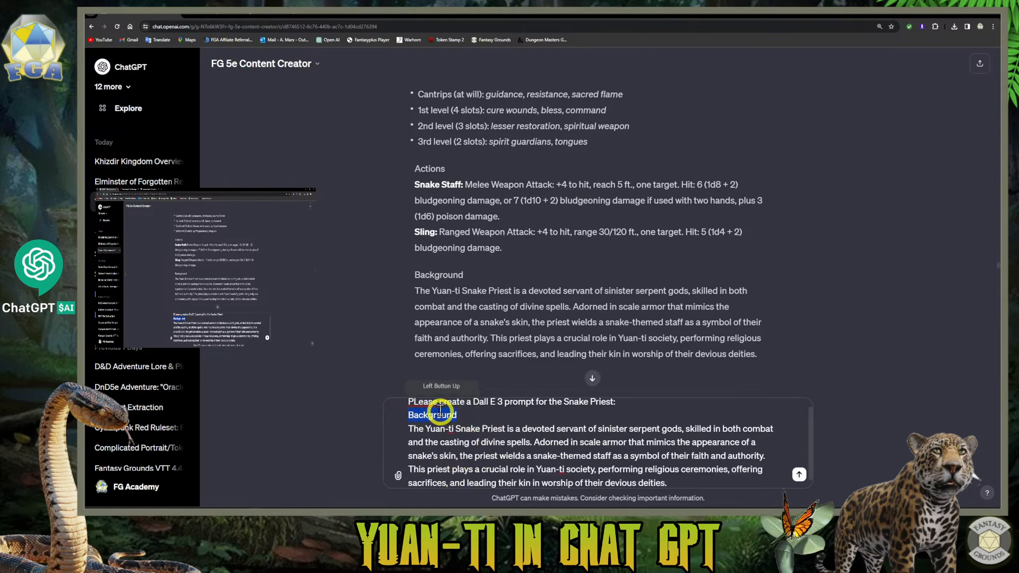
pyautogui.click(416, 401)
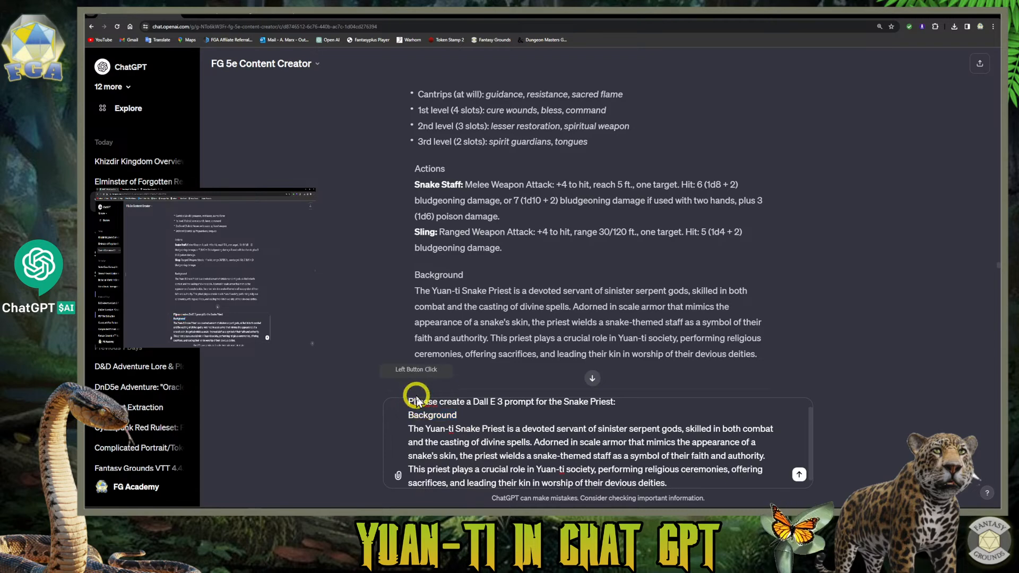
pyautogui.press('BackSpace')
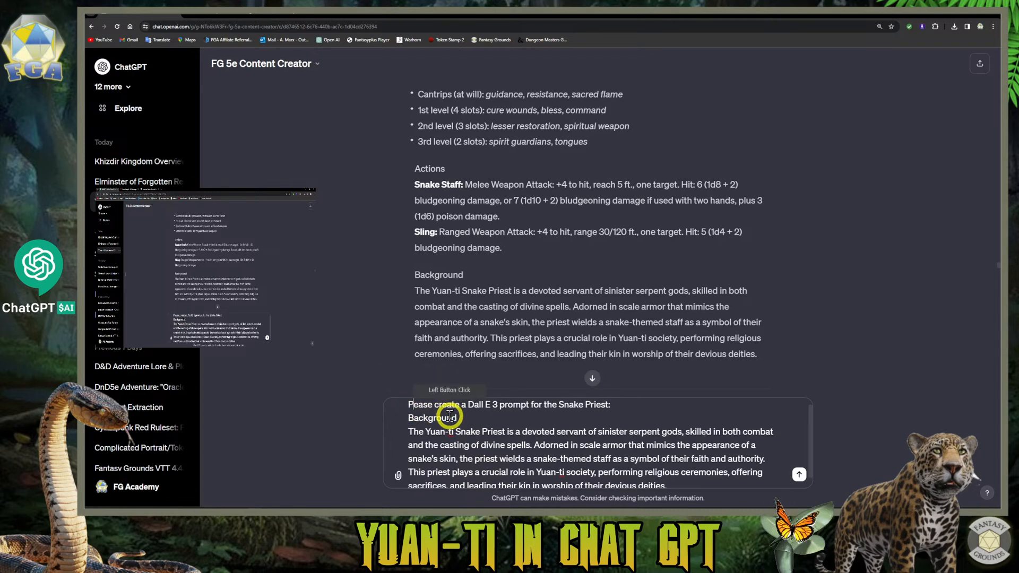
pyautogui.write('l')
# - Append "Andromorphic ," after the pasted Background text, replacing the misspelled word with the suggested spelling
pyautogui.scroll(-1, 648, 411)
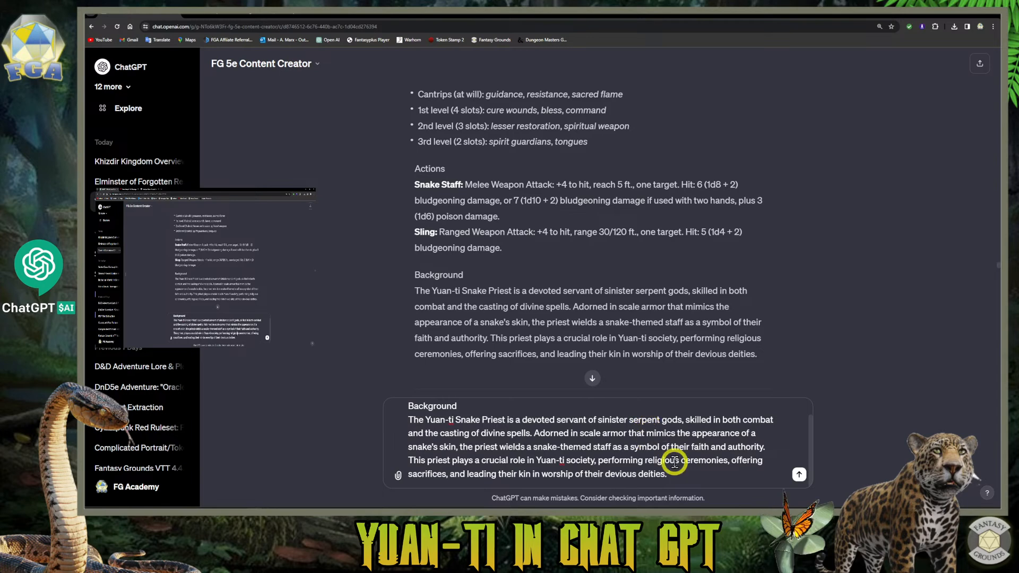
pyautogui.click(710, 474)
pyautogui.write('Anthro')
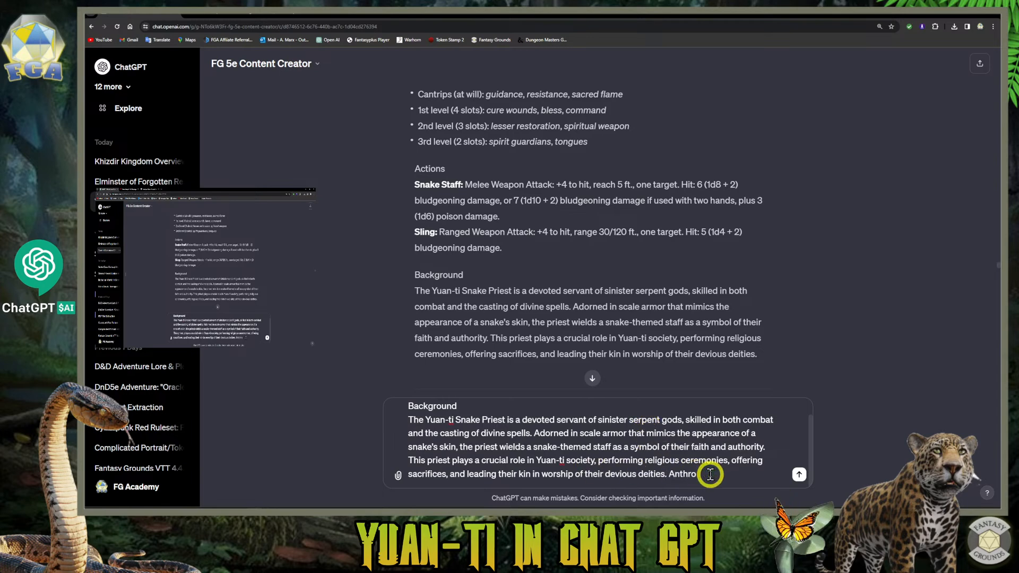
pyautogui.write('po')
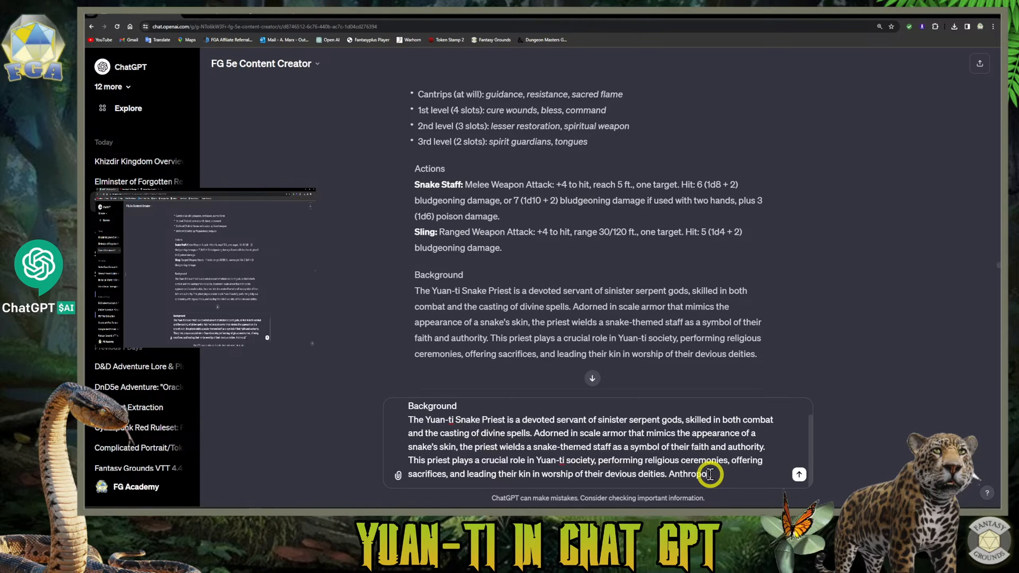
pyautogui.write('morhic')
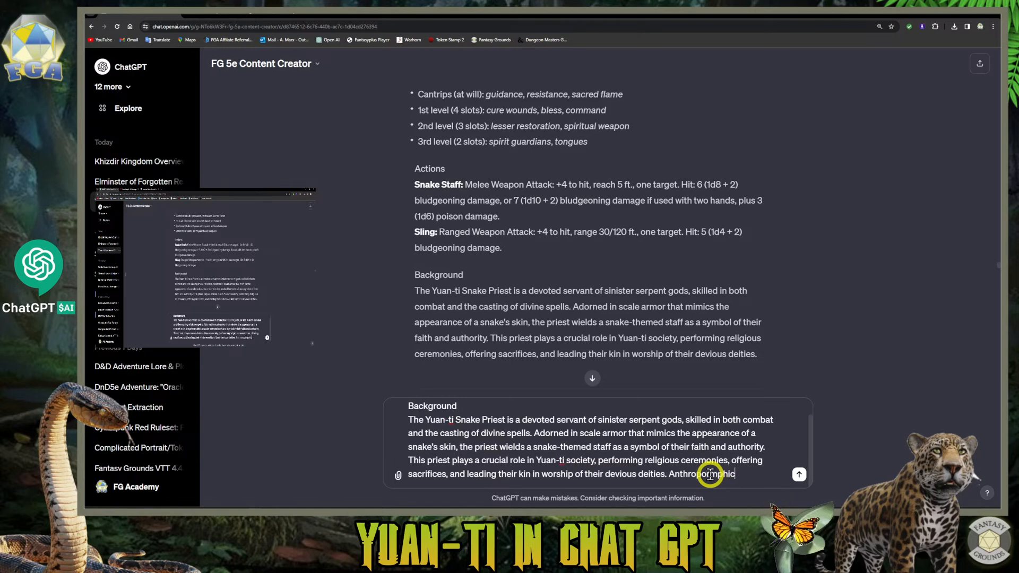
pyautogui.rightClick(722, 474)
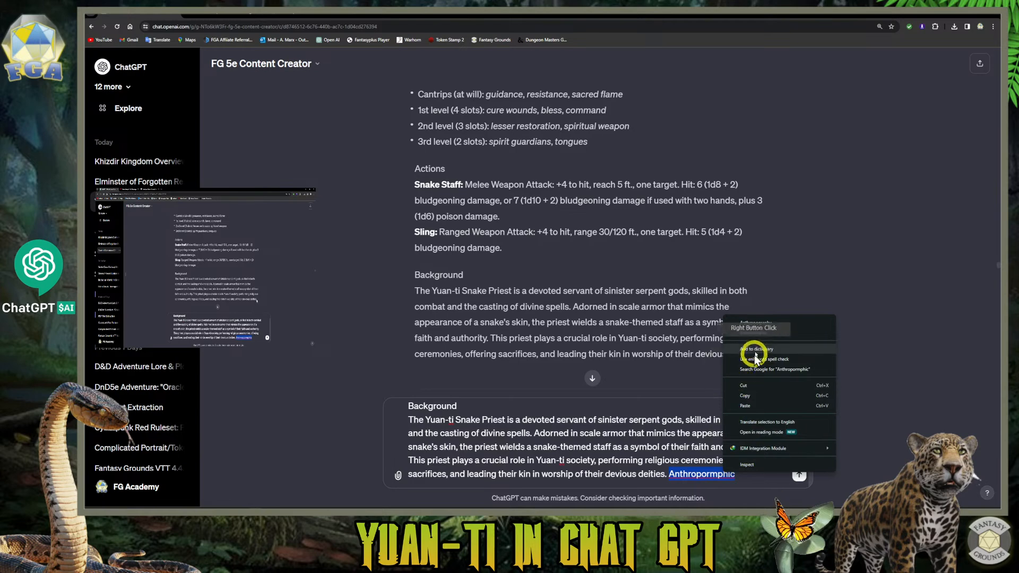
pyautogui.click(783, 343)
pyautogui.click(746, 474)
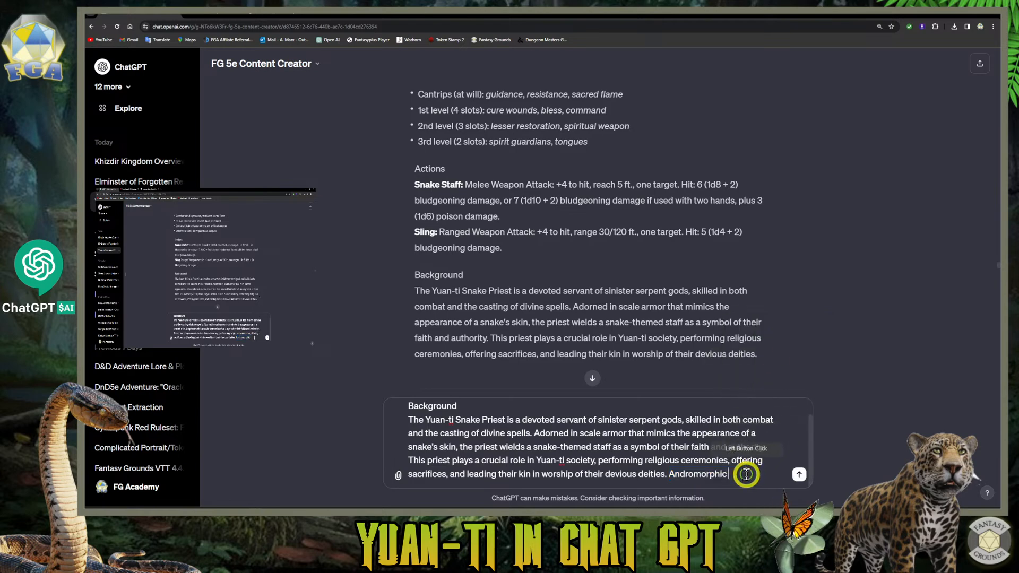
pyautogui.write(',')
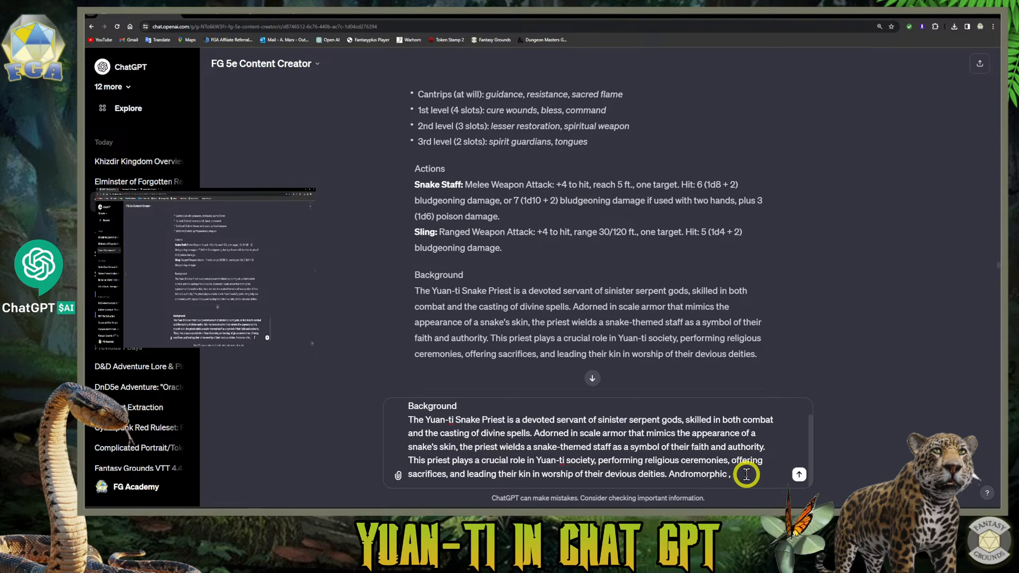
# - Add "Expert dungeons and dragons character artwork." to the end of the message, correcting the misspelling of "dungeons"
pyautogui.write('Exper')
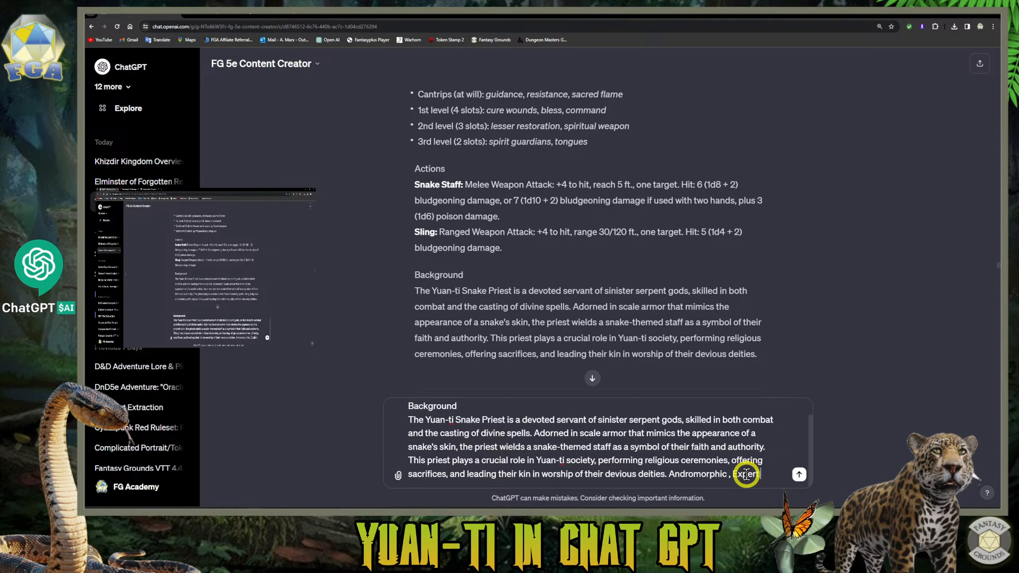
pyautogui.write('t dunfeons and ')
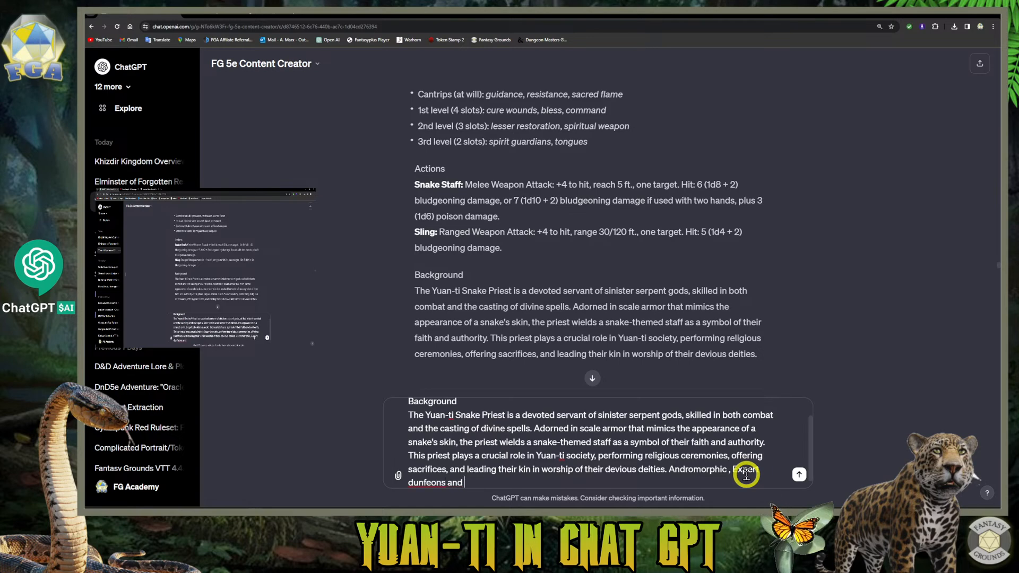
pyautogui.write('dragons ')
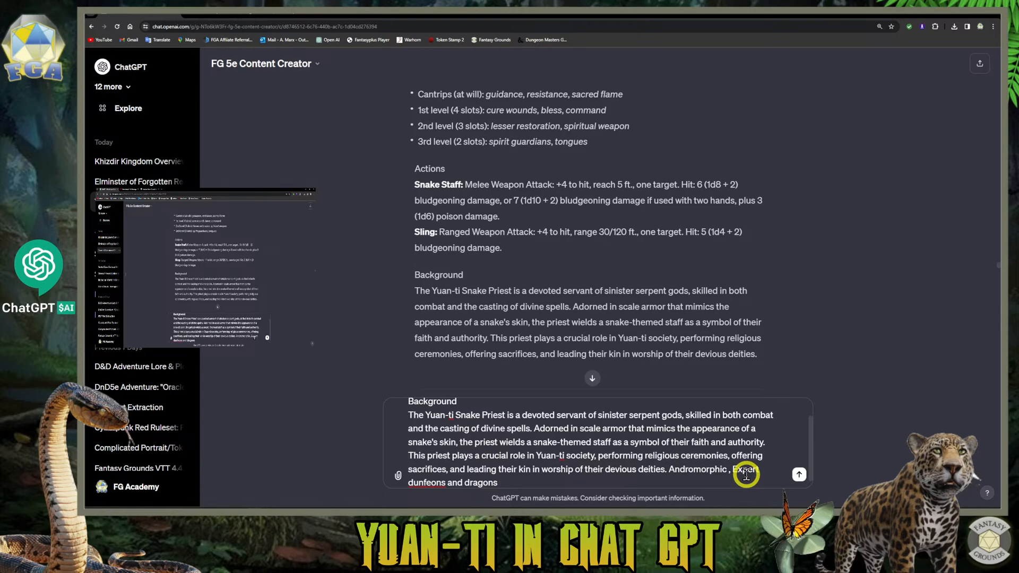
pyautogui.write('chara')
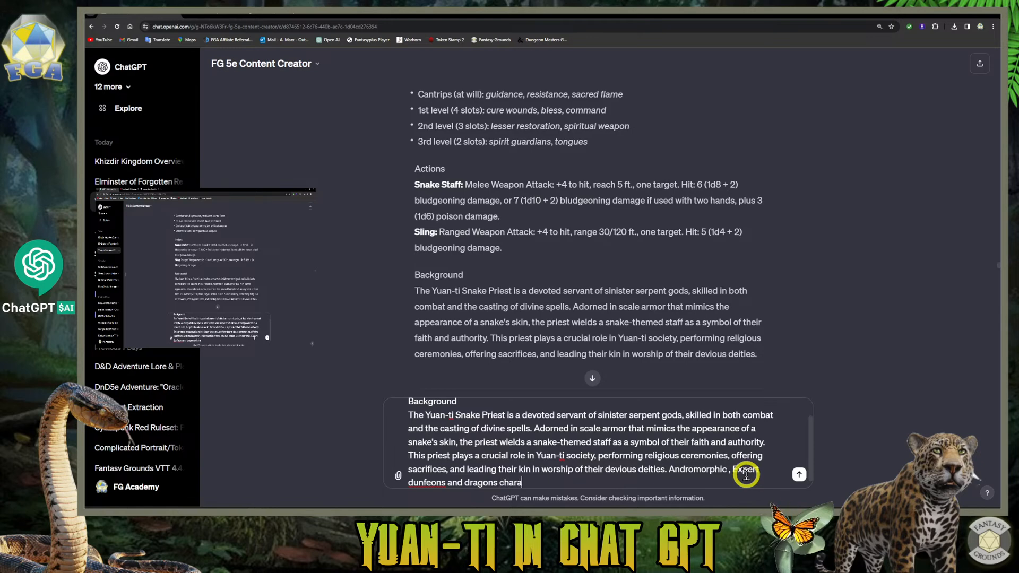
pyautogui.write('cter artwo')
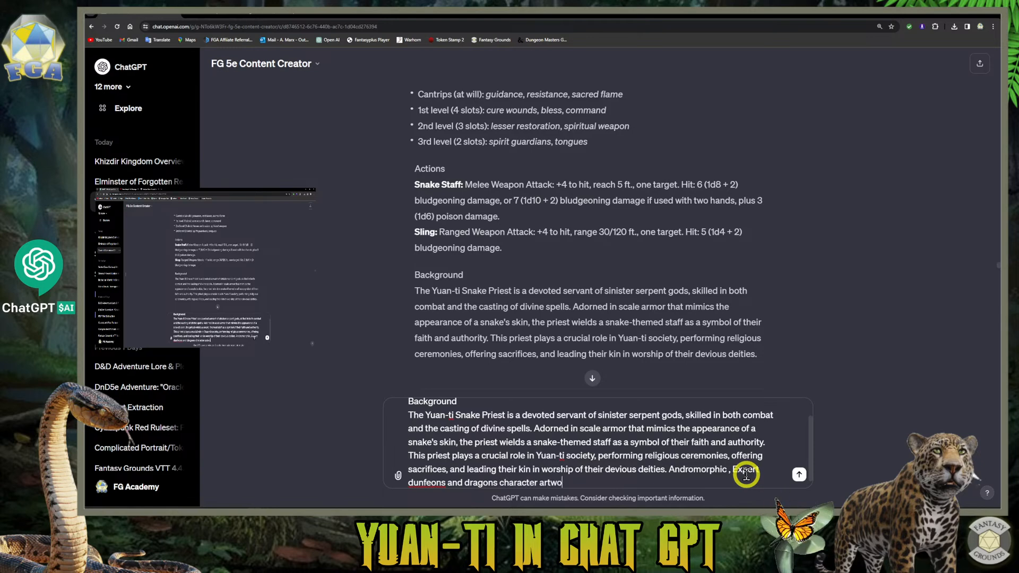
pyautogui.write('rk.')
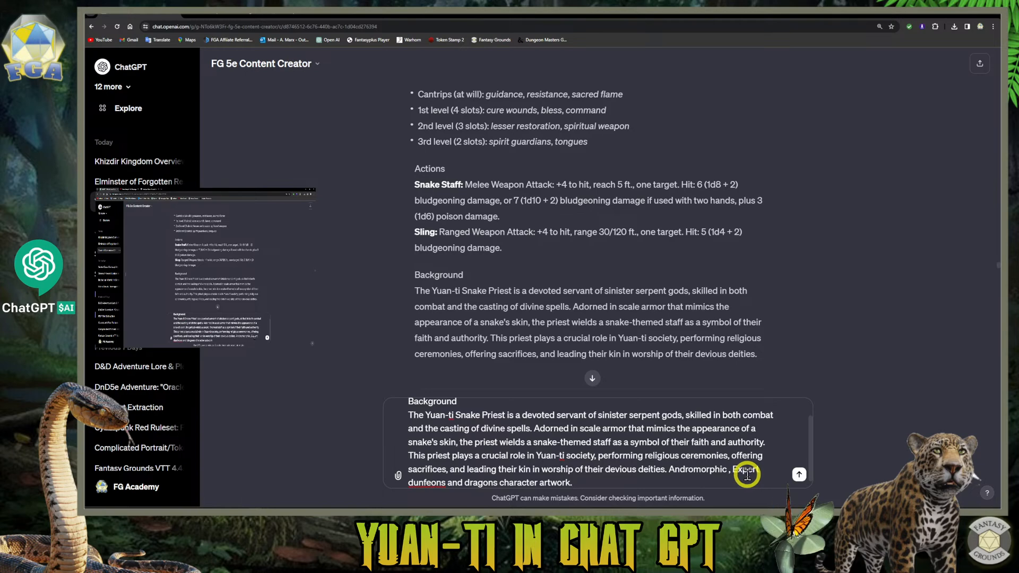
pyautogui.click(429, 483)
pyautogui.press('BackSpace')
pyautogui.write('g')
pyautogui.click(650, 484)
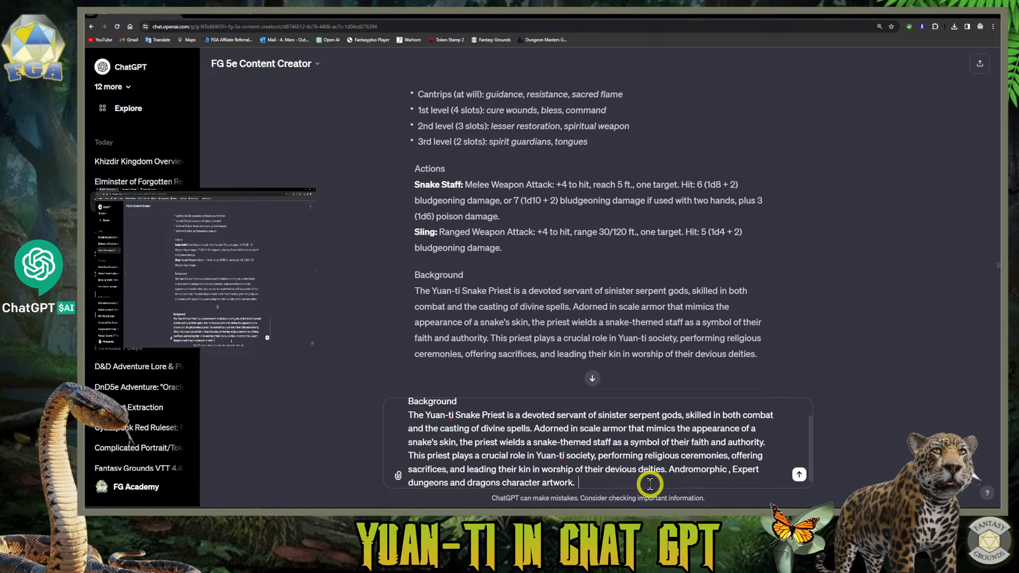
# - Continue the message with the art direction "Professionally designed digital oil painting style,"
pyautogui.write('Po')
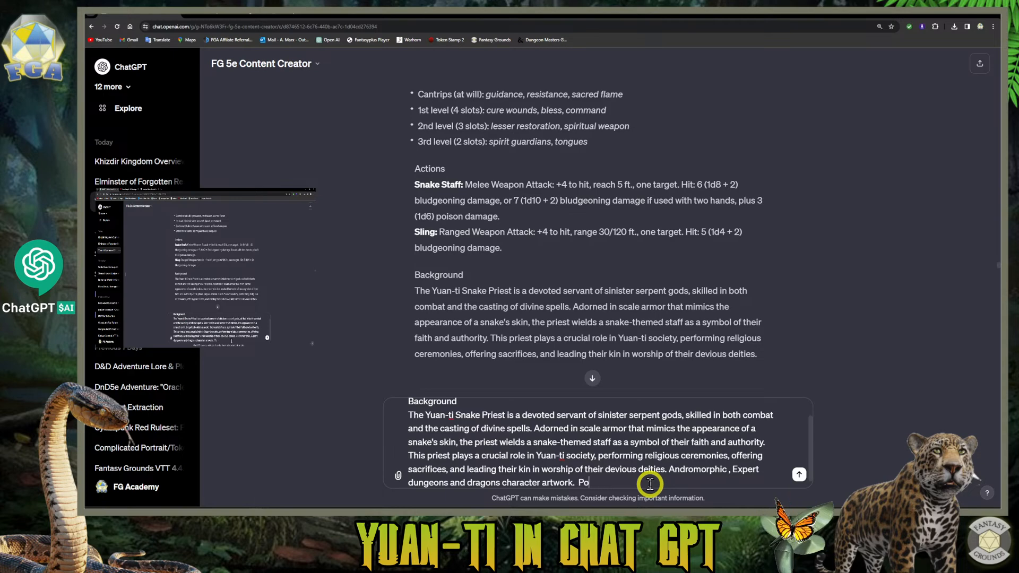
pyautogui.write('rofessio')
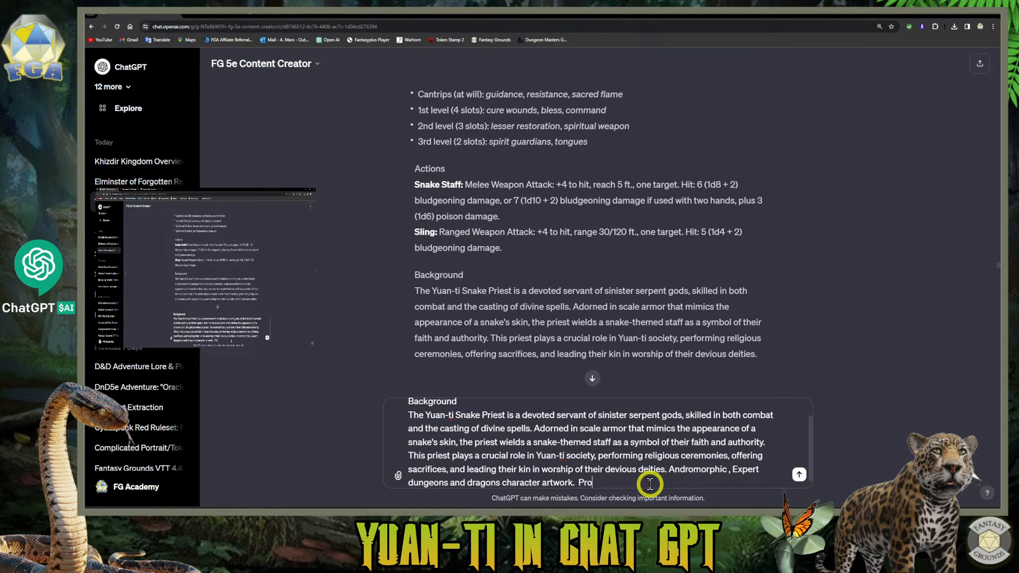
pyautogui.write('nall')
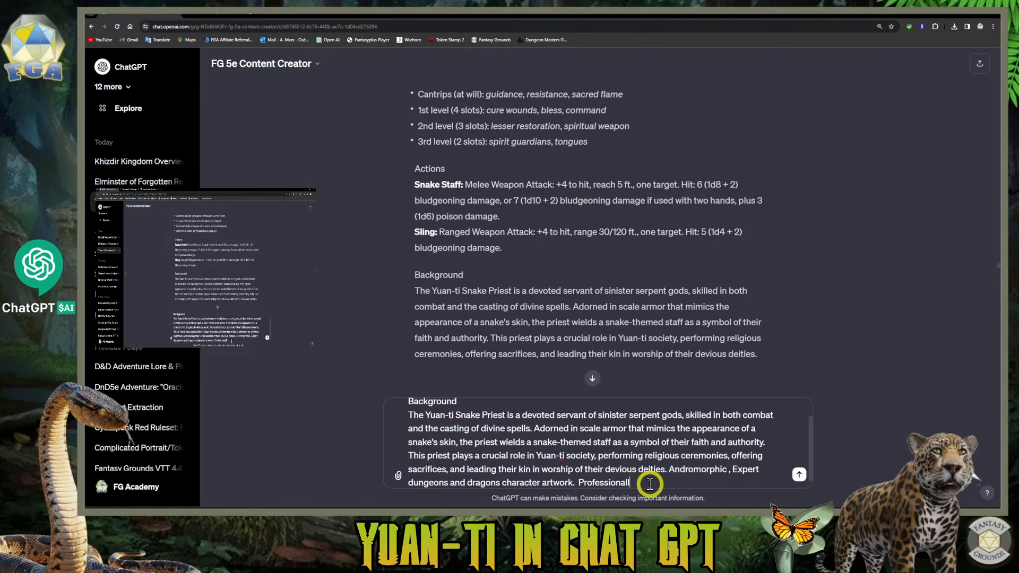
pyautogui.write('y describe')
pyautogui.press('BackSpace')
pyautogui.press('BackSpace')
pyautogui.press('BackSpace')
pyautogui.press('BackSpace')
pyautogui.press('BackSpace')
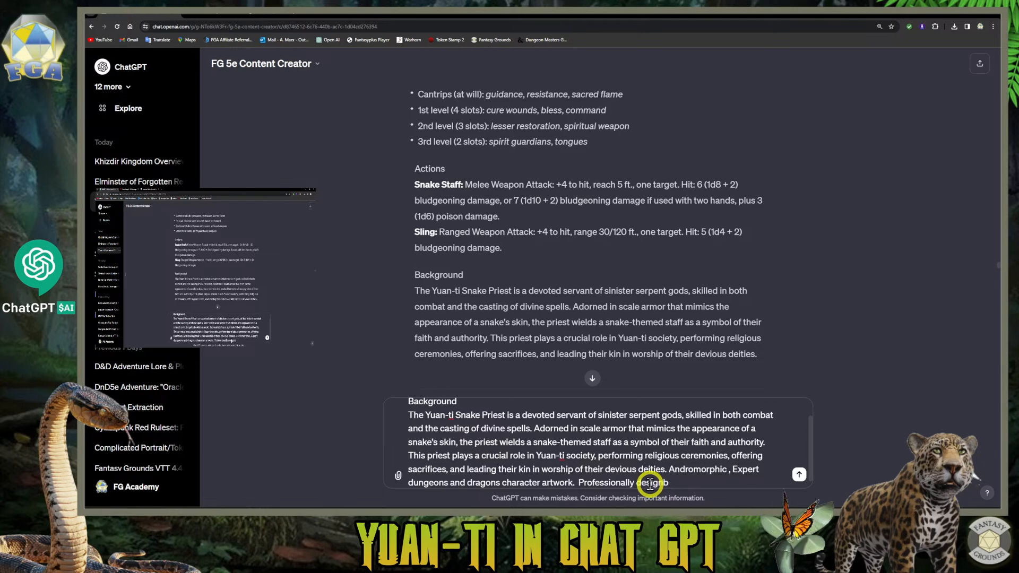
pyautogui.write('igned o')
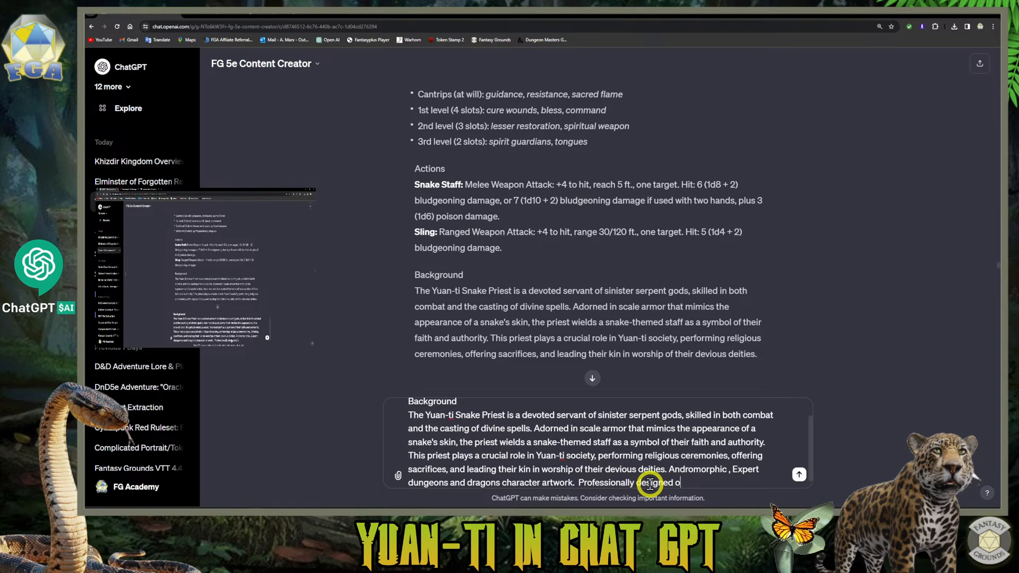
pyautogui.write('il painting stly')
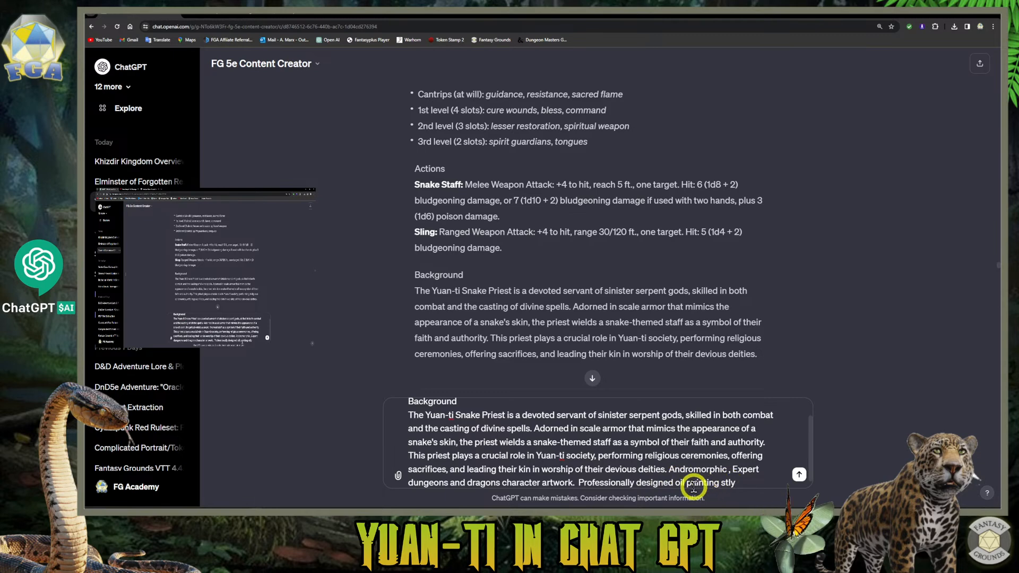
pyautogui.click(714, 486)
pyautogui.write('digital')
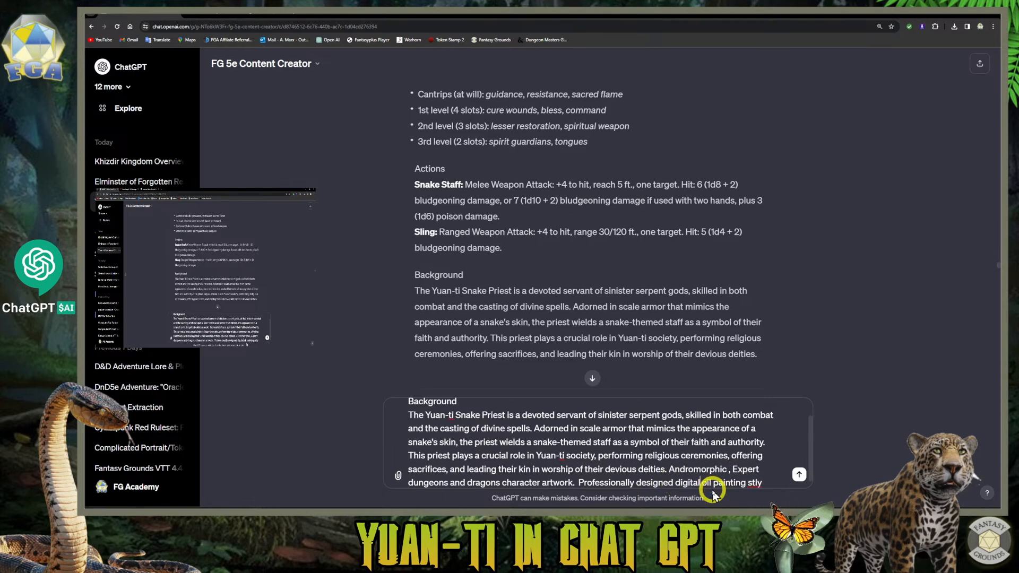
pyautogui.click(760, 487)
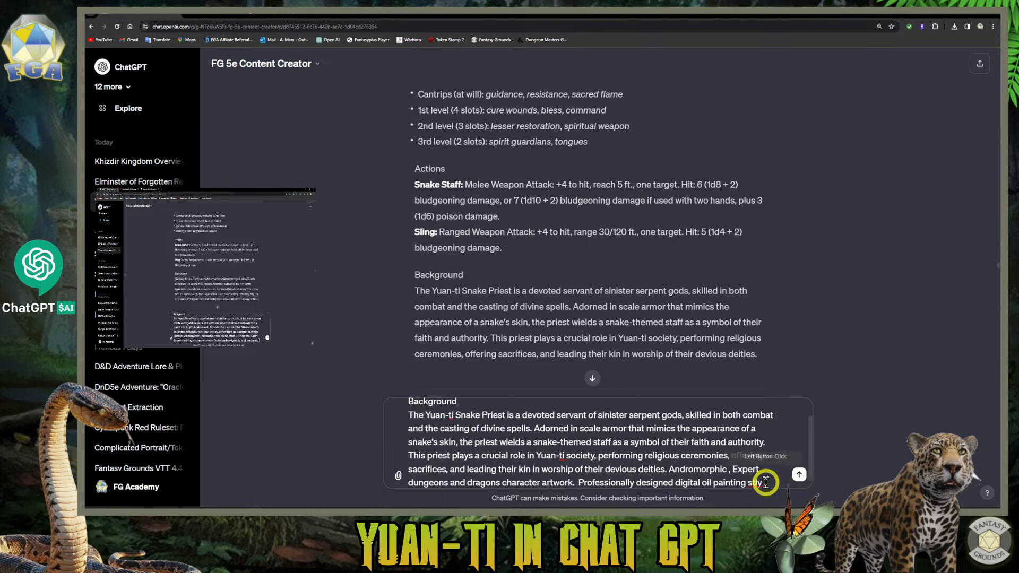
pyautogui.doubleClick(759, 483)
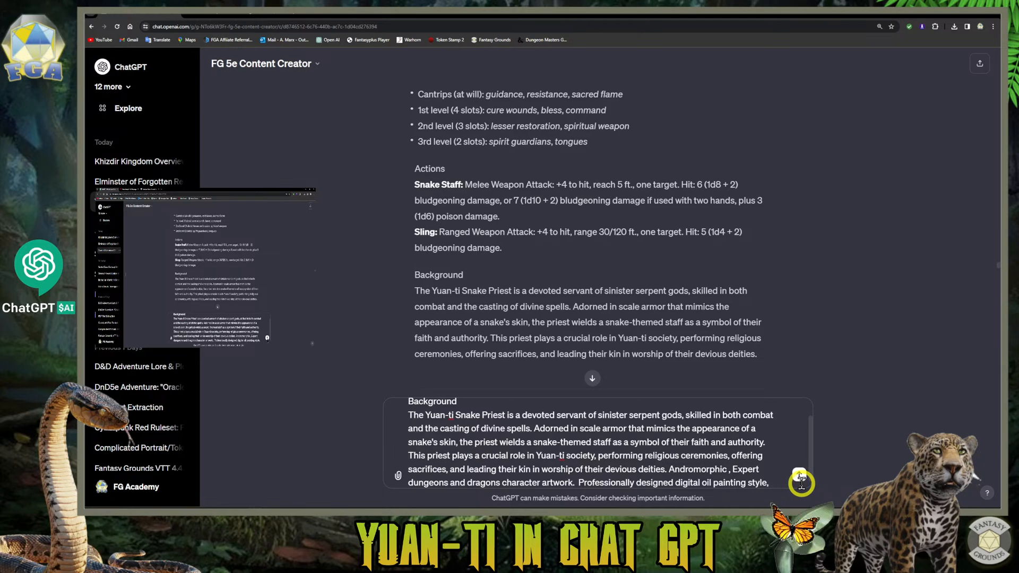
# - Extend the art style list with "3D animation, Octane render style."
pyautogui.write('D ani')
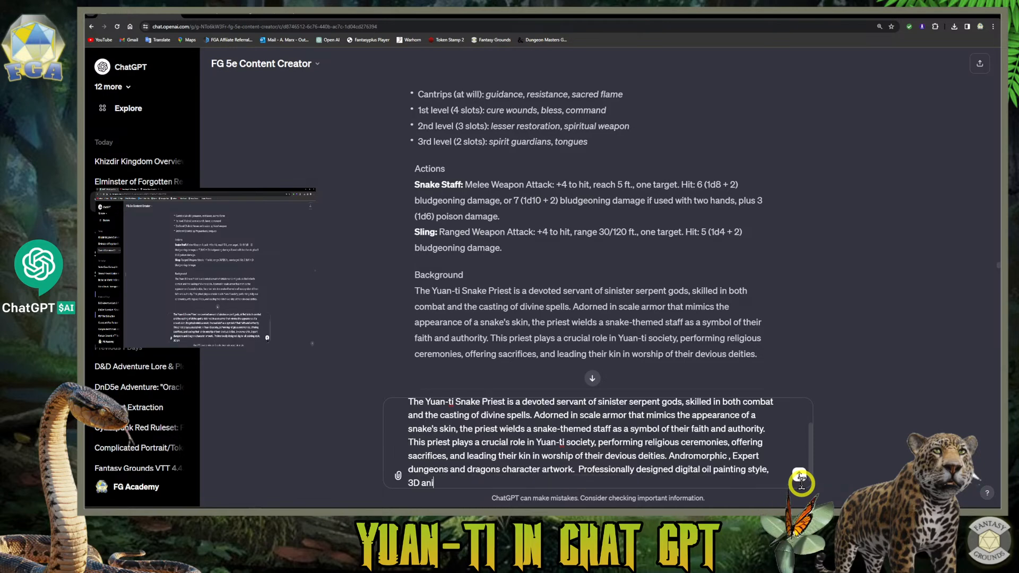
pyautogui.write('mation')
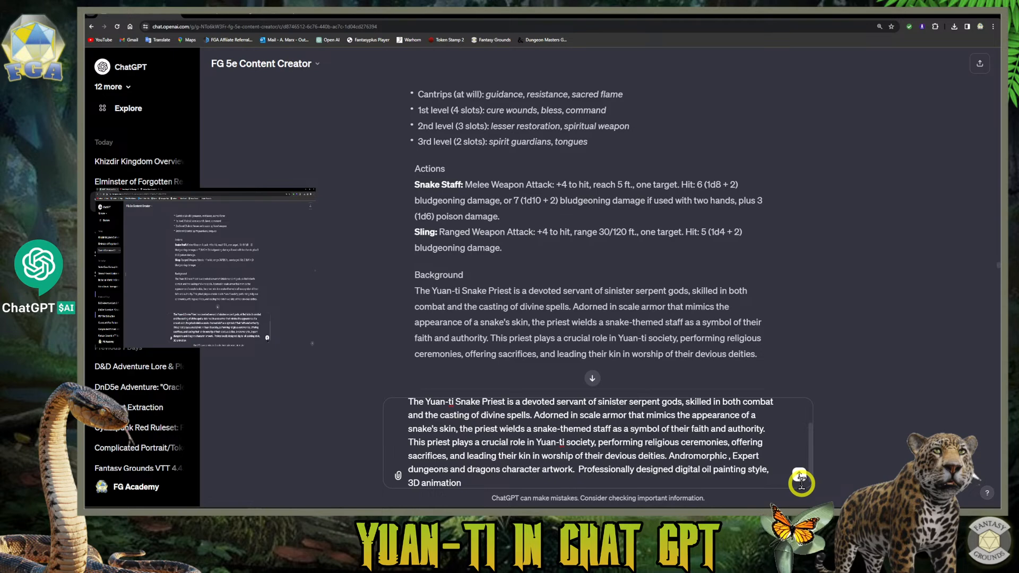
pyautogui.write('.')
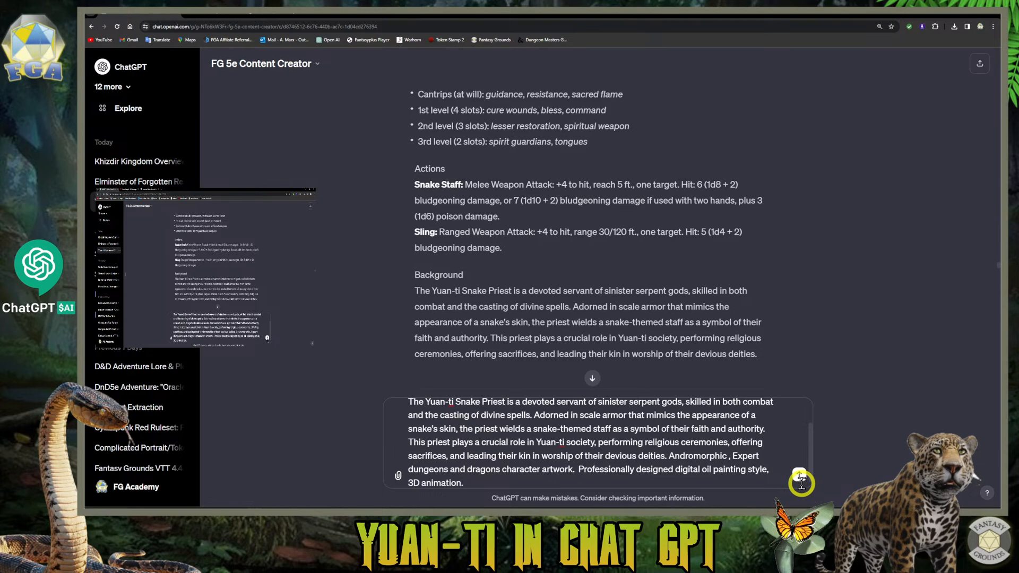
pyautogui.press('BackSpace')
pyautogui.write(',')
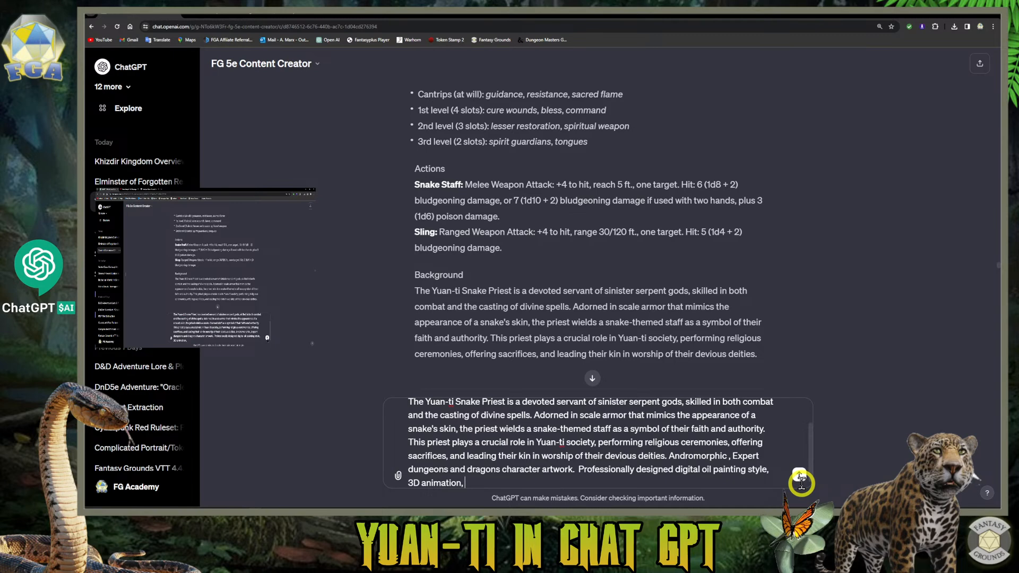
pyautogui.write('O')
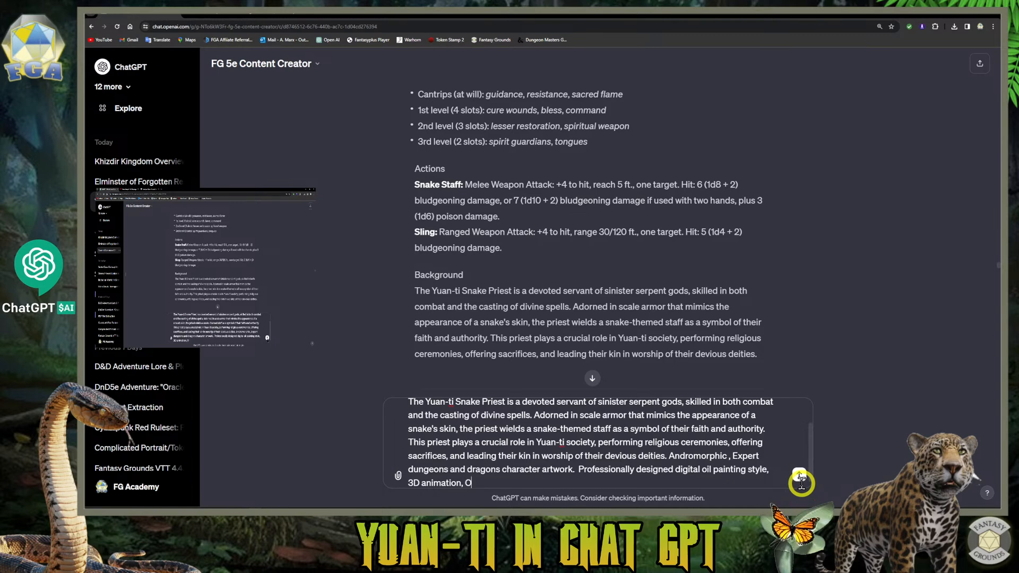
pyautogui.press('BackSpace')
pyautogui.write('Octane re')
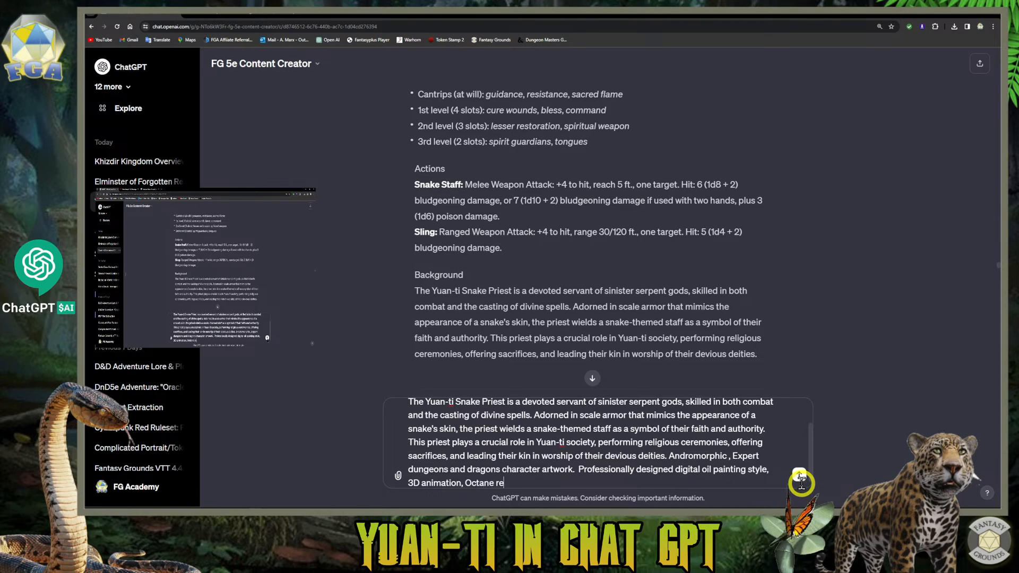
pyautogui.write('nder style')
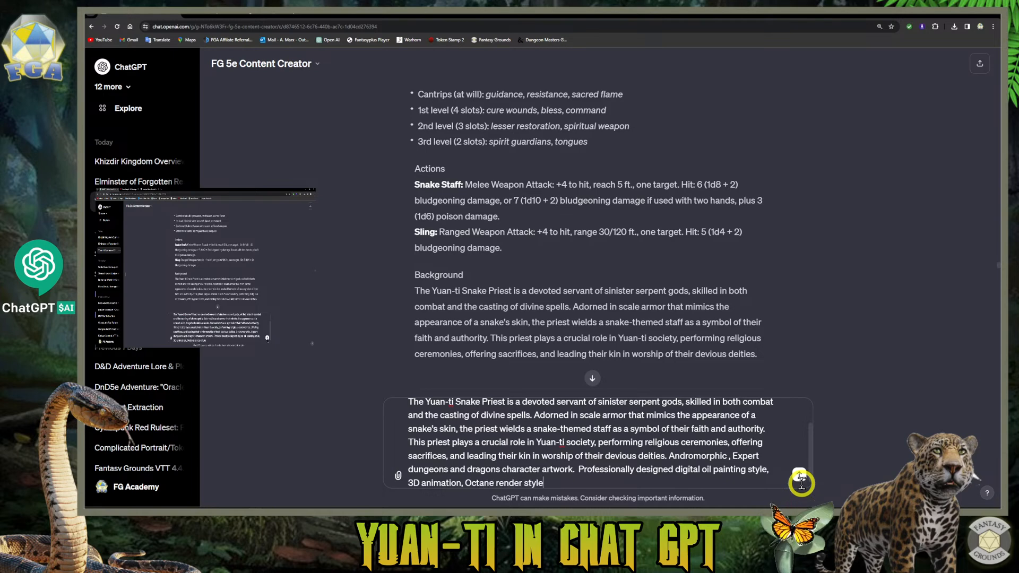
pyautogui.write('.')
# - End the image prompt with "9:16 tall vertical aspect ration" and a closing period, and submit it
pyautogui.write('9:16')
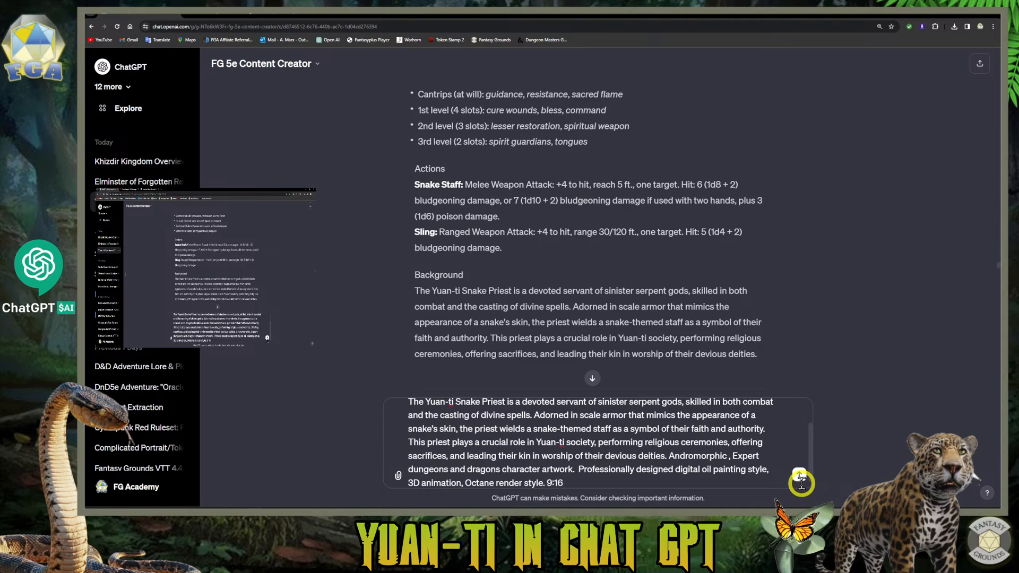
pyautogui.write(' tall')
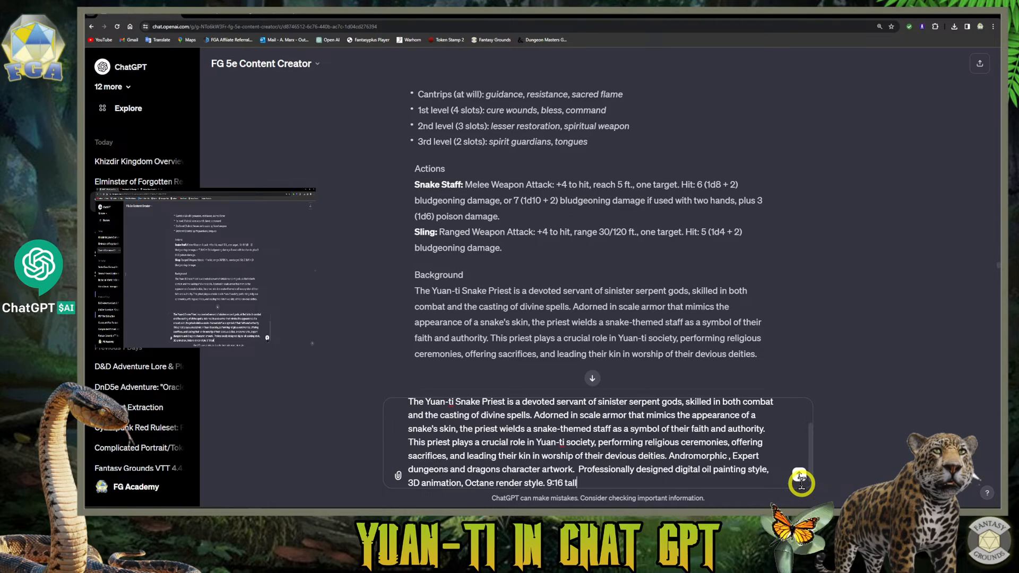
pyautogui.write(' vertic')
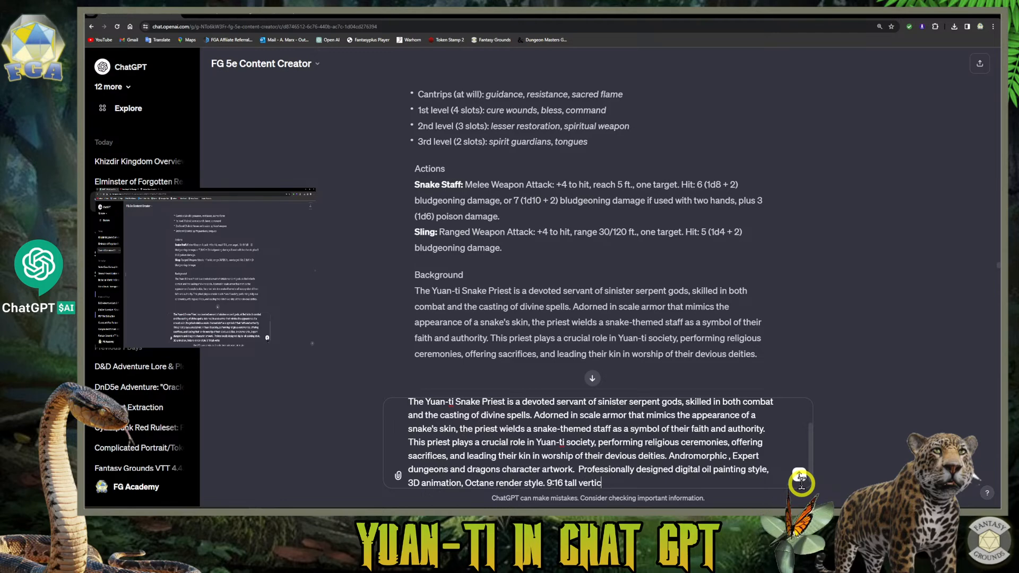
pyautogui.write('al aspec')
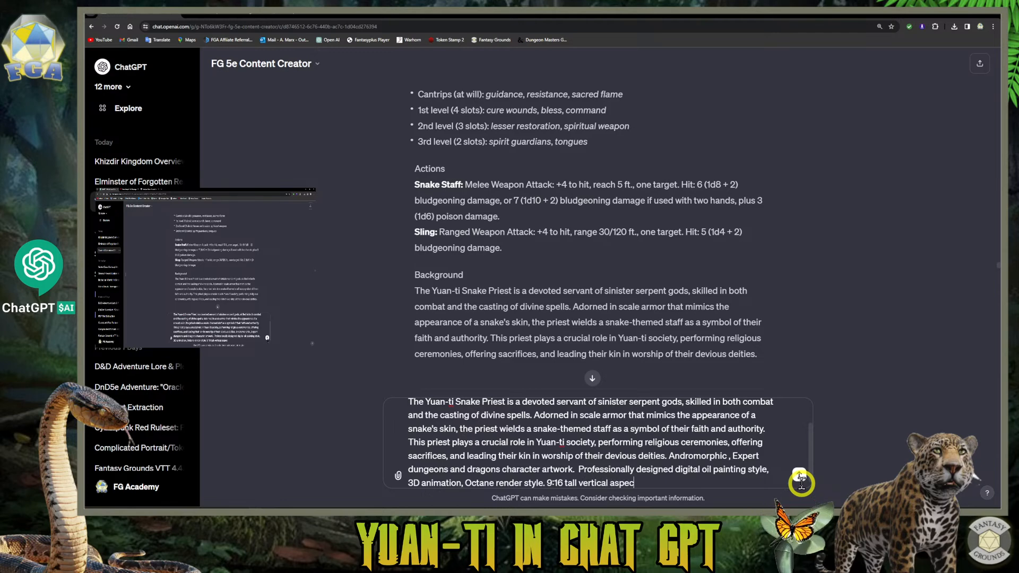
pyautogui.write('t ration')
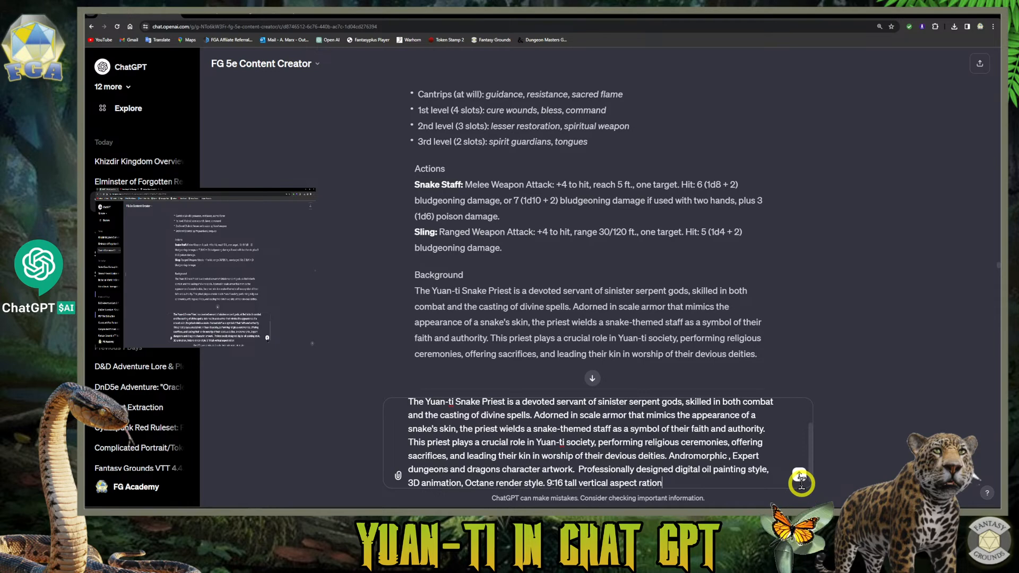
pyautogui.scroll(-1, 674, 473)
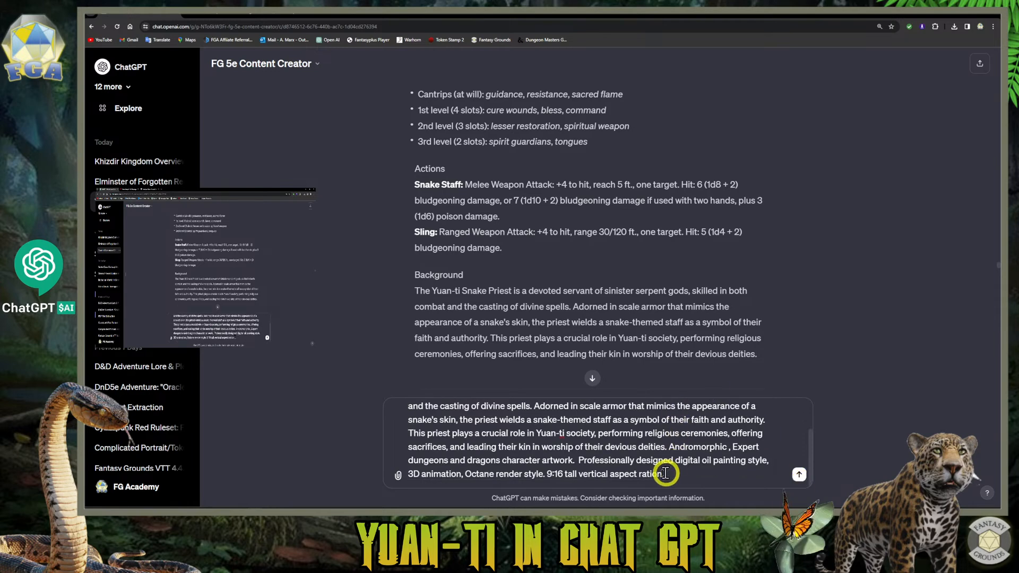
pyautogui.click(718, 467)
pyautogui.click(687, 470)
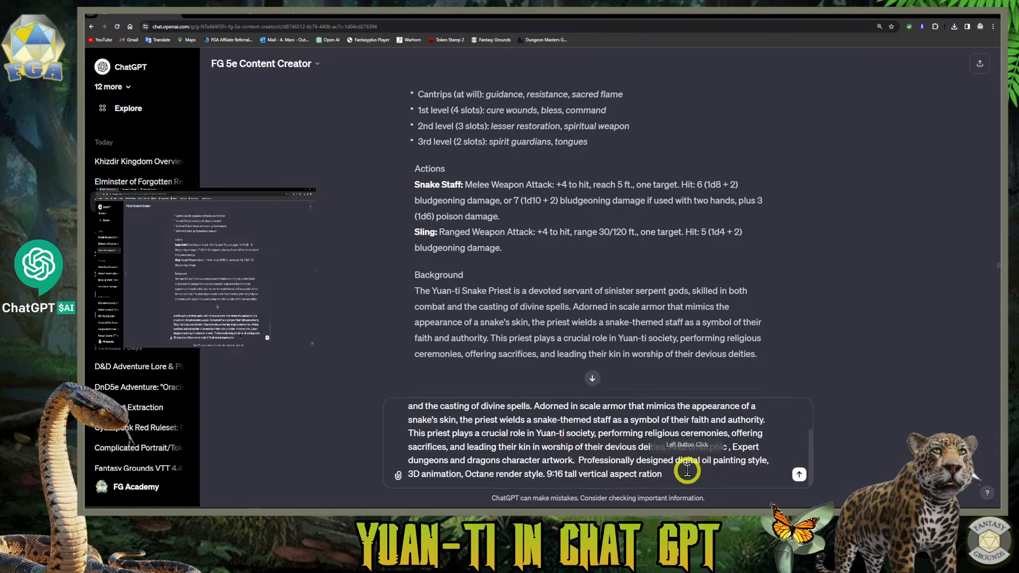
pyautogui.write('.')
pyautogui.press('Return')
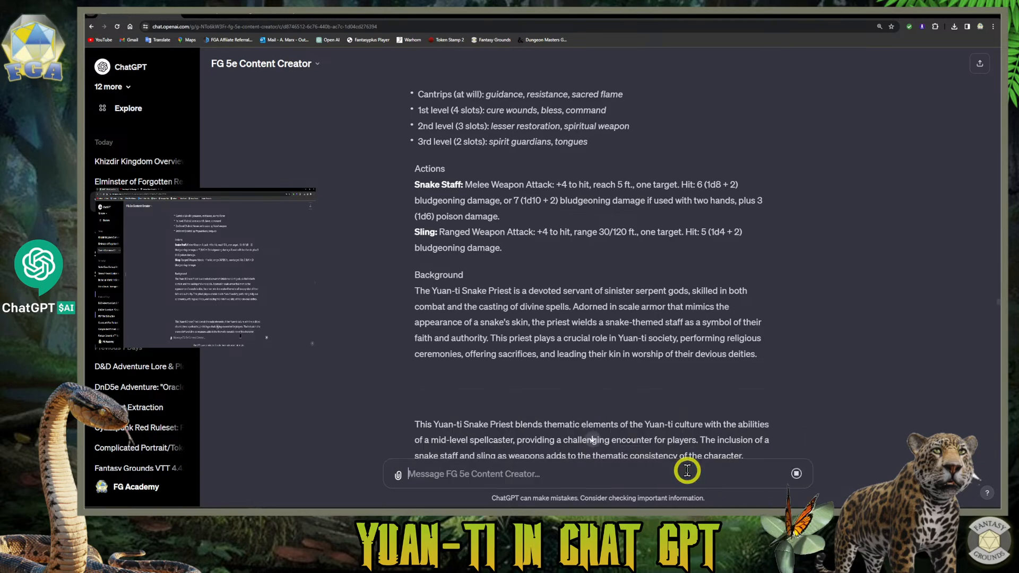
# - Examine the newly generated Snake Priest image at the end of the conversation, including an enlarged view of its details and lettering
pyautogui.scroll(-20, 650, 380)
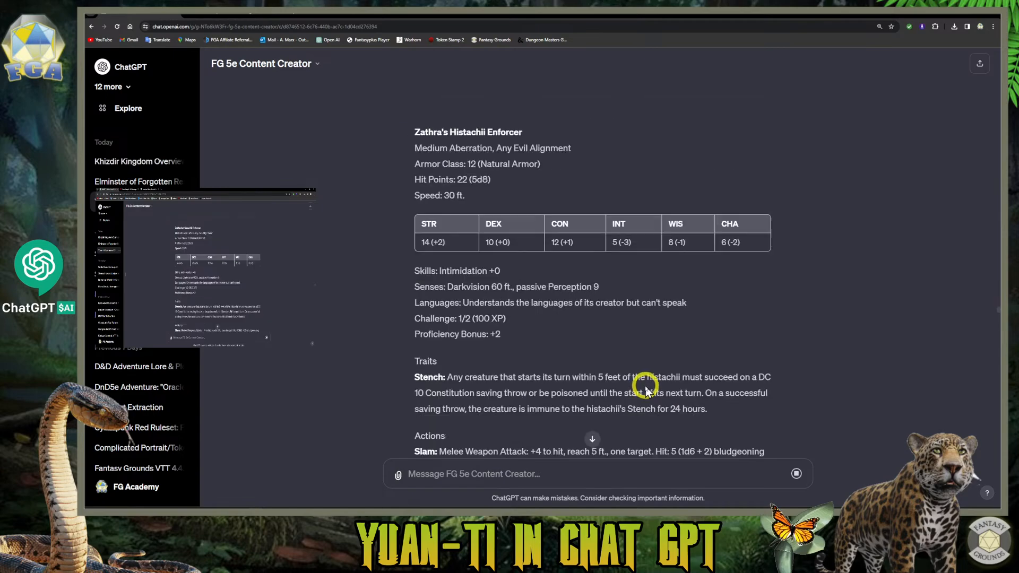
pyautogui.scroll(-20, 645, 391)
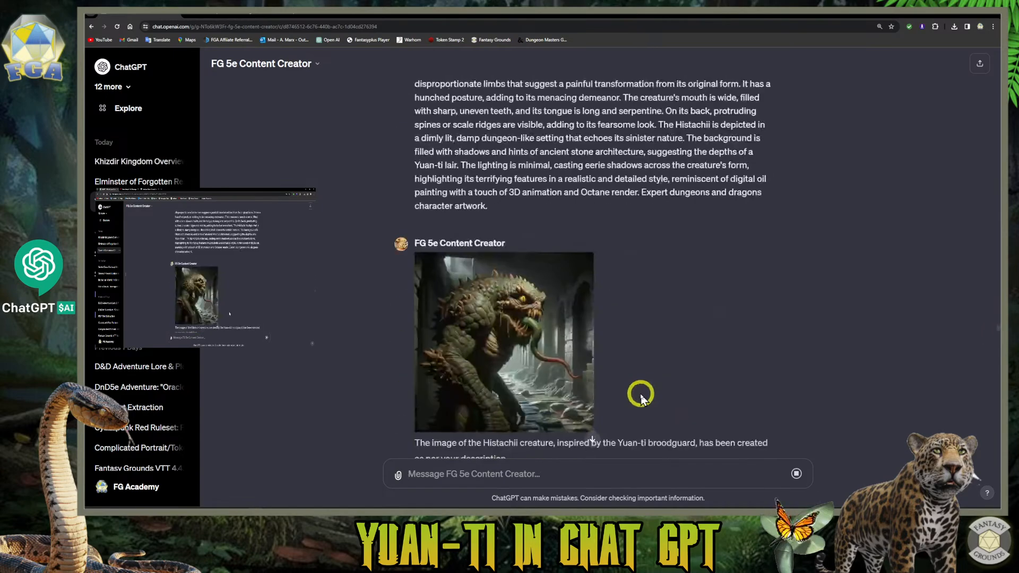
pyautogui.scroll(-20, 641, 395)
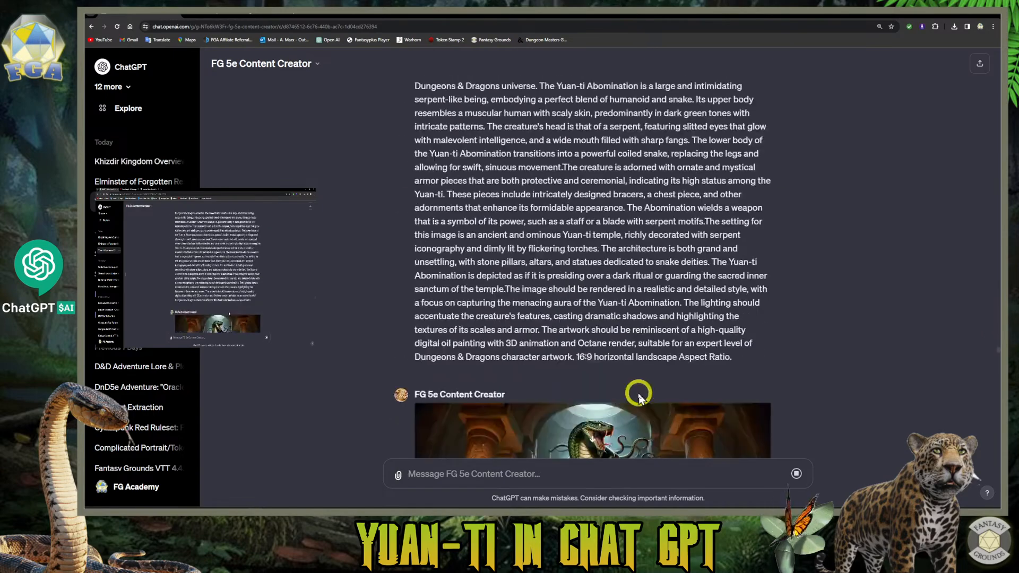
pyautogui.scroll(-20, 639, 398)
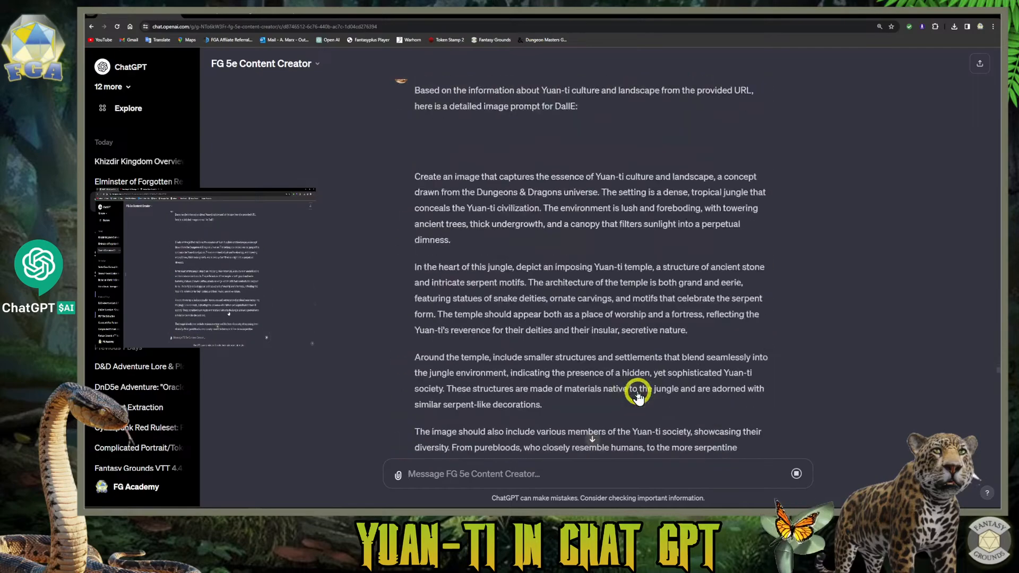
pyautogui.scroll(-20, 637, 394)
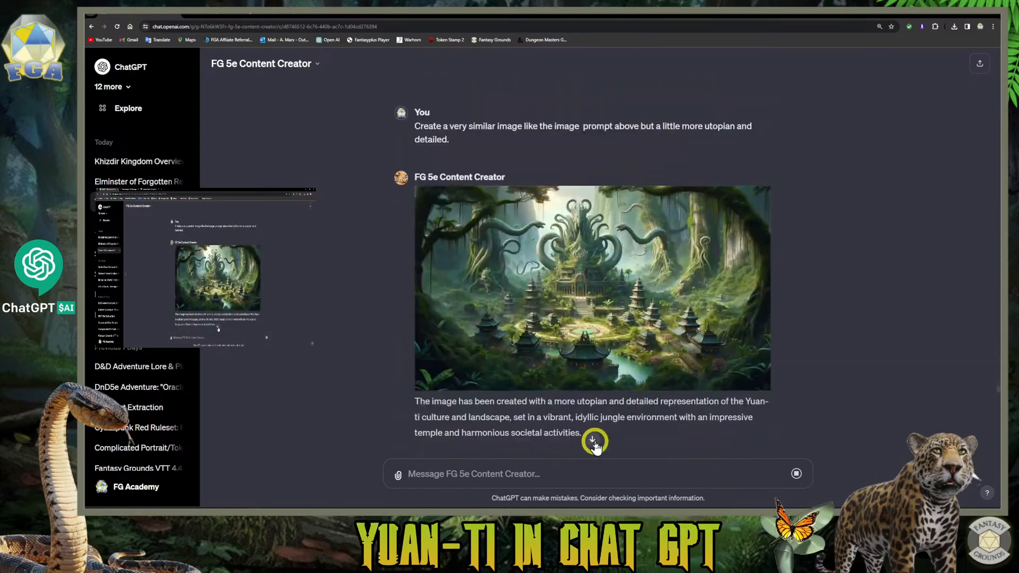
pyautogui.scroll(-20, 588, 438)
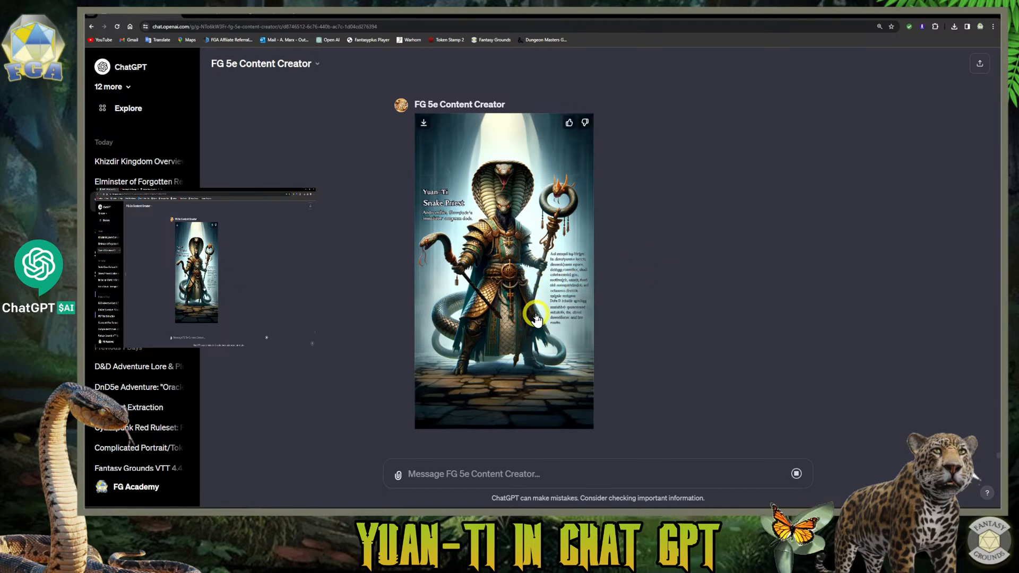
pyautogui.scroll(3, 551, 296)
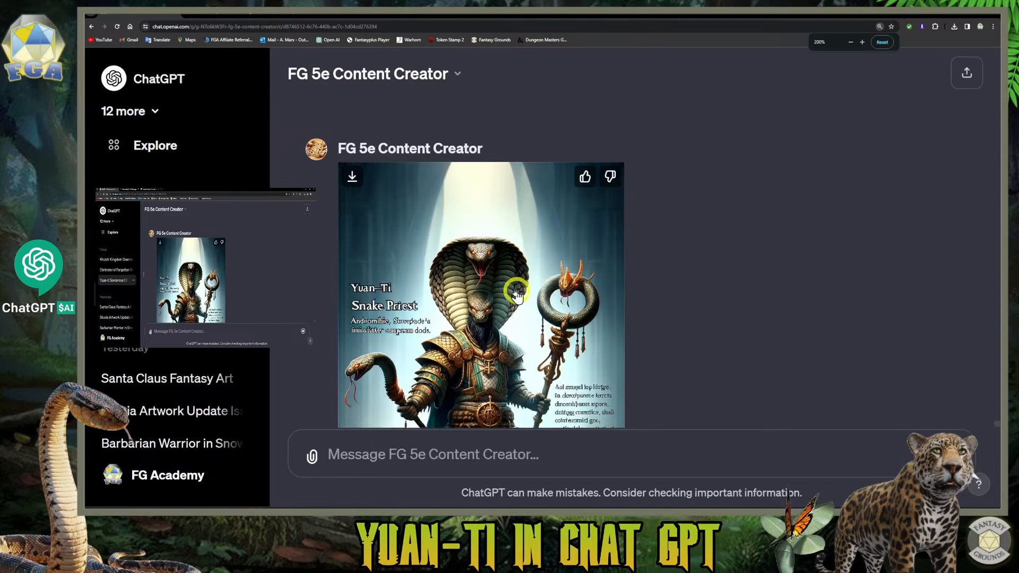
pyautogui.scroll(-4, 426, 297)
pyautogui.scroll(2, 426, 298)
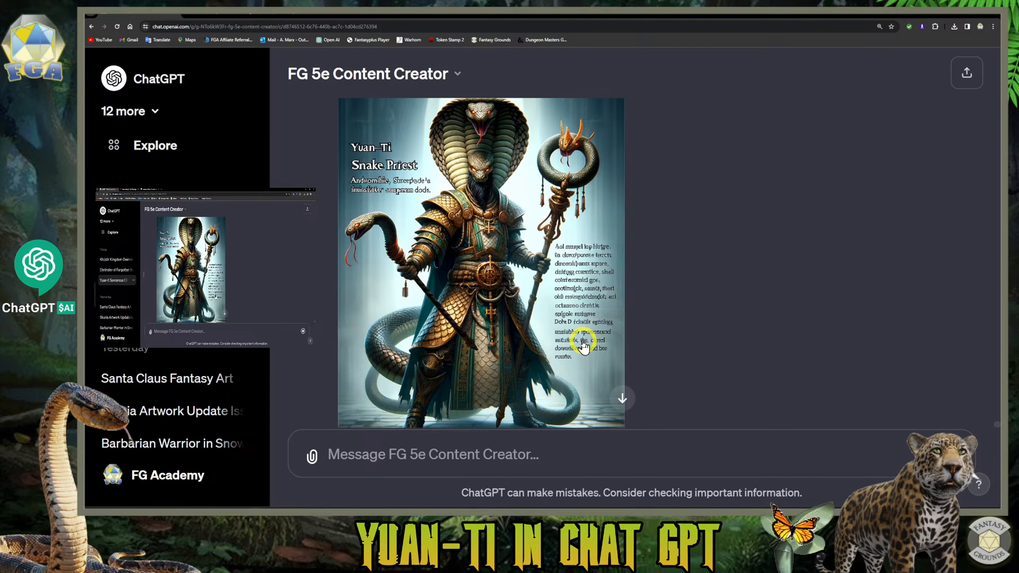
pyautogui.scroll(-3, 584, 346)
pyautogui.scroll(3, 583, 344)
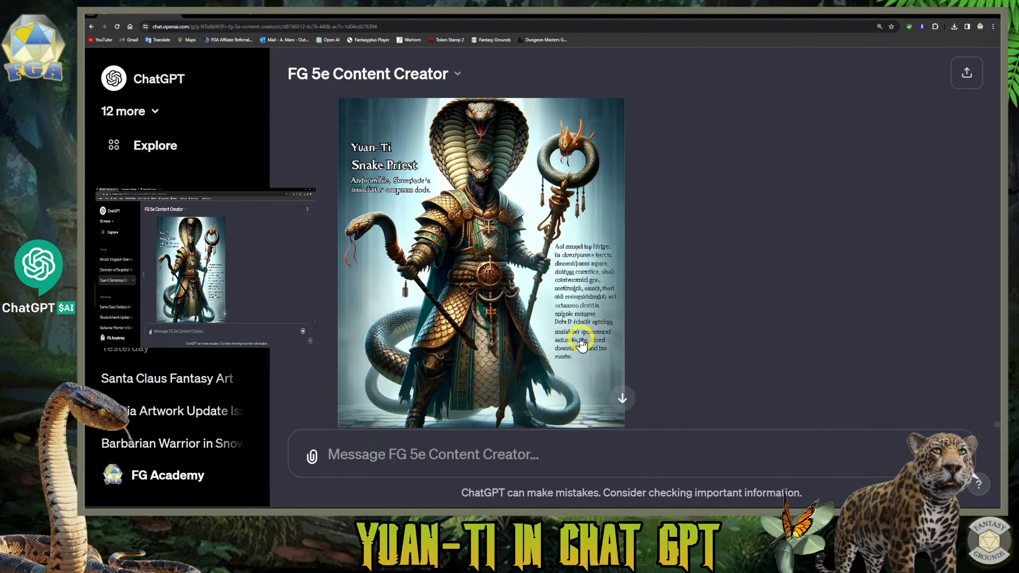
pyautogui.scroll(-5, 582, 344)
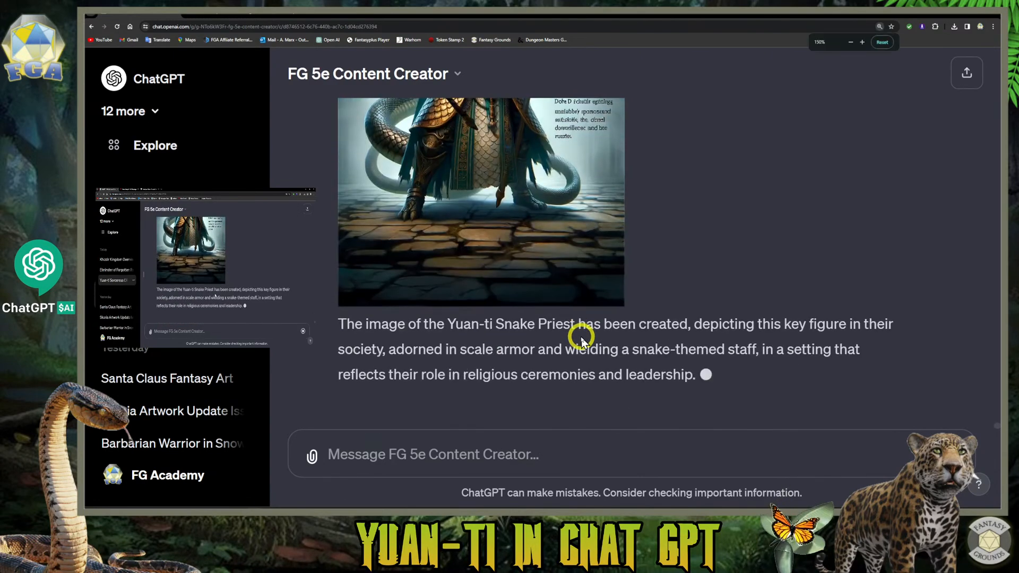
pyautogui.scroll(-4, 581, 340)
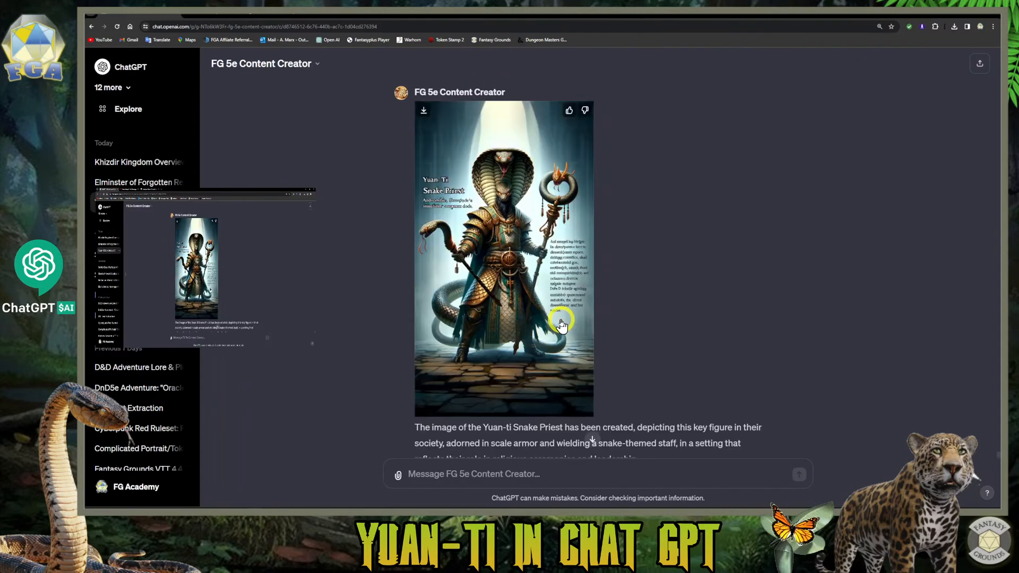
pyautogui.scroll(-1, 532, 332)
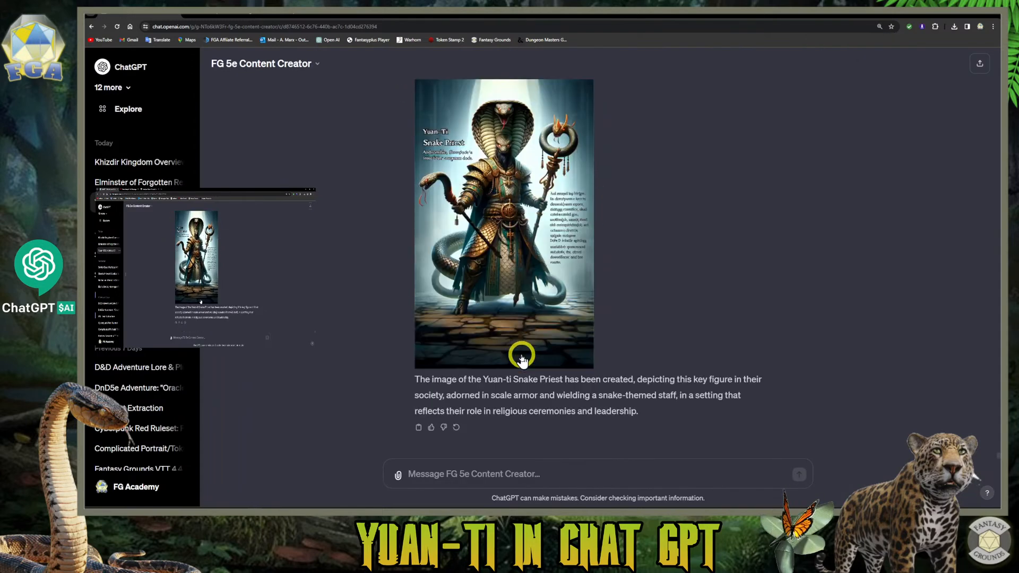
# - Ask the chat "What is the image gen_id for the image above?"
pyautogui.click(460, 472)
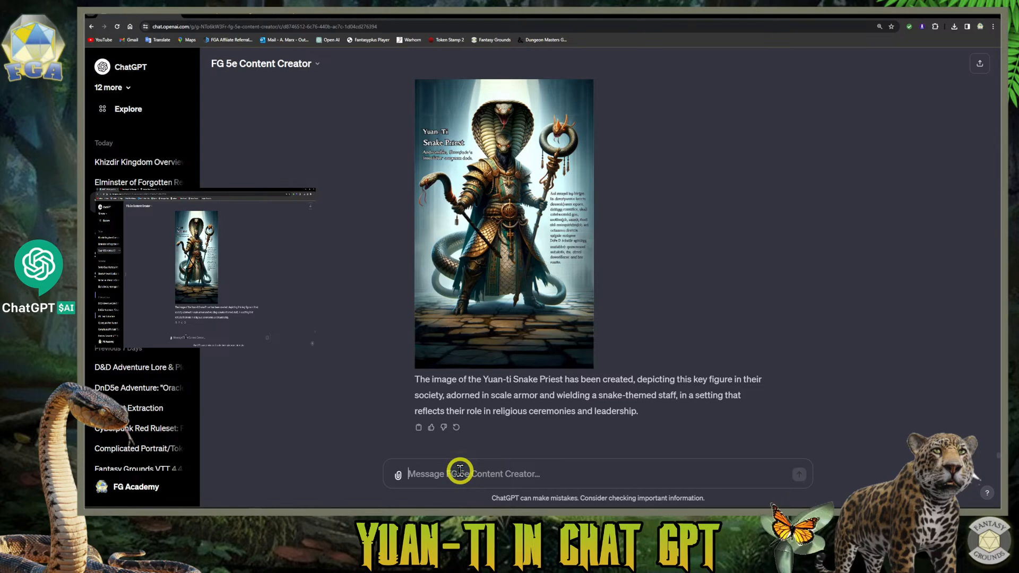
pyautogui.write('Wjha')
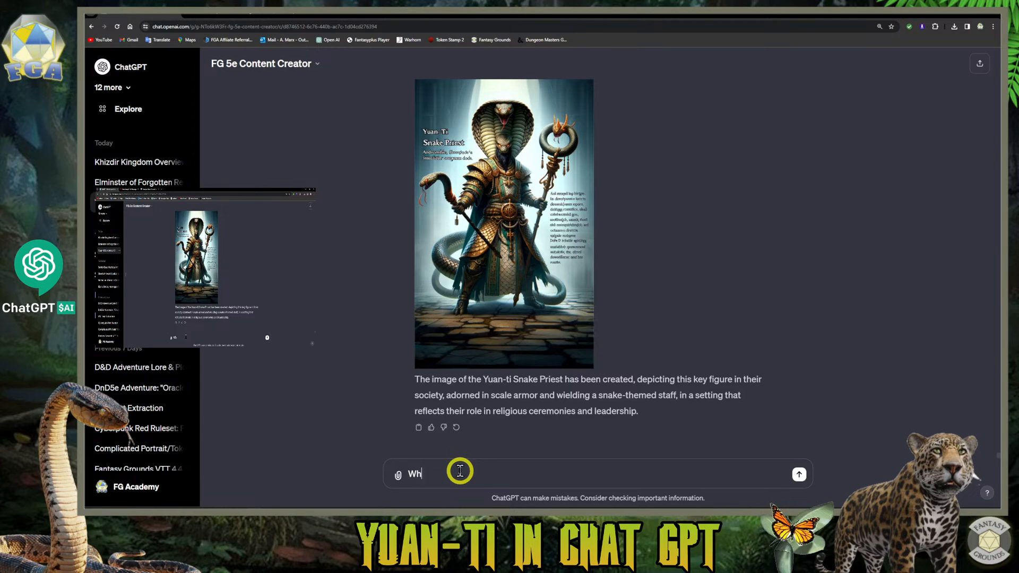
pyautogui.write('is the imagegen_id')
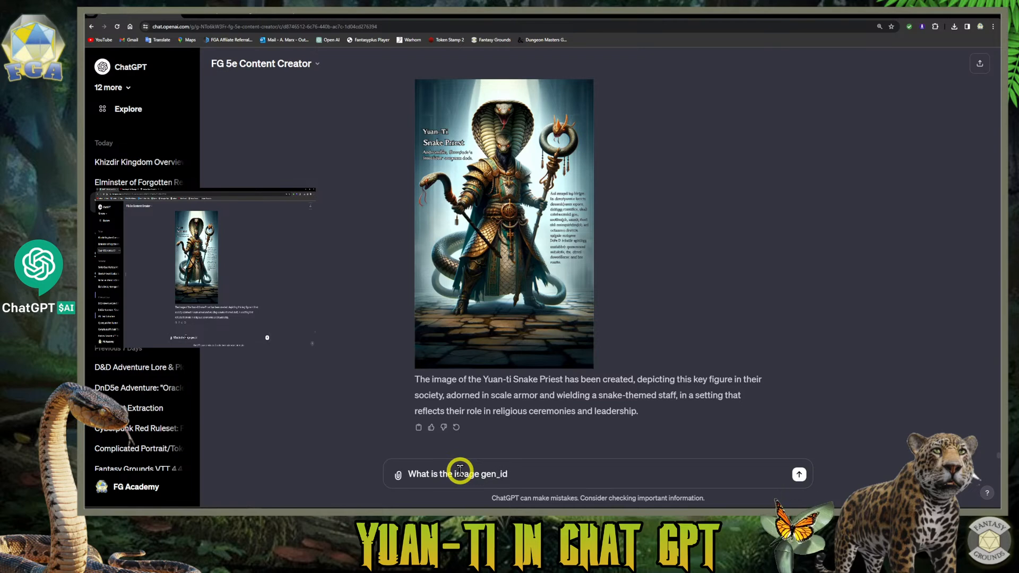
pyautogui.write(' for the image above?')
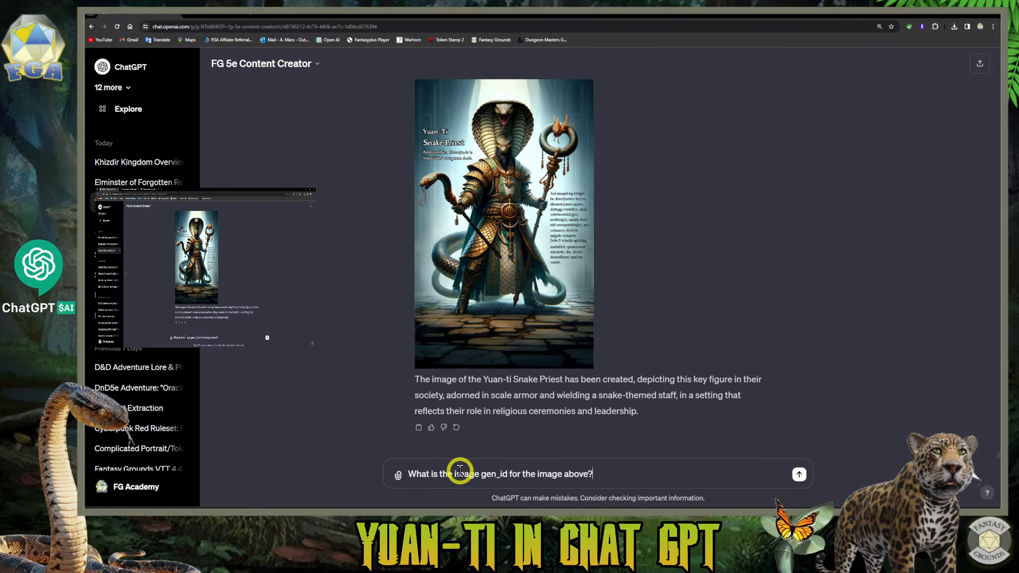
pyautogui.press('Return')
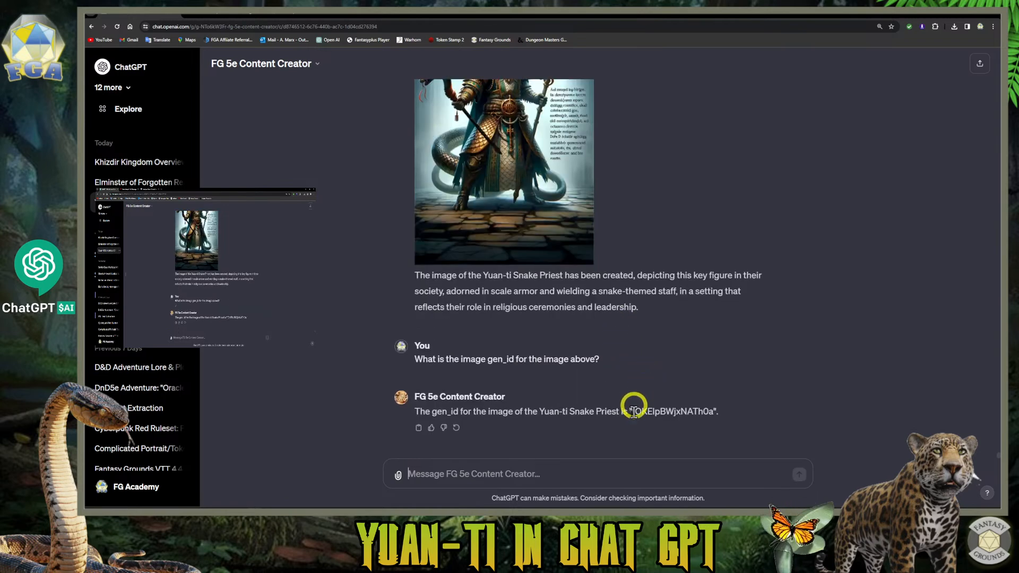
# - Copy the Snake Priest image's gen_id, without the quotation marks, from the latest reply
pyautogui.scroll(3, 485, 340)
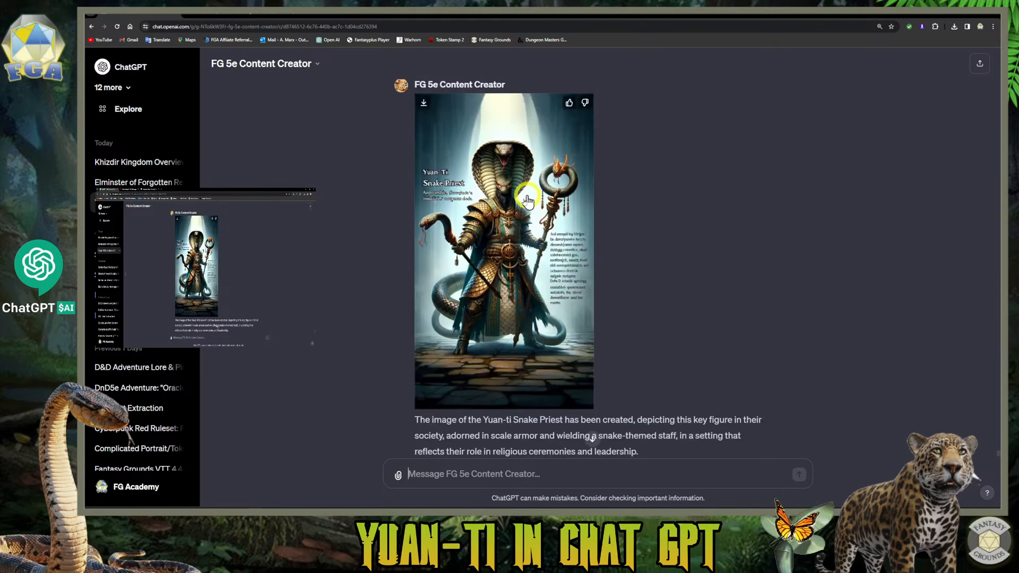
pyautogui.scroll(-3, 493, 310)
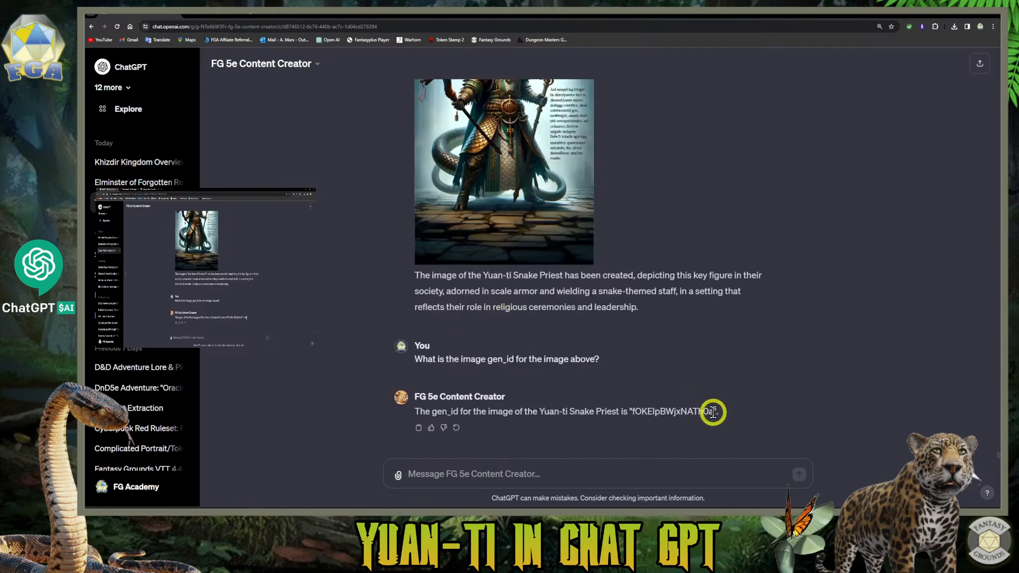
pyautogui.moveTo(714, 411); pyautogui.dragTo(634, 408)
pyautogui.rightClick(652, 407)
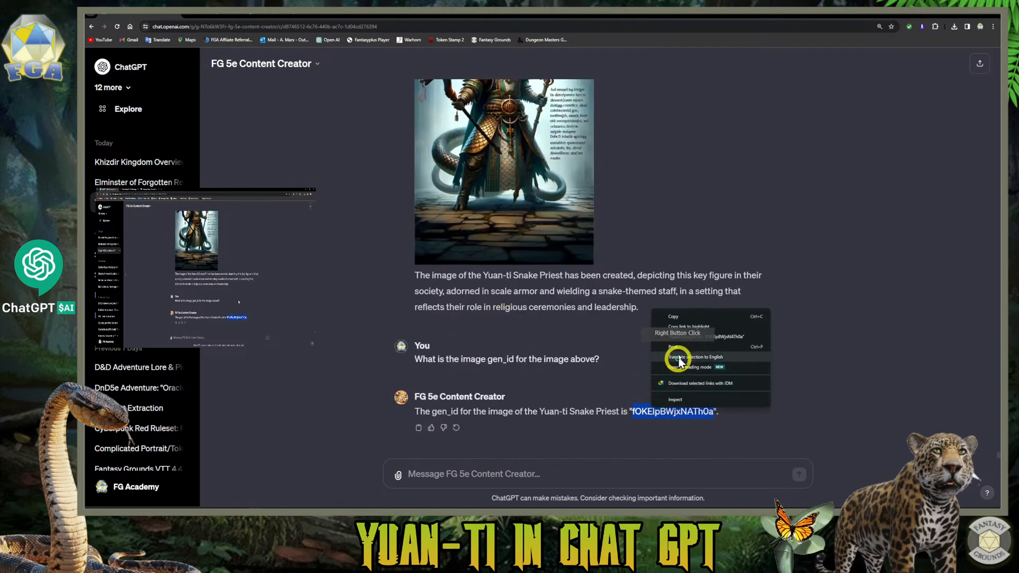
pyautogui.click(678, 318)
# - Begin a new chat message with "Recreate image gen_id number:" followed by the copied gen_id of the Snake Priest image
pyautogui.click(457, 474)
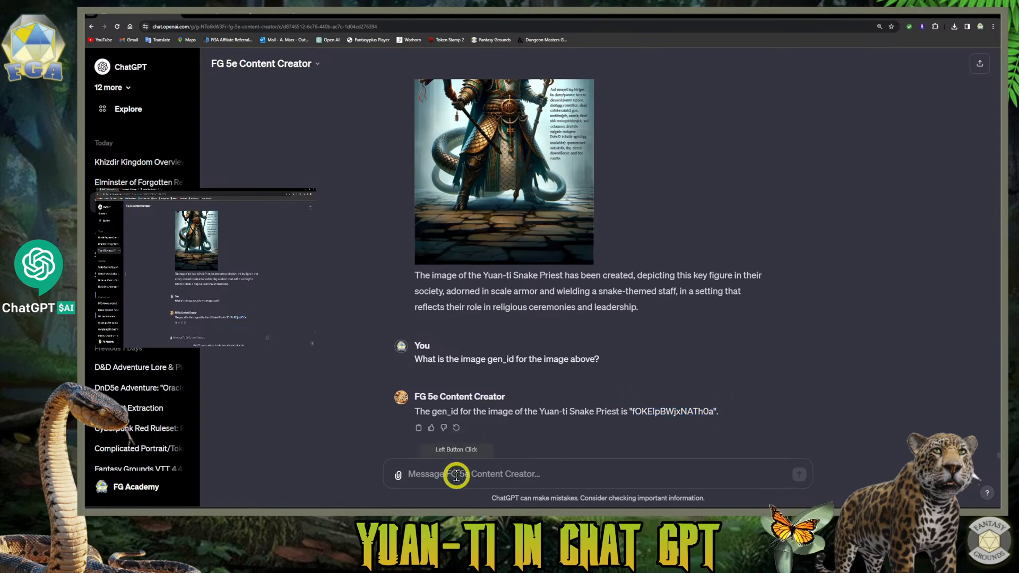
pyautogui.write('Recreate')
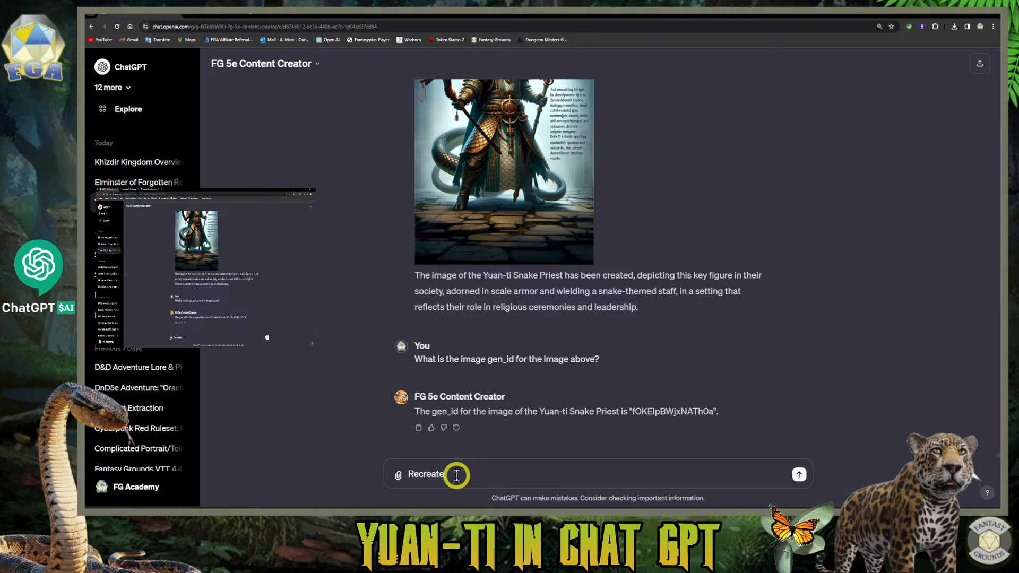
pyautogui.write('image gen')
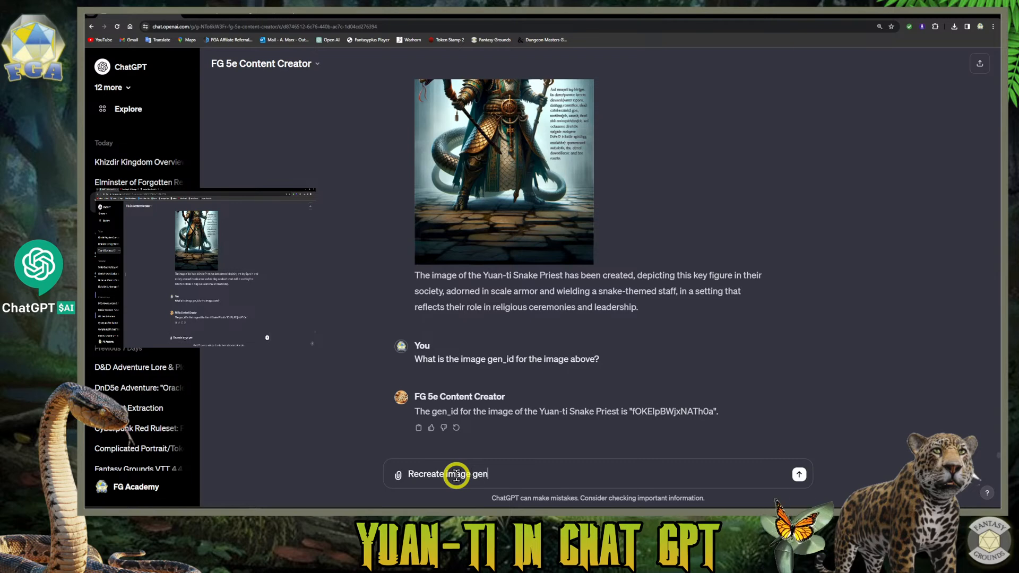
pyautogui.write('_id number:')
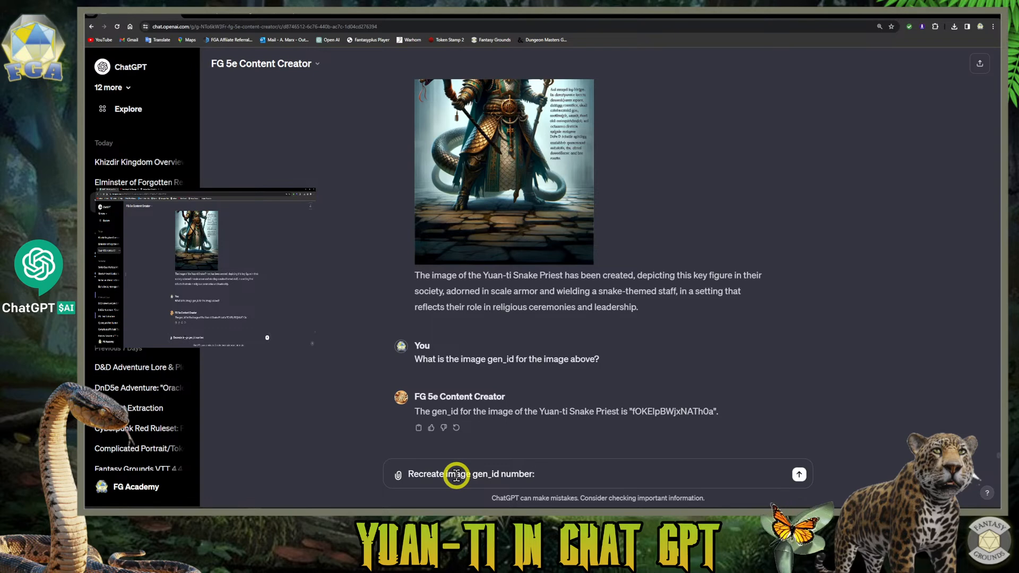
pyautogui.hotkey('ctrl', 'v')
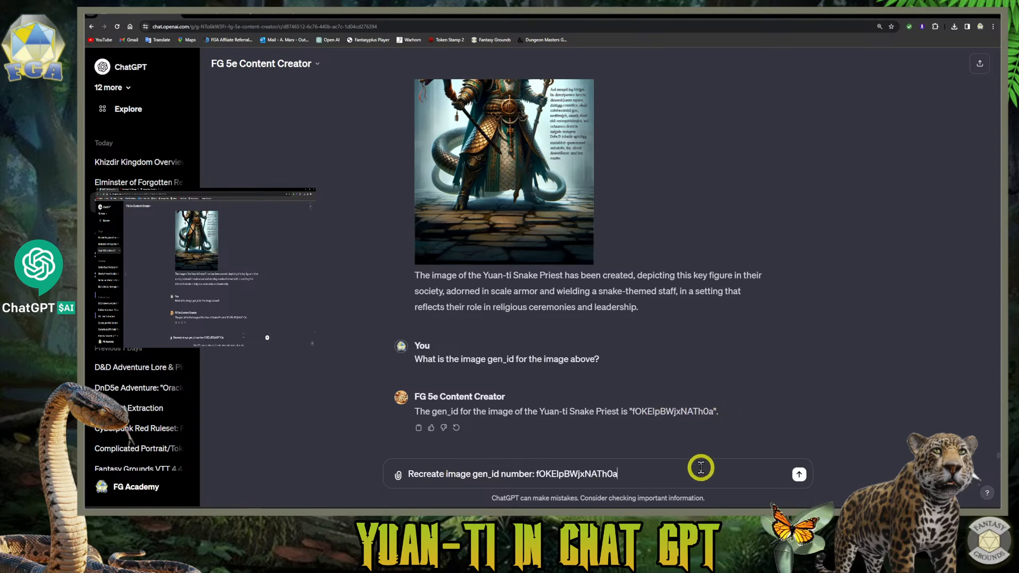
# - Complete the prompt with "but without the text and with a little more detail, but keep the coloring and style." and submit it
pyautogui.write('but without the')
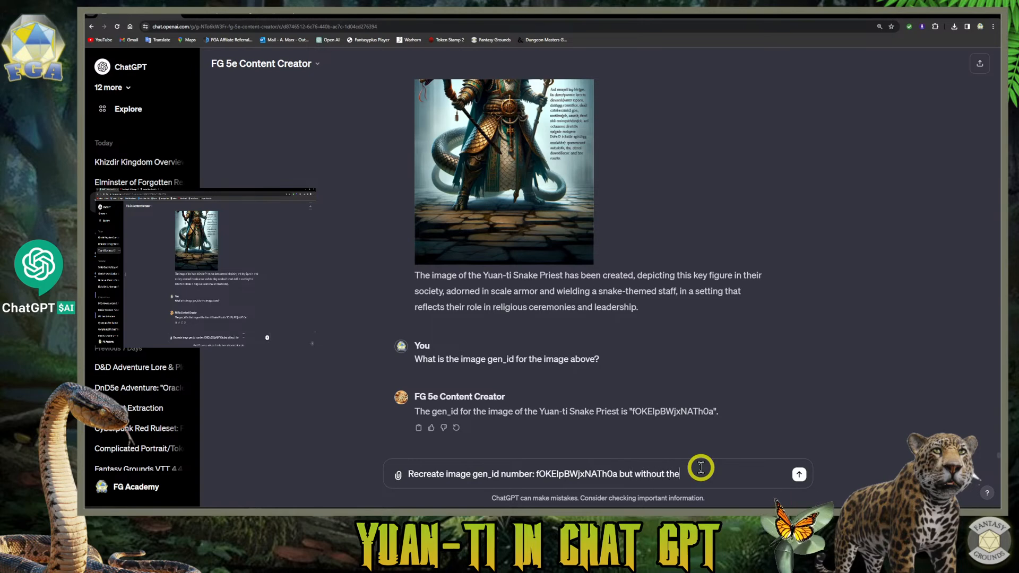
pyautogui.write(' text and with a litt')
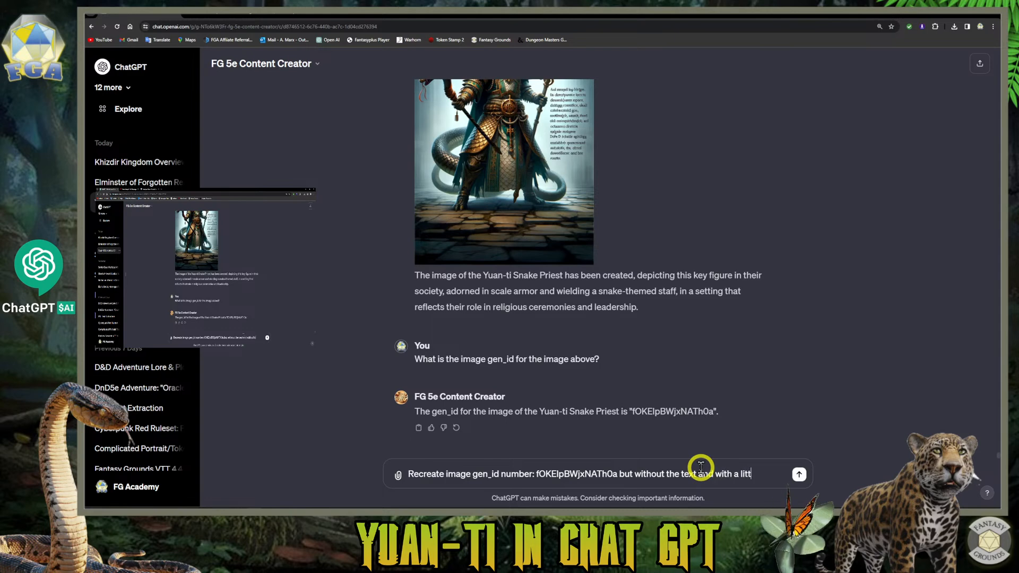
pyautogui.write('le more dtail')
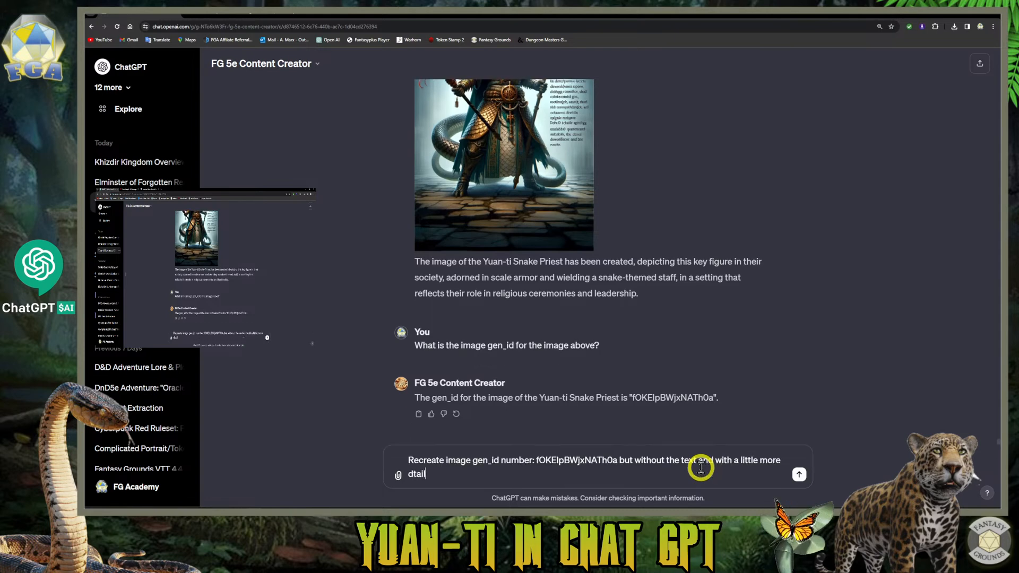
pyautogui.write(', but kee')
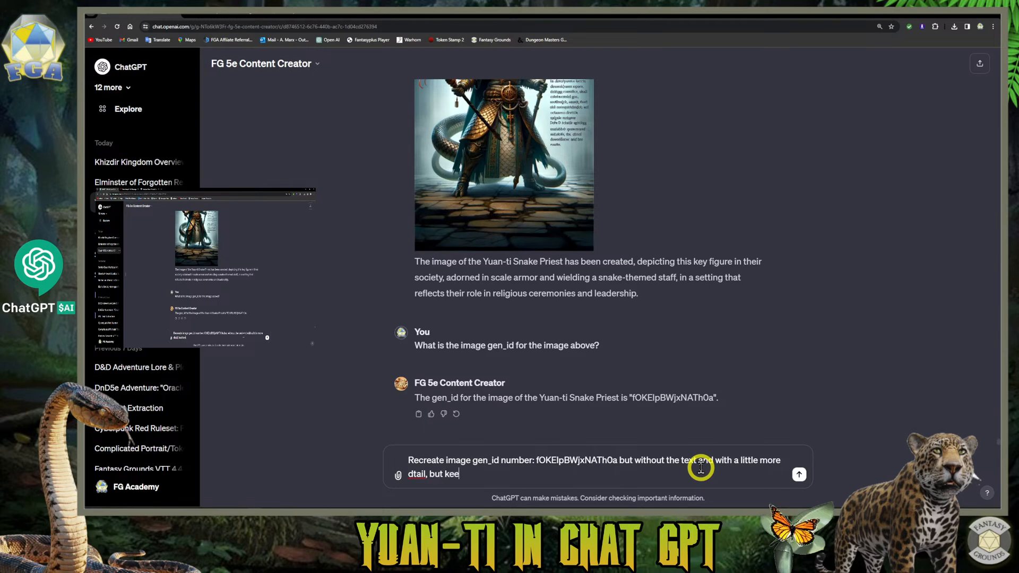
pyautogui.write('p the coloring and style.')
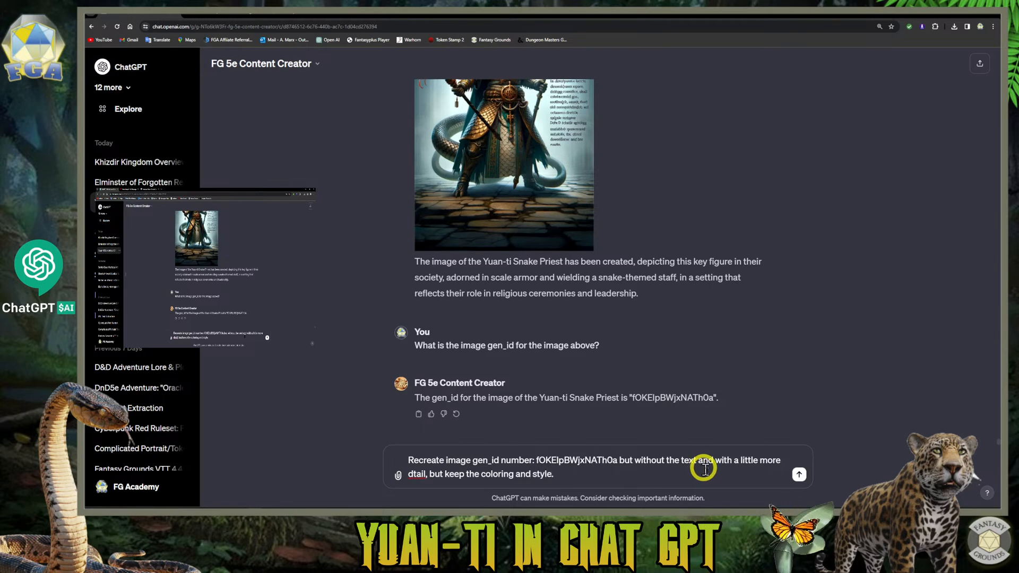
pyautogui.click(414, 473)
pyautogui.write('e')
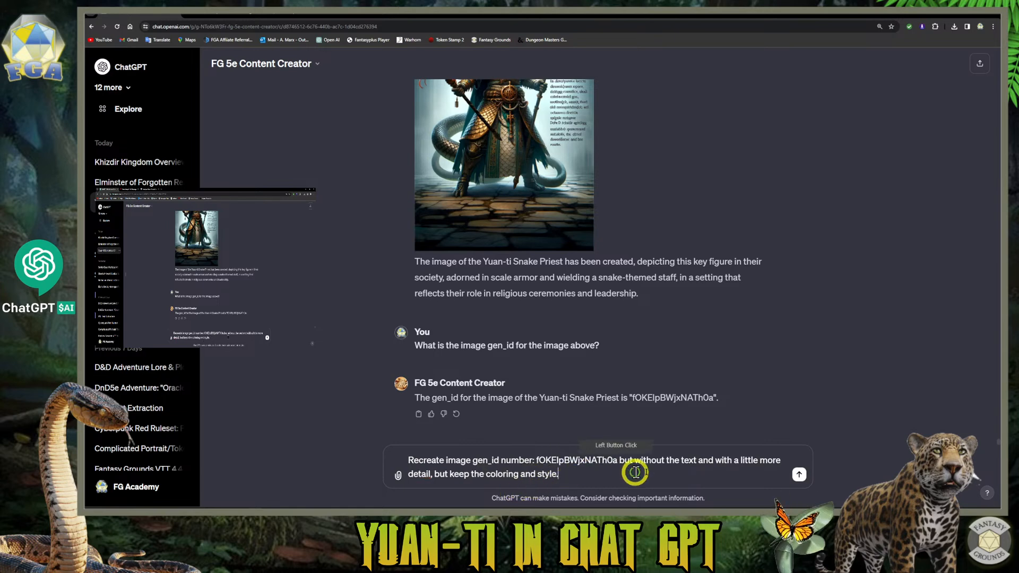
pyautogui.scroll(3, 502, 350)
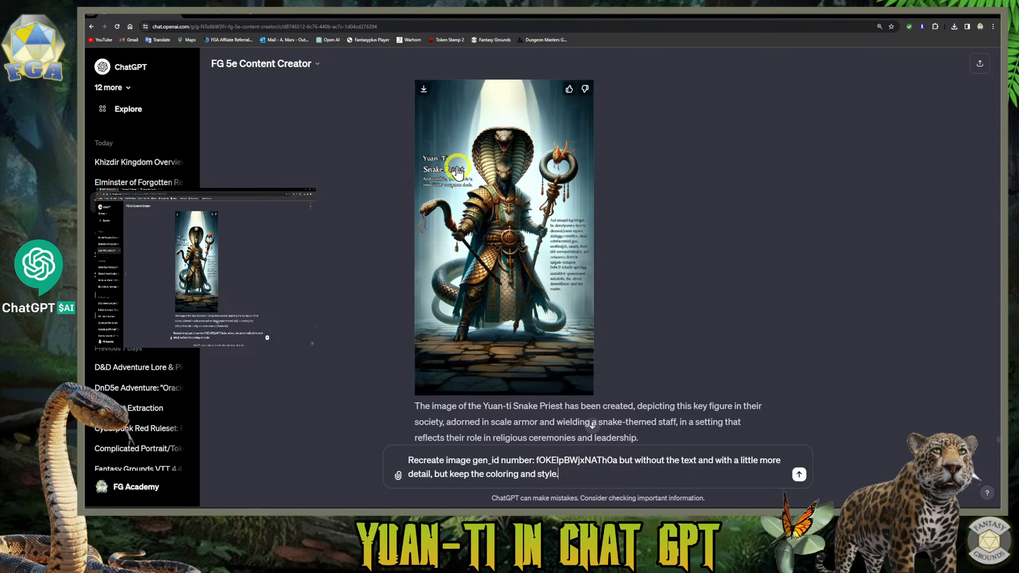
pyautogui.scroll(-3, 525, 331)
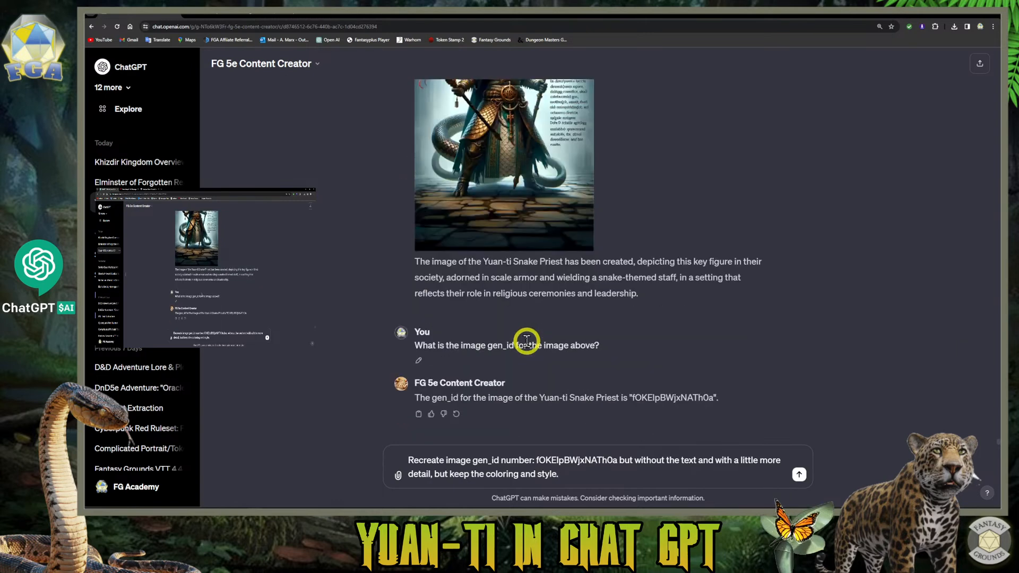
pyautogui.click(801, 475)
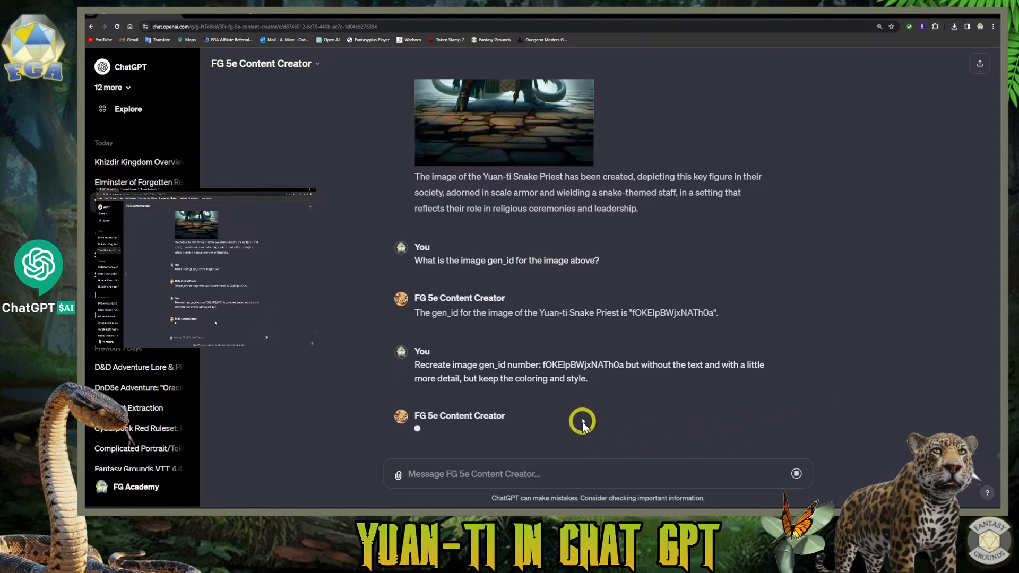
# - Review the original Snake Priest image against the submitted recreate request, highlighting the gen_id in that request
pyautogui.moveTo(624, 366); pyautogui.dragTo(542, 365)
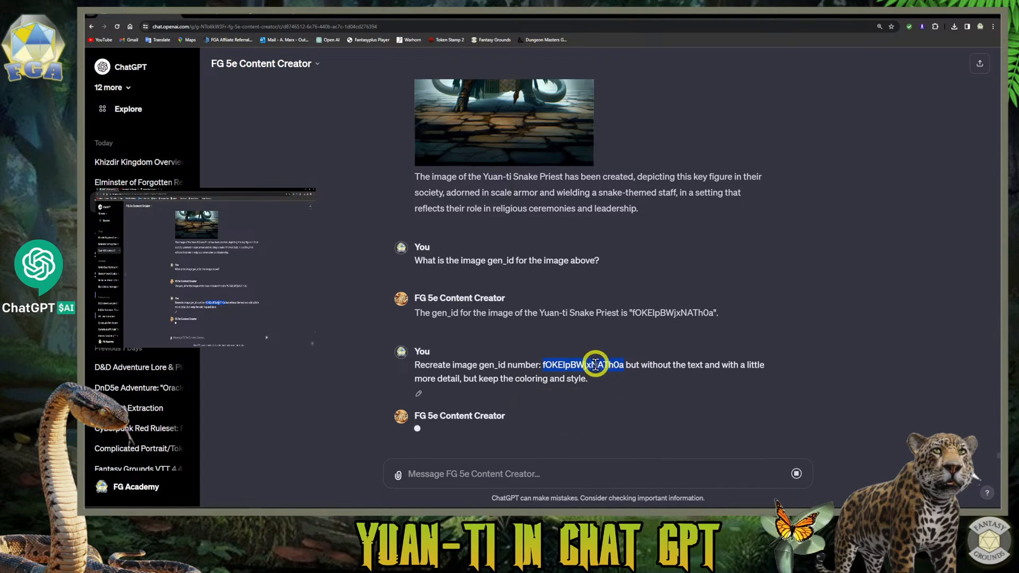
pyautogui.scroll(4, 513, 318)
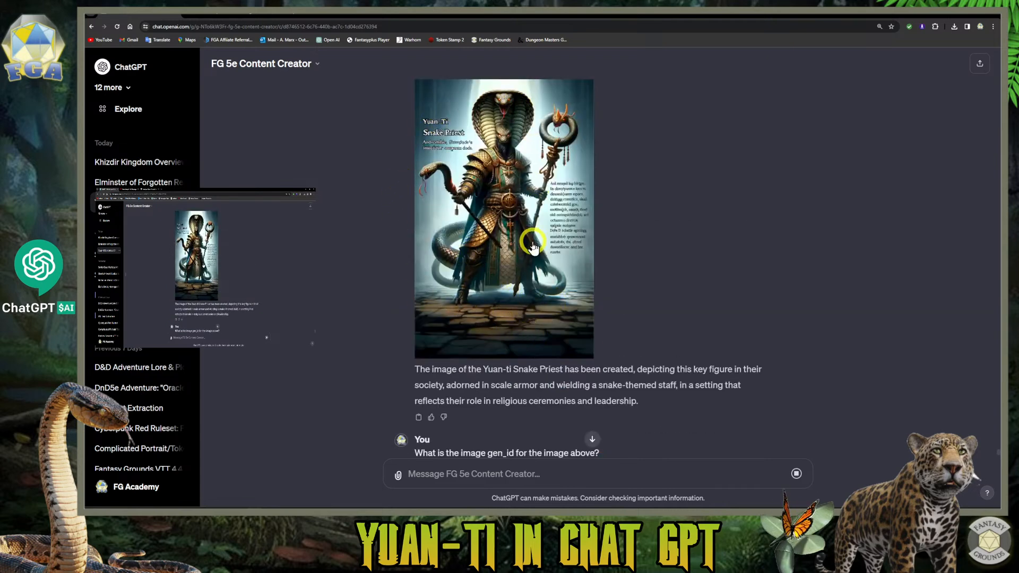
pyautogui.scroll(-4, 509, 388)
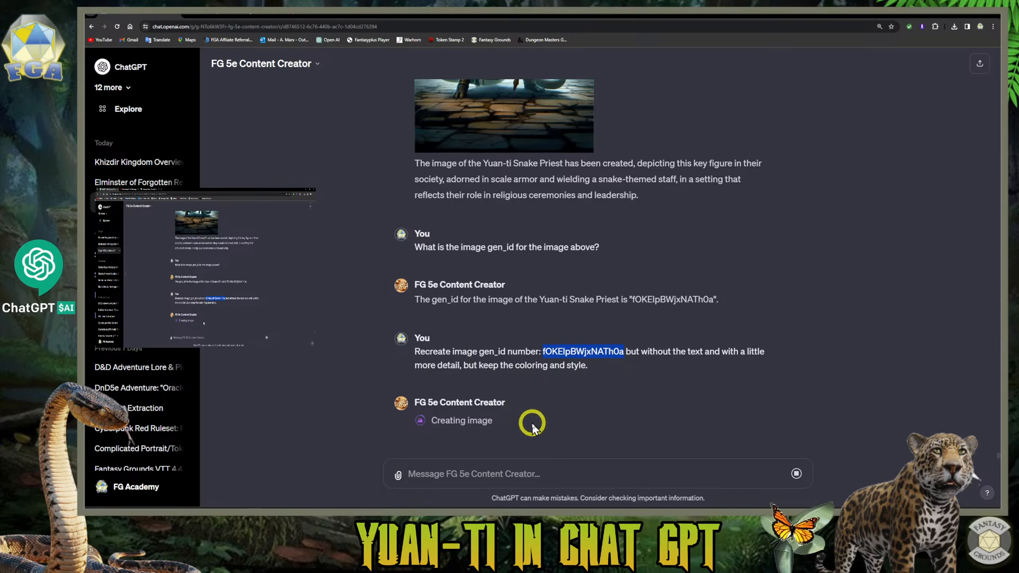
pyautogui.scroll(4, 528, 421)
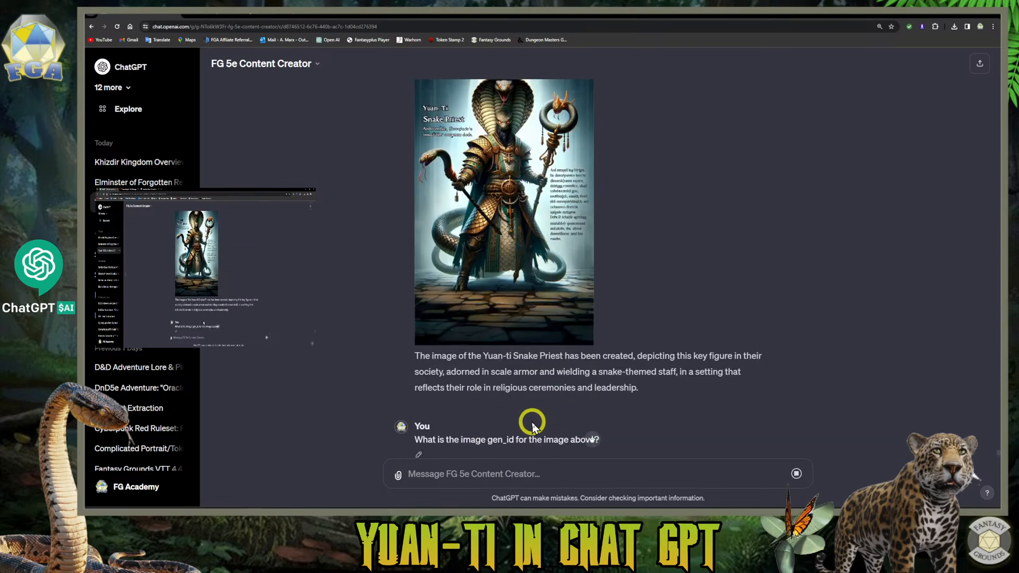
pyautogui.scroll(-4, 533, 425)
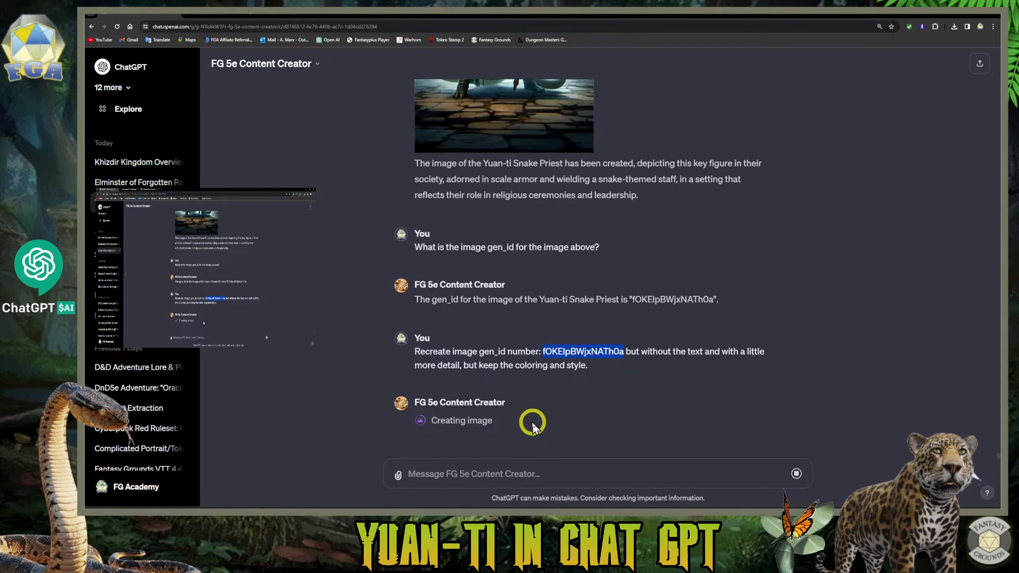
pyautogui.scroll(5, 531, 421)
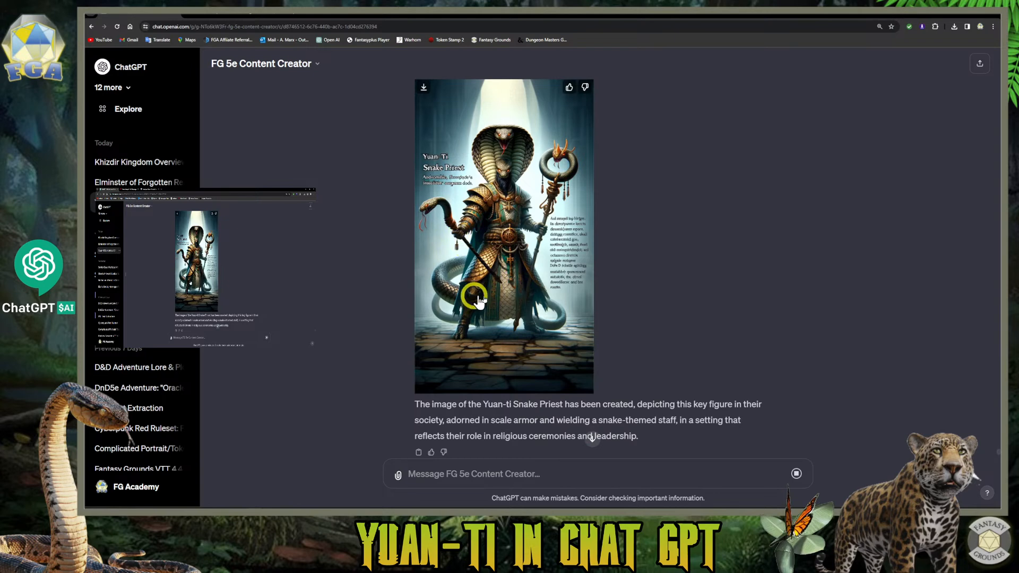
pyautogui.scroll(-5, 531, 416)
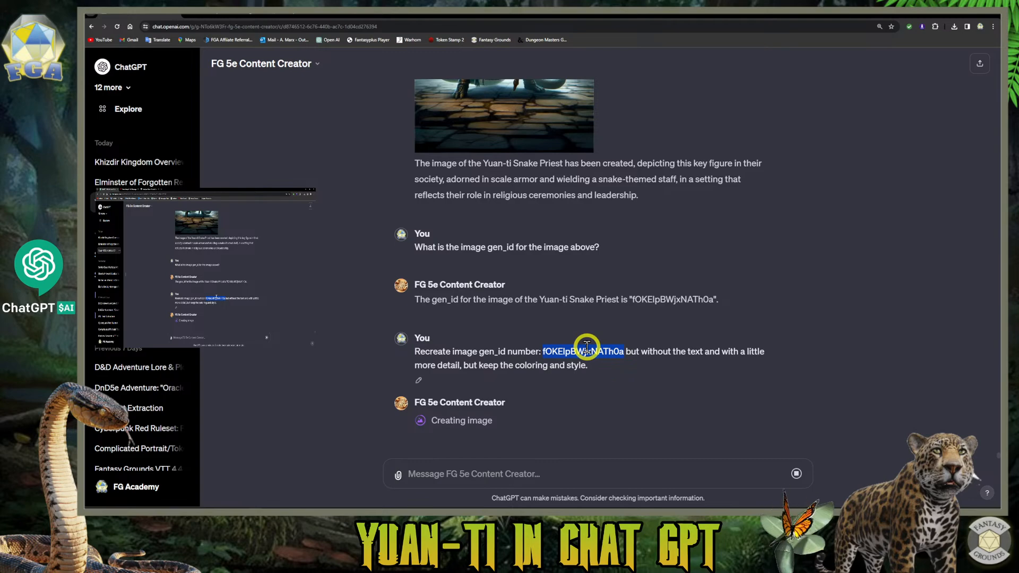
pyautogui.scroll(2, 587, 346)
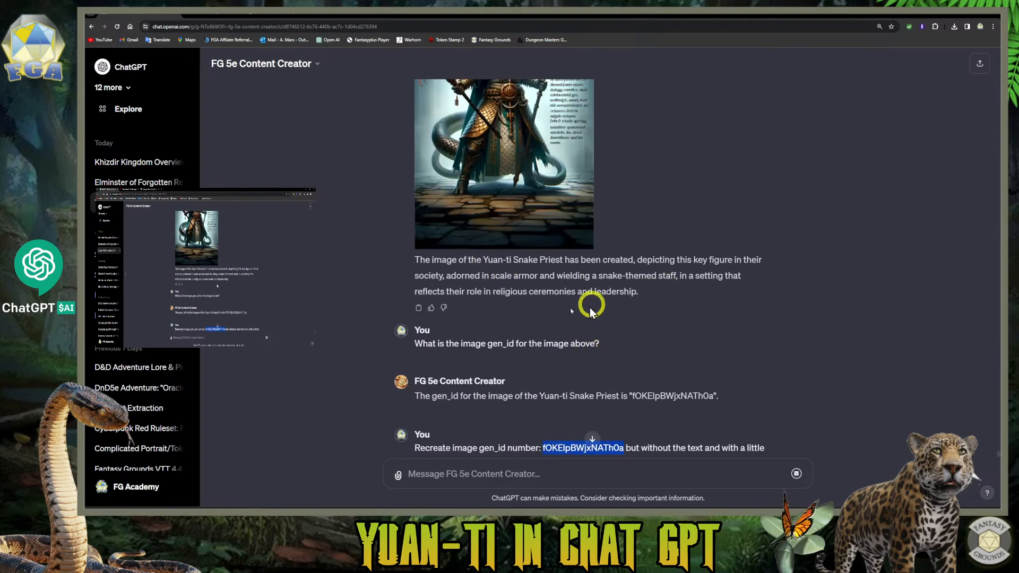
# - Examine the recreated Snake Priest image at the end of the conversation, enlarged to 175%, from the serpent heads down to the robe and background
pyautogui.scroll(-5, 627, 321)
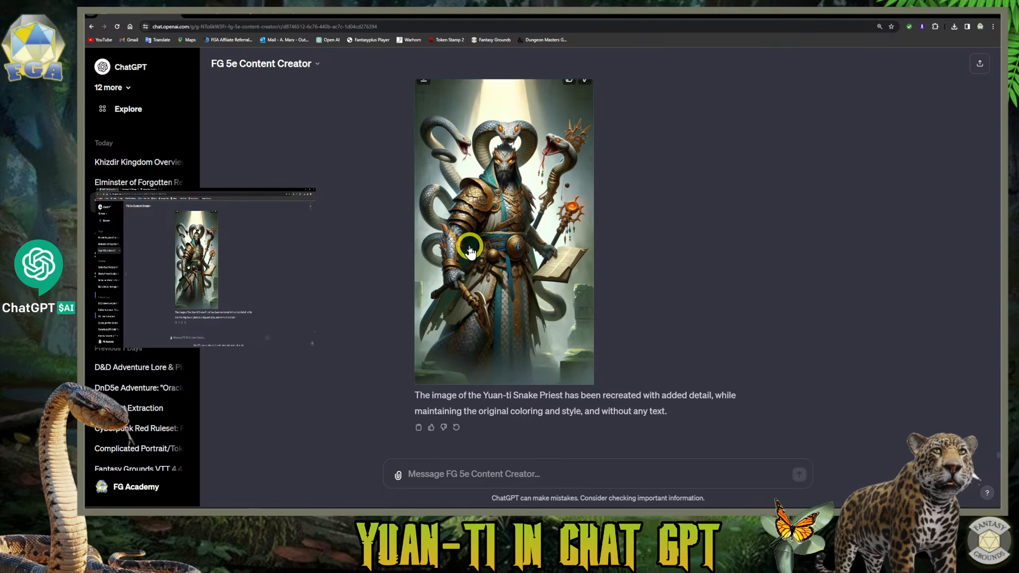
pyautogui.scroll(1, 466, 239)
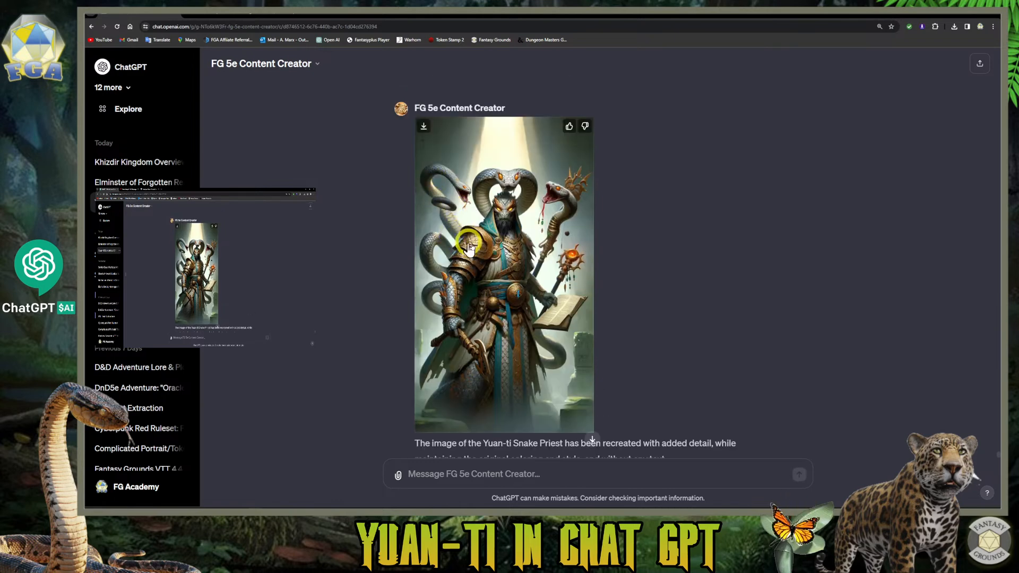
pyautogui.hotkey('ctrl', '+')
pyautogui.hotkey('ctrl', '+')
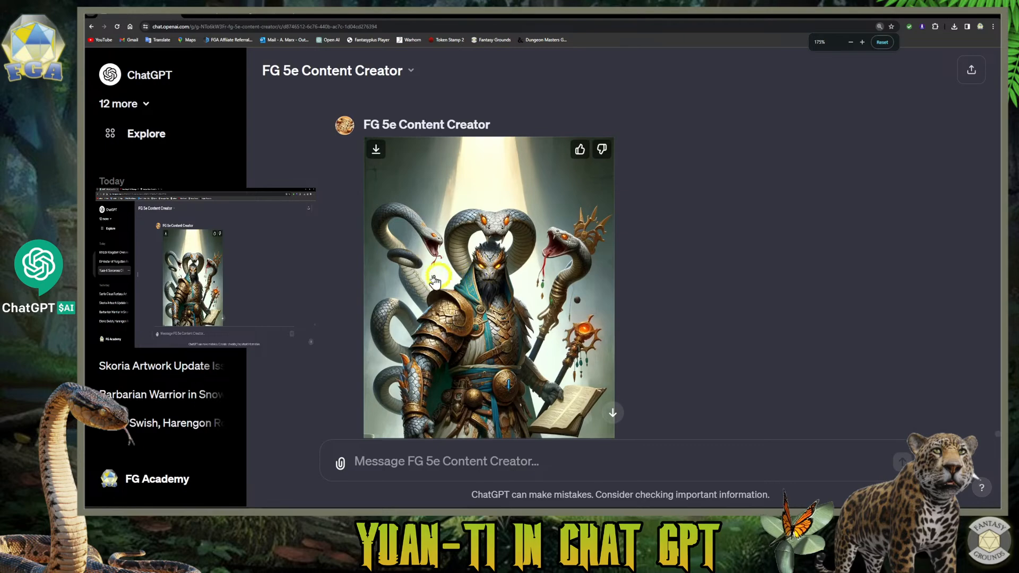
pyautogui.scroll(2, 413, 284)
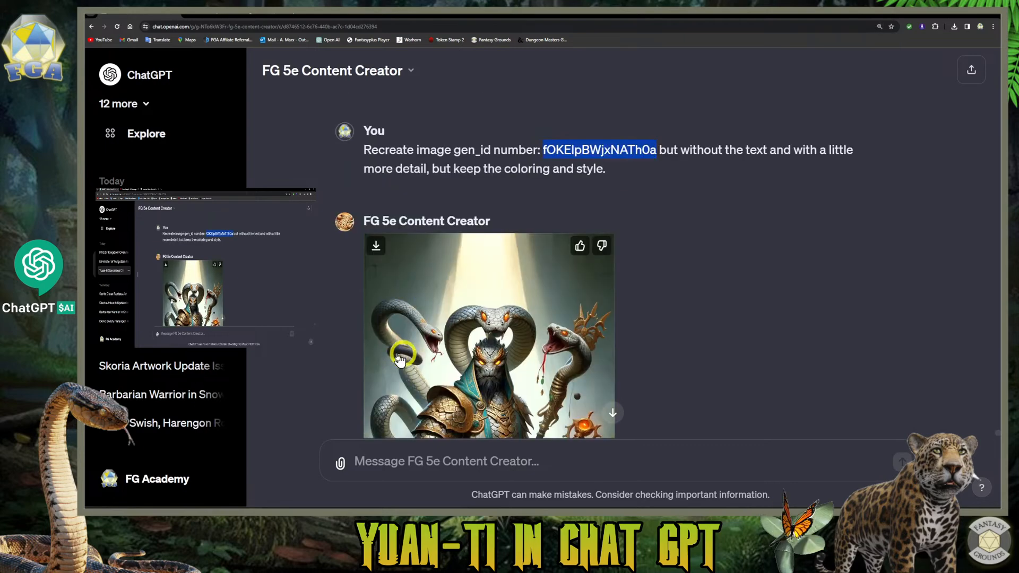
pyautogui.scroll(-1, 425, 356)
pyautogui.scroll(-3, 425, 357)
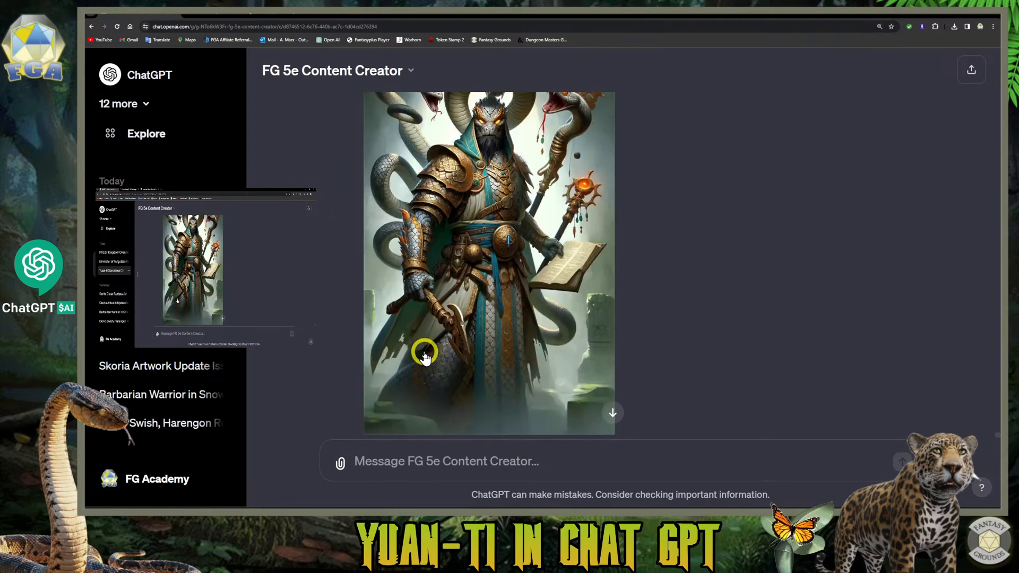
pyautogui.scroll(-2, 451, 359)
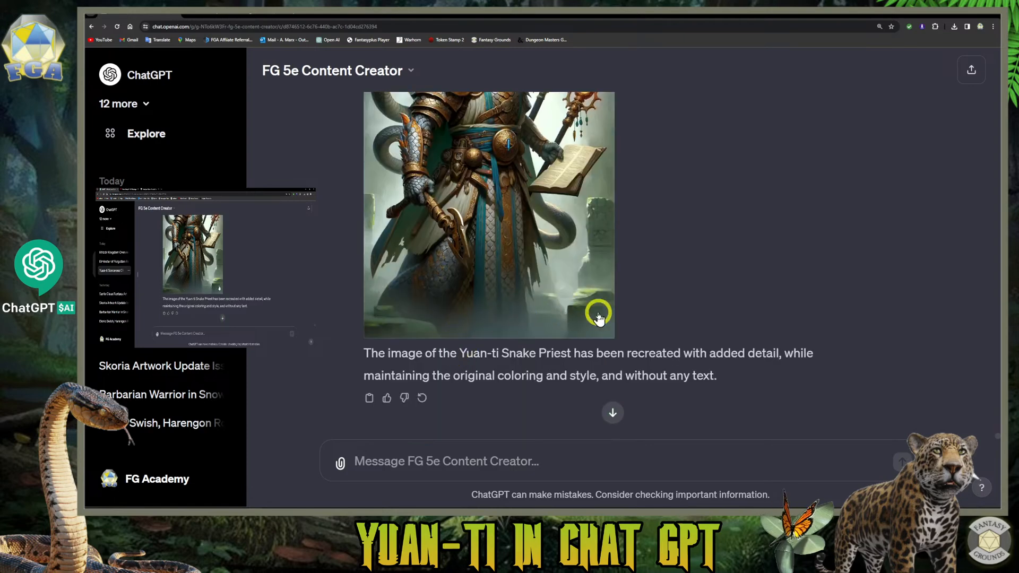
pyautogui.scroll(2, 501, 311)
pyautogui.scroll(2, 480, 181)
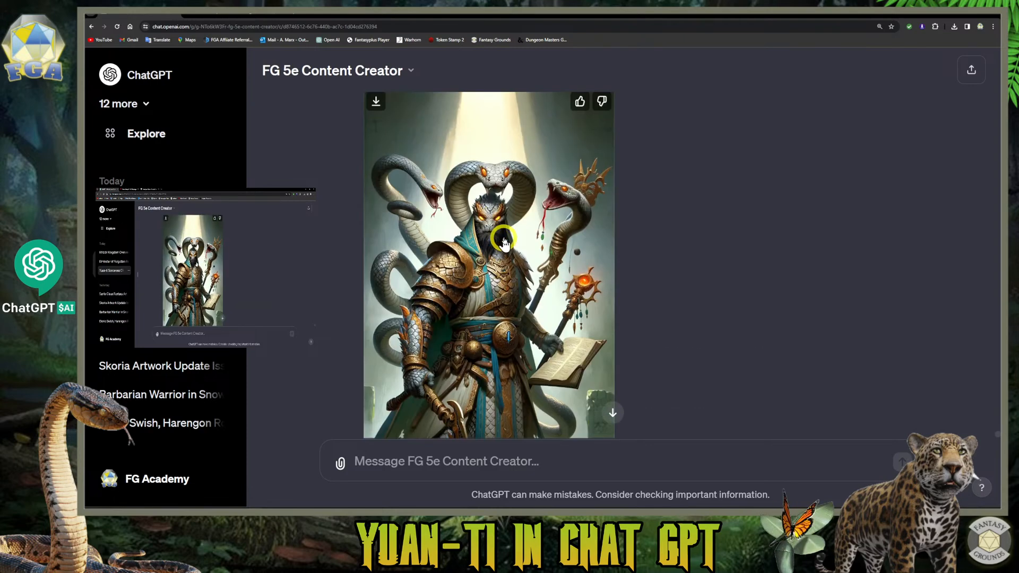
pyautogui.scroll(-1, 551, 285)
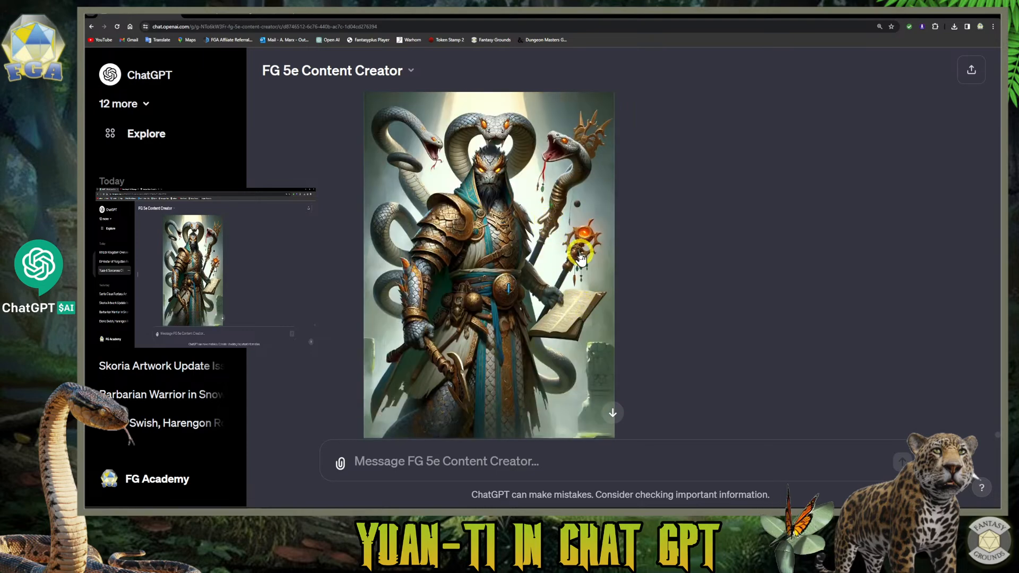
pyautogui.scroll(-1, 533, 314)
pyautogui.scroll(3, 533, 314)
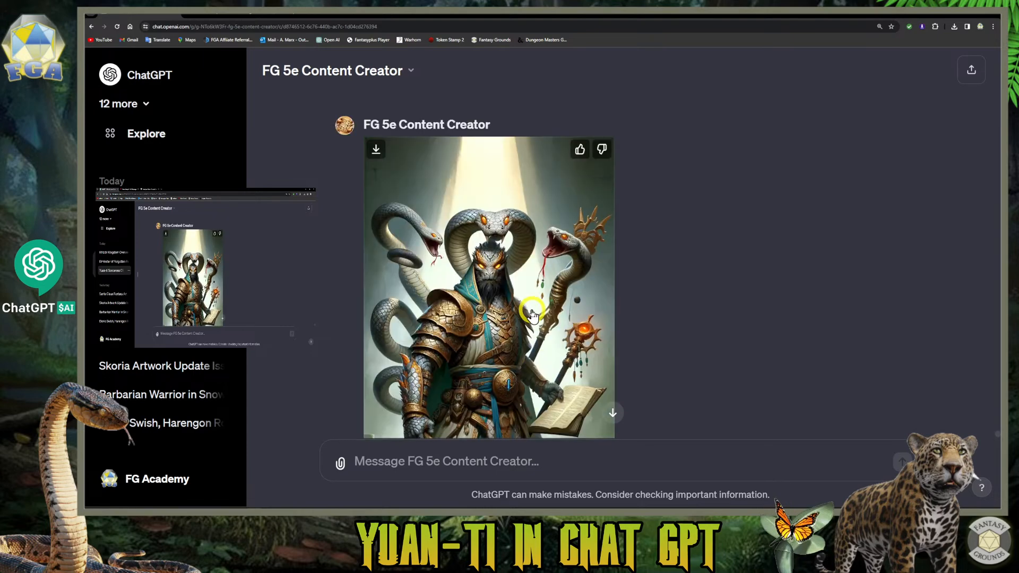
pyautogui.scroll(-5, 533, 314)
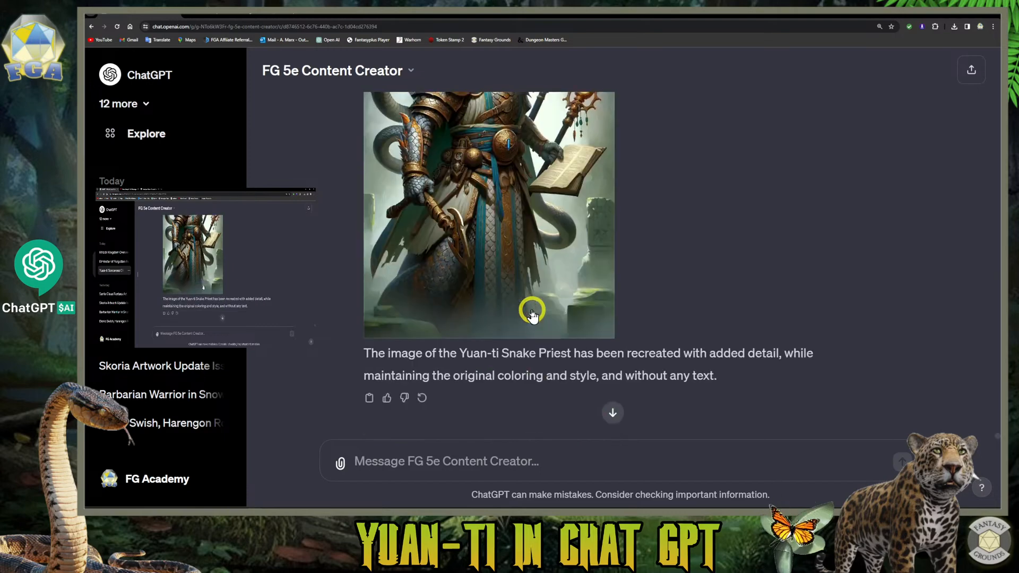
# - Begin a new chat message with the word "Recreate", fixing its spelling
pyautogui.click(409, 457)
pyautogui.write('Rec')
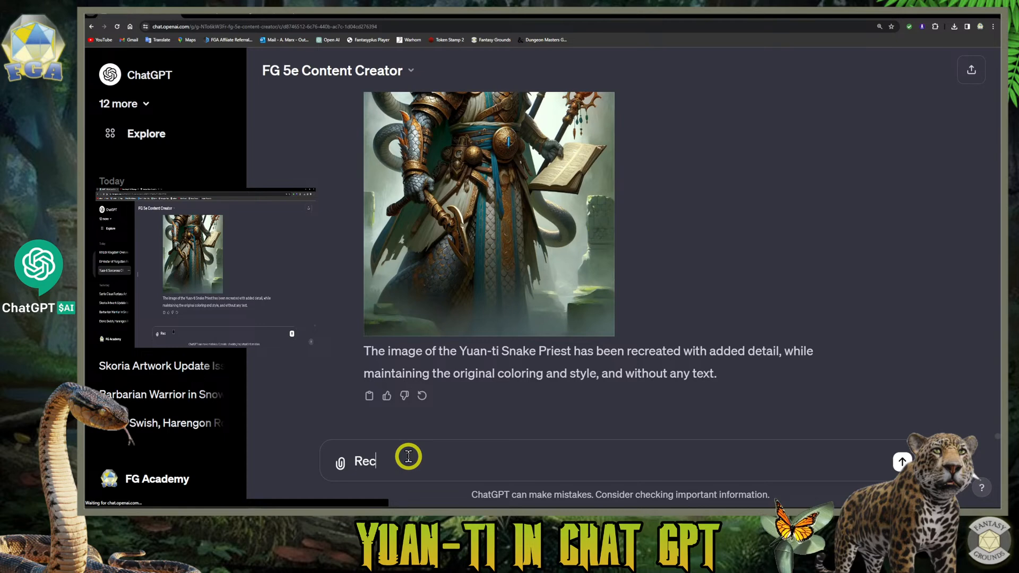
pyautogui.write('rate')
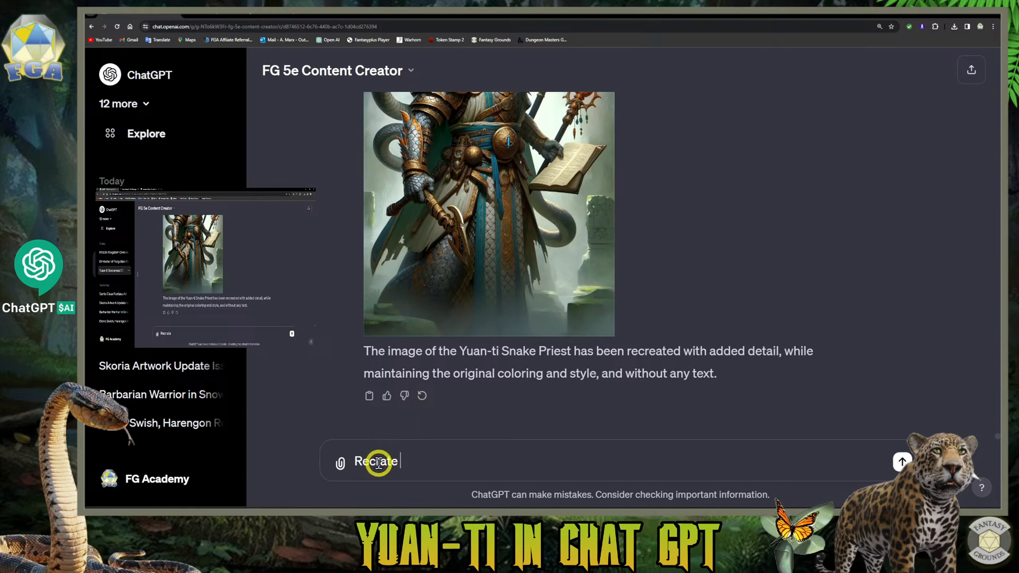
pyautogui.click(452, 469)
pyautogui.write('e')
pyautogui.click(441, 470)
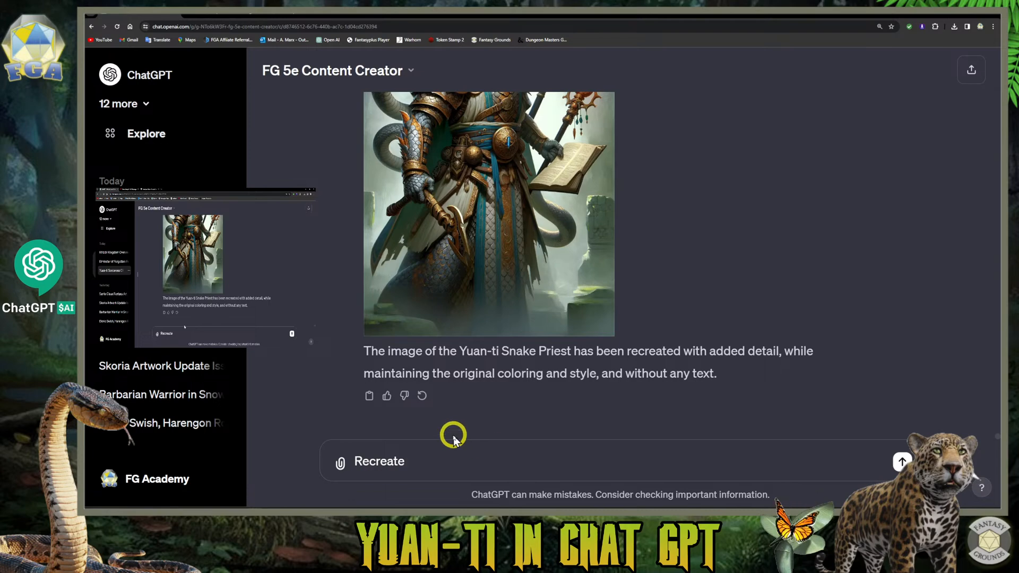
# - Check the recreated Snake Priest image and continue the message with "but fix the deformities", correcting the misspelled last word
pyautogui.scroll(2, 454, 435)
pyautogui.scroll(2, 457, 234)
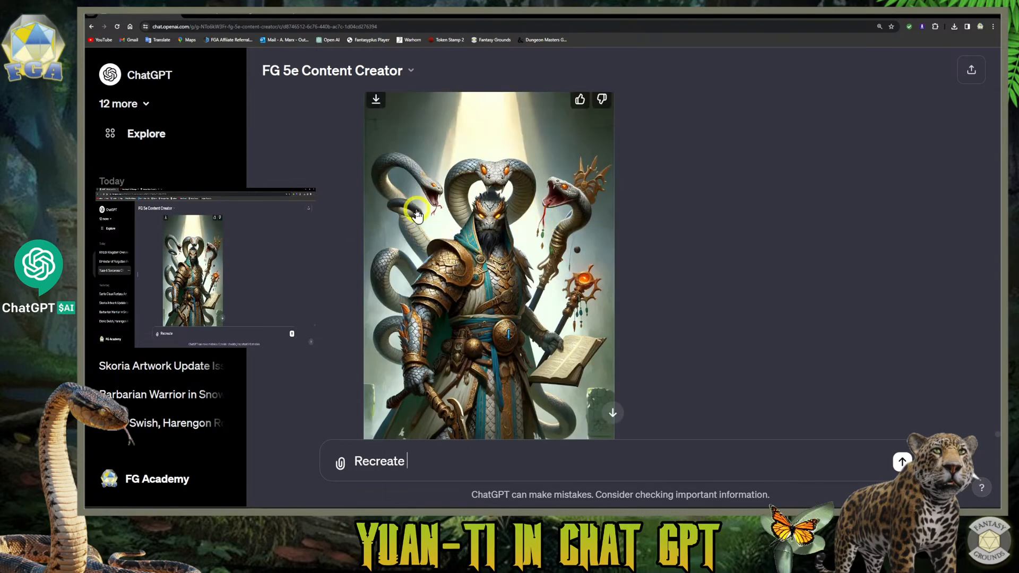
pyautogui.scroll(-2, 441, 228)
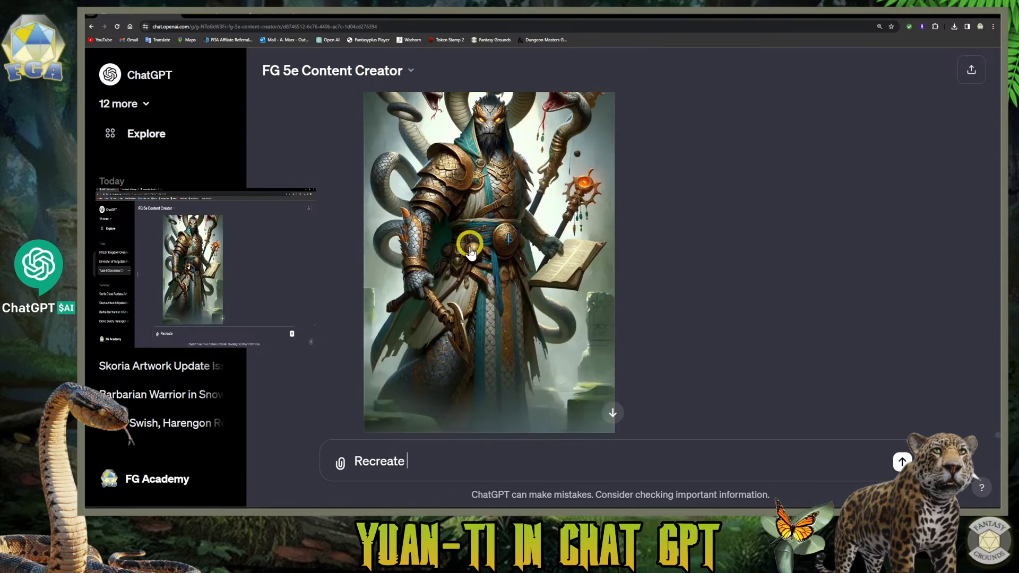
pyautogui.scroll(2, 466, 247)
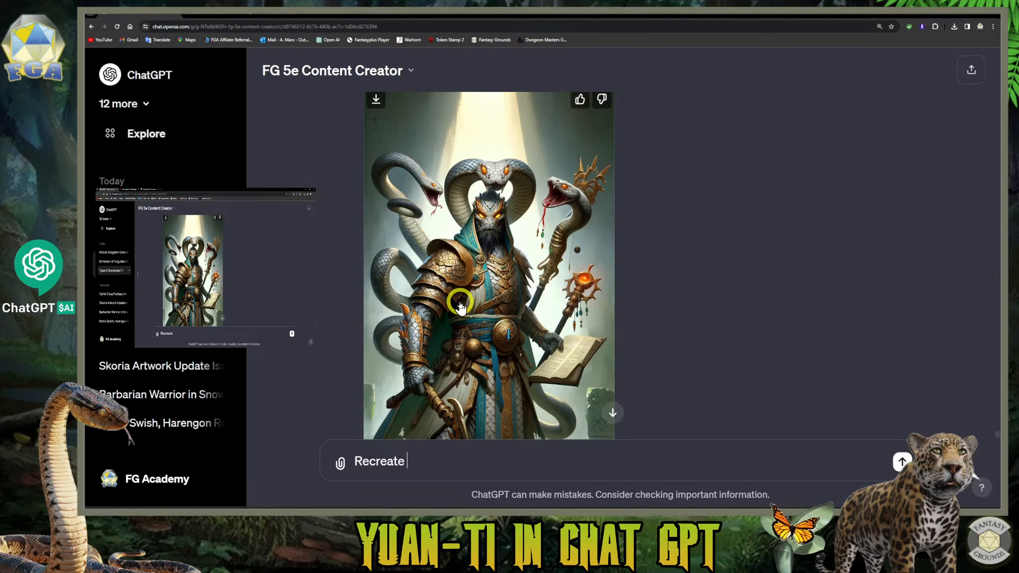
pyautogui.scroll(-3, 460, 307)
pyautogui.click(437, 466)
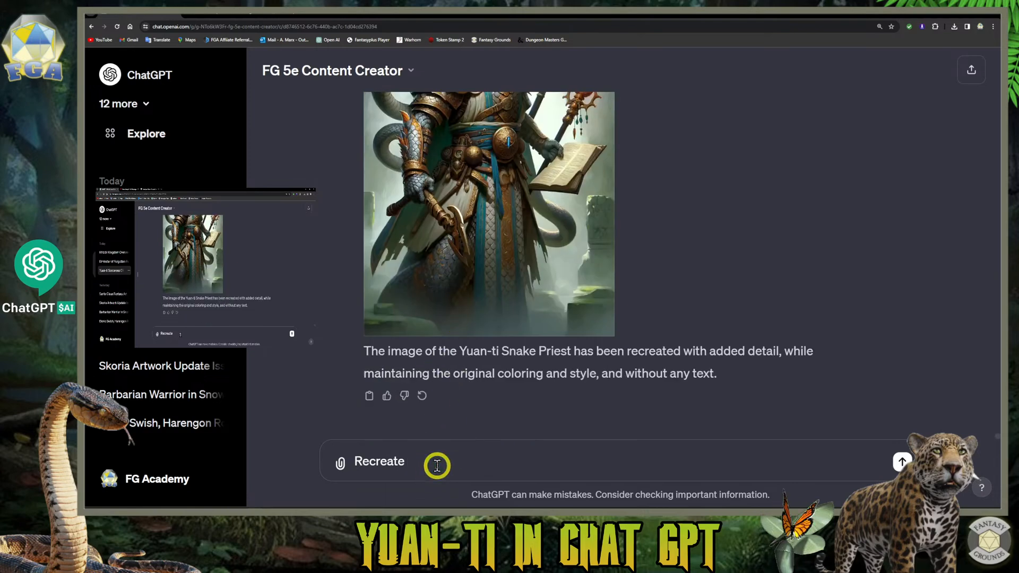
pyautogui.write('but fix the deformaties')
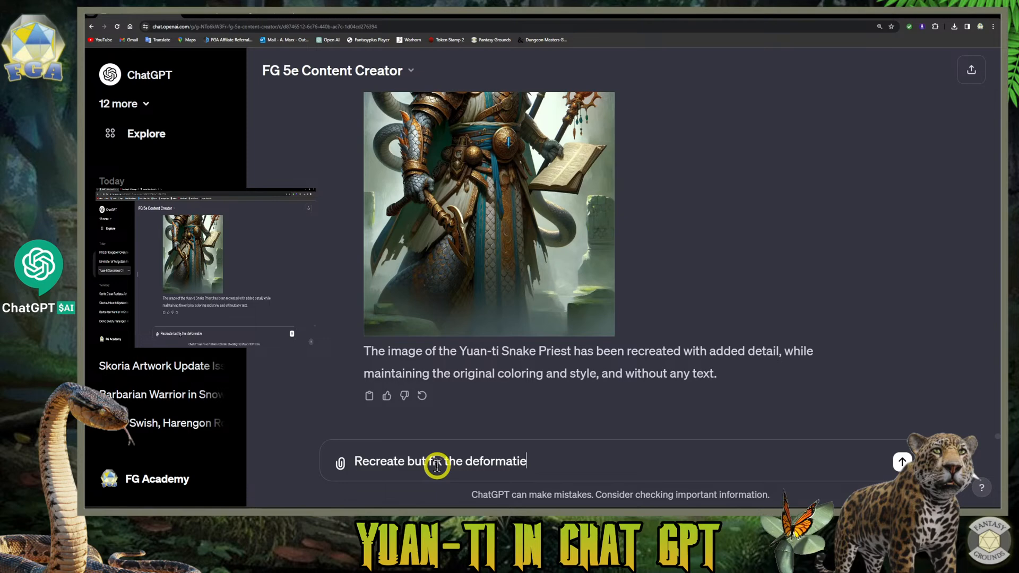
pyautogui.rightClick(495, 462)
pyautogui.click(536, 319)
pyautogui.click(576, 458)
# - Add "and the weirdness" to the end of the message
pyautogui.write('a')
pyautogui.write('nd the w')
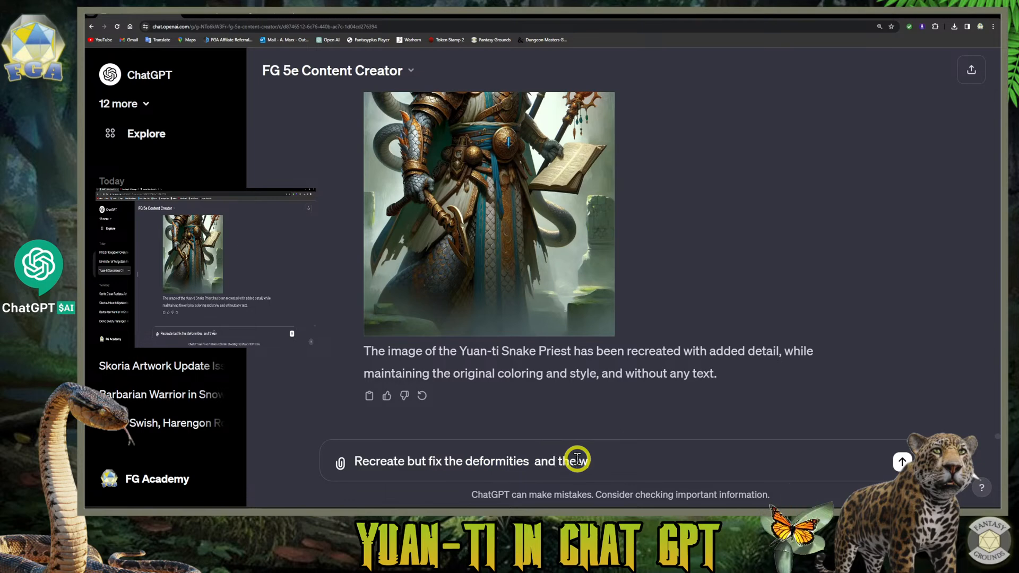
pyautogui.write('qeird')
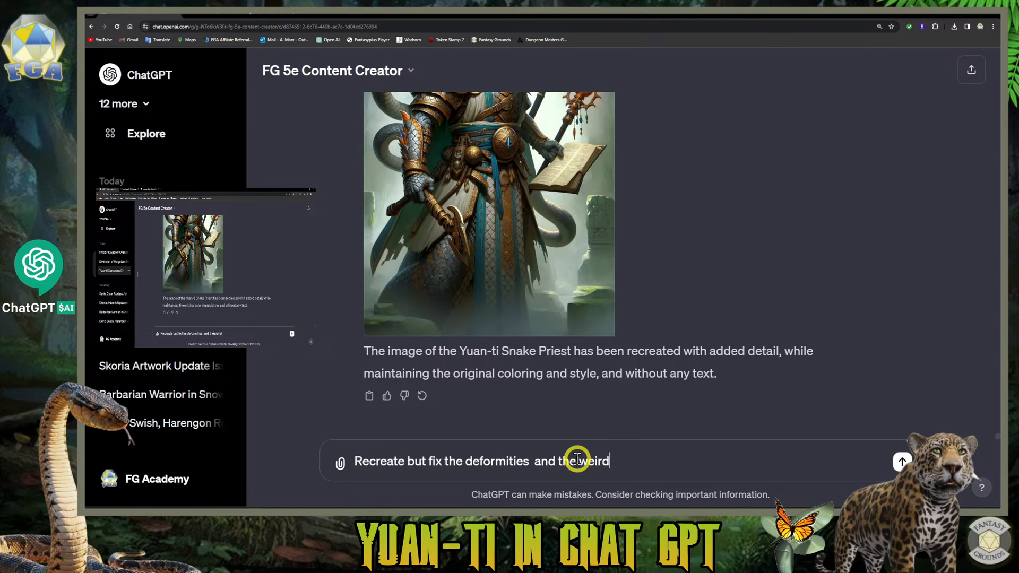
pyautogui.write('ness')
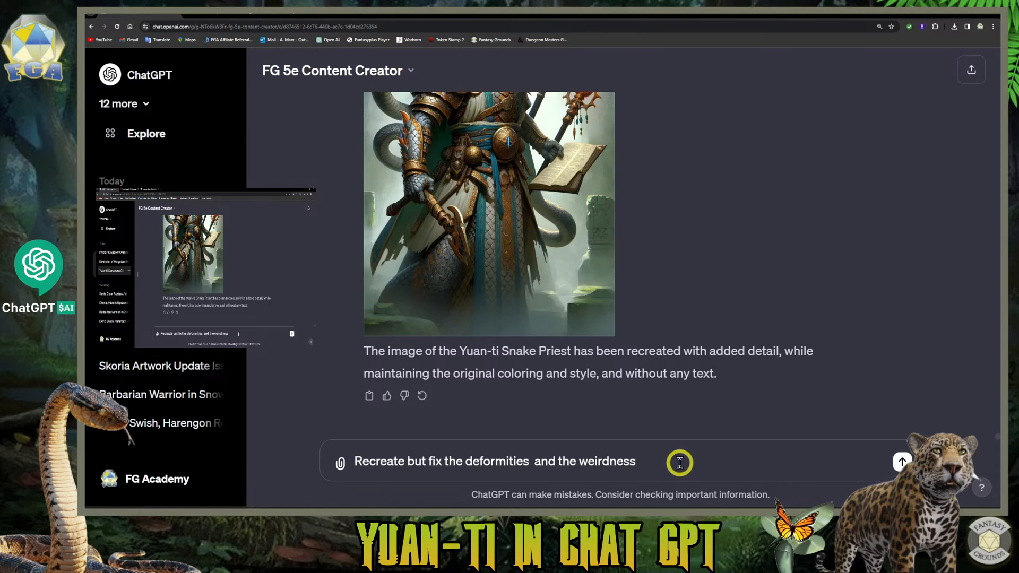
# - Recheck the recreated image and extend the message with "for the image above with", followed by the copied gen_id
pyautogui.scroll(2, 562, 345)
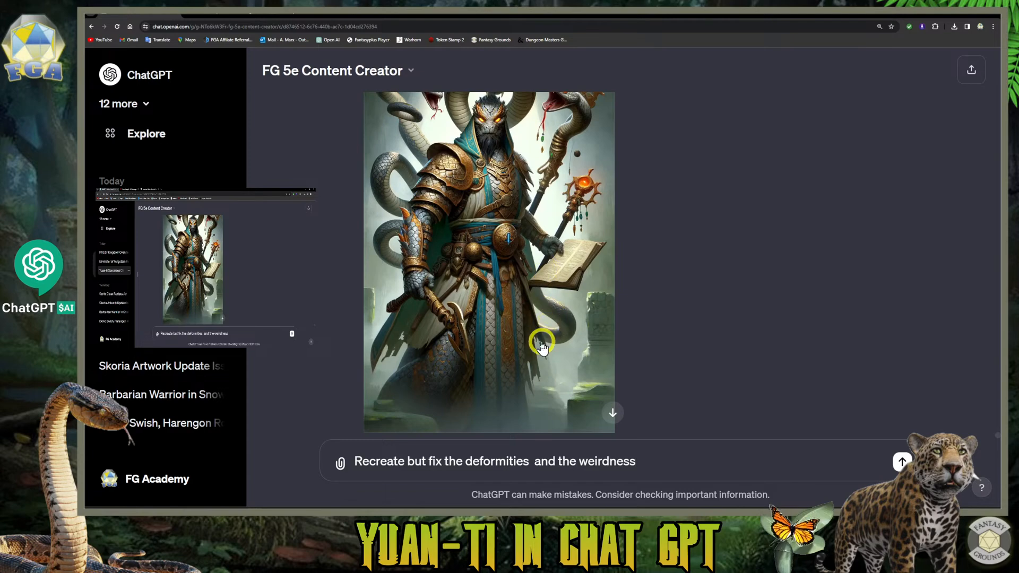
pyautogui.scroll(-2, 543, 342)
pyautogui.scroll(2, 542, 340)
pyautogui.scroll(-2, 544, 337)
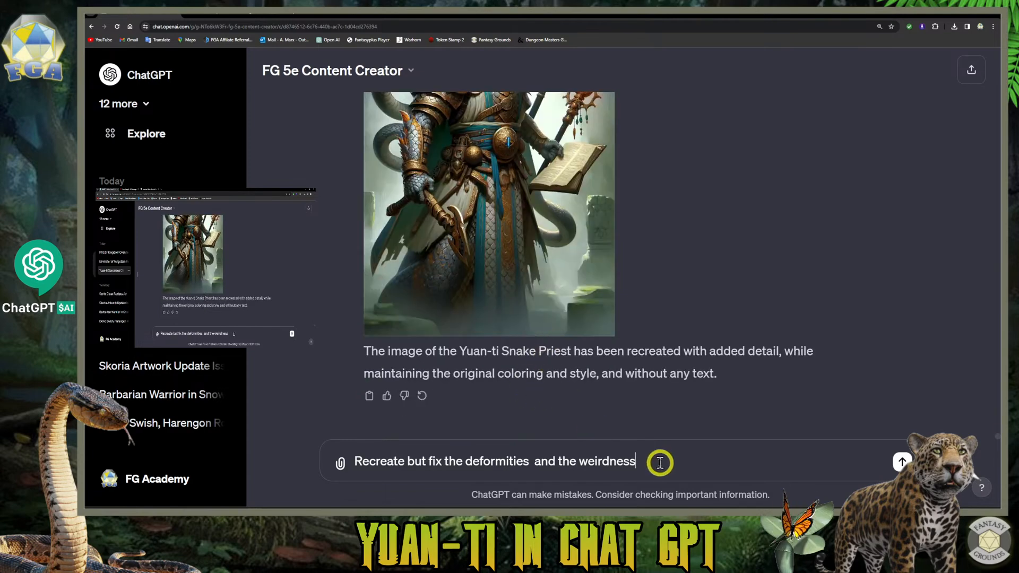
pyautogui.write('for the image abov')
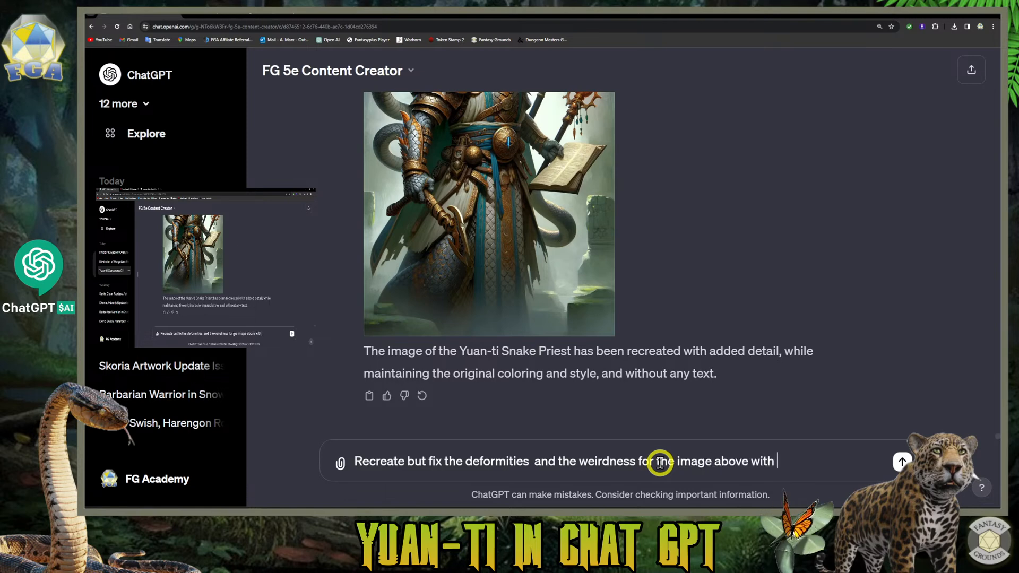
pyautogui.write('e with')
pyautogui.write('fOKEIpBWjxNATh0a')
# - Insert "image gen_id #" directly before the pasted ID and submit the request
pyautogui.click(357, 461)
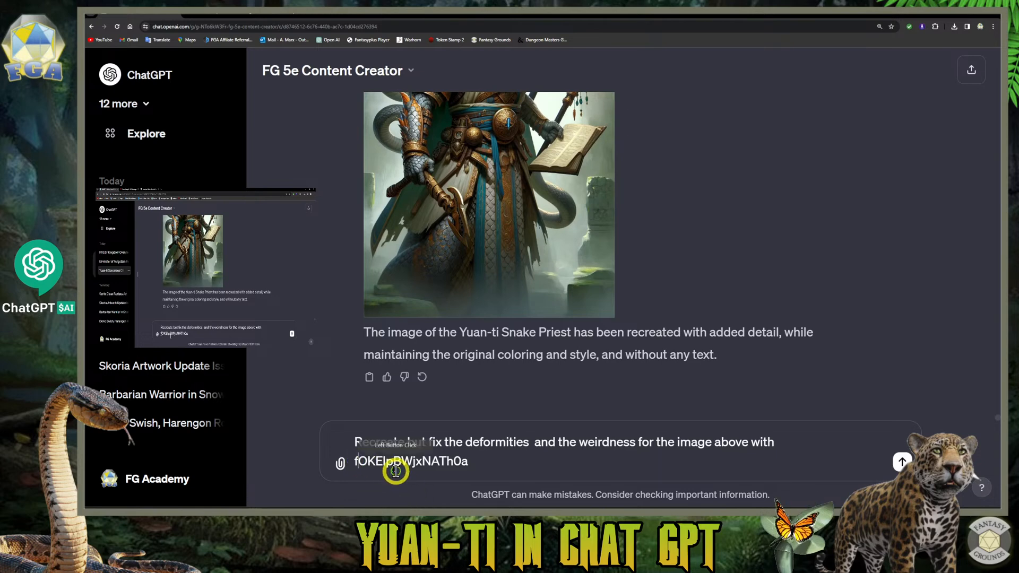
pyautogui.click(356, 459)
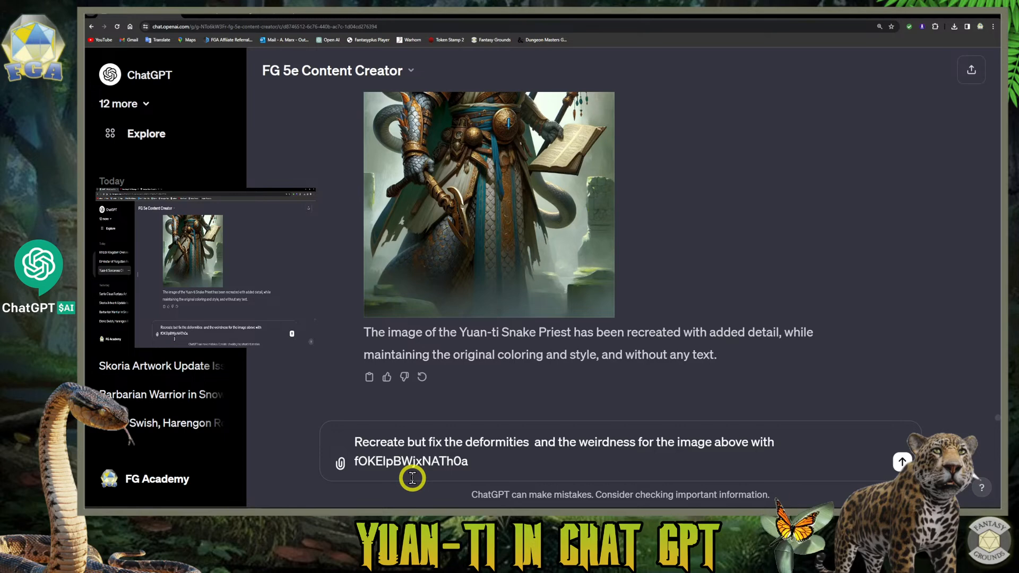
pyautogui.write('image gen')
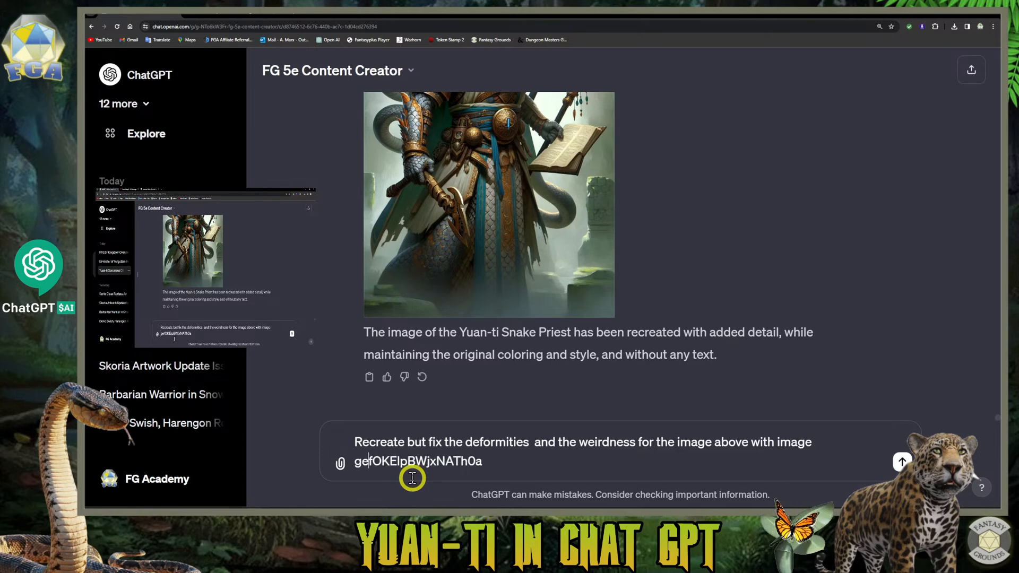
pyautogui.write('_id ')
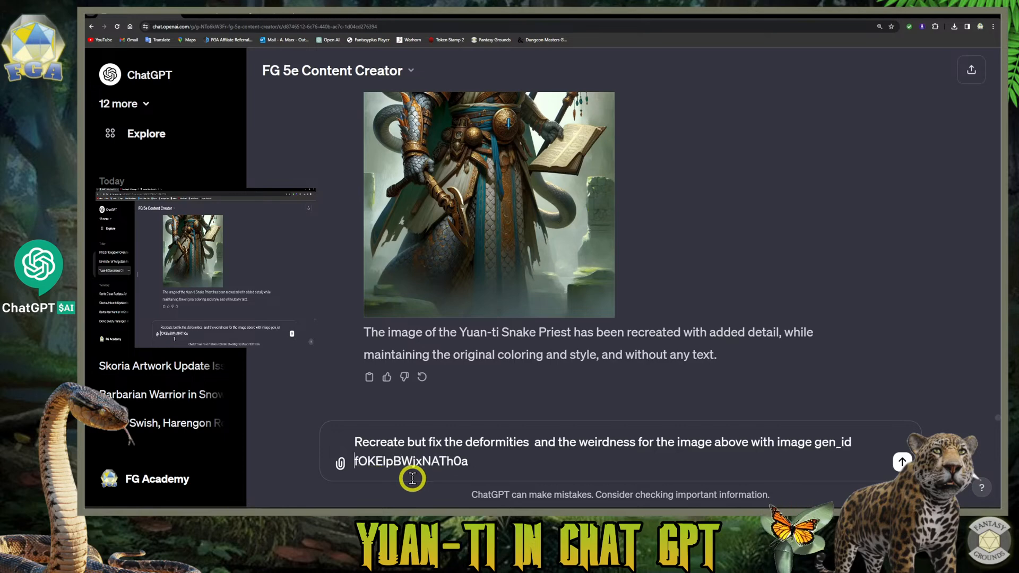
pyautogui.write('#')
pyautogui.press('Return')
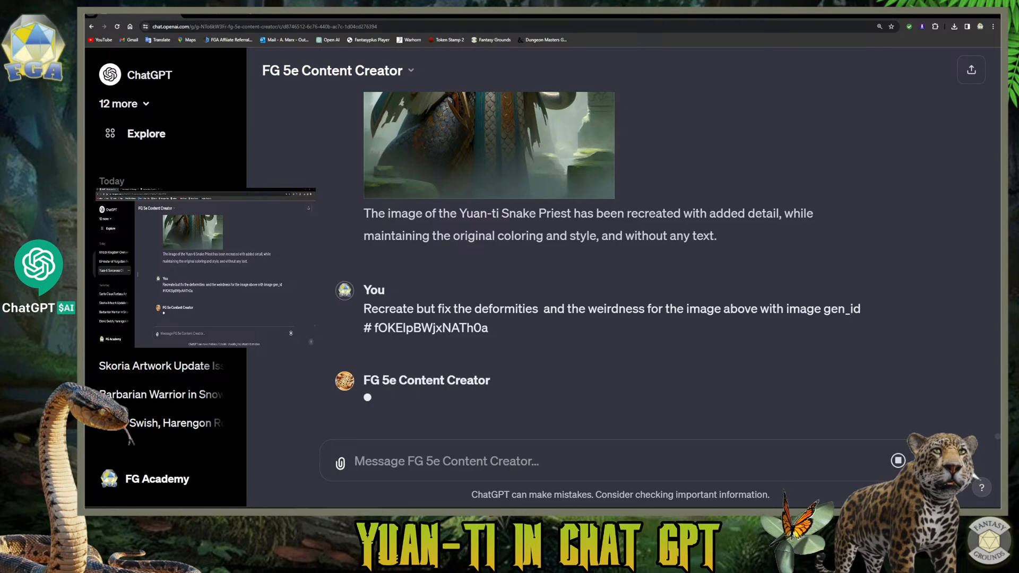
# - Compare the recreated Snake Priest image with the original captioned version higher in the conversation while the new image generates
pyautogui.scroll(5, 448, 387)
pyautogui.scroll(1, 453, 400)
pyautogui.scroll(-2, 453, 399)
pyautogui.scroll(2, 453, 399)
pyautogui.scroll(-6, 453, 399)
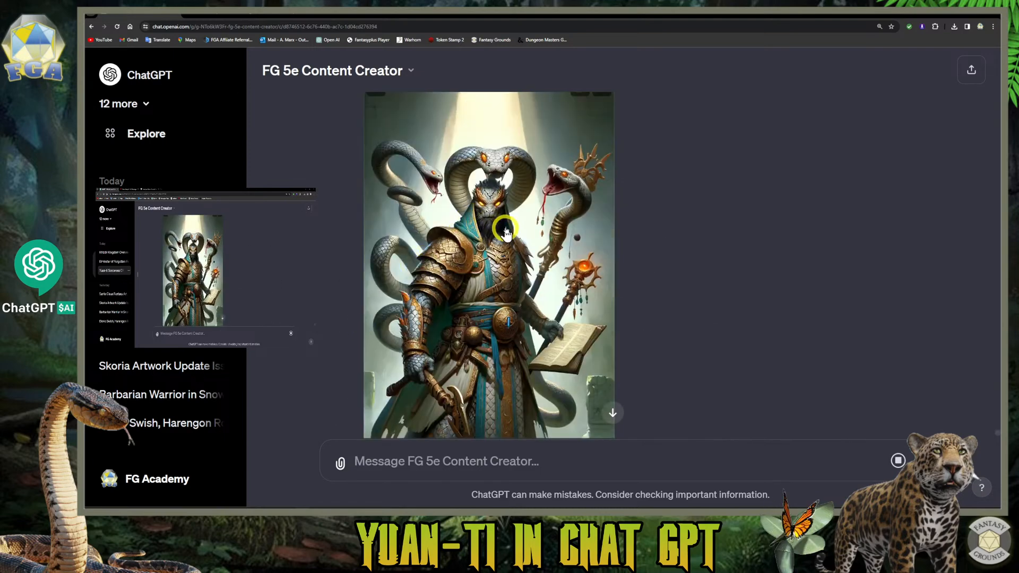
pyautogui.scroll(6, 493, 300)
pyautogui.scroll(10, 496, 307)
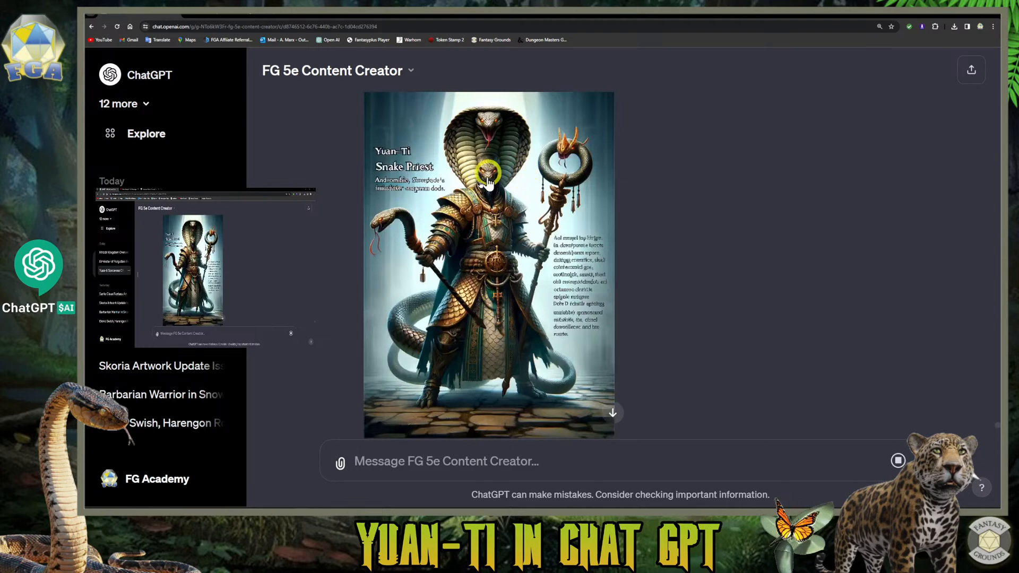
pyautogui.scroll(-15, 441, 318)
pyautogui.scroll(-5, 440, 321)
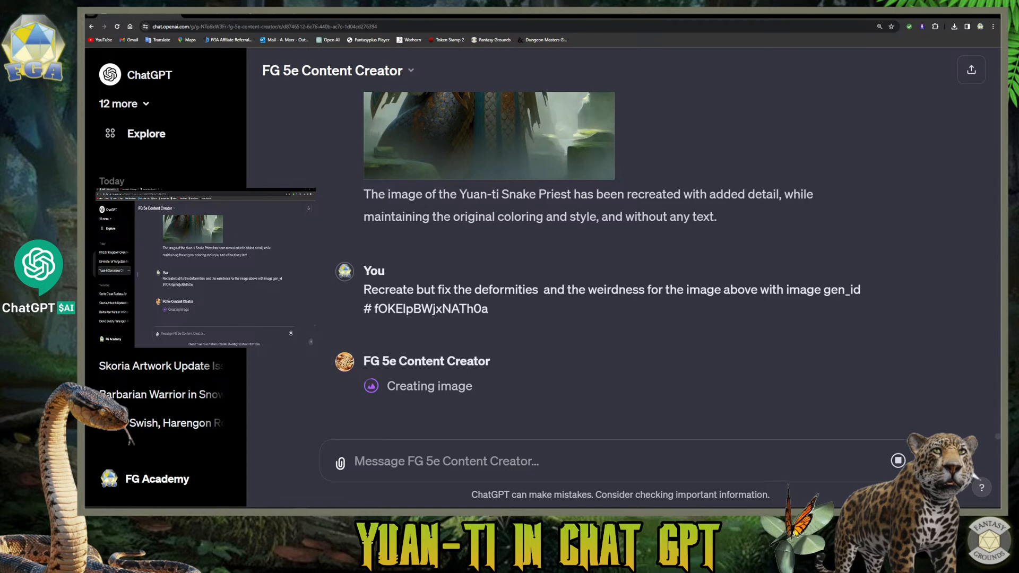
pyautogui.scroll(5, 336, 344)
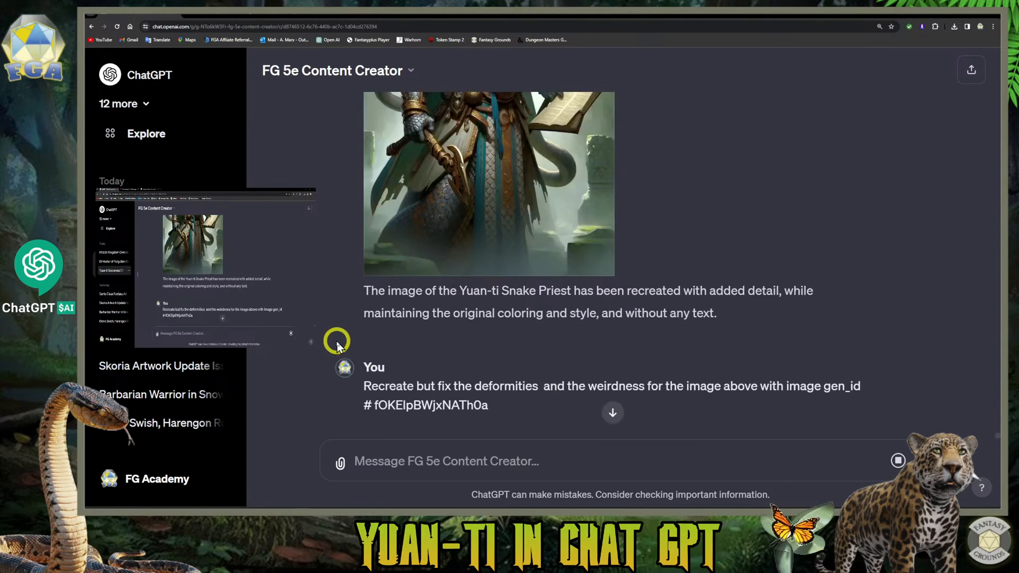
pyautogui.scroll(-5, 336, 344)
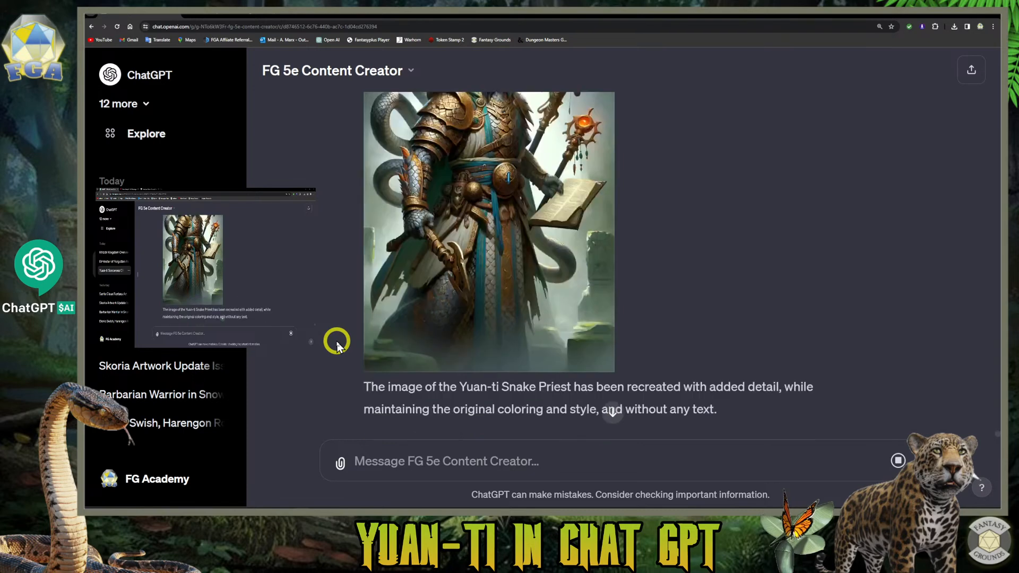
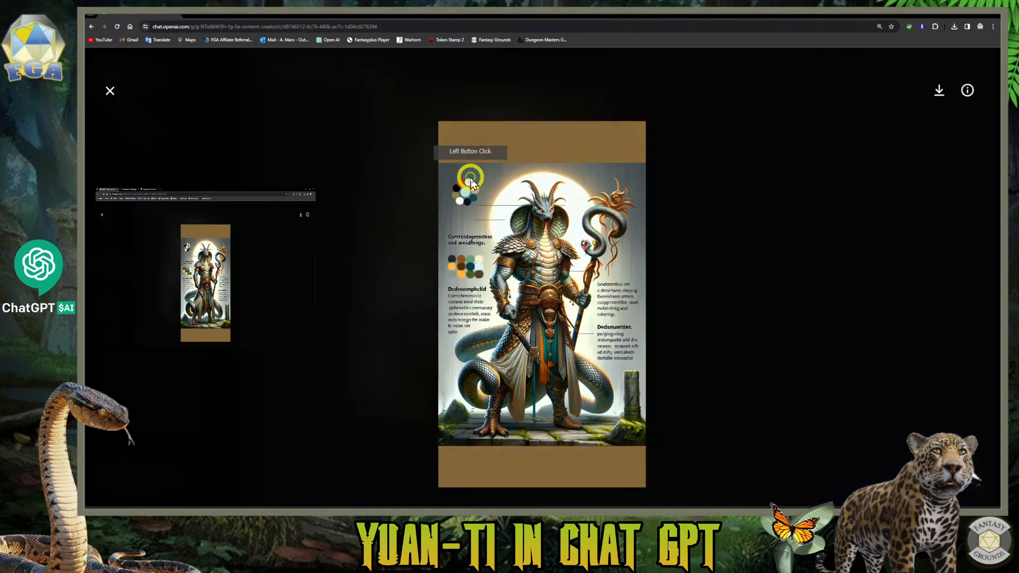
# - Copy the enlarged new Snake Priest image with the full-moon background to the clipboard
pyautogui.click(470, 178)
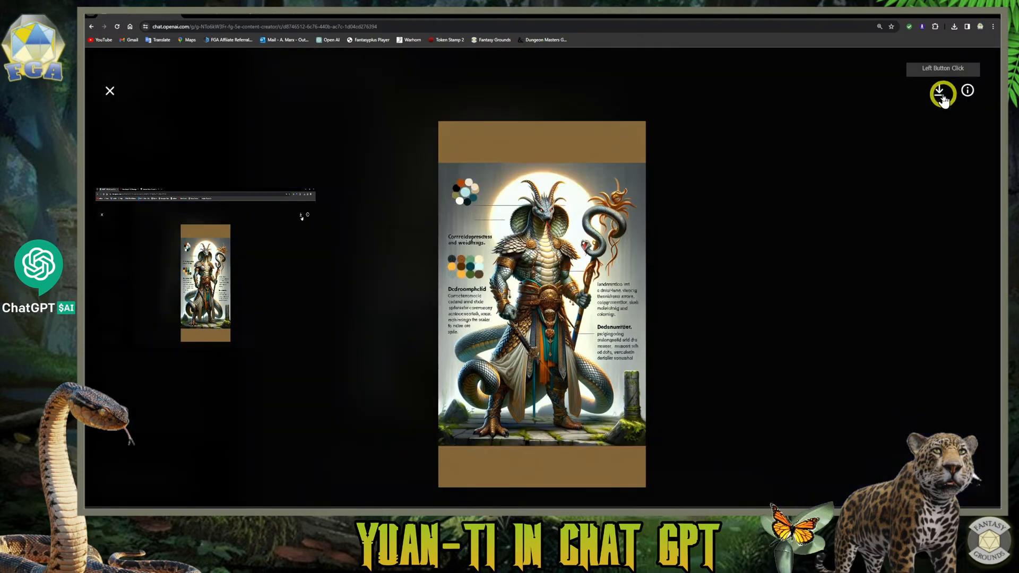
pyautogui.rightClick(510, 241)
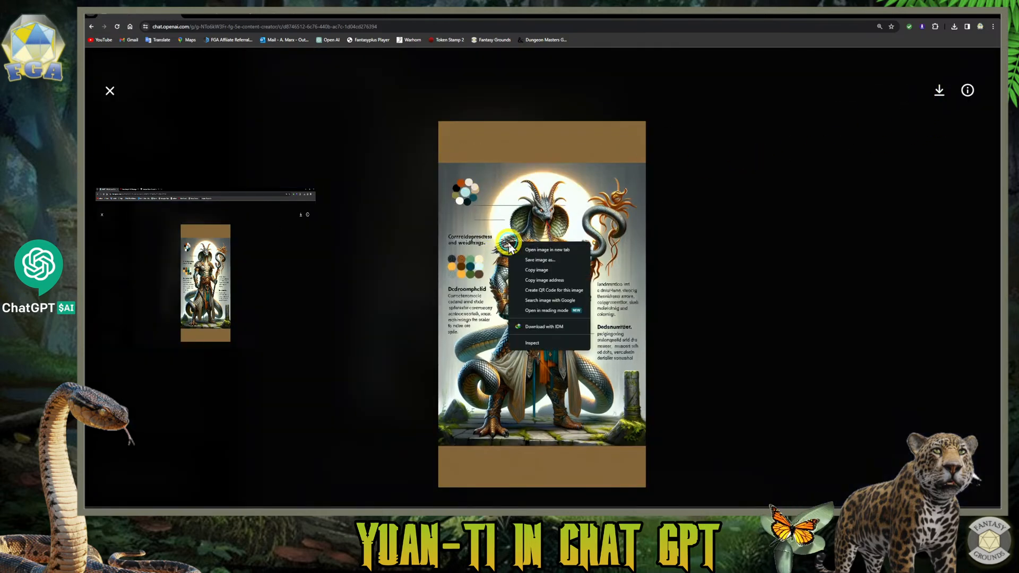
pyautogui.click(548, 269)
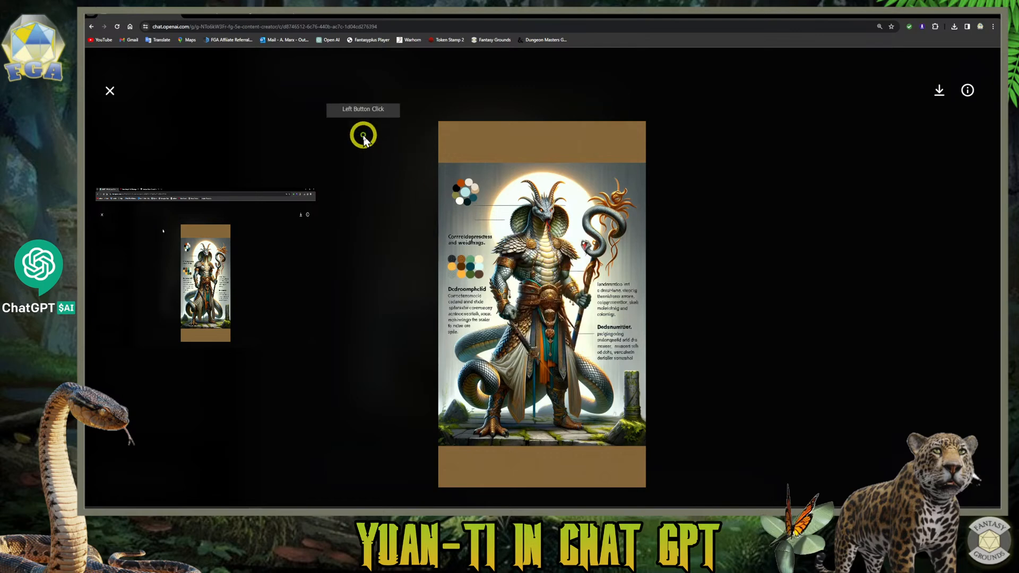
# - Switch to Canva and create a new blank design in the Your Story format
pyautogui.click(357, 16)
pyautogui.click(564, 198)
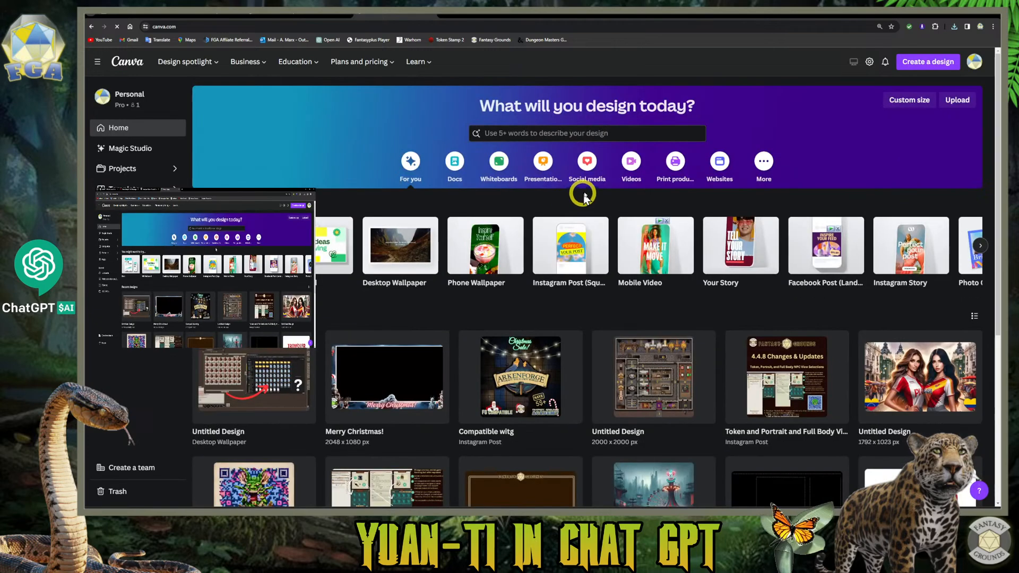
pyautogui.click(945, 62)
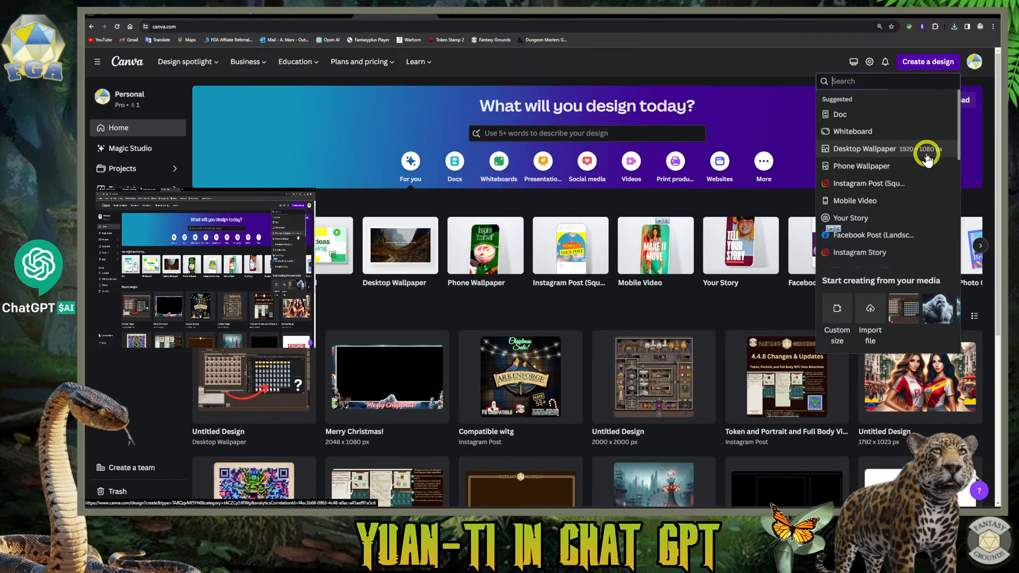
pyautogui.click(883, 254)
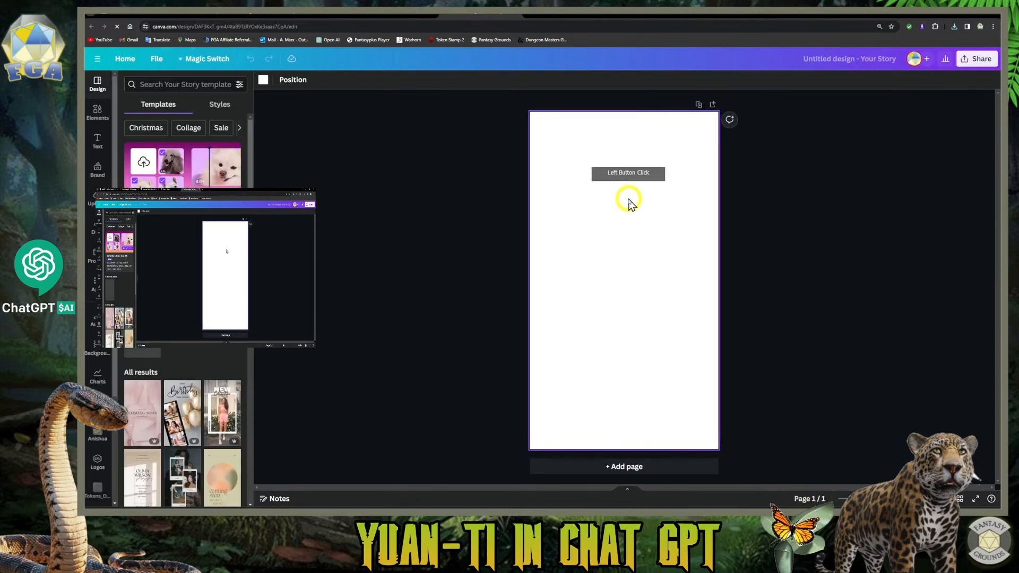
# - Paste the copied image into the upper part of the page and crop away its brown bands at the top and bottom
pyautogui.hotkey('ctrl', 'v')
pyautogui.moveTo(632, 224); pyautogui.dragTo(609, 174)
pyautogui.moveTo(605, 124); pyautogui.dragTo(601, 145)
pyautogui.moveTo(599, 339); pyautogui.dragTo(600, 313)
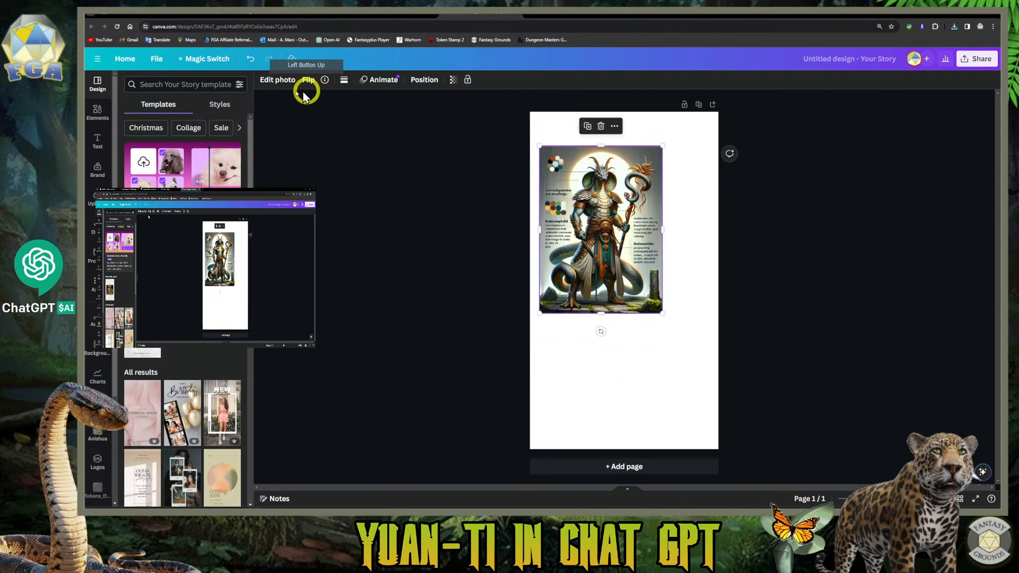
# - Remove the photo's background with BG Remover and move the cut-out figure against the page's left edge
pyautogui.click(274, 84)
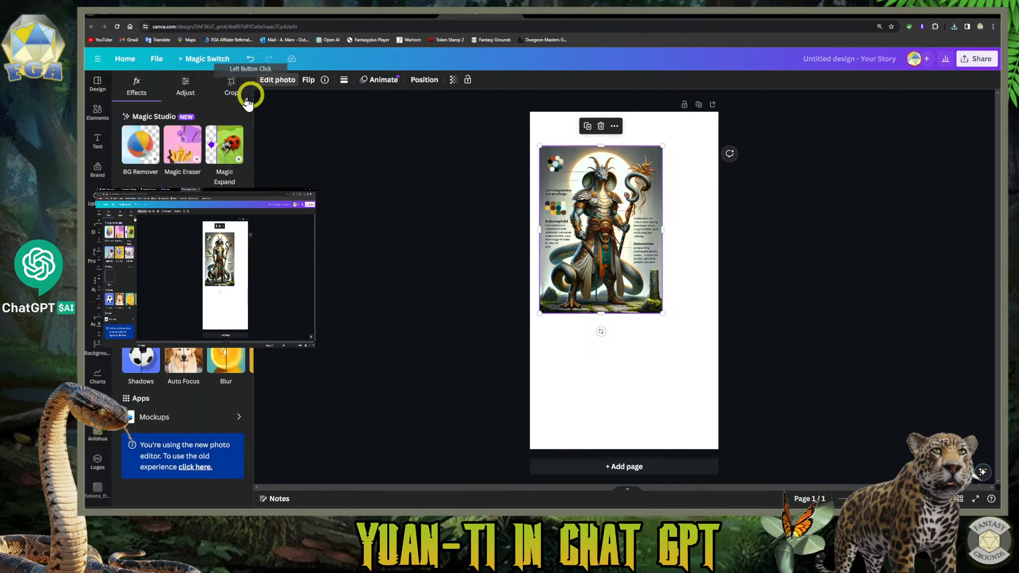
pyautogui.click(141, 145)
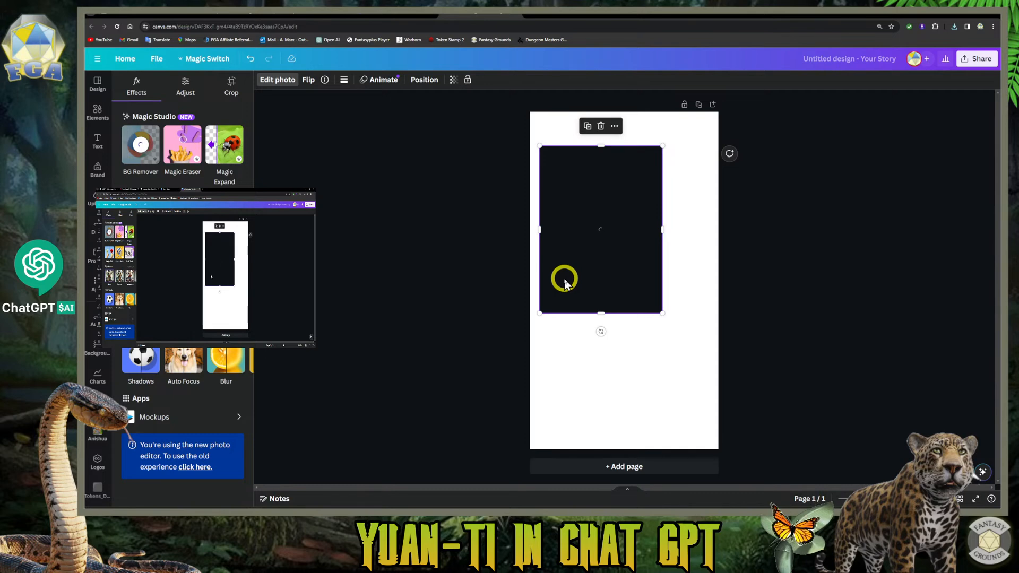
pyautogui.moveTo(616, 289); pyautogui.dragTo(606, 283)
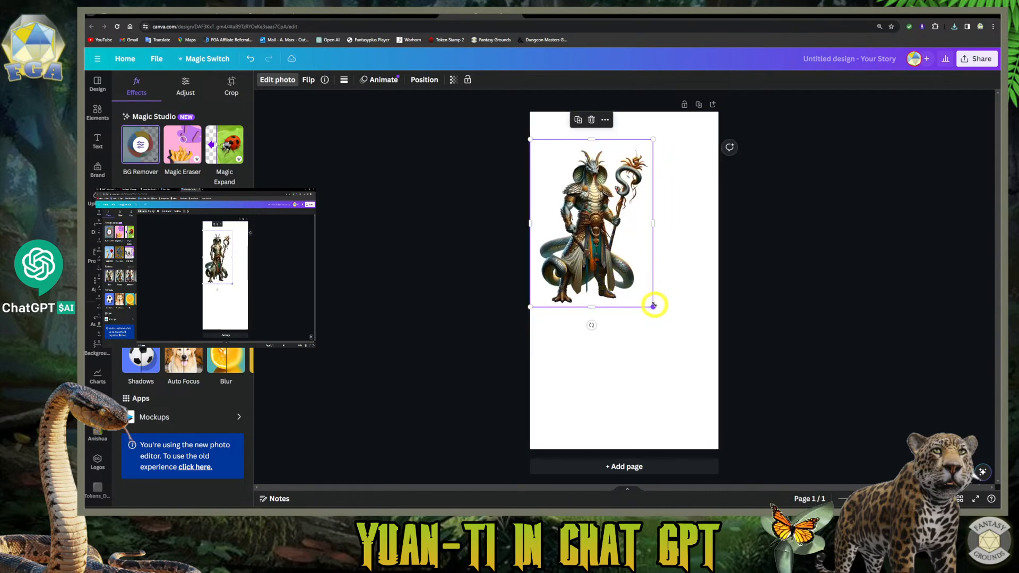
# - Enlarge the Snake Priest cut-out to the full page width and move it down to the page's lower edge
pyautogui.moveTo(654, 307); pyautogui.dragTo(660, 347)
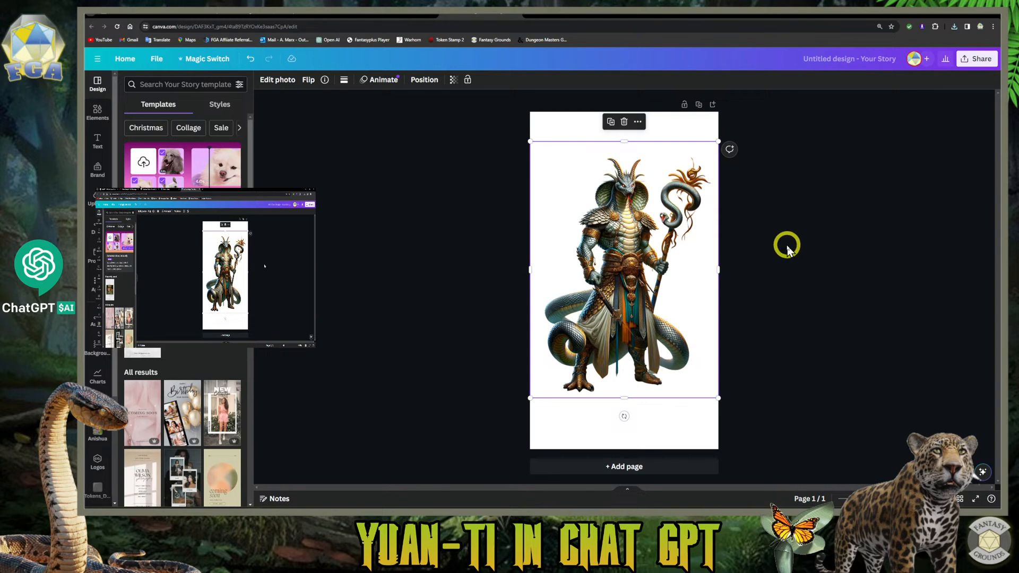
pyautogui.moveTo(644, 303); pyautogui.dragTo(644, 351)
pyautogui.click(751, 295)
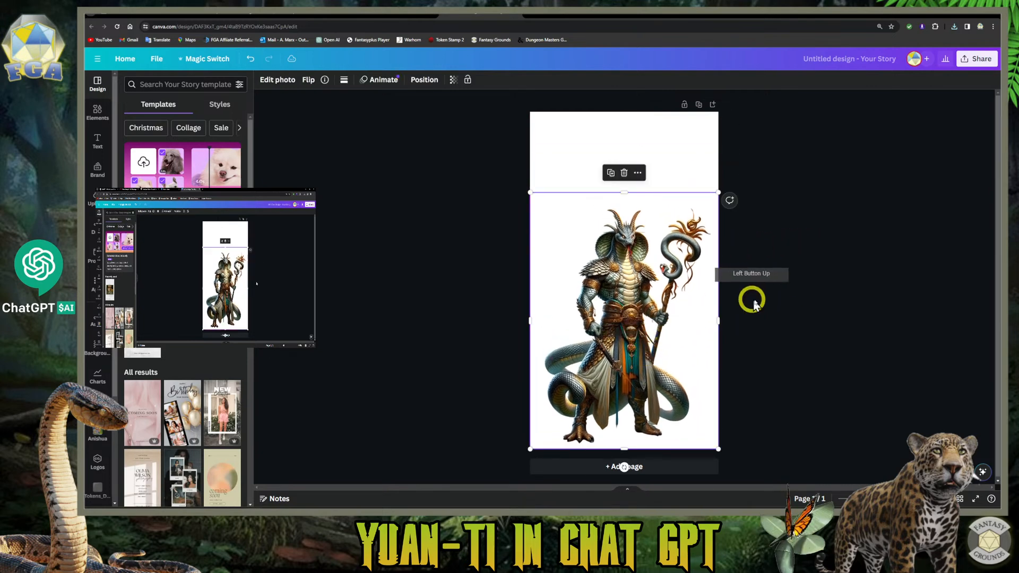
pyautogui.click(450, 225)
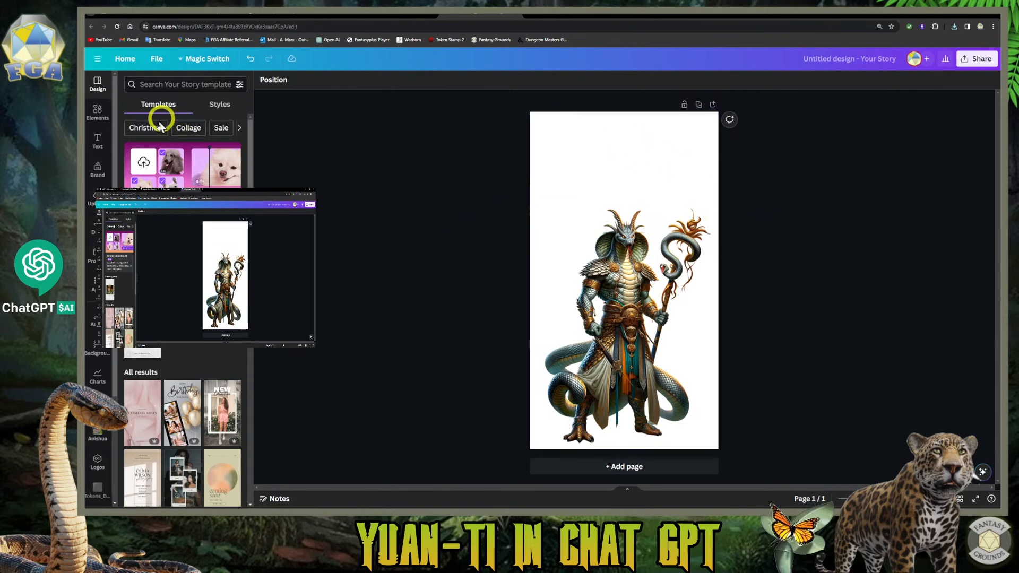
# - Search the elements library for "jungle wilderness" and browse the graphics results
pyautogui.click(103, 116)
pyautogui.click(155, 85)
pyautogui.write('j')
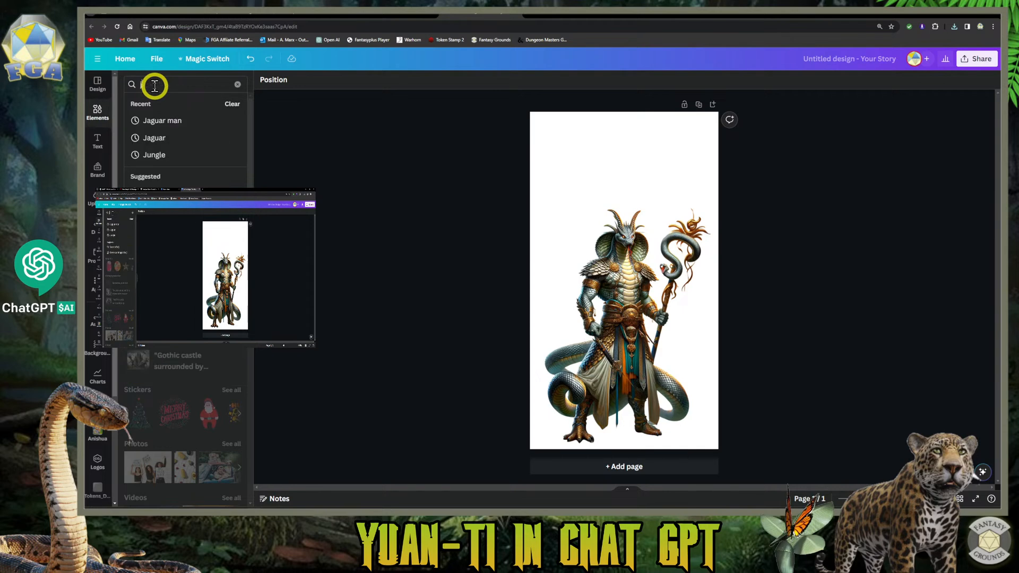
pyautogui.write('ungle wild')
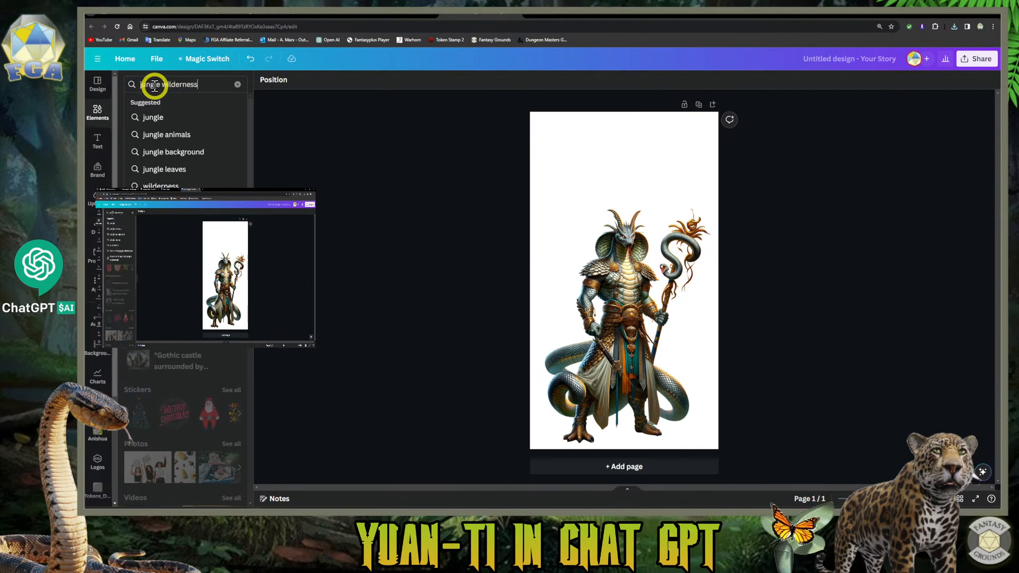
pyautogui.write('erness')
pyautogui.press('Return')
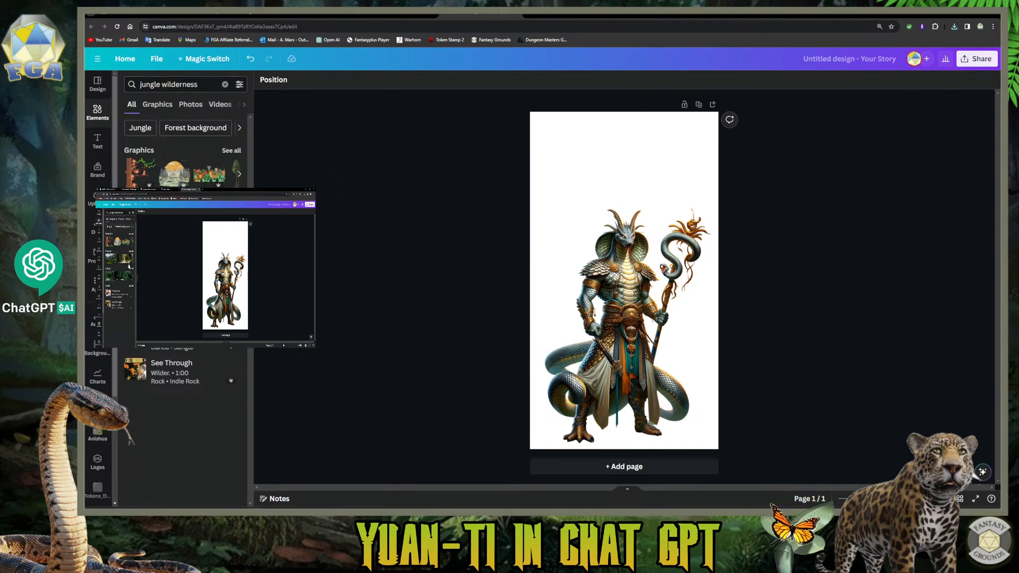
pyautogui.click(244, 175)
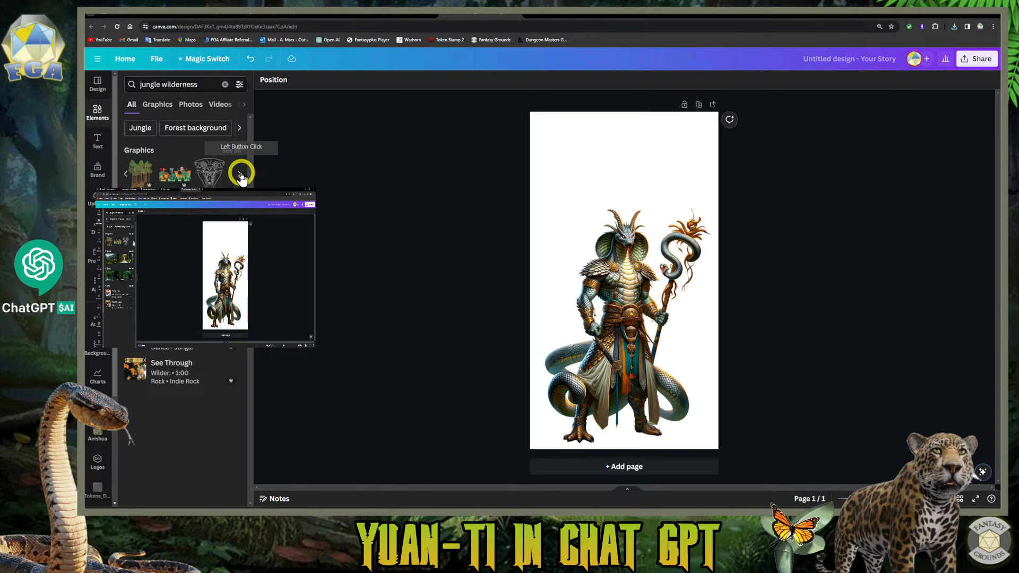
pyautogui.click(242, 176)
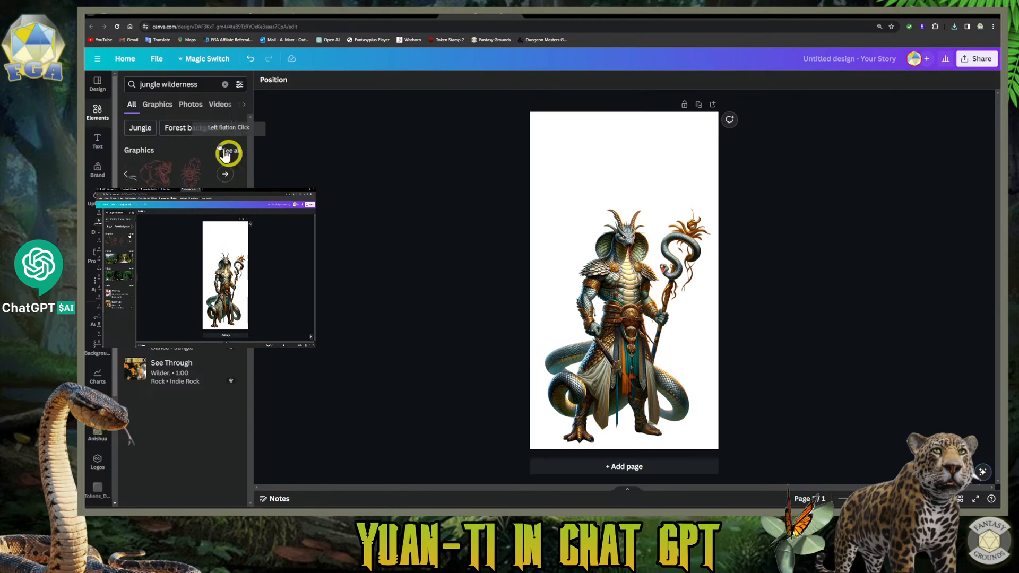
# - Search the elements for "jungle wilderness fantasy" and add the portrait photo of a jungle waterfall with a stone path
pyautogui.click(211, 86)
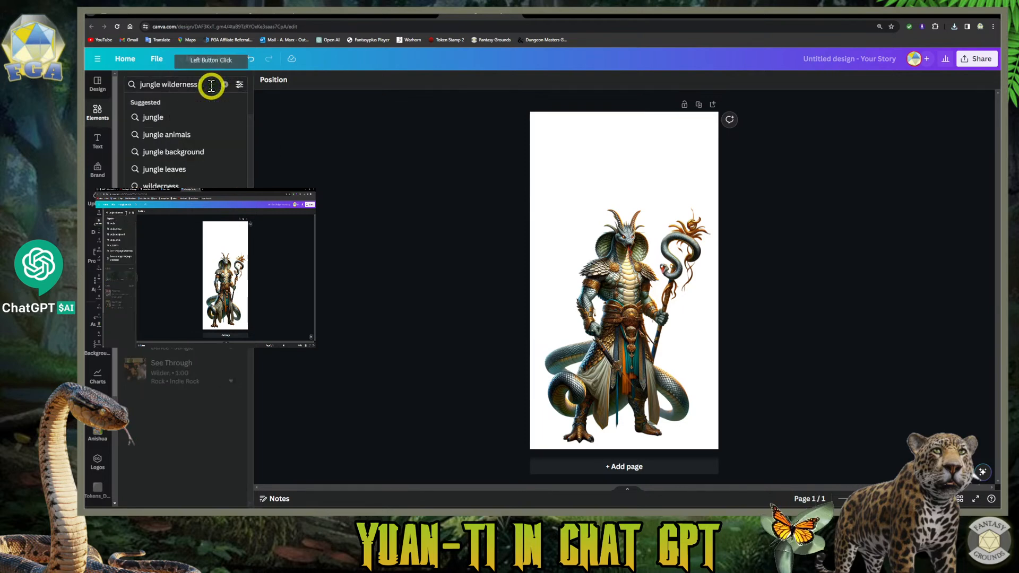
pyautogui.write('fantasy')
pyautogui.press('Return')
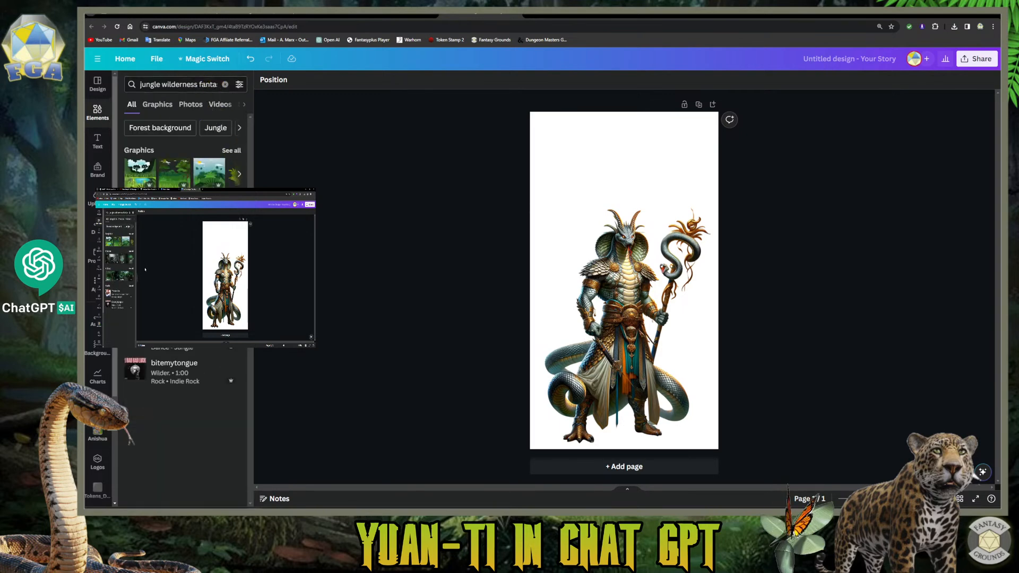
pyautogui.click(151, 271)
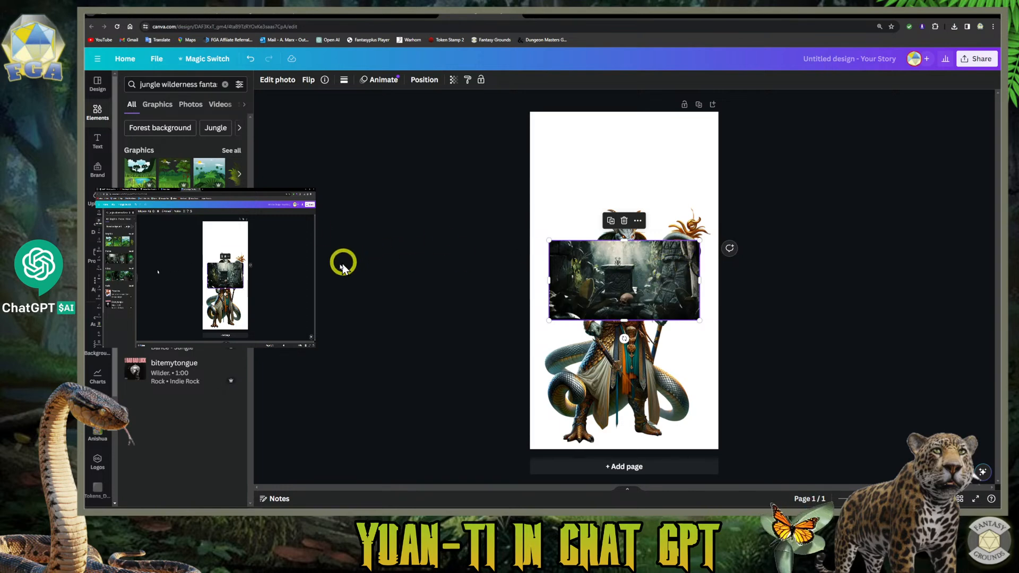
pyautogui.click(192, 234)
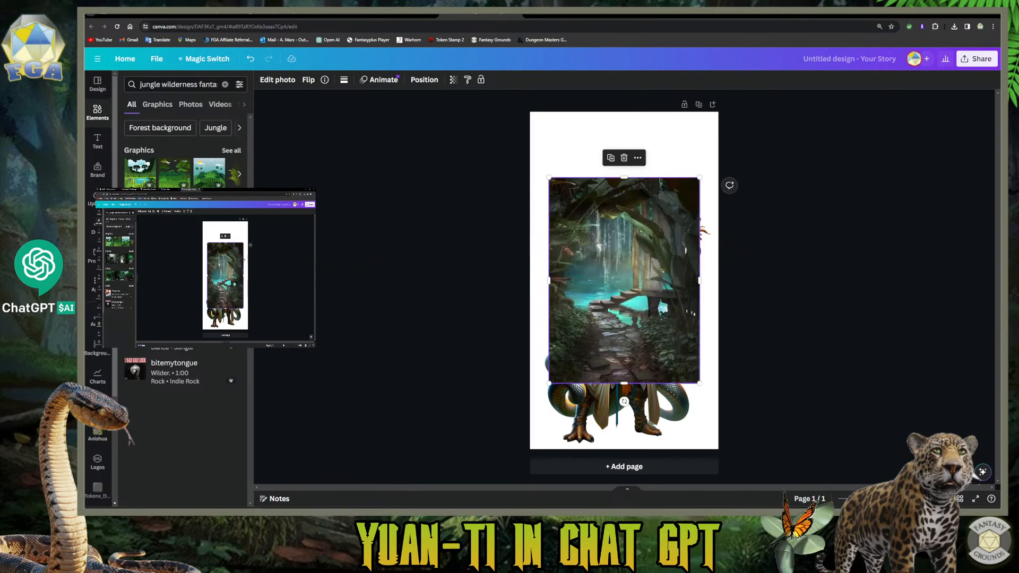
# - Enlarge the jungle waterfall photo to cover the whole page and send it backward behind the Snake Priest figure
pyautogui.moveTo(682, 289); pyautogui.dragTo(576, 199)
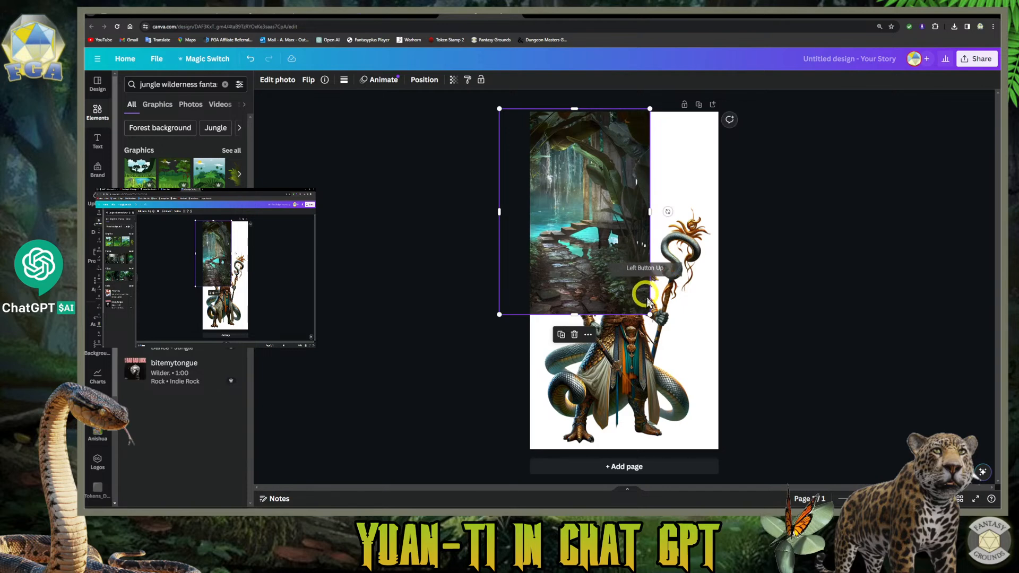
pyautogui.moveTo(650, 315); pyautogui.dragTo(744, 446)
pyautogui.moveTo(674, 393)
pyautogui.mouseDown()
pyautogui.moveTo(666, 391)
pyautogui.moveTo(675, 390)
pyautogui.mouseUp()
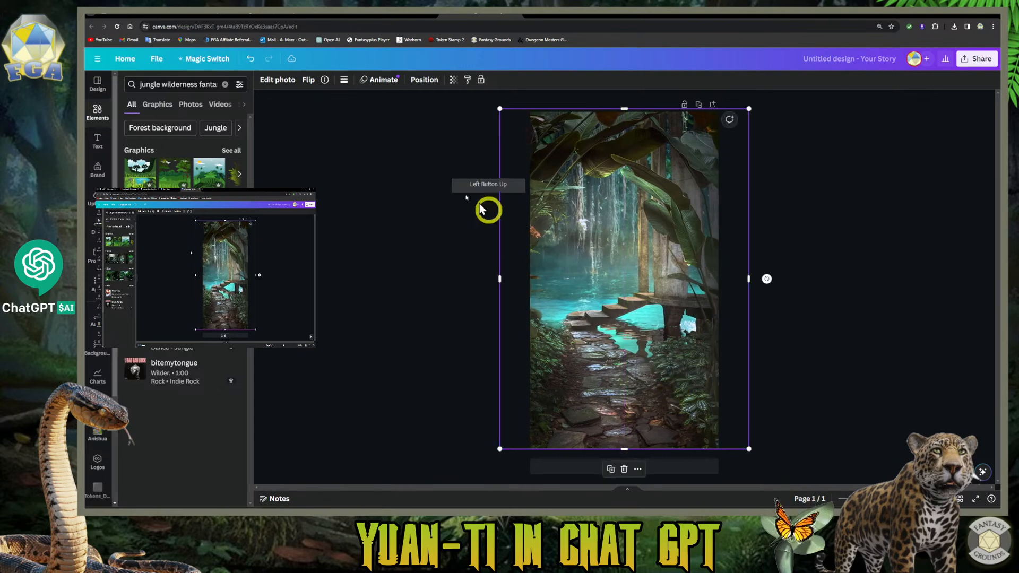
pyautogui.click(433, 78)
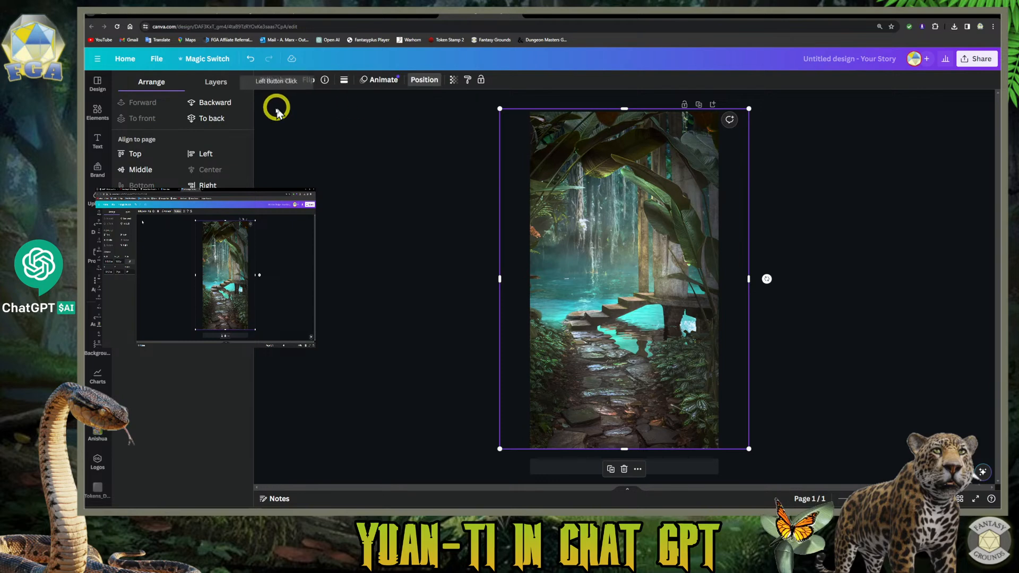
pyautogui.click(219, 103)
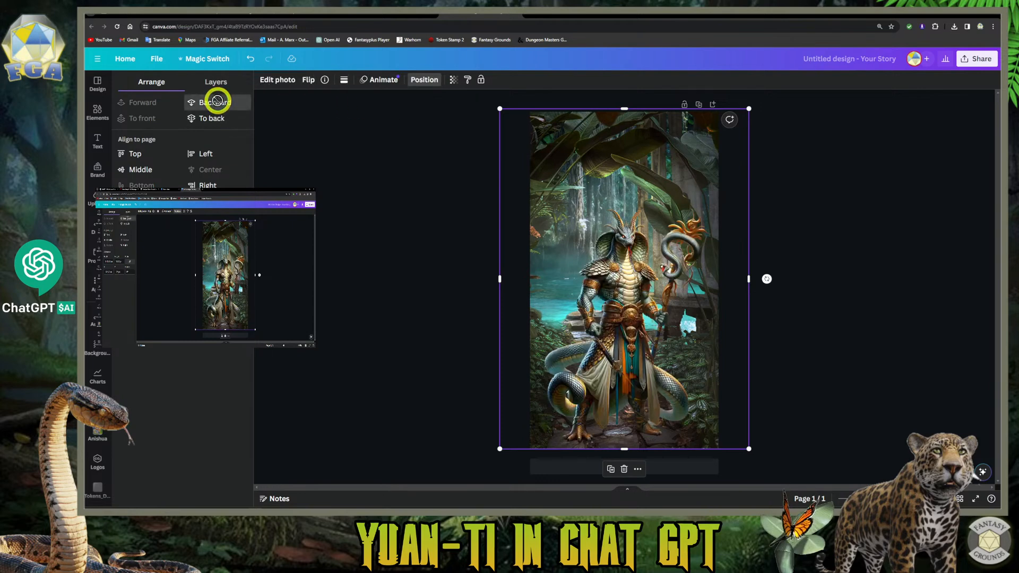
pyautogui.click(948, 264)
# - Enlarge the Snake Priest figure slightly beyond the page width and keep it centred over the stone path
pyautogui.moveTo(639, 324); pyautogui.dragTo(640, 323)
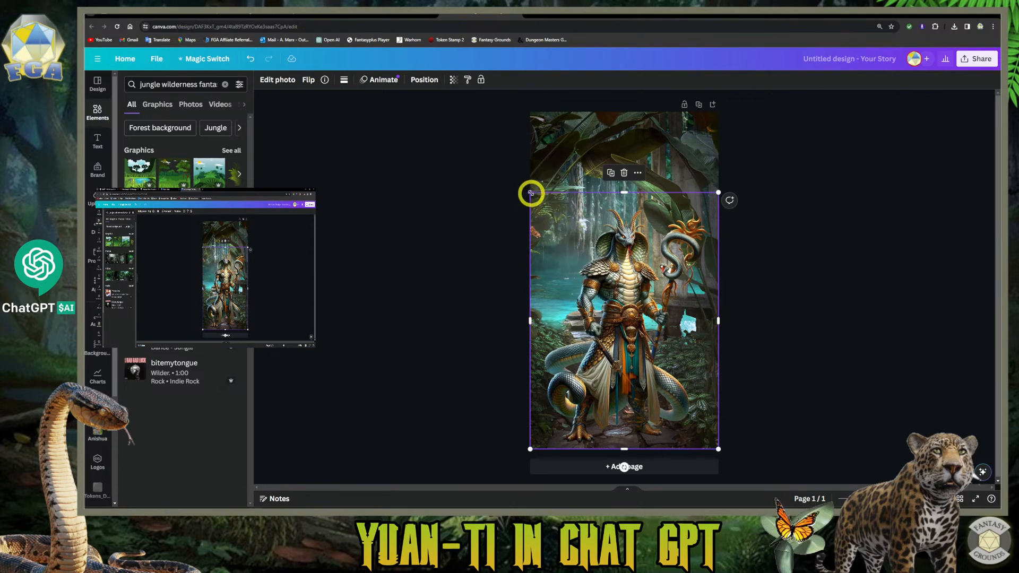
pyautogui.moveTo(531, 193); pyautogui.dragTo(525, 185)
pyautogui.click(760, 307)
pyautogui.click(661, 337)
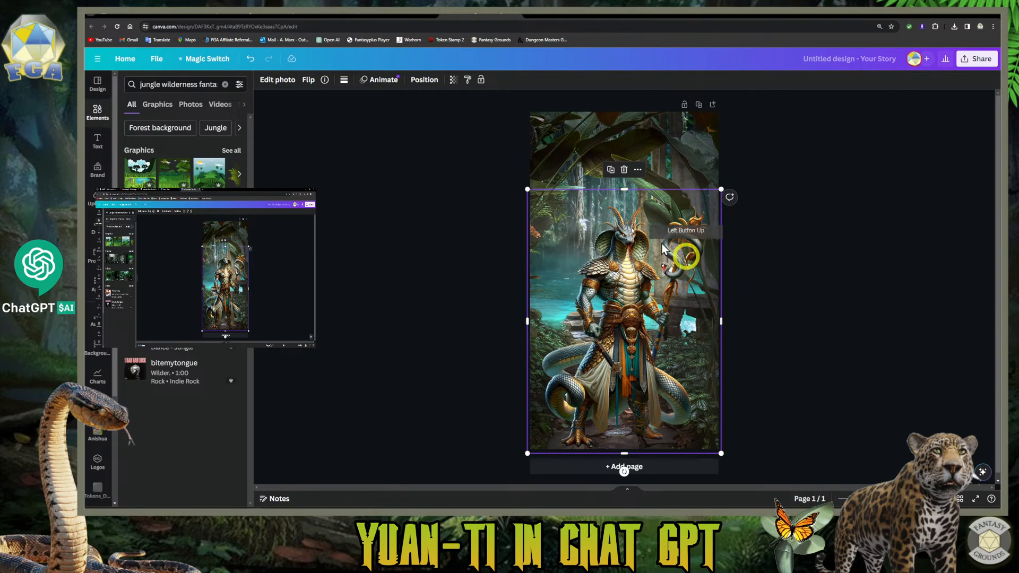
# - Apply a Shadows effect to the Snake Priest figure using the middle preset in the first row of styles
pyautogui.click(277, 80)
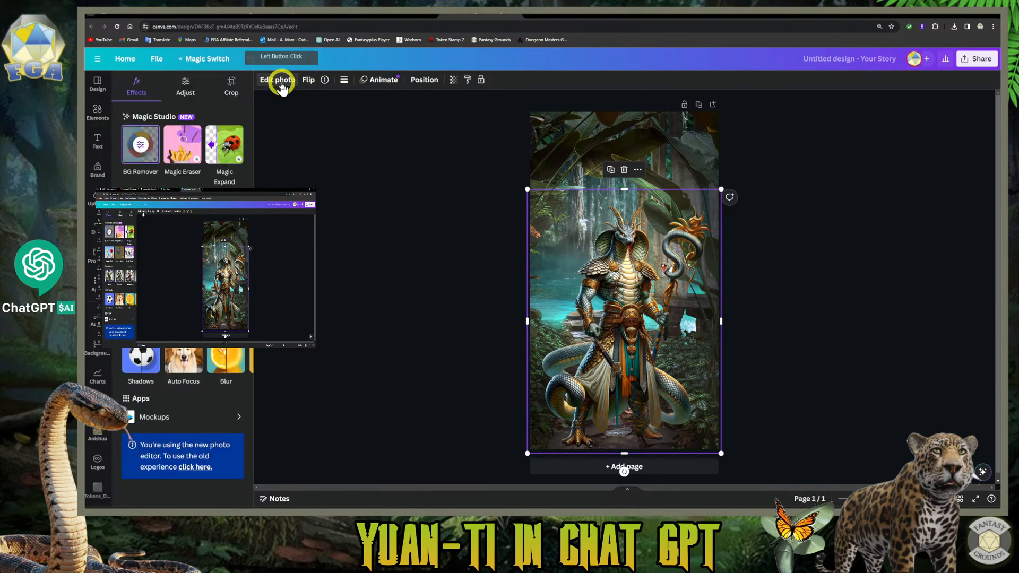
pyautogui.click(144, 350)
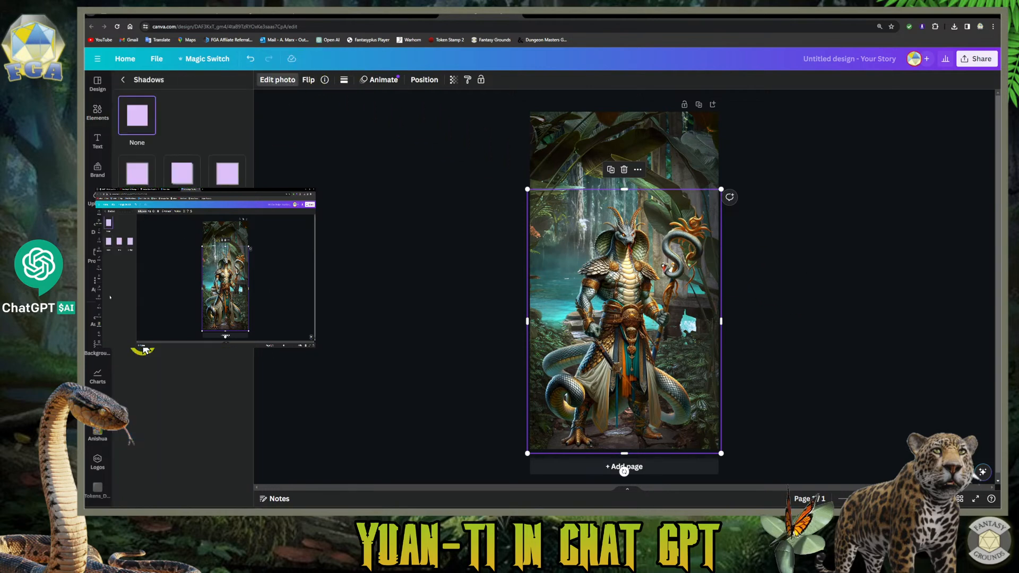
pyautogui.click(182, 183)
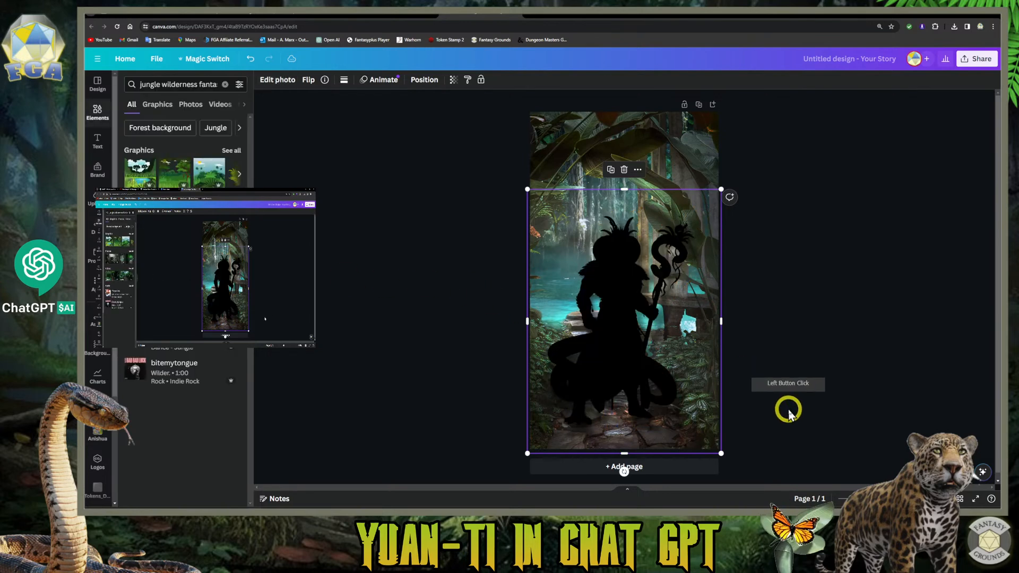
pyautogui.click(780, 411)
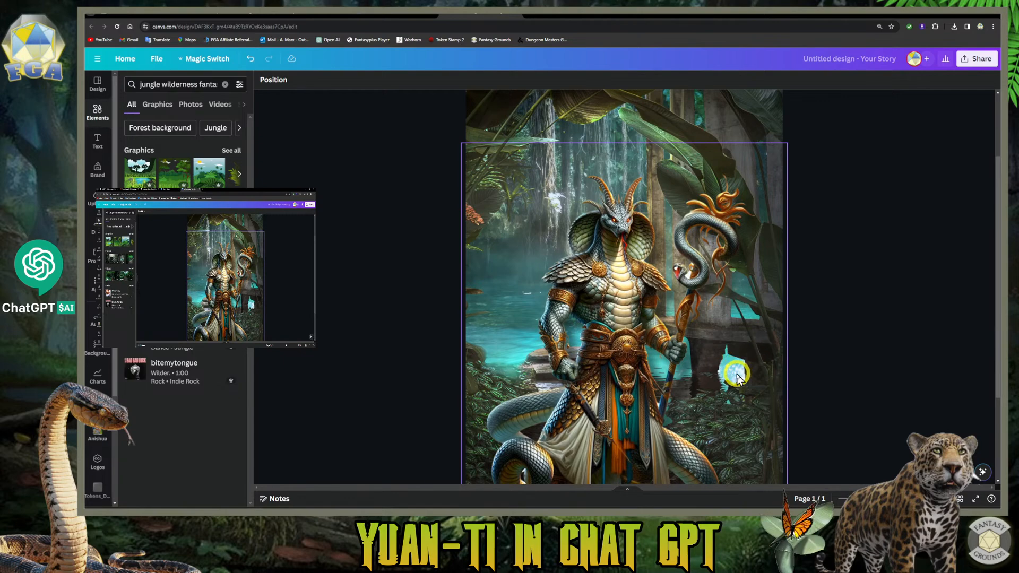
# - Examine the composed Snake Priest up close, checking the staff's snake head, the cut-out edges and the full figure
pyautogui.scroll(1, 738, 375)
pyautogui.scroll(6, 754, 338)
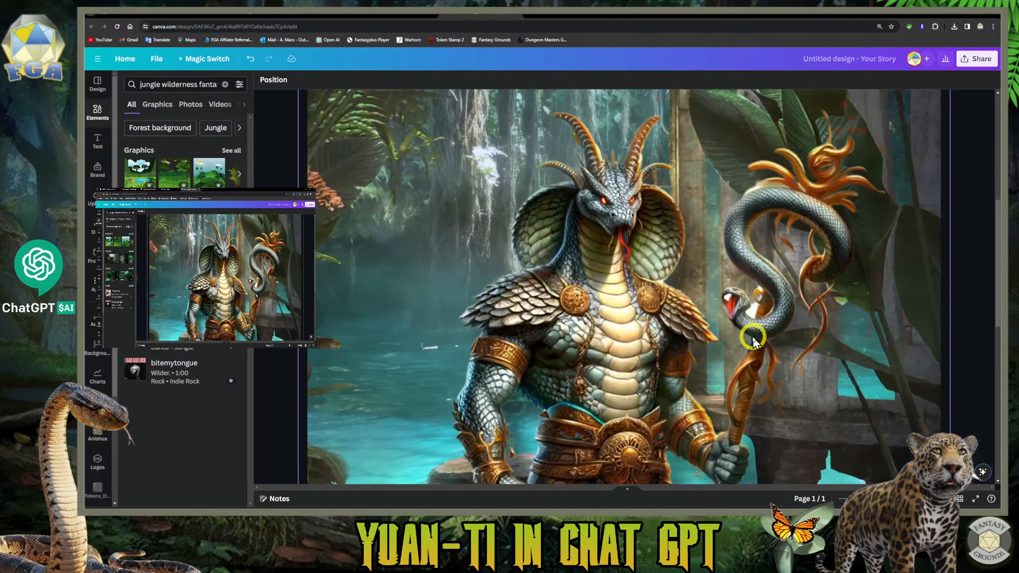
pyautogui.scroll(3, 762, 348)
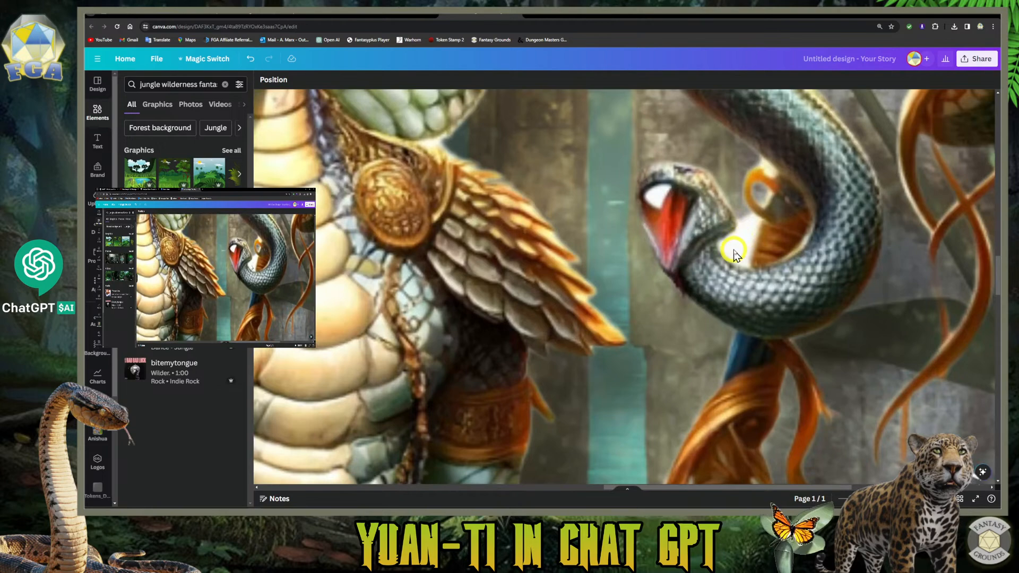
pyautogui.scroll(-10, 683, 285)
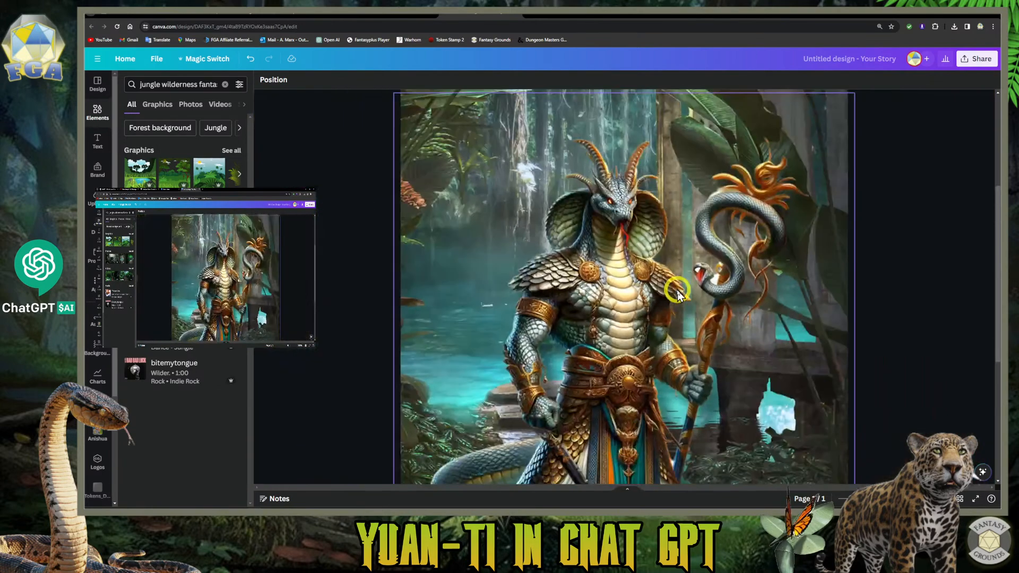
pyautogui.scroll(2, 801, 348)
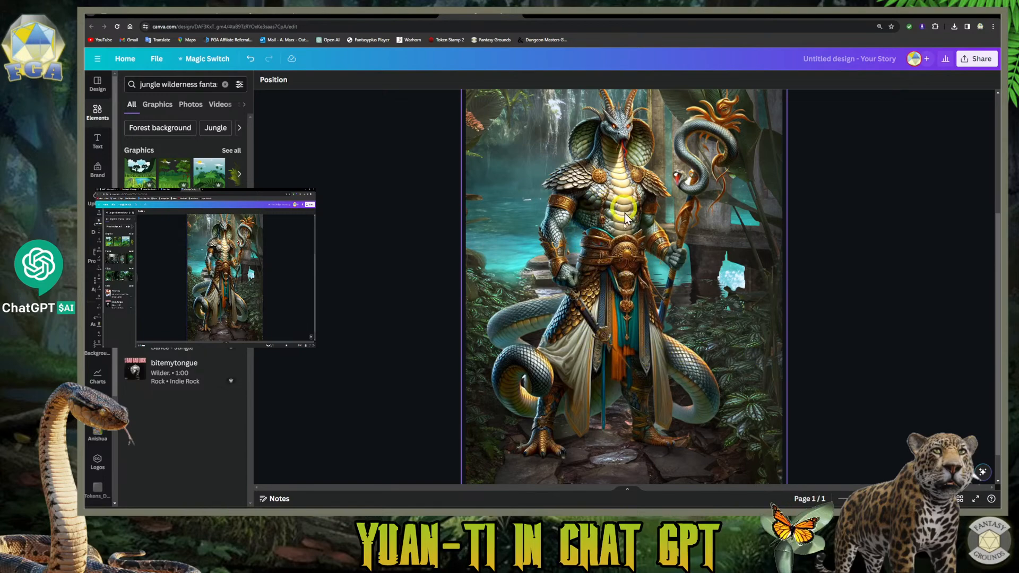
pyautogui.scroll(2, 594, 314)
pyautogui.scroll(-3, 592, 314)
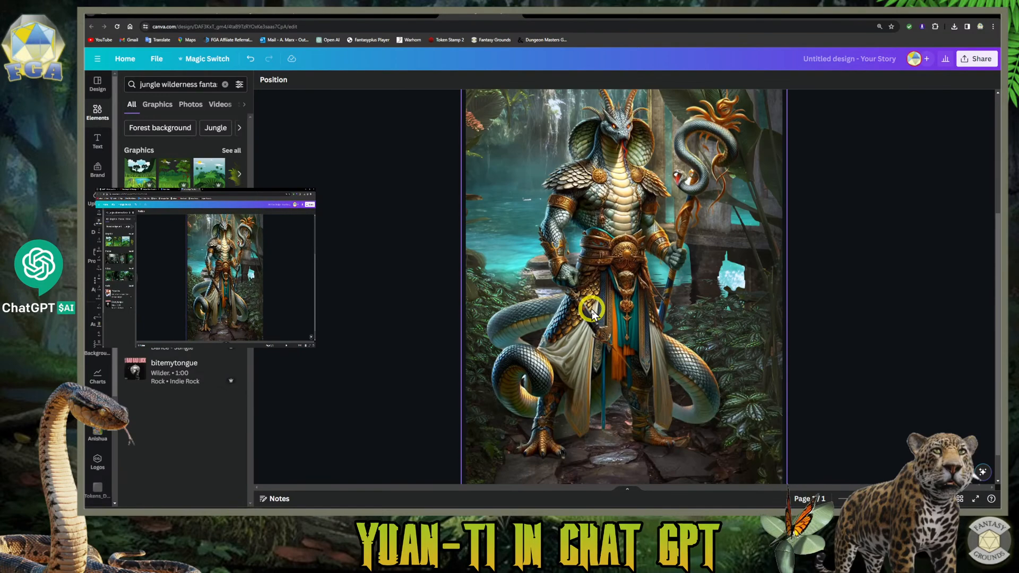
pyautogui.scroll(2, 581, 154)
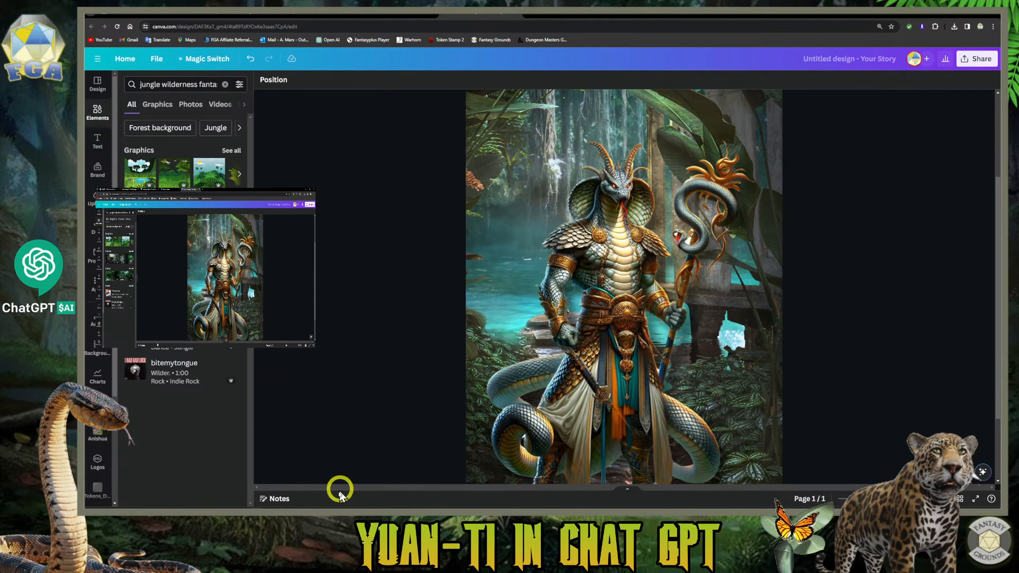
# - Switch to Fantasy Grounds and view the descriptive text of the Yuan-ti Snake Priest NPC
pyautogui.click(223, 507)
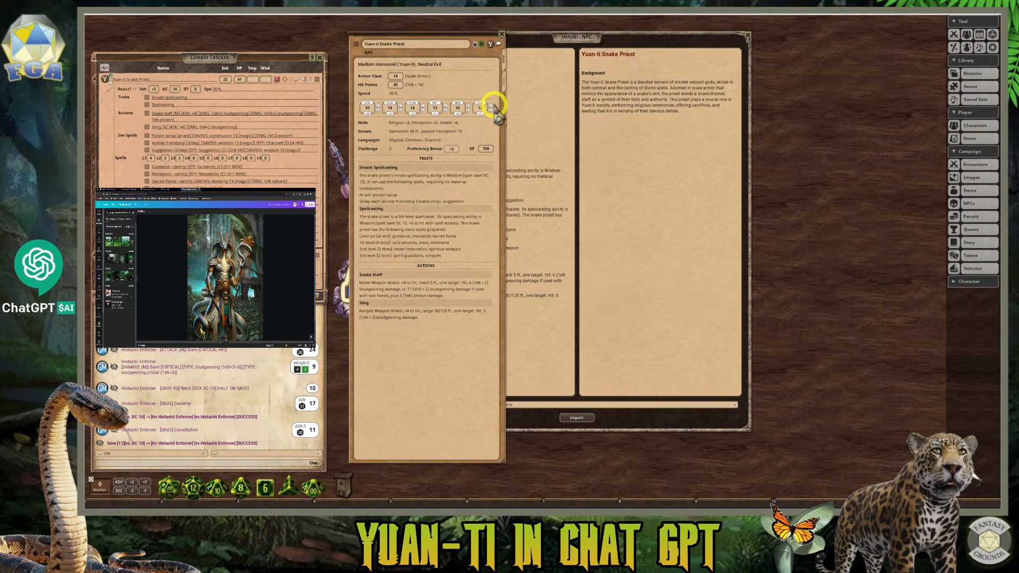
pyautogui.click(502, 84)
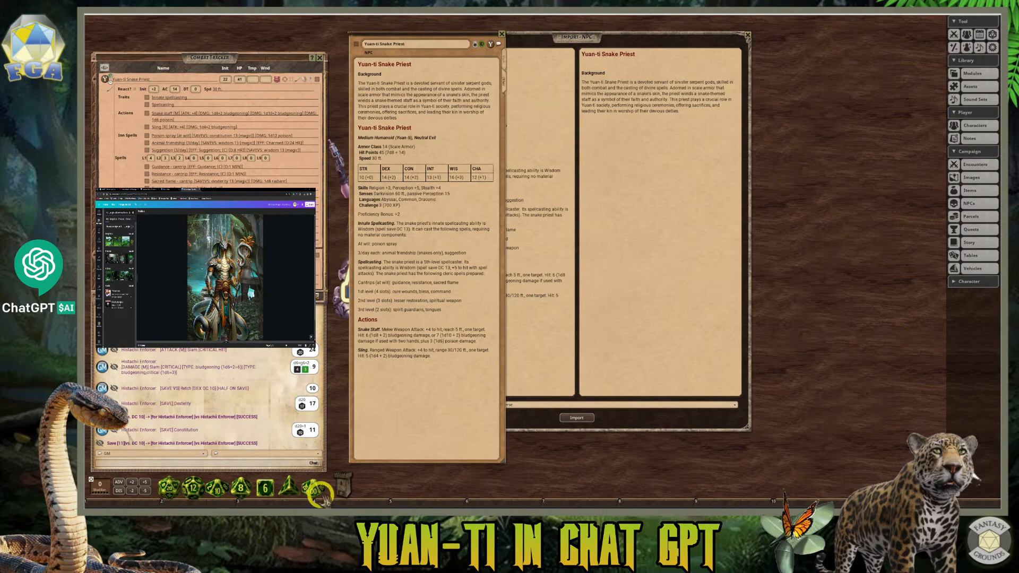
pyautogui.hotkey('alt', 'Tab')
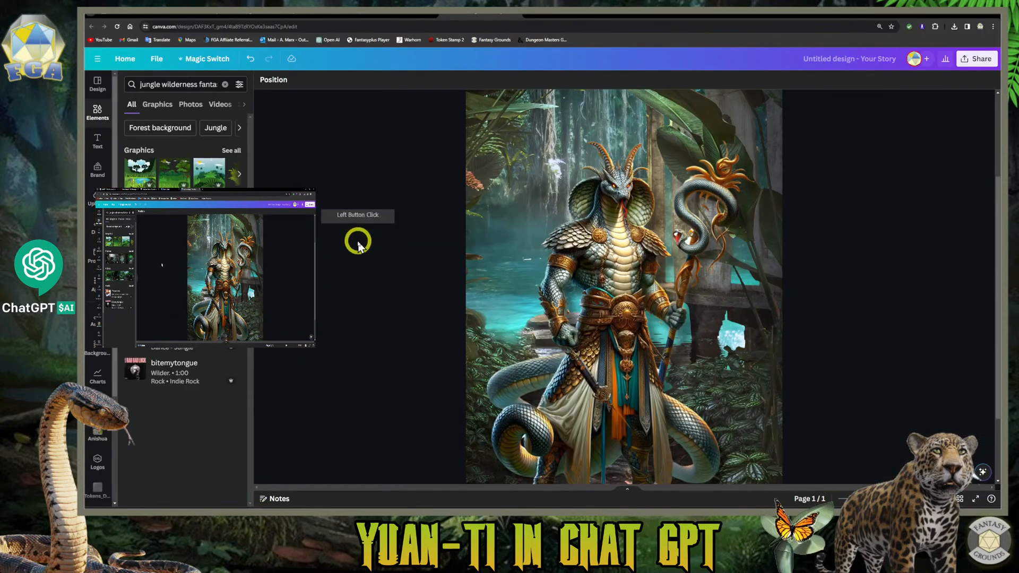
# - Switch to the FG 5e Content Creator conversation in ChatGPT and close the enlarged Snake Priest image
pyautogui.click(517, 16)
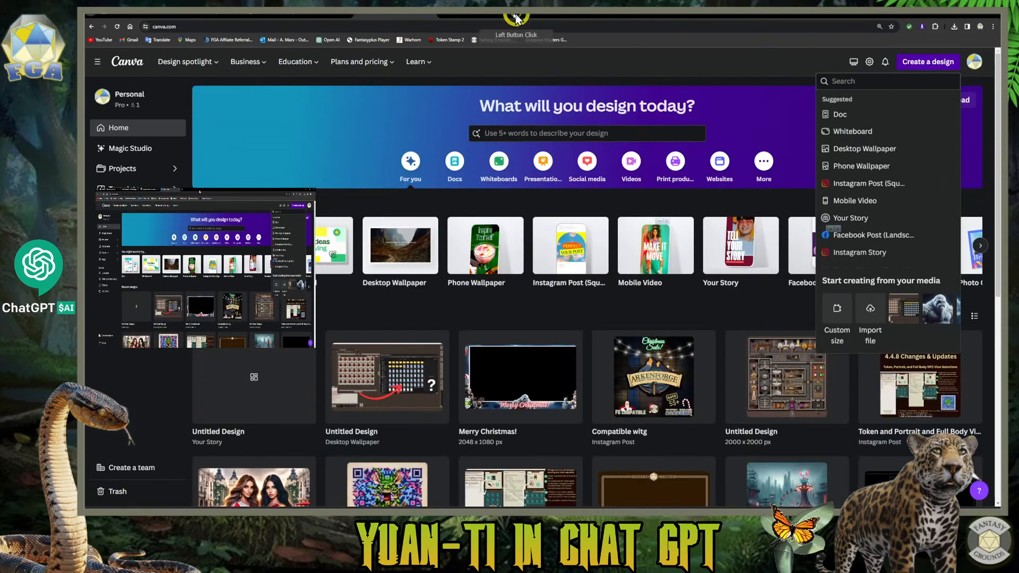
pyautogui.click(361, 16)
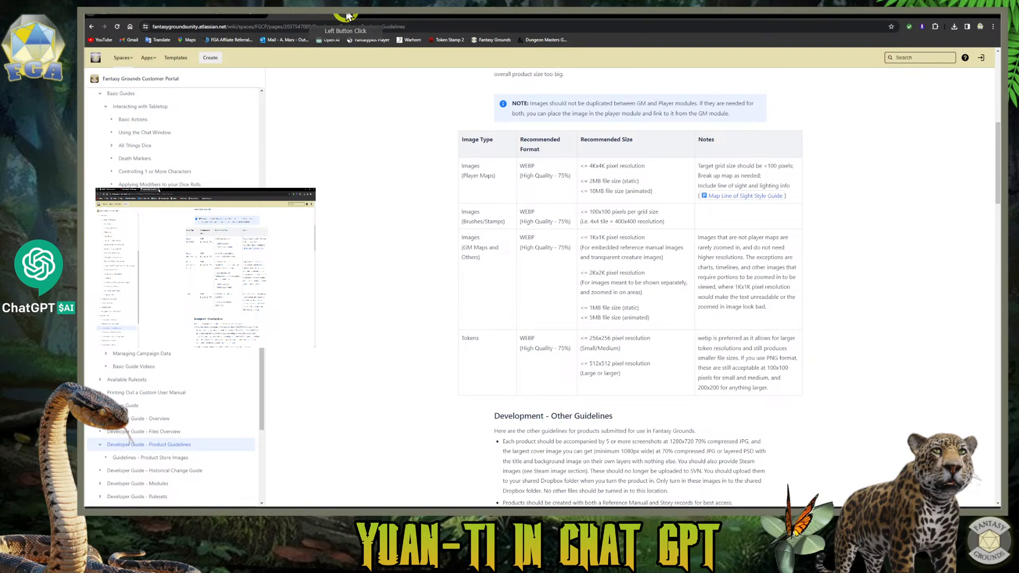
pyautogui.click(260, 16)
pyautogui.click(249, 16)
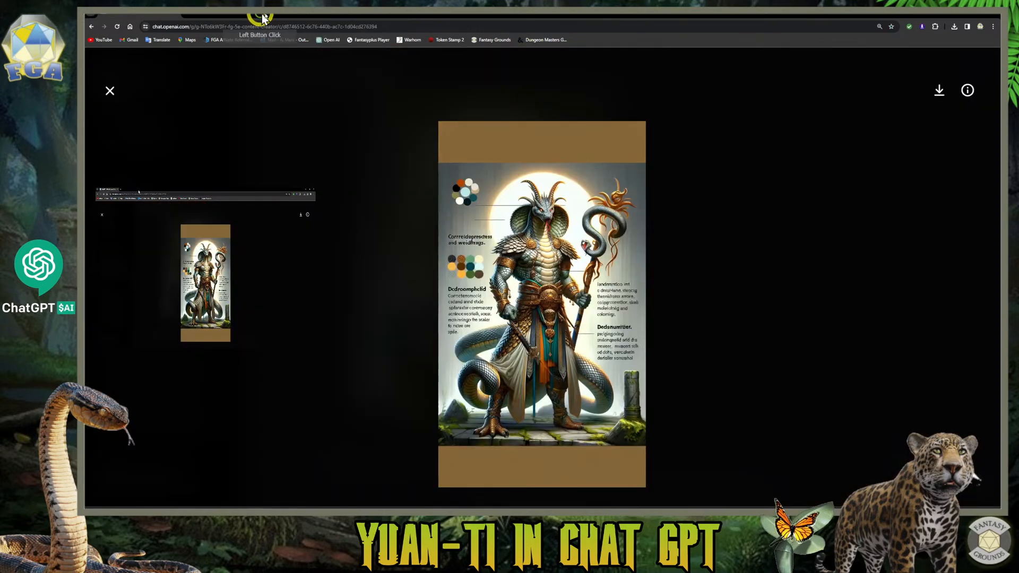
pyautogui.click(113, 101)
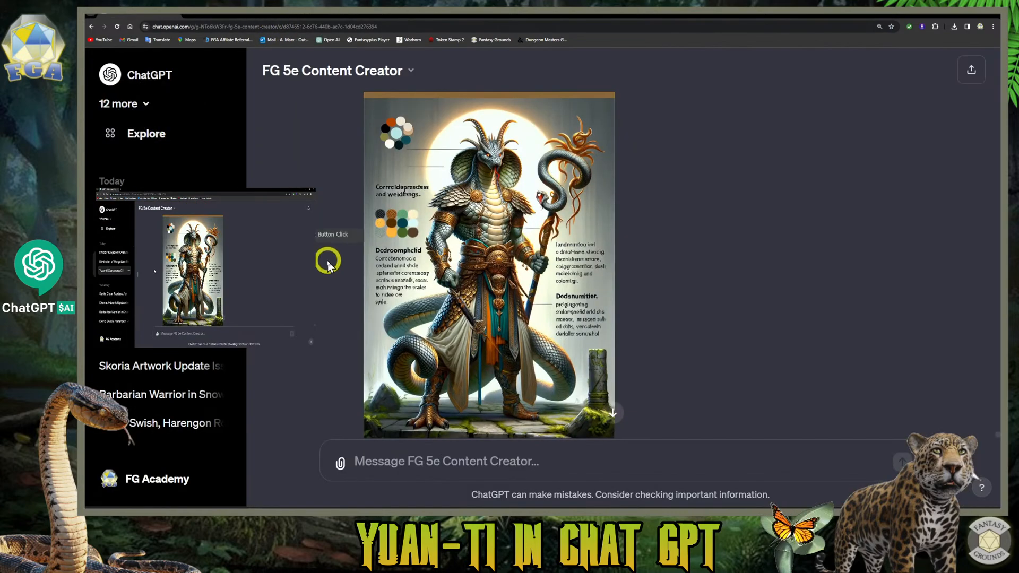
# - Start a new message to the FG 5e Content Creator reading "Please create a rollable list", with the capitalization of "Please" corrected
pyautogui.scroll(-4, 329, 281)
pyautogui.click(422, 467)
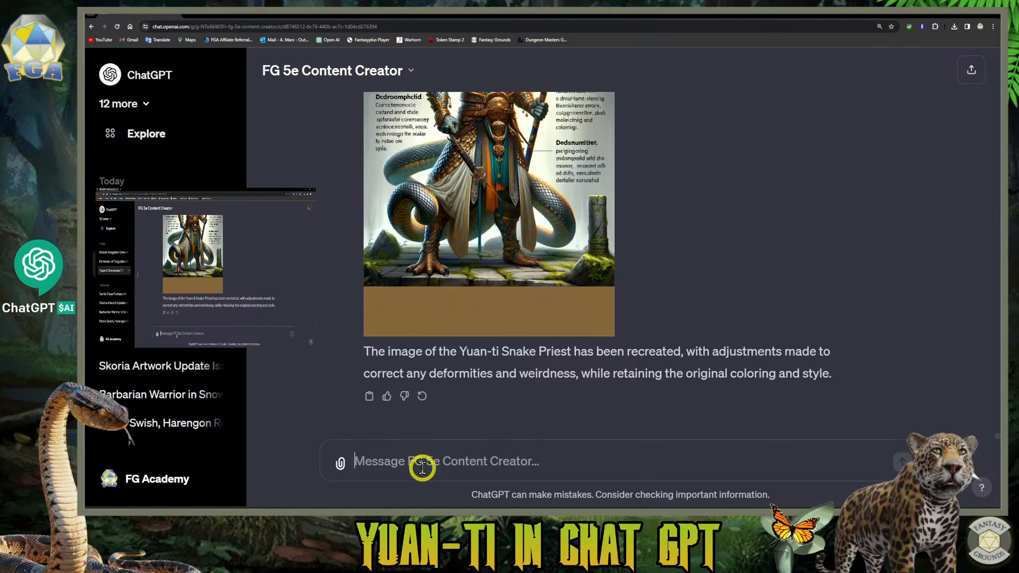
pyautogui.write('PLease create a rollable lis')
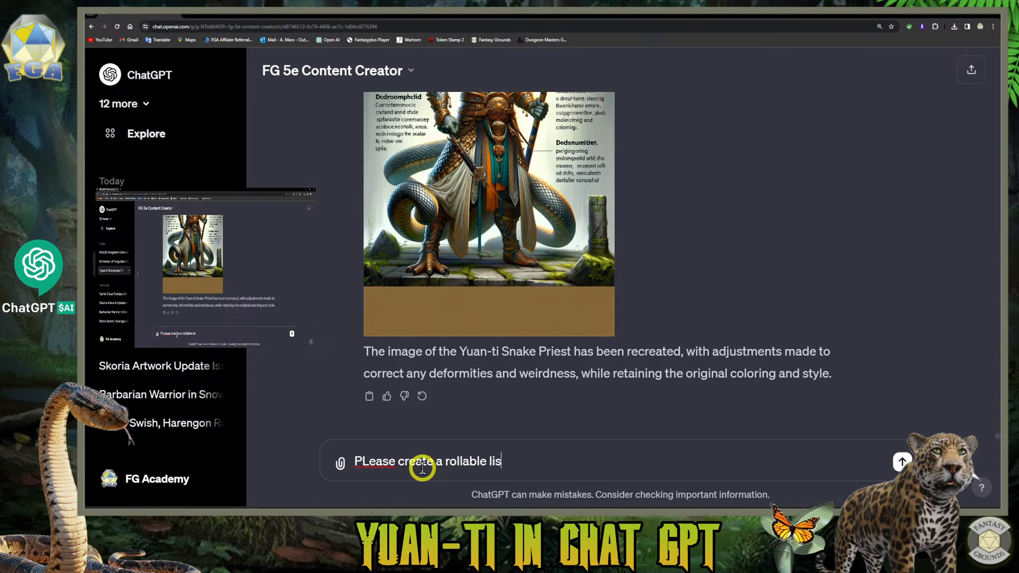
pyautogui.click(368, 462)
pyautogui.press('BackSpace')
pyautogui.write('l')
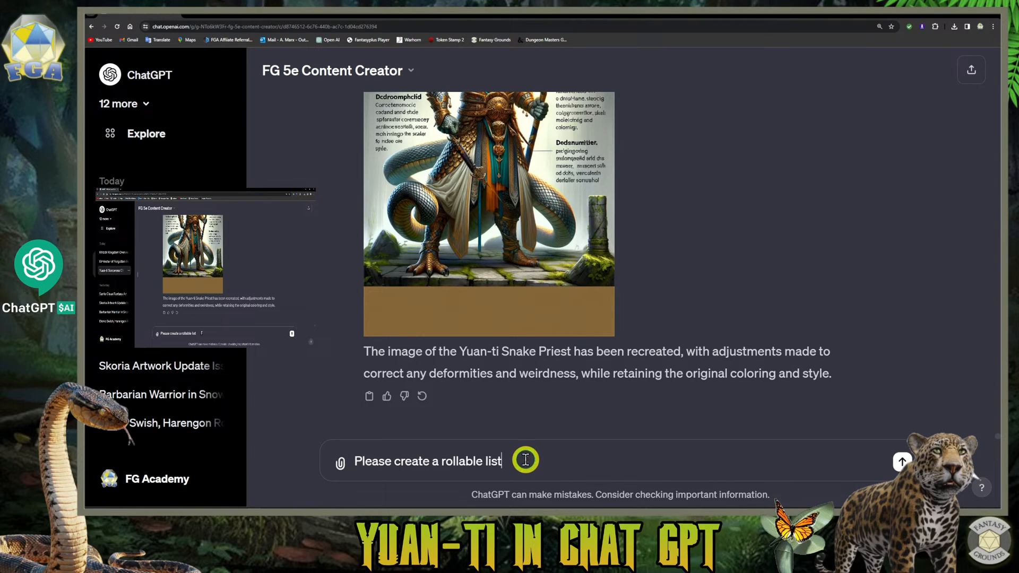
# - Extend the message with "for the potential attitudes for the Sorceress", correcting the spelling of "potential"
pyautogui.click(560, 467)
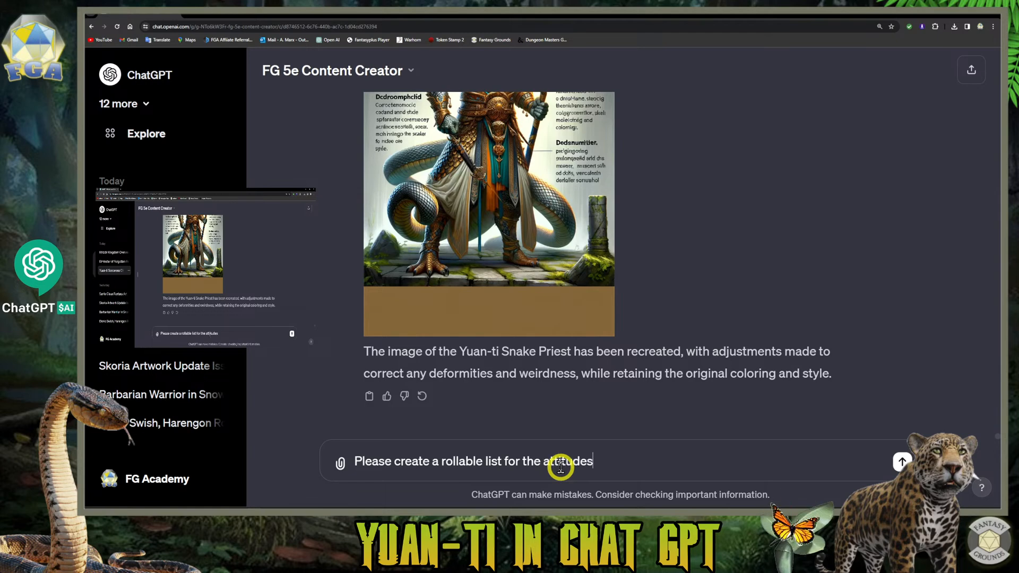
pyautogui.click(543, 461)
pyautogui.write('potenmtial')
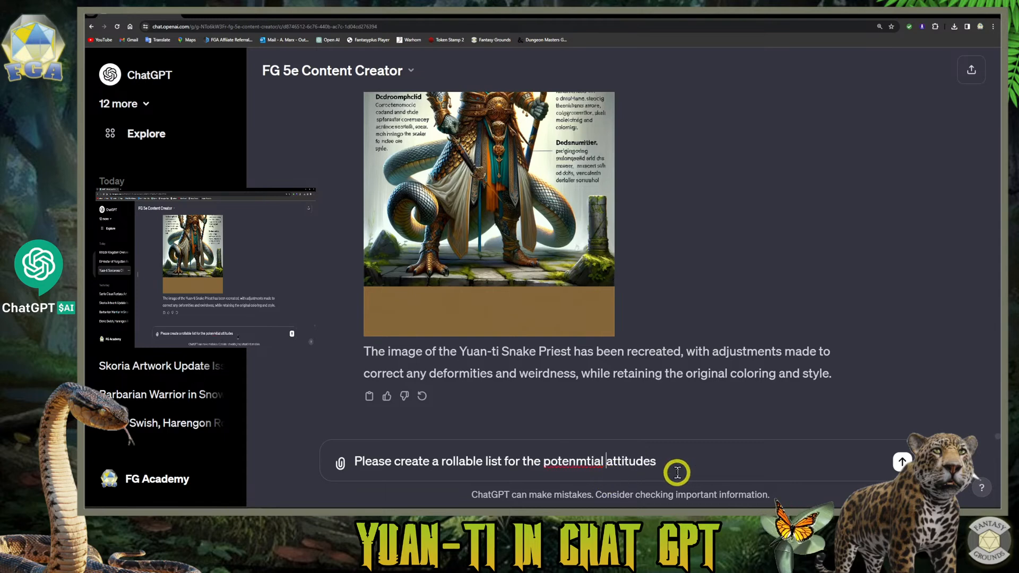
pyautogui.rightClick(573, 461)
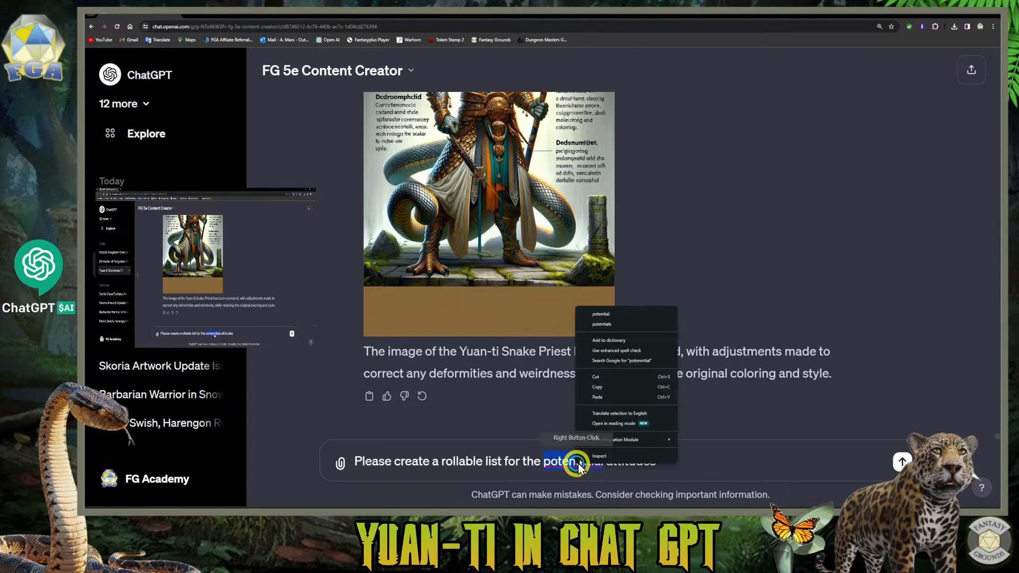
pyautogui.click(610, 317)
pyautogui.write('or the Sorceress')
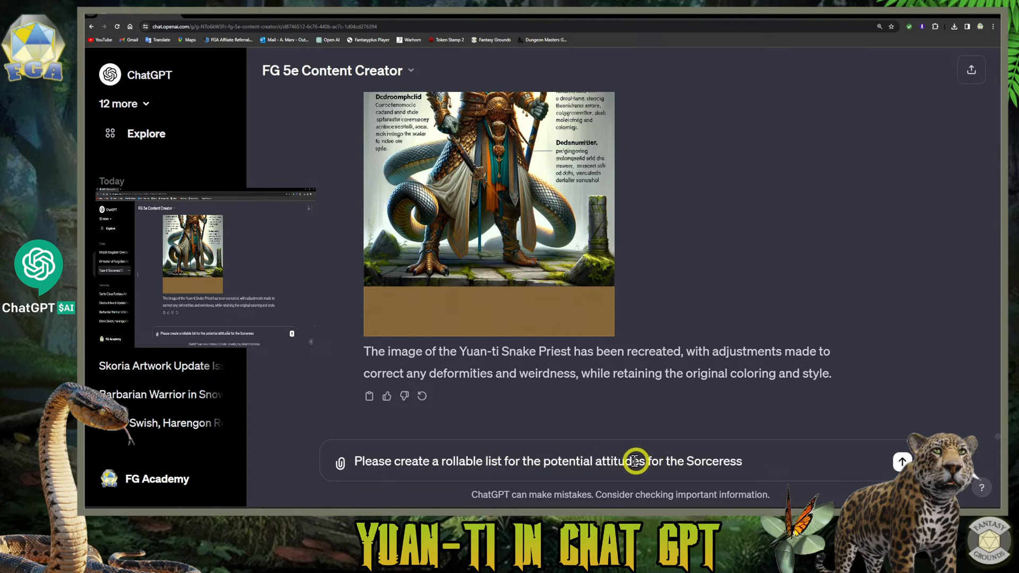
# - Insert "role-play" before "attitudes" and "4 result" before "rollable list" in the drafted message
pyautogui.click(596, 460)
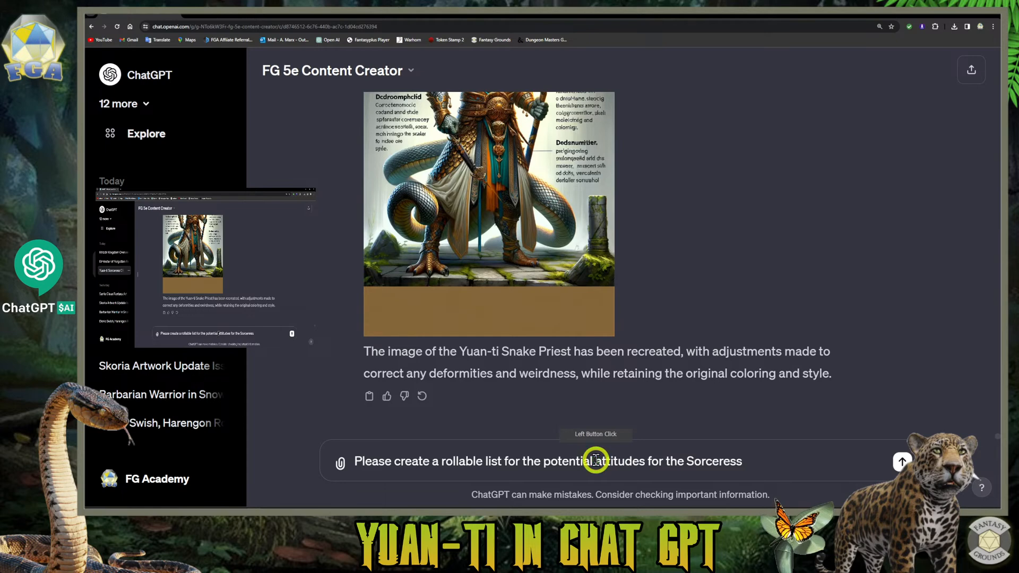
pyautogui.write('role-play')
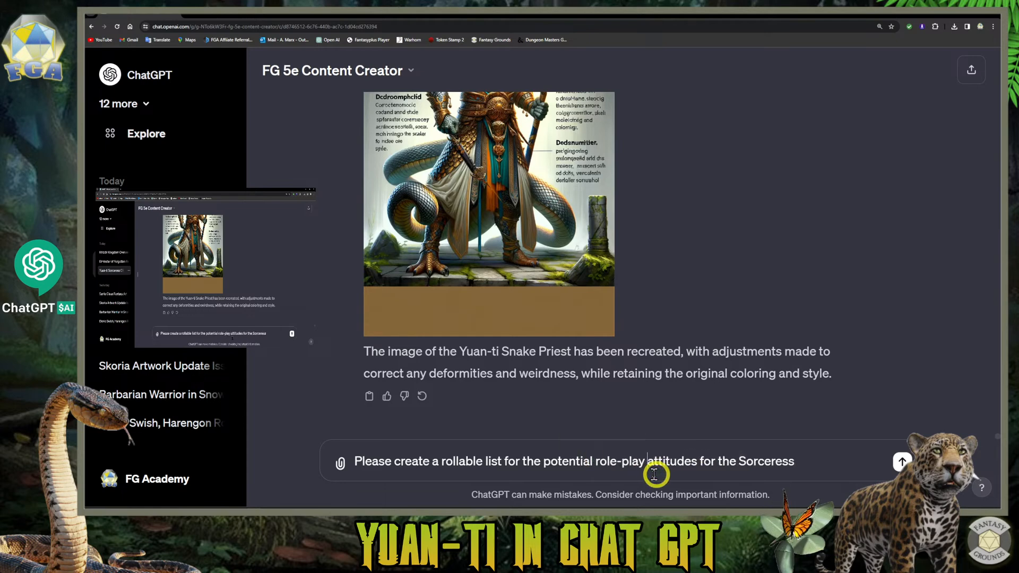
pyautogui.click(442, 461)
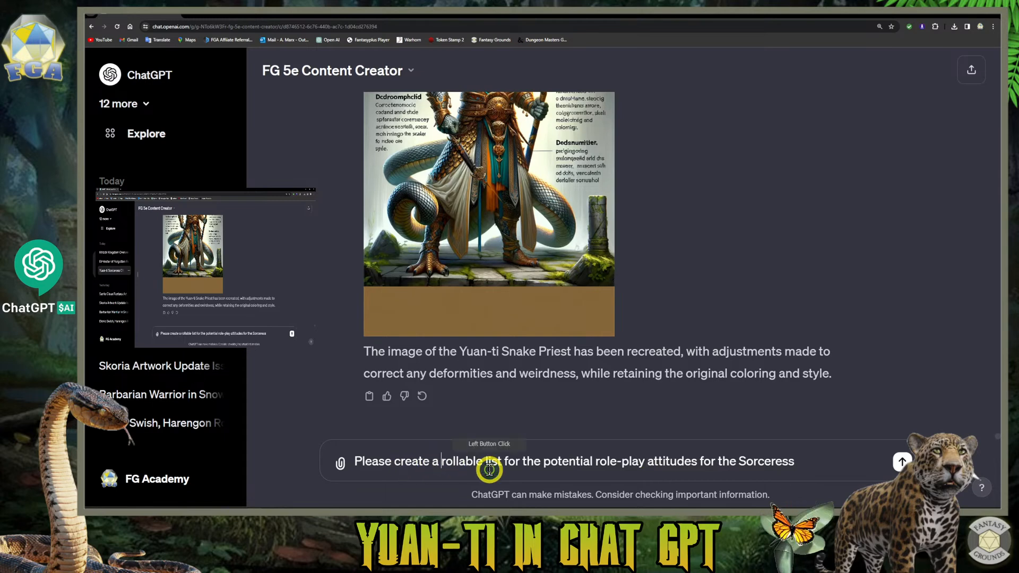
pyautogui.write('4 resi')
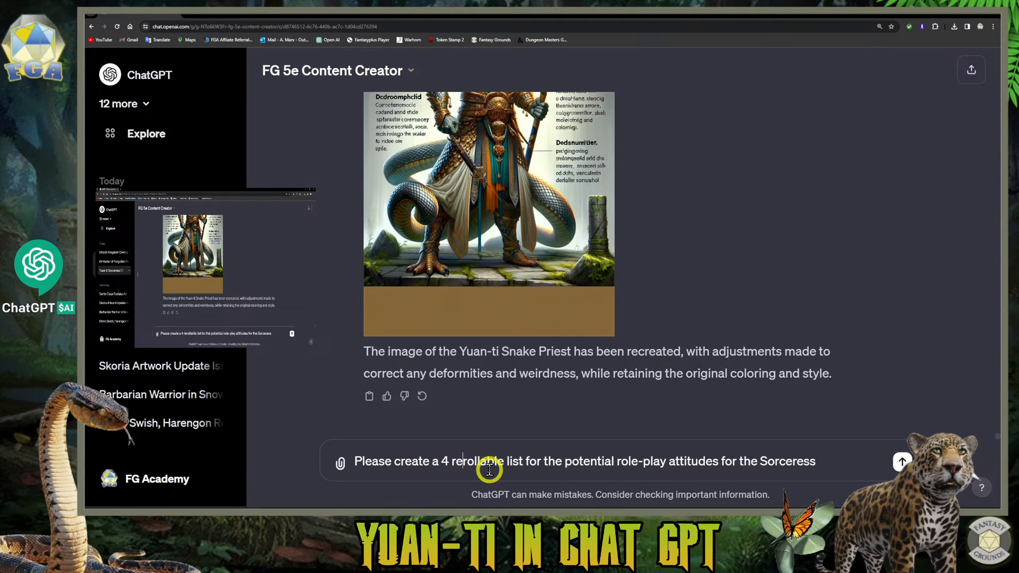
pyautogui.write('lt')
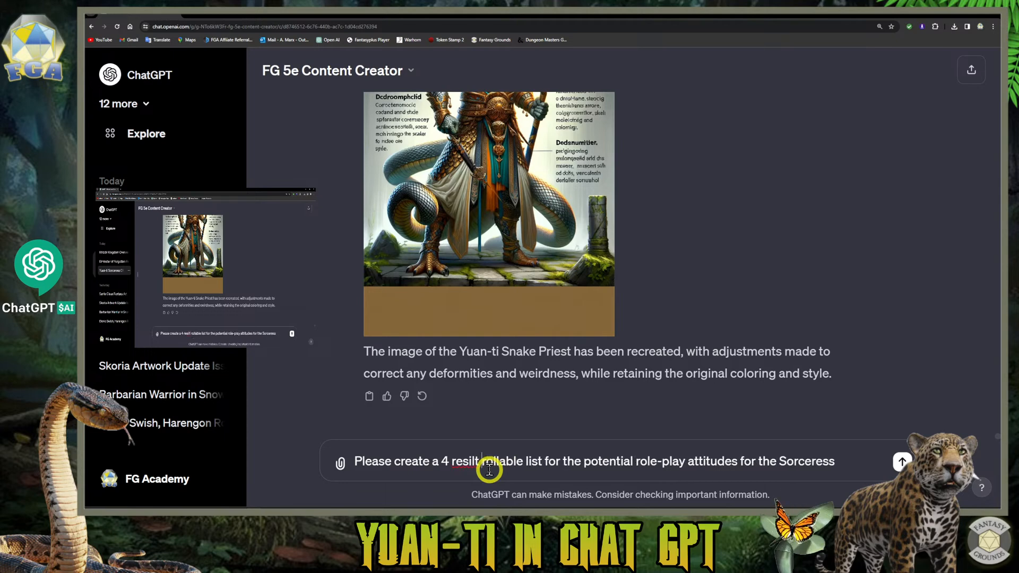
pyautogui.click(472, 460)
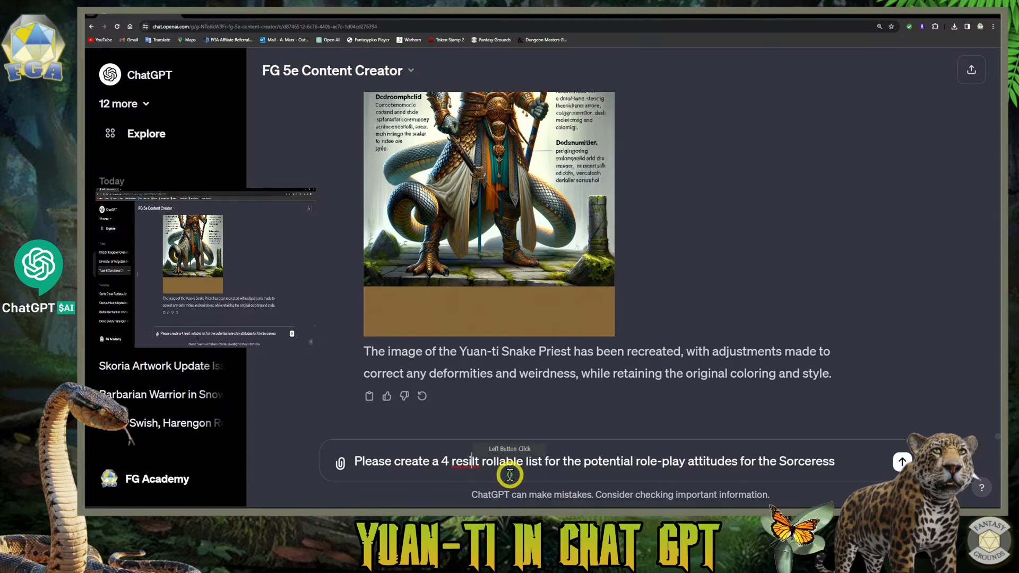
pyautogui.press('BackSpace')
pyautogui.write('u')
pyautogui.click(487, 471)
# - Append ". Use my custom instructions for formatting the list." to the end of the message and send it
pyautogui.click(864, 469)
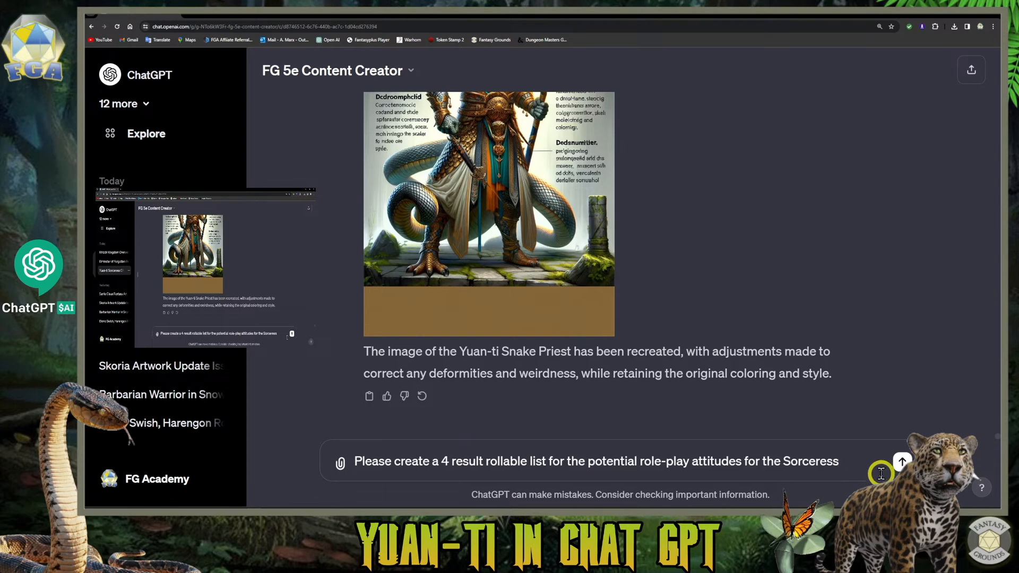
pyautogui.write('. Use my custom instructions for formatting the list.')
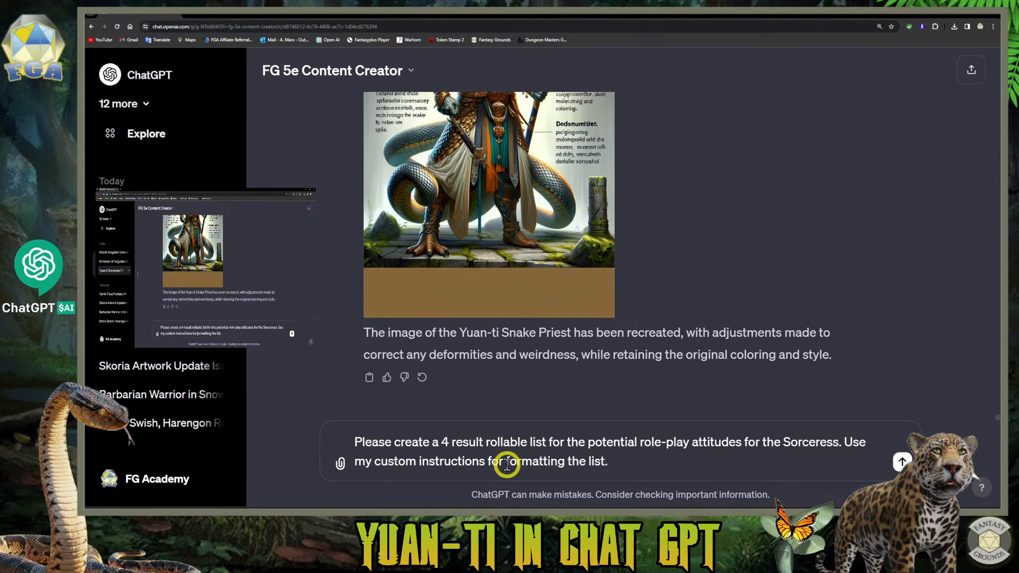
pyautogui.press('Return')
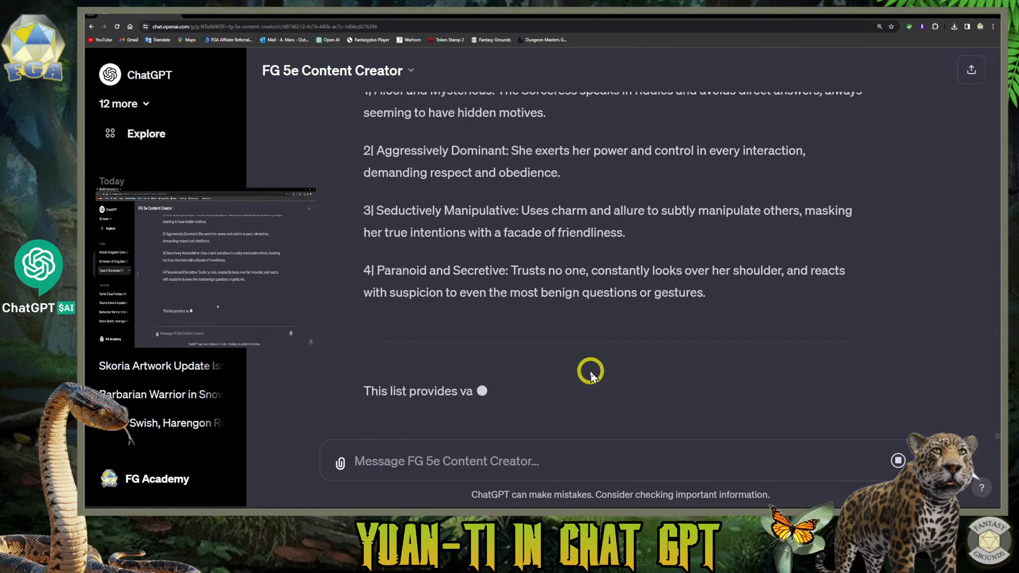
# - Review the generated role-play attitudes list and copy it from the list title through result 4
pyautogui.scroll(3, 562, 390)
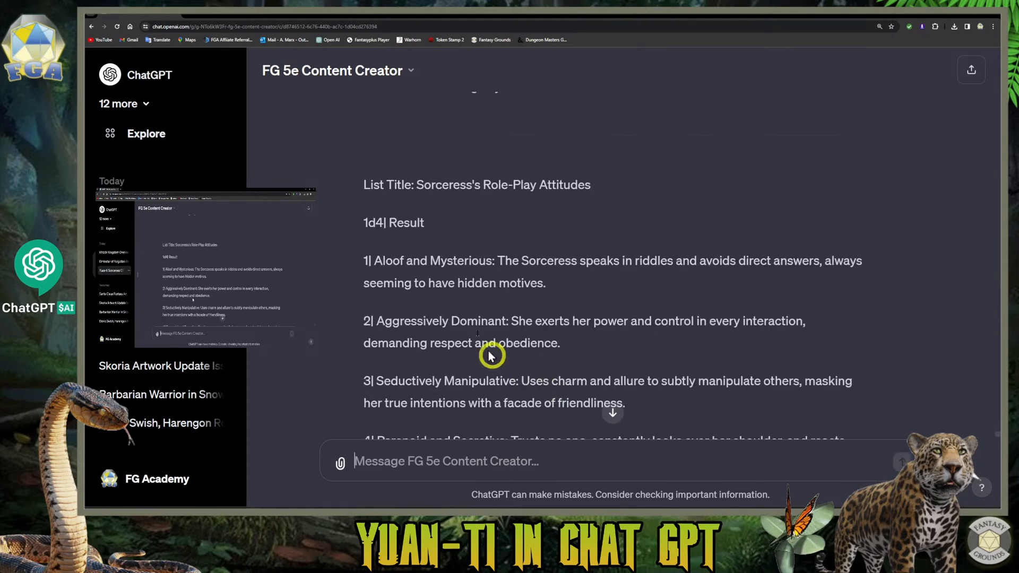
pyautogui.scroll(-1, 443, 289)
pyautogui.scroll(-1, 443, 290)
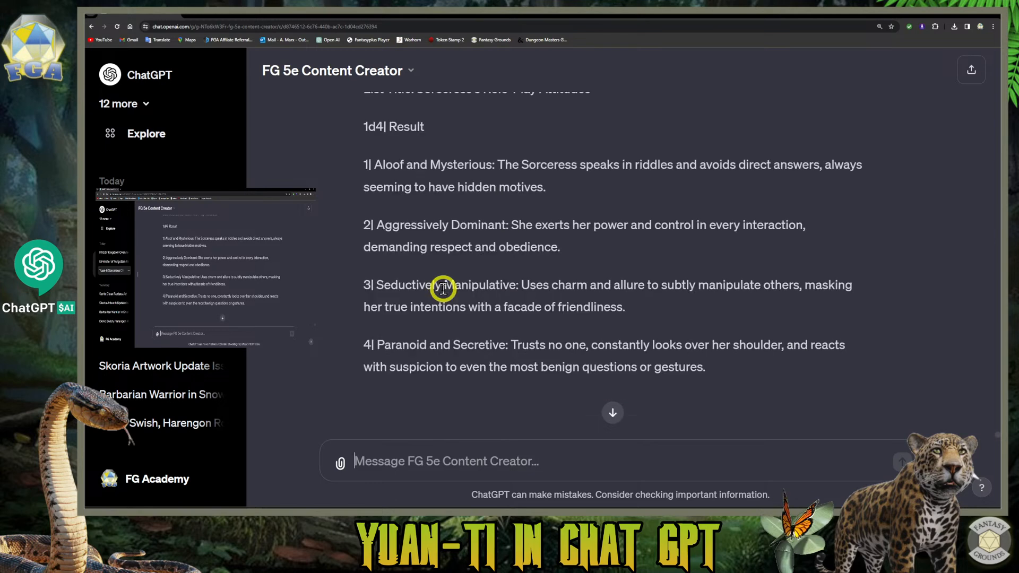
pyautogui.scroll(1, 368, 227)
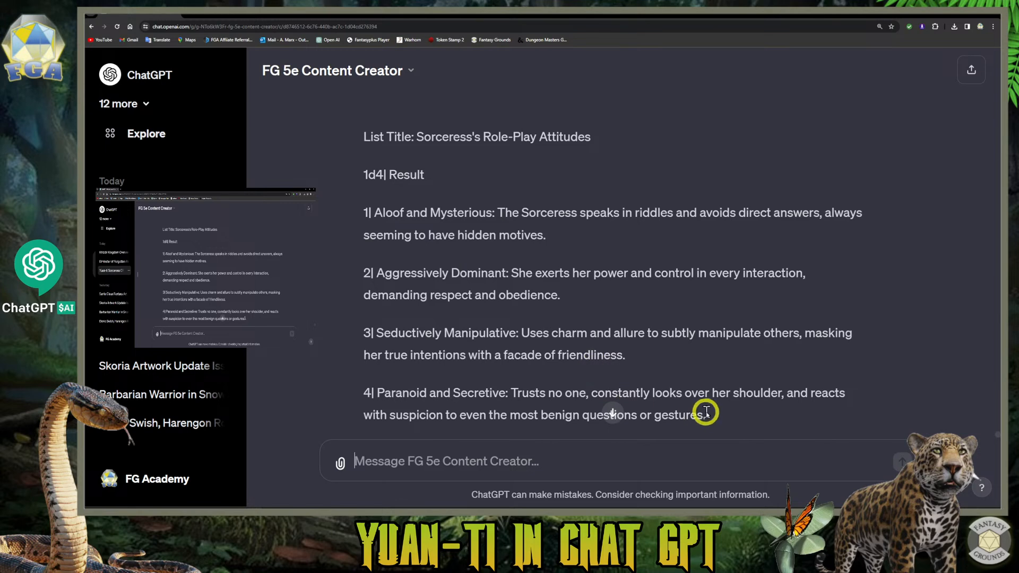
pyautogui.moveTo(719, 419); pyautogui.dragTo(424, 141)
pyautogui.rightClick(428, 142)
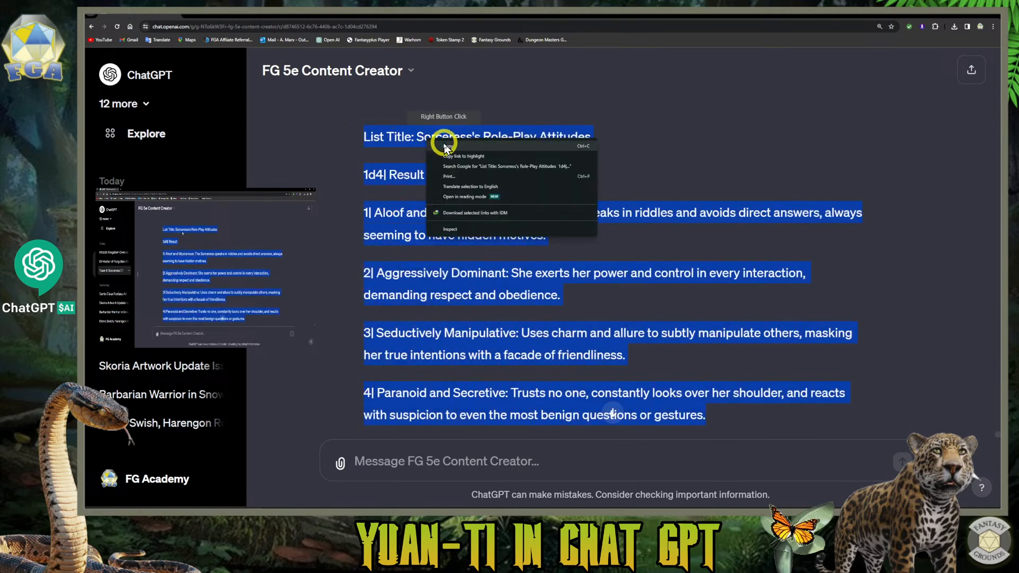
pyautogui.click(448, 146)
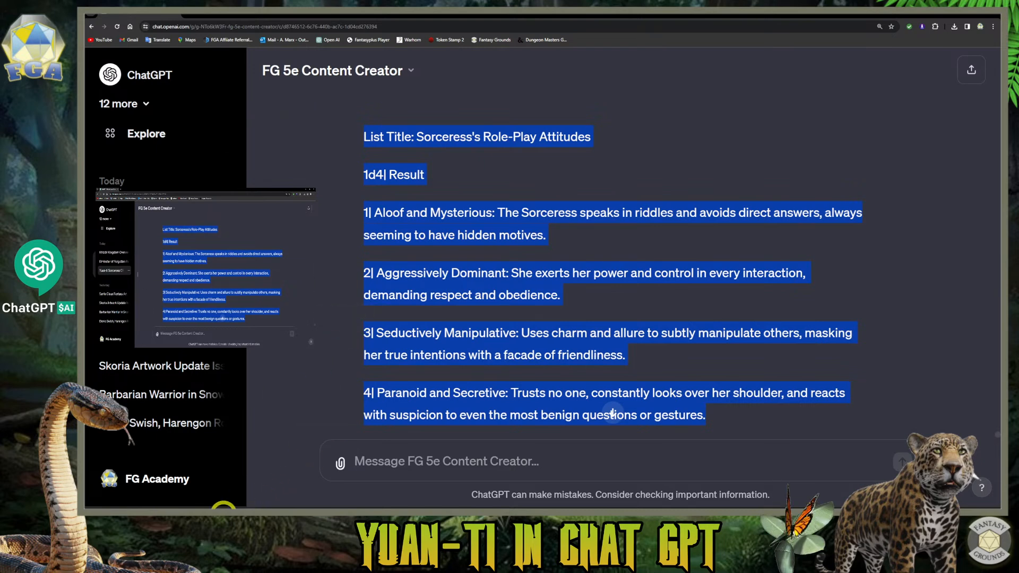
# - Switch to Fantasy Grounds, open the campaign tables list and add a new group to it
pyautogui.click(224, 515)
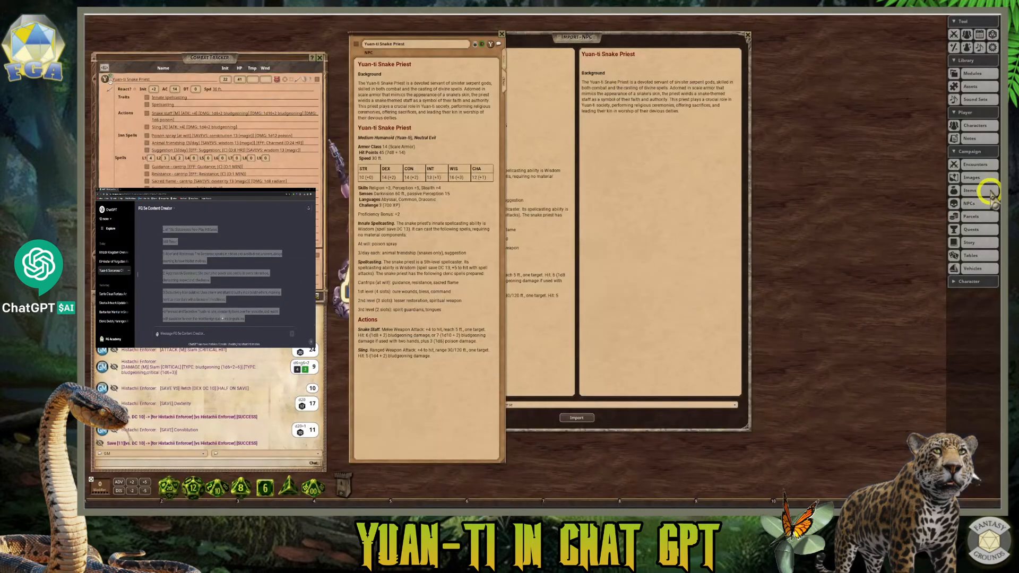
pyautogui.click(981, 256)
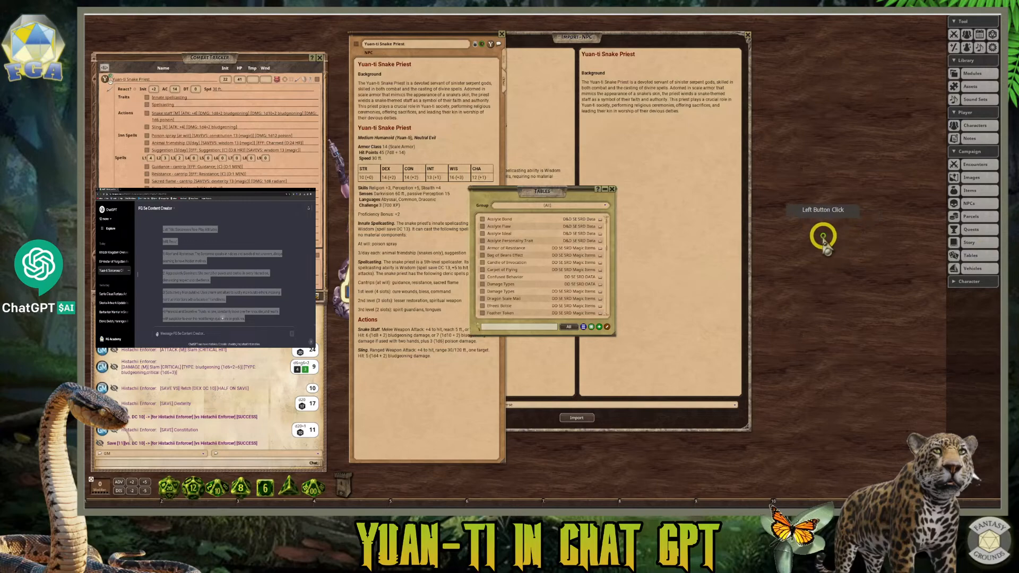
pyautogui.click(604, 206)
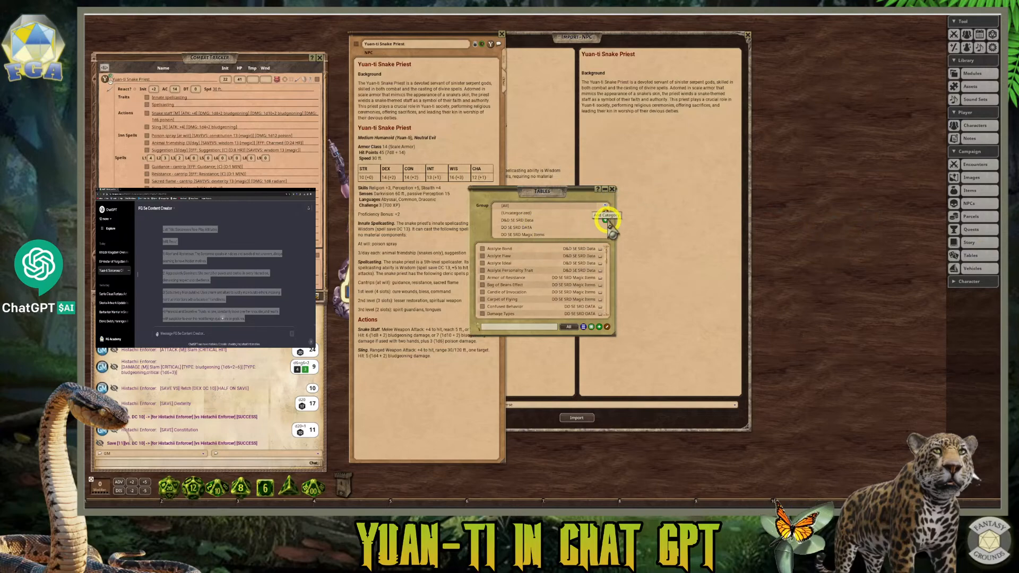
pyautogui.click(605, 216)
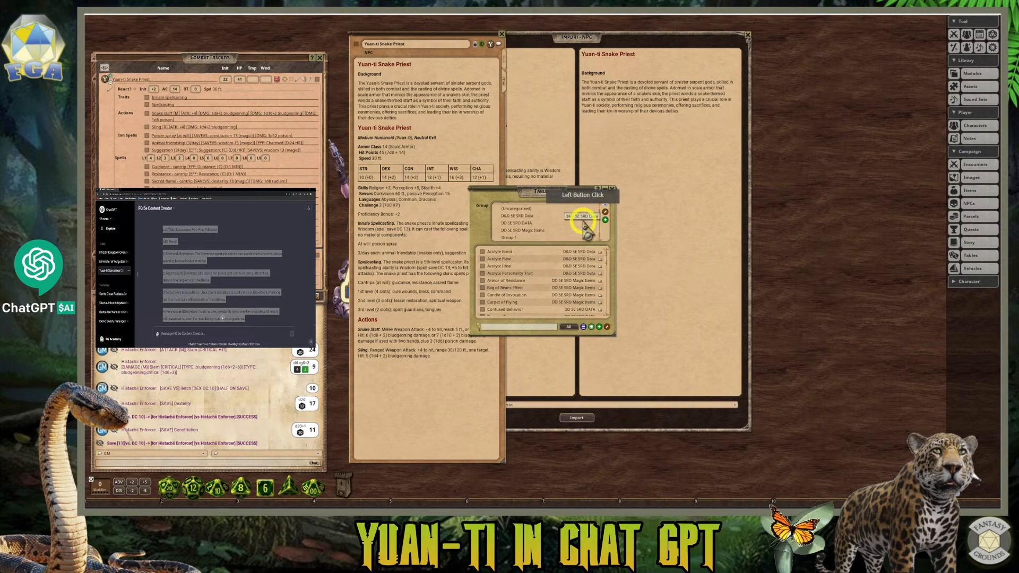
# - Name the new tables group "Yuan Ti Tables" and finish editing the group list
pyautogui.click(604, 211)
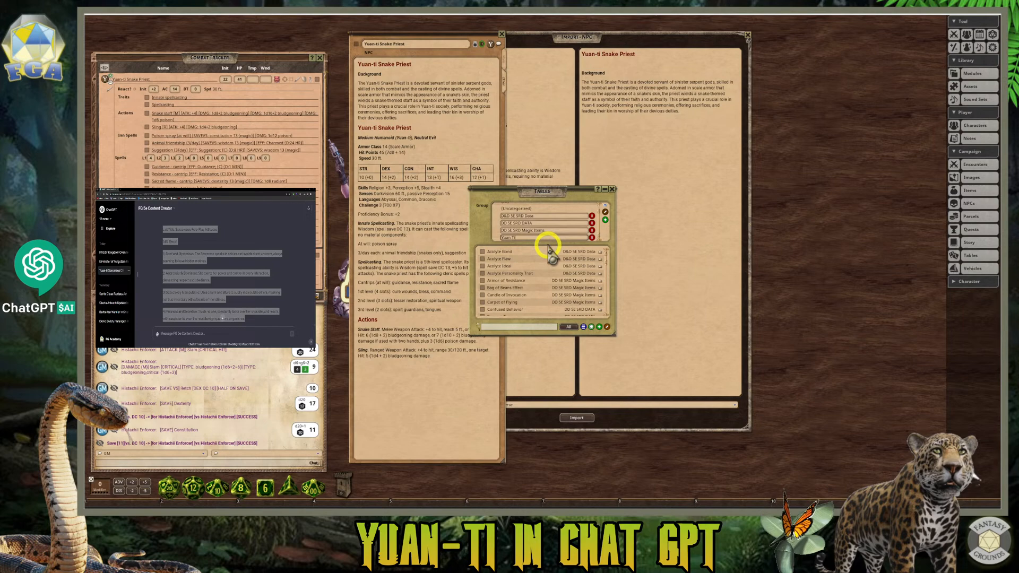
pyautogui.write('les')
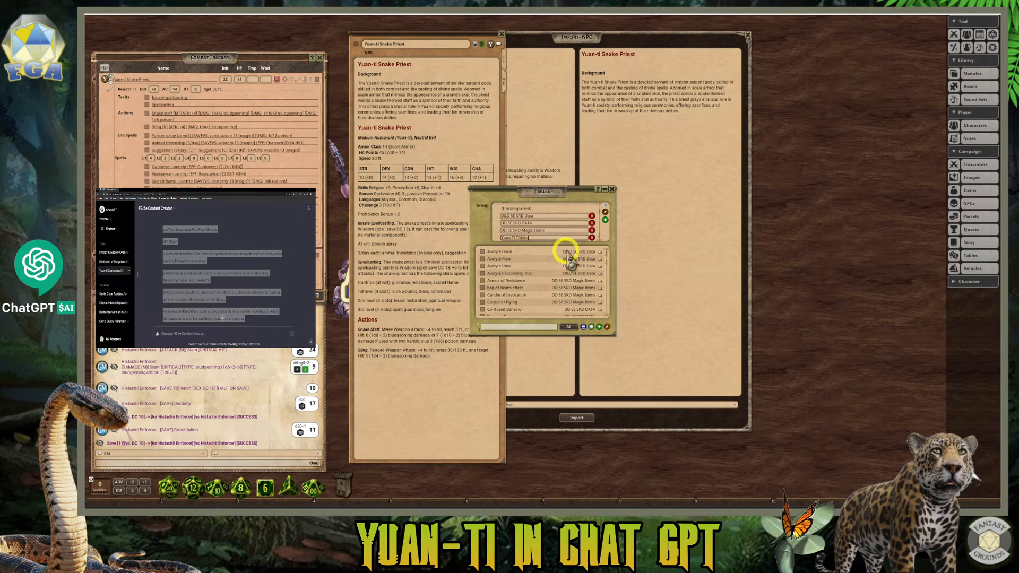
pyautogui.click(523, 239)
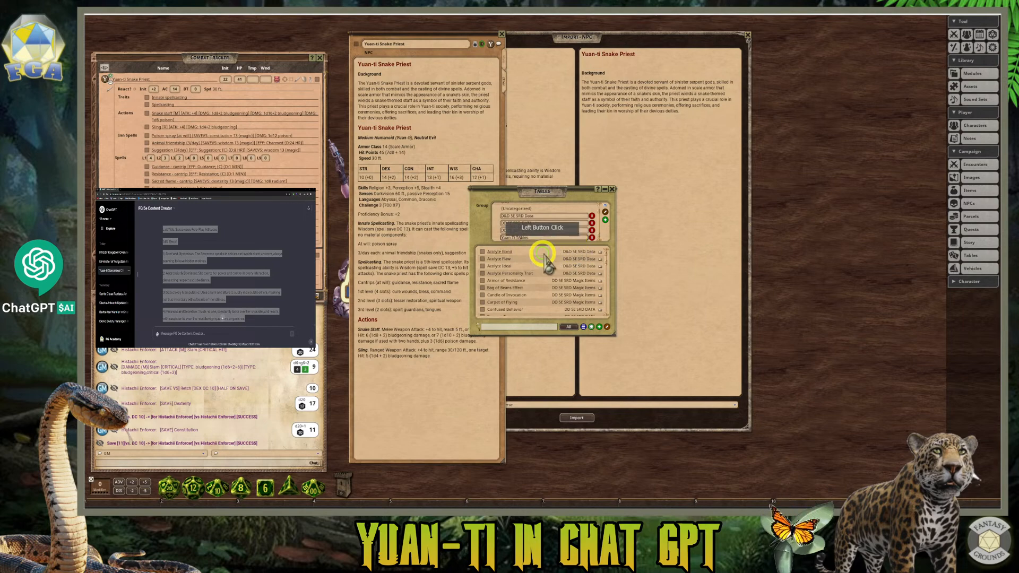
pyautogui.press('BackSpace')
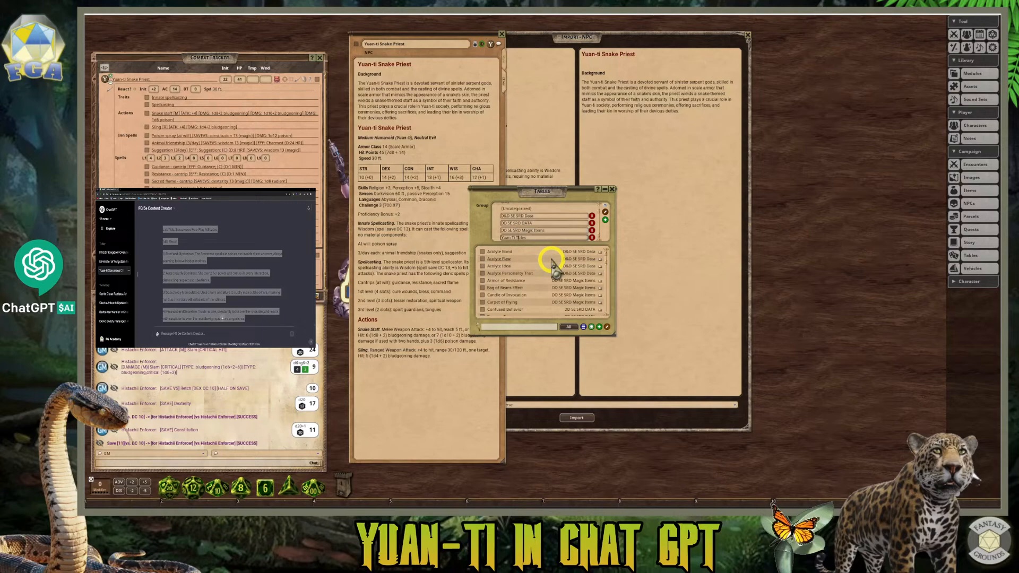
pyautogui.click(566, 237)
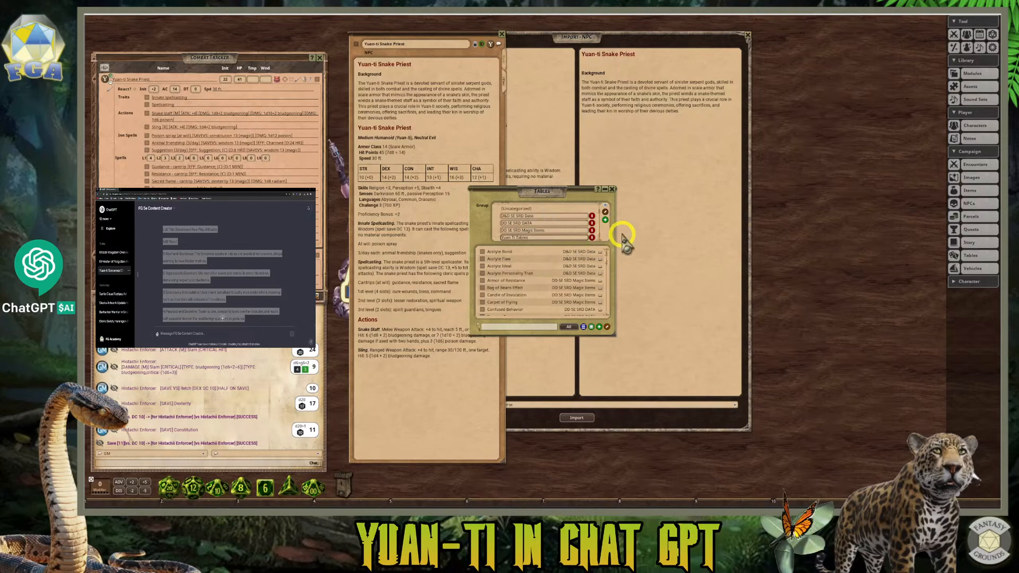
pyautogui.click(607, 213)
pyautogui.click(605, 211)
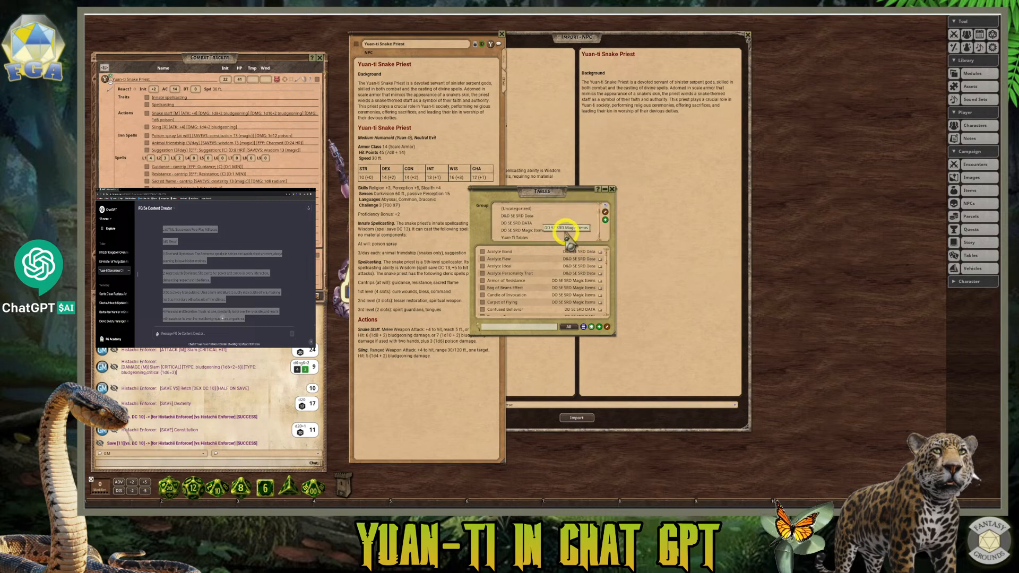
# - Show only the Yuan Ti Tables group in the tables list and start creating a table in it
pyautogui.click(519, 237)
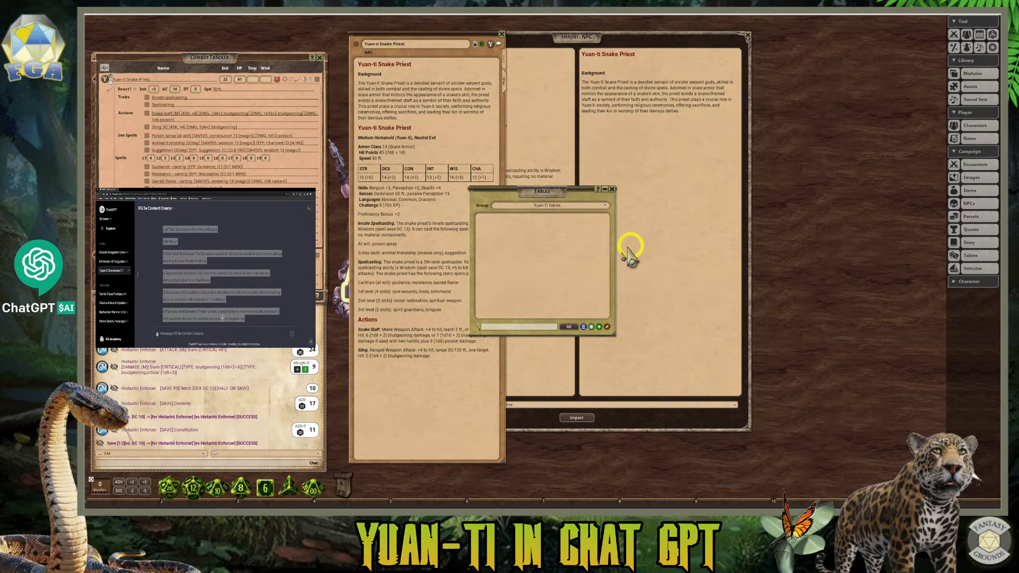
pyautogui.click(584, 327)
pyautogui.moveTo(618, 339); pyautogui.dragTo(720, 419)
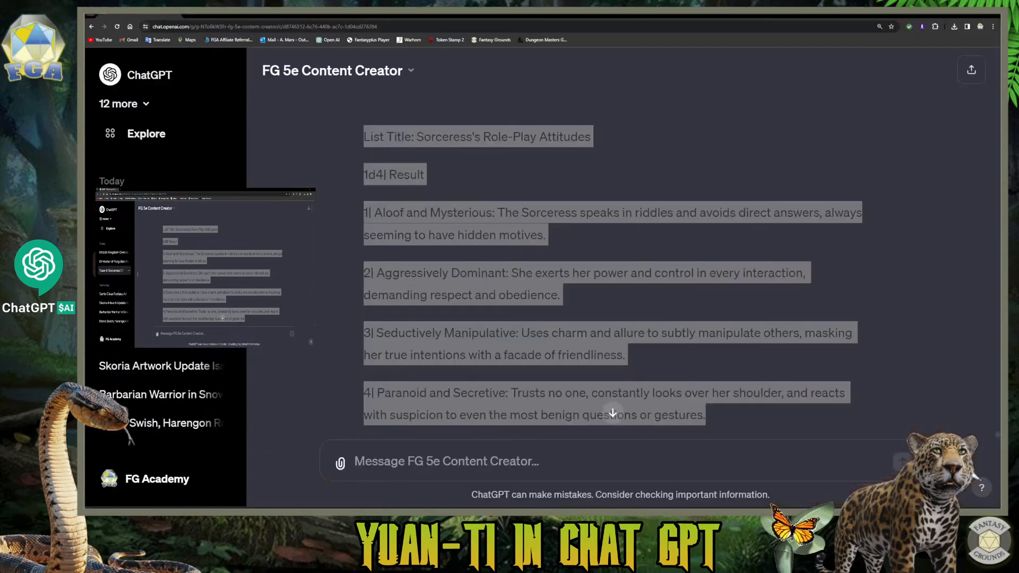
# - Switch back to ChatGPT and copy the list title "Sorceress's Role-Play Attitudes" without its "List Title:" label
pyautogui.click(159, 505)
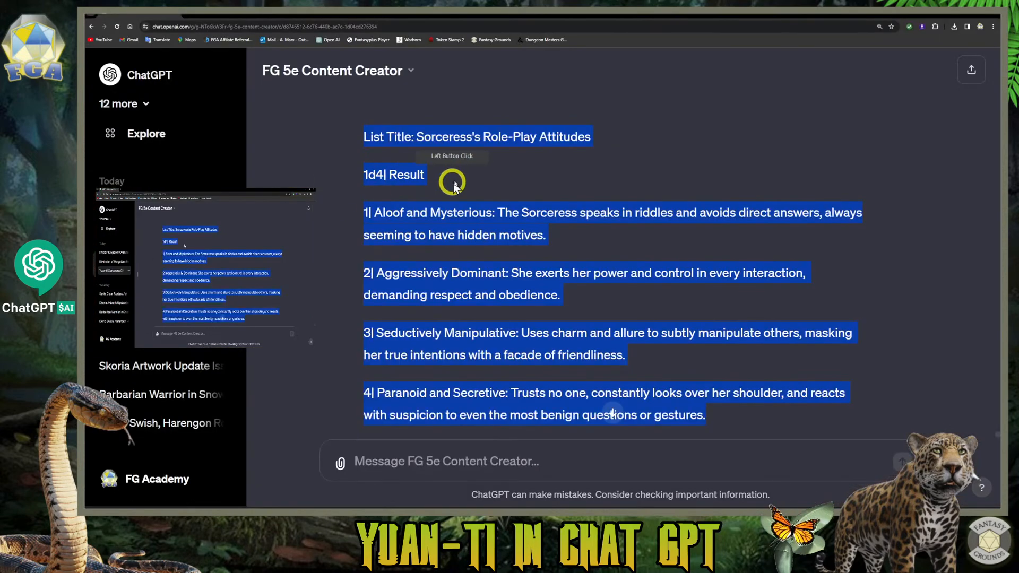
pyautogui.click(521, 166)
pyautogui.moveTo(598, 141); pyautogui.dragTo(419, 138)
pyautogui.hotkey('ctrl', 'c')
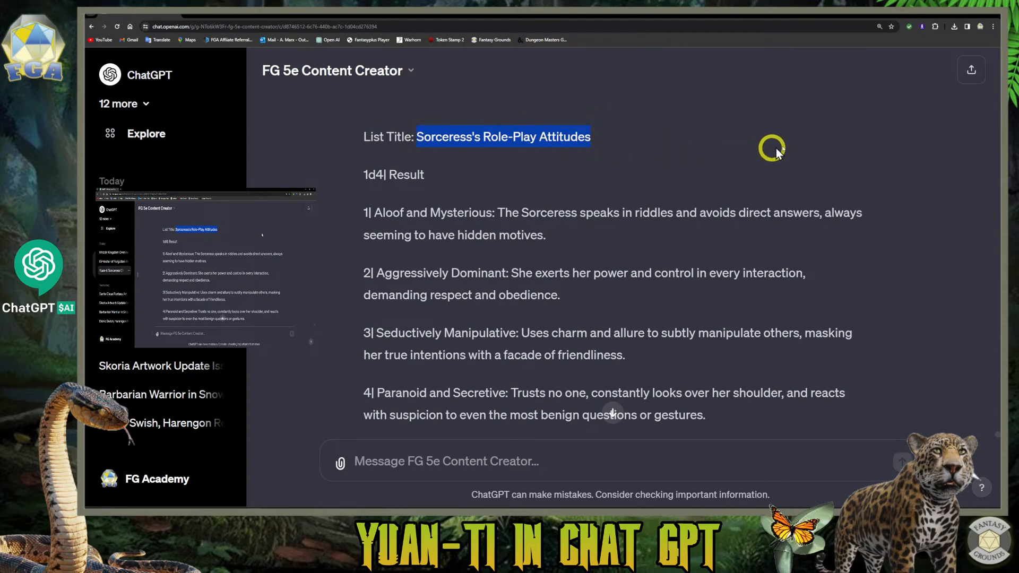
# - Switch to Fantasy Grounds and enter the copied title "Sorceress's Role-Play Attitudes" as the name of the table being imported
pyautogui.click(964, 18)
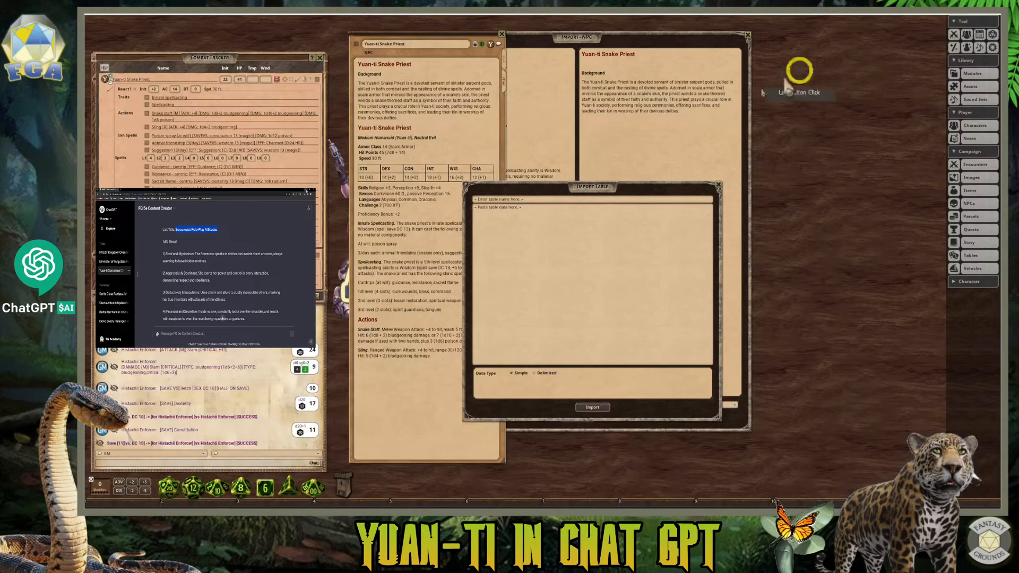
pyautogui.click(701, 229)
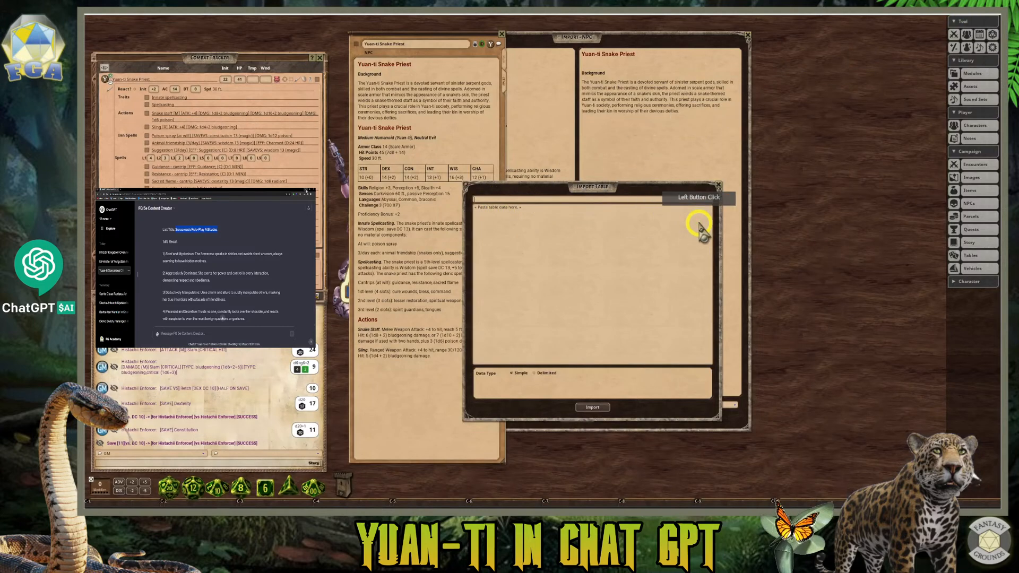
pyautogui.hotkey('ctrl', 'v')
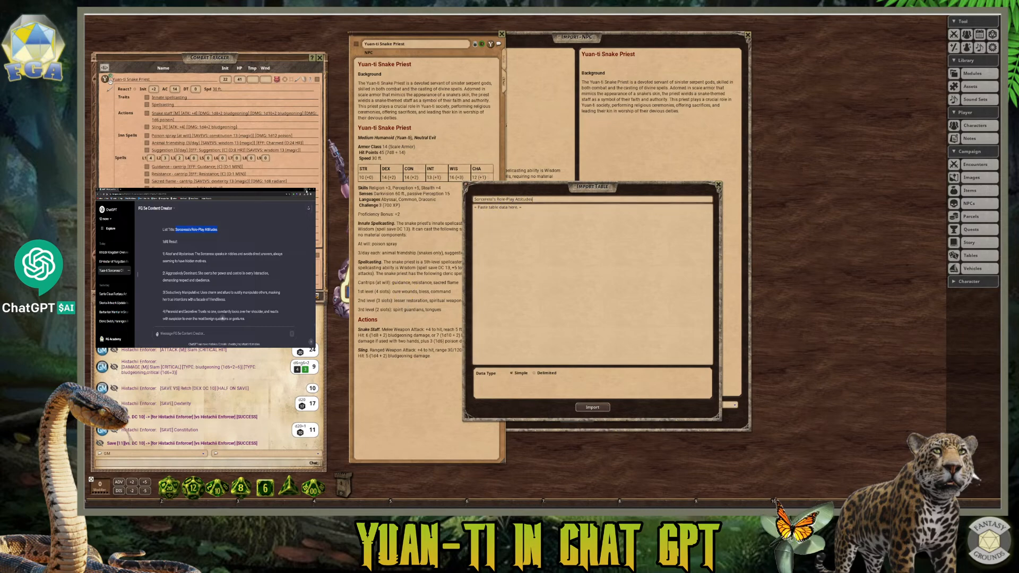
# - Switch to ChatGPT and copy the list from the "1d4| Result" header through entry 4, Paranoid and Secretive
pyautogui.click(205, 516)
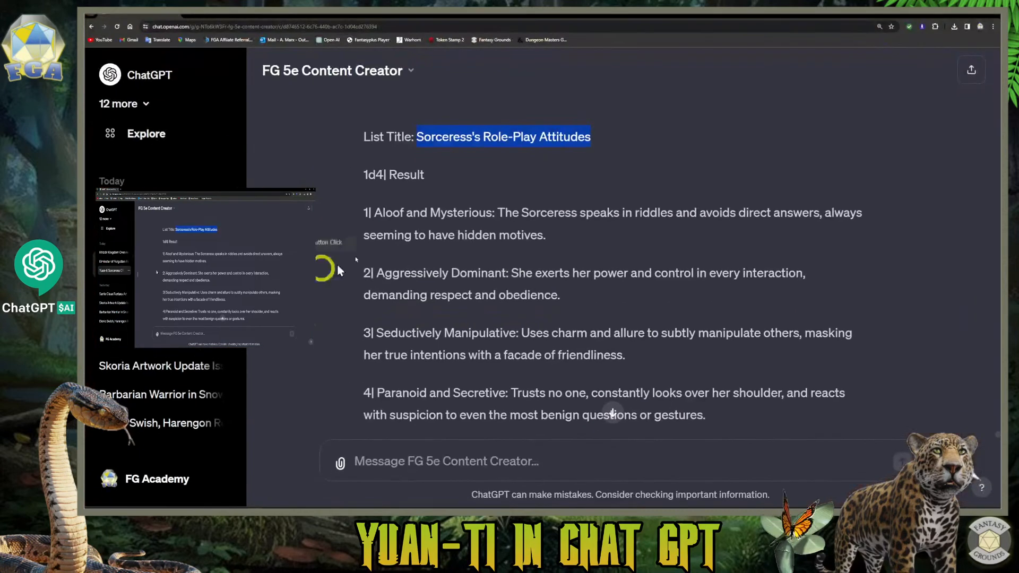
pyautogui.moveTo(704, 416); pyautogui.dragTo(364, 180)
pyautogui.rightClick(391, 171)
pyautogui.click(409, 175)
# - Return to Fantasy Grounds and paste the copied 1d4 list as the data of the table being imported
pyautogui.click(957, 36)
pyautogui.click(823, 65)
pyautogui.click(542, 230)
pyautogui.click(611, 252)
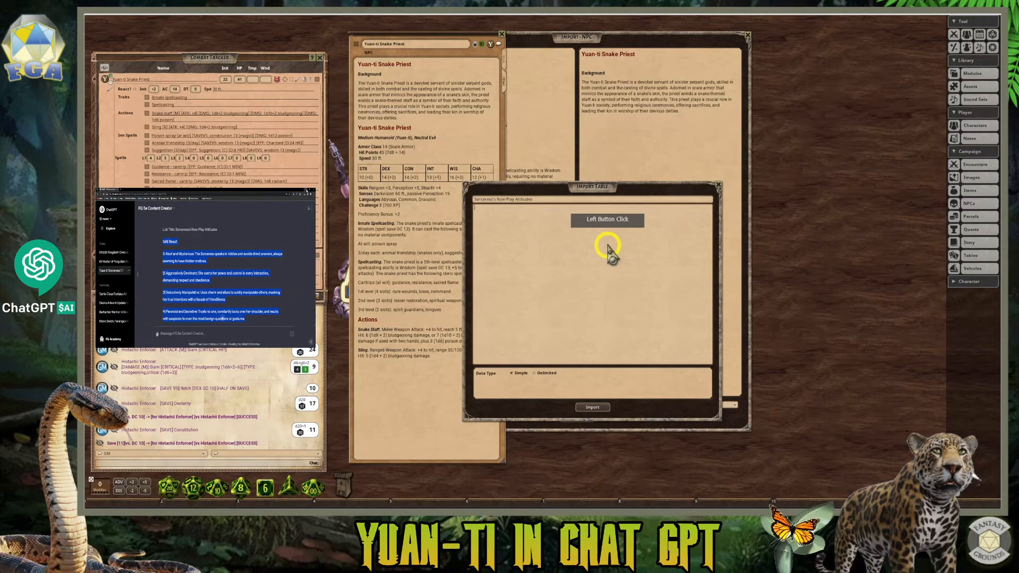
pyautogui.hotkey('ctrl', 'v')
# - Remove the blank lines between the header and the four entries in the pasted table data
pyautogui.click(484, 212)
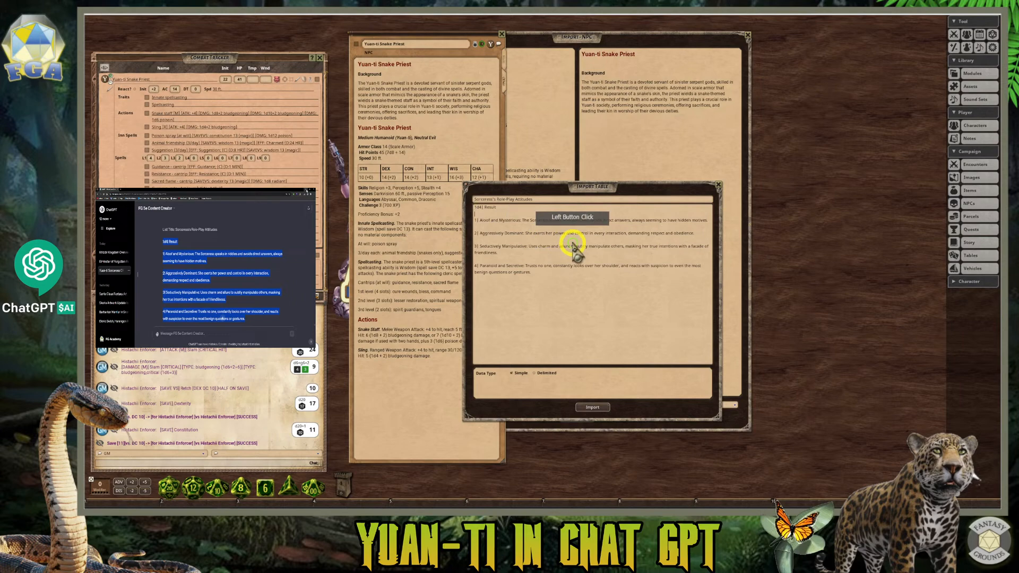
pyautogui.press('BackSpace')
pyautogui.click(478, 220)
pyautogui.press('BackSpace')
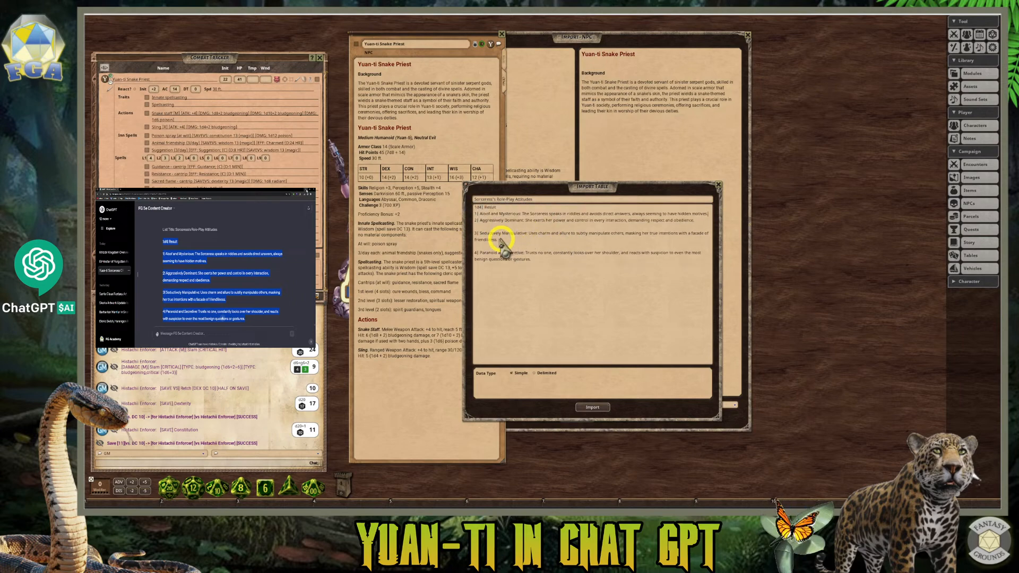
pyautogui.click(517, 228)
pyautogui.press('BackSpace')
pyautogui.press('BackSpace')
pyautogui.click(481, 215)
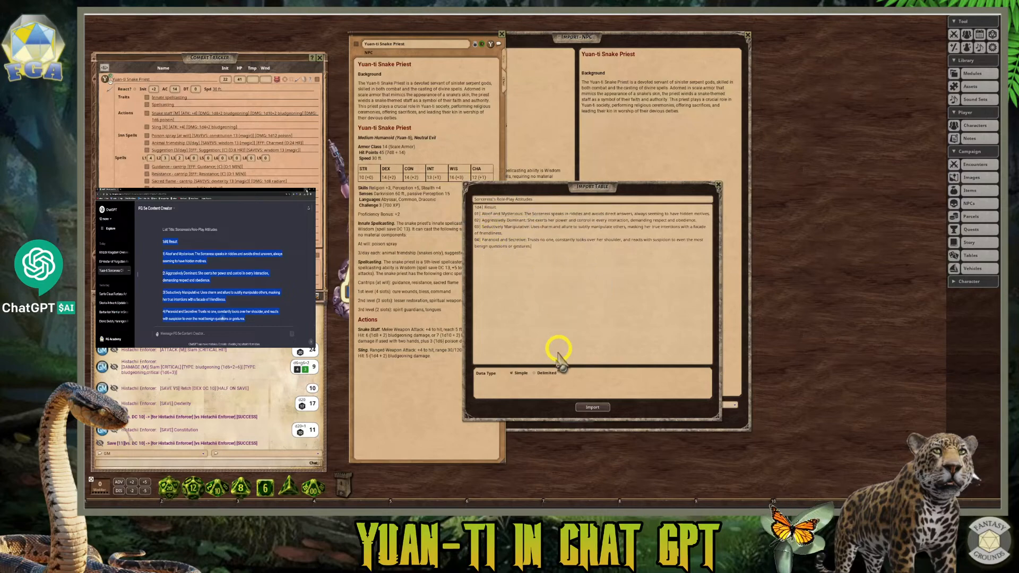
# - Import the table as delimited data with the Pipe delimiter, column headers in the first row and table ranges in the first column
pyautogui.click(540, 372)
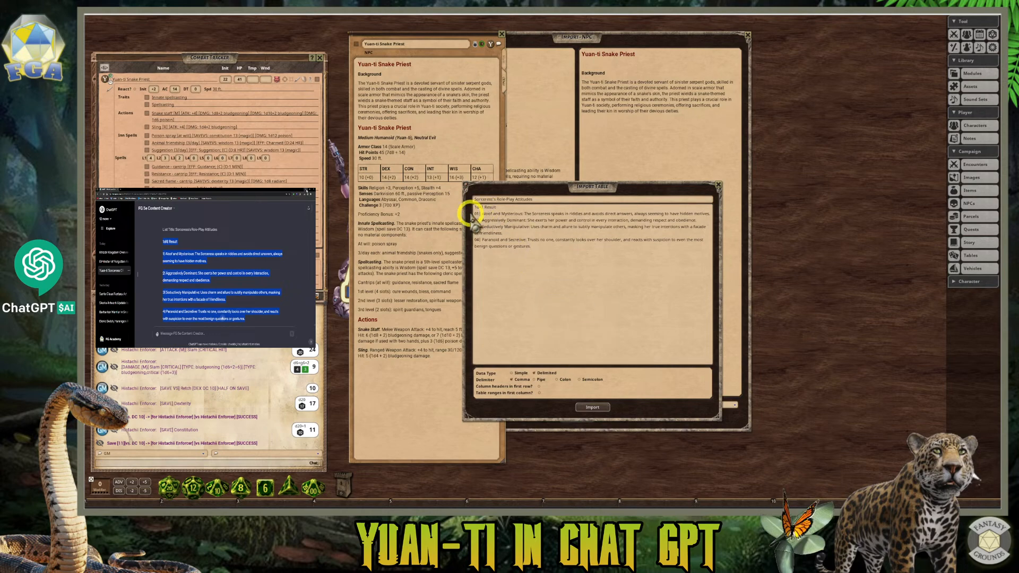
pyautogui.click(535, 380)
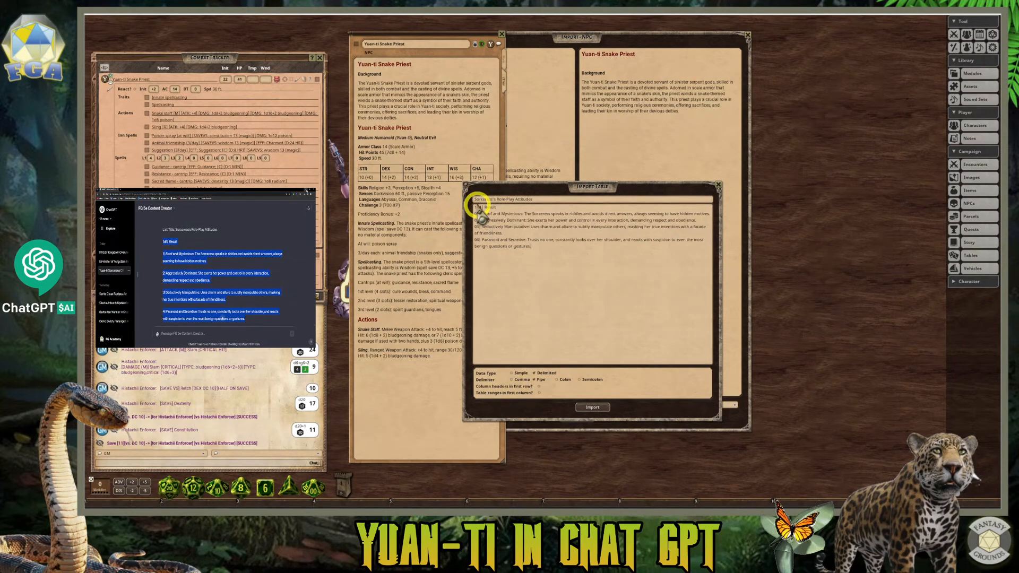
pyautogui.click(540, 387)
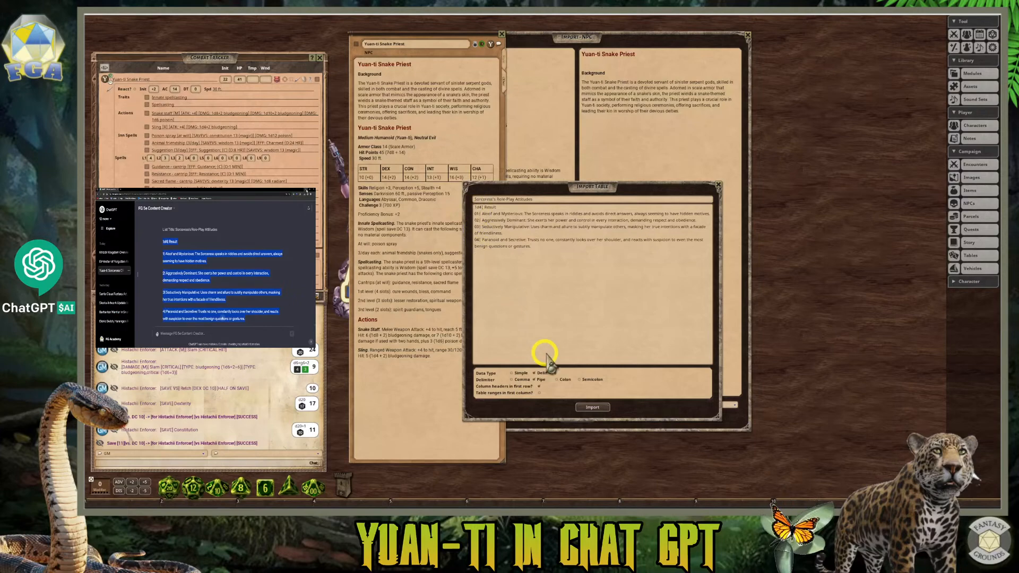
pyautogui.click(546, 394)
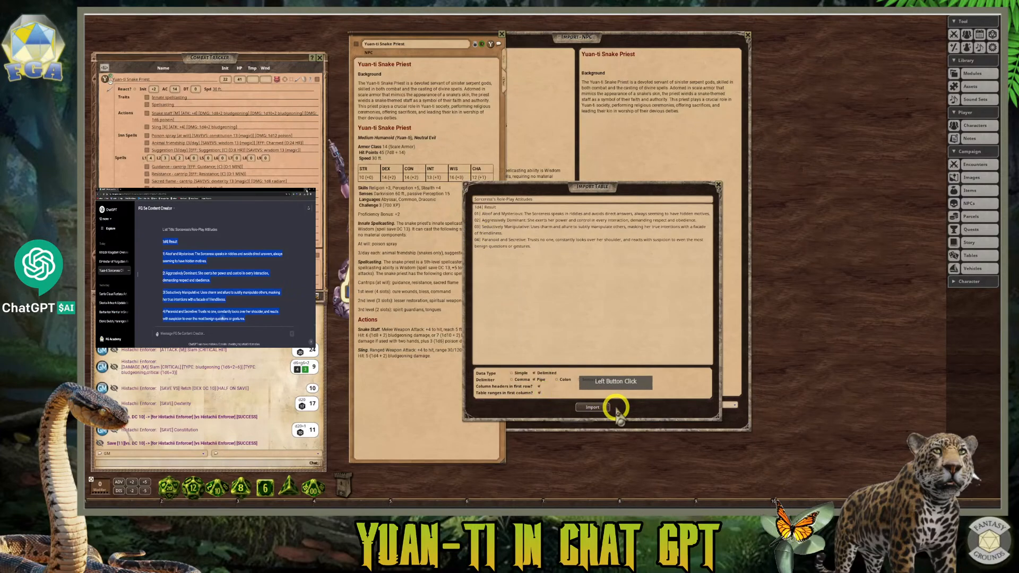
pyautogui.click(592, 408)
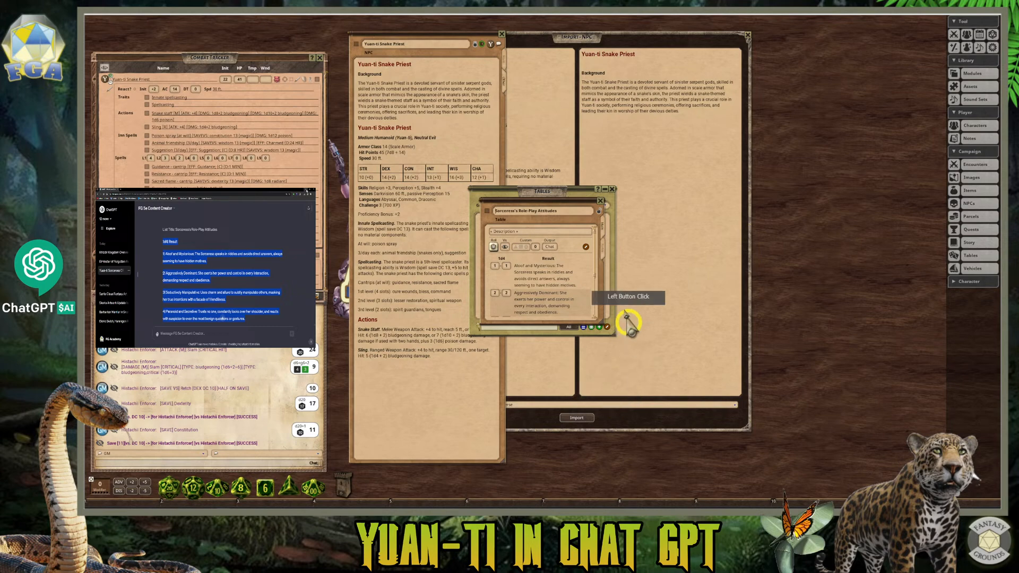
# - Close the tables list, then move the Sorceress's Role-Play Attitudes table to open space and enlarge it to show all four entries
pyautogui.click(612, 189)
pyautogui.moveTo(567, 198); pyautogui.dragTo(625, 122)
pyautogui.moveTo(662, 238); pyautogui.dragTo(681, 428)
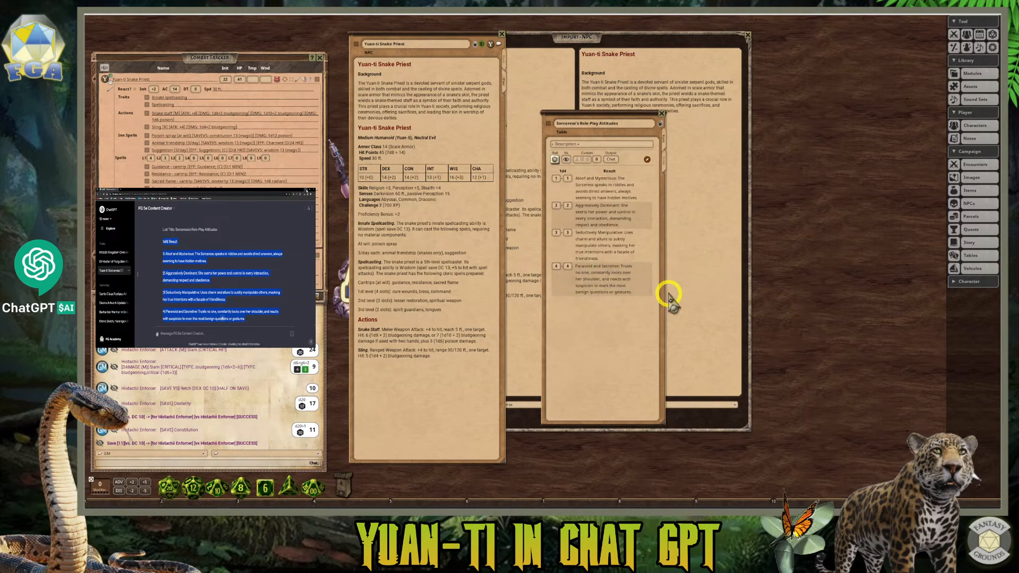
pyautogui.moveTo(666, 295); pyautogui.dragTo(771, 293)
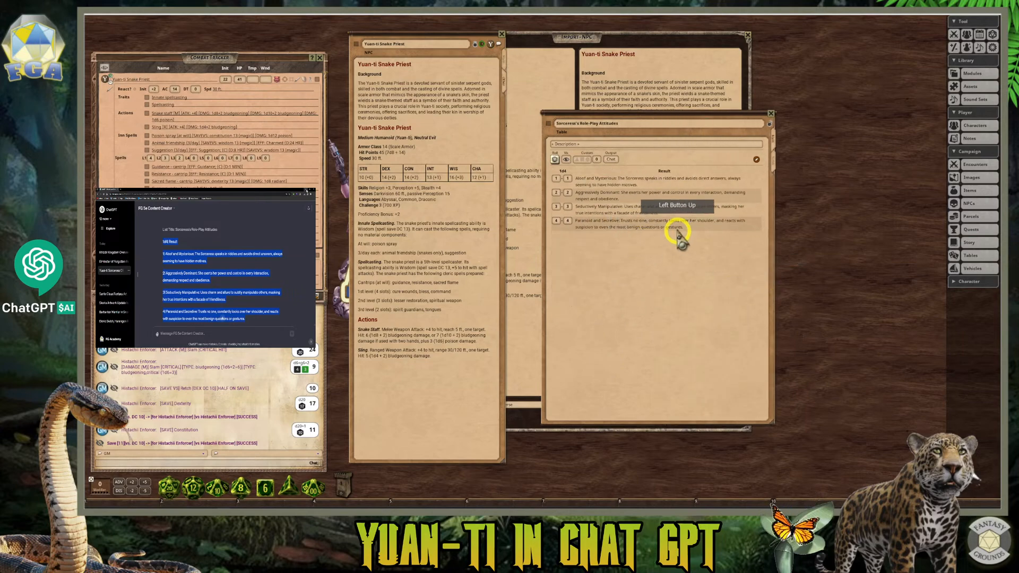
# - Lock the Sorceress's Role-Play Attitudes table and roll on it once with the output sent to chat
pyautogui.click(770, 124)
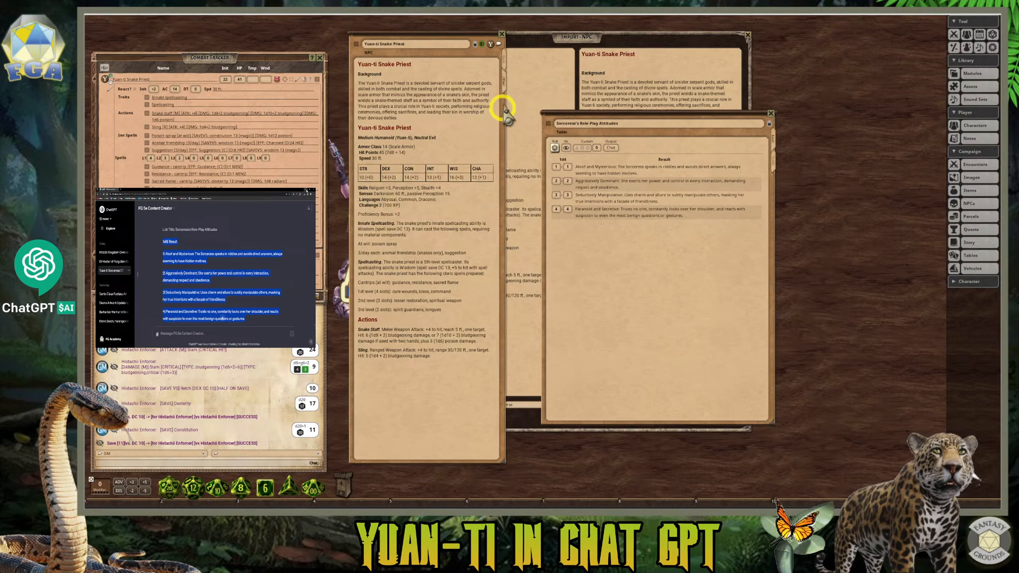
pyautogui.click(351, 101)
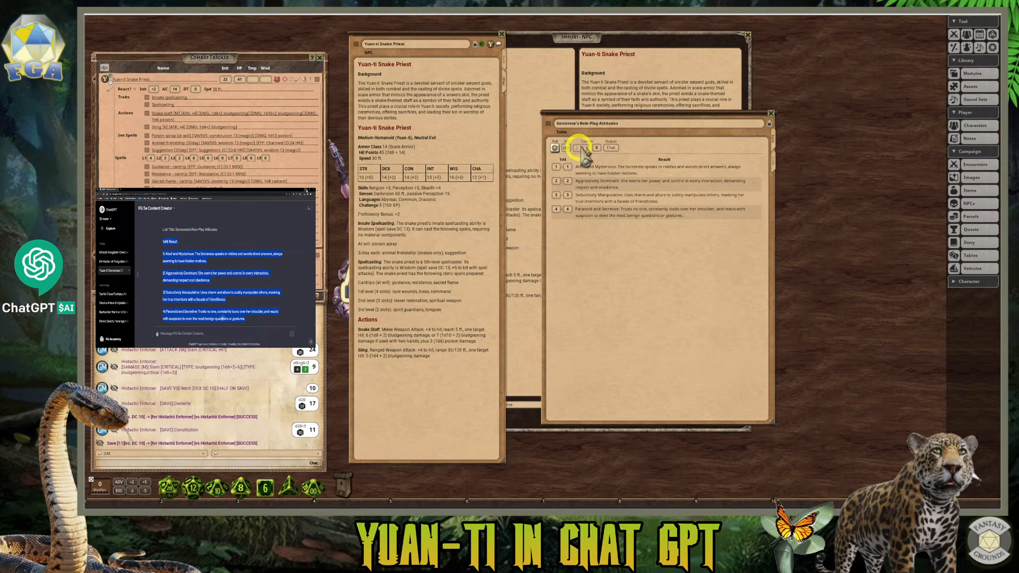
pyautogui.click(555, 149)
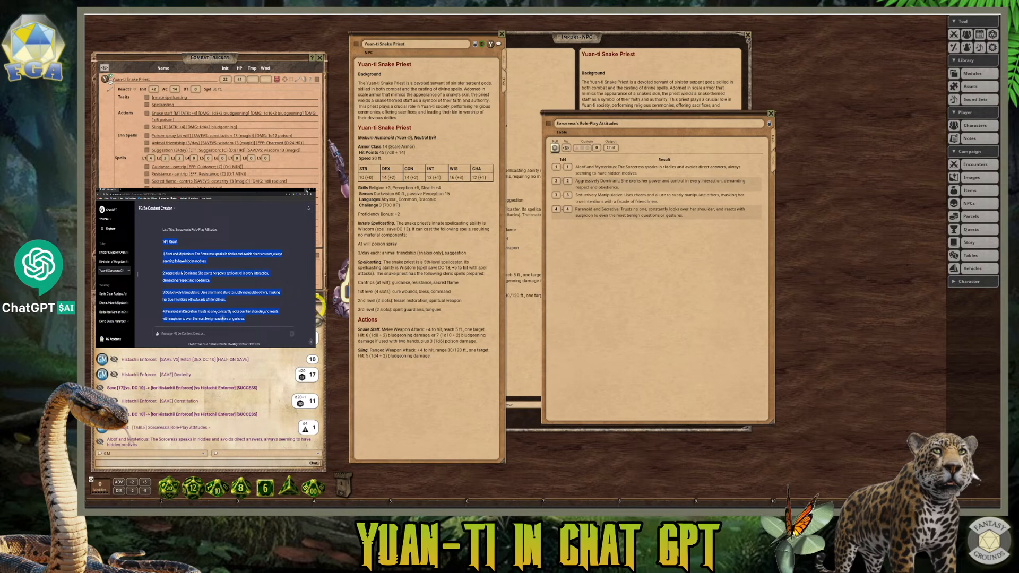
# - Close the attitudes table, the Yuan-ti Snake Priest record and the NPC import window
pyautogui.click(770, 113)
pyautogui.click(501, 34)
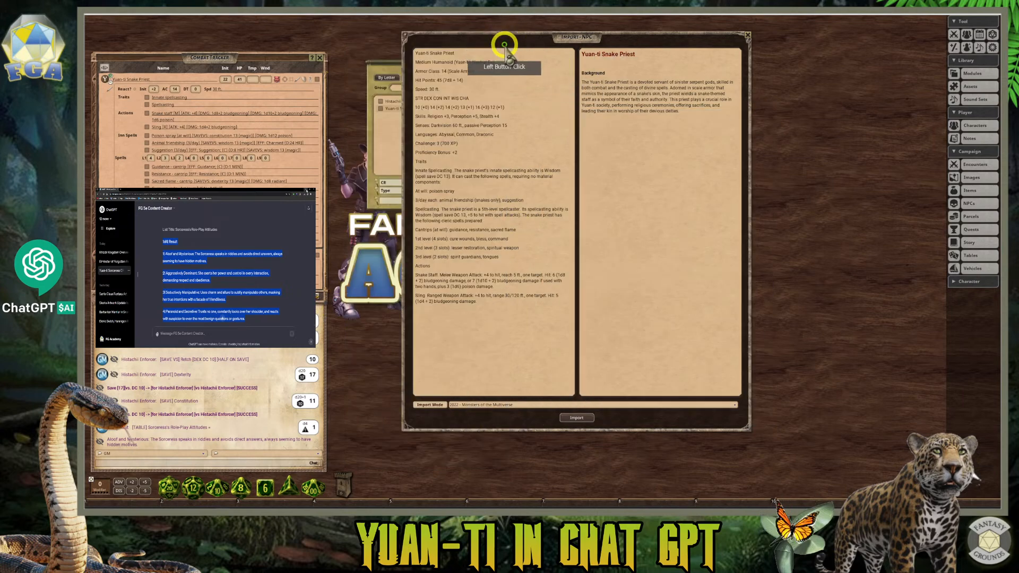
pyautogui.click(748, 36)
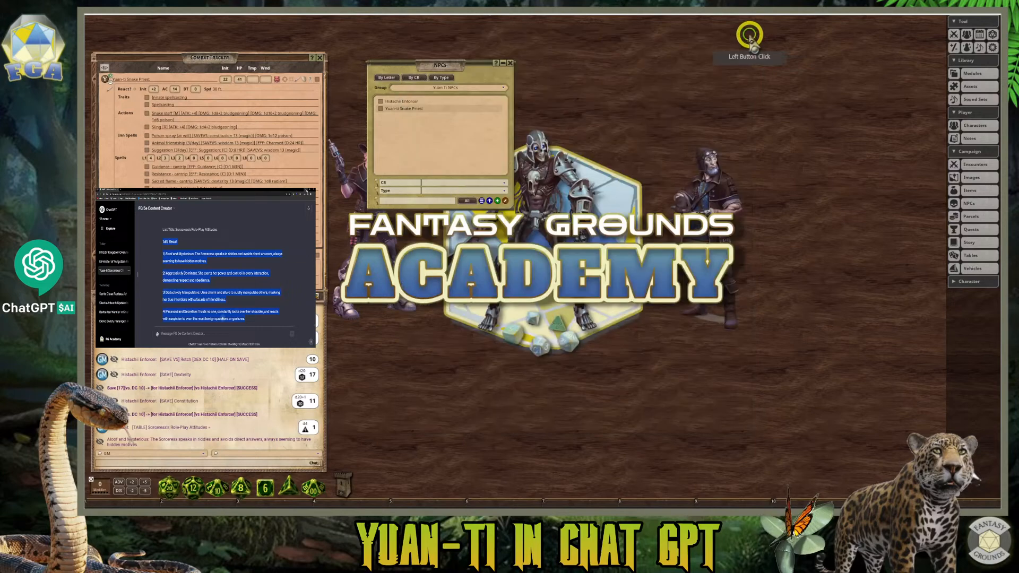